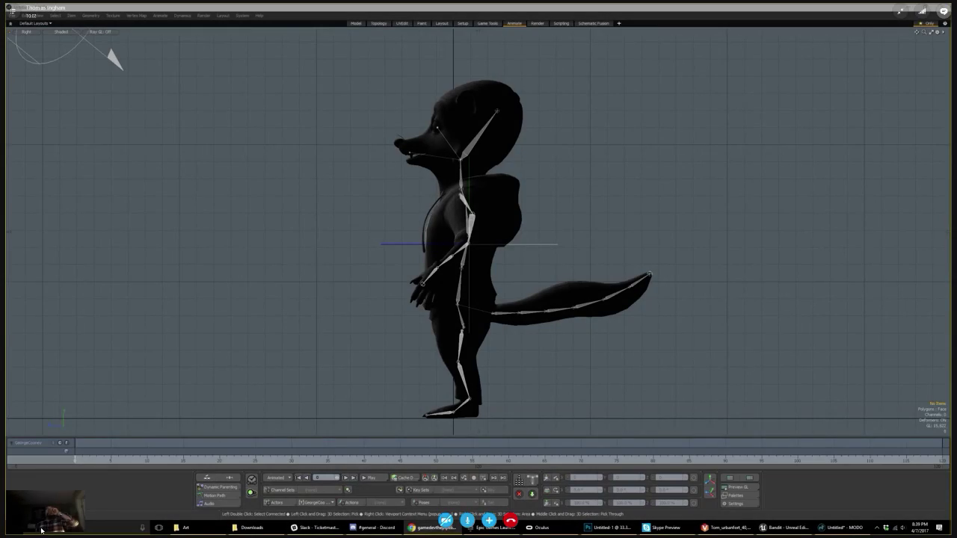
# Leave the full-screen view of the Skype call and move the Skype window off this screen.
pyautogui.click(42, 523)
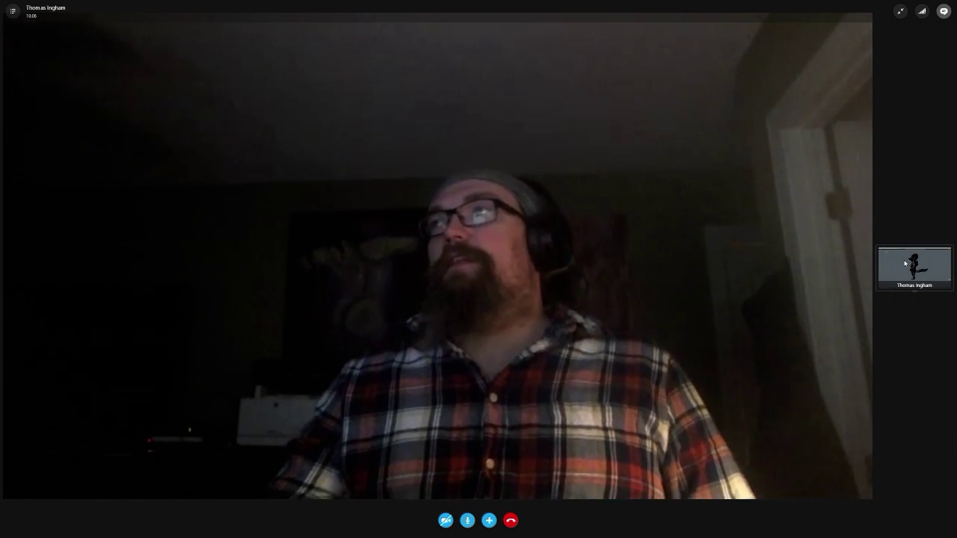
pyautogui.click(905, 263)
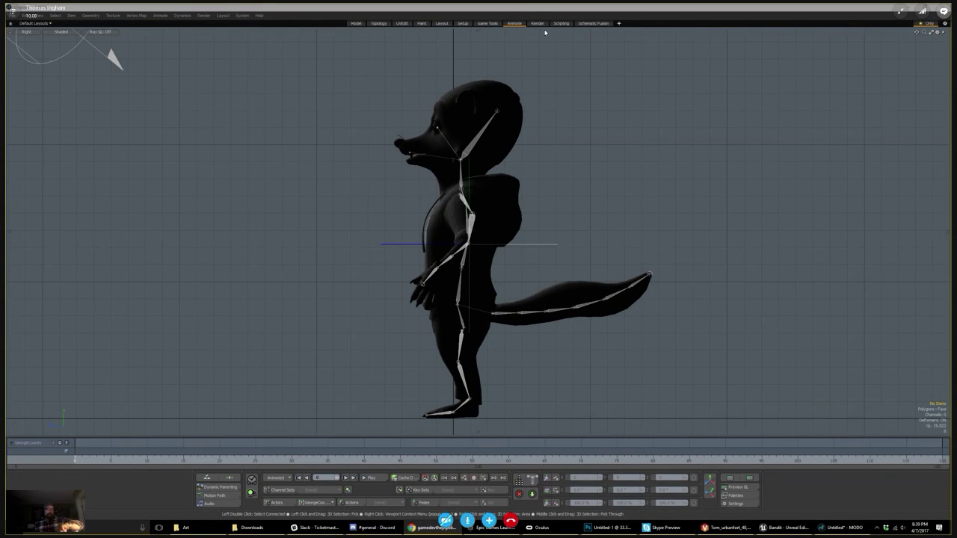
pyautogui.press('Escape')
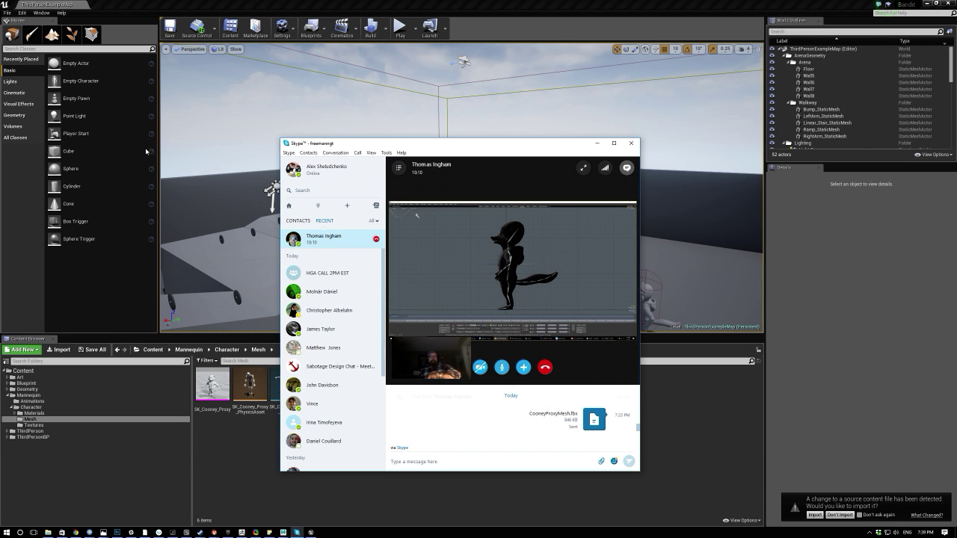
pyautogui.moveTo(409, 143); pyautogui.dragTo(0, 147)
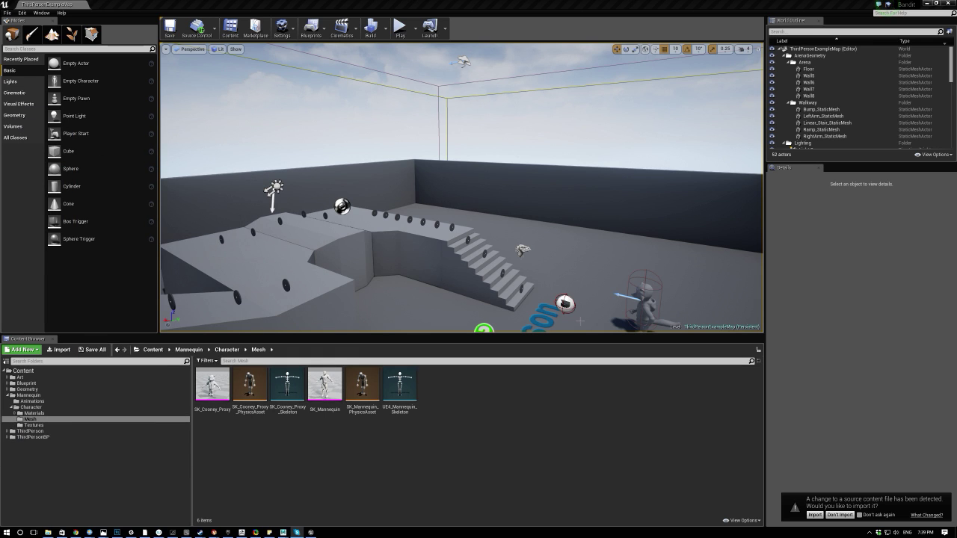
# Move the floating Skype call window away from the viewport into the empty Details area.
pyautogui.moveTo(576, 201); pyautogui.dragTo(743, 262, button='right')
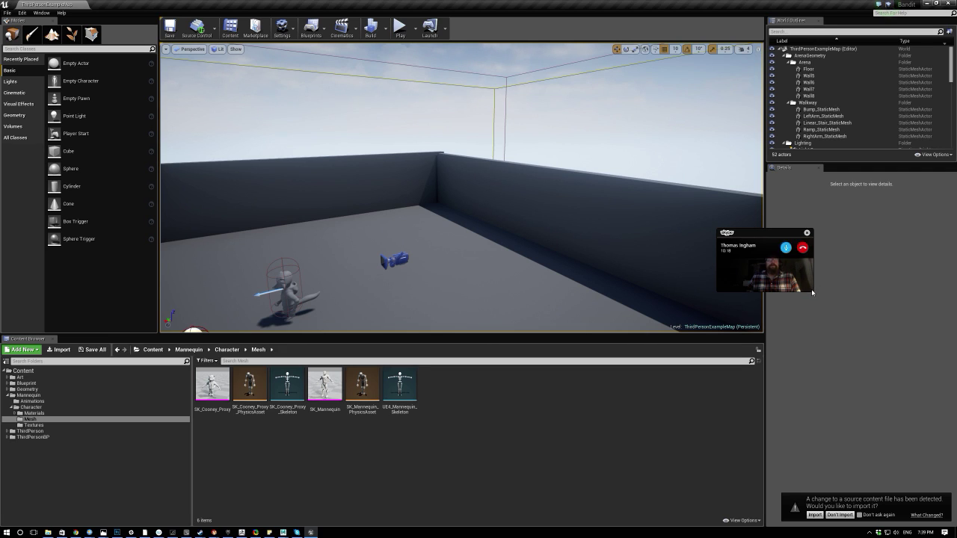
pyautogui.moveTo(775, 238); pyautogui.dragTo(874, 54)
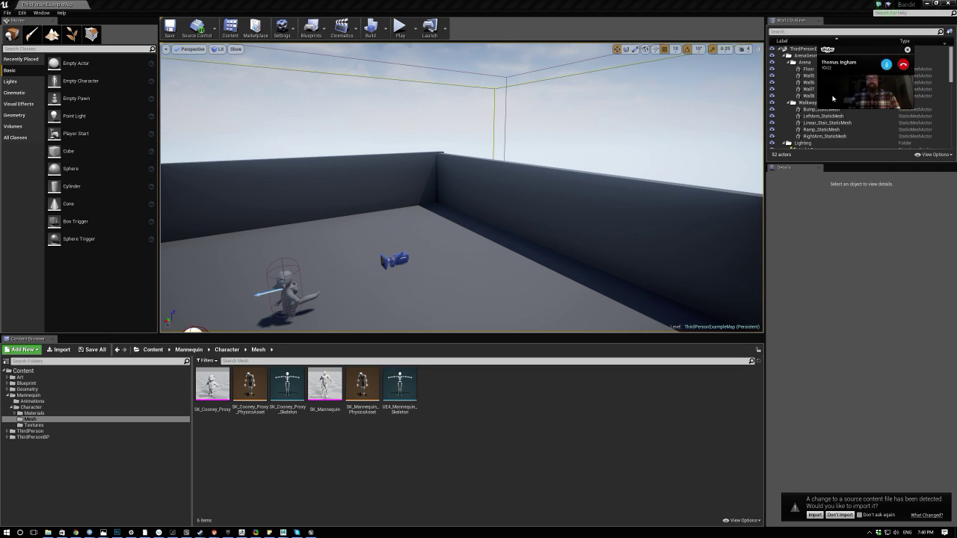
pyautogui.moveTo(814, 84); pyautogui.dragTo(813, 276)
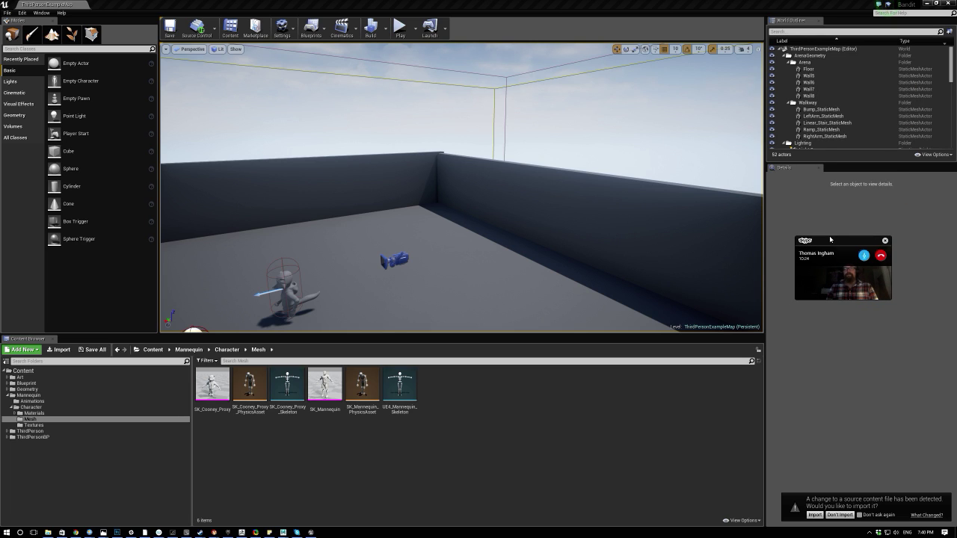
pyautogui.moveTo(831, 244); pyautogui.dragTo(807, 229)
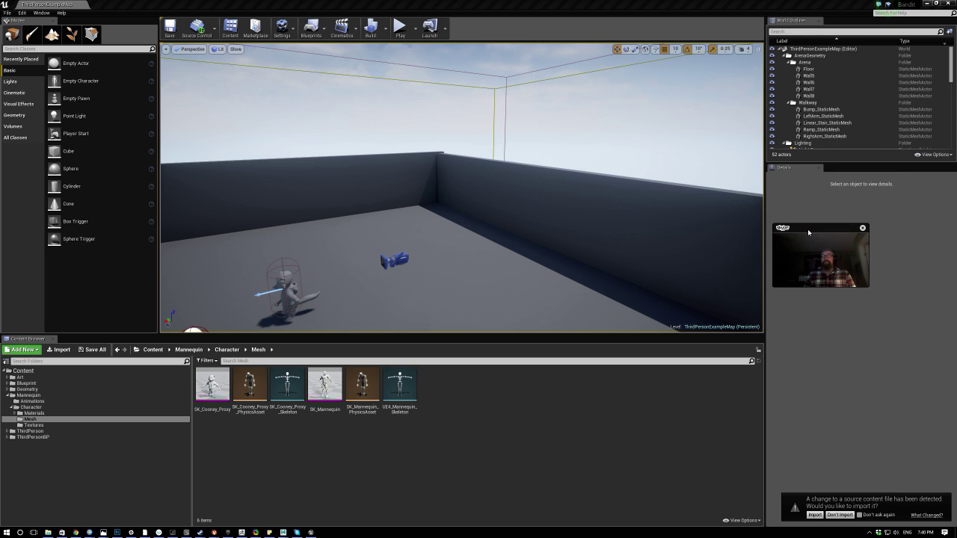
# Search the computer for "aim" and launch the AIMP audio player.
pyautogui.click(5, 532)
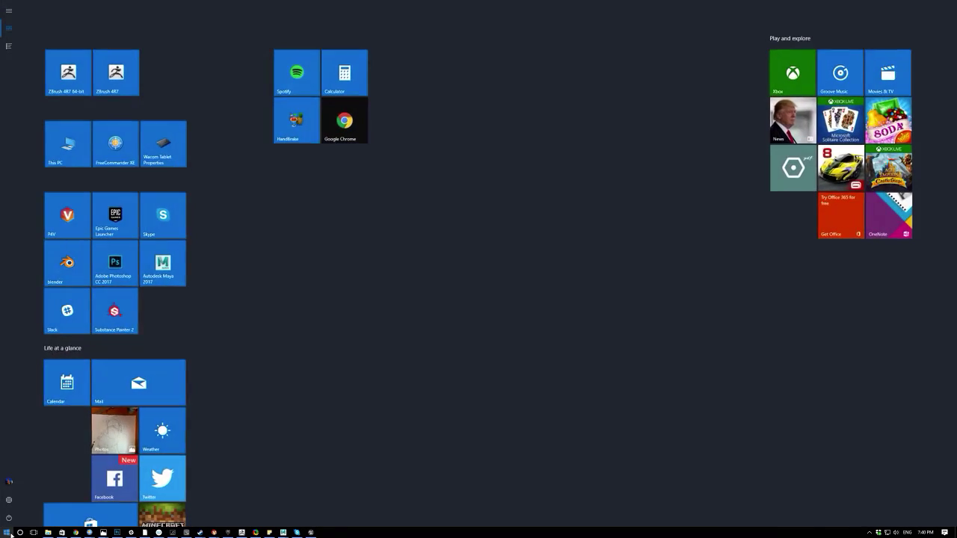
pyautogui.write('aim')
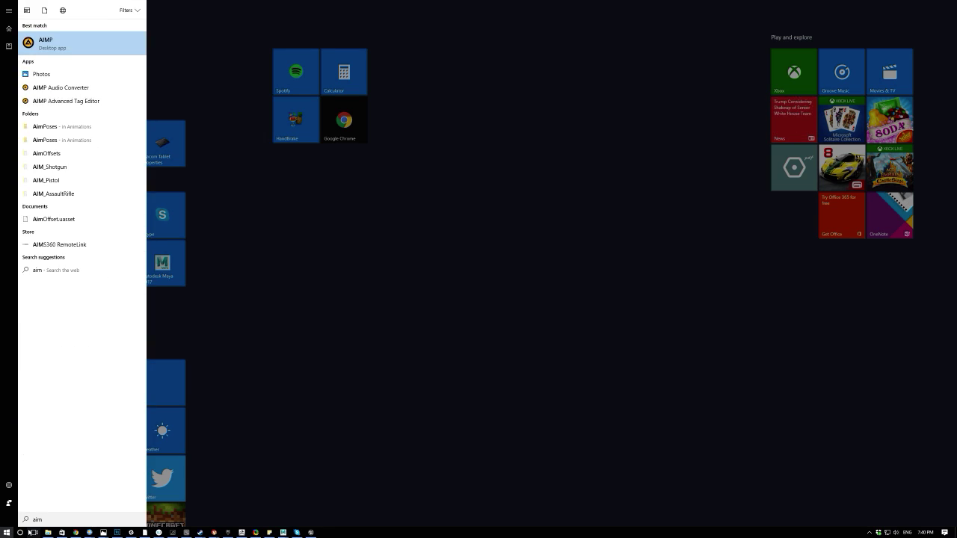
pyautogui.press('Escape')
pyautogui.press('Escape')
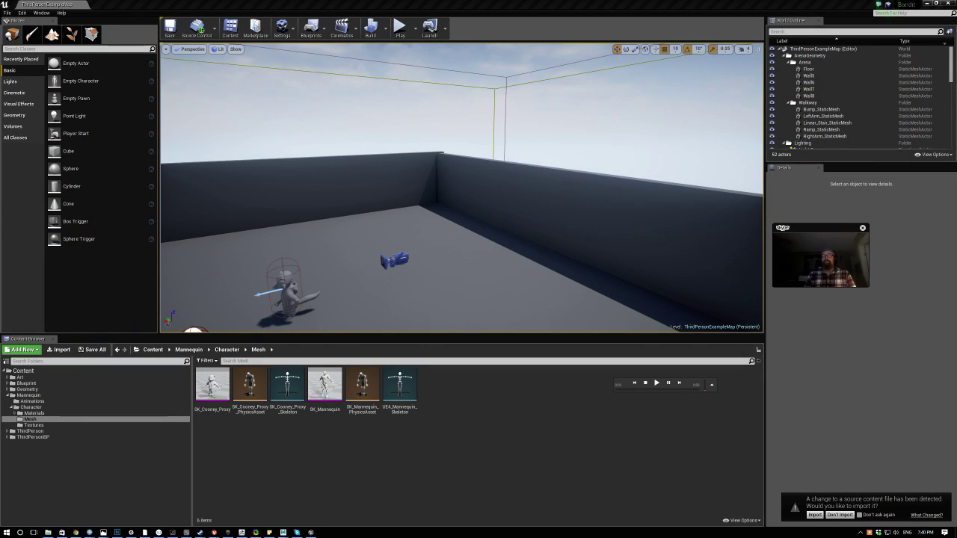
# Reposition the floating Skype call window in the Details area, just below the World Outliner.
pyautogui.moveTo(780, 241)
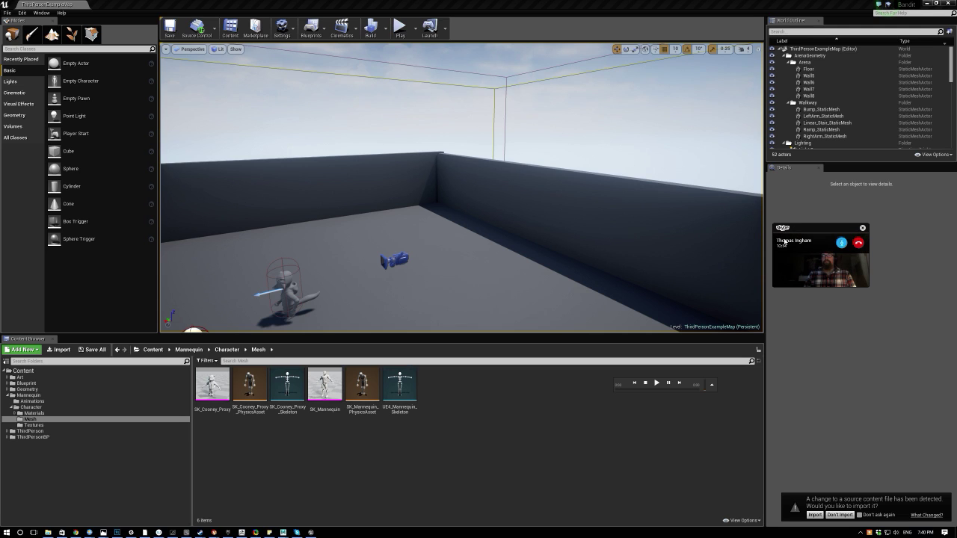
pyautogui.moveTo(796, 233); pyautogui.dragTo(855, 367)
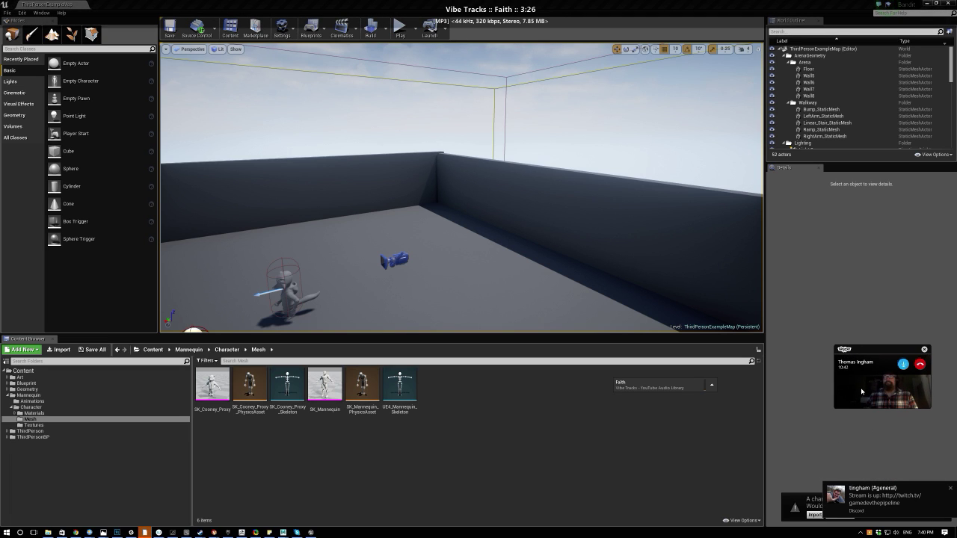
pyautogui.moveTo(878, 353); pyautogui.dragTo(885, 220)
# Examine the raccoon character in the level from several sides and select ThirdPersonCharacter.
pyautogui.moveTo(314, 169)
pyautogui.mouseDown(button='right')
pyautogui.moveTo(220, 175)
pyautogui.moveTo(216, 153)
pyautogui.moveTo(190, 198)
pyautogui.moveTo(200, 187)
pyautogui.moveTo(232, 196)
pyautogui.moveTo(310, 170)
pyautogui.mouseUp(button='right')
pyautogui.moveTo(559, 228); pyautogui.dragTo(532, 221, button='right')
pyautogui.moveTo(310, 170)
pyautogui.mouseDown(button='right')
pyautogui.moveTo(329, 172)
pyautogui.moveTo(299, 168)
pyautogui.moveTo(329, 170)
pyautogui.moveTo(317, 172)
pyautogui.mouseUp(button='right')
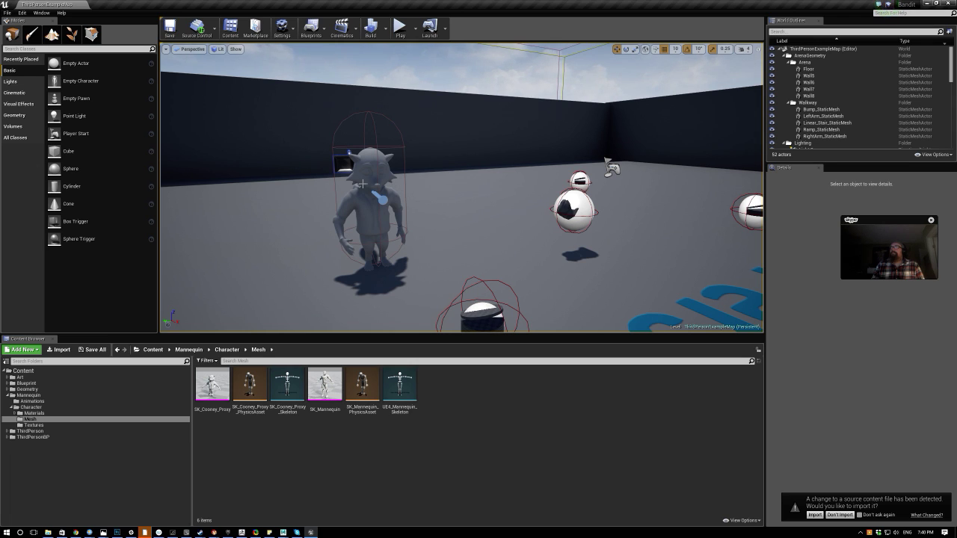
pyautogui.moveTo(462, 187); pyautogui.dragTo(318, 247, button='right')
pyautogui.moveTo(284, 203); pyautogui.dragTo(285, 201, button='right')
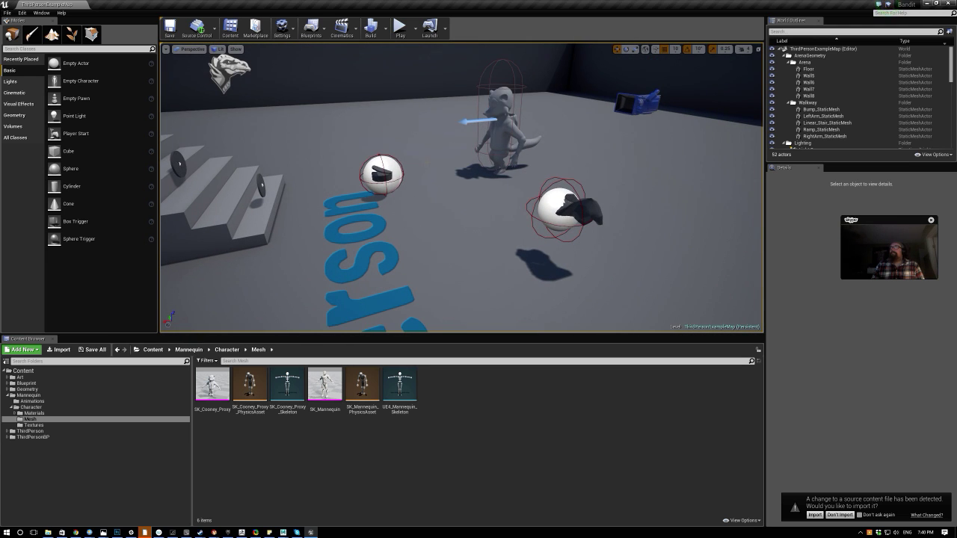
pyautogui.moveTo(389, 254); pyautogui.dragTo(191, 190, button='right')
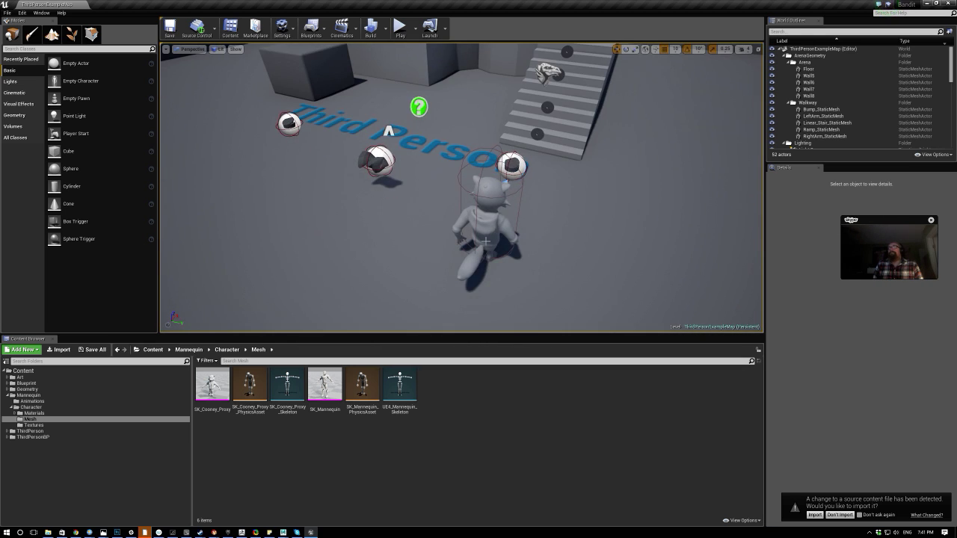
pyautogui.click(475, 154)
pyautogui.moveTo(396, 80); pyautogui.dragTo(347, 72, button='right')
pyautogui.moveTo(479, 207)
pyautogui.mouseDown(button='right')
pyautogui.moveTo(469, 207)
pyautogui.moveTo(474, 215)
pyautogui.moveTo(479, 207)
pyautogui.mouseUp(button='right')
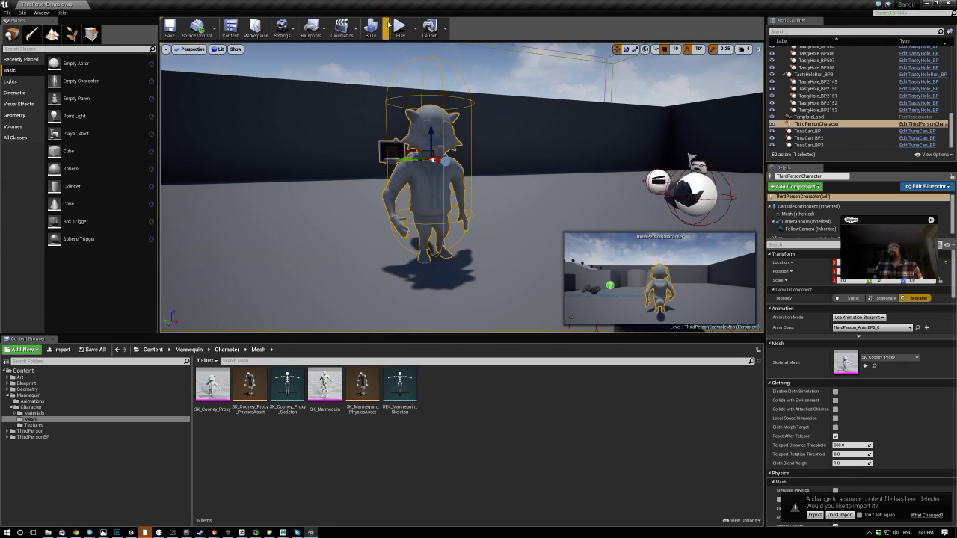
# Play the level in the editor and test the raccoon character's running and jumping on the open floor.
pyautogui.click(401, 30)
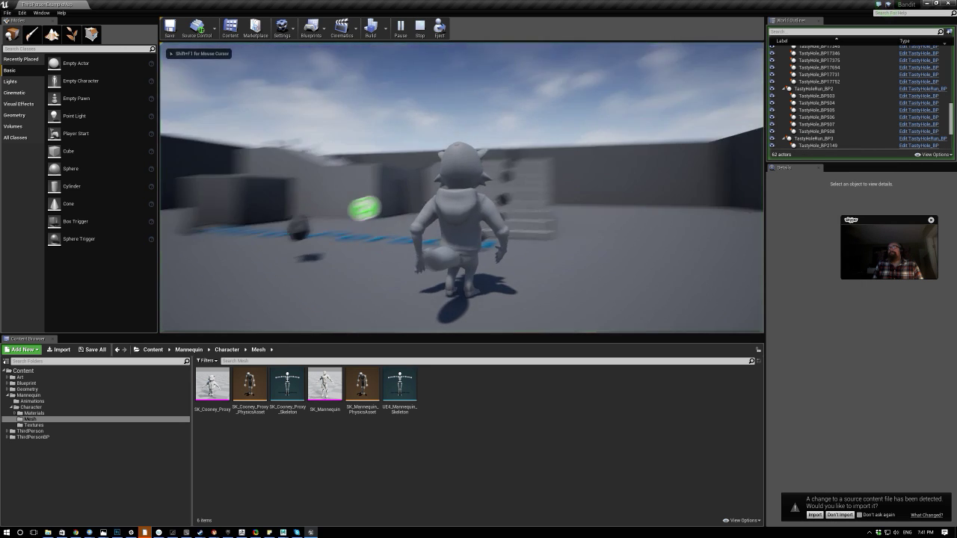
pyautogui.press('a')
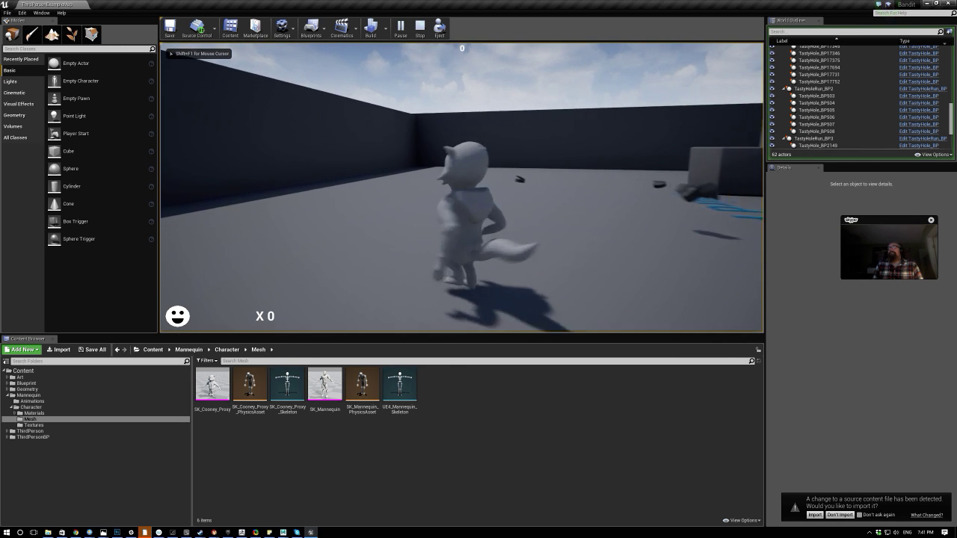
pyautogui.press('w')
pyautogui.press('d')
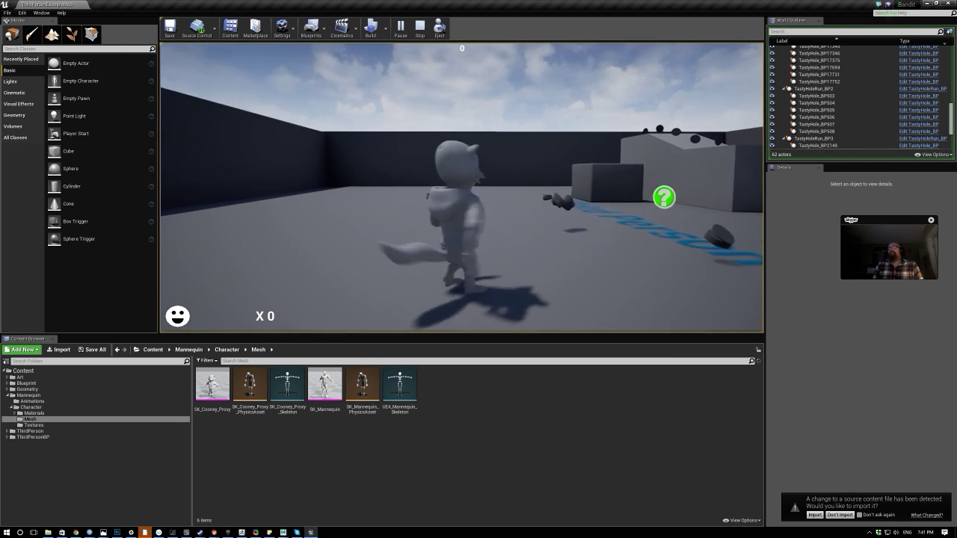
pyautogui.press('s')
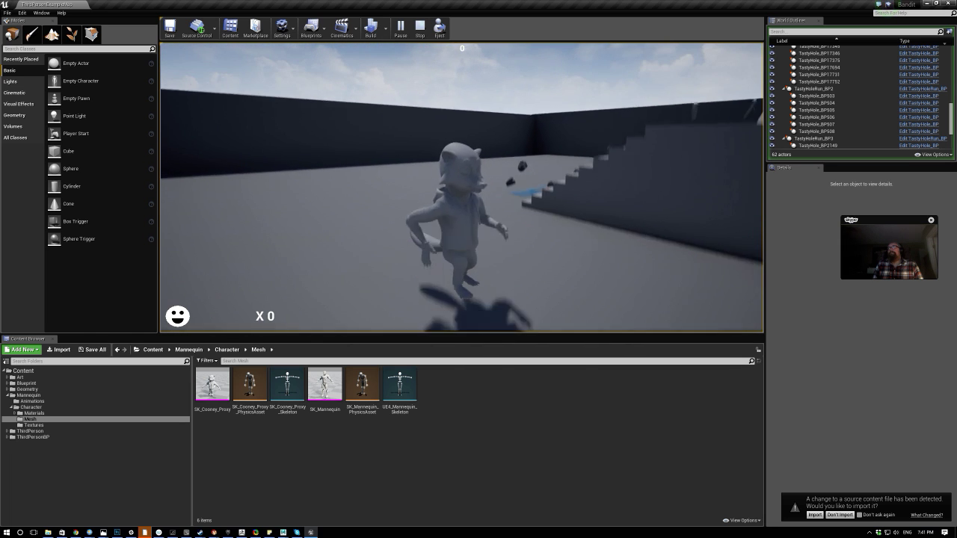
pyautogui.press('d')
pyautogui.press('s')
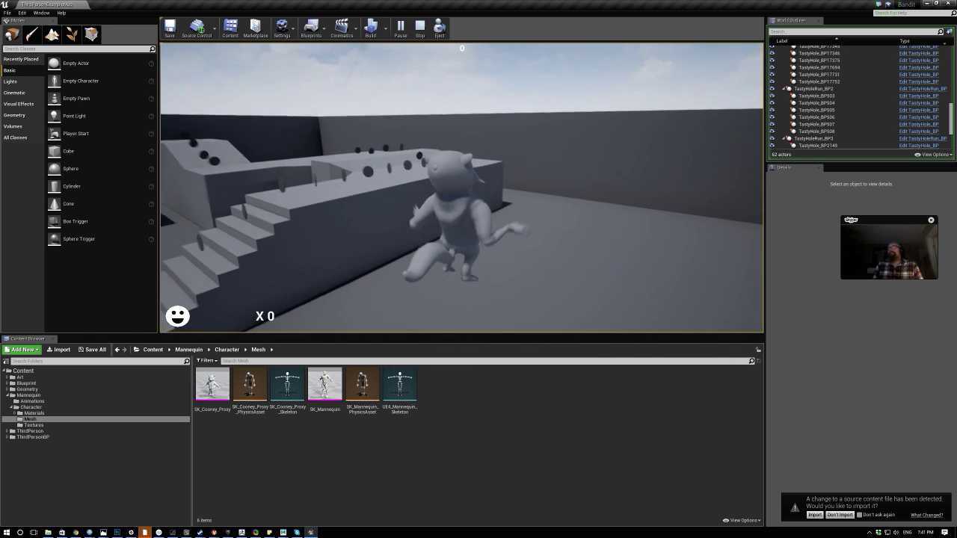
pyautogui.press('d')
pyautogui.press('space')
pyautogui.press('w')
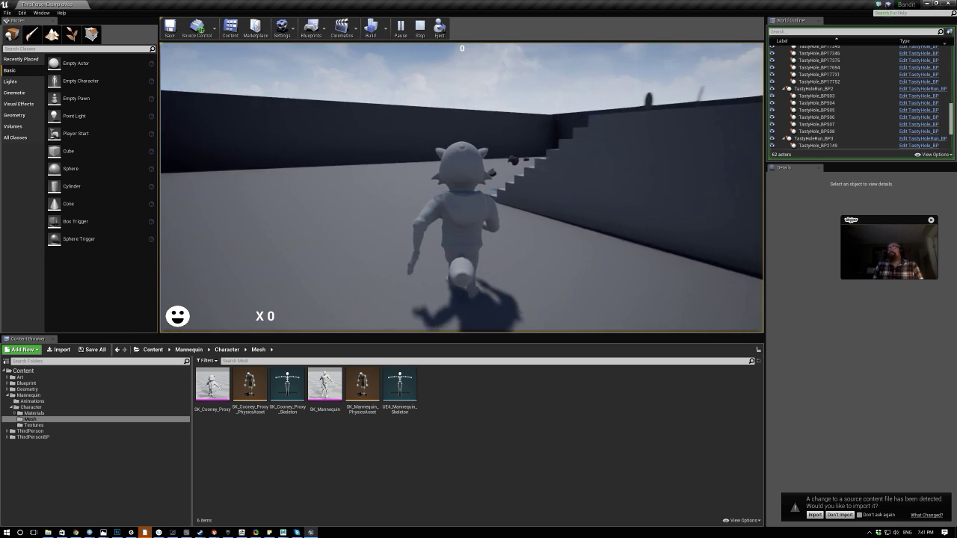
pyautogui.press('w')
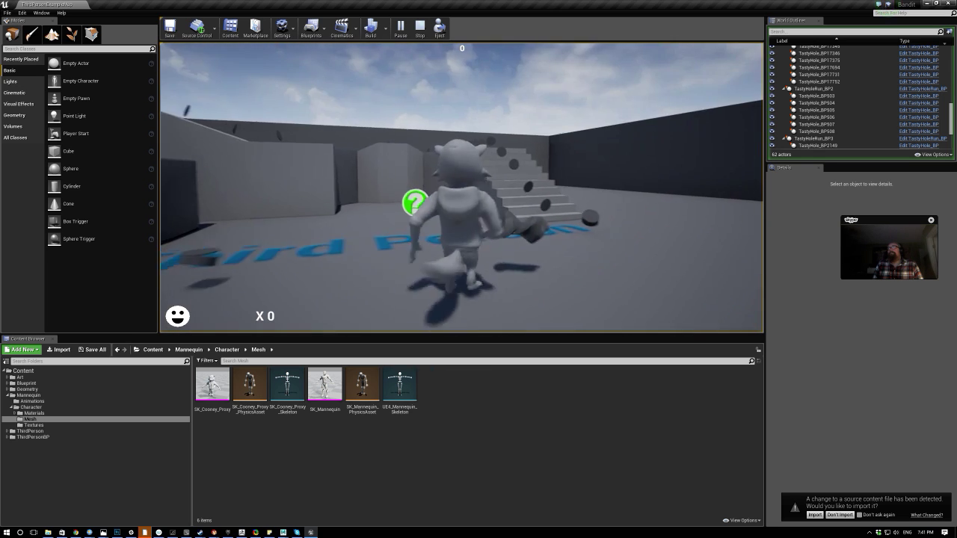
# Run the character up the stairs, along the raised walkway and down the ramp, collecting the discs and tuna cans.
pyautogui.press('d')
pyautogui.press('w')
pyautogui.press('w')
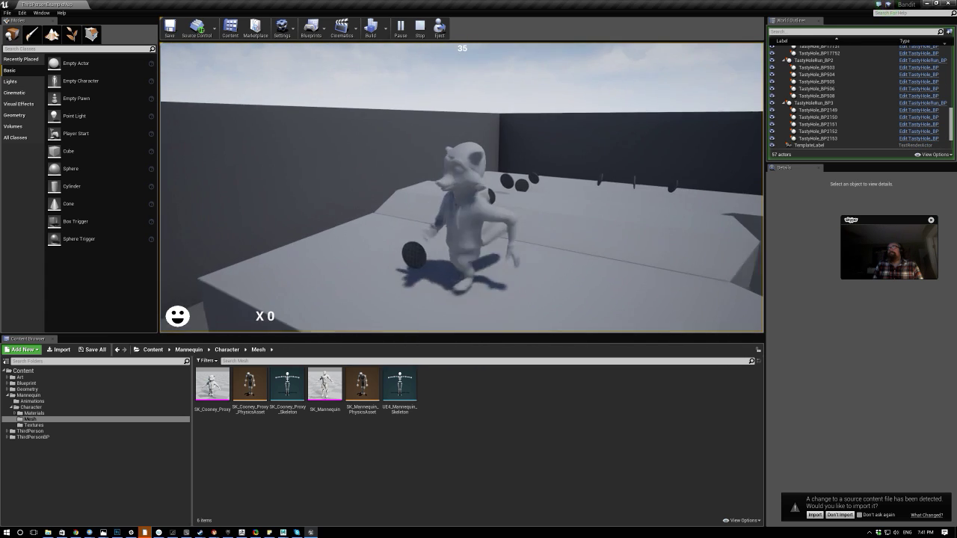
pyautogui.press('w')
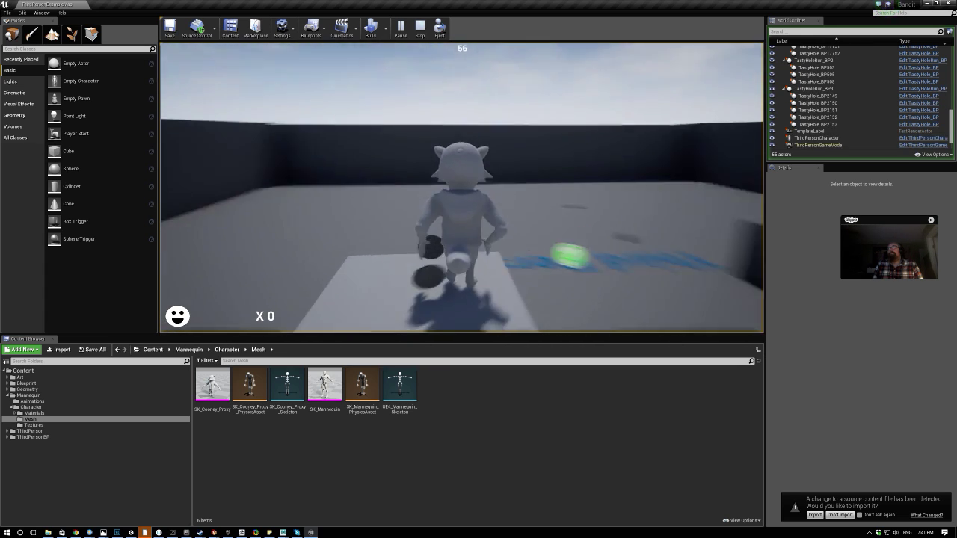
pyautogui.press('w')
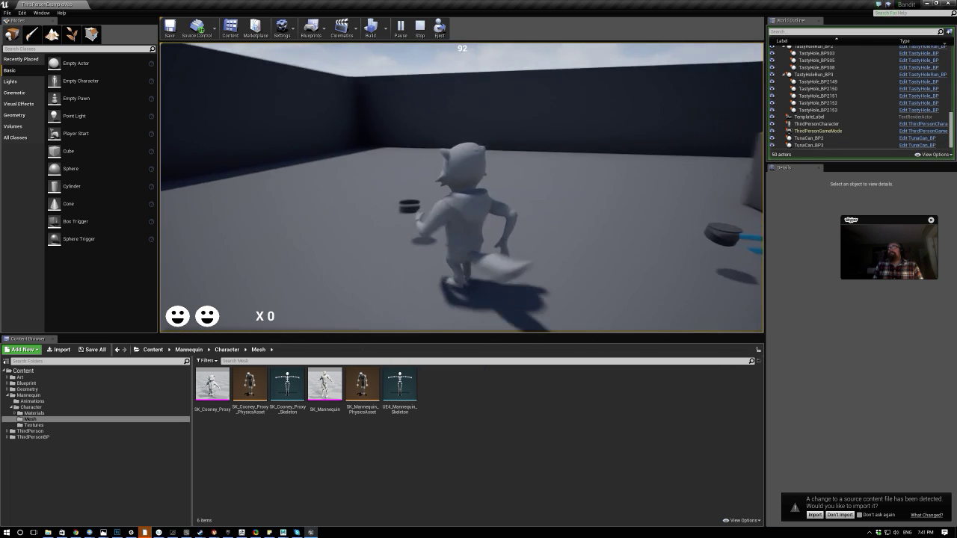
pyautogui.press('w')
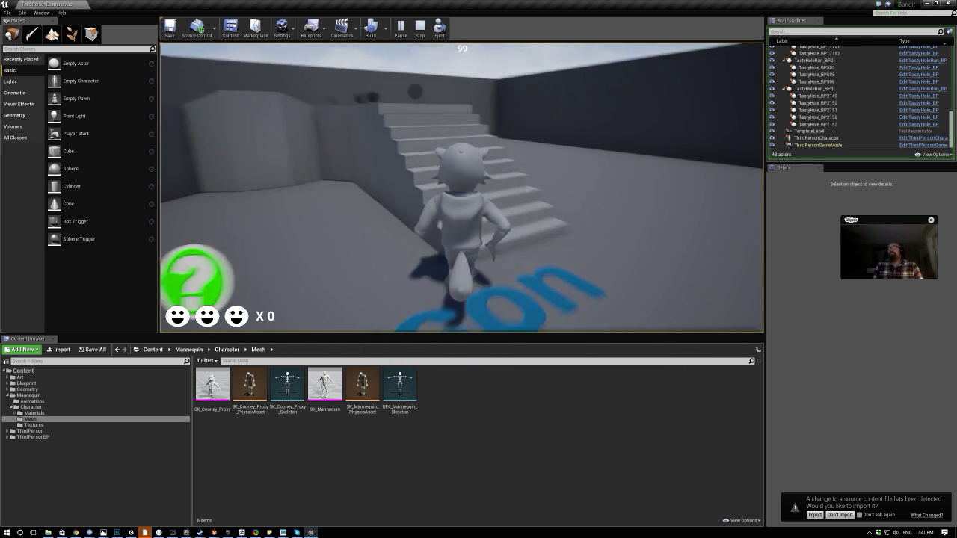
pyautogui.press('w')
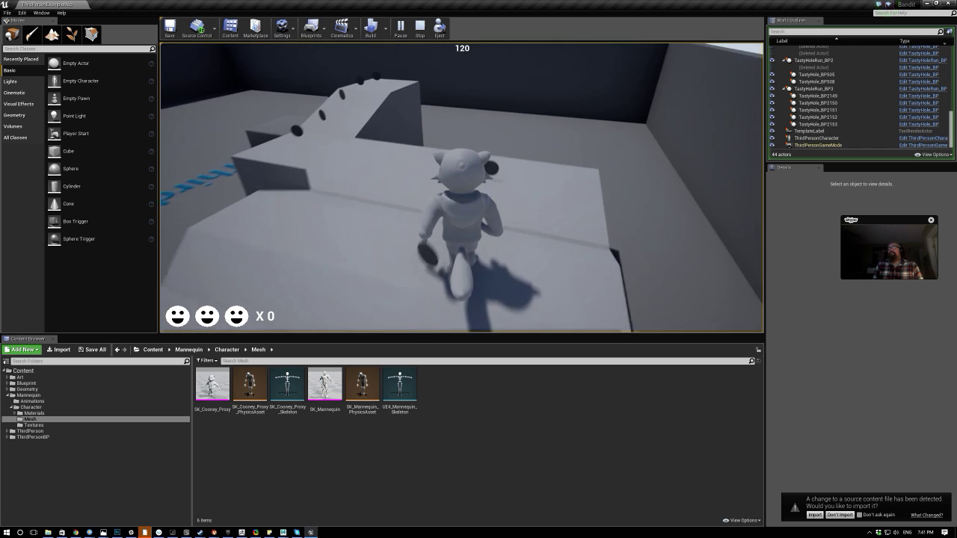
pyautogui.press('w')
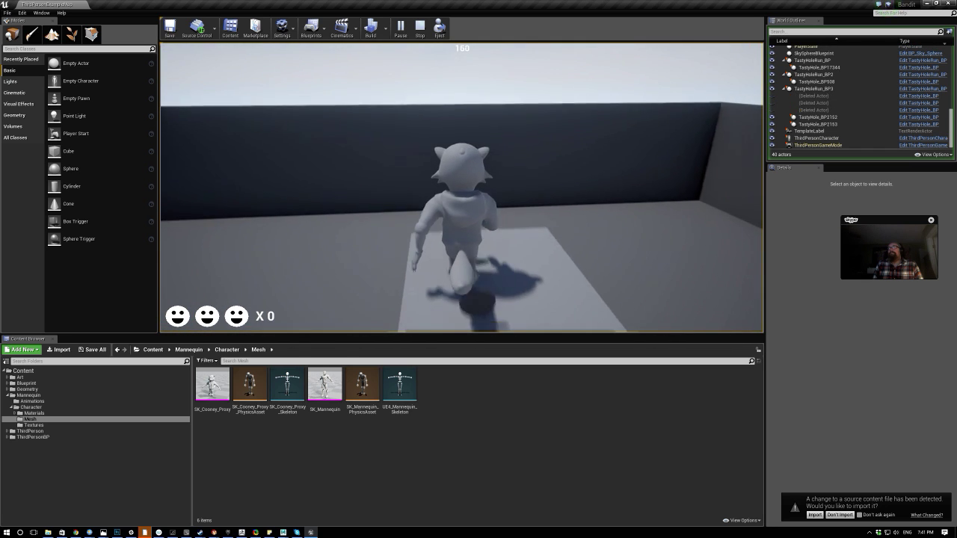
pyautogui.press('w')
pyautogui.press('w')
# Test the character's sideways run and jump near the Third Person floor text, and end the play session.
pyautogui.press('d')
pyautogui.press('space')
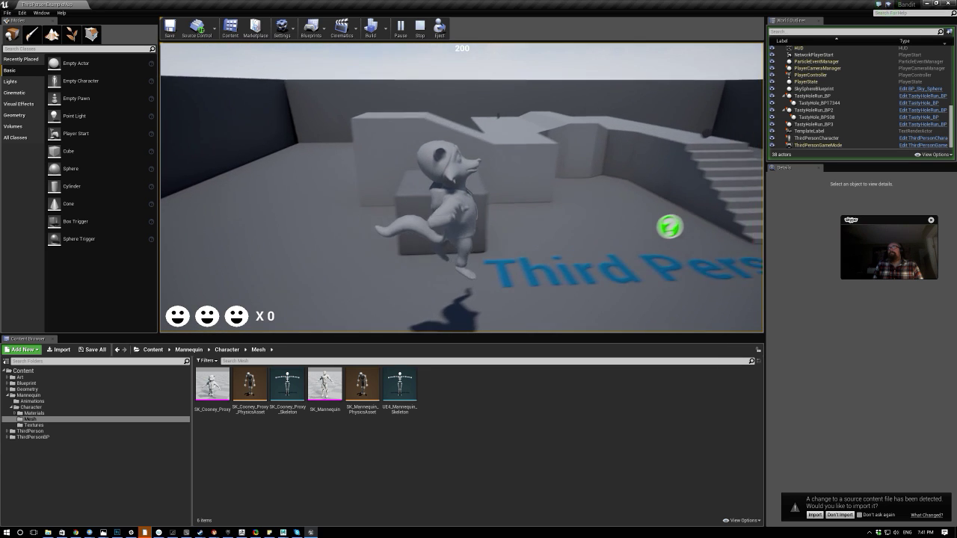
pyautogui.press('d')
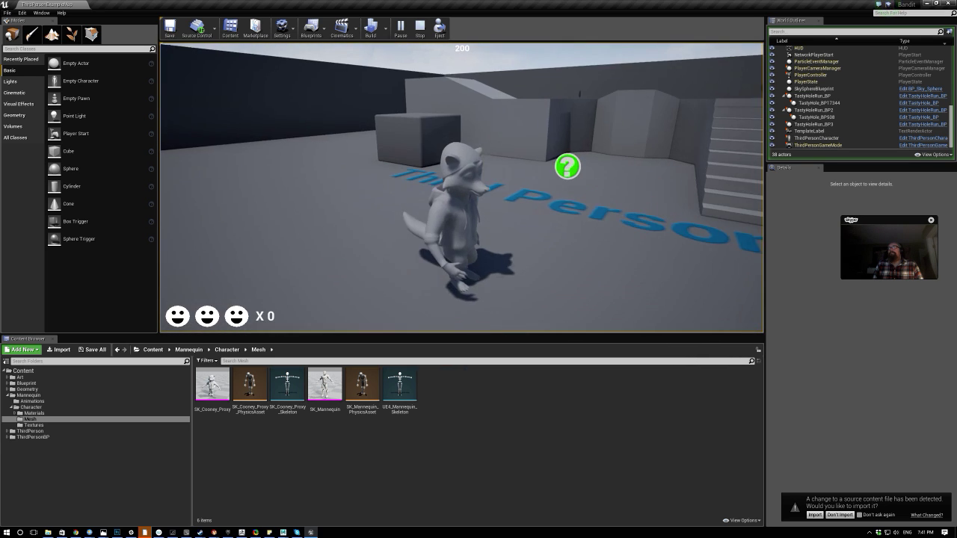
pyautogui.press('Escape')
# View the raccoon model shared over Skype in full screen, and move the restored call window off this screen.
pyautogui.moveTo(616, 326); pyautogui.dragTo(493, 110)
pyautogui.doubleClick(497, 208)
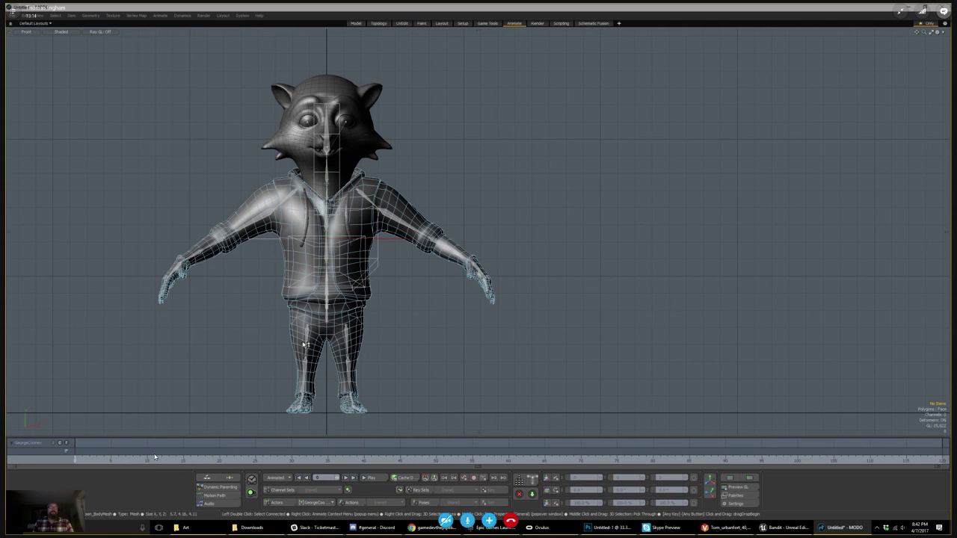
pyautogui.click(903, 13)
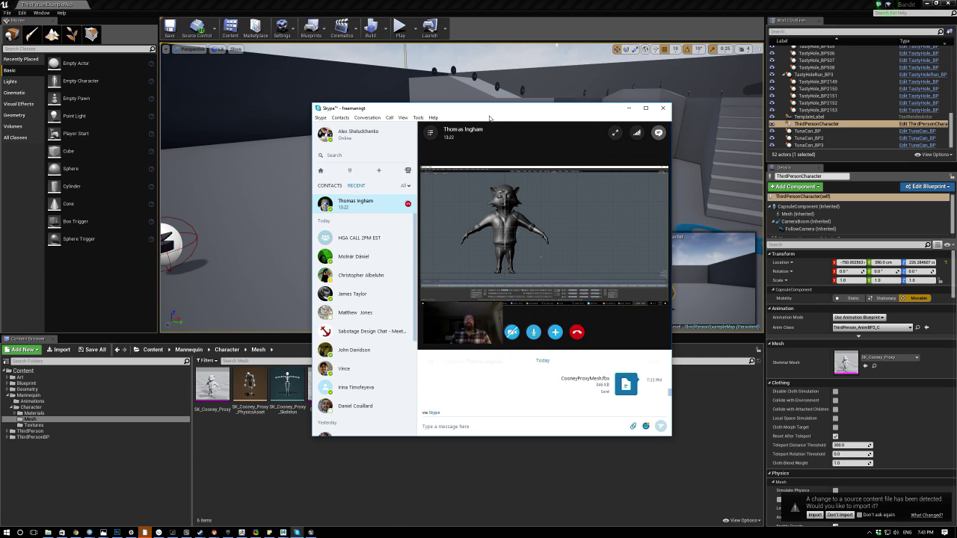
pyautogui.moveTo(439, 109); pyautogui.dragTo(0, 133)
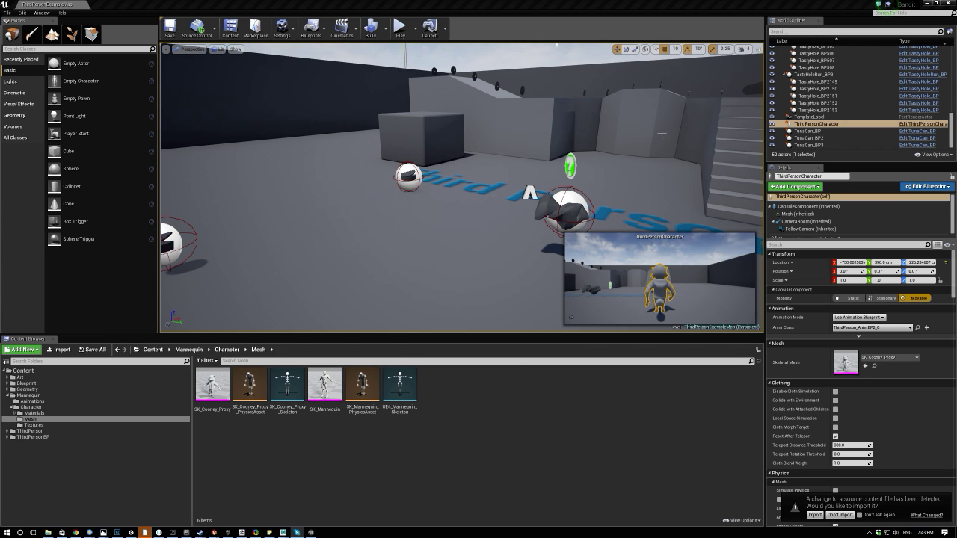
# Start a new play session and test the raccoon's running and jumping across the floor and the raised walkway.
pyautogui.click(400, 30)
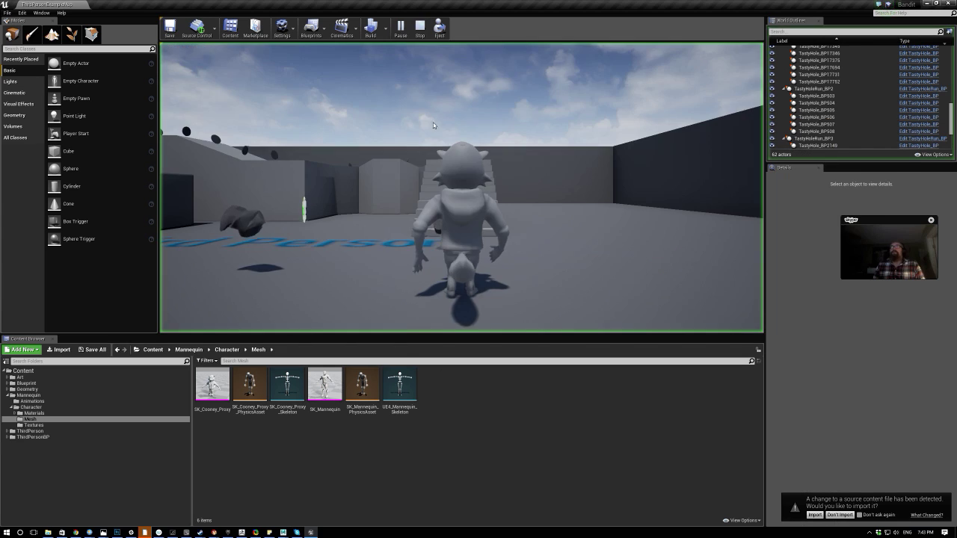
pyautogui.press('space')
pyautogui.press('w')
pyautogui.press('space')
pyautogui.press('w')
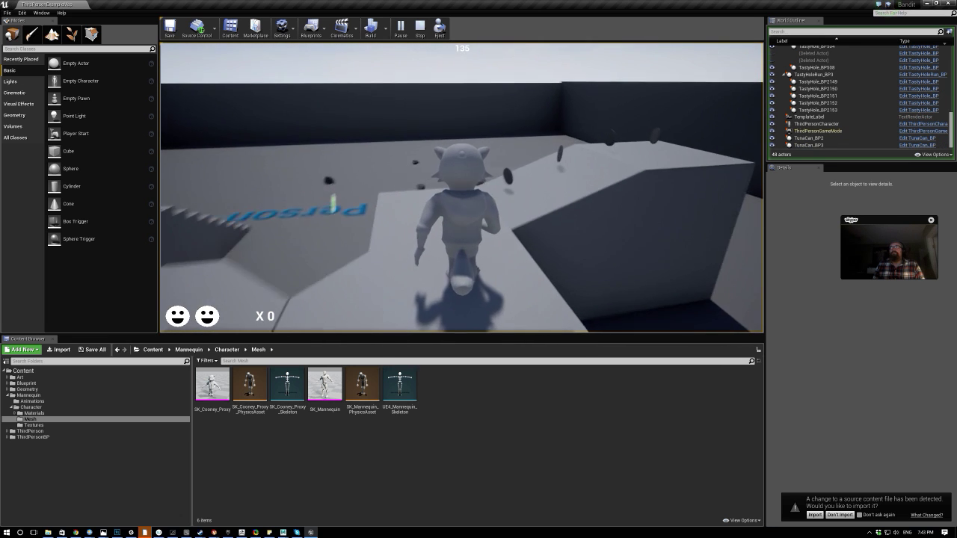
pyautogui.press('space')
pyautogui.press('s')
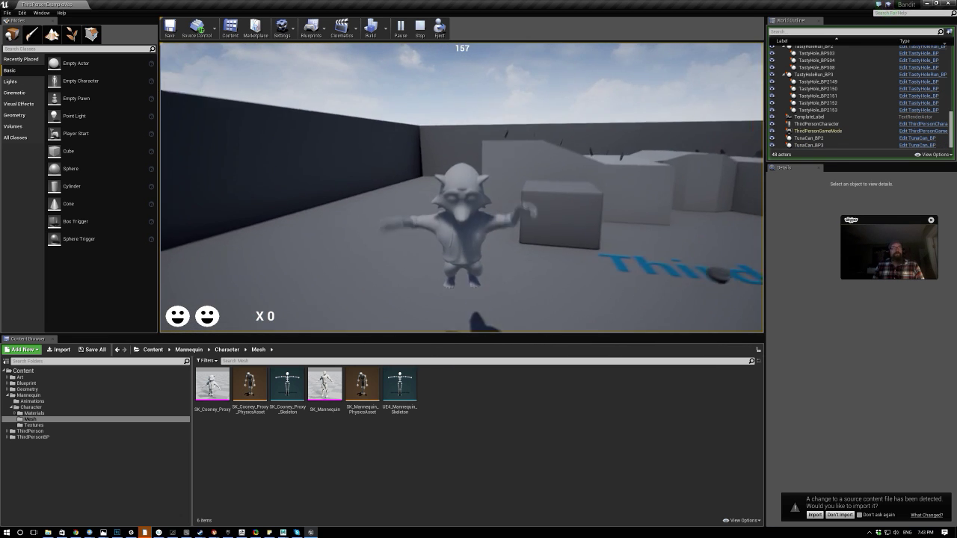
pyautogui.press('d')
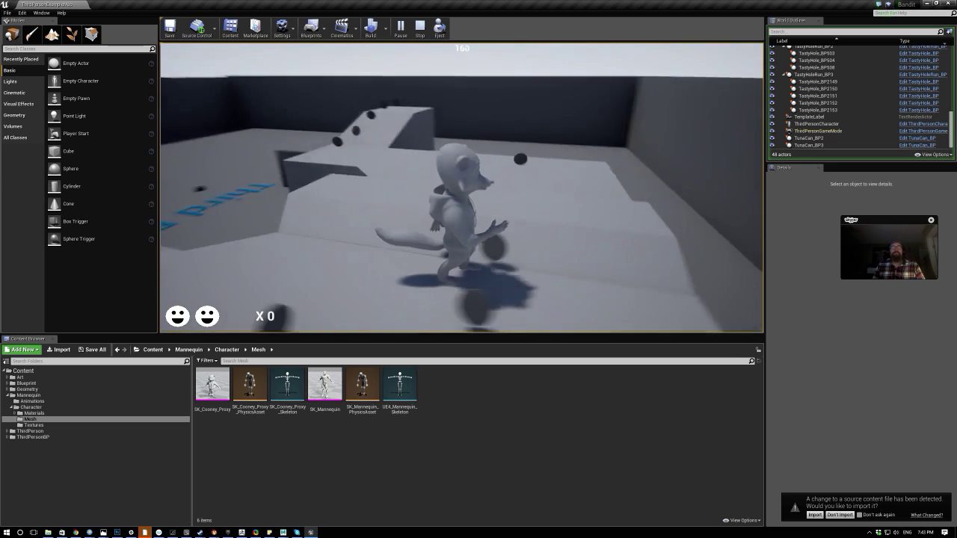
# Examine the raccoon's side profile from a low camera angle on the walkway, and resume running along it.
pyautogui.press('w')
pyautogui.press('w')
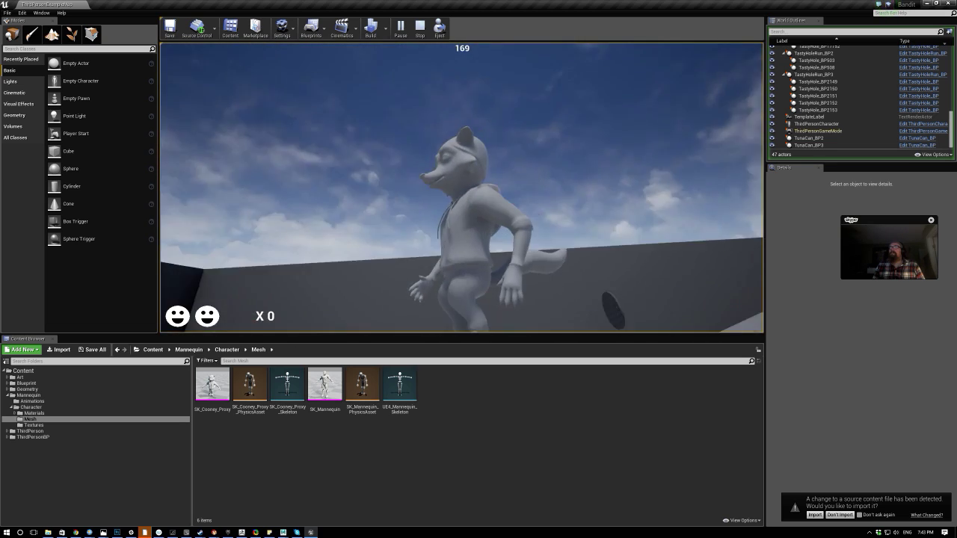
pyautogui.press('s')
pyautogui.press('space')
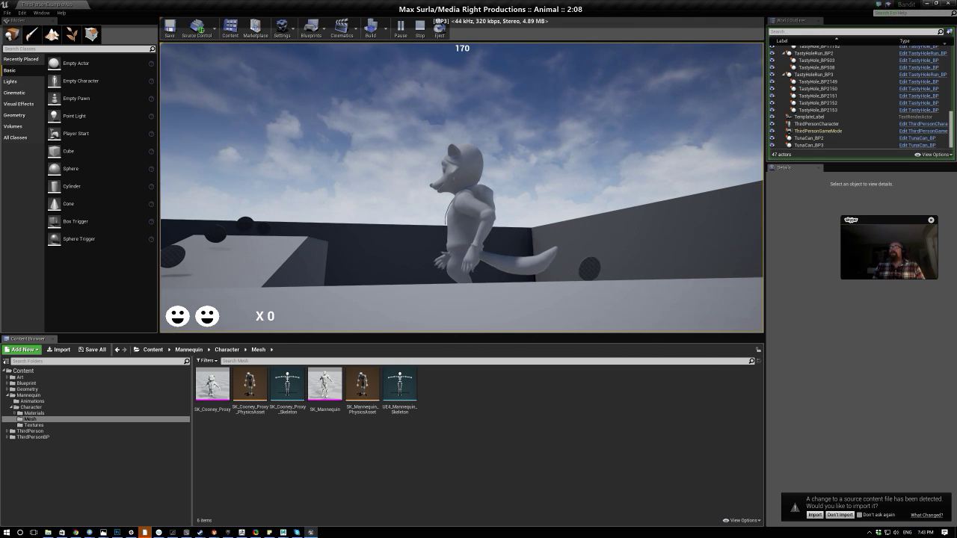
pyautogui.press('w')
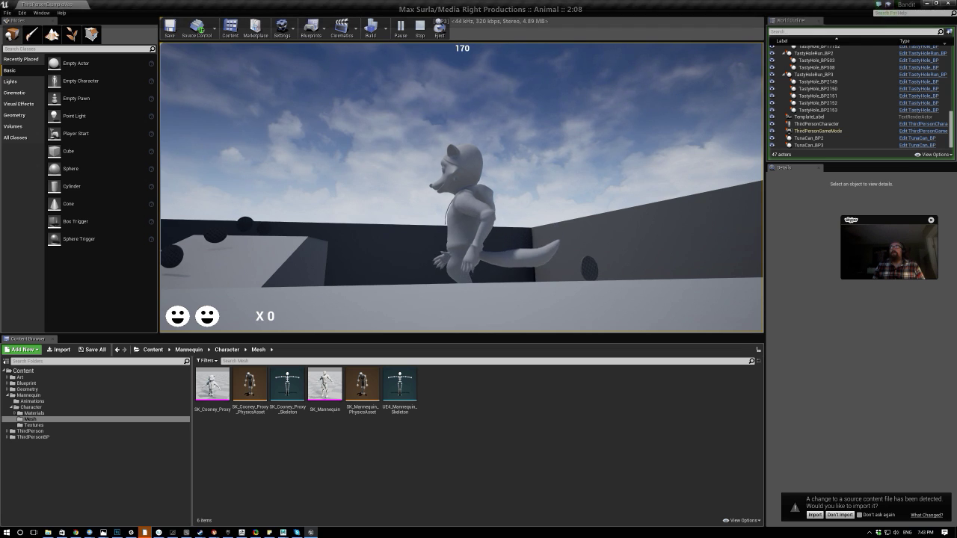
pyautogui.press('w')
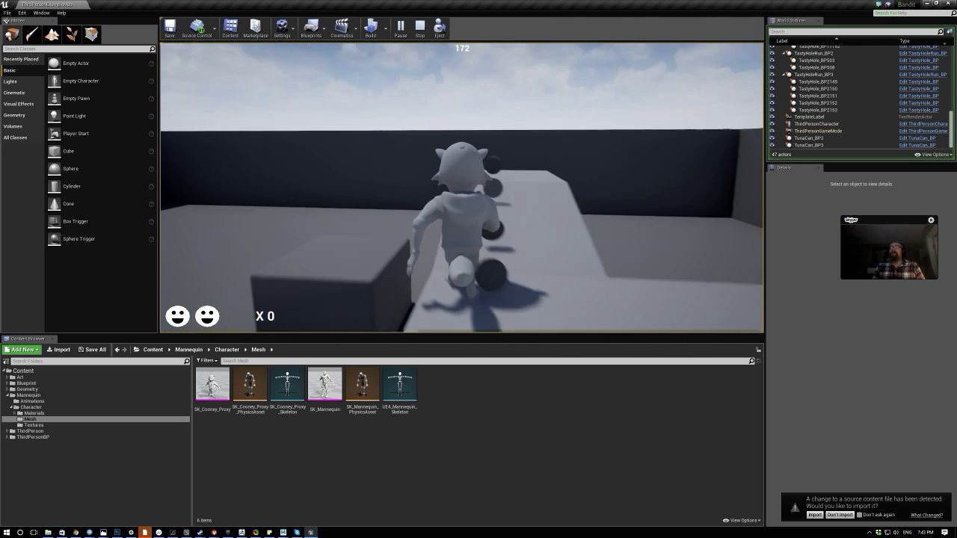
# Jump the character off the ramp, then take it back over the stairs and walkway, collecting discs and a tuna can.
pyautogui.press('space')
pyautogui.press('w')
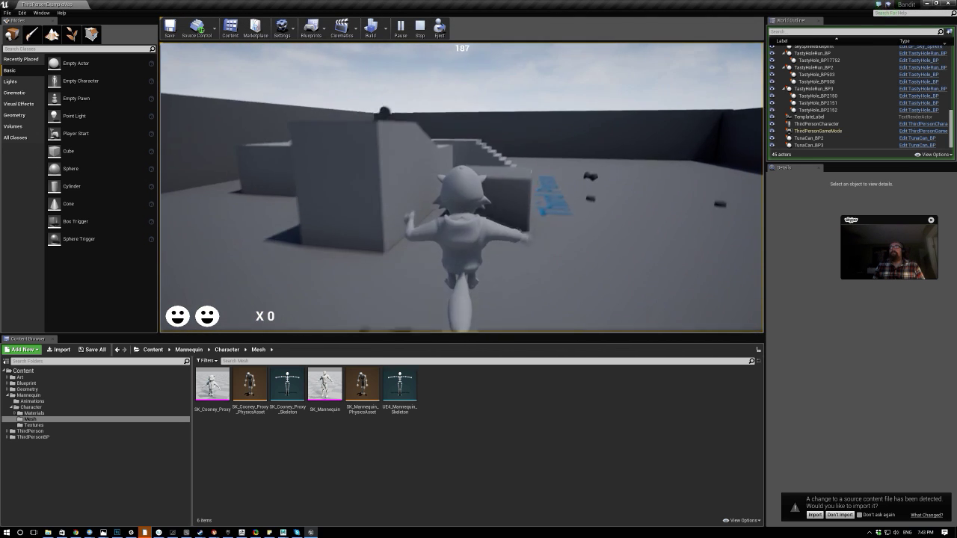
pyautogui.press('w')
pyautogui.press('space')
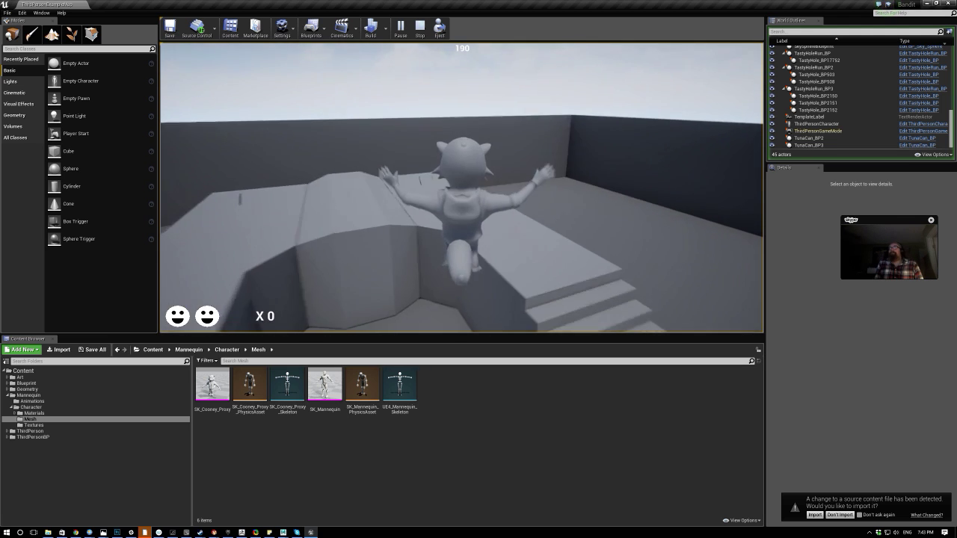
pyautogui.press('w')
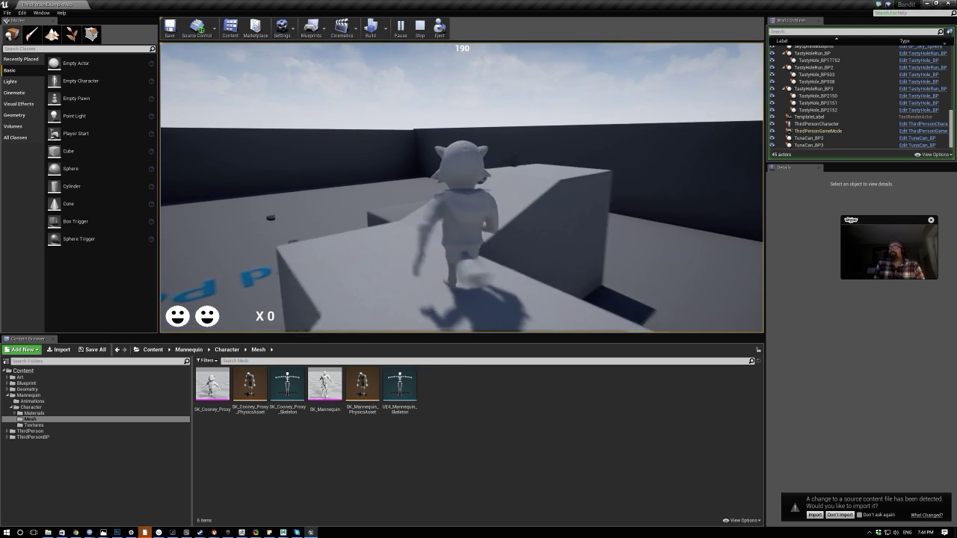
pyautogui.press('w')
pyautogui.press('space')
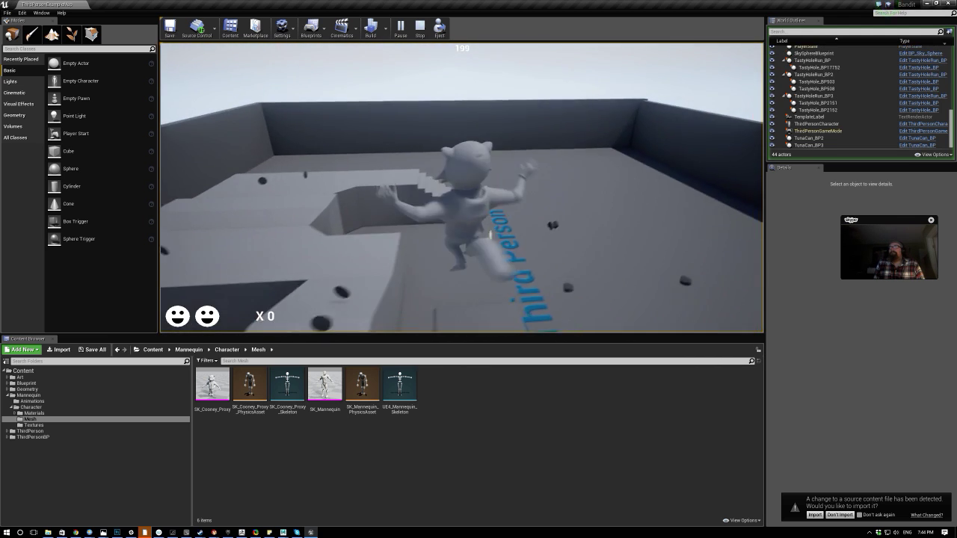
pyautogui.press('w')
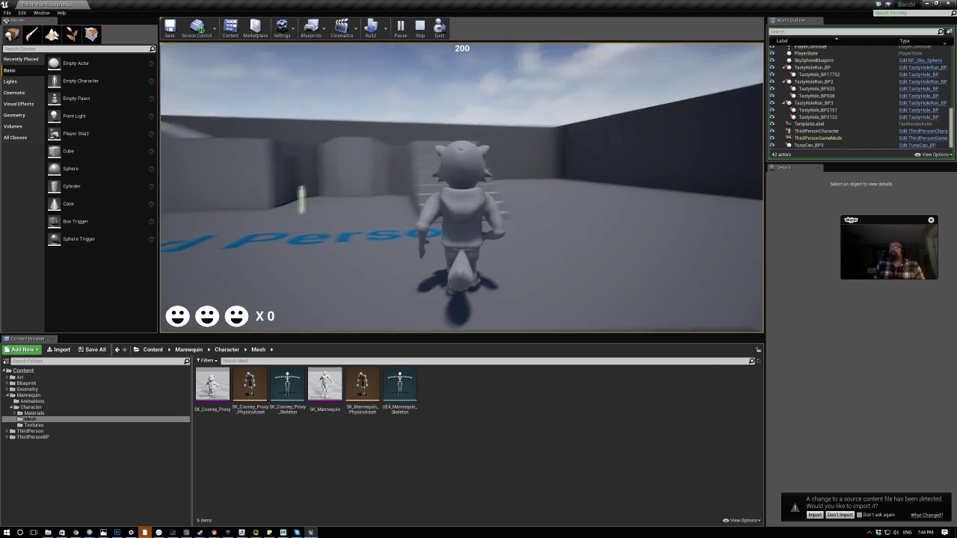
# Run the character up the stairs and over the walkway, and jump down to collect the remaining tuna can.
pyautogui.press('w')
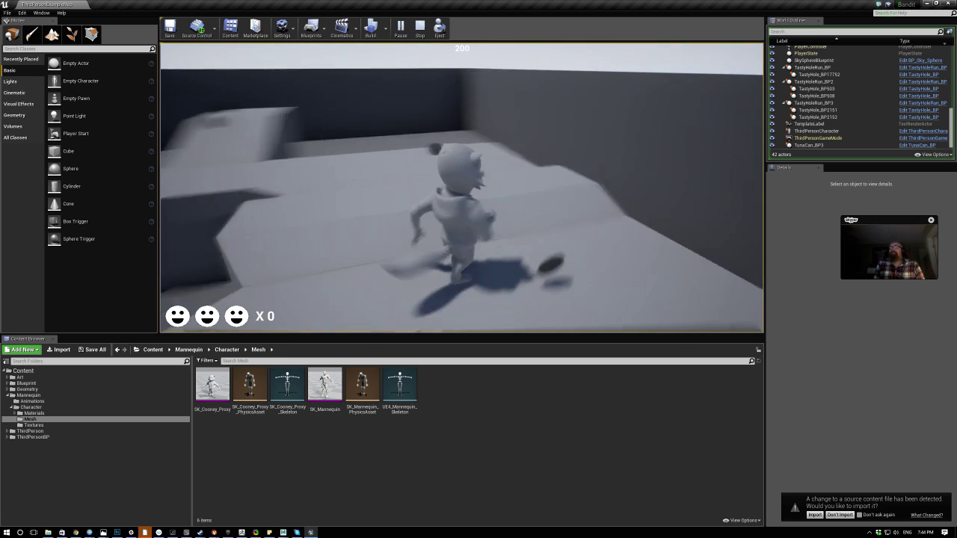
pyautogui.press('w')
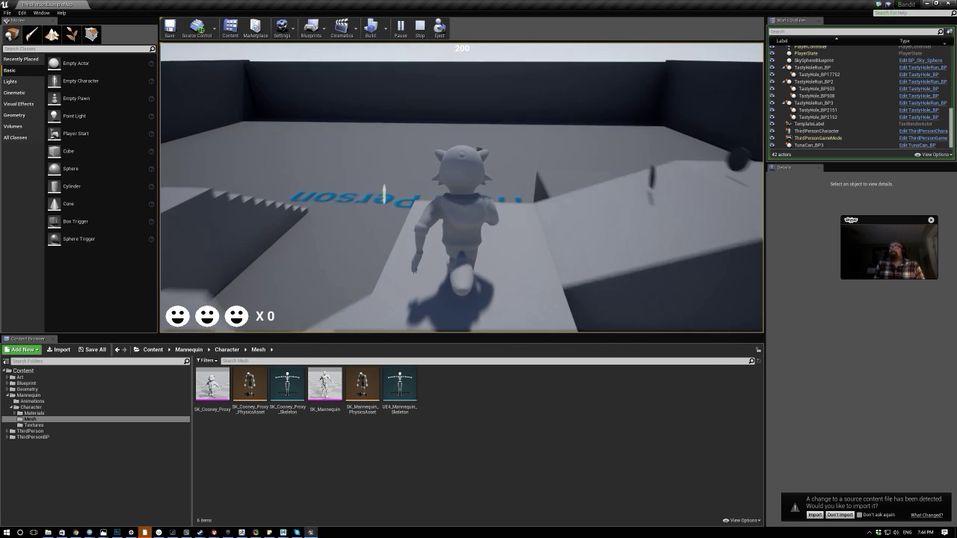
pyautogui.press('w')
pyautogui.press('space')
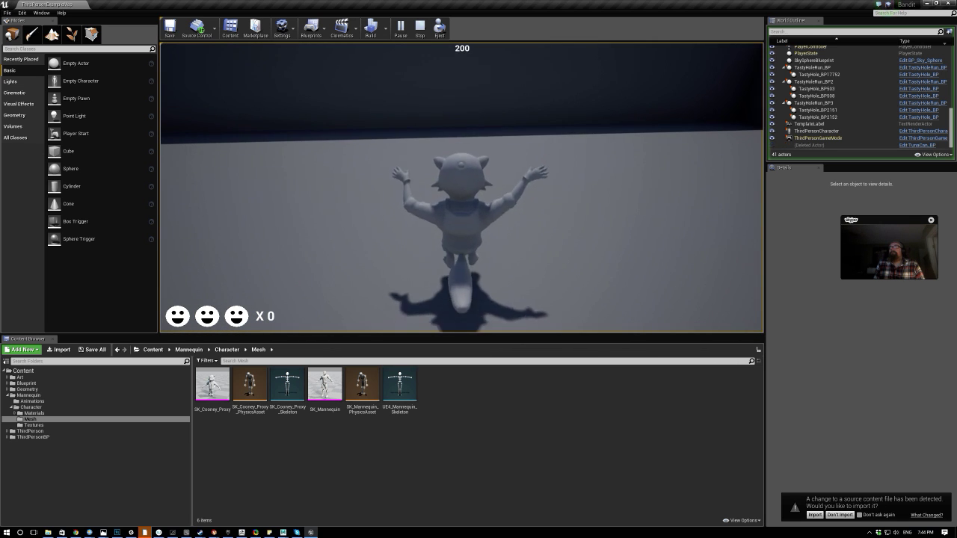
pyautogui.press('w')
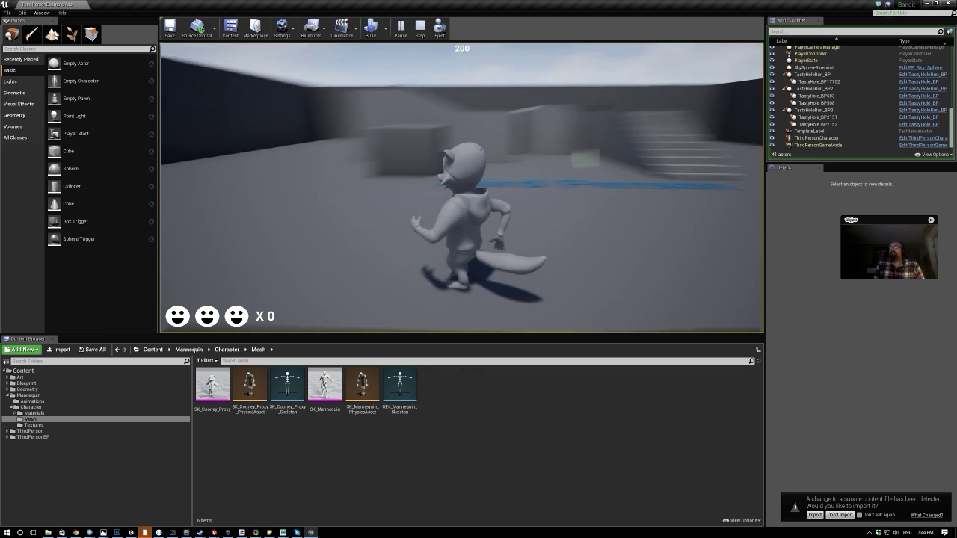
# Climb the stairs again, collect the discs along the walkway, and test jumps off the raised platform.
pyautogui.press('w')
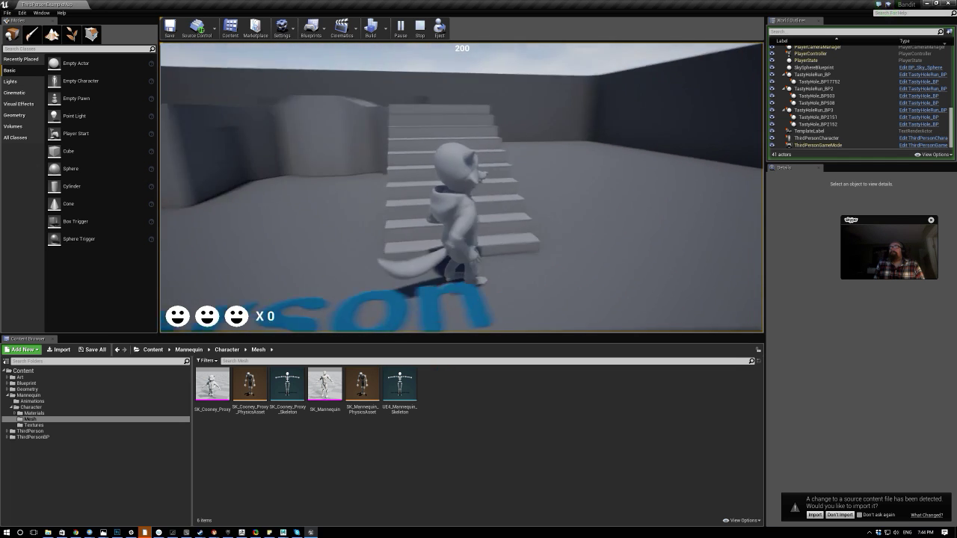
pyautogui.press('w')
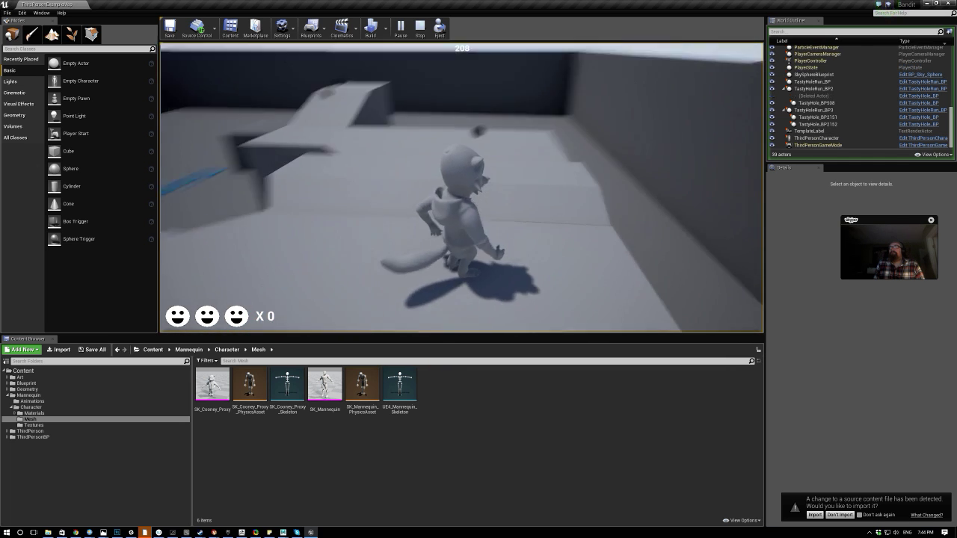
pyautogui.press('w')
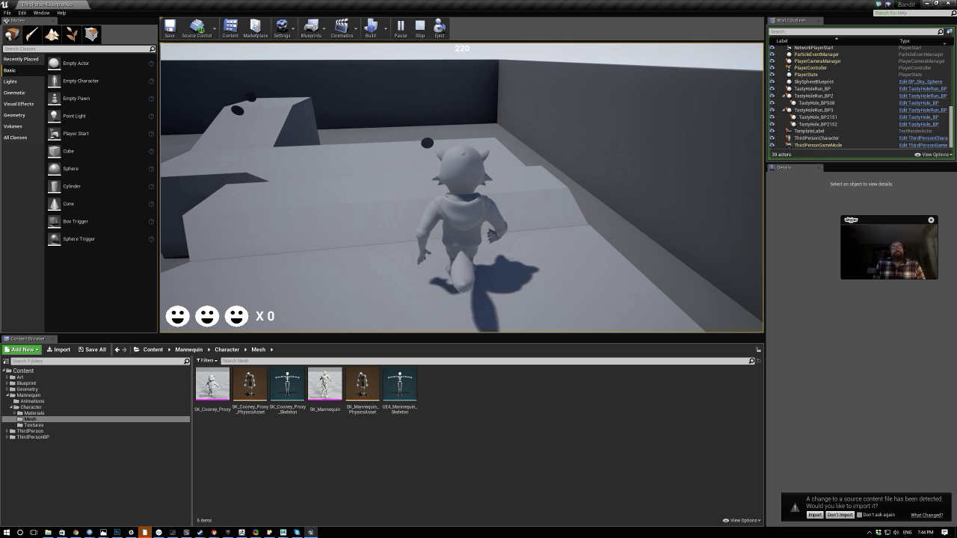
pyautogui.press('w')
pyautogui.press('d')
pyautogui.press('w')
pyautogui.press('space')
pyautogui.press('w')
pyautogui.press('space')
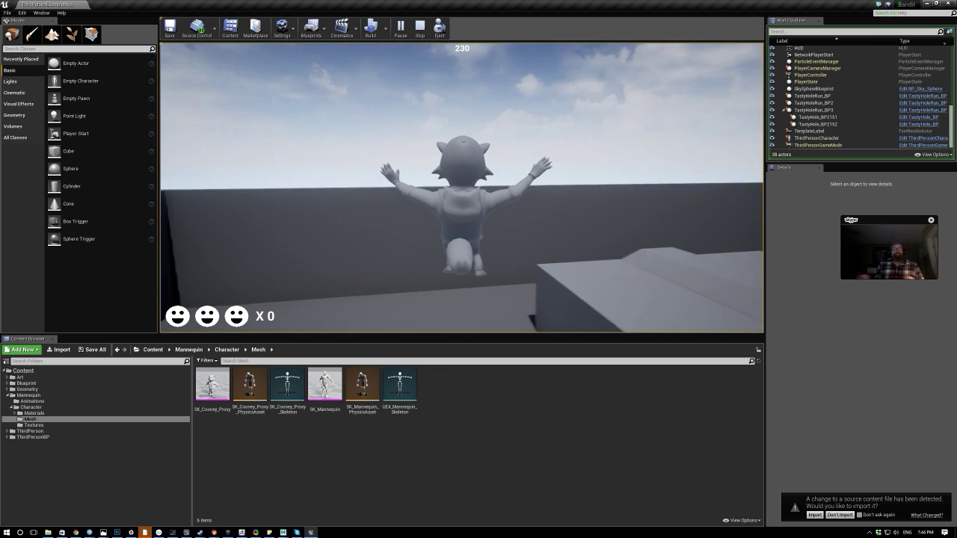
# Jump across the open floor behind the stairs, and return over the walkway to collect the last discs on the ramp.
pyautogui.press('w')
pyautogui.press('w')
pyautogui.press('space')
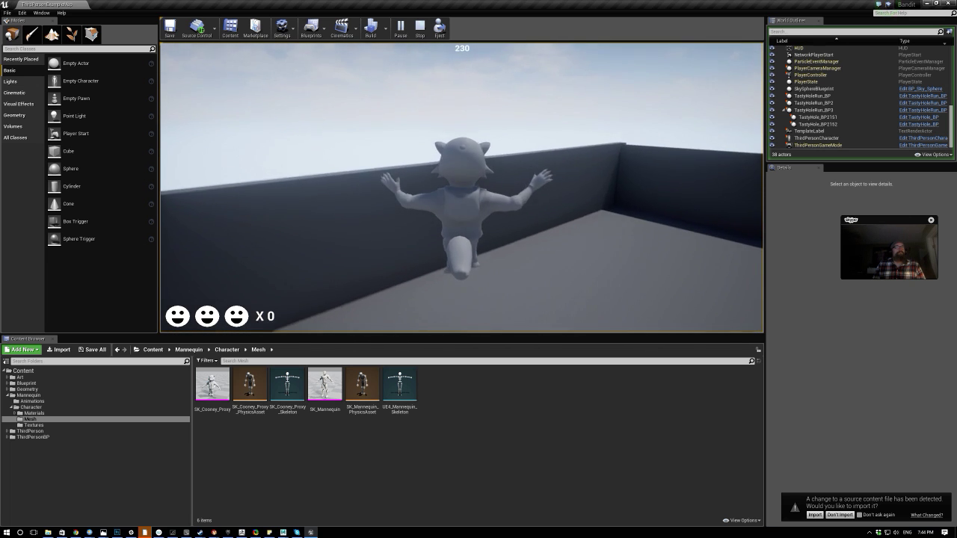
pyautogui.press('w')
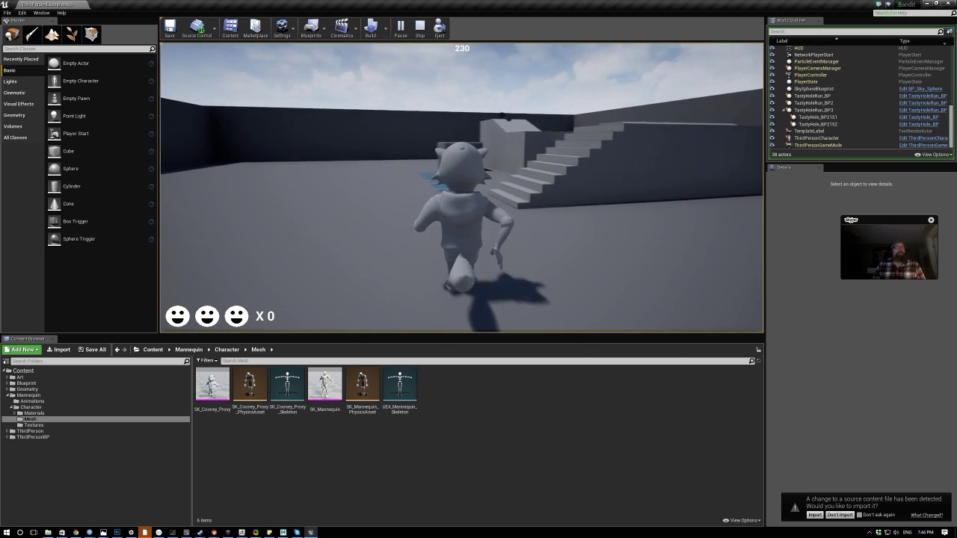
pyautogui.press('w')
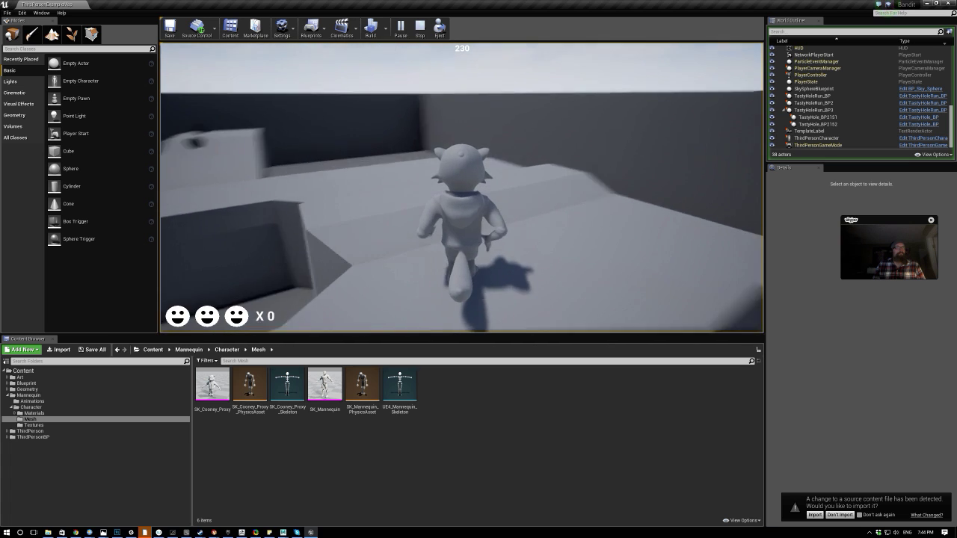
pyautogui.press('w')
pyautogui.press('w')
pyautogui.press('space')
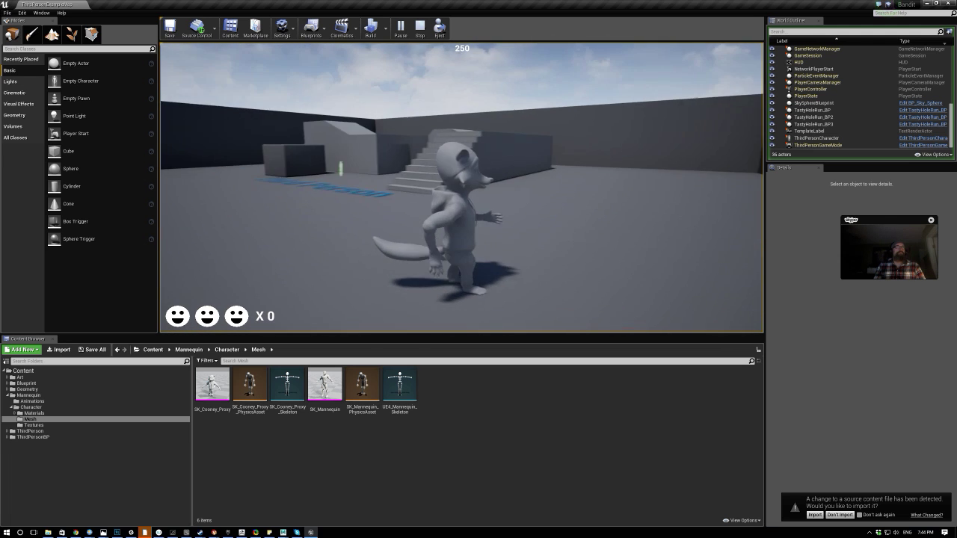
# Test the character's running jumps and turns around the Third Person floor text, and end the play session.
pyautogui.press('w')
pyautogui.press('space')
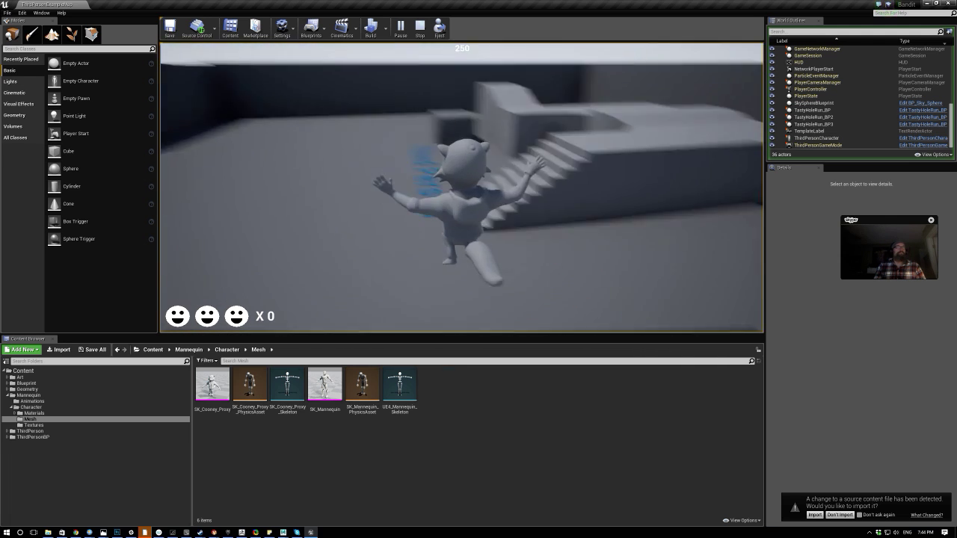
pyautogui.press('w')
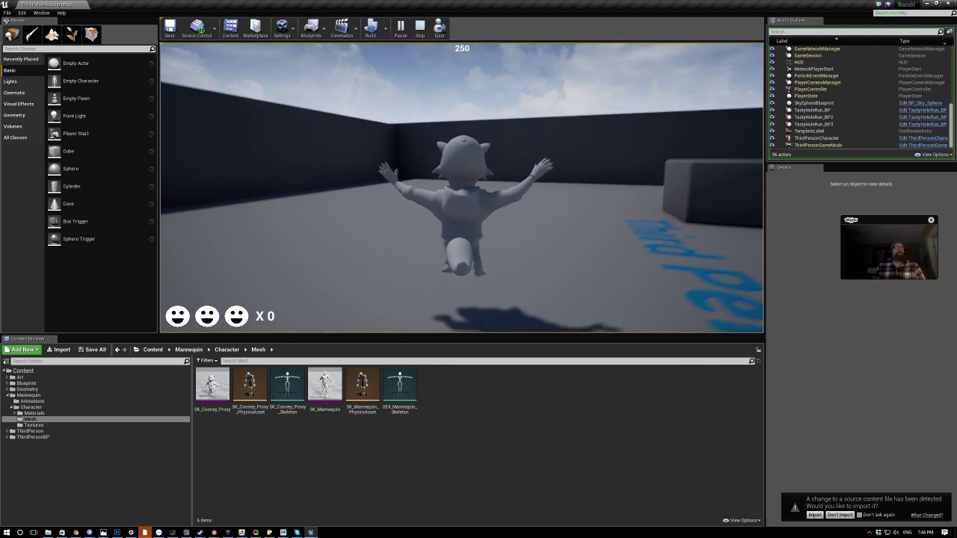
pyautogui.press('w')
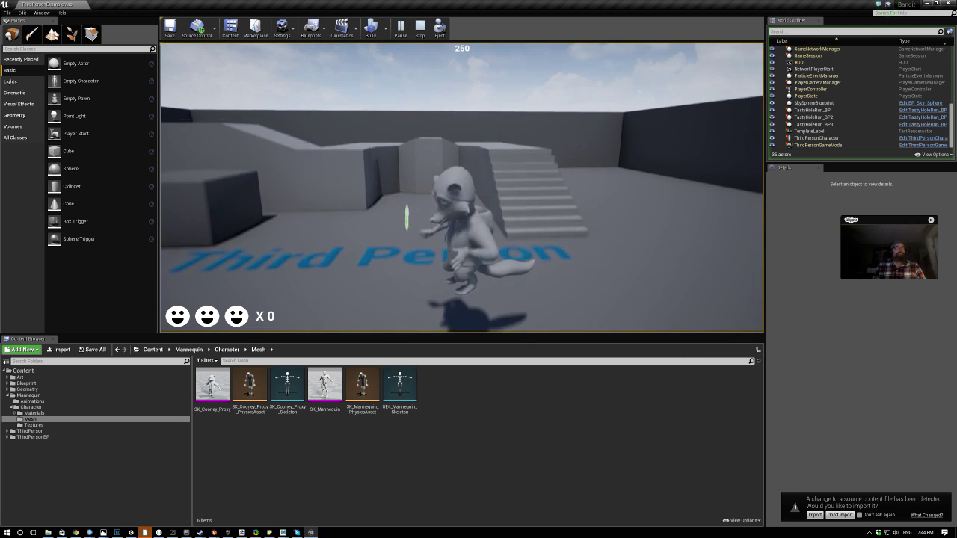
pyautogui.press('space')
pyautogui.press('w')
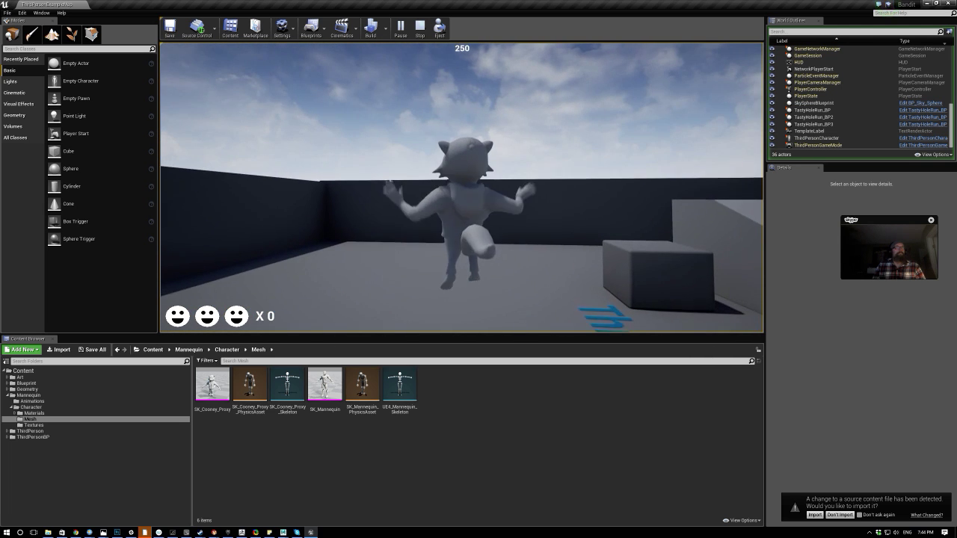
pyautogui.press('Escape')
# Frame the raccoon character from the side in the level and locate its blueprint among the project assets.
pyautogui.scroll(-10, 396, 220)
pyautogui.moveTo(396, 220); pyautogui.dragTo(447, 230, button='right')
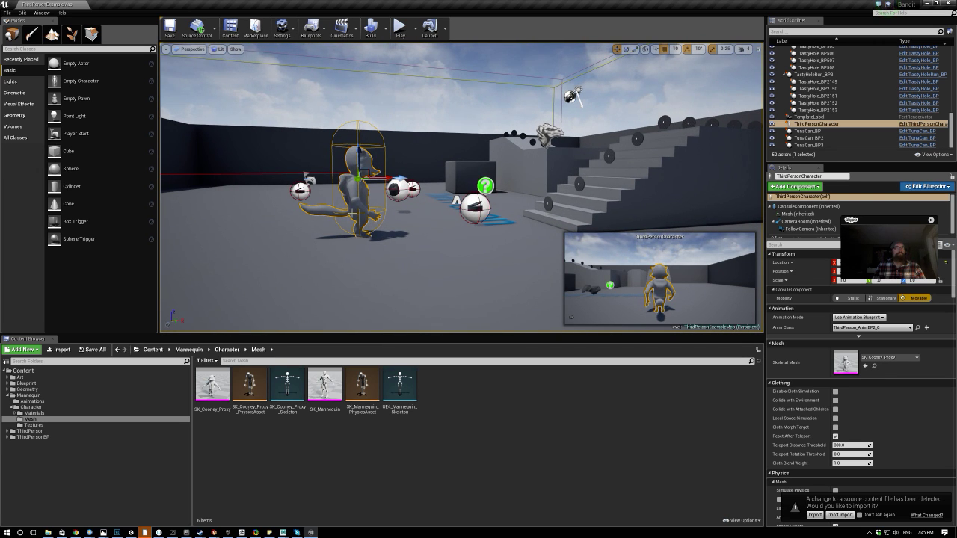
pyautogui.hotkey('ctrl', 'b')
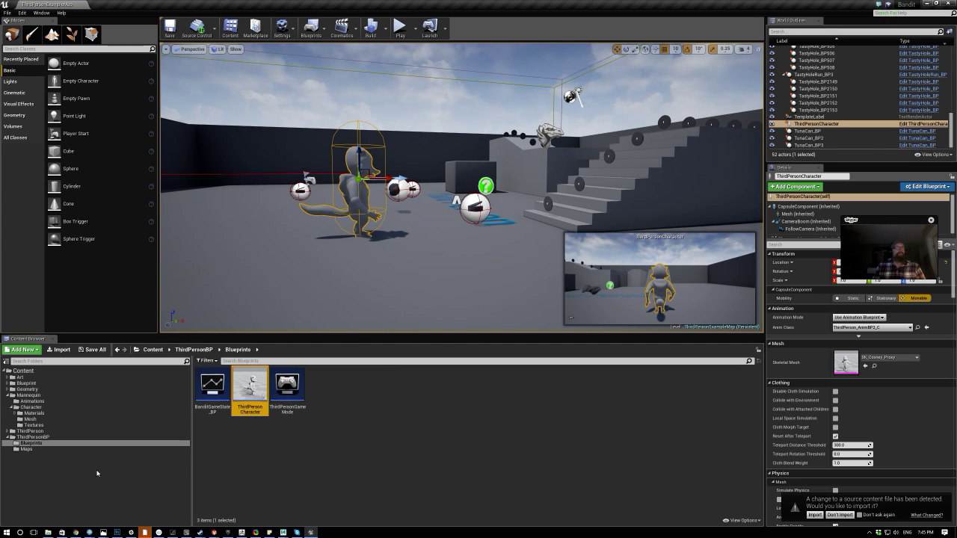
# Select the staircase in the level and locate its source static mesh among the project assets.
pyautogui.moveTo(485, 154); pyautogui.dragTo(549, 170, button='right')
pyautogui.click(485, 154)
pyautogui.hotkey('ctrl', 'b')
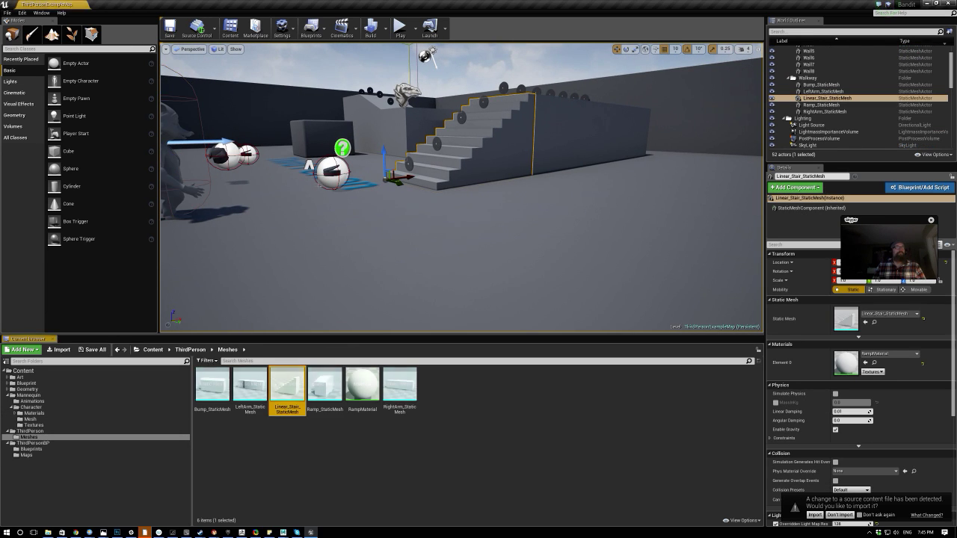
# Locate the source assets of the cube beside the floor text and of the raccoon character.
pyautogui.moveTo(570, 159); pyautogui.dragTo(492, 152, button='right')
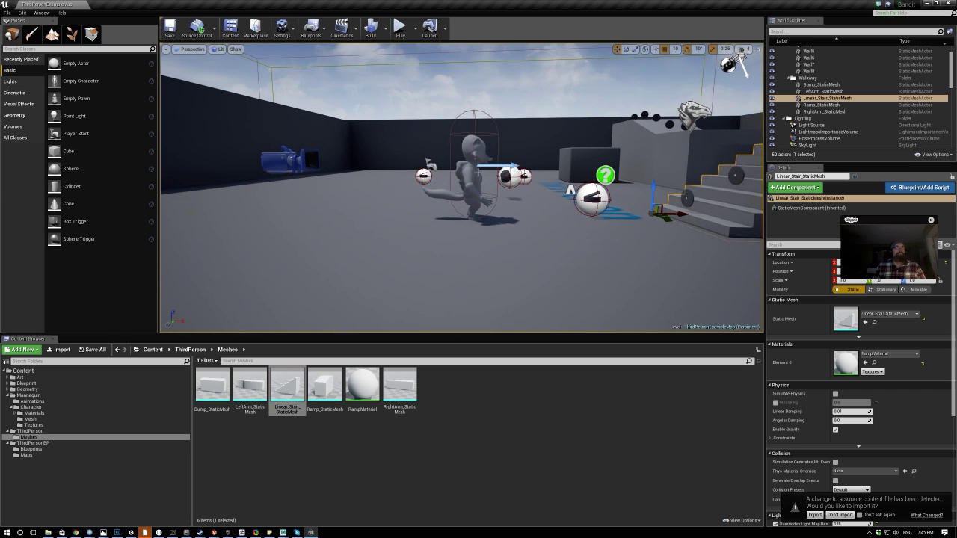
pyautogui.click(568, 162)
pyautogui.hotkey('ctrl', 'b')
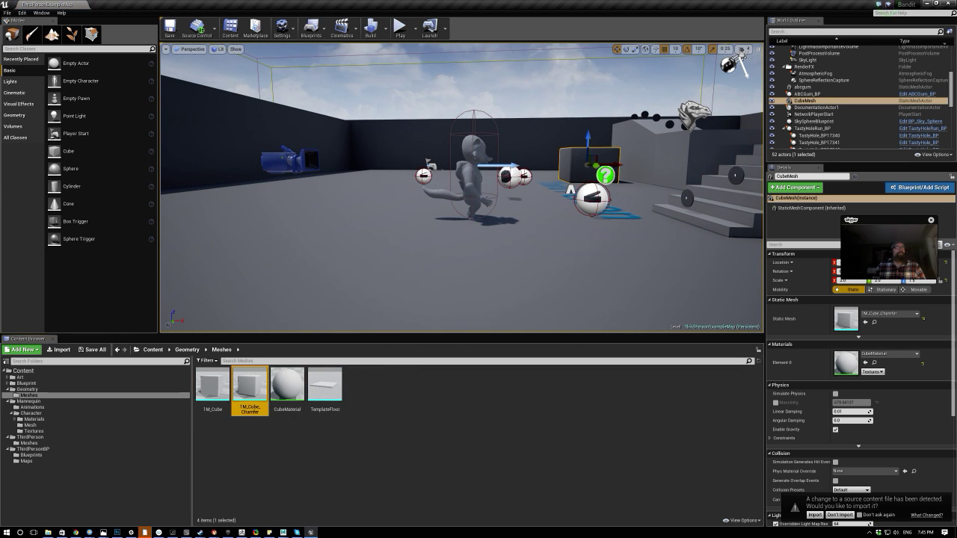
pyautogui.click(472, 166)
pyautogui.hotkey('ctrl', 'b')
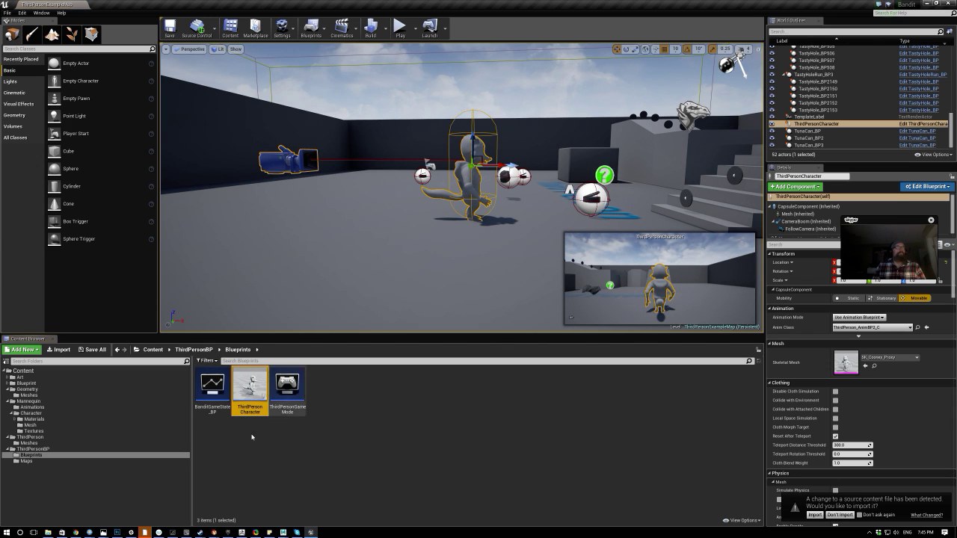
# Open the ThirdPersonCharacter blueprint, show its CharacterMovement settings, and move the call overlay clear of them.
pyautogui.doubleClick(262, 404)
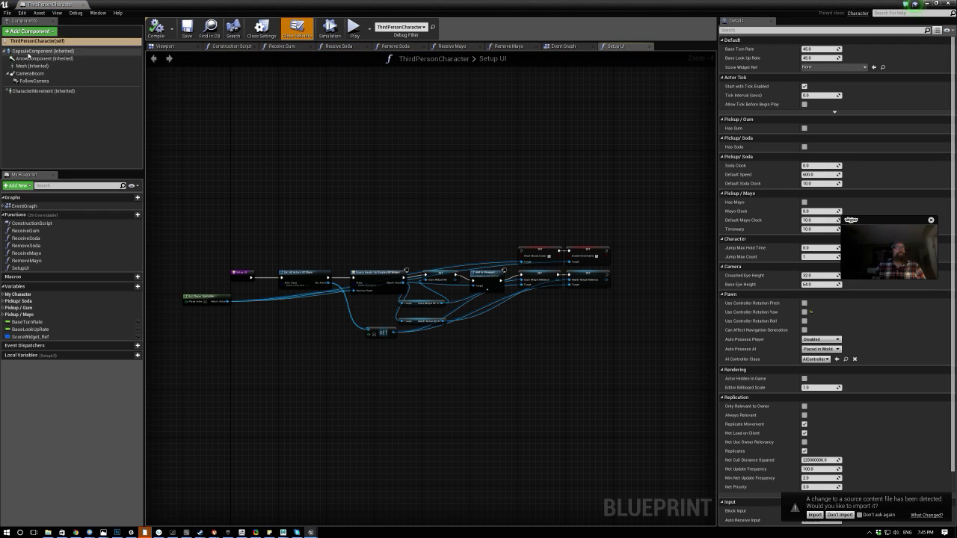
pyautogui.click(41, 90)
pyautogui.moveTo(881, 241)
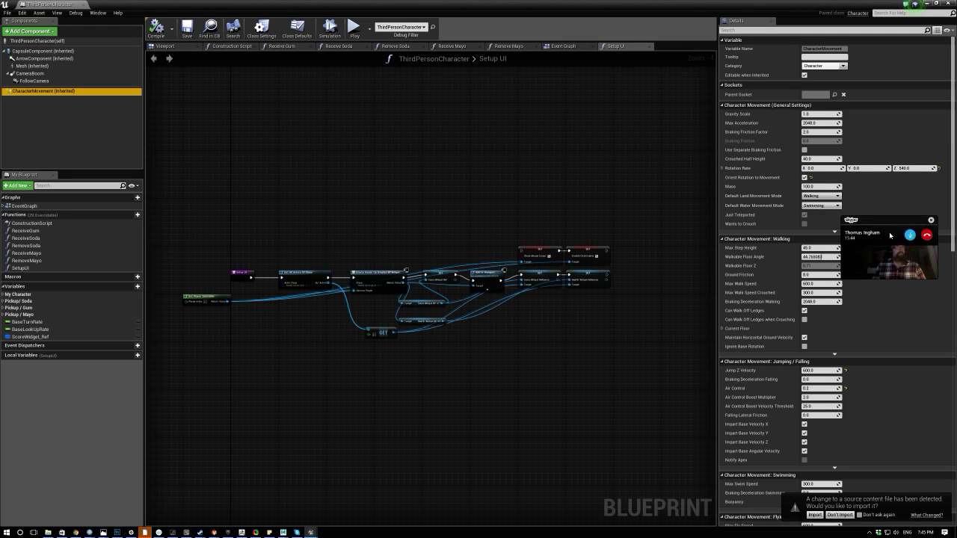
pyautogui.moveTo(891, 216); pyautogui.dragTo(469, 121)
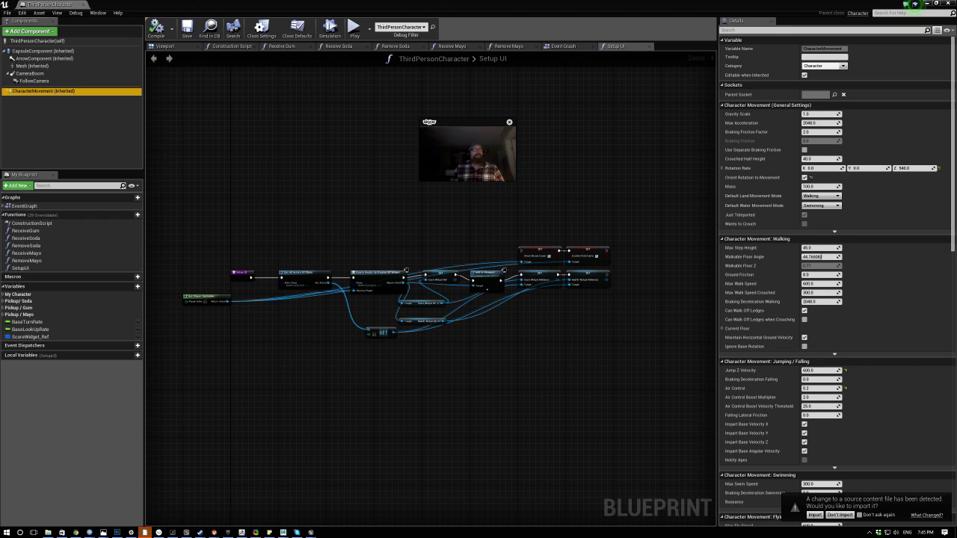
# Switch to Skype to view the modeller's shared screen, and return to the Unreal blueprint editor.
pyautogui.click(297, 532)
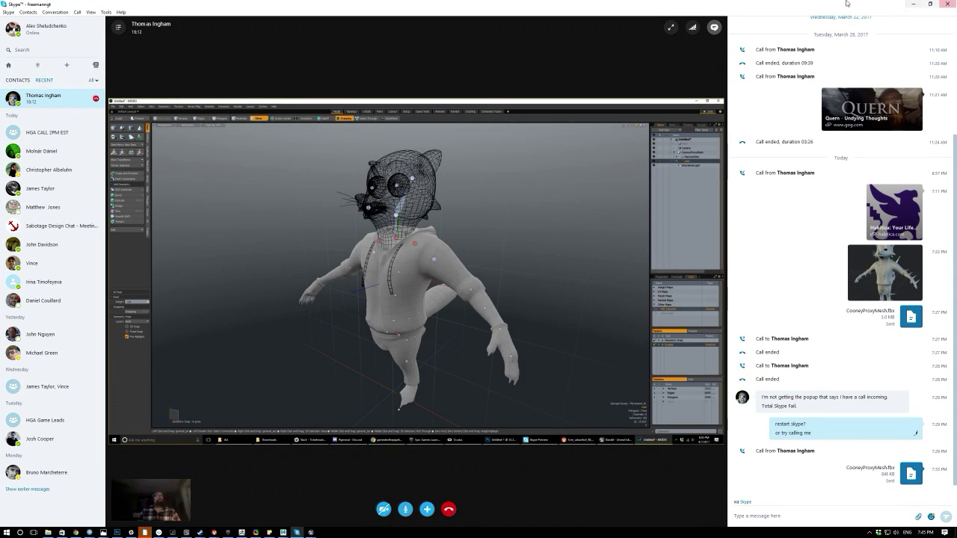
pyautogui.click(297, 532)
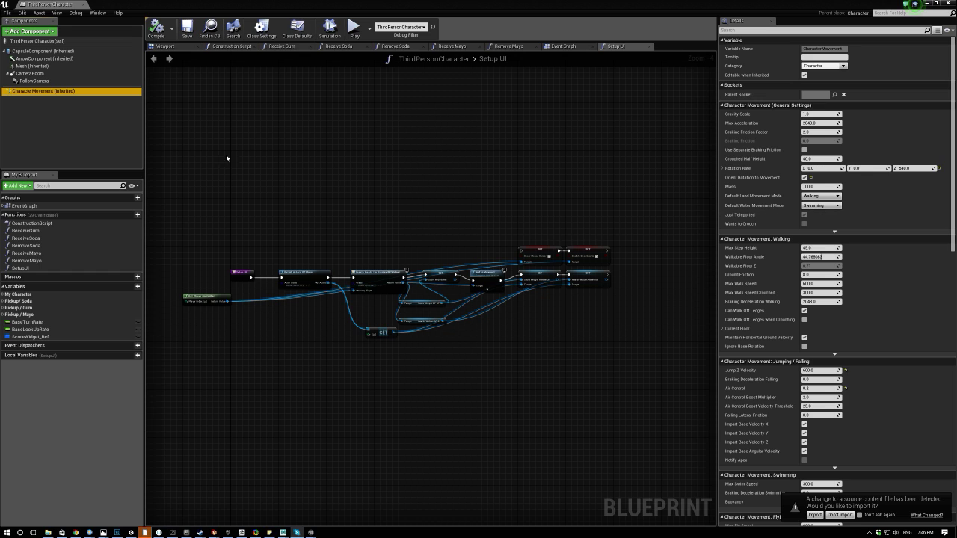
# Set the CharacterMovement component's Jump Z Velocity to 1200.
pyautogui.click(817, 232)
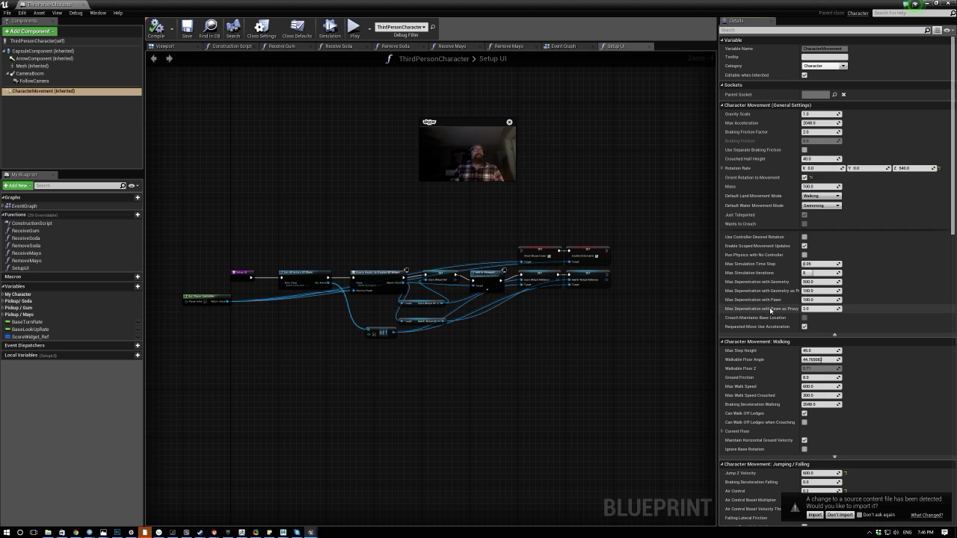
pyautogui.scroll(-4, 818, 344)
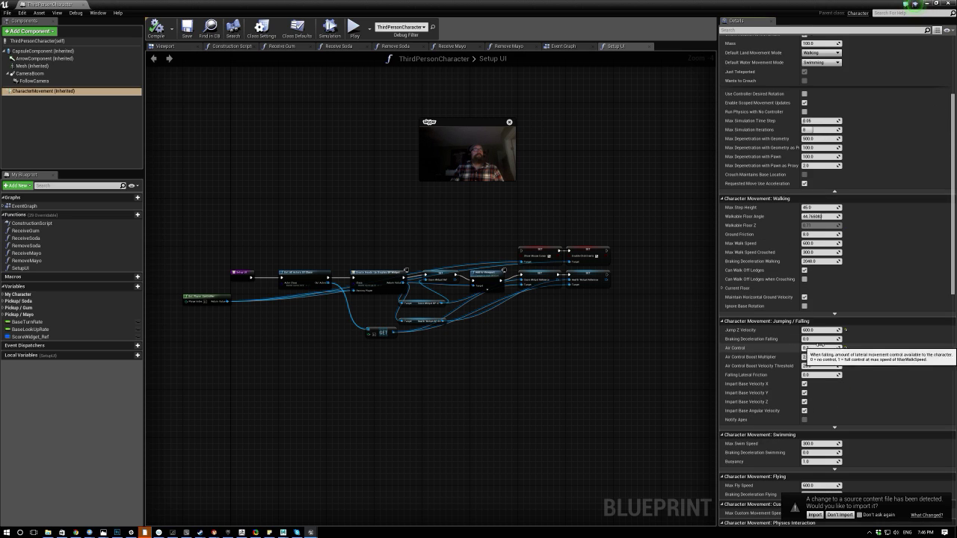
pyautogui.click(813, 330)
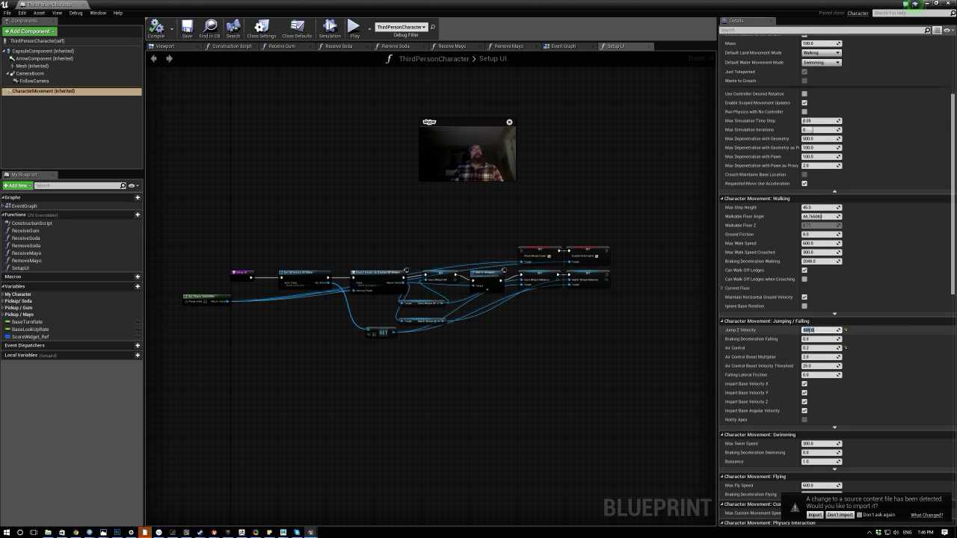
pyautogui.write('1200')
pyautogui.press('Return')
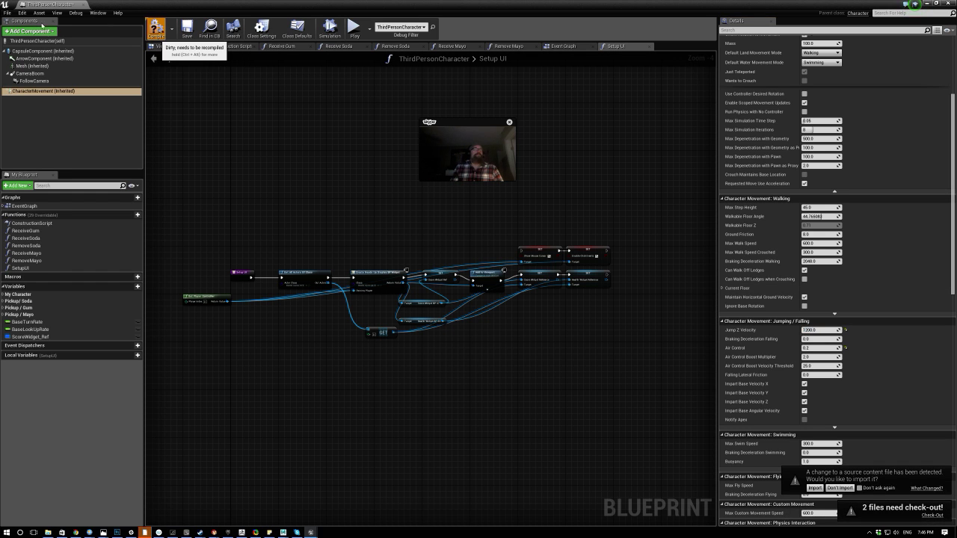
# Dock the blueprint editor beside the level editor, and play-test the raccoon's jumps and running in the level.
pyautogui.moveTo(47, 4); pyautogui.dragTo(133, 4)
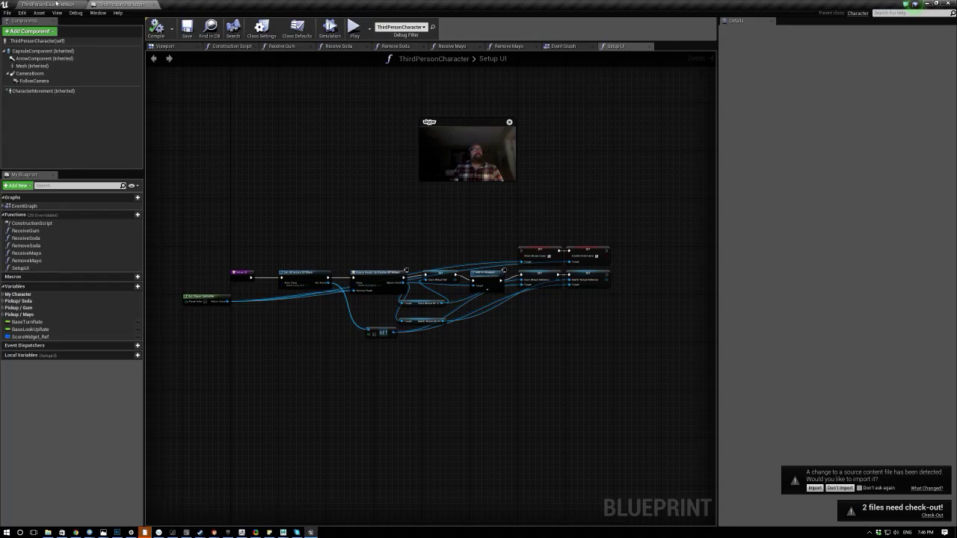
pyautogui.click(23, 4)
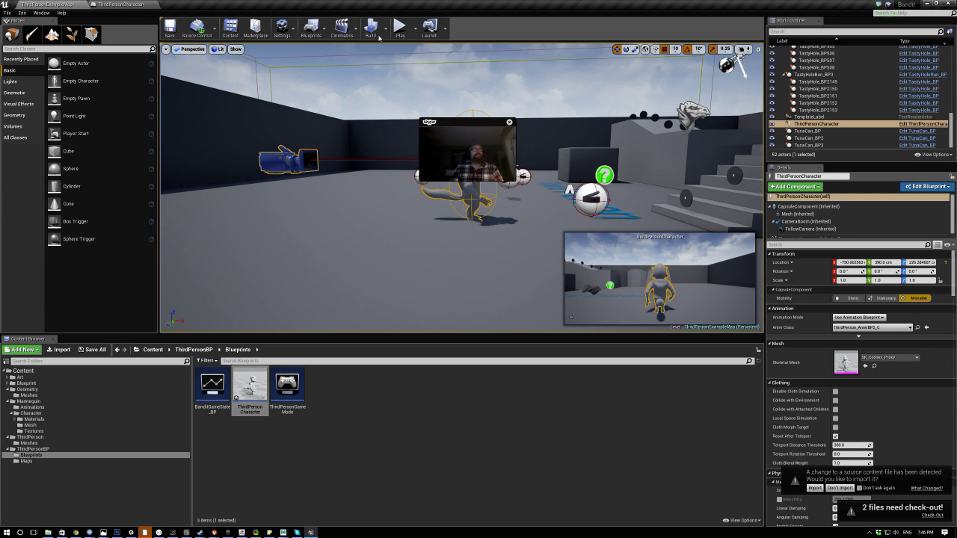
pyautogui.click(397, 27)
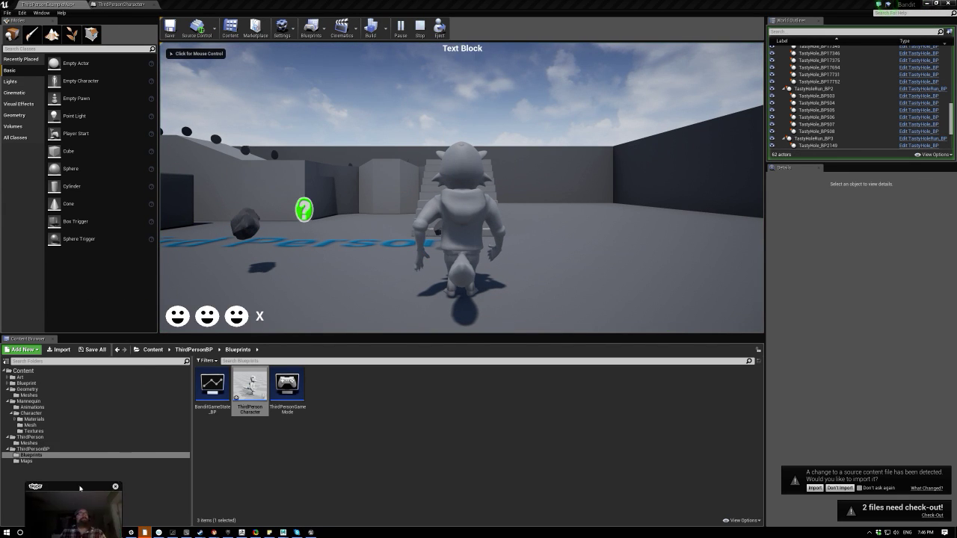
pyautogui.click(406, 203)
pyautogui.press('space')
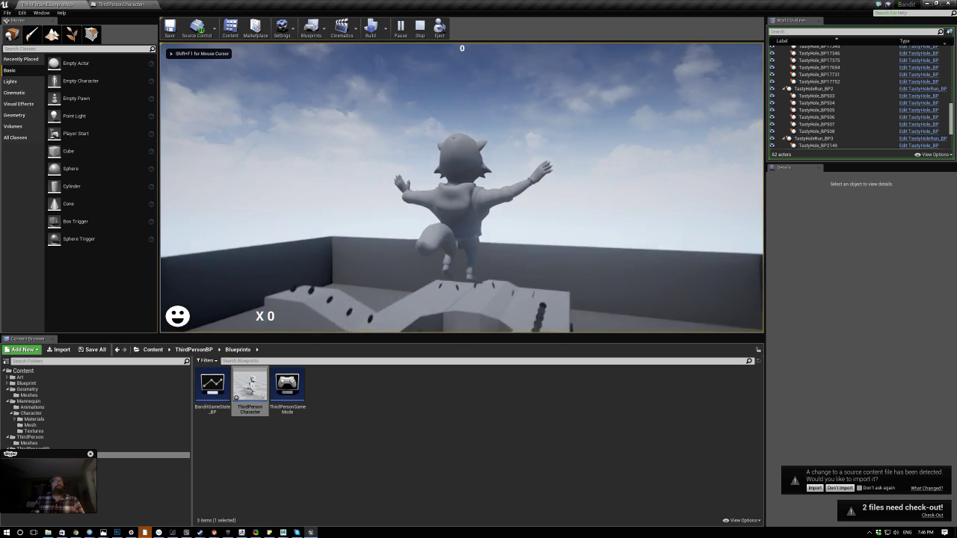
pyautogui.press('w')
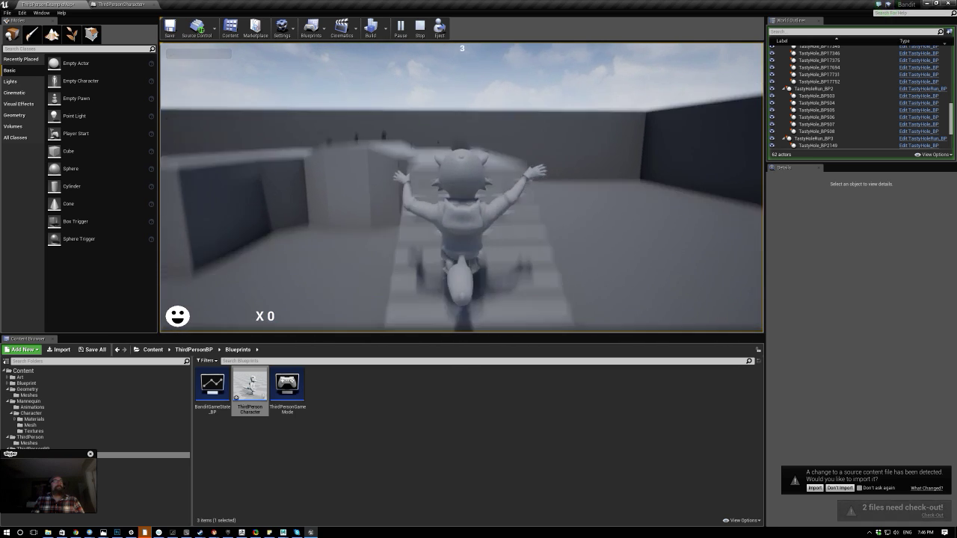
pyautogui.press('space')
pyautogui.press('Escape')
# Set the CharacterMovement component's Jump Z Velocity to 600 and its Air Control to 0.5.
pyautogui.click(121, 4)
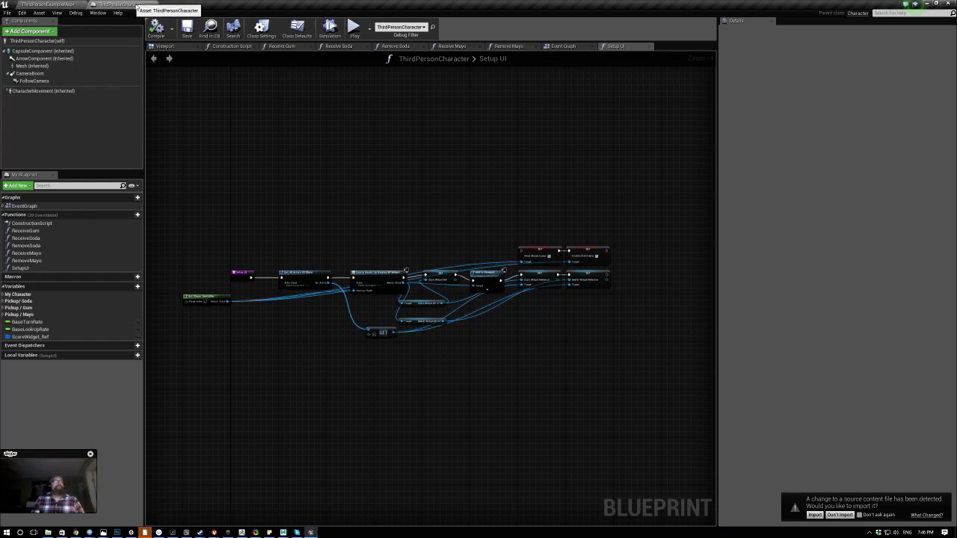
pyautogui.click(66, 92)
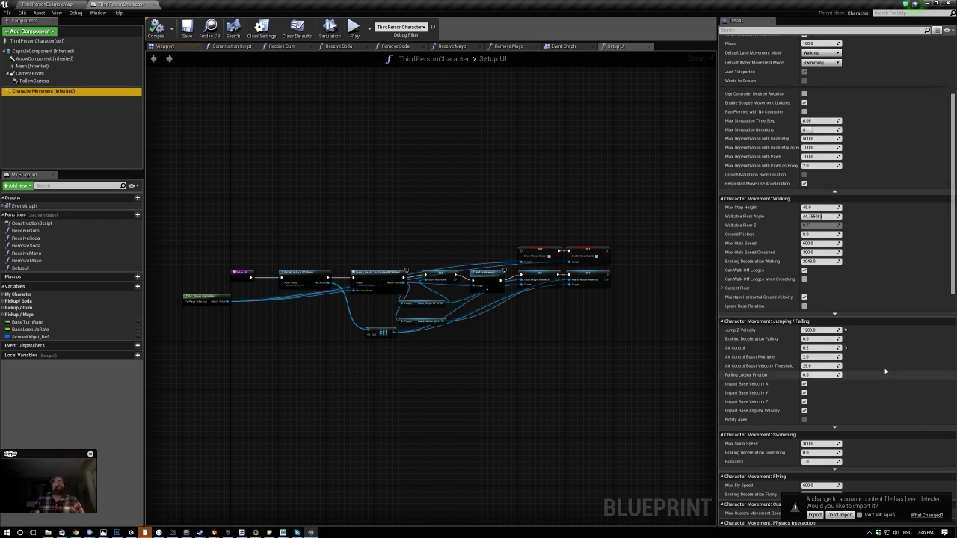
pyautogui.click(818, 330)
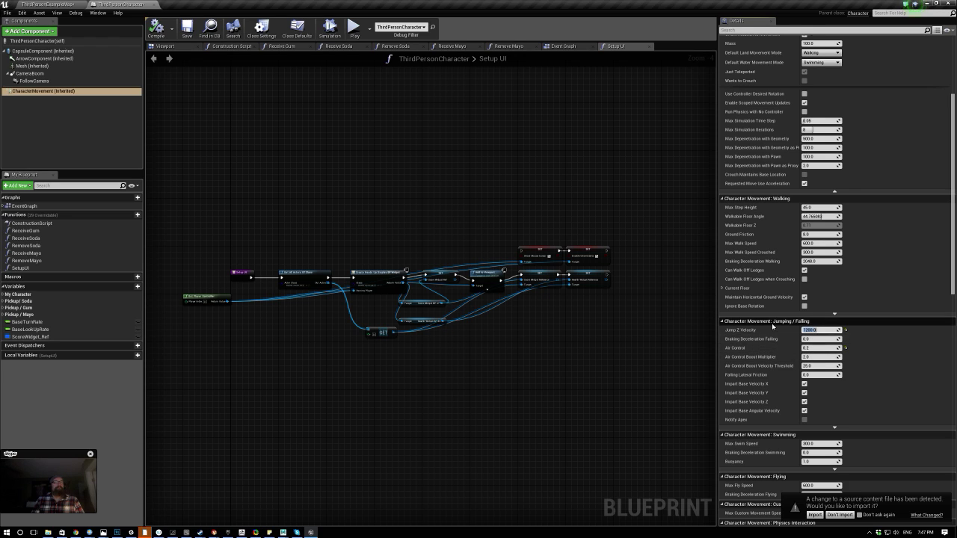
pyautogui.click(846, 331)
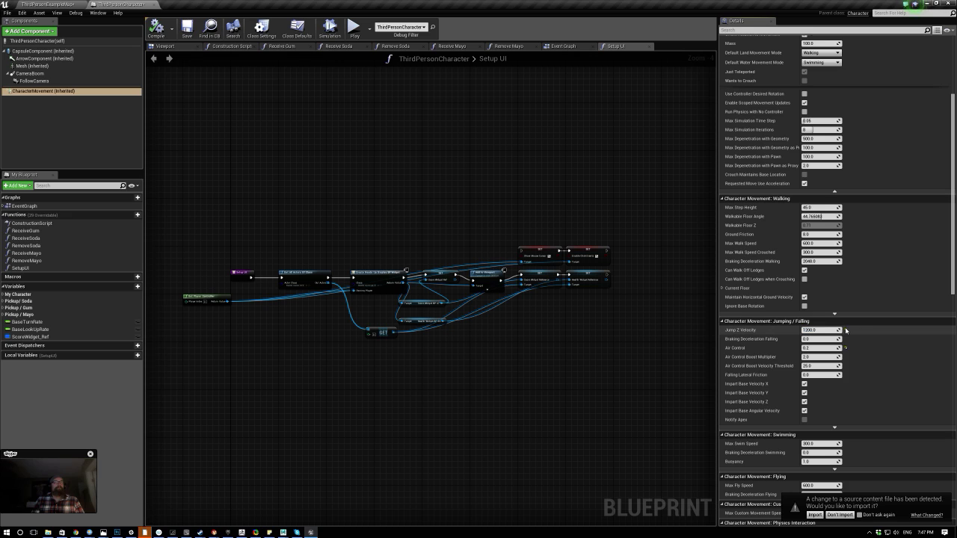
pyautogui.click(845, 331)
pyautogui.write('600')
pyautogui.press('Return')
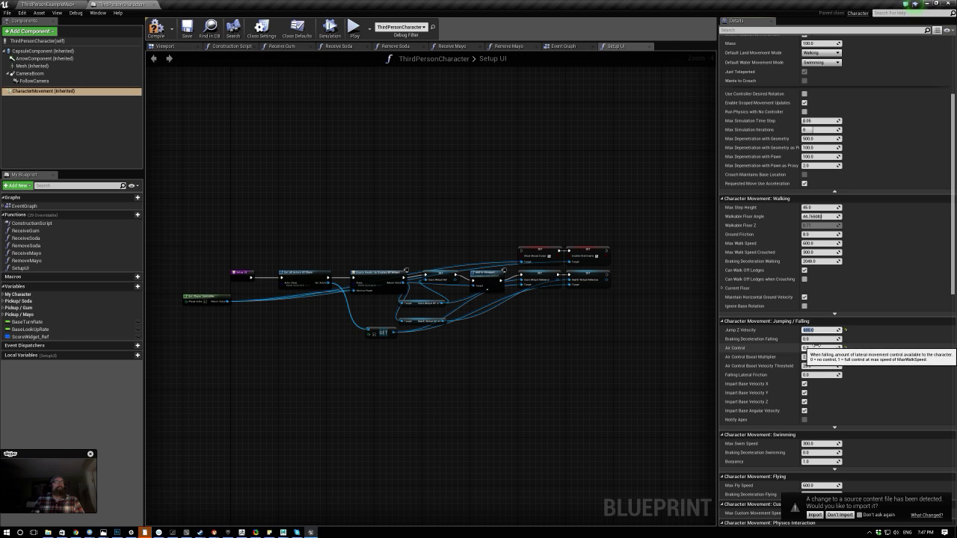
pyautogui.click(820, 348)
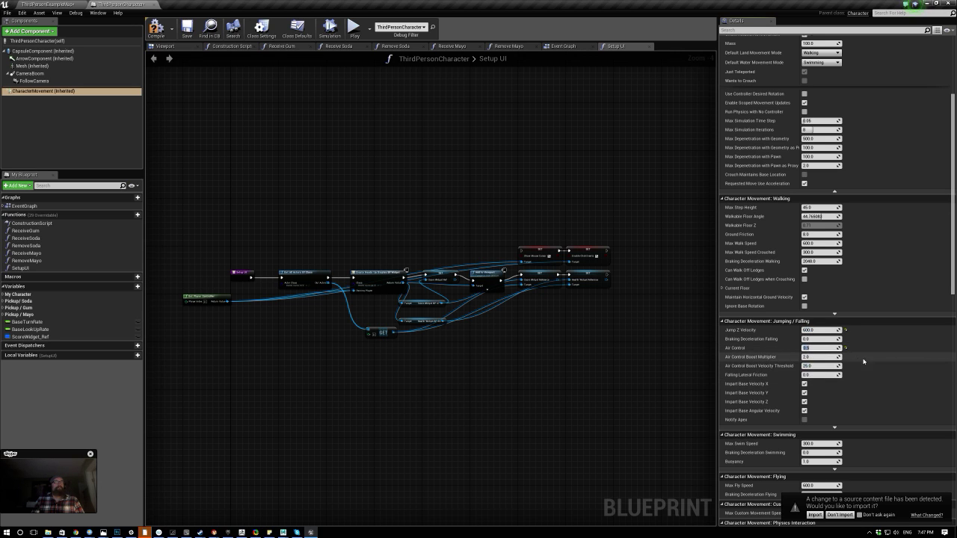
pyautogui.write('0.5')
pyautogui.press('Return')
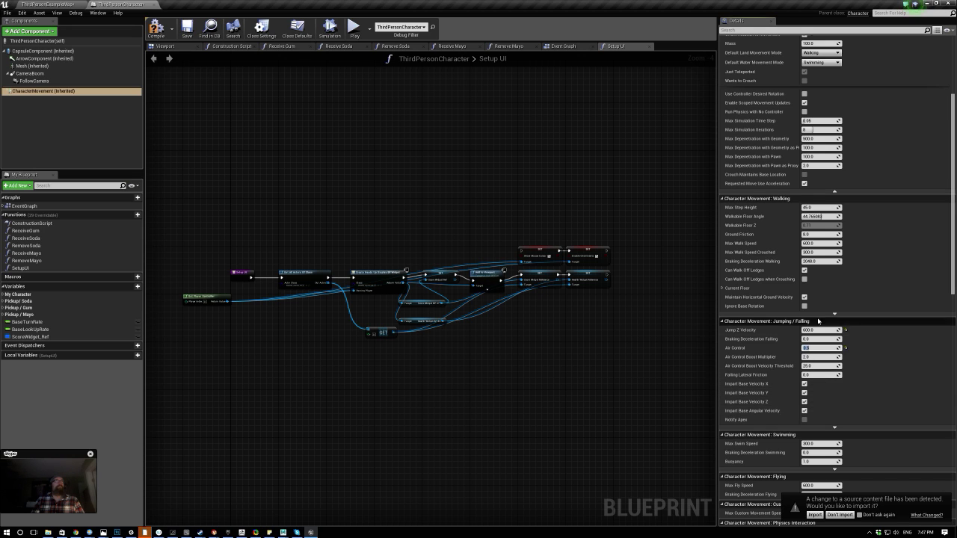
# Set the Gravity Scale in the character's general movement settings to 5.
pyautogui.scroll(3, 826, 246)
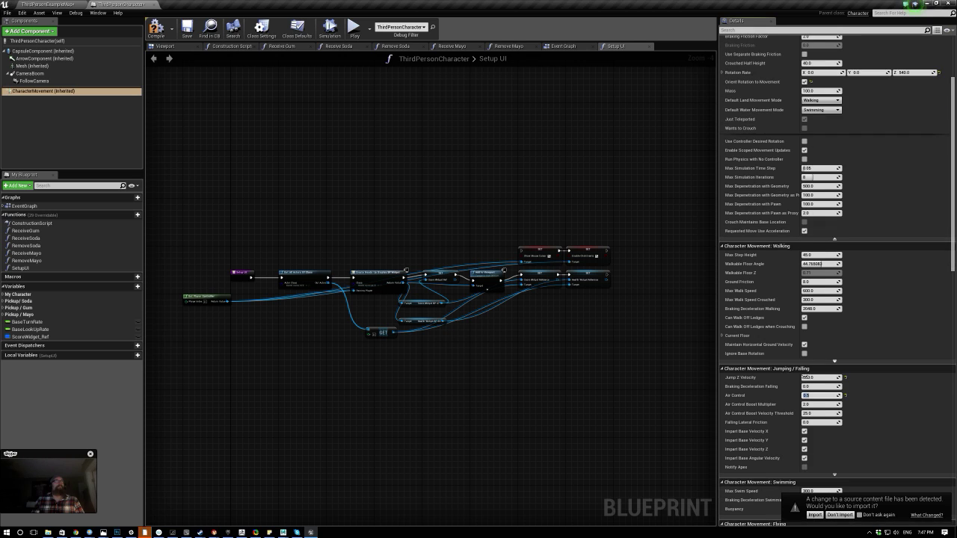
pyautogui.scroll(-3, 805, 383)
pyautogui.scroll(-3, 805, 382)
pyautogui.scroll(-2, 805, 382)
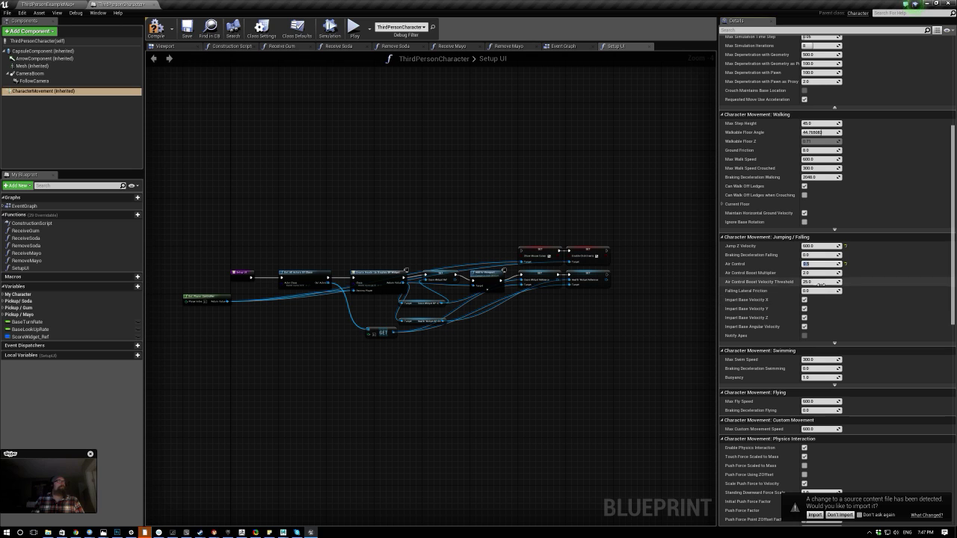
pyautogui.scroll(6, 819, 299)
pyautogui.scroll(1, 814, 214)
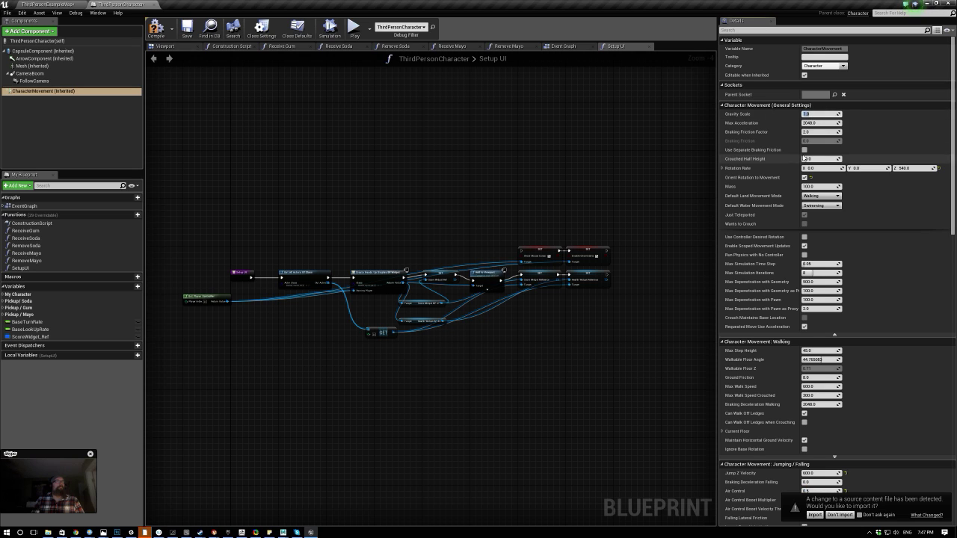
pyautogui.click(811, 114)
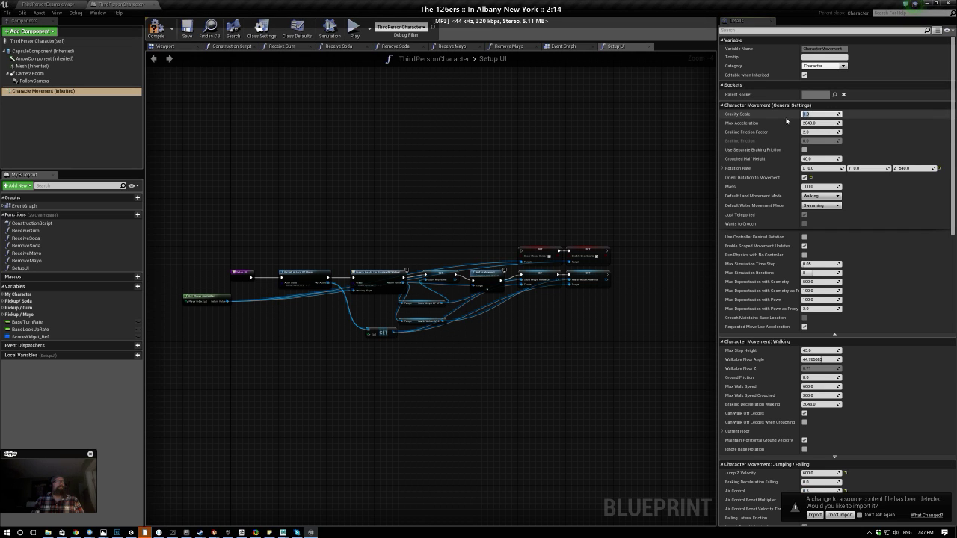
pyautogui.write('5')
pyautogui.press('Return')
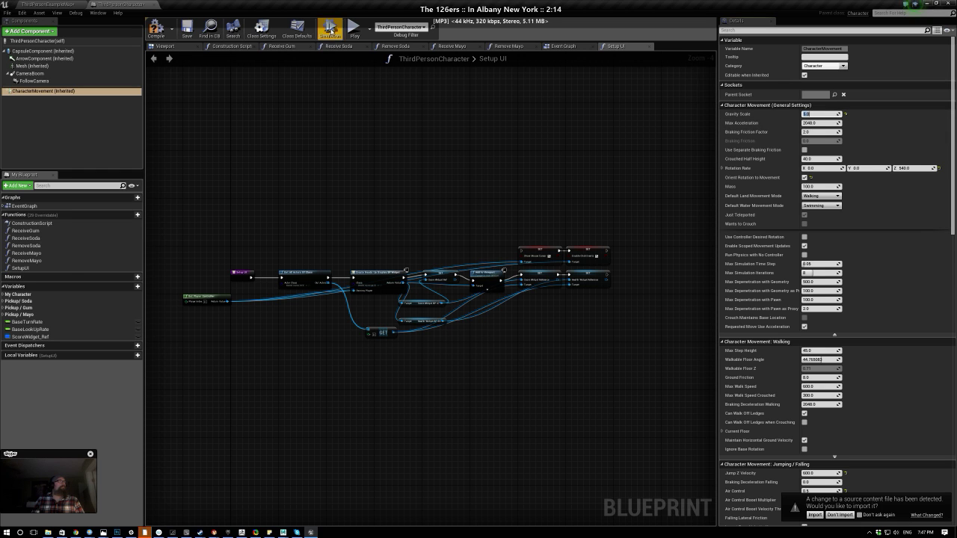
# Test repeated jumps with the changed gravity in the standalone game preview, and end the play session.
pyautogui.press('space')
pyautogui.press('space')
pyautogui.press('space')
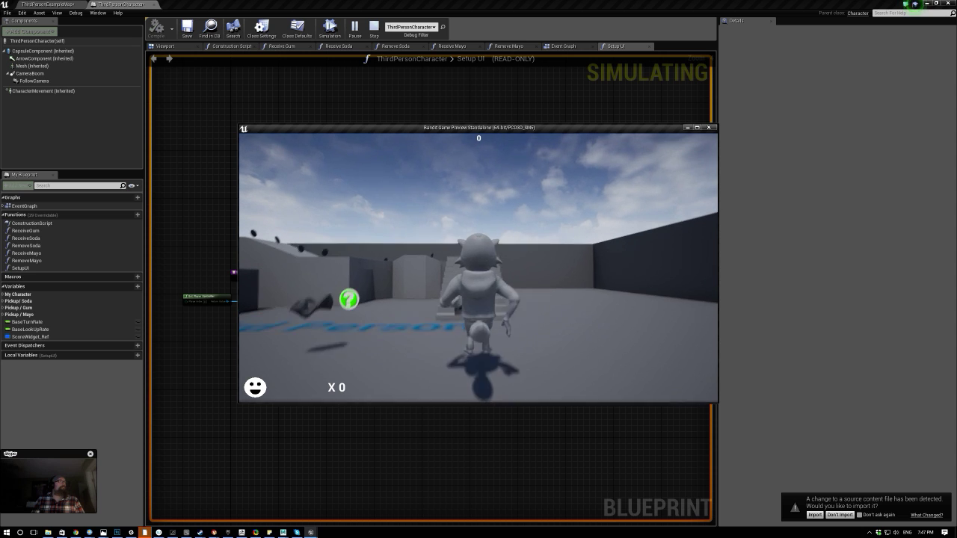
pyautogui.press('space')
pyautogui.press('space')
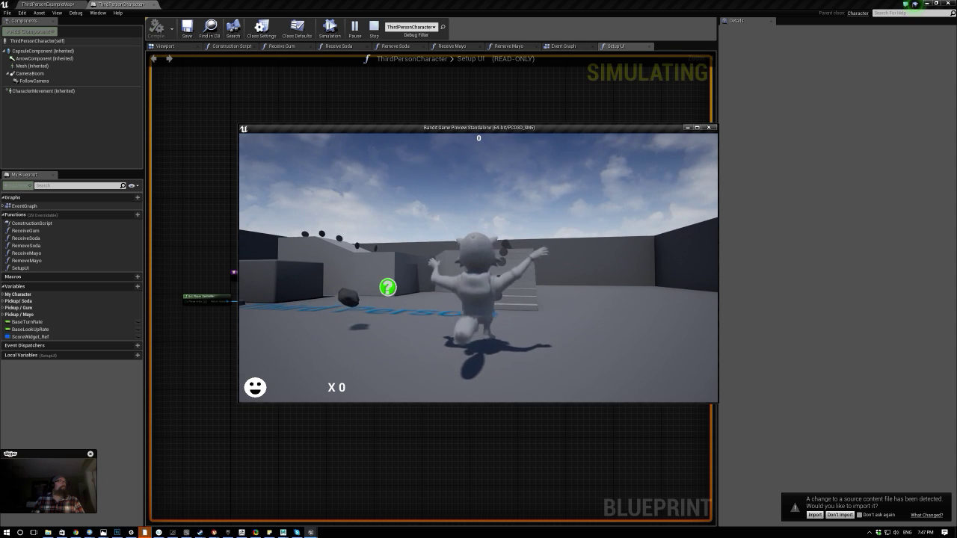
pyautogui.press('Escape')
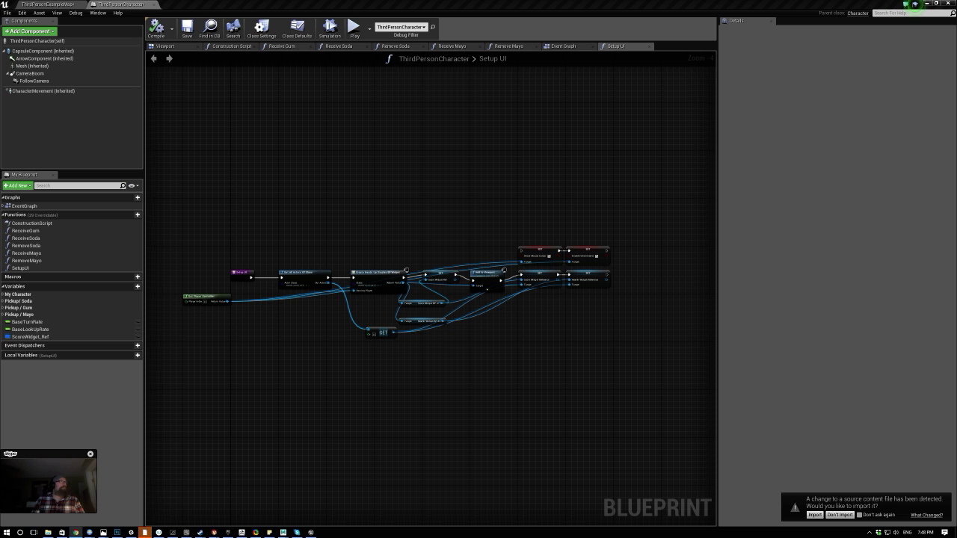
# Read the Unreal forum thread about unrealistic default gravity in the browser, highlighting the passages on gravity and jump velocity values.
pyautogui.moveTo(0, 258); pyautogui.dragTo(684, 0)
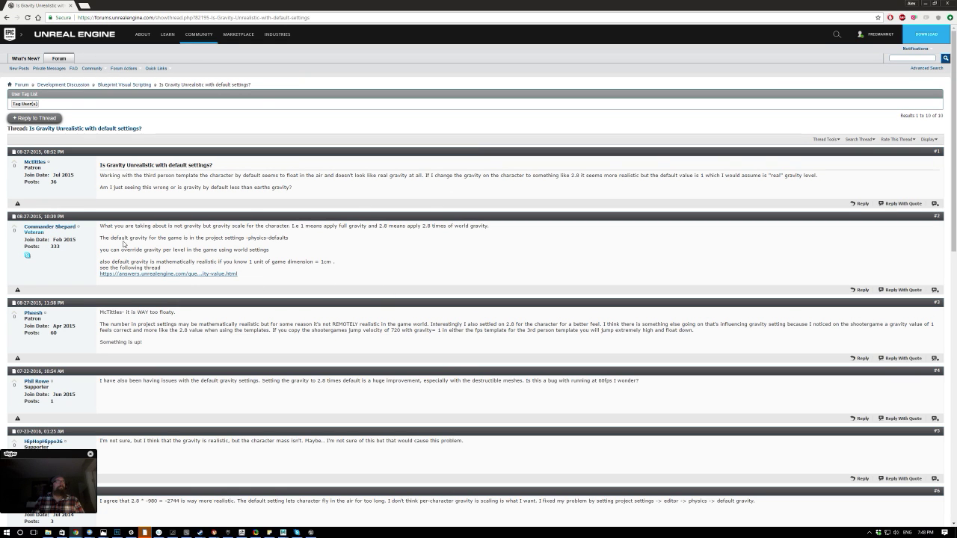
pyautogui.scroll(-3, 93, 233)
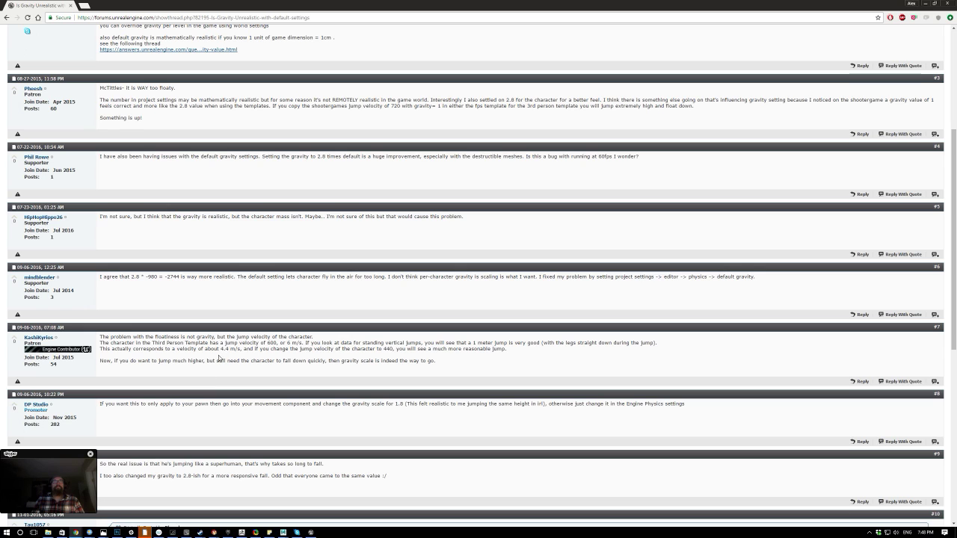
pyautogui.scroll(-2, 219, 359)
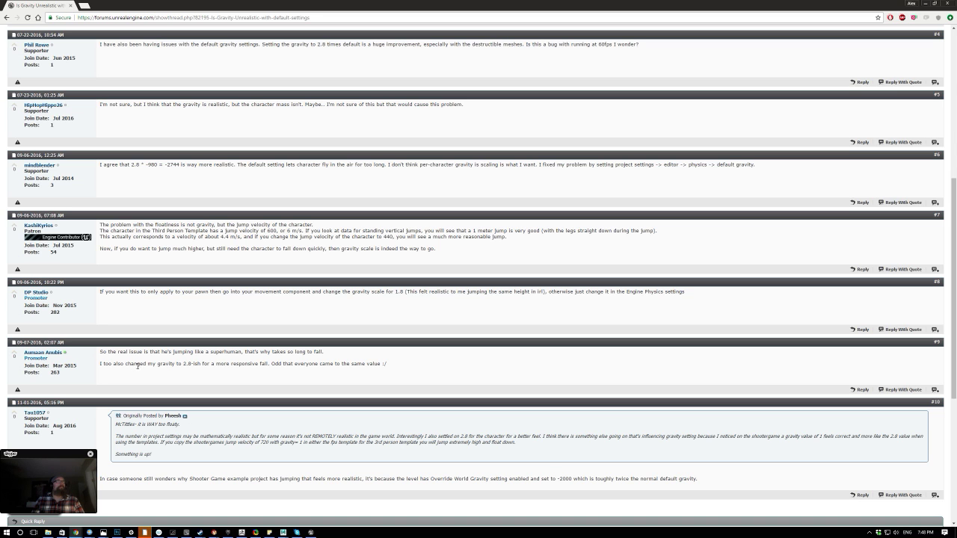
pyautogui.moveTo(175, 364); pyautogui.dragTo(213, 365)
pyautogui.scroll(-3, 194, 374)
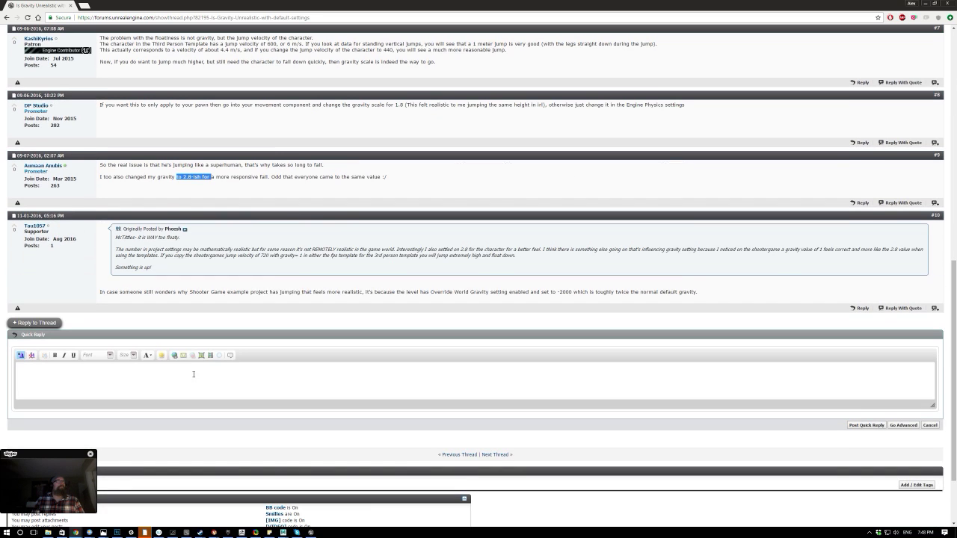
pyautogui.scroll(3, 336, 306)
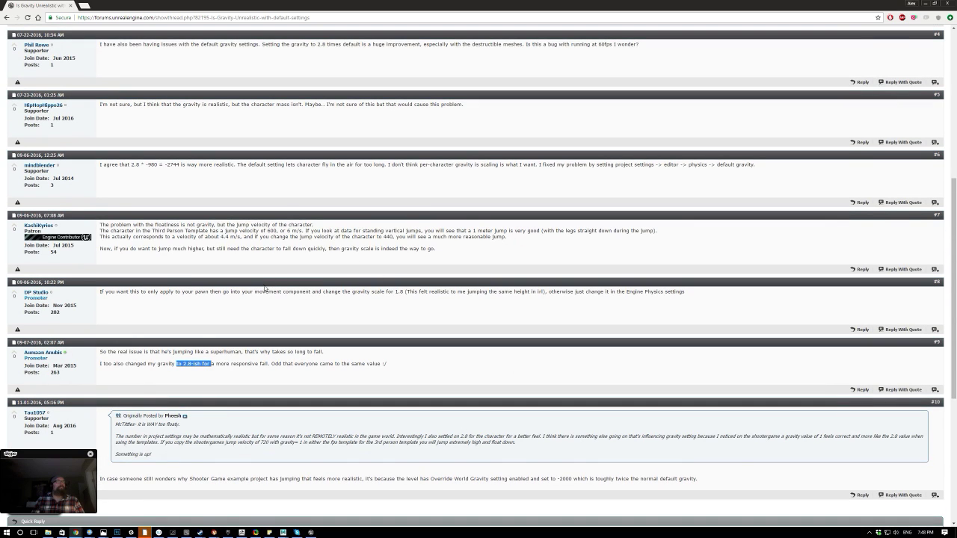
pyautogui.moveTo(218, 232); pyautogui.dragTo(234, 233)
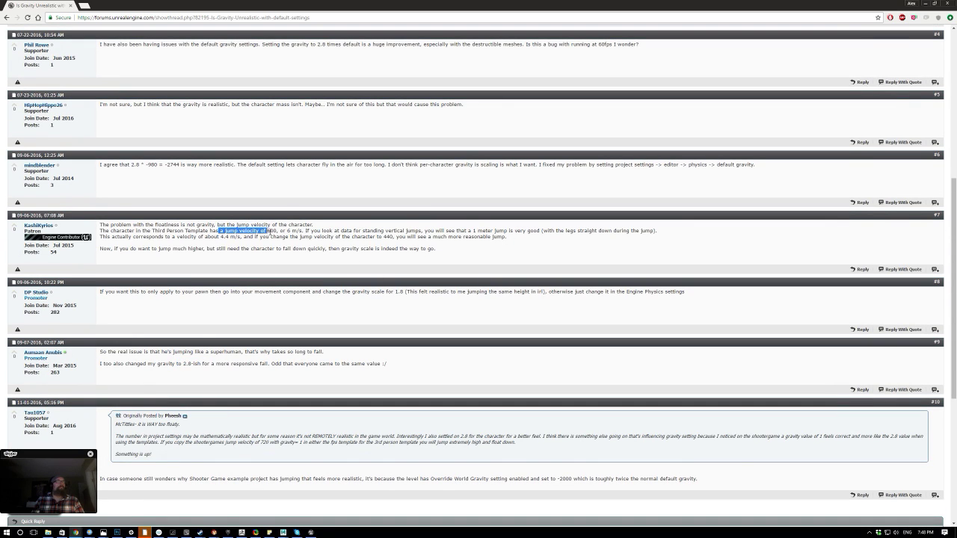
# Examine the forum reply about the Third Person Template's jump velocity, highlighting the passages on standing vertical jumps and the suggested velocity.
pyautogui.click(186, 243)
pyautogui.moveTo(268, 237); pyautogui.dragTo(336, 241)
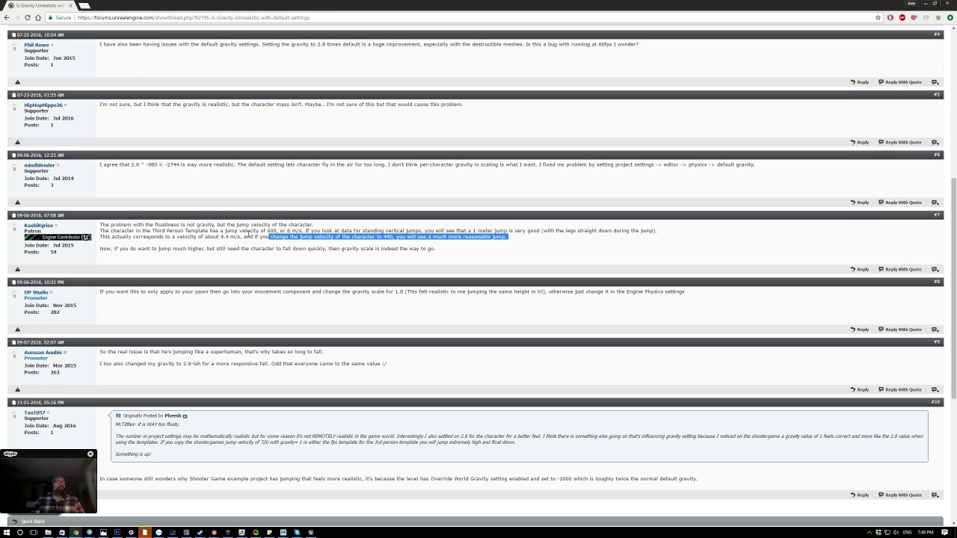
pyautogui.moveTo(287, 231); pyautogui.dragTo(427, 237)
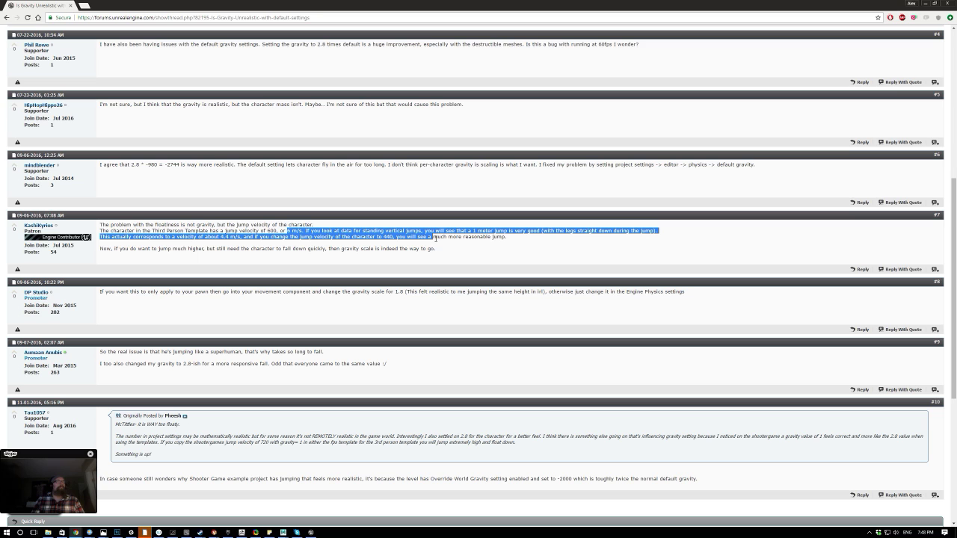
pyautogui.moveTo(434, 239); pyautogui.dragTo(434, 243)
# Return to the Unreal Editor and set the CharacterMovement component's Jump Z Velocity to 440 and its Gravity Scale to 2.8.
pyautogui.click(922, 3)
pyautogui.click(30, 91)
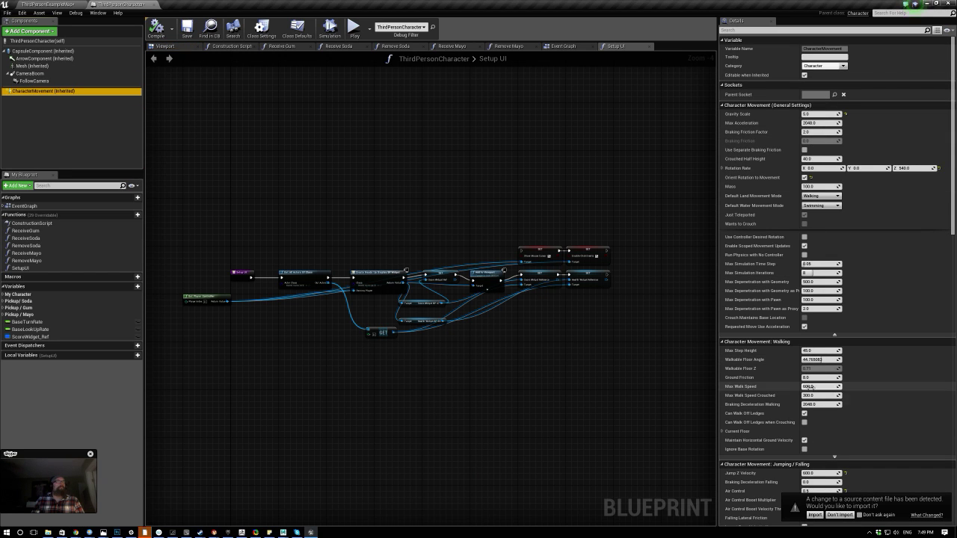
pyautogui.scroll(-3, 808, 346)
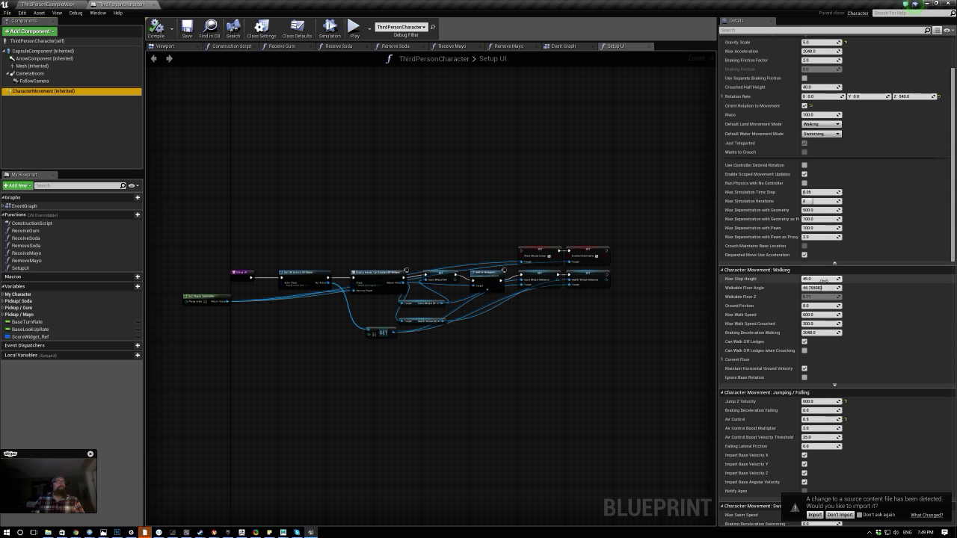
pyautogui.click(810, 401)
pyautogui.write('440')
pyautogui.press('Return')
pyautogui.scroll(3, 819, 210)
pyautogui.click(815, 114)
pyautogui.write('2.8')
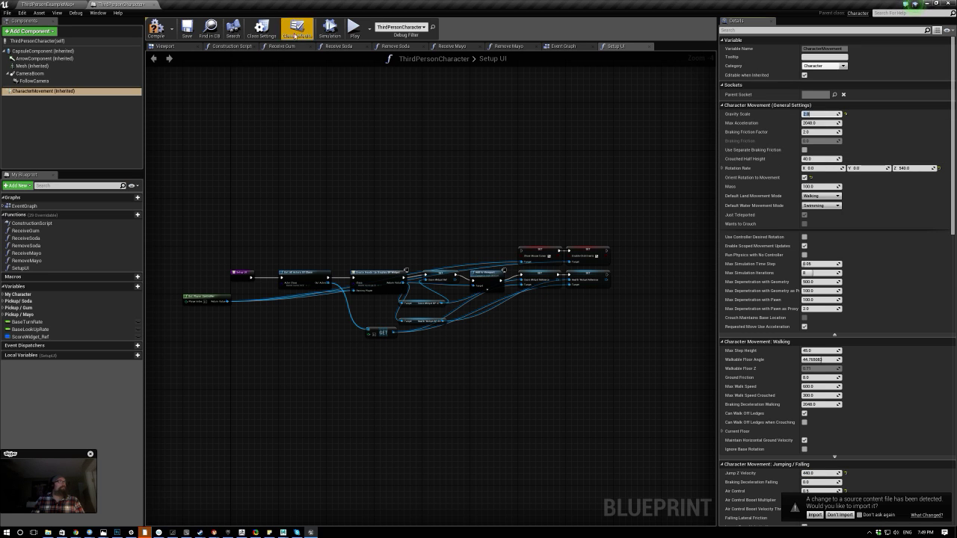
# Test several jumps with the new velocity and gravity in the standalone game preview, and end the play session.
pyautogui.click(354, 29)
pyautogui.click(301, 181)
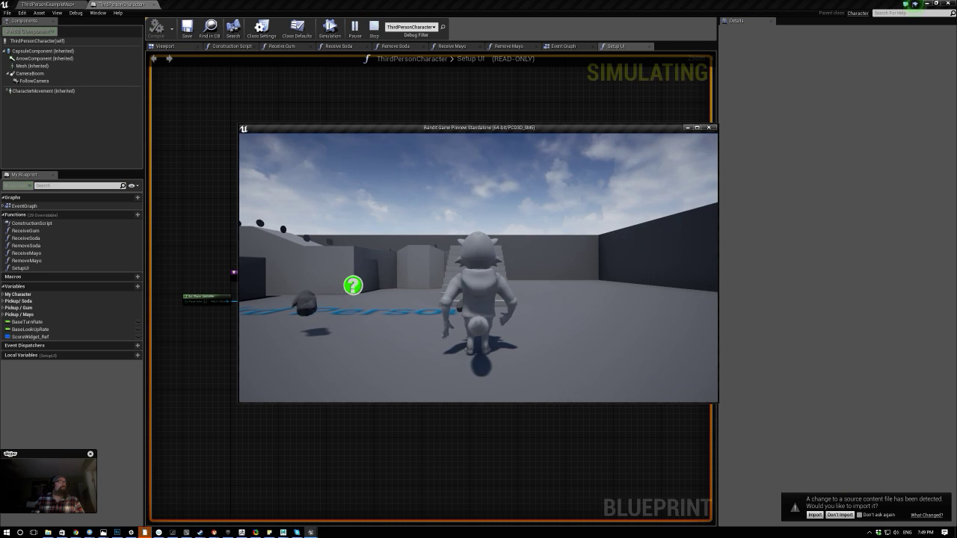
pyautogui.press('space')
pyautogui.press('space')
pyautogui.press('space')
pyautogui.press('space')
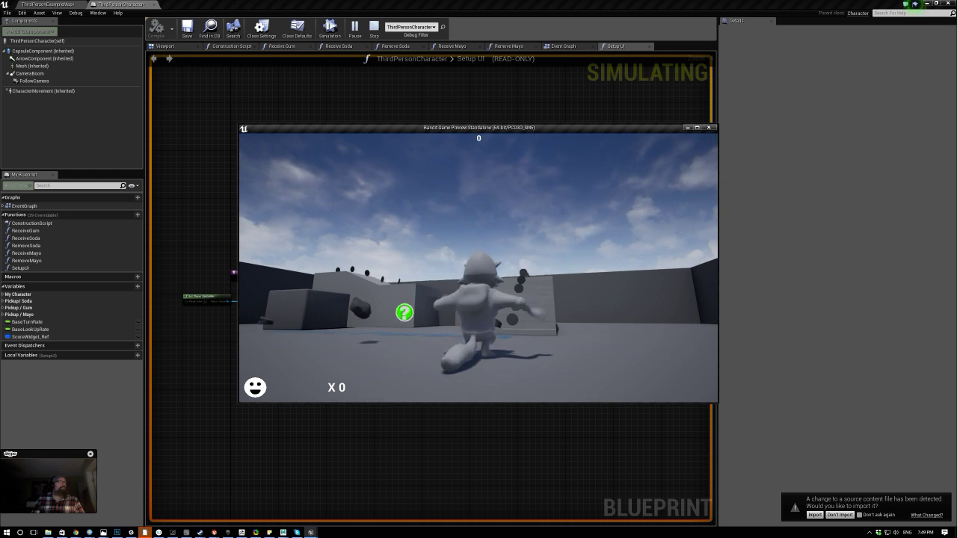
pyautogui.press('Escape')
# Set the CharacterMovement component's Gravity Scale to 1 and play-test running and jumping from the floor up the stairs.
pyautogui.click(43, 91)
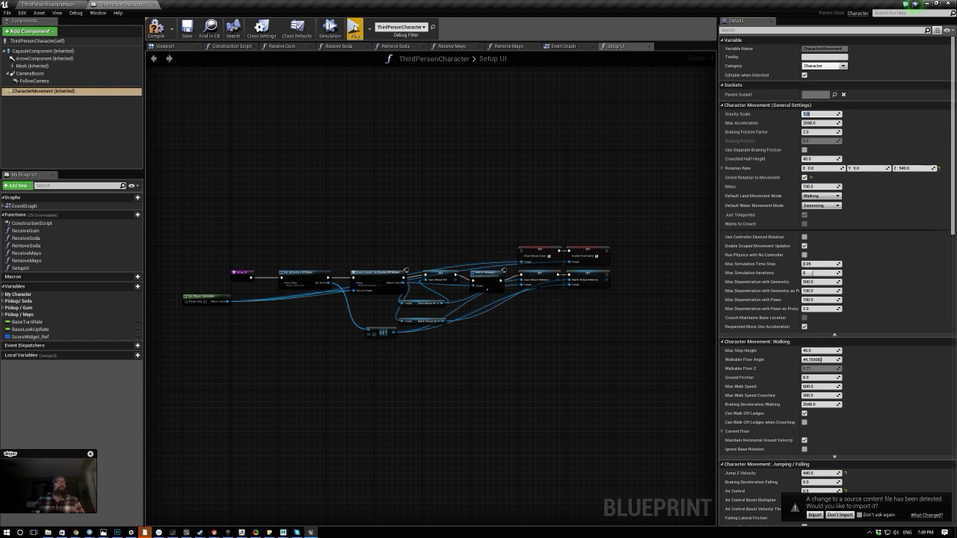
pyautogui.press('space')
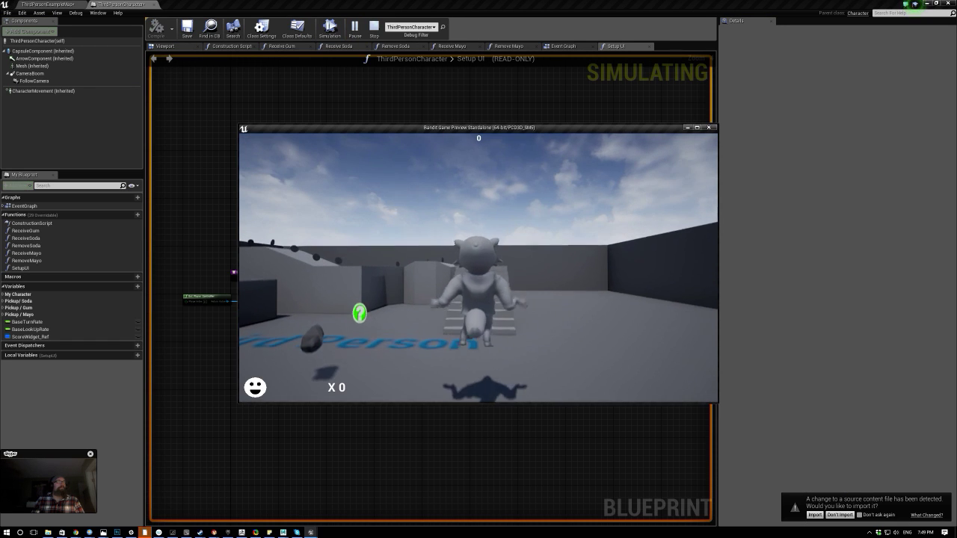
pyautogui.press('w')
pyautogui.press('space')
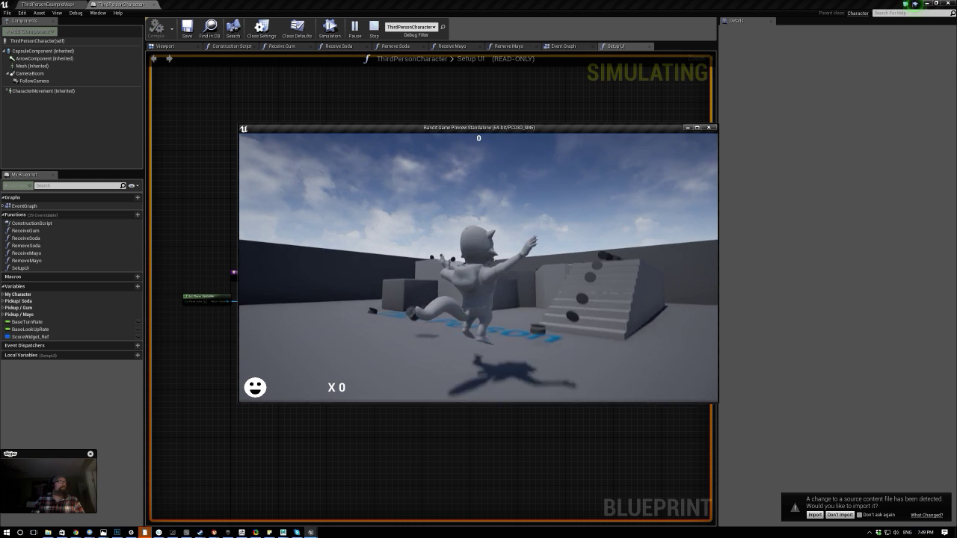
pyautogui.press('w')
pyautogui.press('space')
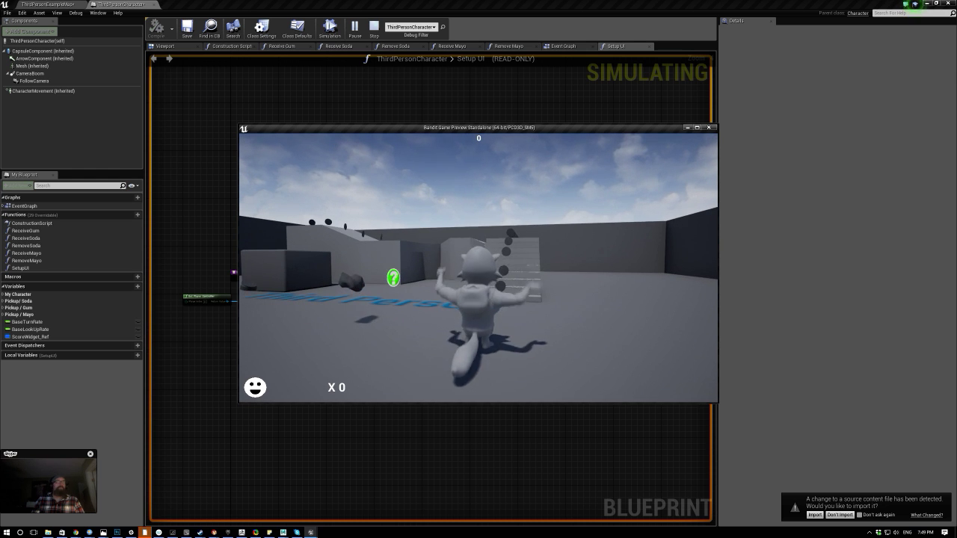
pyautogui.press('w')
pyautogui.press('space')
pyautogui.press('space')
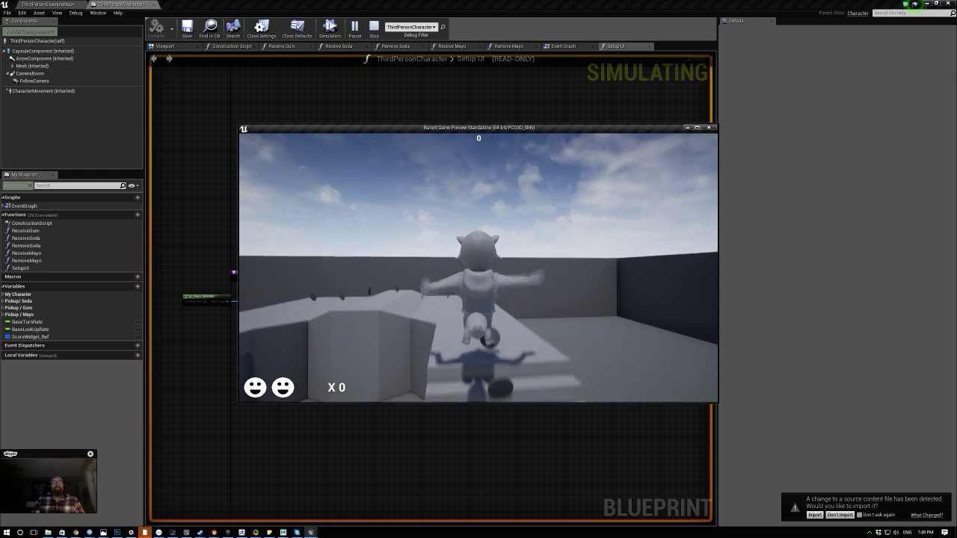
pyautogui.press('w')
pyautogui.press('space')
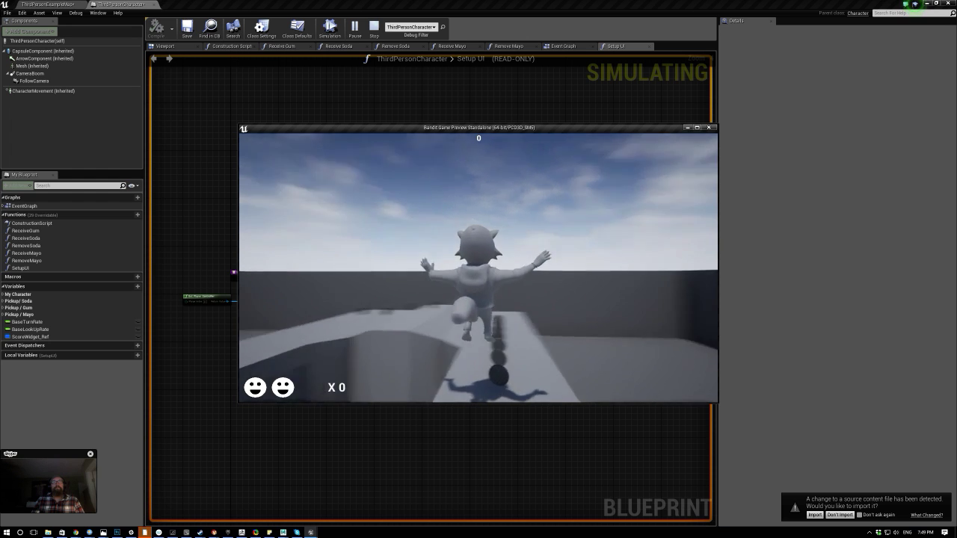
# Test jumps from the top of the stairs and on the floor beside the wall, and end the play session.
pyautogui.press('d')
pyautogui.press('space')
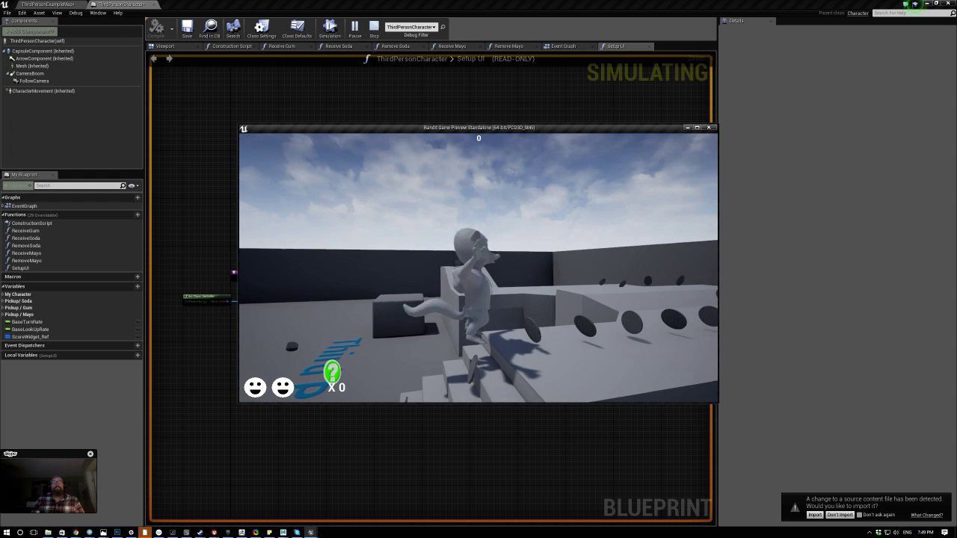
pyautogui.press('space')
pyautogui.press('d')
pyautogui.press('space')
pyautogui.press('space')
pyautogui.press('space')
pyautogui.press('space')
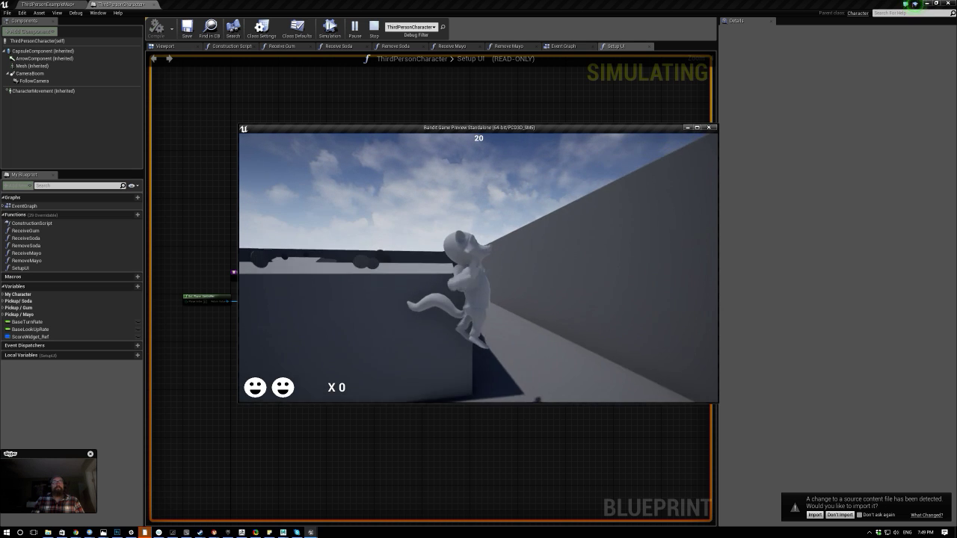
pyautogui.press('w')
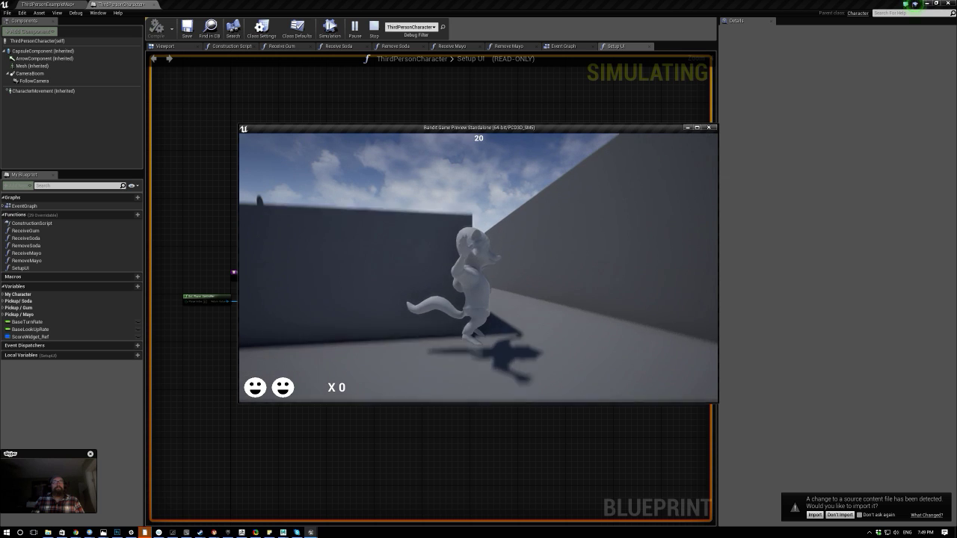
pyautogui.press('space')
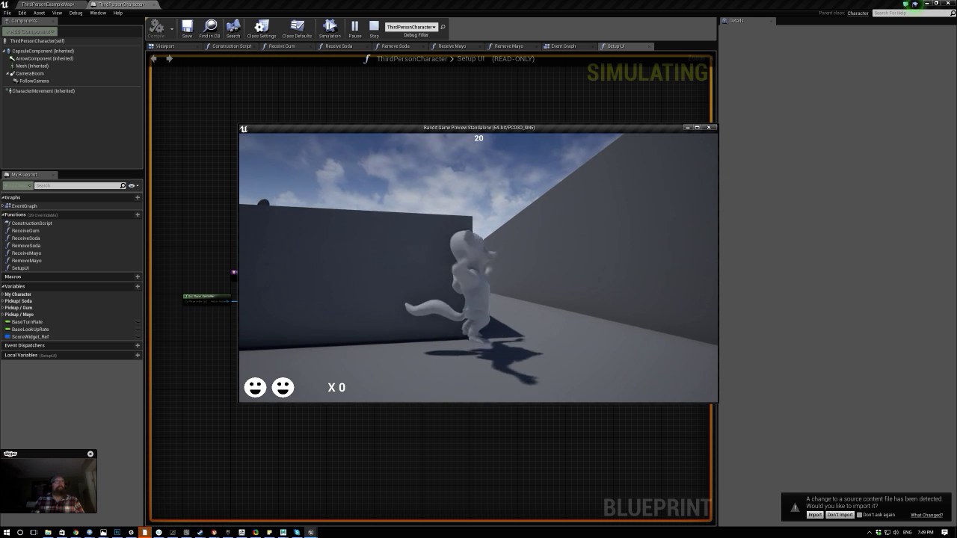
pyautogui.press('Escape')
# Set the CharacterMovement component's Jump Z Velocity to 800 and briefly test a jump in the standalone preview.
pyautogui.click(40, 92)
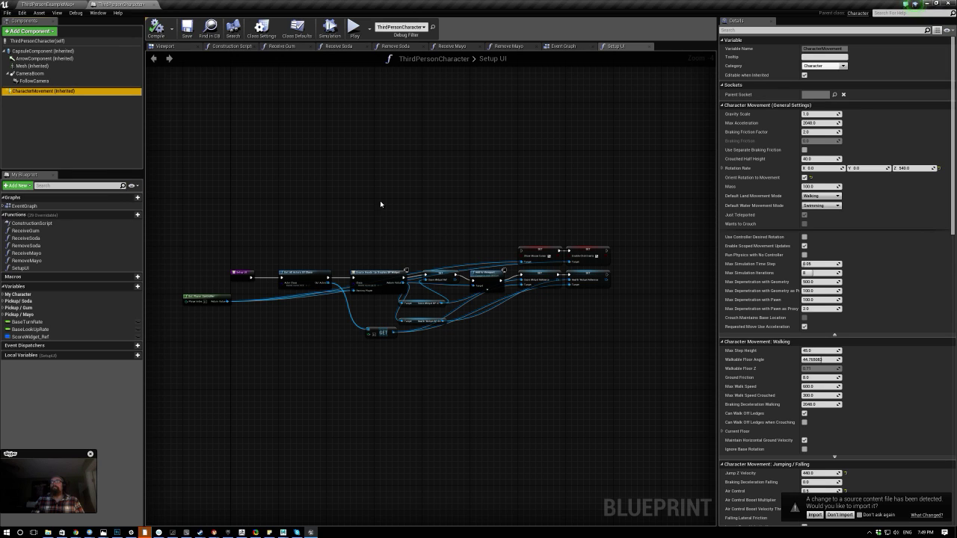
pyautogui.click(820, 473)
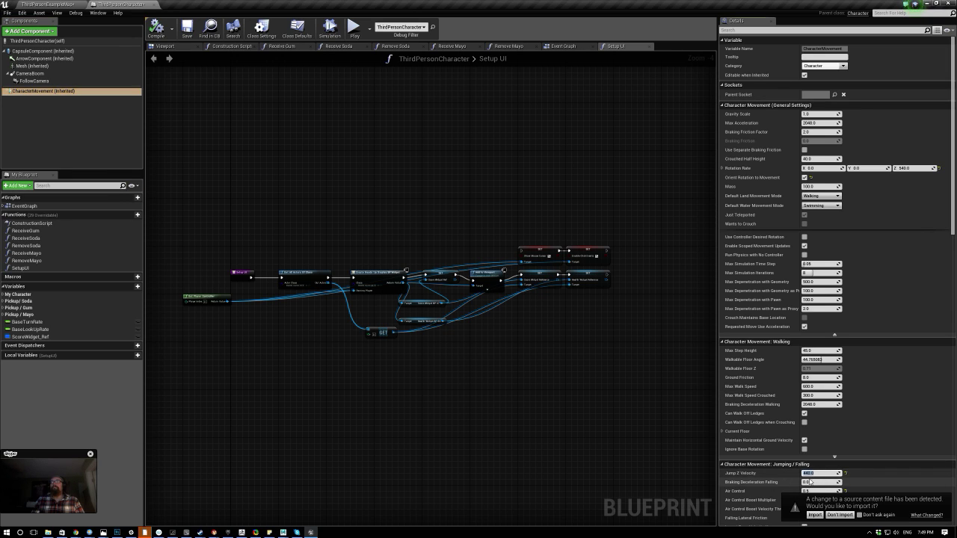
pyautogui.write('8')
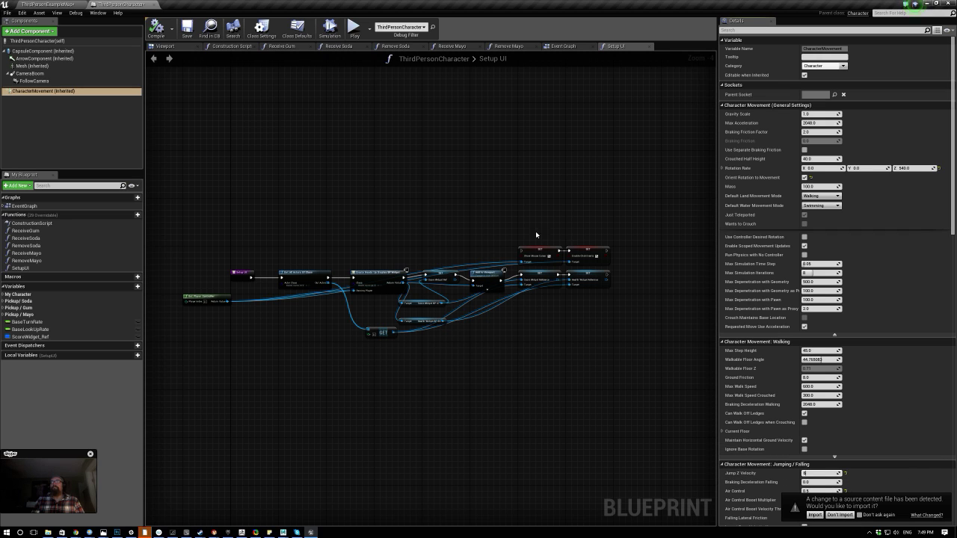
pyautogui.write('80')
pyautogui.press('Return')
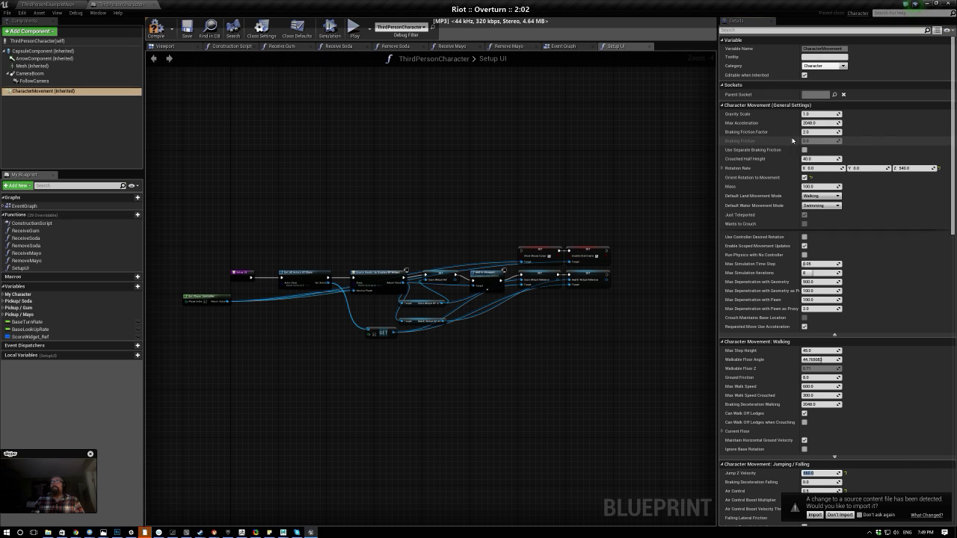
pyautogui.doubleClick(819, 474)
pyautogui.write('8000')
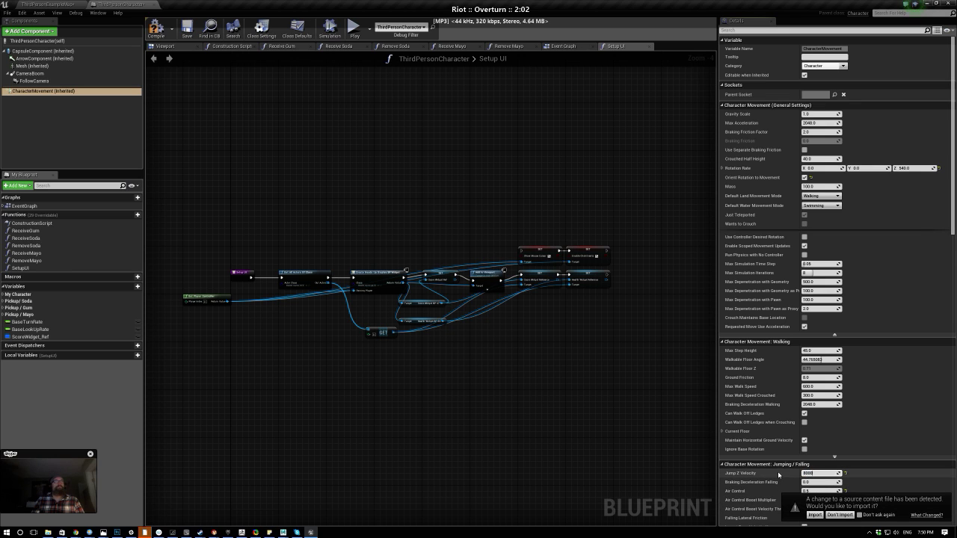
pyautogui.press('Return')
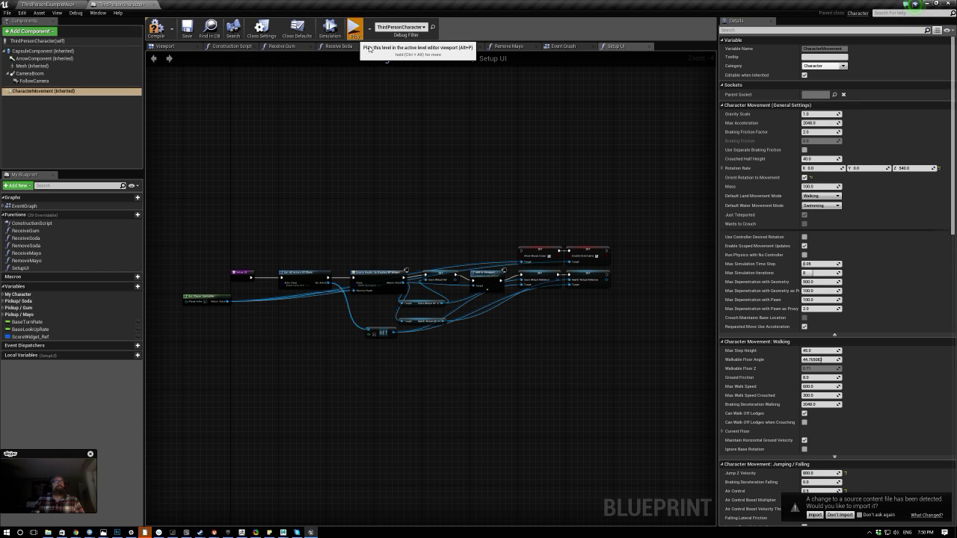
pyautogui.press('space')
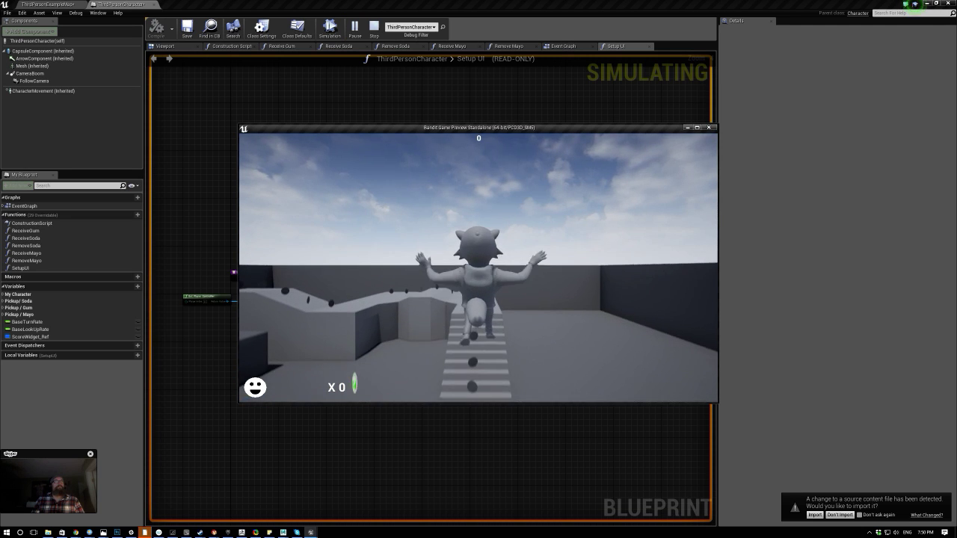
pyautogui.press('Escape')
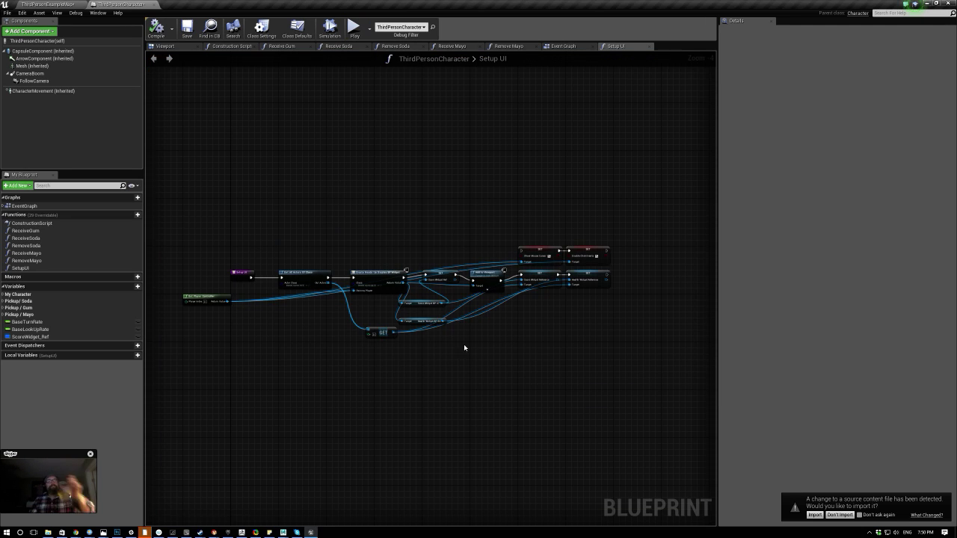
# Set the CharacterMovement component's Gravity Scale to 2.
pyautogui.click(74, 91)
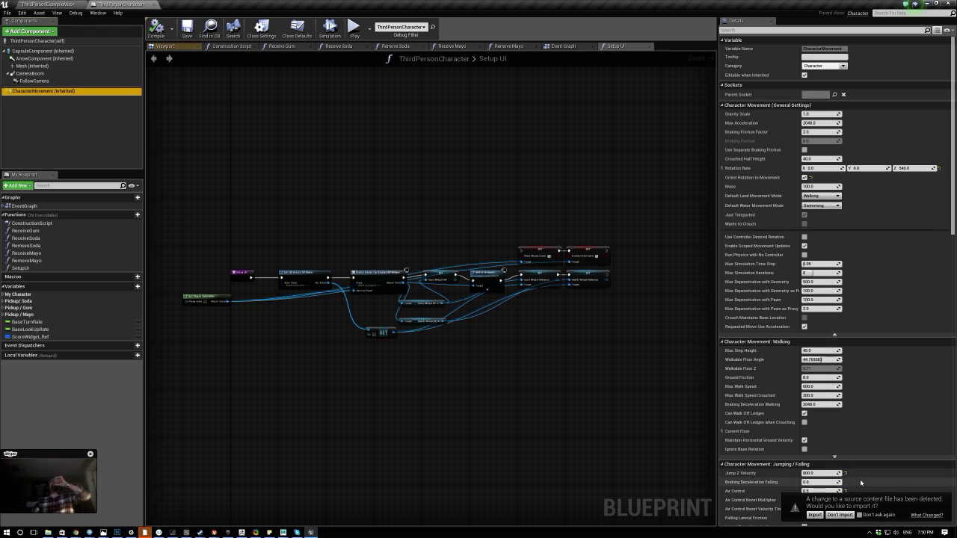
pyautogui.click(807, 113)
pyautogui.write('2')
pyautogui.press('Return')
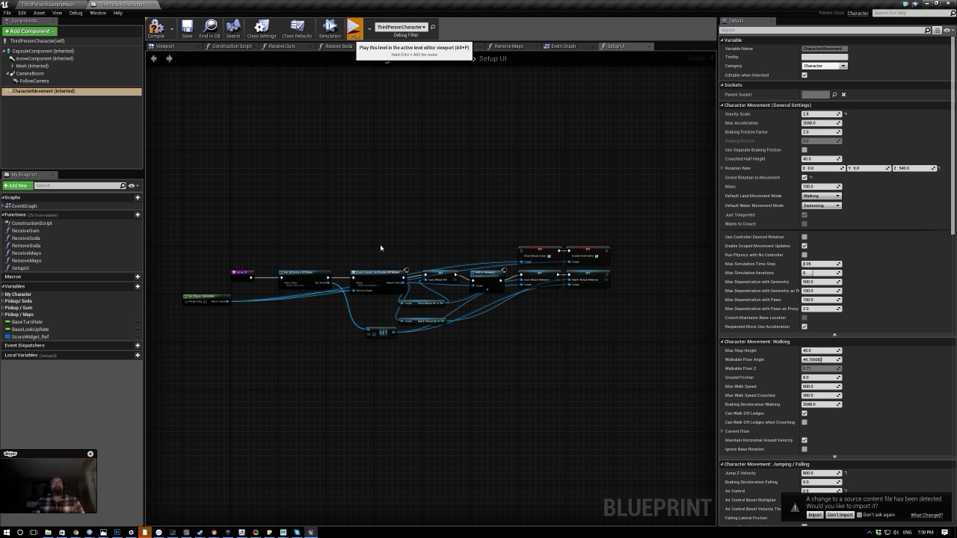
# Play-test repeated running jumps around the level with the doubled gravity, and end the play session.
pyautogui.press('w')
pyautogui.press('space')
pyautogui.press('space')
pyautogui.press('space')
pyautogui.press('w')
pyautogui.press('space')
pyautogui.press('space')
pyautogui.press('w')
pyautogui.press('space')
pyautogui.press('w')
pyautogui.press('space')
pyautogui.press('space')
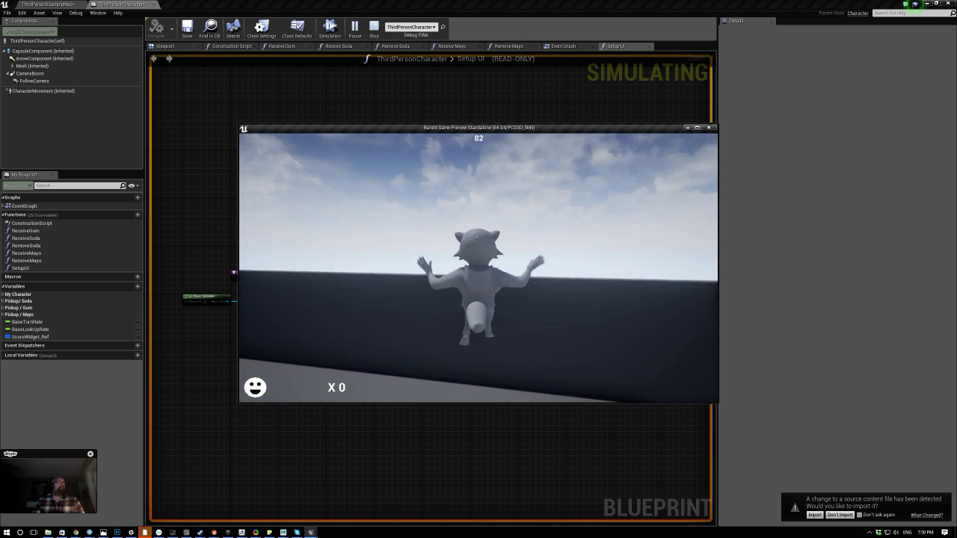
pyautogui.press('w')
pyautogui.press('Escape')
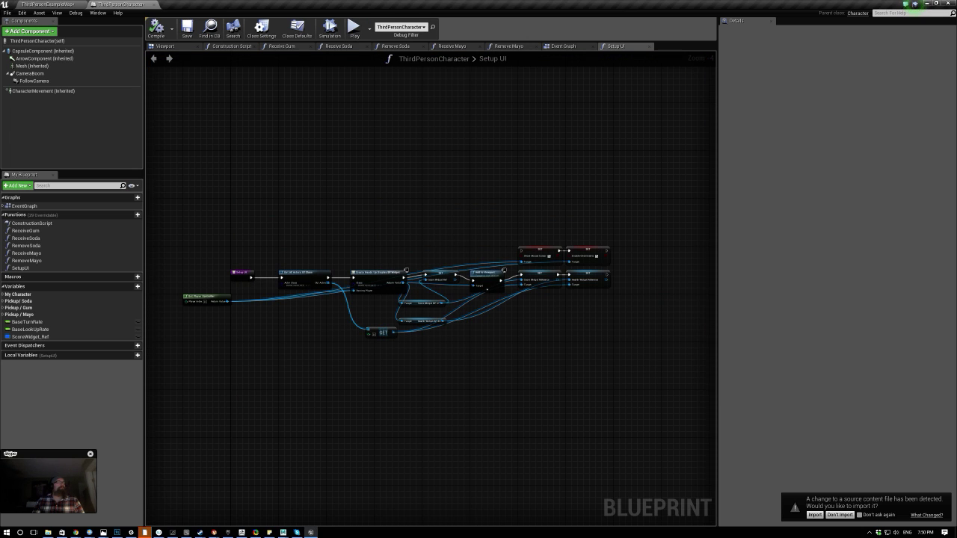
# Set the CharacterMovement component's Jump Z Velocity to 1200.
pyautogui.click(43, 90)
pyautogui.click(826, 473)
pyautogui.write('1200')
pyautogui.press('Return')
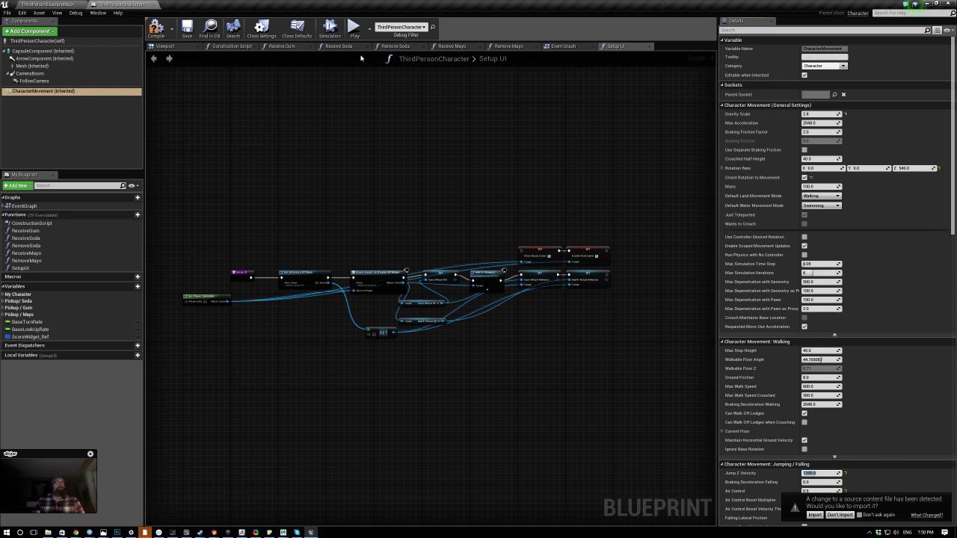
# Play-test running jumps across the blocks and platforms with the new jump velocity, and end the play session.
pyautogui.click(356, 29)
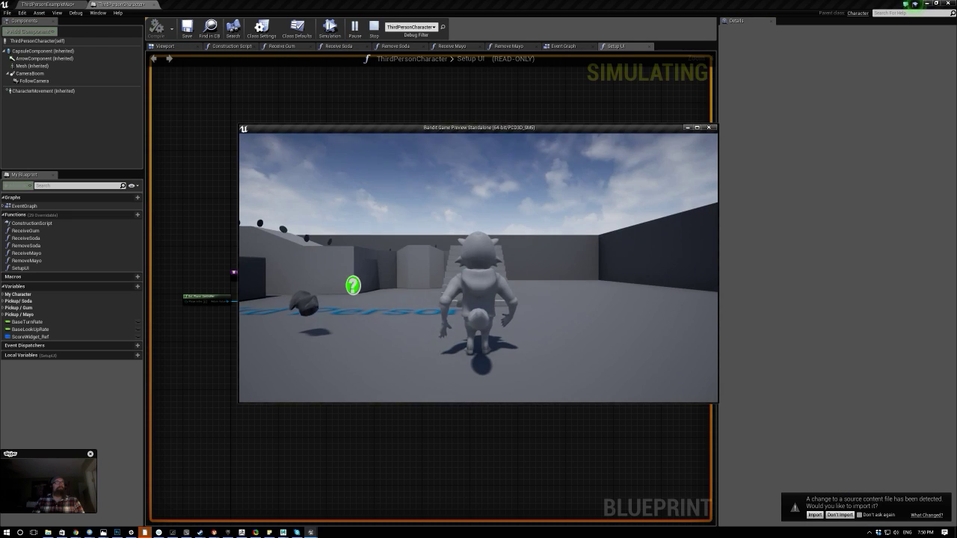
pyautogui.press('w')
pyautogui.press('space')
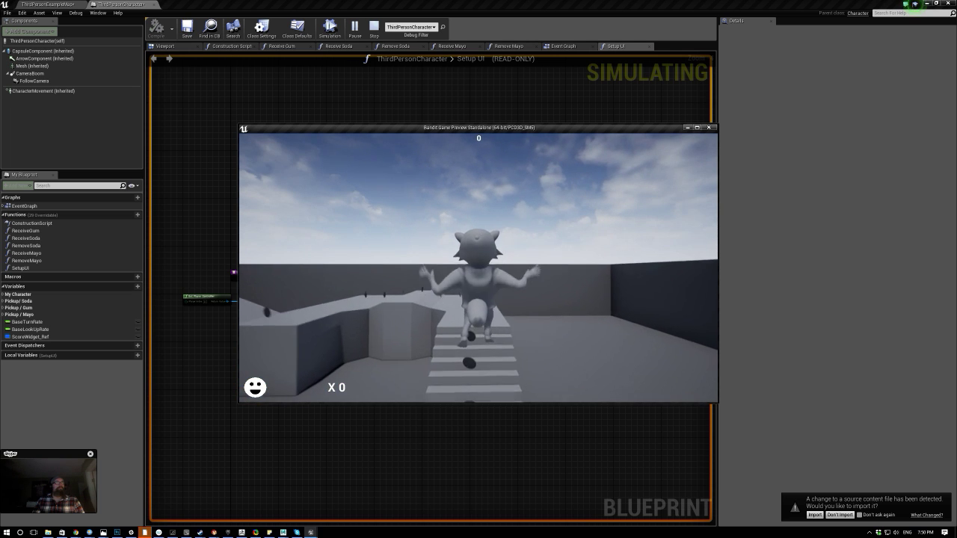
pyautogui.press('w')
pyautogui.press('space')
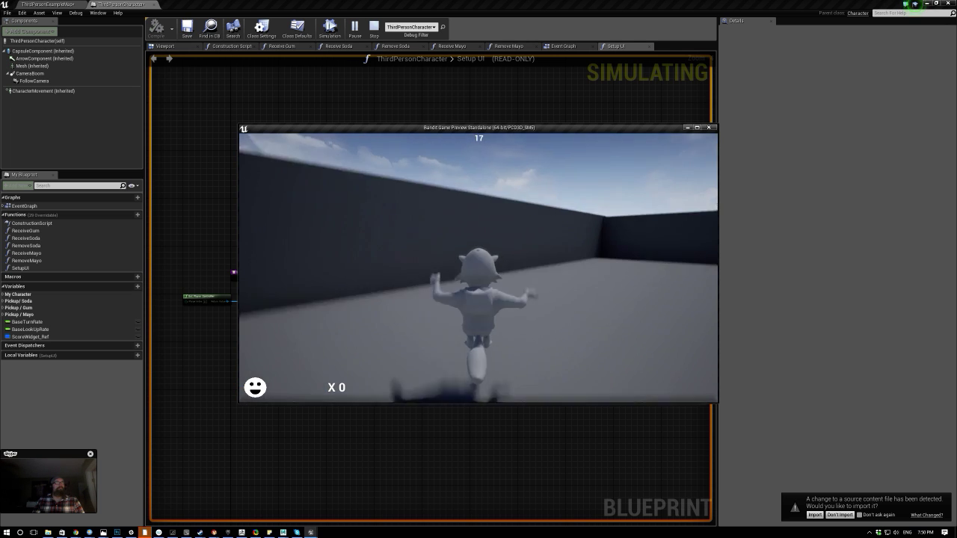
pyautogui.press('space')
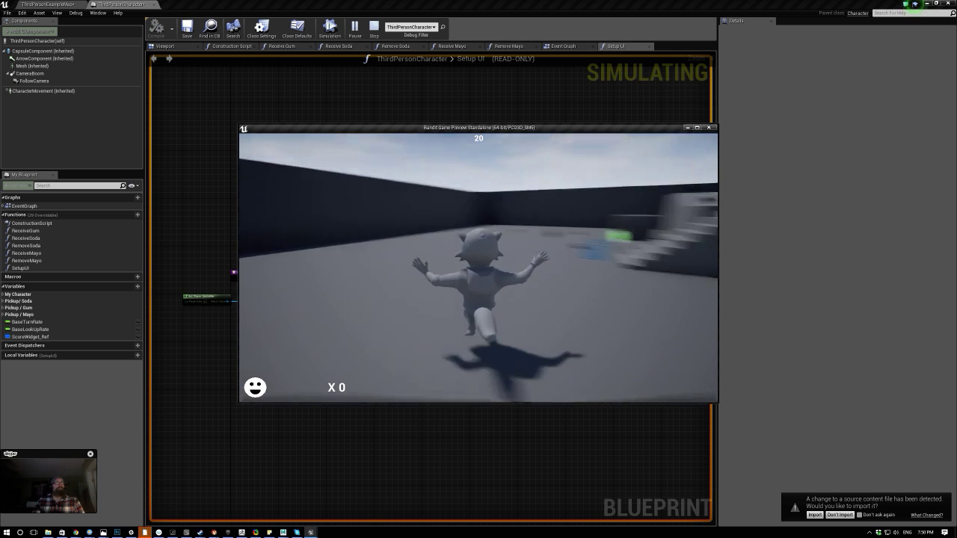
pyautogui.press('space')
pyautogui.press('w')
pyautogui.press('space')
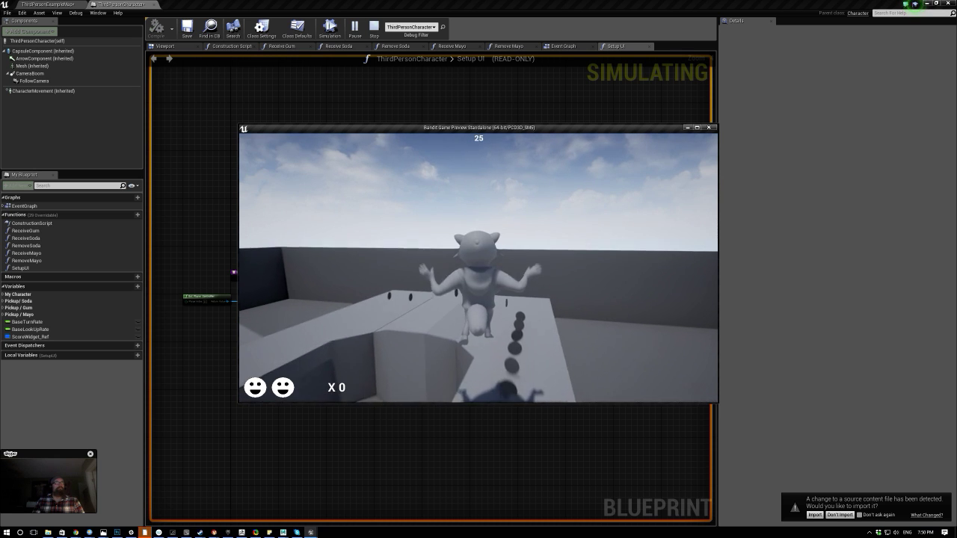
pyautogui.press('space')
pyautogui.press('w')
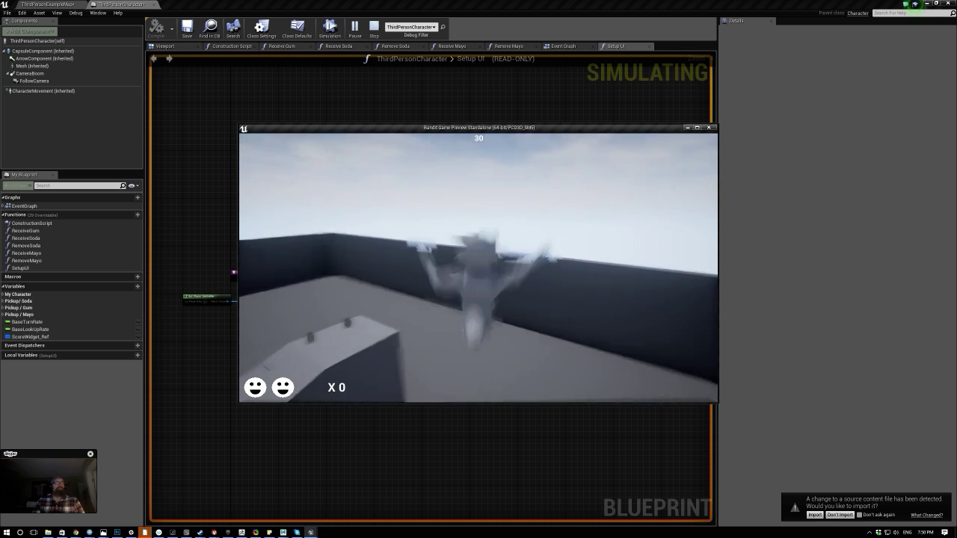
pyautogui.press('space')
pyautogui.press('w')
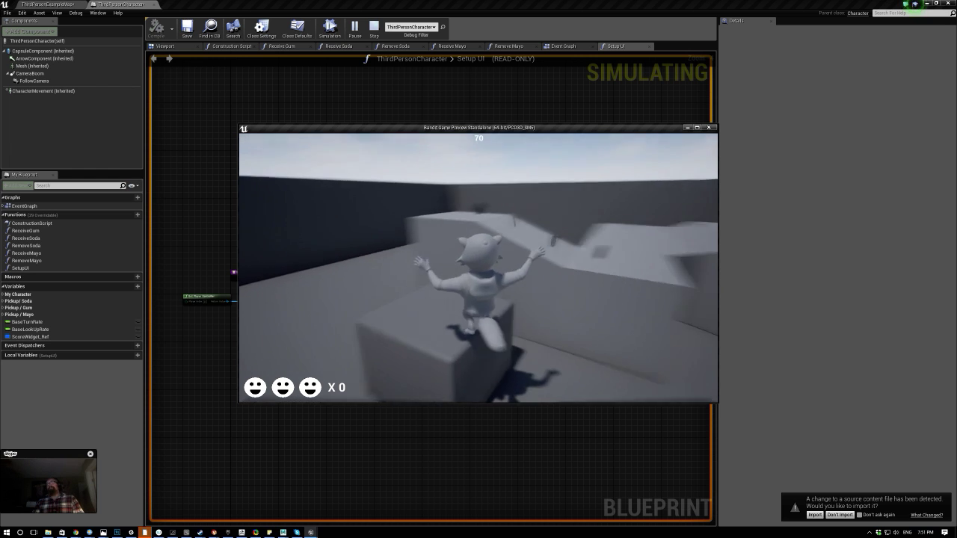
pyautogui.press('w')
pyautogui.press('space')
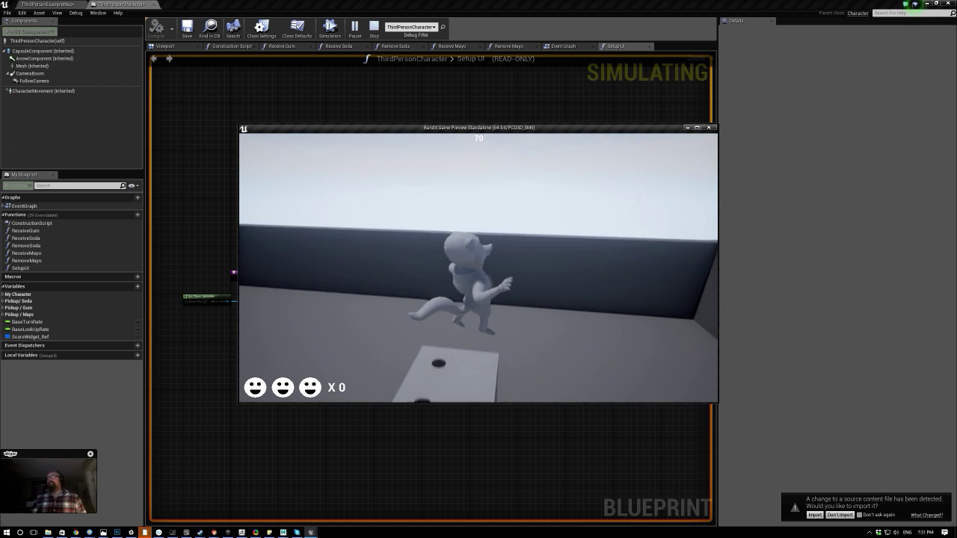
pyautogui.press('w')
pyautogui.press('space')
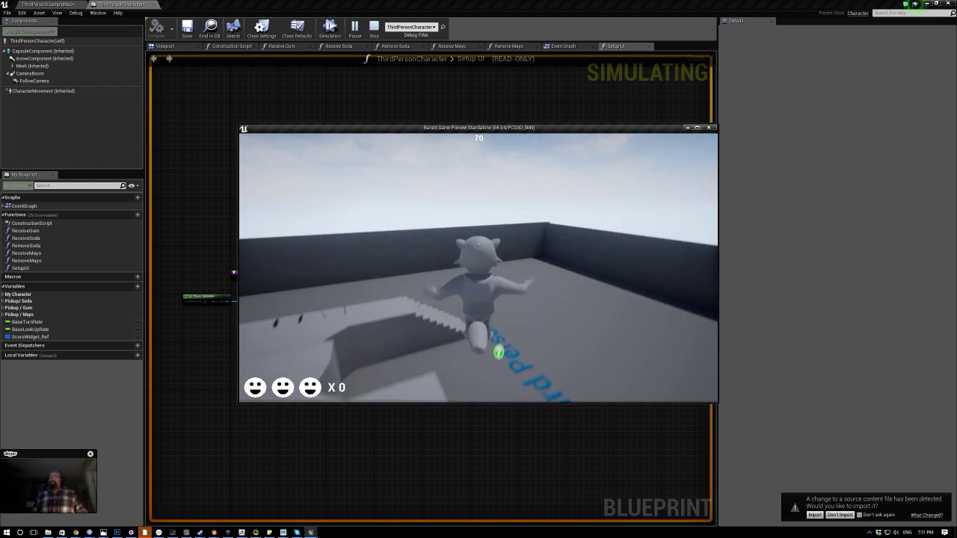
pyautogui.press('Escape')
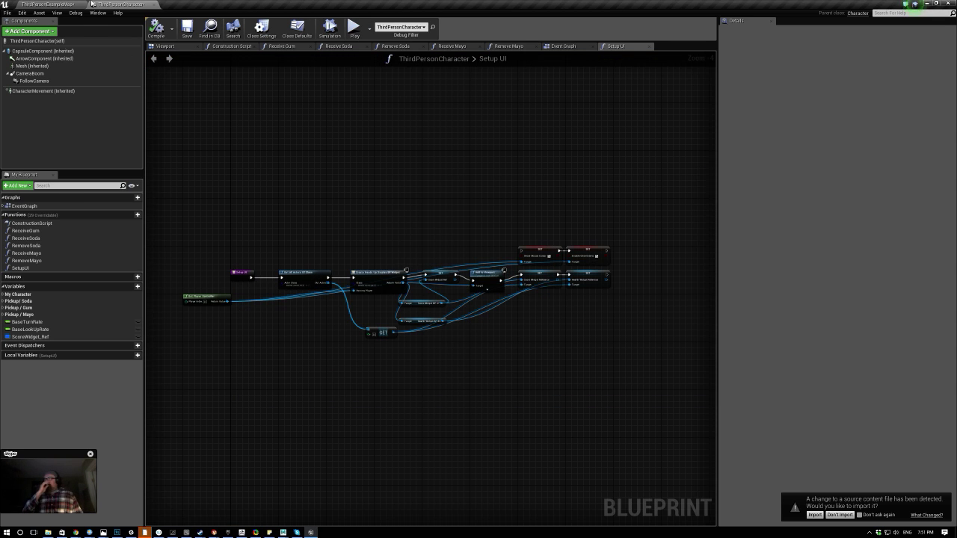
# Return to the level editor and create a level in the Maps folder, named with the designer's first name followed by _LevelLayouts.
pyautogui.click(64, 4)
pyautogui.moveTo(479, 224); pyautogui.dragTo(418, 246, button='right')
pyautogui.press('s')
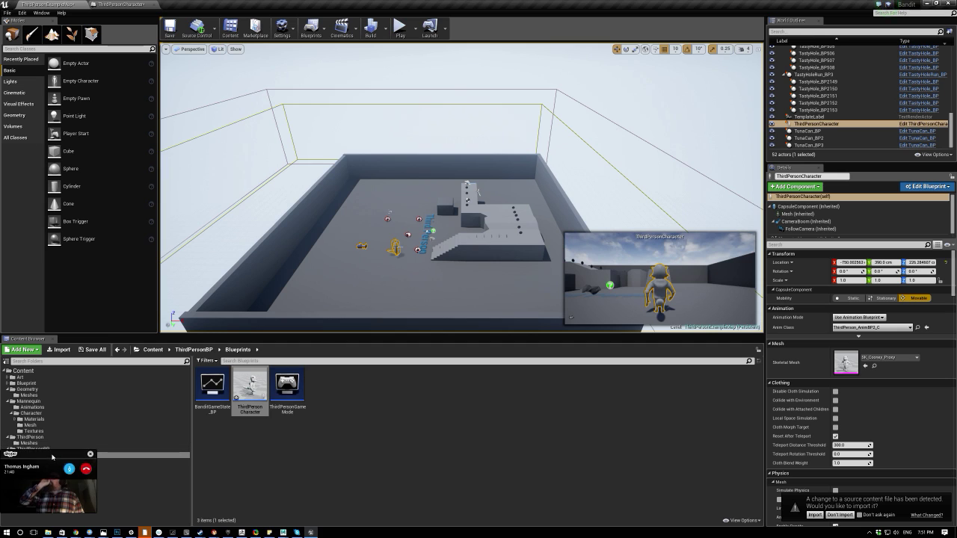
pyautogui.click(90, 454)
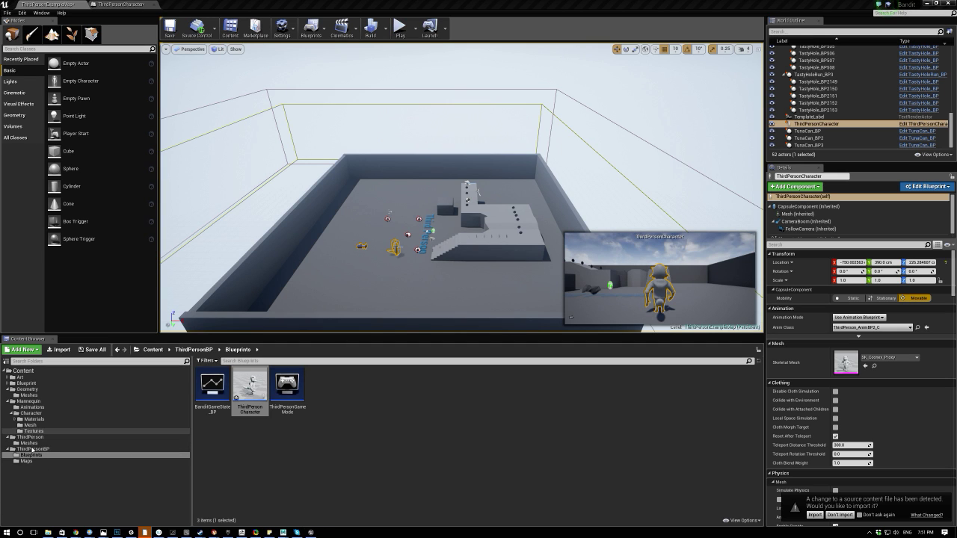
pyautogui.click(29, 461)
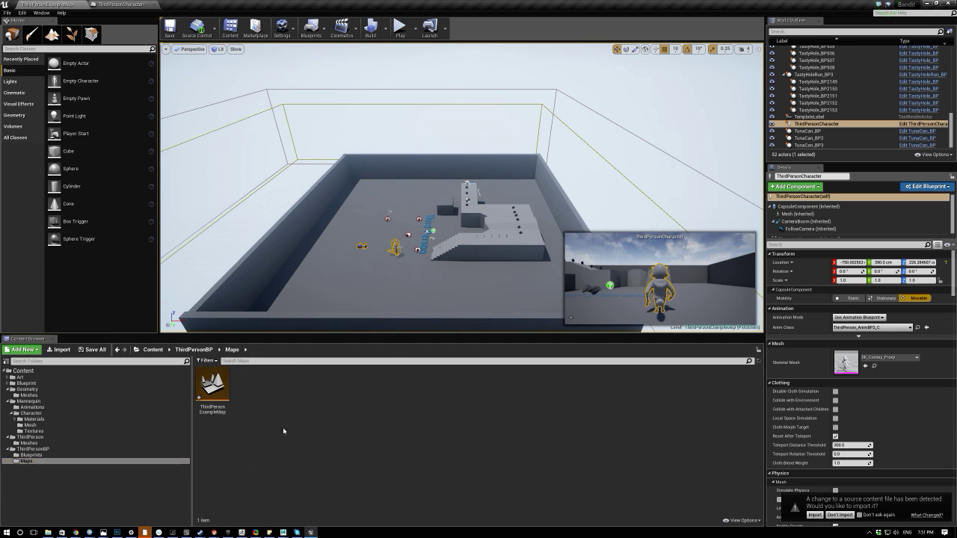
pyautogui.rightClick(297, 455)
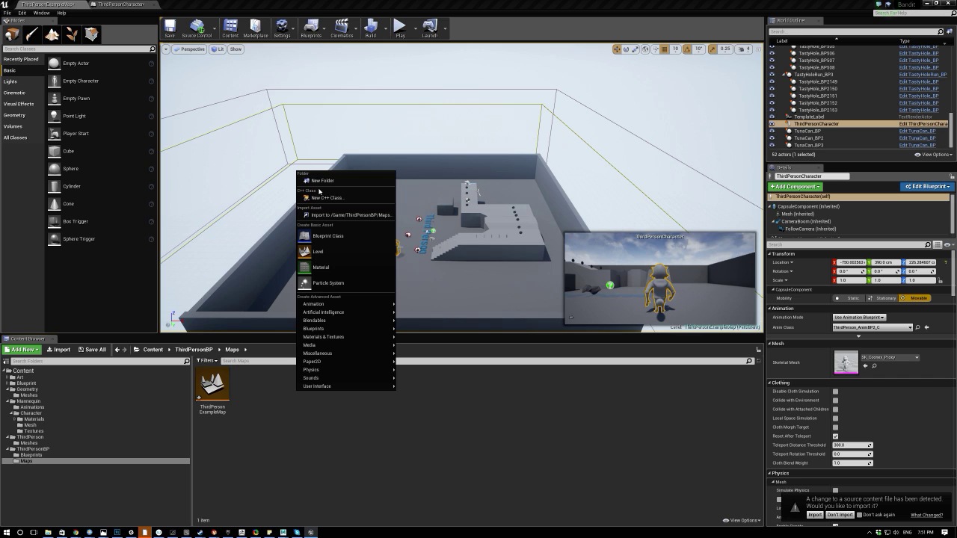
pyautogui.click(318, 251)
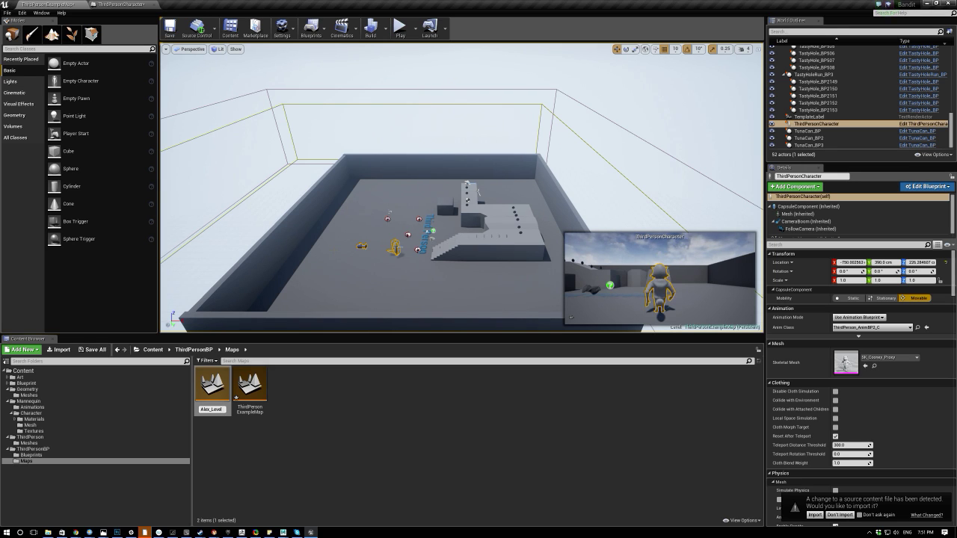
pyautogui.press('Return')
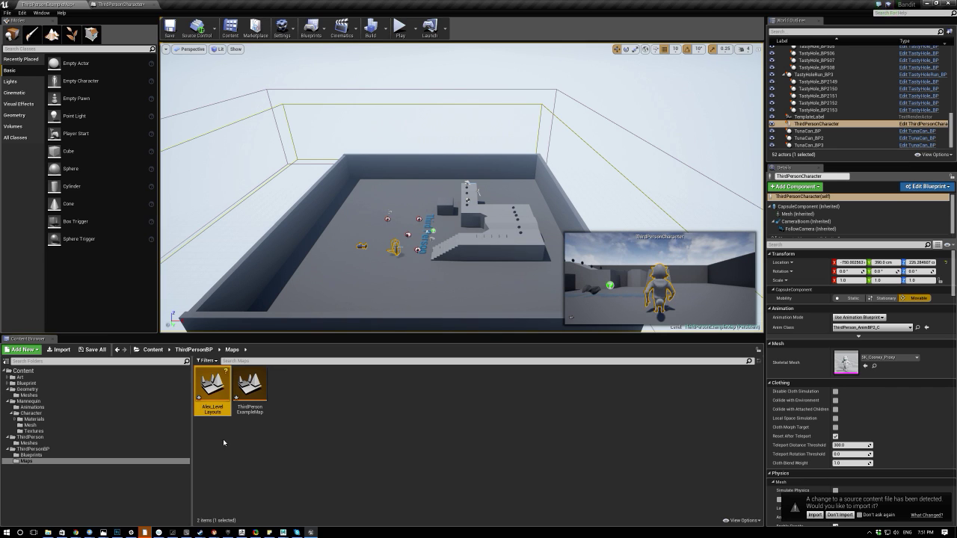
# Save all modified content and check out the ThirdPersonCharacter blueprint and ThirdPersonExampleMap from source control.
pyautogui.hotkey('ctrl', 'shift', 's')
pyautogui.click(511, 335)
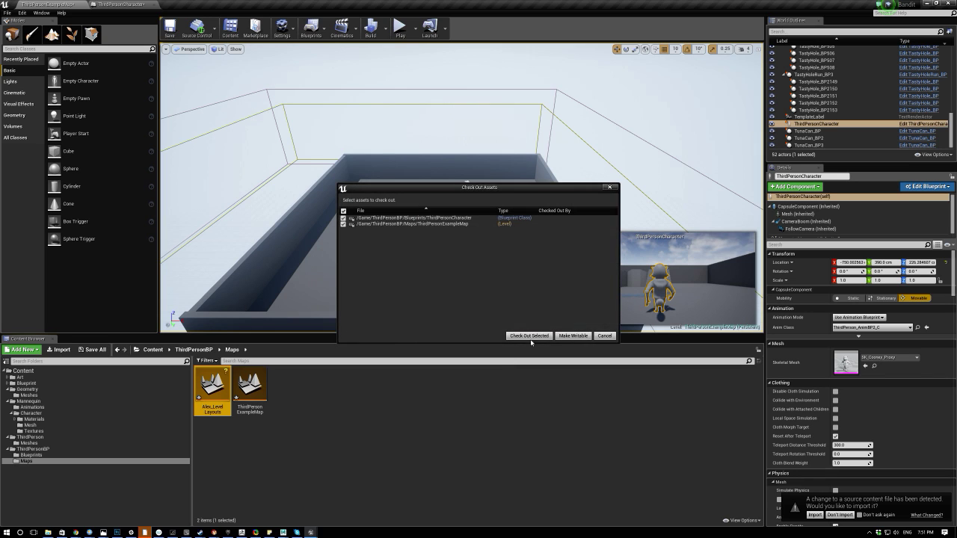
pyautogui.click(530, 337)
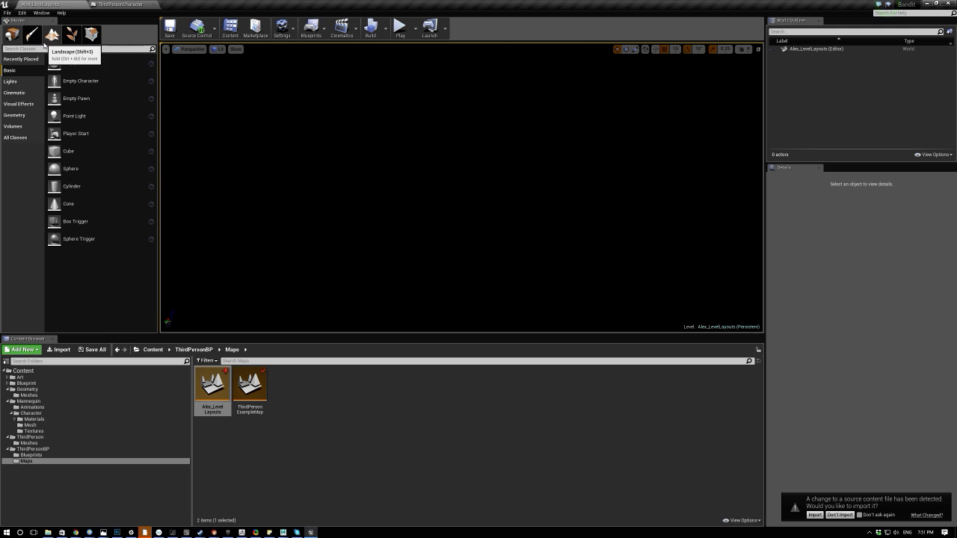
# Find the sky actors and place a BP_Sky_Sphere and a Sky Light in the empty level.
pyautogui.write('sky')
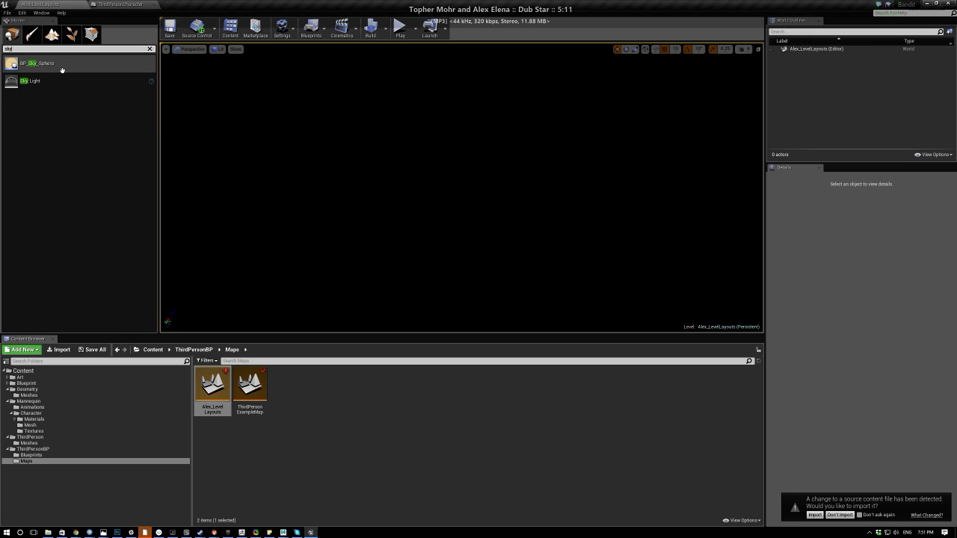
pyautogui.moveTo(62, 67); pyautogui.dragTo(488, 188)
pyautogui.moveTo(30, 81); pyautogui.dragTo(551, 265)
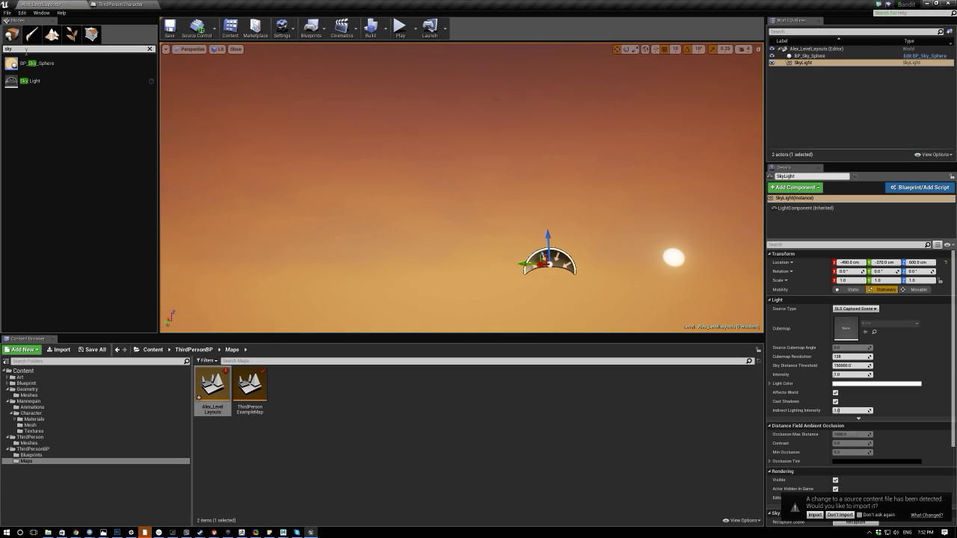
# Find the light actors and place a Directional Light near the Sky Light in the level.
pyautogui.press('BackSpace')
pyautogui.press('BackSpace')
pyautogui.press('BackSpace')
pyautogui.write('light')
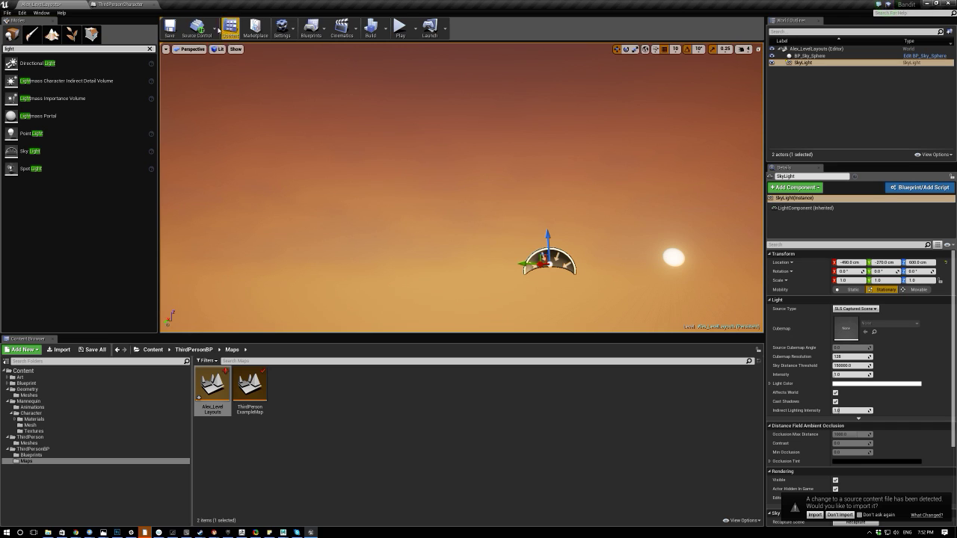
pyautogui.moveTo(34, 63); pyautogui.dragTo(502, 185)
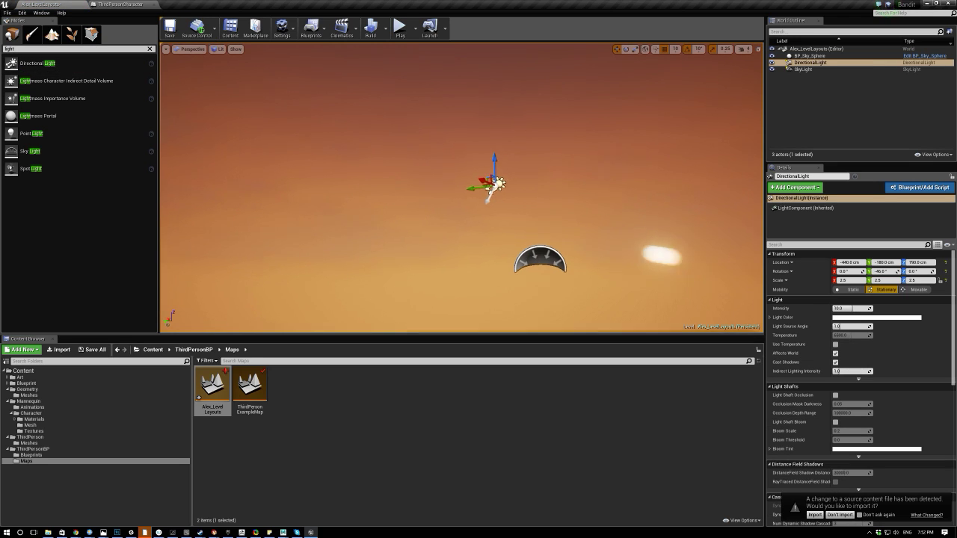
pyautogui.moveTo(437, 210); pyautogui.dragTo(494, 228, button='right')
# Set the BP_Sky_Sphere's Directional Light Actor to DirectionalLight.
pyautogui.click(431, 217)
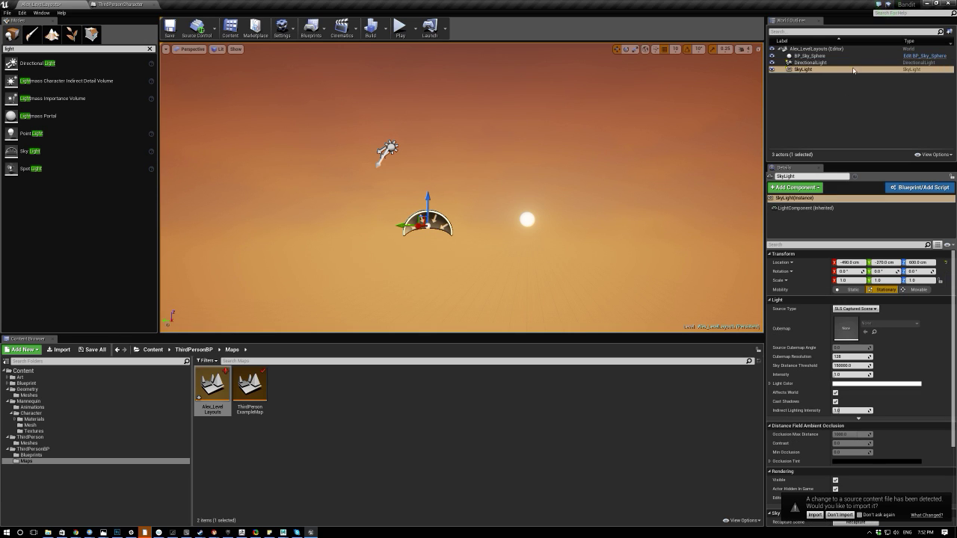
pyautogui.click(813, 56)
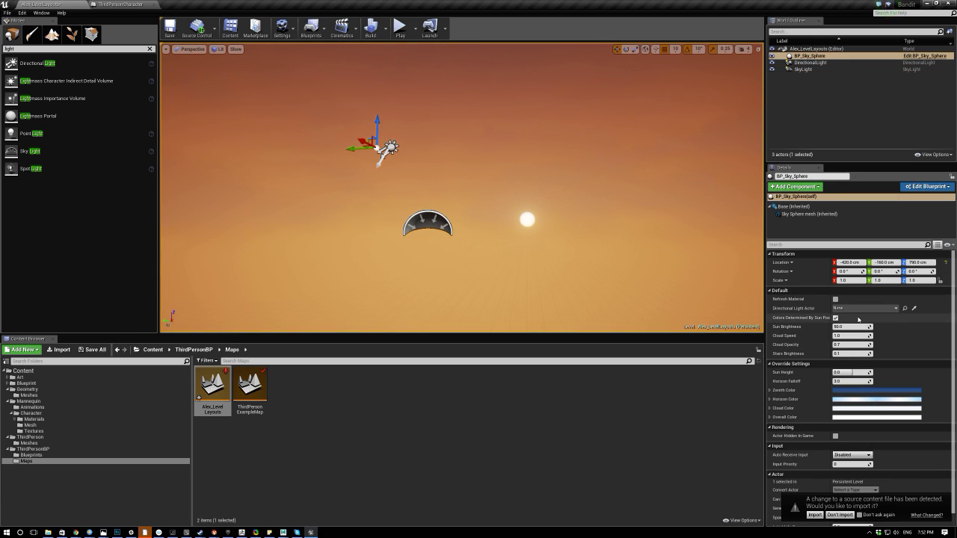
pyautogui.click(857, 308)
pyautogui.click(859, 390)
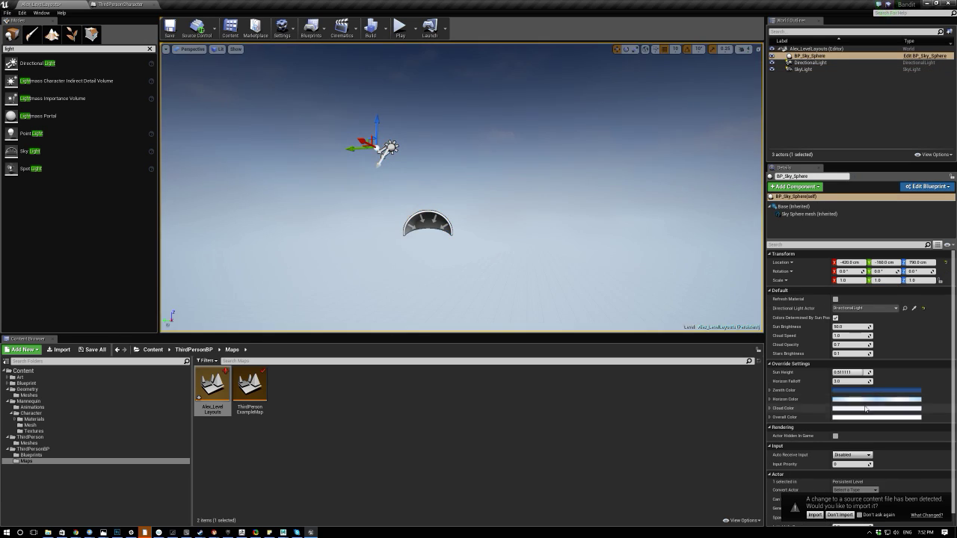
# Rotate the BP_Sky_Sphere actor around its own centre in the viewport.
pyautogui.scroll(-2, 461, 187)
pyautogui.moveTo(461, 187); pyautogui.dragTo(523, 152, button='right')
pyautogui.press('e')
pyautogui.moveTo(399, 170); pyautogui.dragTo(400, 198)
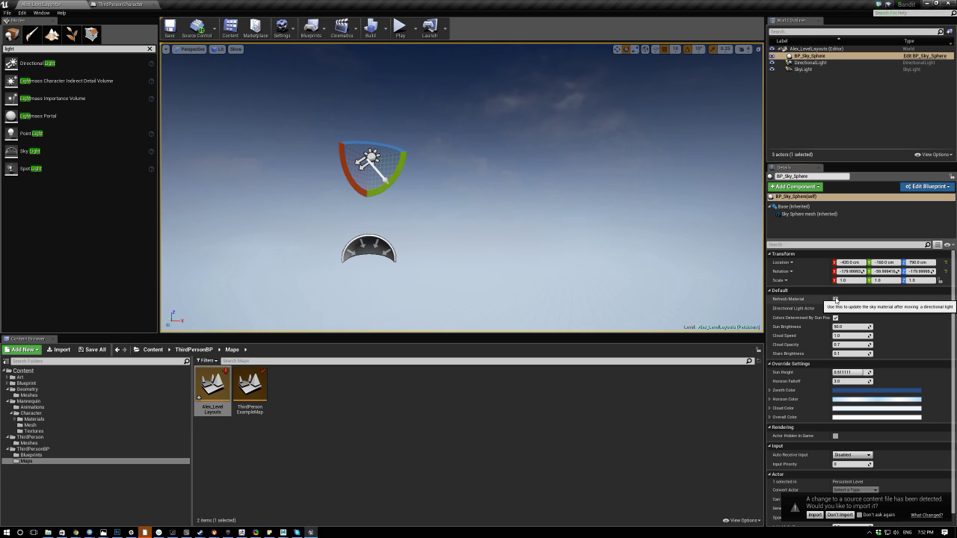
pyautogui.moveTo(397, 168); pyautogui.dragTo(281, 182)
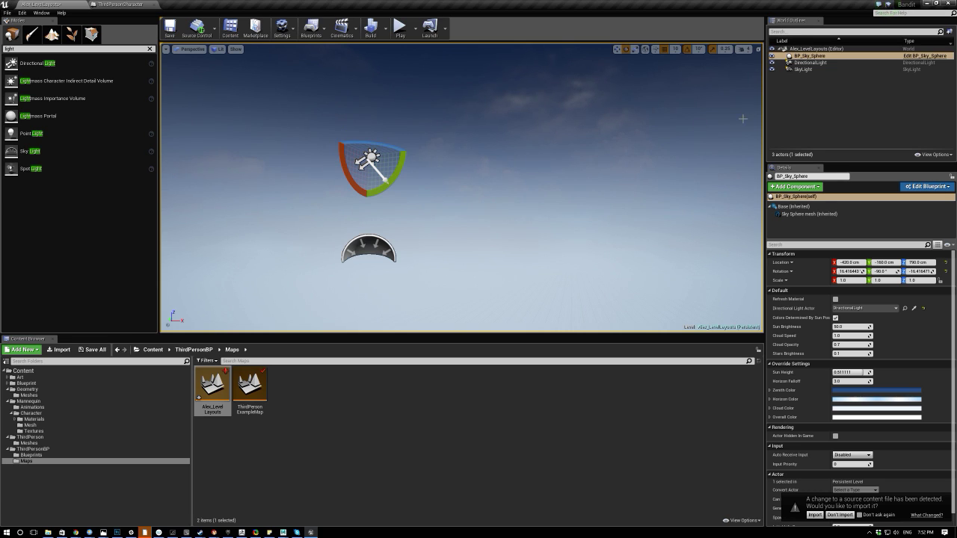
# Rotate the directional light and refresh the BP_Sky_Sphere's material to match its direction.
pyautogui.click(789, 70)
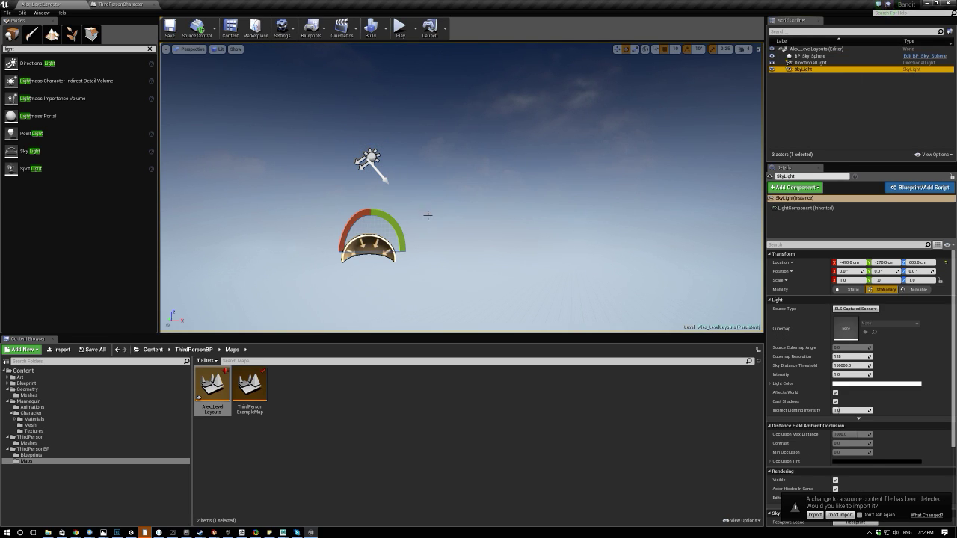
pyautogui.click(794, 62)
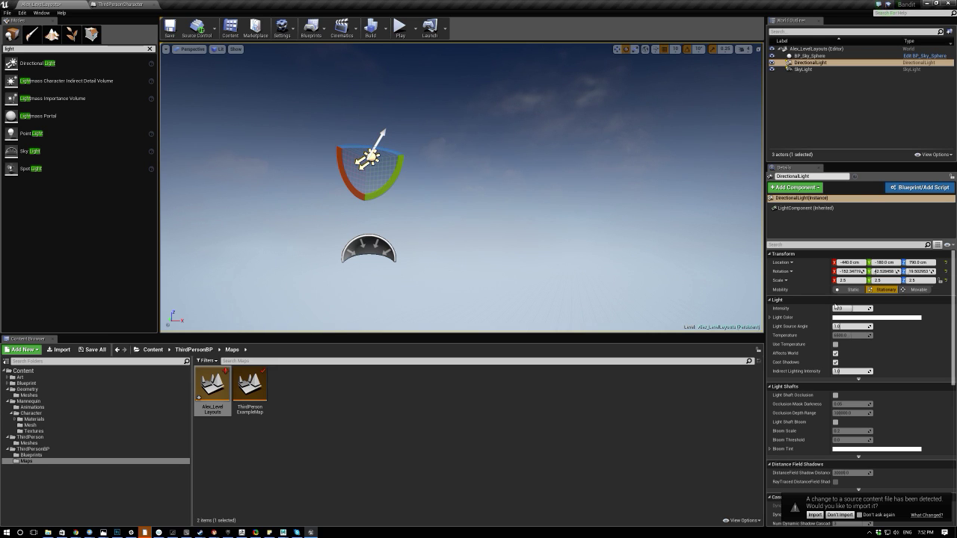
pyautogui.click(697, 218)
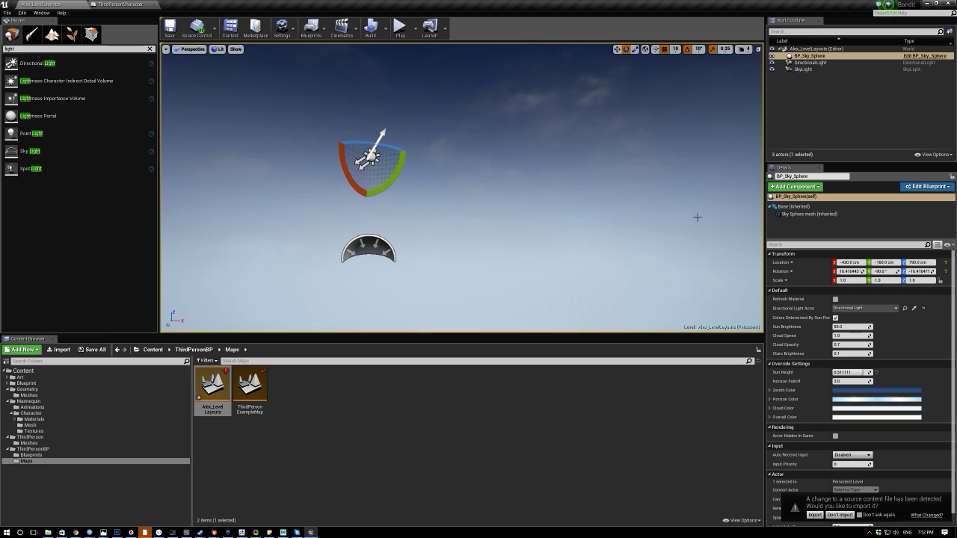
pyautogui.click(834, 299)
# Reorient the directional light and the sky sphere with further rotations, refreshing the sky material to update the sun height and sky colours.
pyautogui.moveTo(269, 110); pyautogui.dragTo(318, 224, button='right')
pyautogui.moveTo(418, 247); pyautogui.dragTo(394, 188, button='right')
pyautogui.moveTo(372, 200); pyautogui.dragTo(411, 306)
pyautogui.click(389, 219)
pyautogui.moveTo(391, 198); pyautogui.dragTo(449, 395)
pyautogui.moveTo(361, 196); pyautogui.dragTo(448, 217)
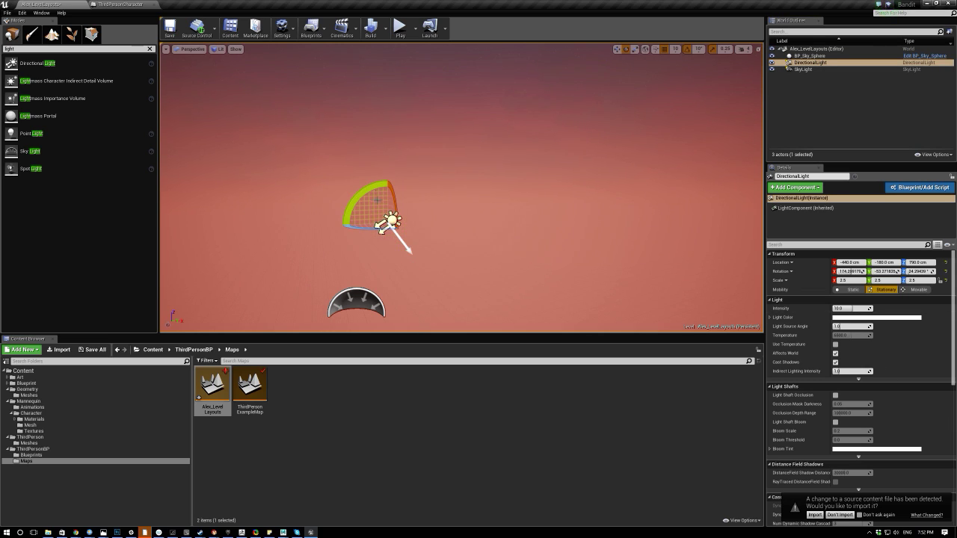
pyautogui.moveTo(356, 197); pyautogui.dragTo(677, 421)
pyautogui.moveTo(356, 195); pyautogui.dragTo(372, 205)
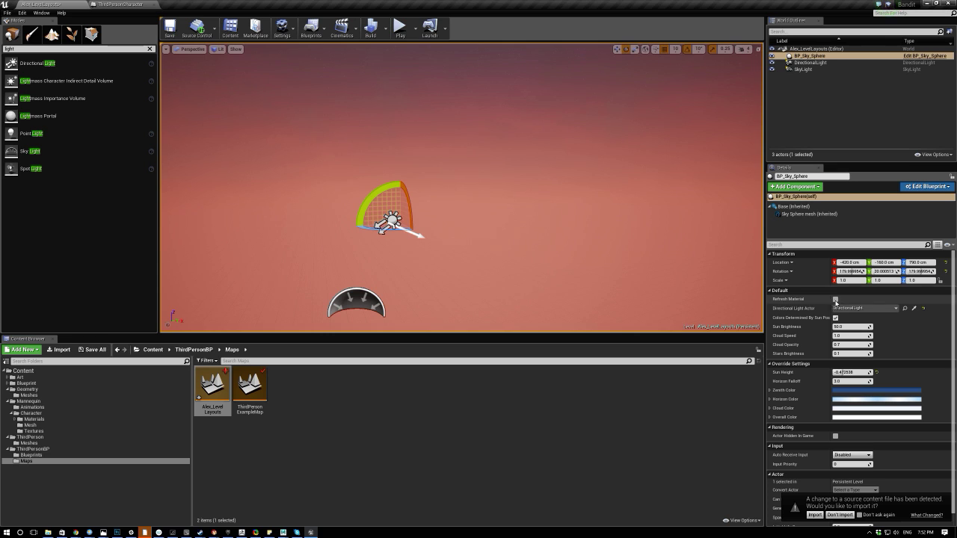
pyautogui.click(281, 227)
pyautogui.moveTo(281, 227); pyautogui.dragTo(268, 250, button='right')
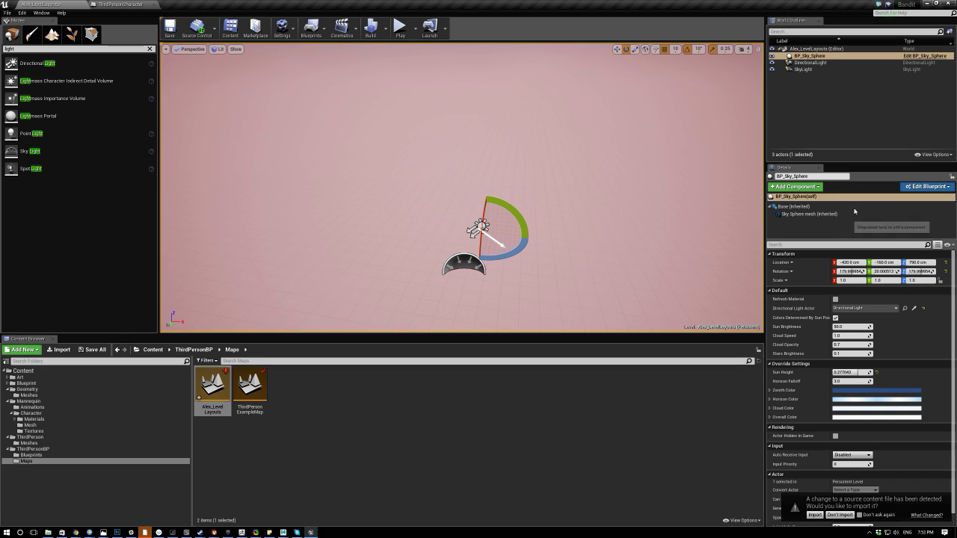
# Set the level's GameMode Override in the World Settings to ThirdPersonGameMode.
pyautogui.click(285, 30)
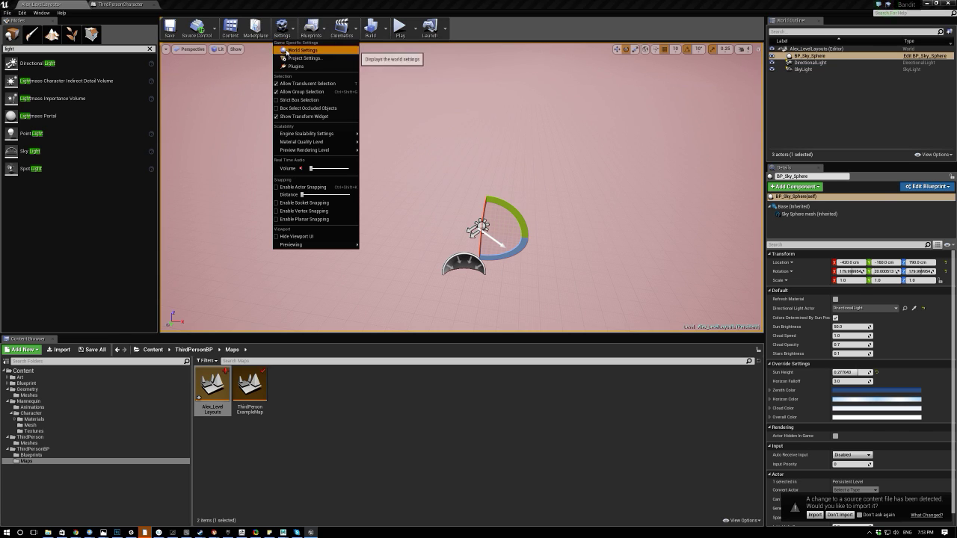
pyautogui.click(291, 49)
pyautogui.click(854, 247)
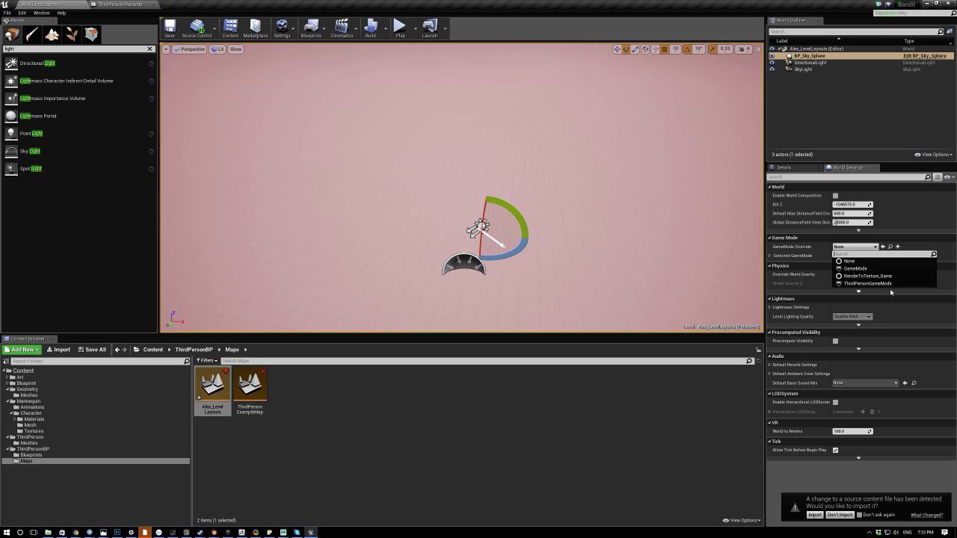
pyautogui.click(881, 284)
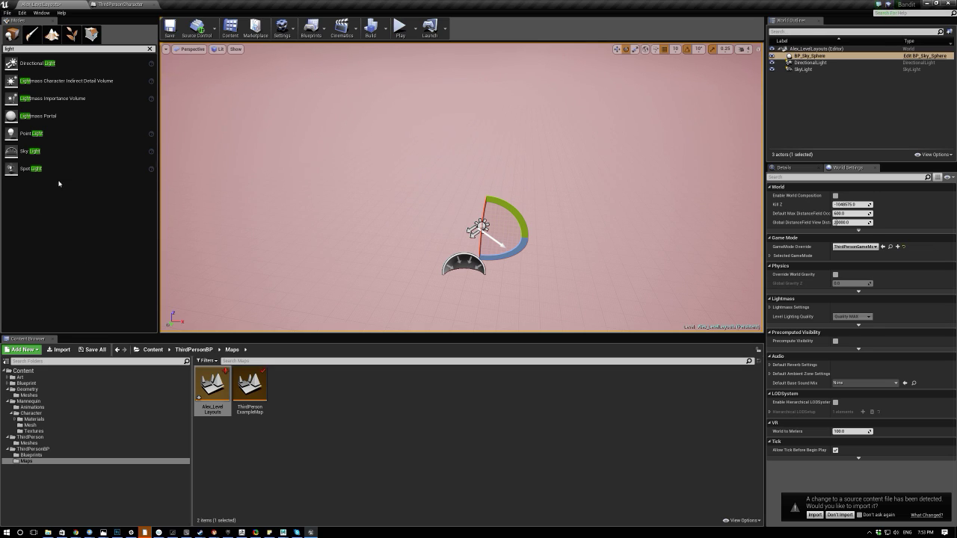
# Place an additive box brush from the Geometry primitives into the level near the lights.
pyautogui.click(31, 35)
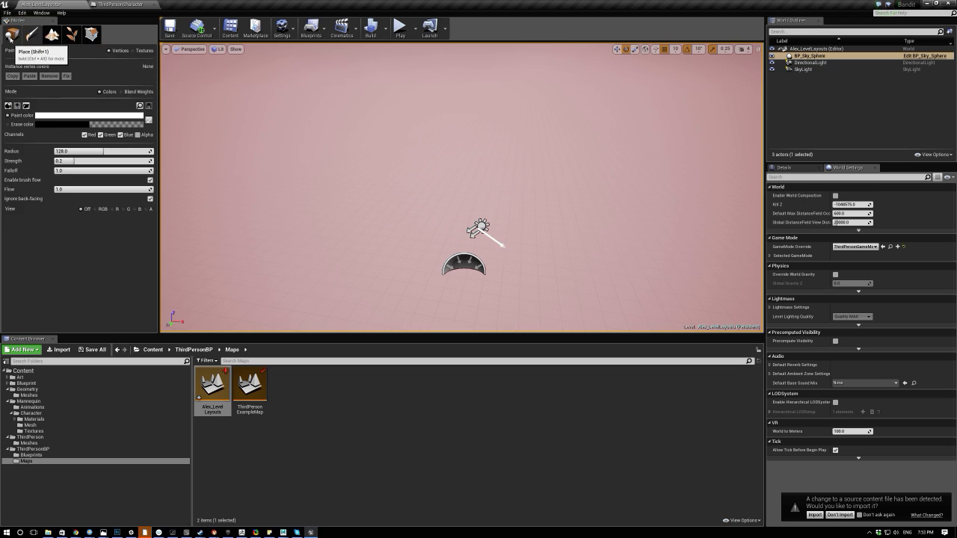
pyautogui.click(11, 35)
pyautogui.click(14, 115)
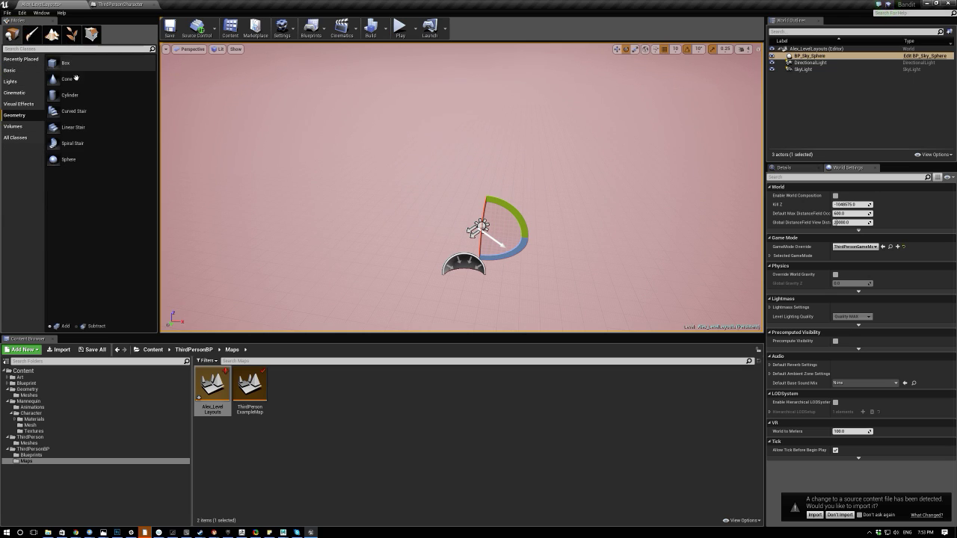
pyautogui.press('w')
pyautogui.moveTo(385, 184); pyautogui.dragTo(471, 175, button='right')
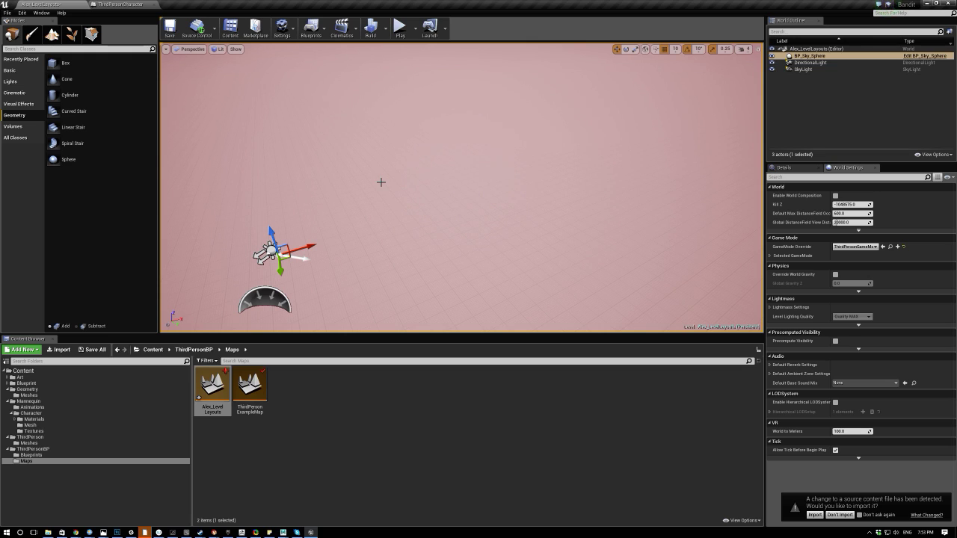
pyautogui.moveTo(54, 63)
pyautogui.mouseDown()
pyautogui.moveTo(88, 96)
pyautogui.moveTo(359, 196)
pyautogui.mouseUp()
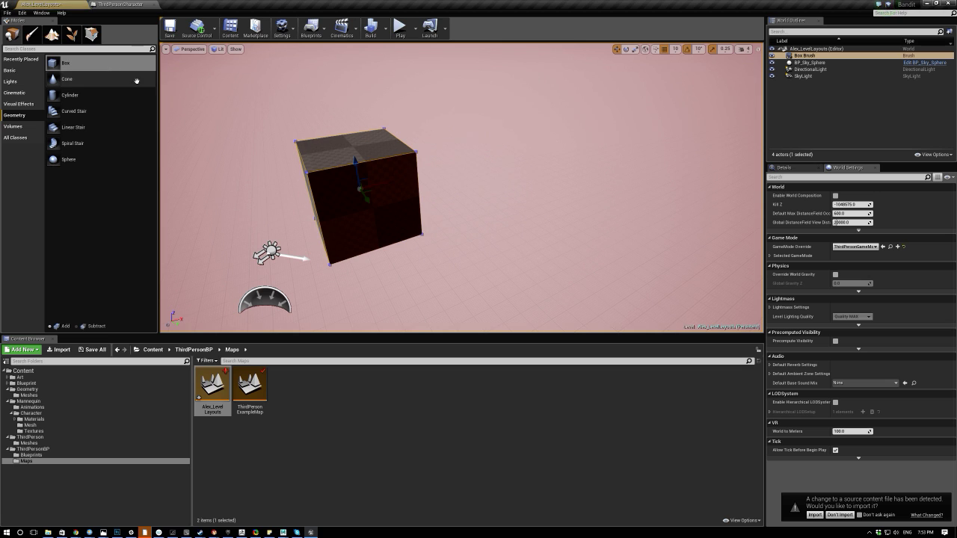
# Add a second box brush and move it so that it overlaps the first box's upper corner.
pyautogui.moveTo(63, 60)
pyautogui.mouseDown()
pyautogui.moveTo(97, 82)
pyautogui.moveTo(472, 187)
pyautogui.moveTo(419, 180)
pyautogui.mouseUp()
pyautogui.moveTo(401, 182)
pyautogui.mouseDown(button='right')
pyautogui.moveTo(352, 166)
pyautogui.moveTo(389, 172)
pyautogui.moveTo(394, 225)
pyautogui.mouseUp(button='right')
pyautogui.press('w')
pyautogui.moveTo(504, 216); pyautogui.dragTo(465, 212)
pyautogui.moveTo(431, 221)
pyautogui.mouseDown(button='right')
pyautogui.moveTo(422, 236)
pyautogui.moveTo(406, 237)
pyautogui.moveTo(358, 191)
pyautogui.moveTo(323, 225)
pyautogui.mouseUp(button='right')
pyautogui.press('d')
pyautogui.moveTo(483, 183); pyautogui.dragTo(471, 210)
pyautogui.moveTo(420, 192)
pyautogui.mouseDown(button='right')
pyautogui.moveTo(424, 182)
pyautogui.moveTo(410, 186)
pyautogui.moveTo(429, 184)
pyautogui.mouseUp(button='right')
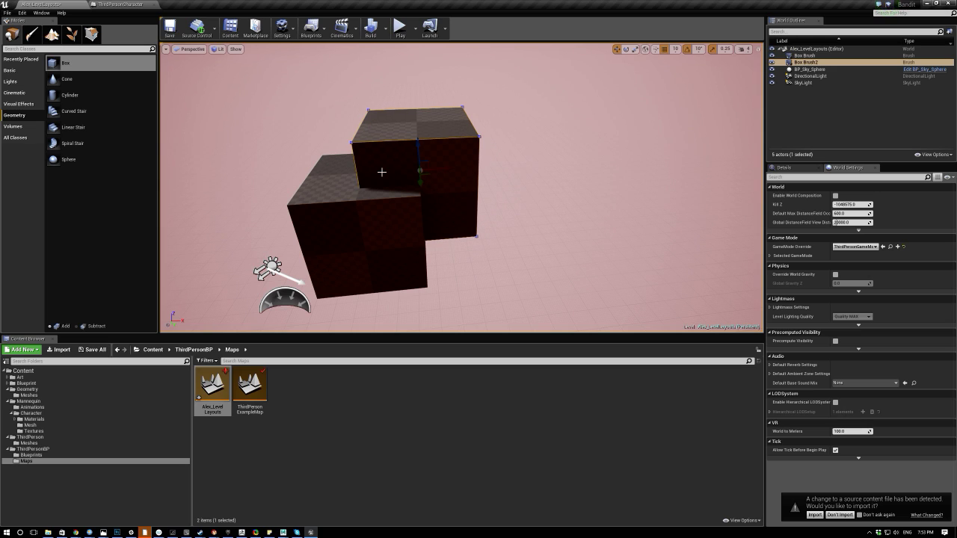
# Change the second box's Brush Type to Subtractive so that it cuts into the first box.
pyautogui.click(331, 168)
pyautogui.click(375, 149)
pyautogui.click(375, 135)
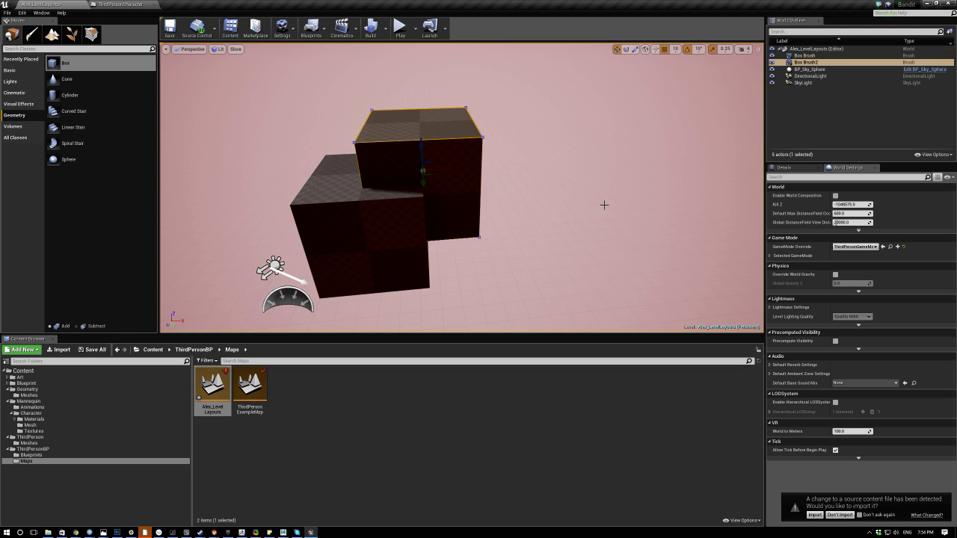
pyautogui.click(786, 167)
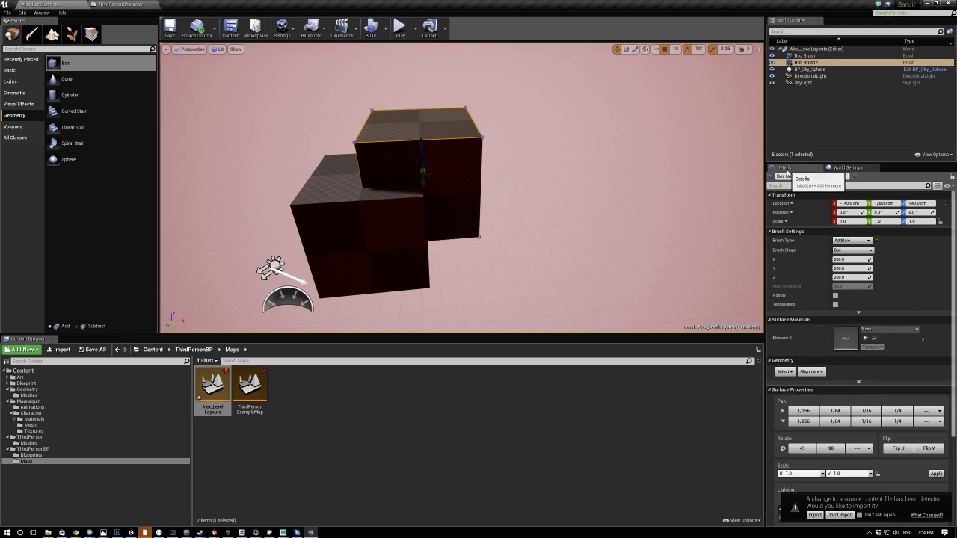
pyautogui.click(852, 240)
pyautogui.click(852, 260)
pyautogui.moveTo(492, 151)
pyautogui.mouseDown(button='right')
pyautogui.moveTo(464, 146)
pyautogui.moveTo(524, 179)
pyautogui.moveTo(493, 151)
pyautogui.mouseUp(button='right')
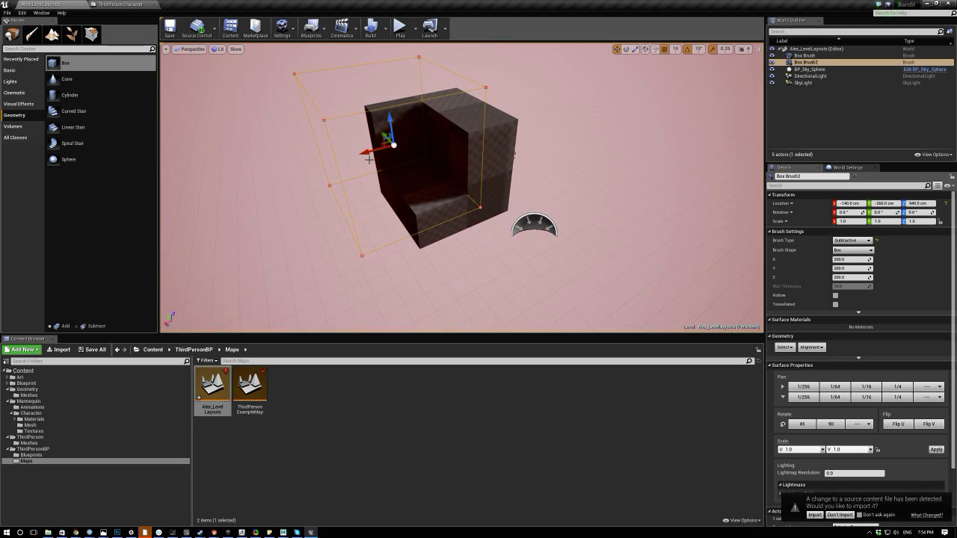
# Move and resize the subtractive box to vary the cut in the first box, and delete the subtractive brush.
pyautogui.moveTo(364, 153); pyautogui.dragTo(376, 151)
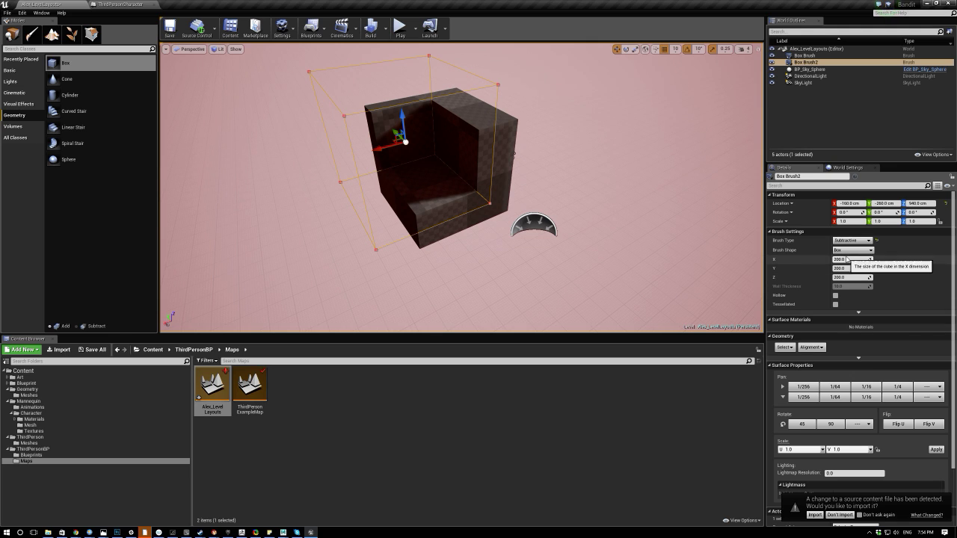
pyautogui.moveTo(855, 268); pyautogui.dragTo(879, 268)
pyautogui.moveTo(568, 202)
pyautogui.mouseDown(button='right')
pyautogui.moveTo(549, 176)
pyautogui.moveTo(471, 127)
pyautogui.mouseUp(button='right')
pyautogui.moveTo(364, 181); pyautogui.dragTo(292, 182)
pyautogui.press('Delete')
# Select the remaining box brush and move it along X to -150 cm.
pyautogui.click(511, 174)
pyautogui.click(430, 243)
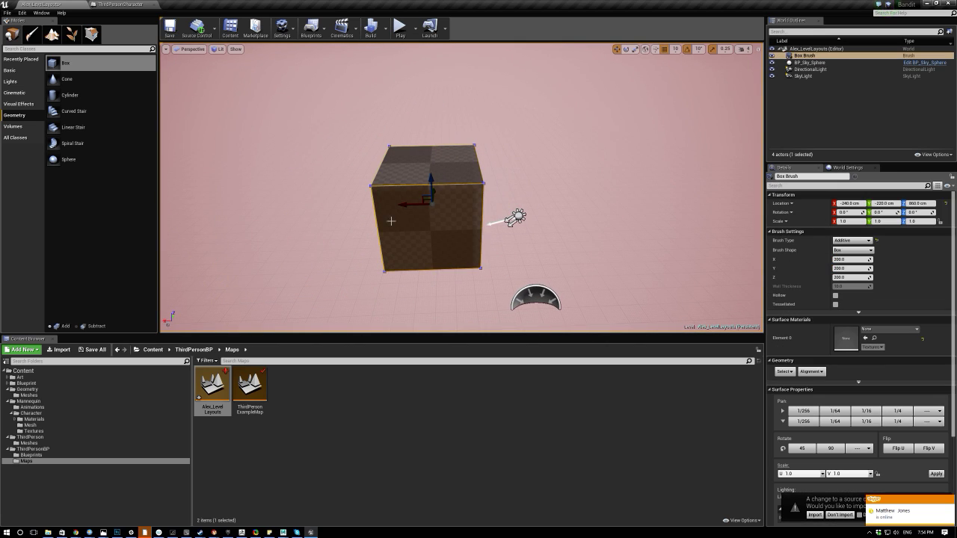
pyautogui.moveTo(323, 206); pyautogui.dragTo(364, 203)
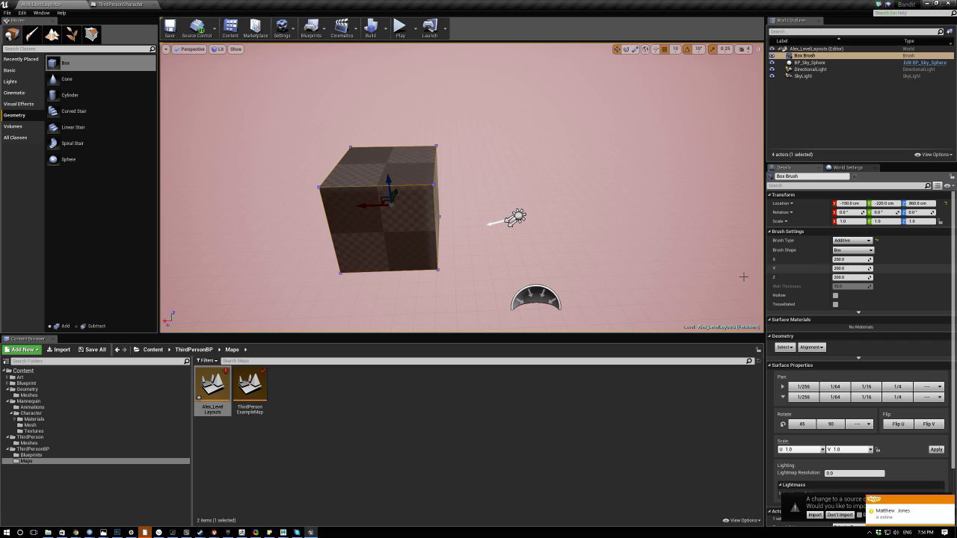
# Try stretching the box brush along X to a scale of about 5.25, and undo the scaling.
pyautogui.press('e')
pyautogui.moveTo(367, 208); pyautogui.dragTo(400, 218)
pyautogui.moveTo(511, 206); pyautogui.dragTo(489, 207, button='right')
pyautogui.moveTo(477, 155)
pyautogui.mouseDown(button='right')
pyautogui.moveTo(471, 120)
pyautogui.moveTo(444, 238)
pyautogui.mouseUp(button='right')
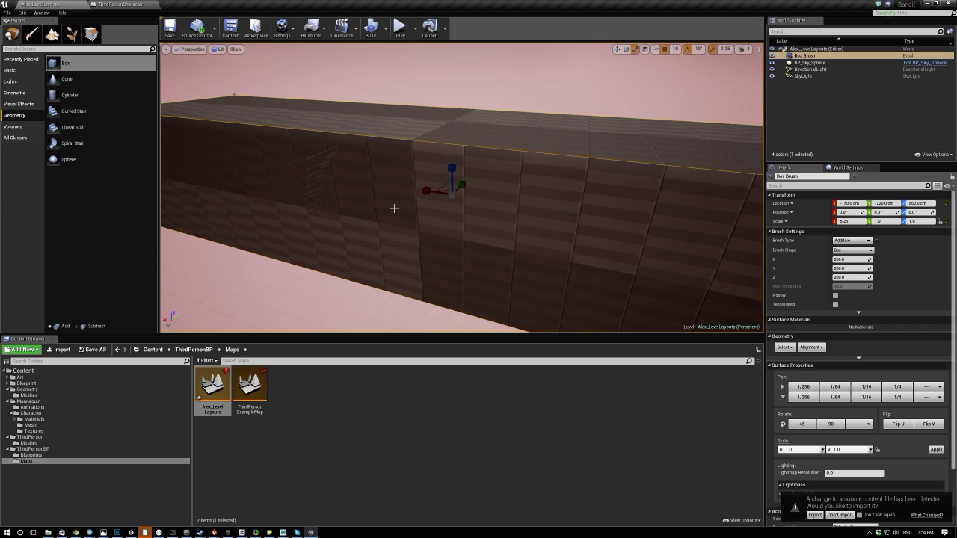
pyautogui.hotkey('ctrl', 'z')
pyautogui.press('s')
pyautogui.moveTo(367, 200); pyautogui.dragTo(377, 207, button='right')
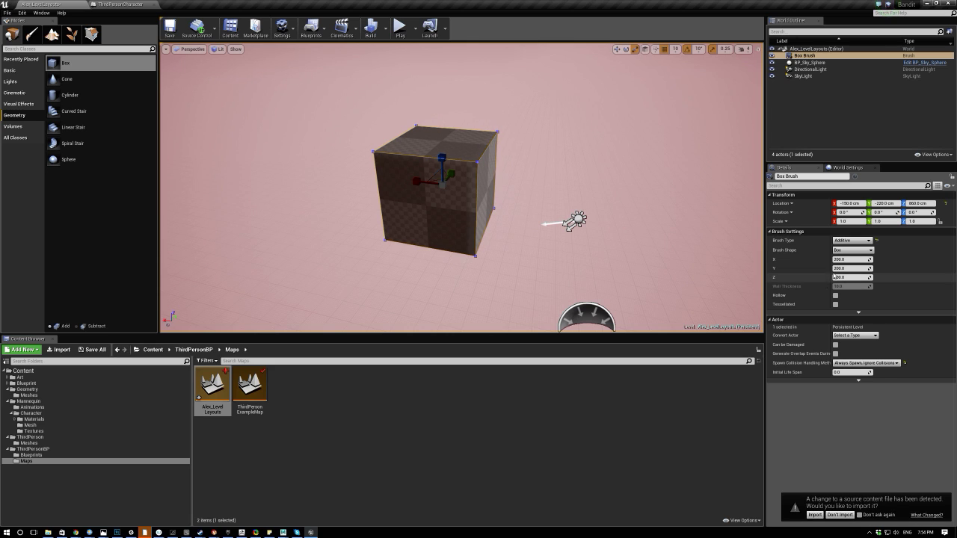
# Set the box brush's size in its Brush Settings to 2000 in X and 500 in Y.
pyautogui.moveTo(850, 259); pyautogui.dragTo(886, 258)
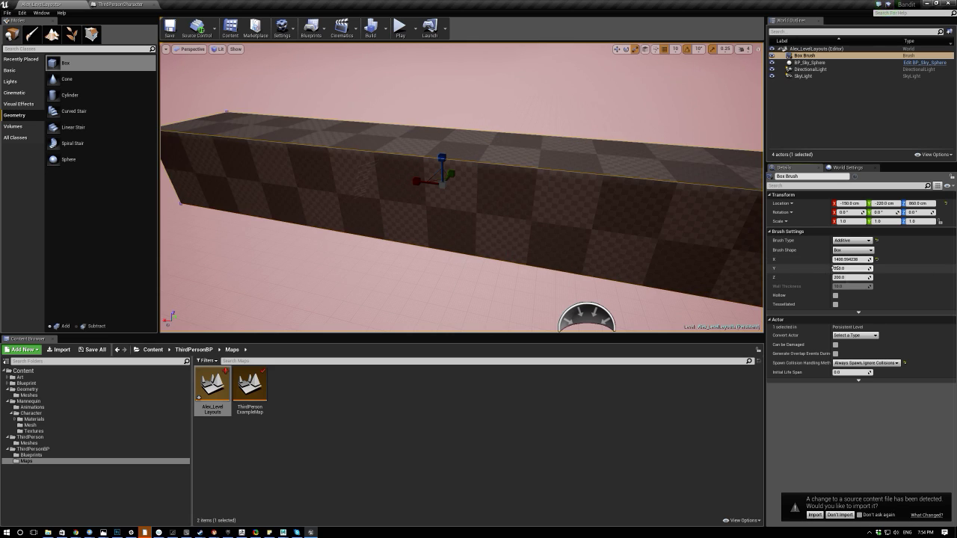
pyautogui.click(843, 260)
pyautogui.write('20')
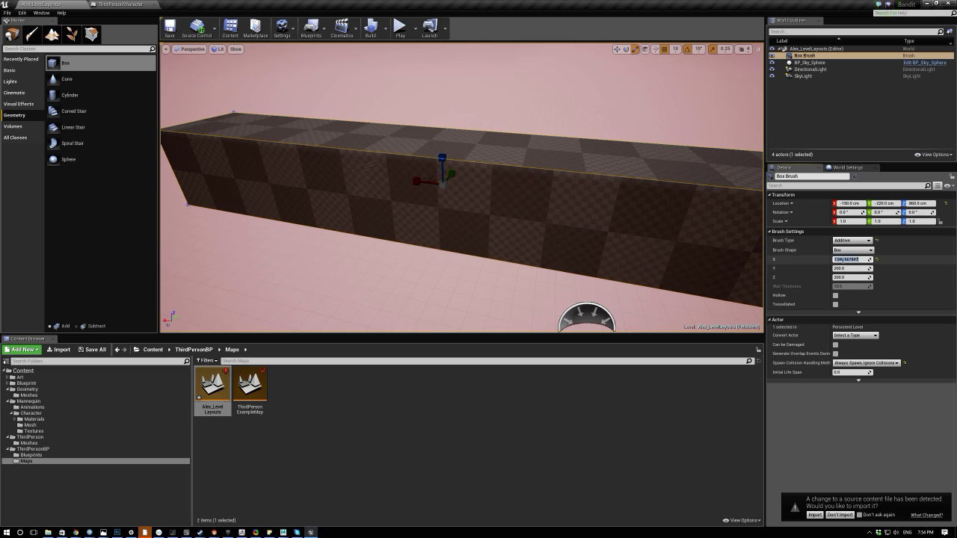
pyautogui.write('00')
pyautogui.press('Tab')
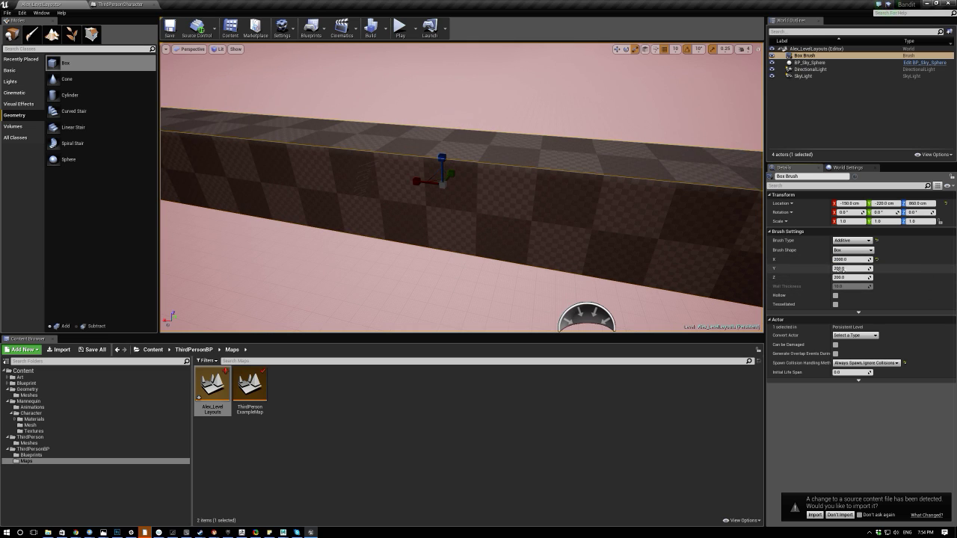
pyautogui.write('50')
pyautogui.press('Return')
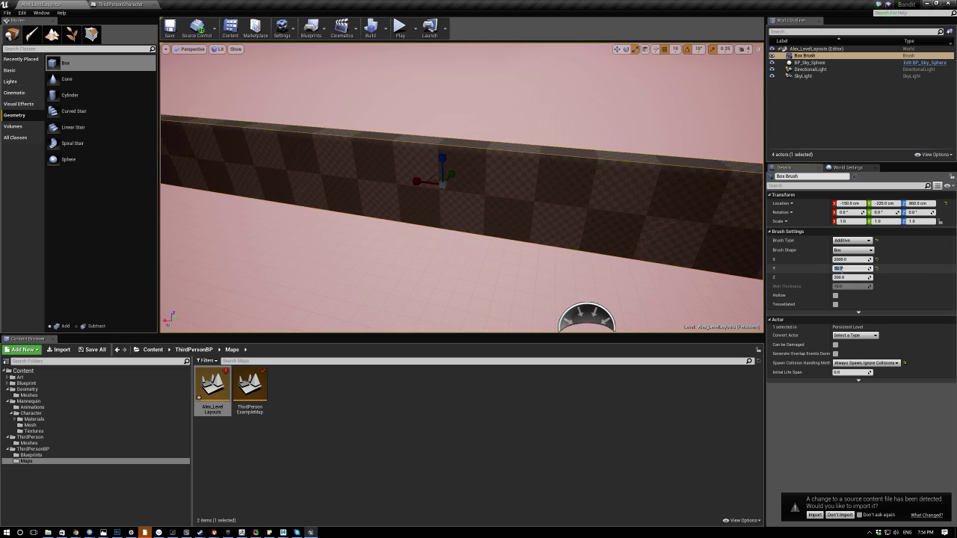
pyautogui.write('5')
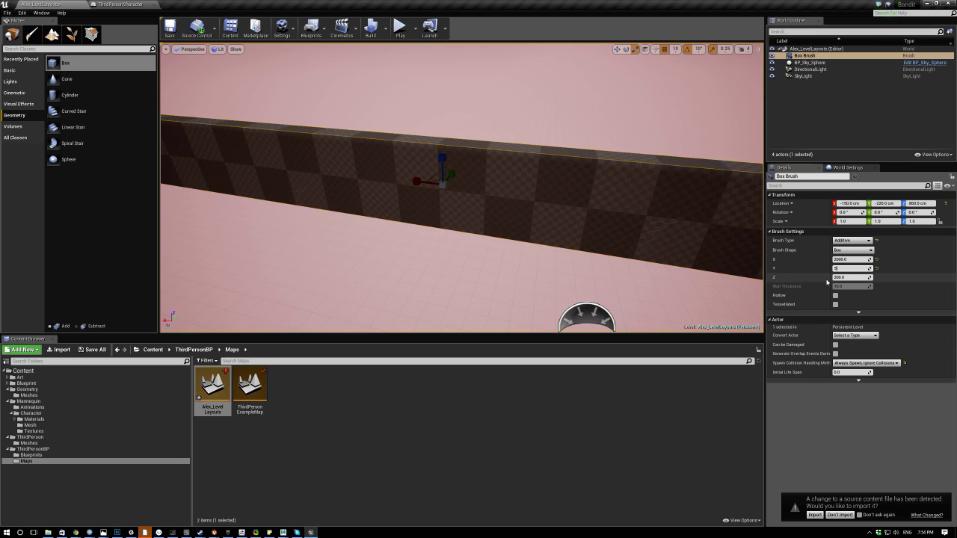
pyautogui.write('00')
pyautogui.press('Return')
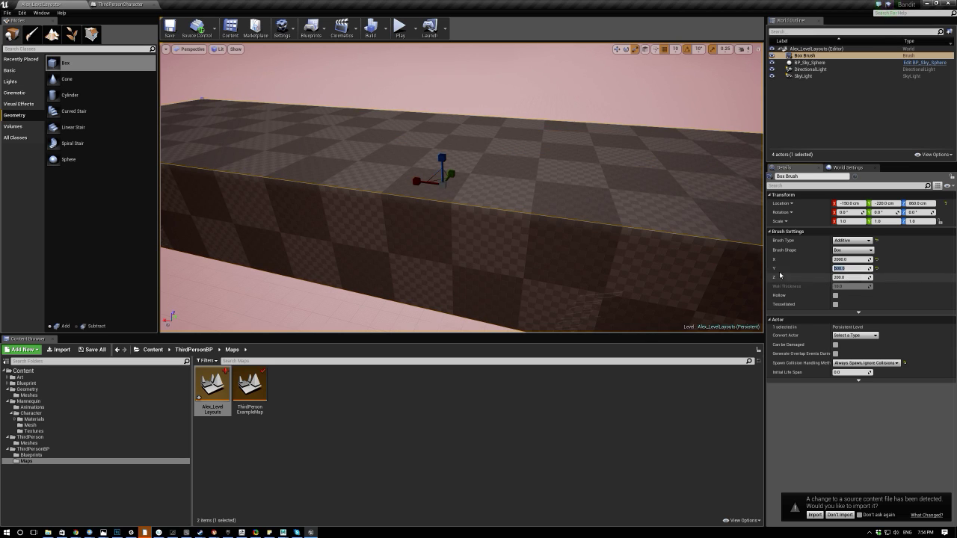
pyautogui.scroll(-6, 492, 164)
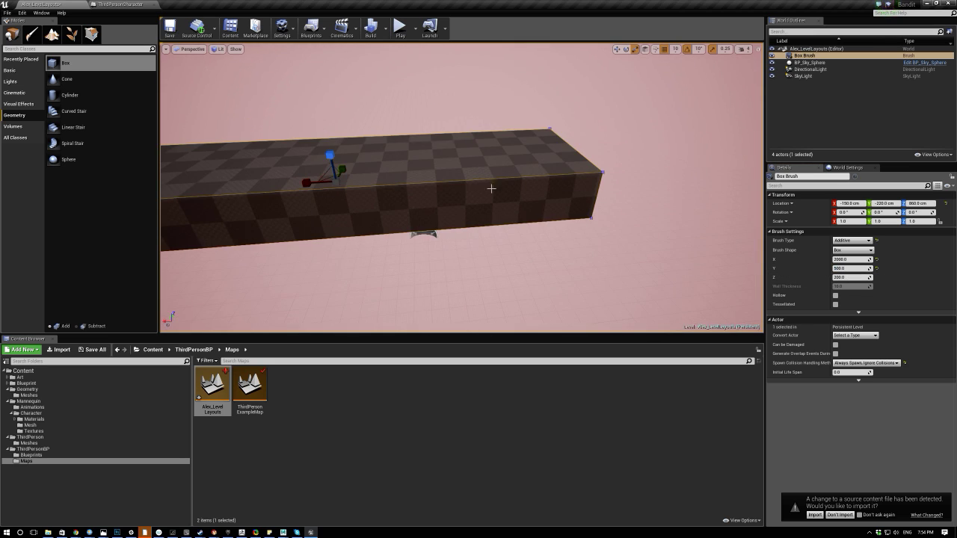
# Lower the long box brush in the level and set its Y size to 1000.
pyautogui.moveTo(329, 155)
pyautogui.mouseDown()
pyautogui.moveTo(342, 207)
pyautogui.moveTo(339, 193)
pyautogui.mouseUp()
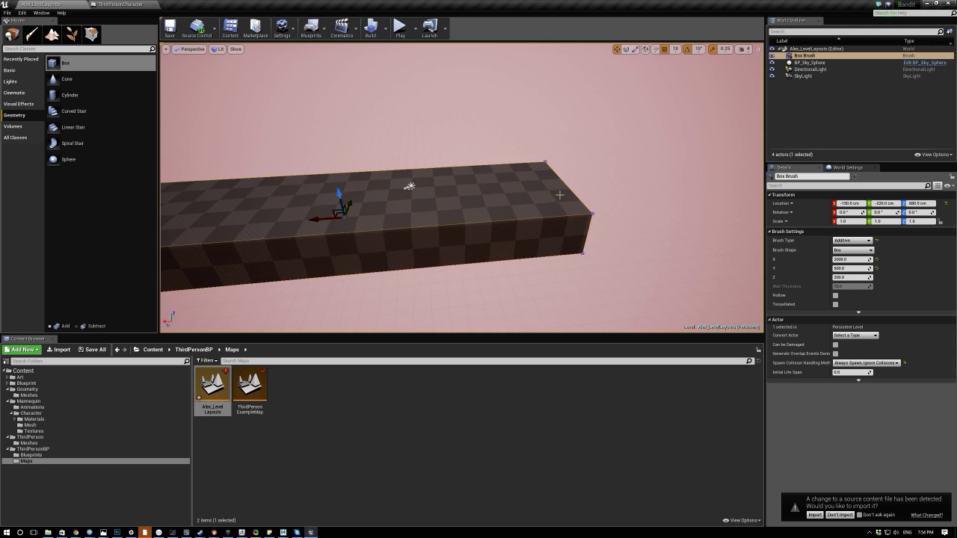
pyautogui.moveTo(562, 196); pyautogui.dragTo(516, 197, button='right')
pyautogui.scroll(3, 561, 213)
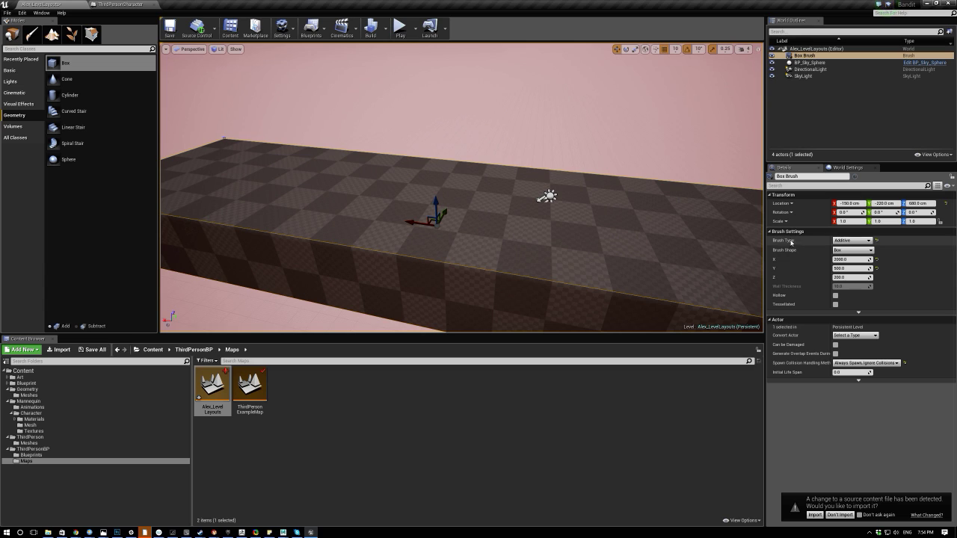
pyautogui.click(843, 267)
pyautogui.write('1000')
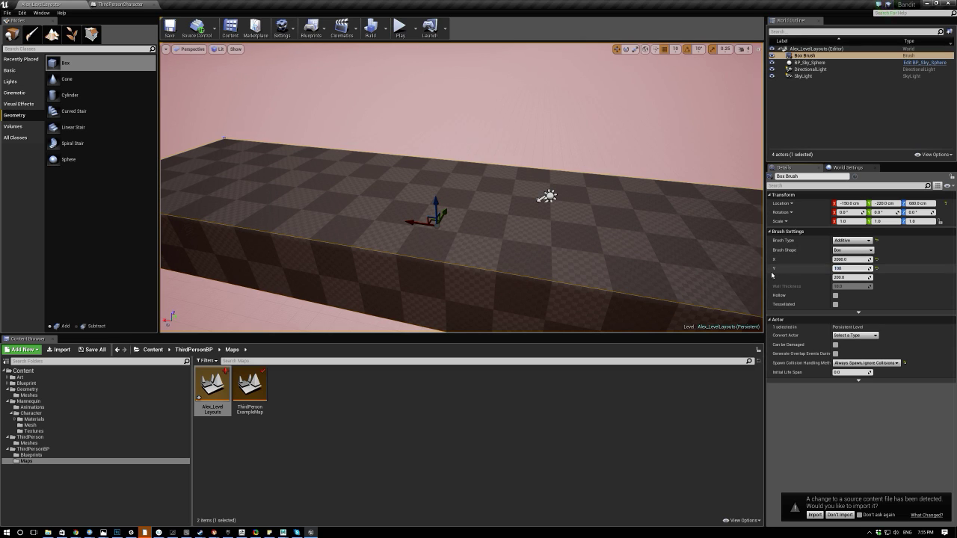
pyautogui.press('Return')
pyautogui.scroll(-2, 460, 184)
pyautogui.moveTo(460, 184); pyautogui.dragTo(490, 203, button='right')
# Flatten the box brush to a Z size of 50 and move it down to serve as the floor.
pyautogui.click(844, 277)
pyautogui.write('50')
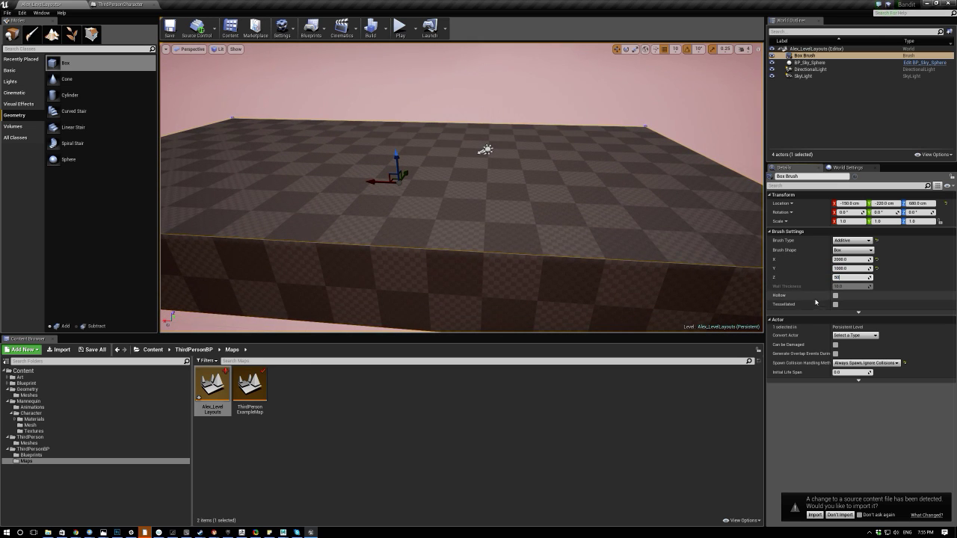
pyautogui.press('Return')
pyautogui.moveTo(398, 164); pyautogui.dragTo(402, 185)
# Try scaling the floor box with the scale gizmo, and undo the scaling.
pyautogui.press('e')
pyautogui.press('r')
pyautogui.moveTo(515, 139); pyautogui.dragTo(590, 118, button='right')
pyautogui.hotkey('ctrl', 'z')
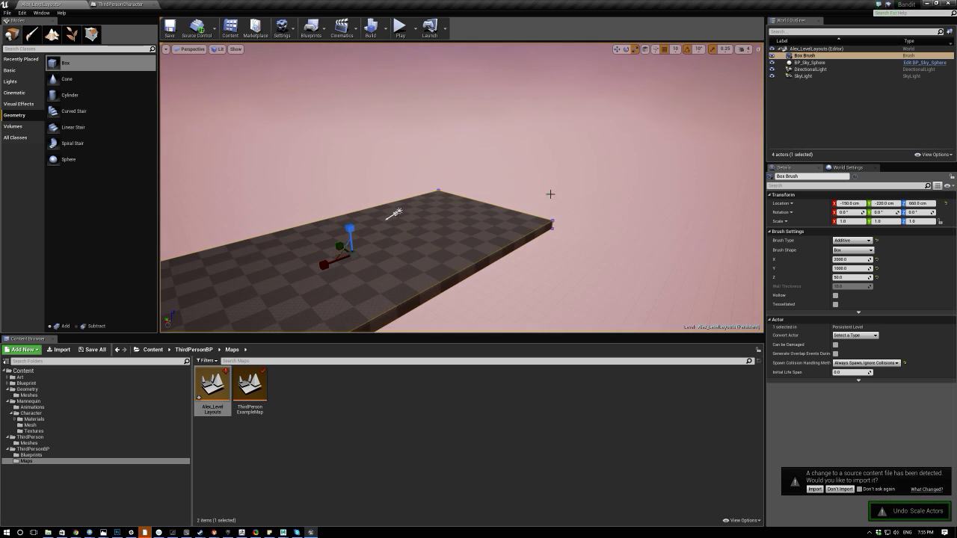
# Duplicate the floor box above itself and slide the copy along Y towards the floor's long edge.
pyautogui.press('f')
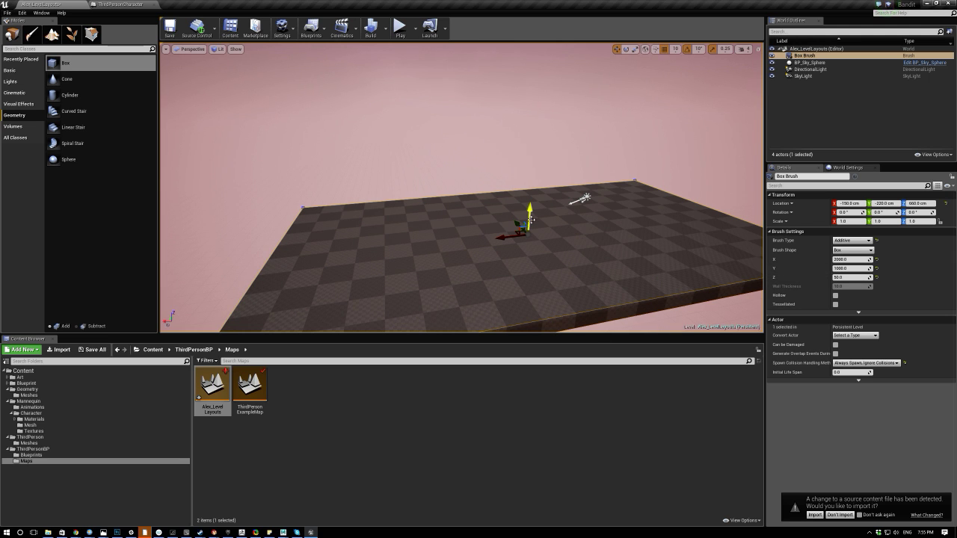
pyautogui.keyDown('alt'); pyautogui.moveTo(530, 213); pyautogui.dragTo(530, 180); pyautogui.keyUp('alt')
pyautogui.moveTo(530, 180); pyautogui.dragTo(500, 175, button='right')
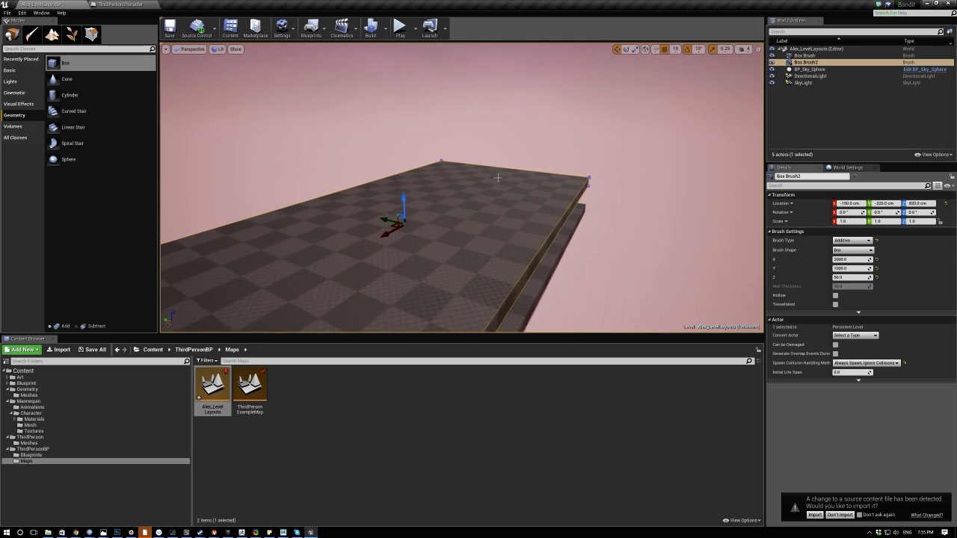
pyautogui.moveTo(263, 196); pyautogui.dragTo(287, 195)
pyautogui.moveTo(287, 195); pyautogui.dragTo(435, 134, button='right')
pyautogui.moveTo(425, 125)
pyautogui.mouseDown()
pyautogui.moveTo(425, 154)
pyautogui.moveTo(385, 161)
pyautogui.mouseUp()
# Set the duplicated box's Z size to 200 and lower it to a Z location of 790 cm.
pyautogui.click(837, 277)
pyautogui.write('200')
pyautogui.press('Return')
pyautogui.moveTo(566, 131); pyautogui.dragTo(585, 109, button='right')
pyautogui.moveTo(502, 99); pyautogui.dragTo(494, 129)
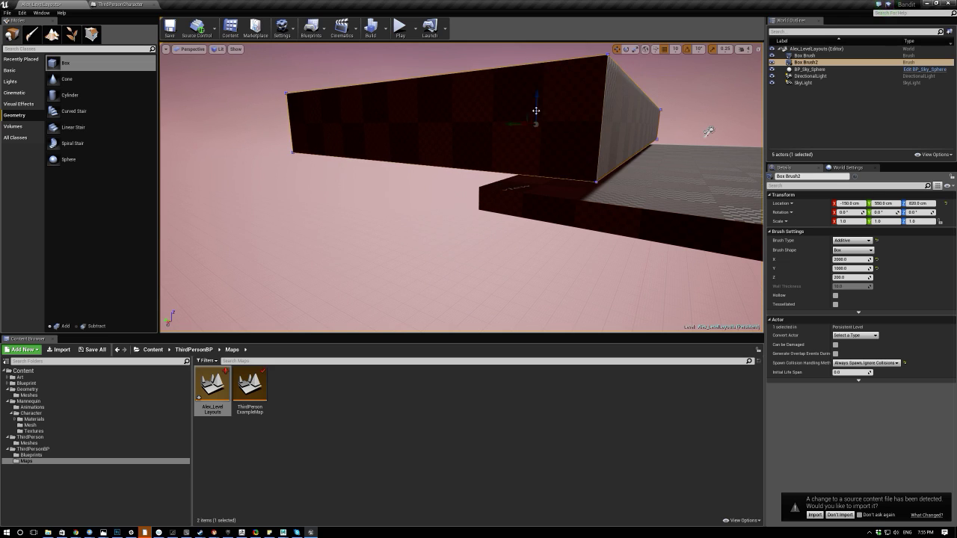
pyautogui.moveTo(539, 101); pyautogui.dragTo(536, 113)
# Set the position snap size to 5 and lower the raised box slightly along Z to meet the floor.
pyautogui.moveTo(512, 164)
pyautogui.mouseDown(button='right')
pyautogui.moveTo(524, 155)
pyautogui.moveTo(508, 162)
pyautogui.mouseUp(button='right')
pyautogui.press('w')
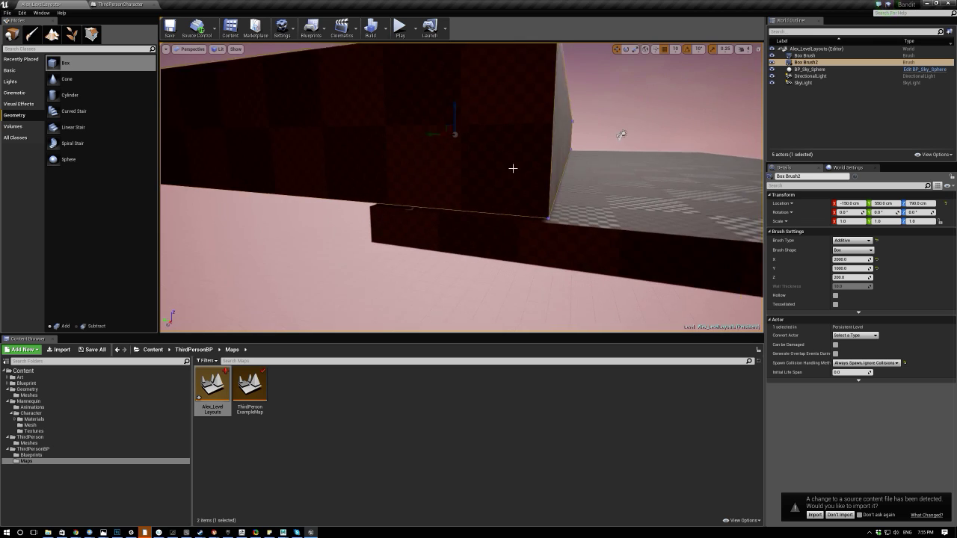
pyautogui.click(523, 241)
pyautogui.click(517, 122)
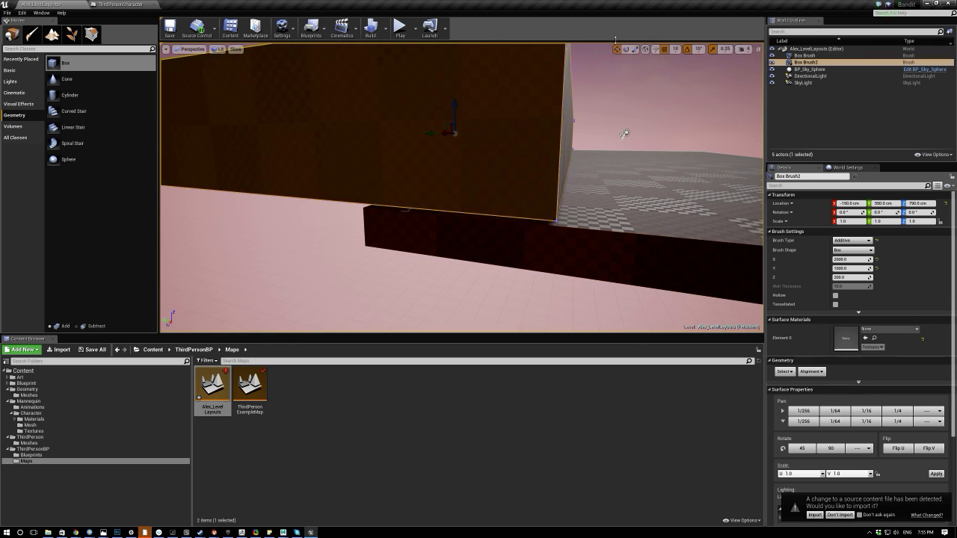
pyautogui.click(674, 49)
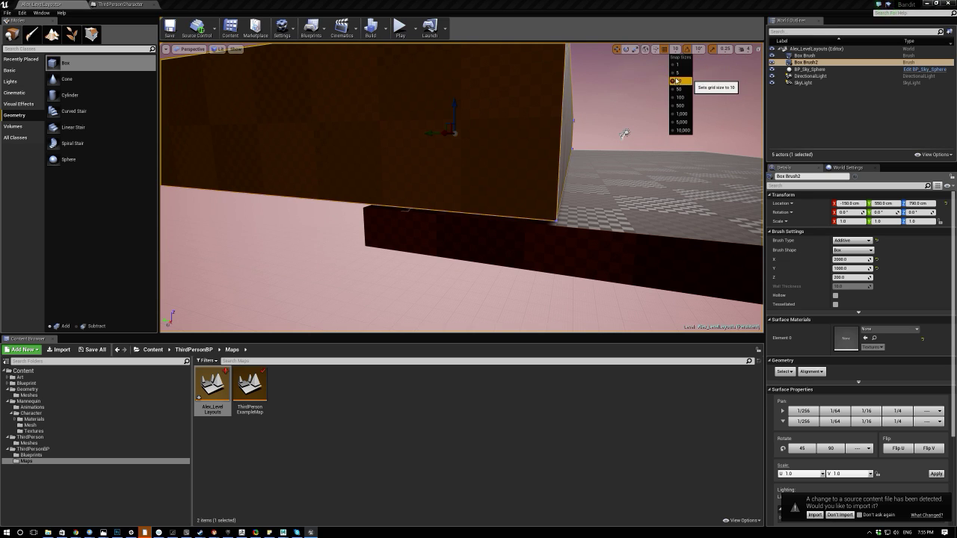
pyautogui.click(677, 72)
pyautogui.moveTo(451, 111); pyautogui.dragTo(456, 118)
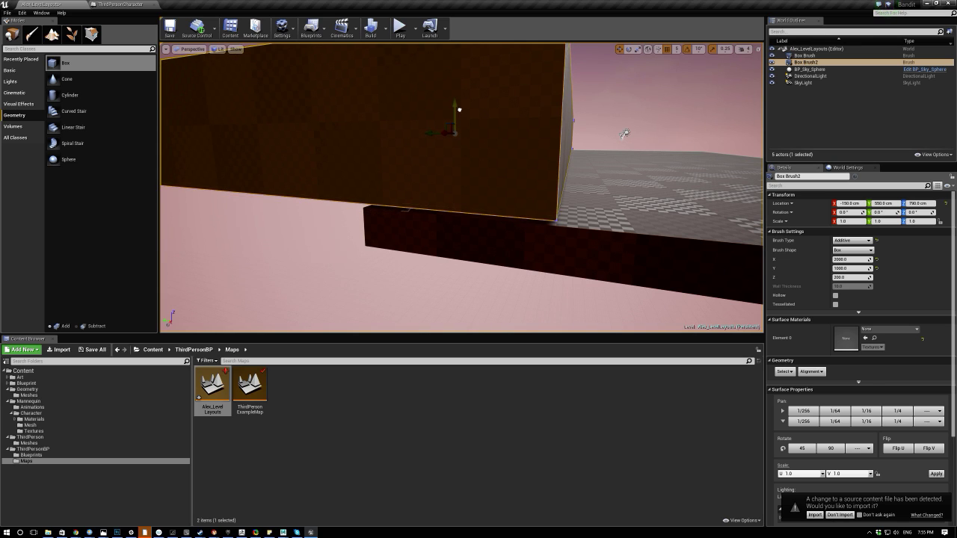
pyautogui.moveTo(466, 143)
pyautogui.mouseDown(button='right')
pyautogui.moveTo(450, 169)
pyautogui.moveTo(476, 167)
pyautogui.mouseUp(button='right')
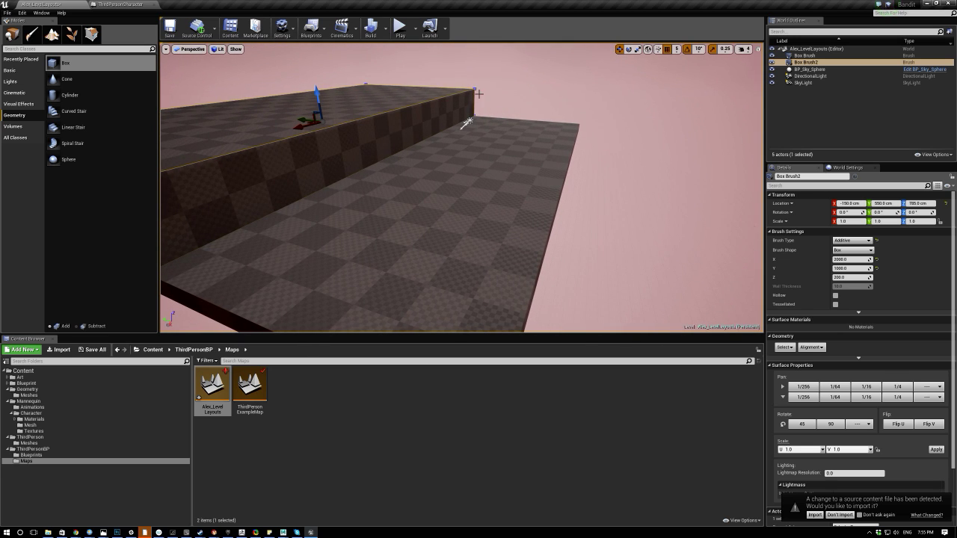
# Set the position snap size to 100 and select the raised box's side face above the floor.
pyautogui.click(676, 49)
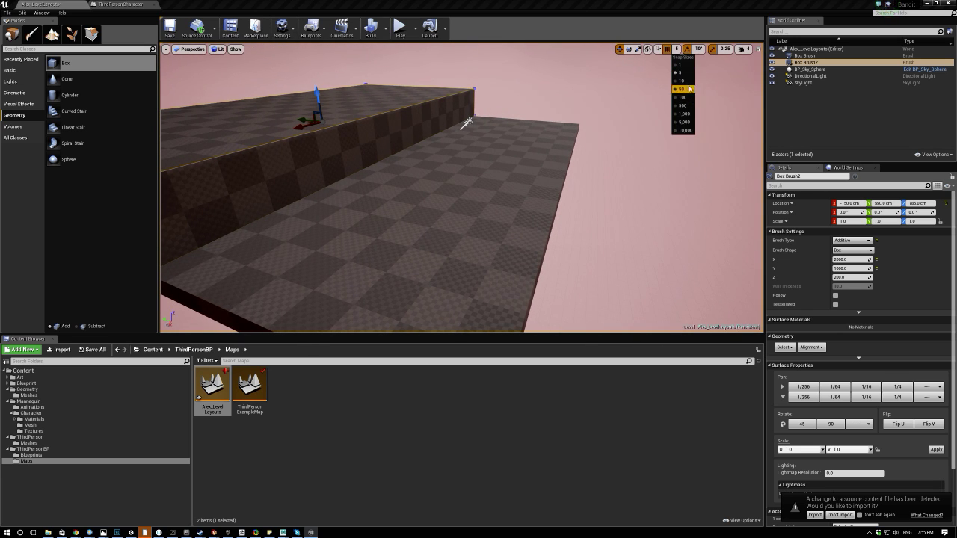
pyautogui.click(682, 98)
pyautogui.moveTo(619, 97); pyautogui.dragTo(509, 144, button='right')
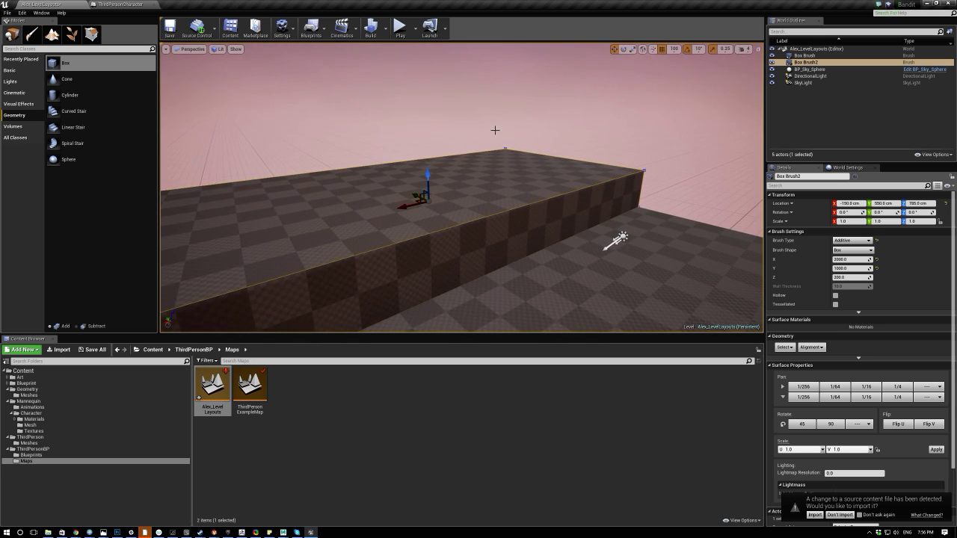
pyautogui.moveTo(441, 123); pyautogui.dragTo(538, 221, button='right')
pyautogui.click(416, 199)
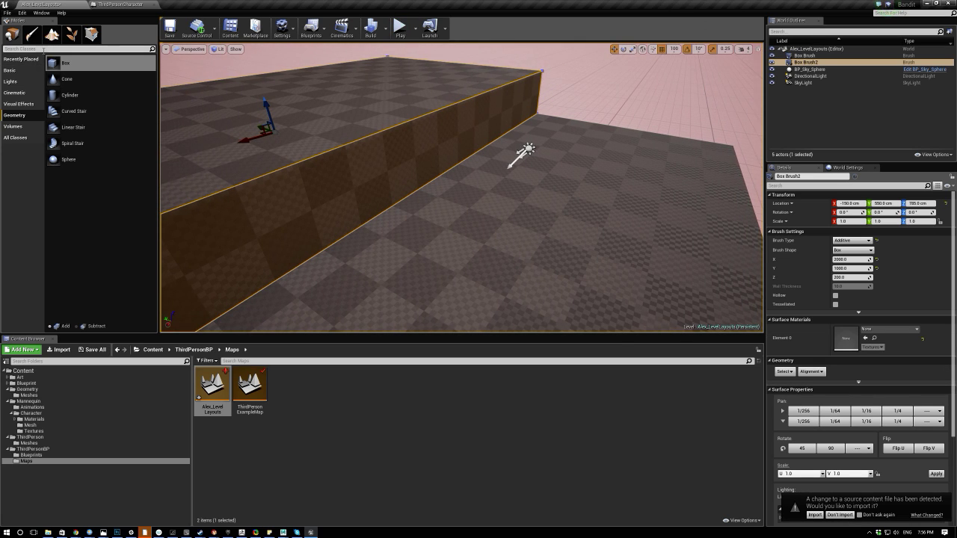
# Find the Player Start actor and place it on the floor in front of the raised box.
pyautogui.click(71, 49)
pyautogui.write('playe')
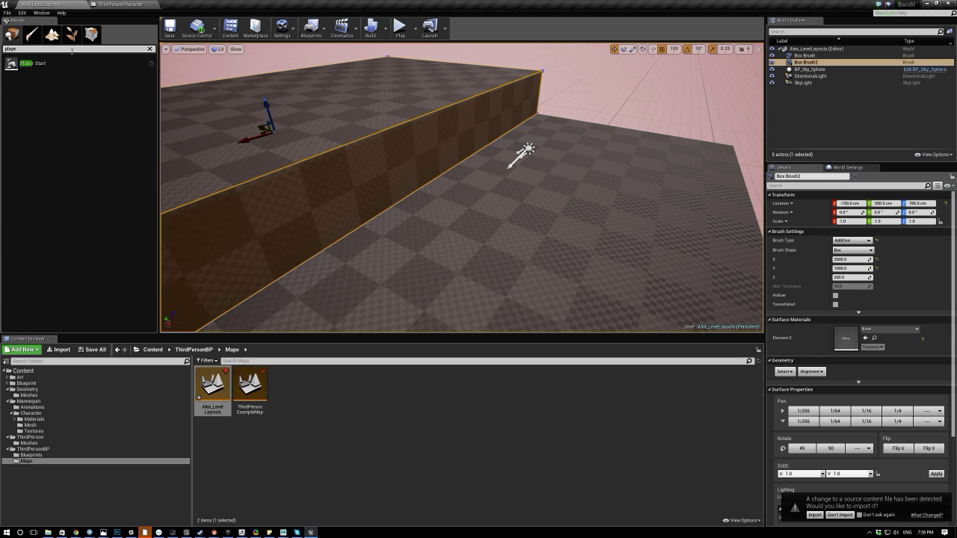
pyautogui.moveTo(30, 63); pyautogui.dragTo(516, 213)
pyautogui.moveTo(507, 214); pyautogui.dragTo(433, 172, button='right')
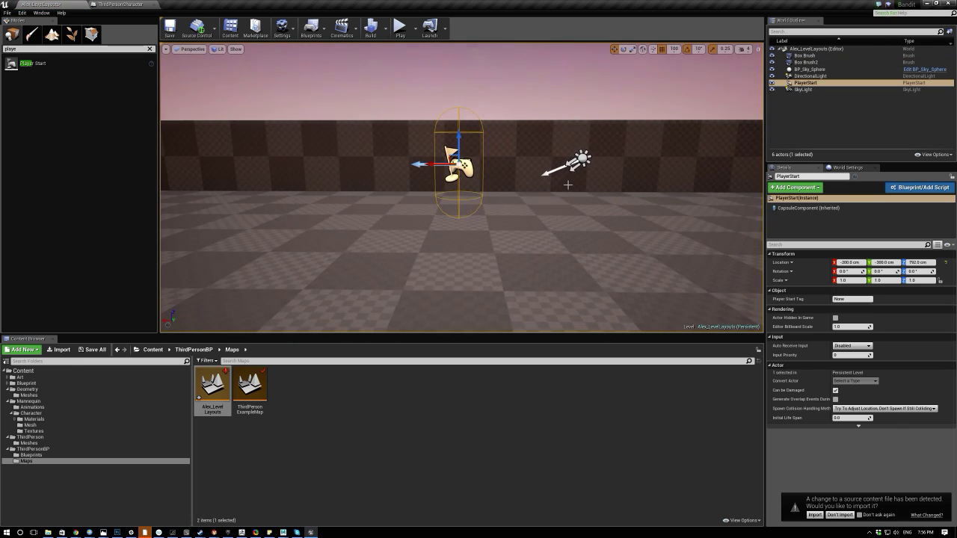
# Play-test the level by running the raccoon across the floor and jumping up onto the raised box, and end the session.
pyautogui.click(409, 34)
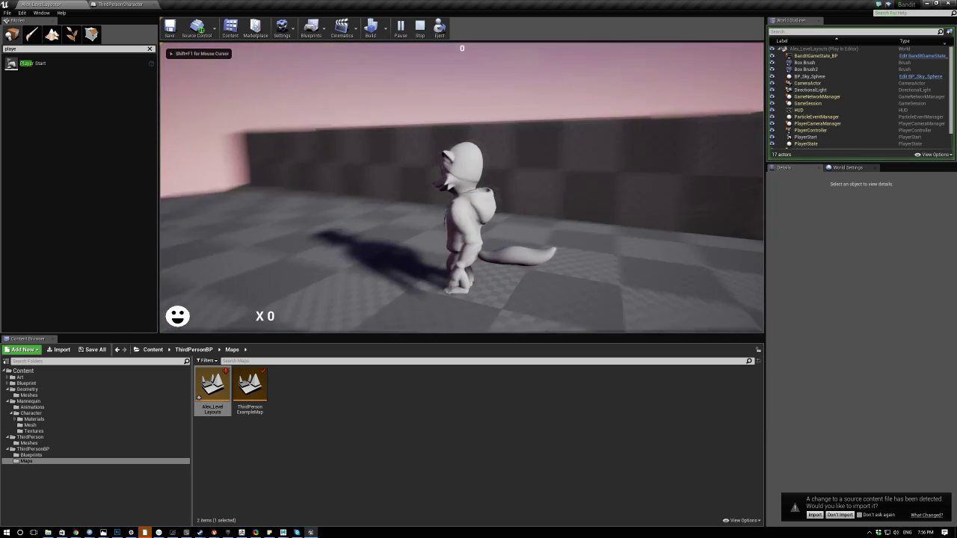
pyautogui.press('w')
pyautogui.press('space')
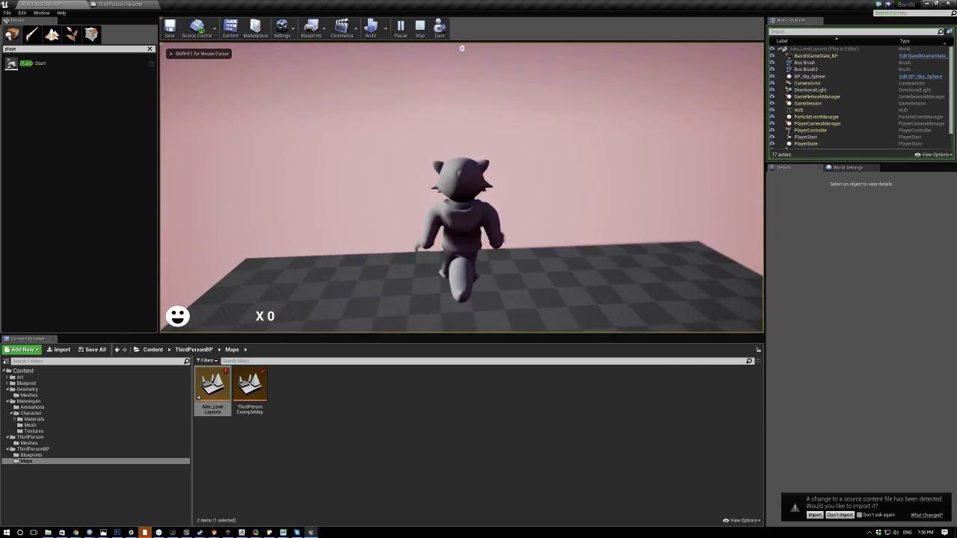
pyautogui.press('space')
pyautogui.press('a')
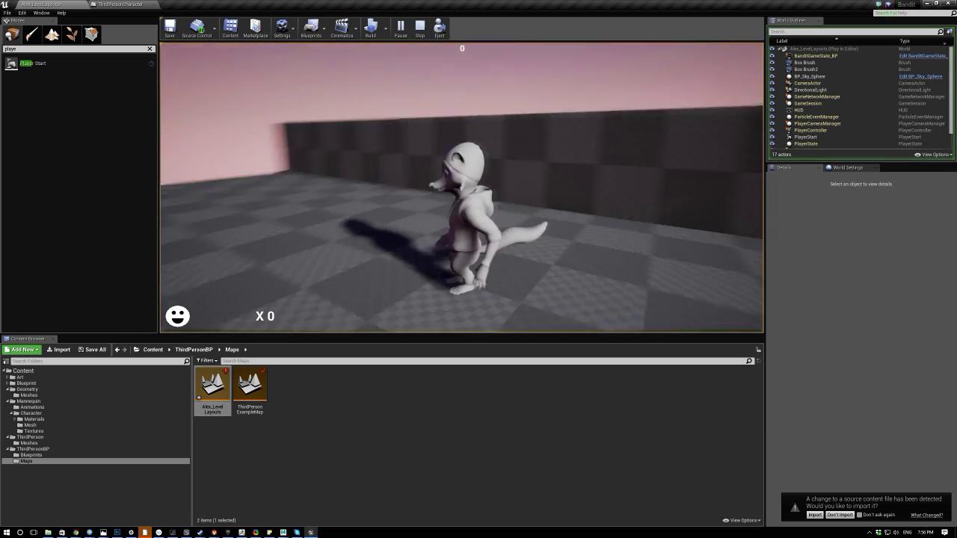
pyautogui.press('a')
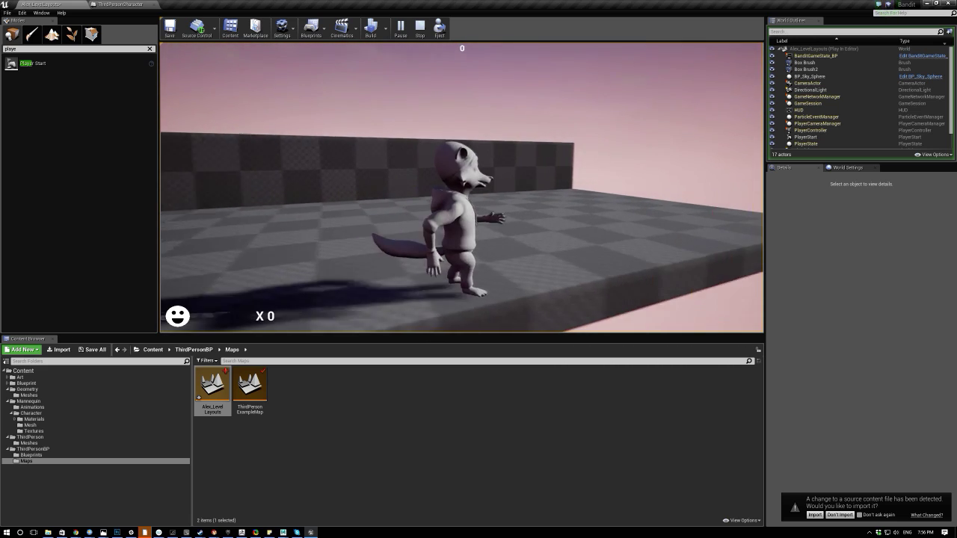
pyautogui.press('w')
pyautogui.press('w')
pyautogui.press('space')
pyautogui.press('space')
pyautogui.press('w')
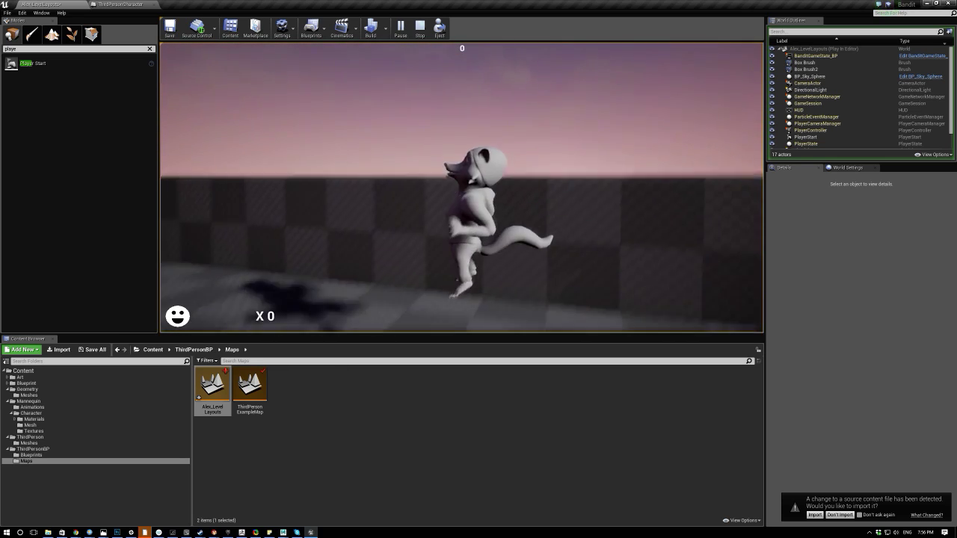
pyautogui.press('space')
pyautogui.press('space')
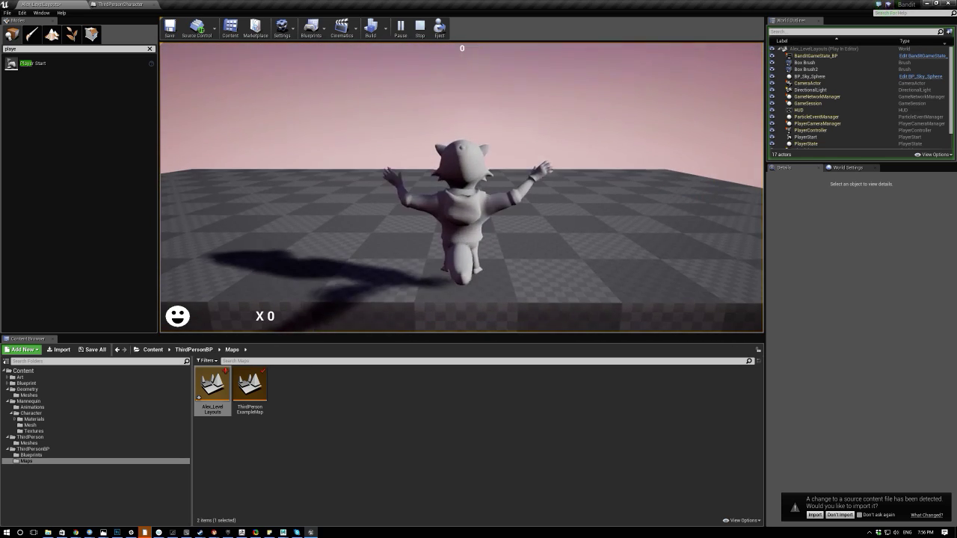
pyautogui.press('w')
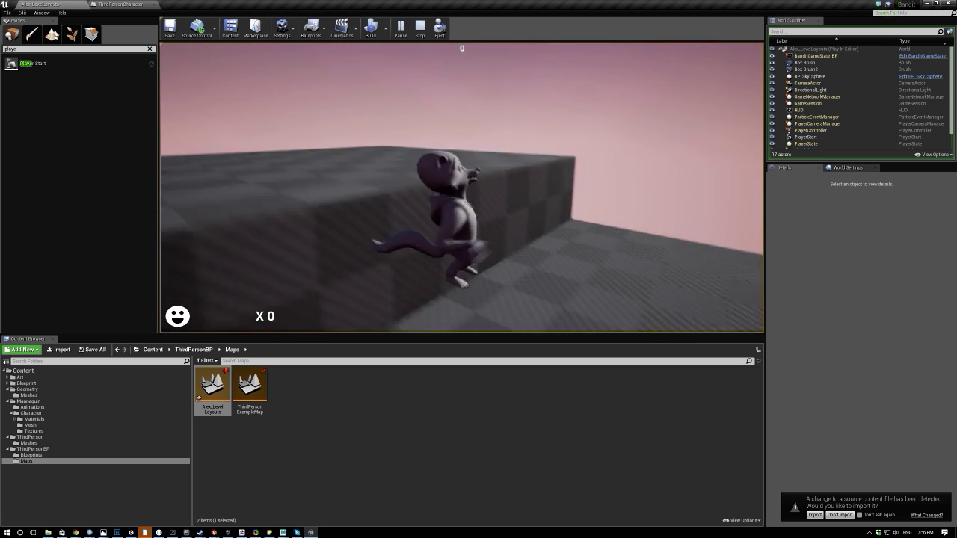
pyautogui.press('space')
pyautogui.press('w')
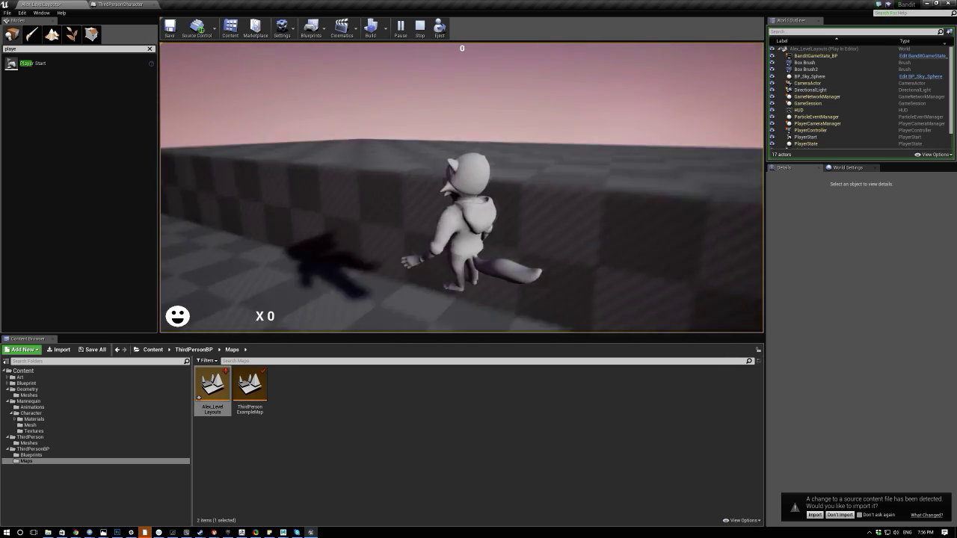
pyautogui.press('space')
pyautogui.press('Escape')
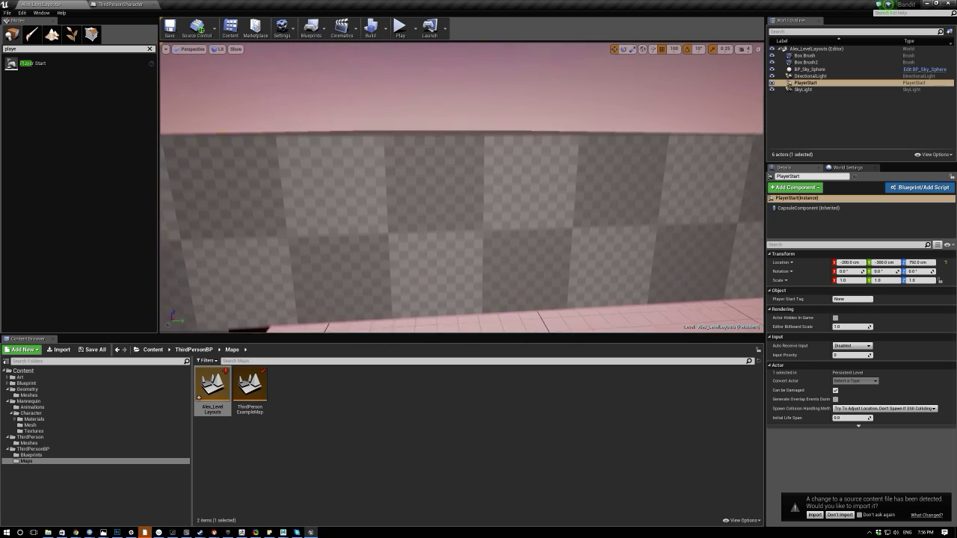
# Select the raised box and play-test again, repeatedly jumping the raccoon between floor and box to judge its height, and stop playing.
pyautogui.click(739, 286)
pyautogui.press('s')
pyautogui.moveTo(739, 286); pyautogui.dragTo(738, 286, button='right')
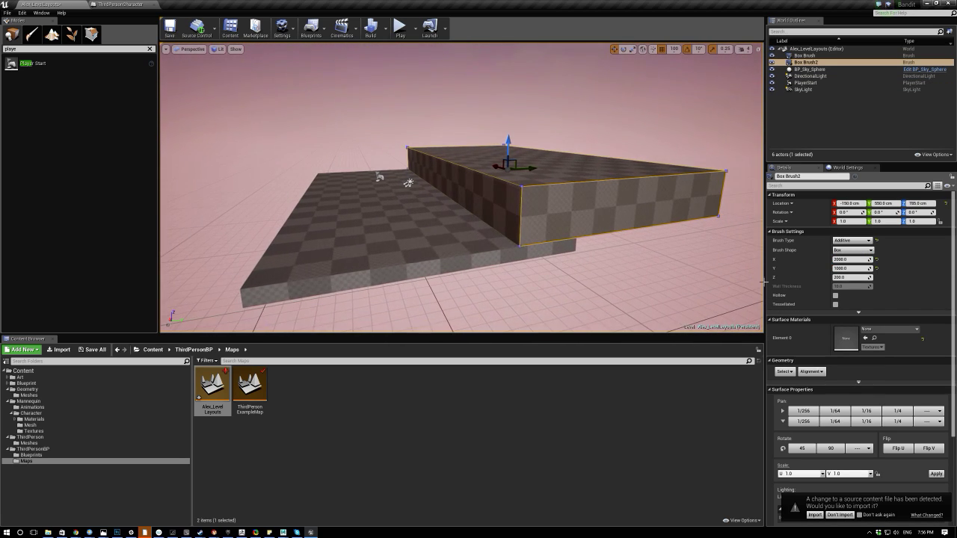
pyautogui.click(400, 34)
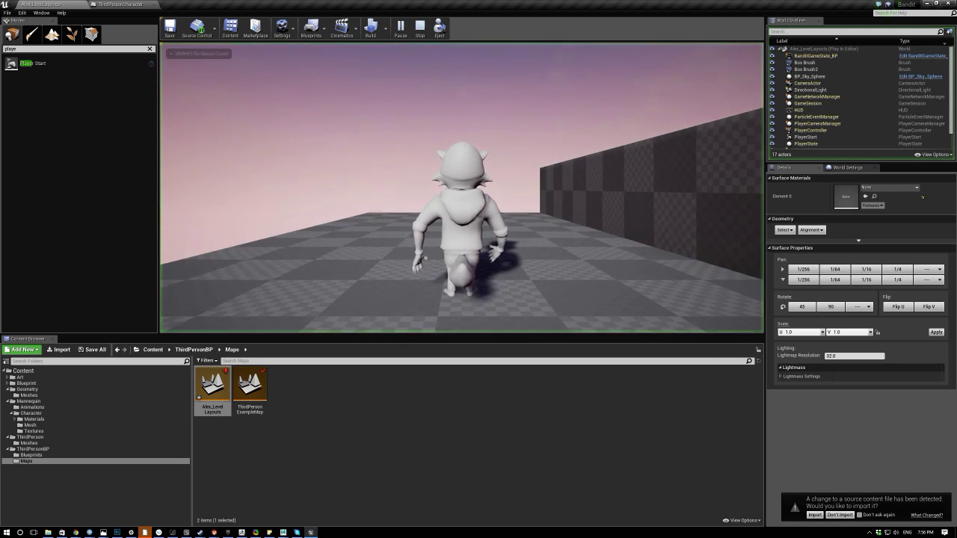
pyautogui.press('space')
pyautogui.press('space')
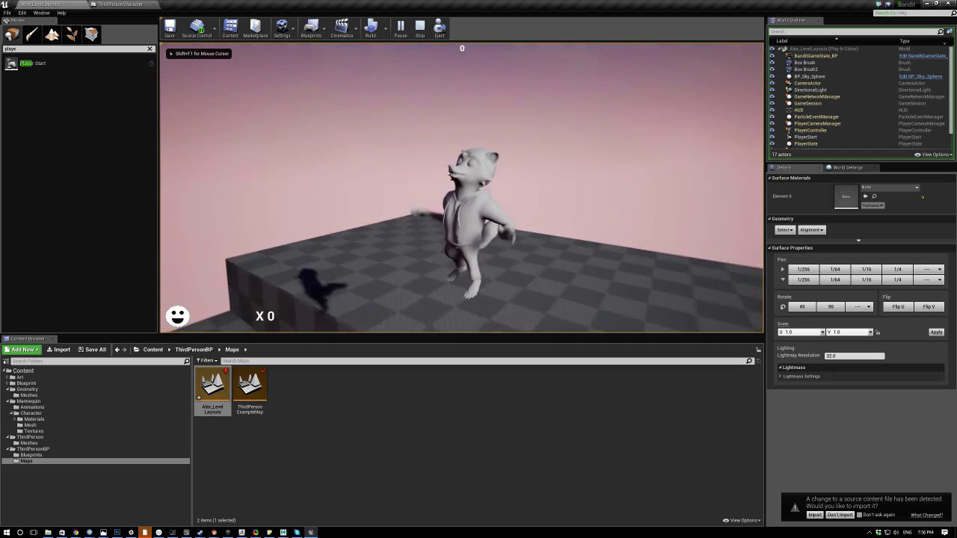
pyautogui.press('w')
pyautogui.press('space')
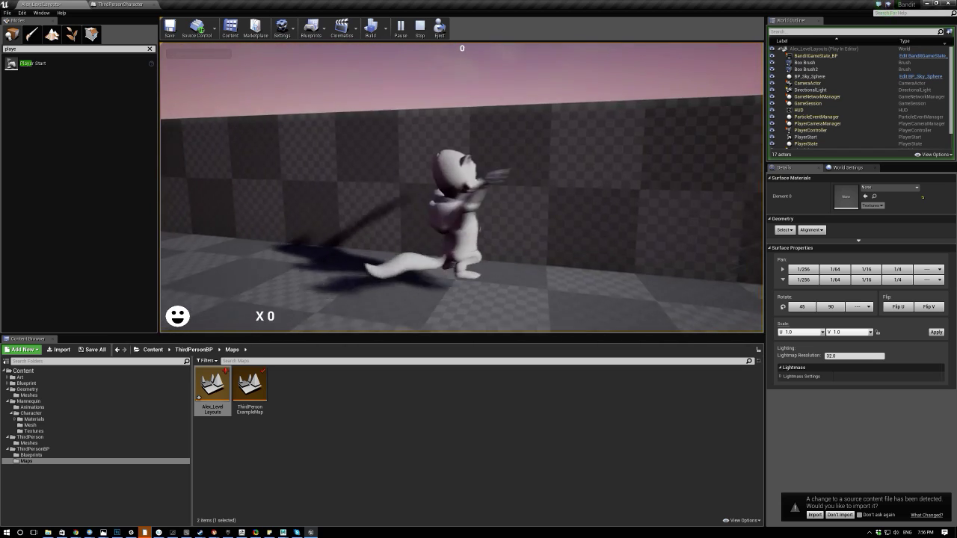
pyautogui.press('space')
pyautogui.press('w')
pyautogui.press('s')
pyautogui.press('space')
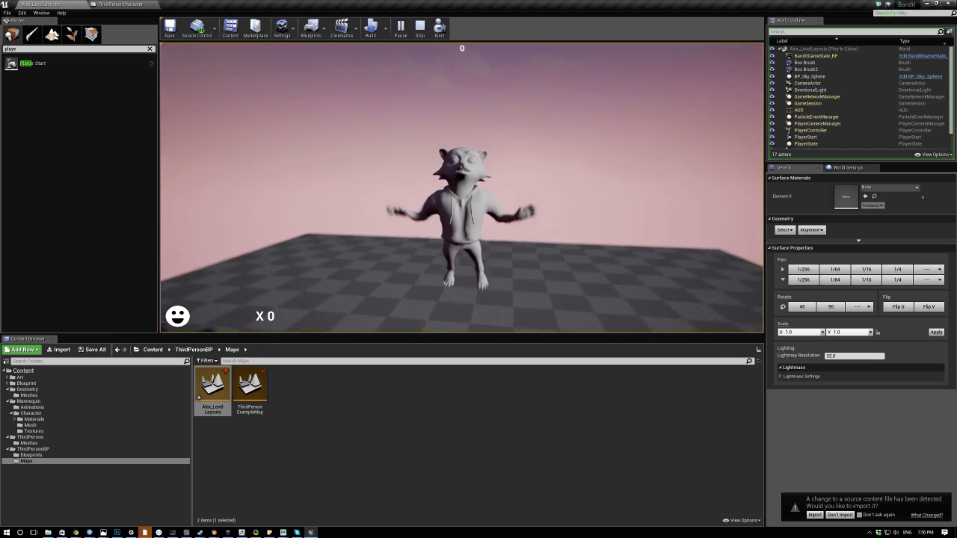
pyautogui.press('w')
pyautogui.press('space')
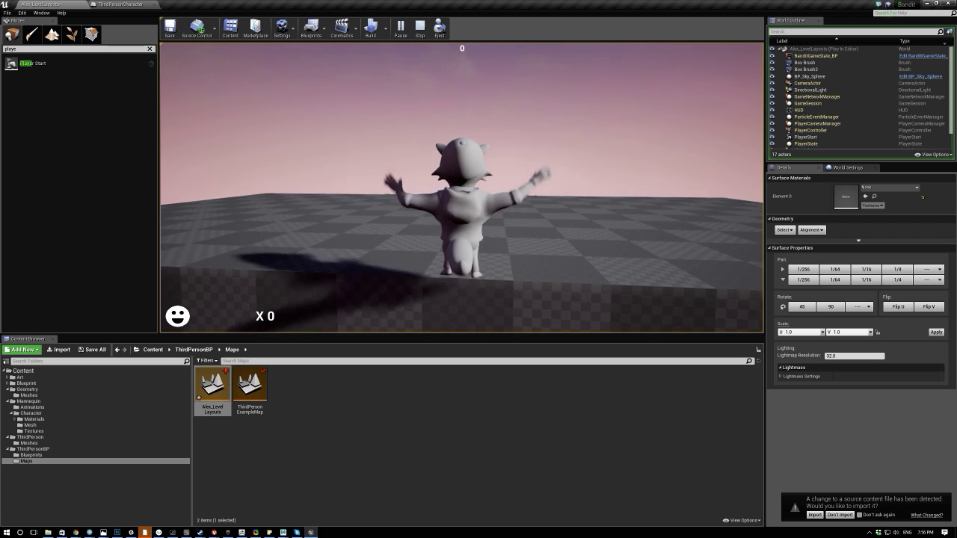
pyautogui.press('space')
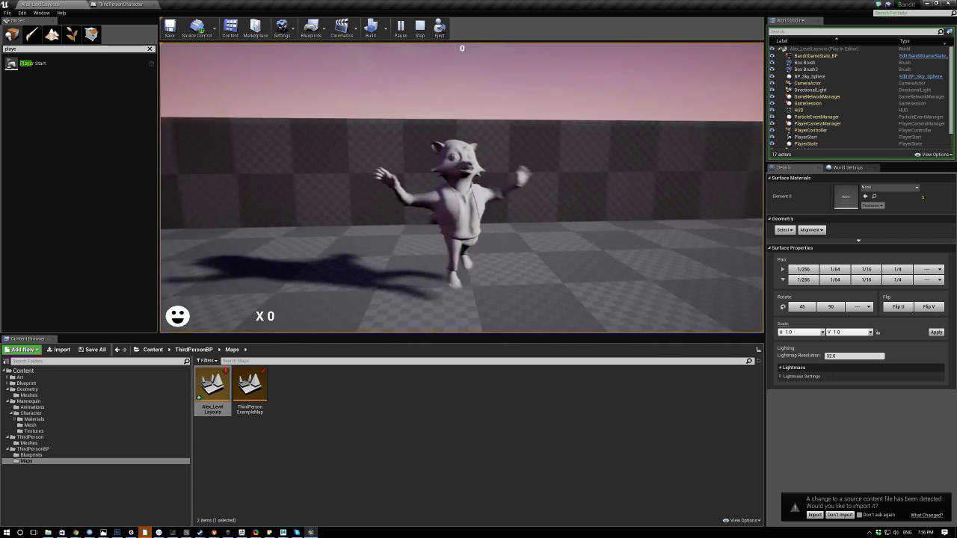
pyautogui.press('w')
pyautogui.press('a')
pyautogui.press('w')
pyautogui.press('space')
pyautogui.press('space')
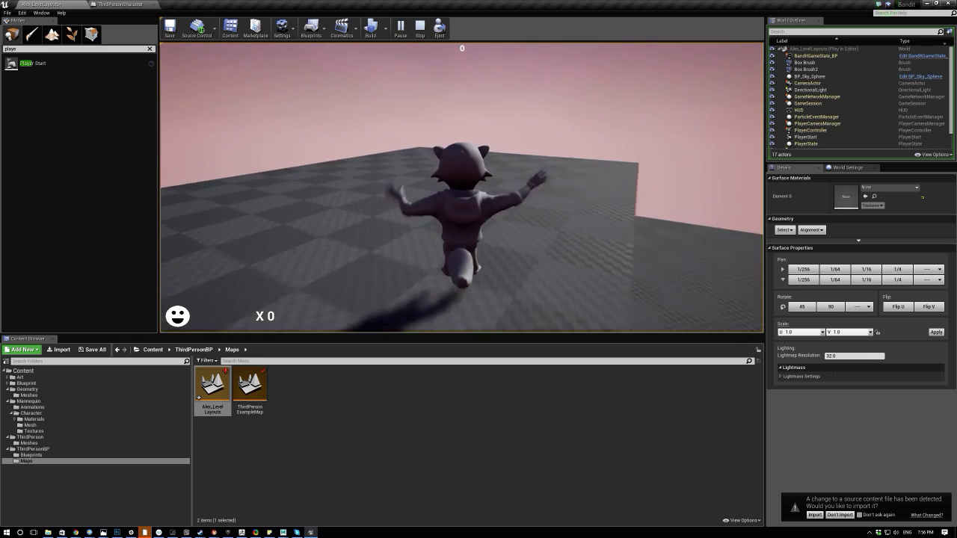
pyautogui.press('d')
pyautogui.press('a')
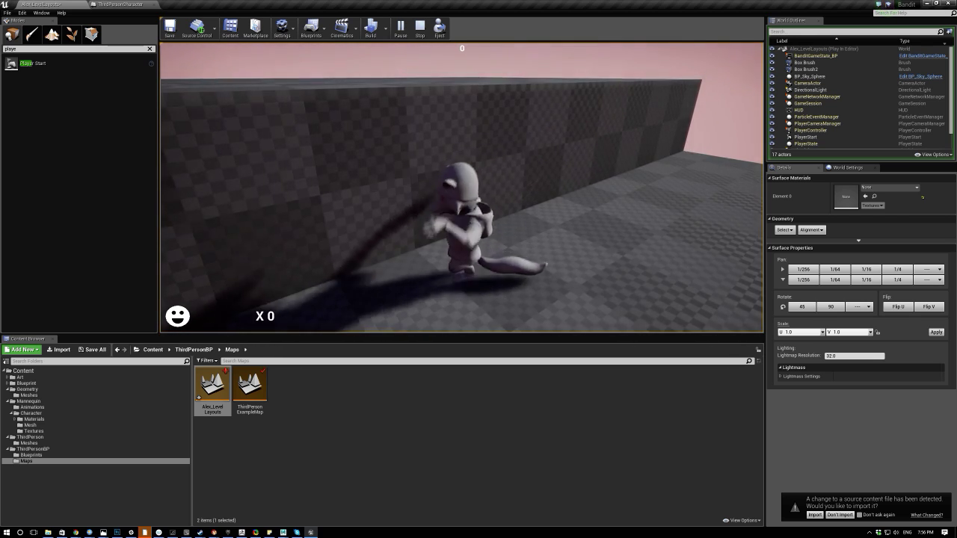
pyautogui.press('s')
pyautogui.press('d')
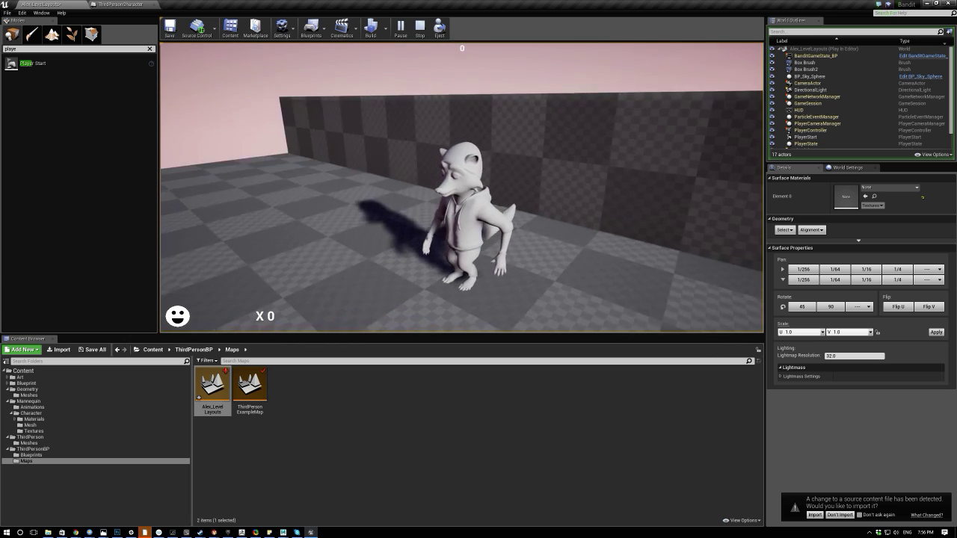
pyautogui.press('space')
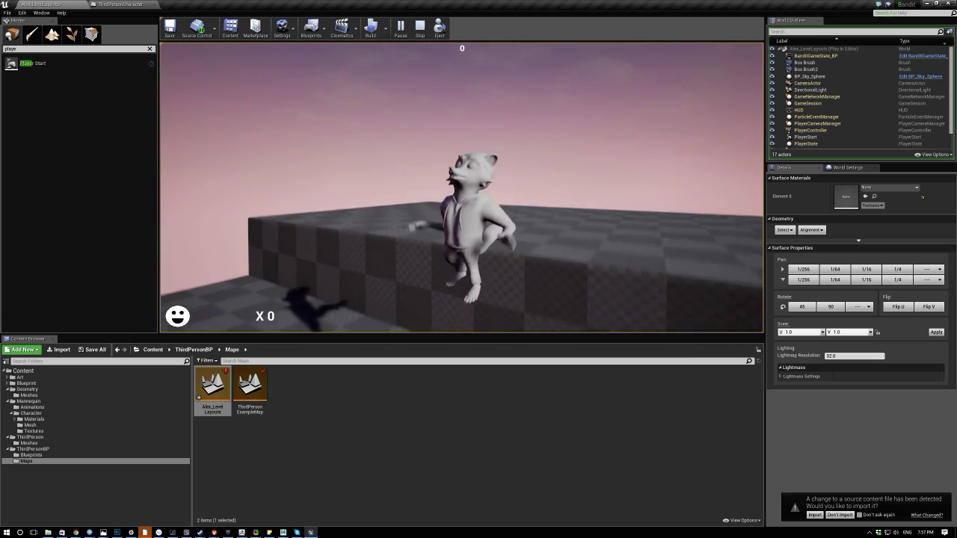
pyautogui.press('space')
pyautogui.press('w')
pyautogui.press('space')
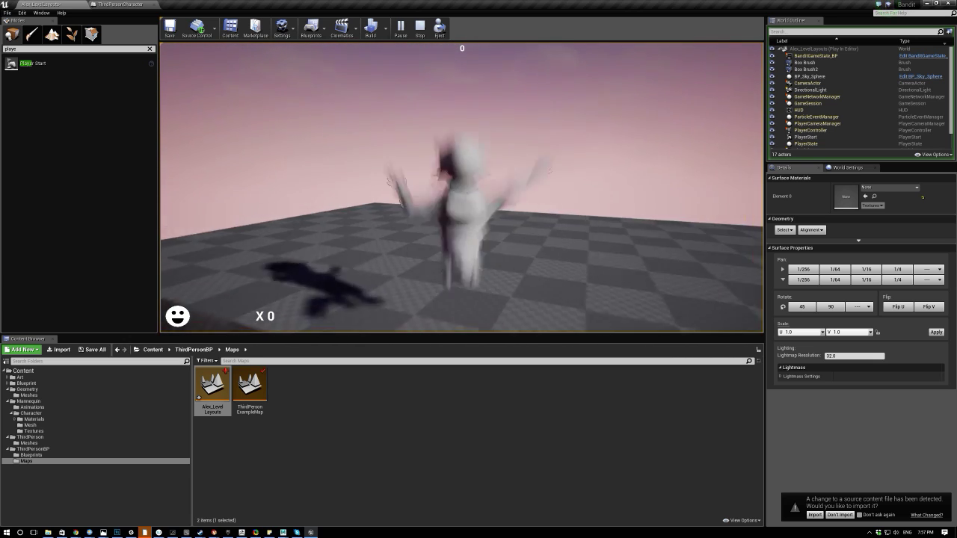
pyautogui.press('w')
pyautogui.press('space')
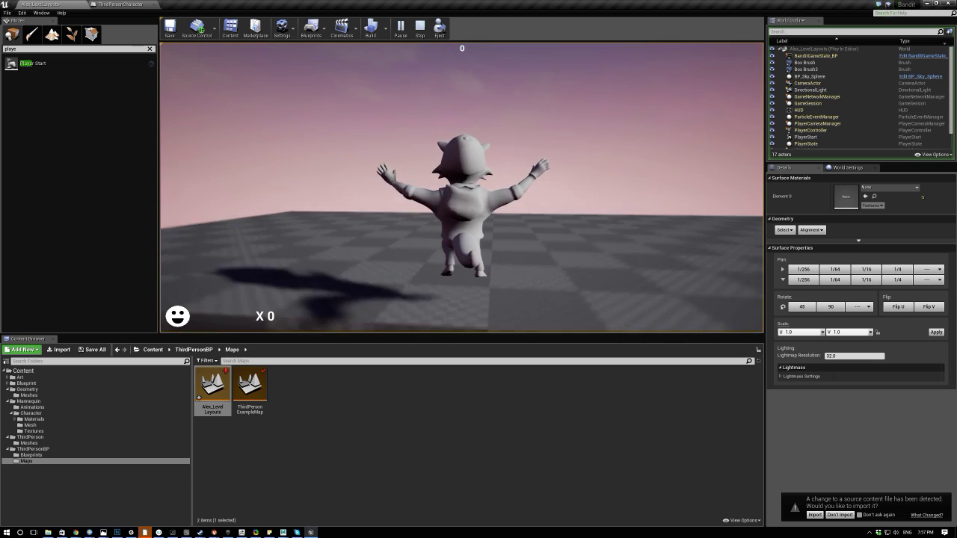
pyautogui.press('w')
pyautogui.press('space')
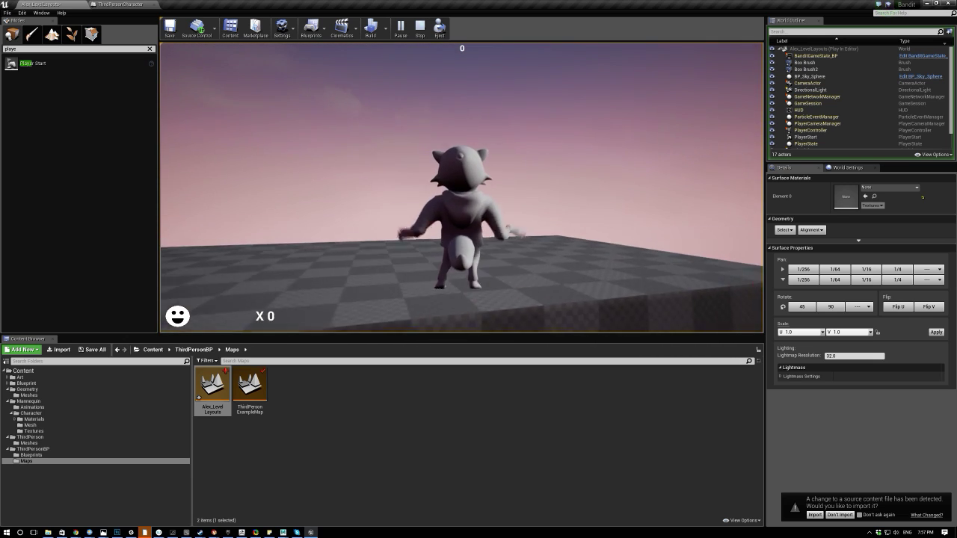
pyautogui.press('a')
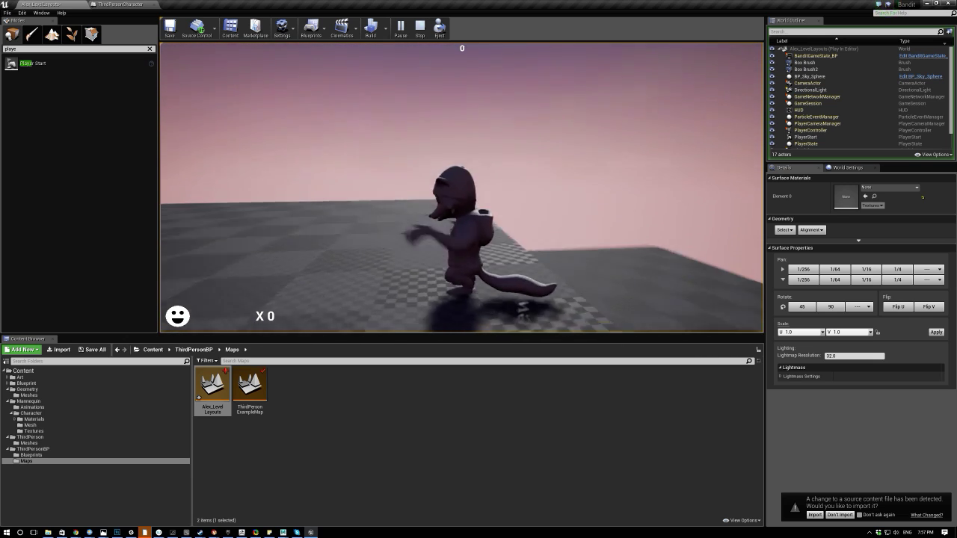
pyautogui.press('Escape')
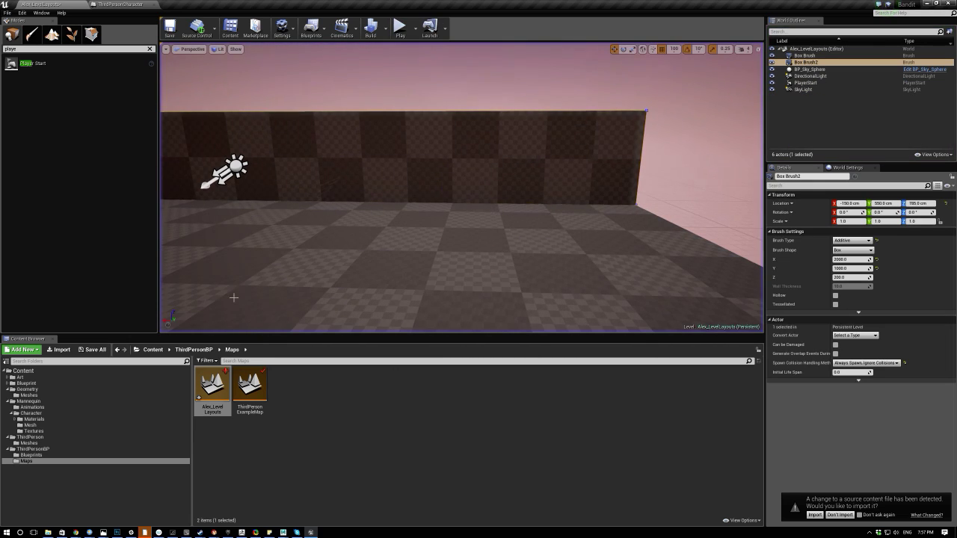
# Increase the raised box brush's Z size to 300 and select the floor brush in front of it.
pyautogui.press('f')
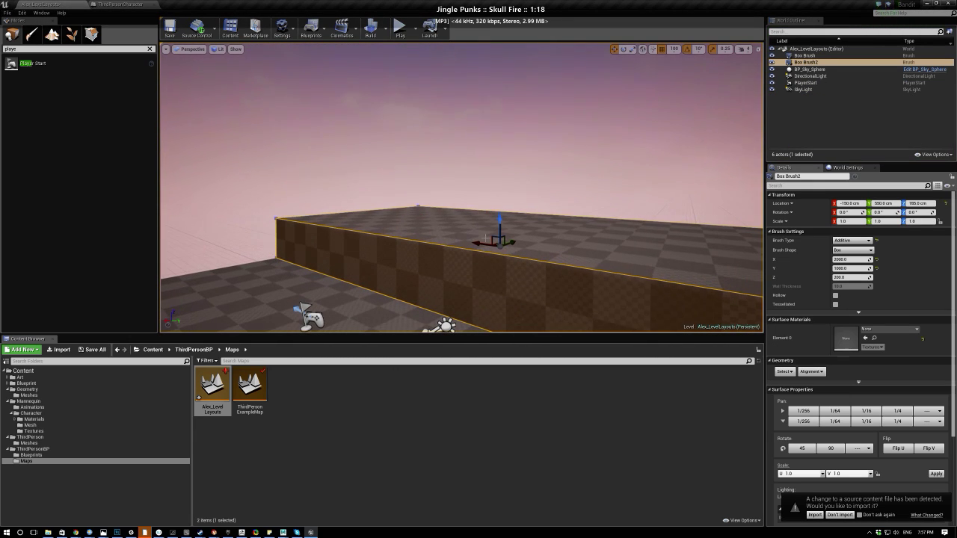
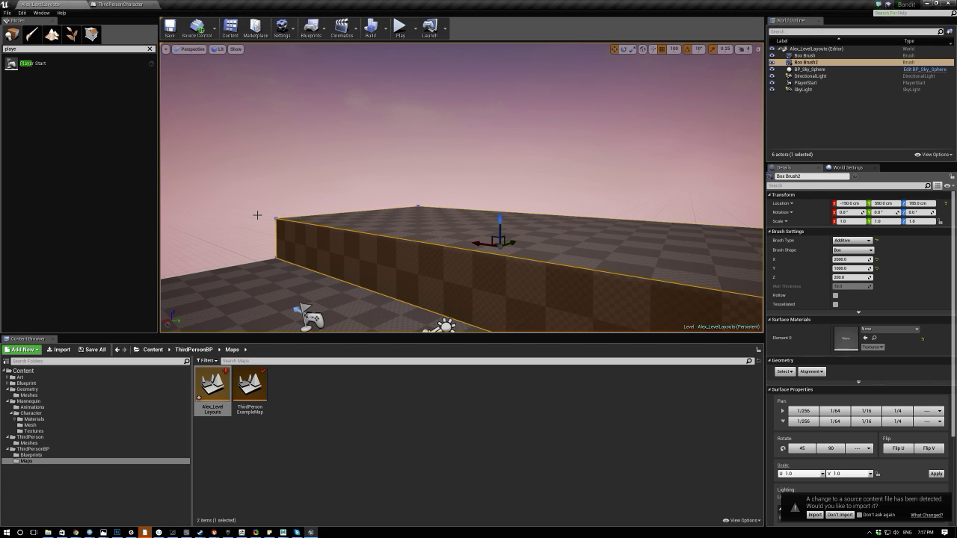
pyautogui.press('s')
pyautogui.moveTo(355, 168)
pyautogui.mouseDown(button='right')
pyautogui.moveTo(392, 209)
pyautogui.moveTo(400, 243)
pyautogui.mouseUp(button='right')
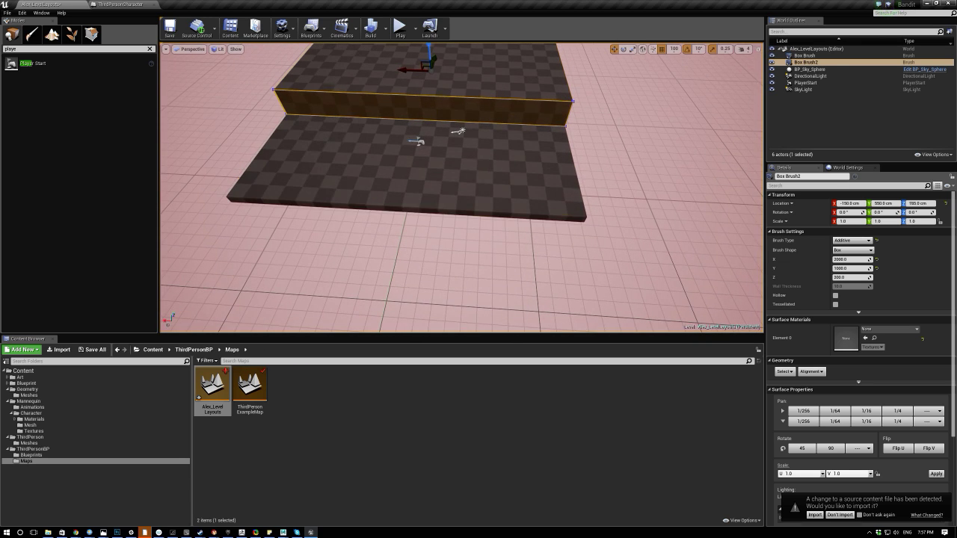
pyautogui.click(358, 147)
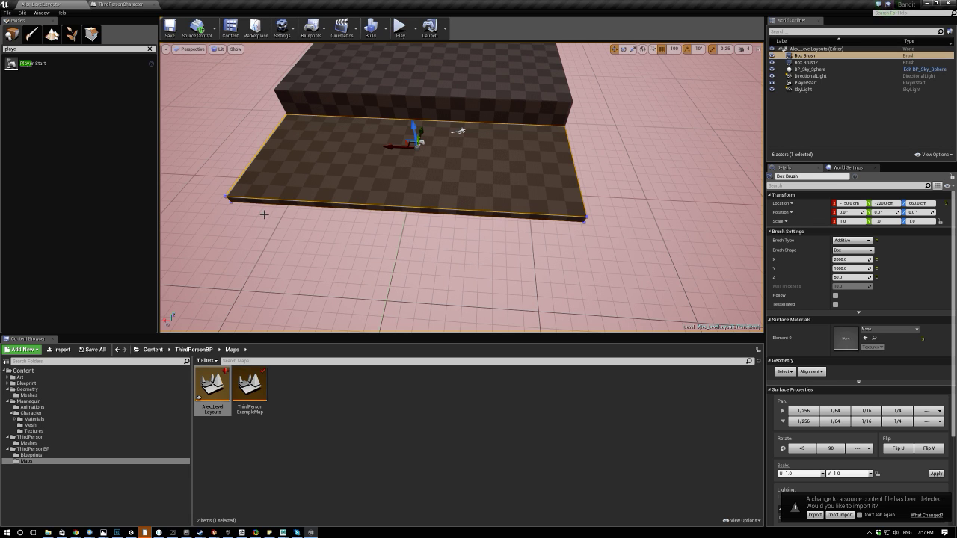
# Play-test the taller box by running the raccoon along its wall and jumping up onto it several times, and end the session.
pyautogui.click(399, 30)
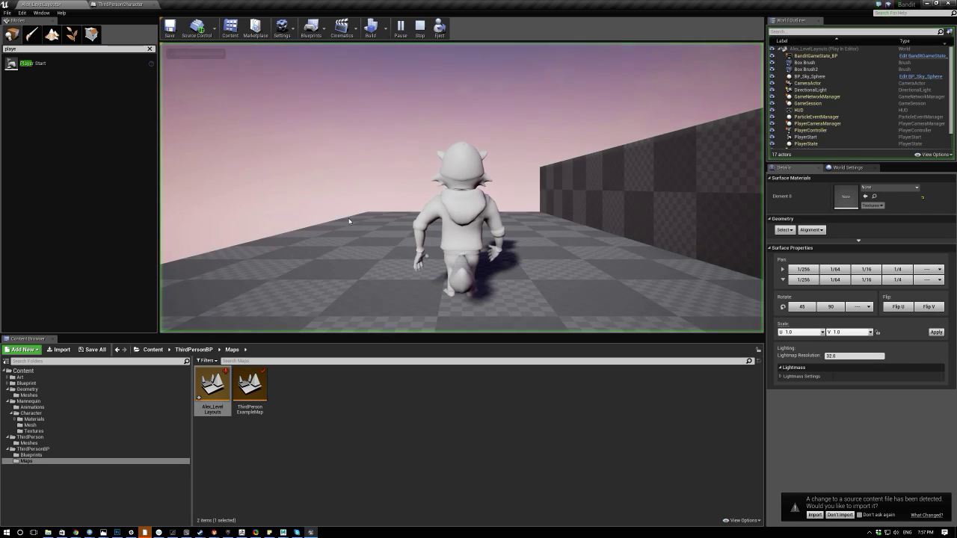
pyautogui.press('w')
pyautogui.press('space')
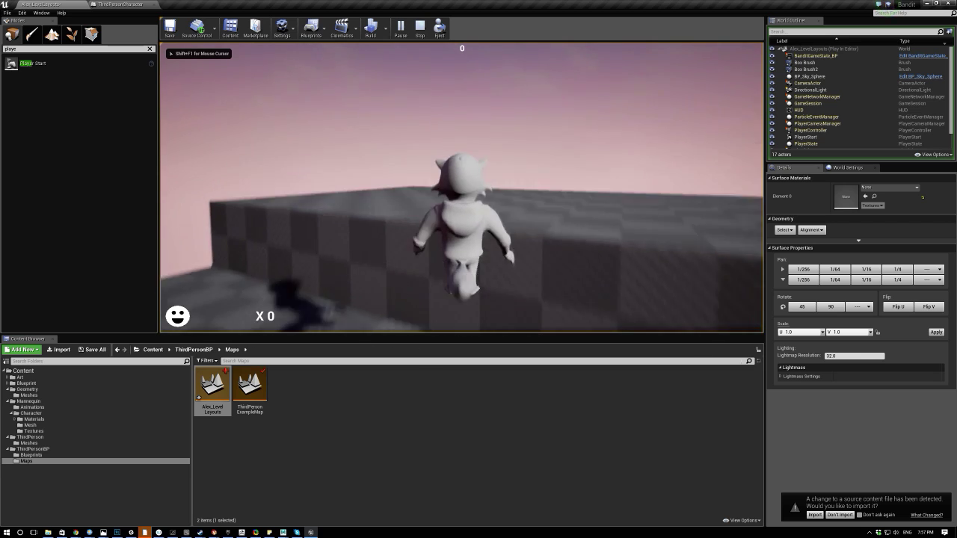
pyautogui.press('space')
pyautogui.press('w')
pyautogui.press('space')
pyautogui.press('w')
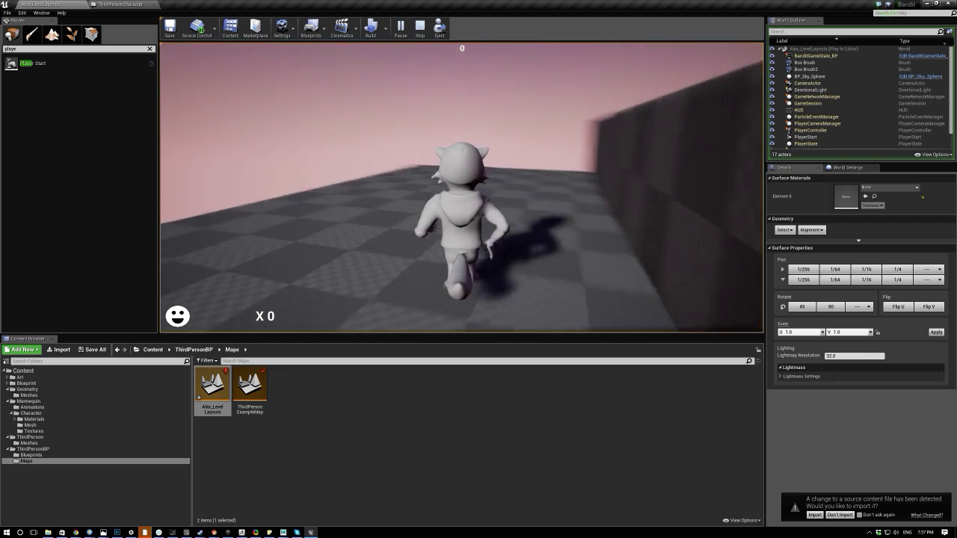
pyautogui.press('w')
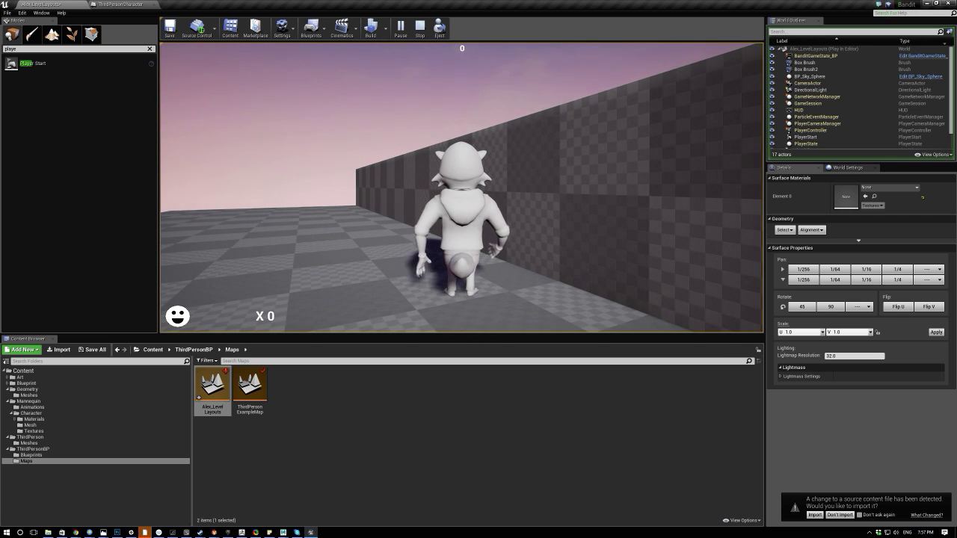
pyautogui.press('a')
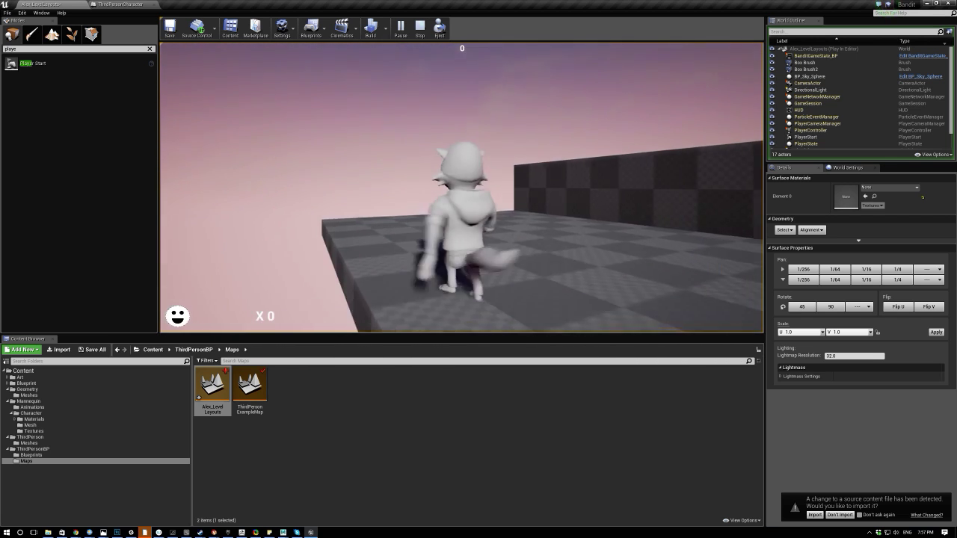
pyautogui.press('w')
pyautogui.press('d')
pyautogui.press('space')
pyautogui.press('w')
pyautogui.press('space')
pyautogui.press('w')
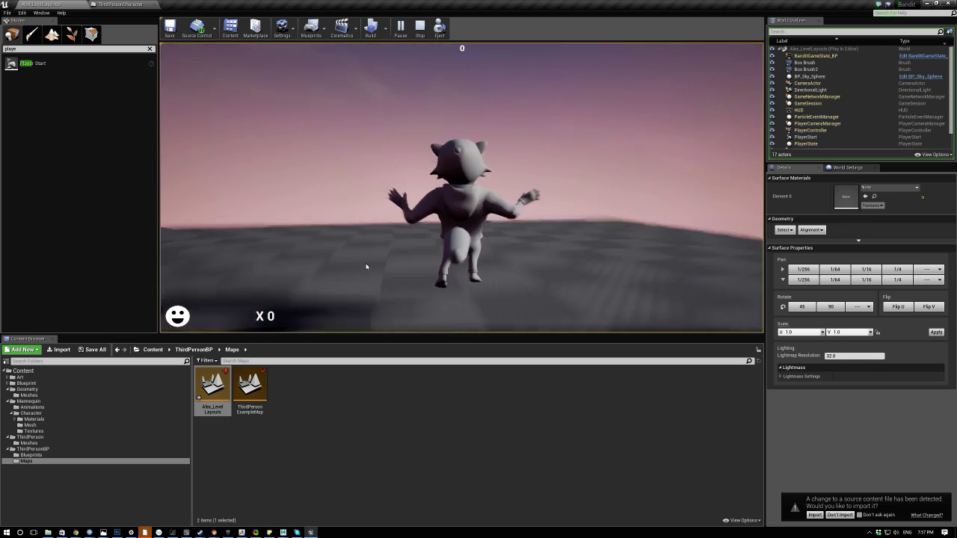
pyautogui.press('Escape')
# Examine the ThirdPersonCharacter blueprint's CharacterMovement and CapsuleComponent settings, filtering the properties by "do" and clearing the filter.
pyautogui.click(112, 4)
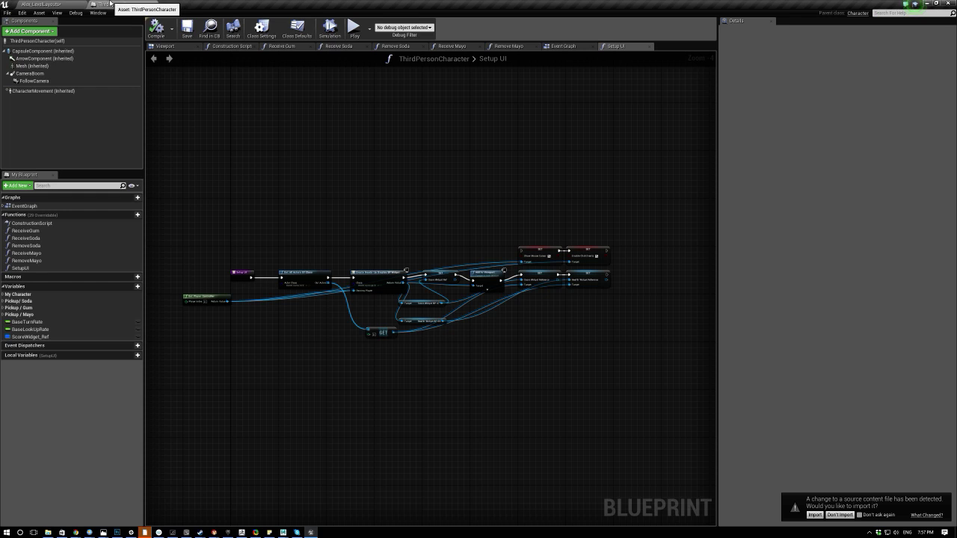
pyautogui.click(34, 91)
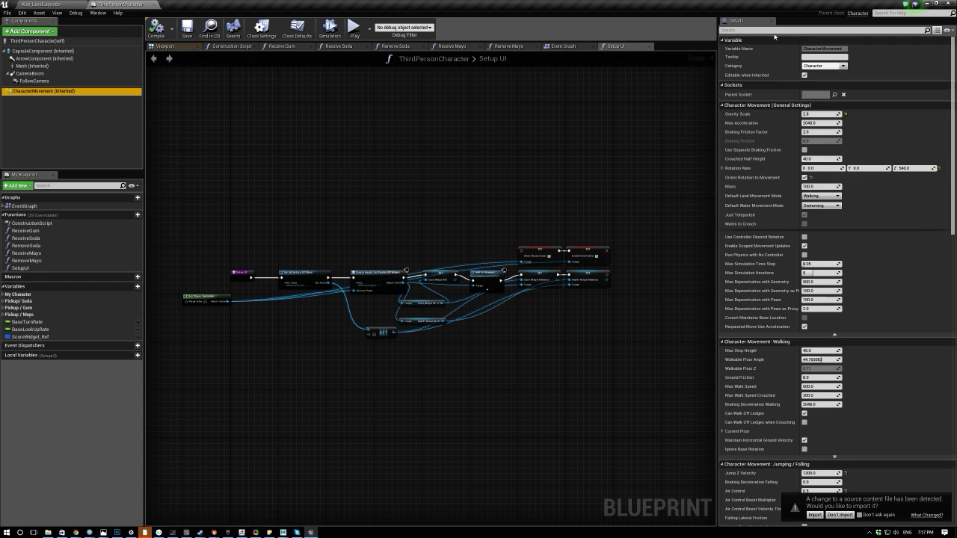
pyautogui.write('do')
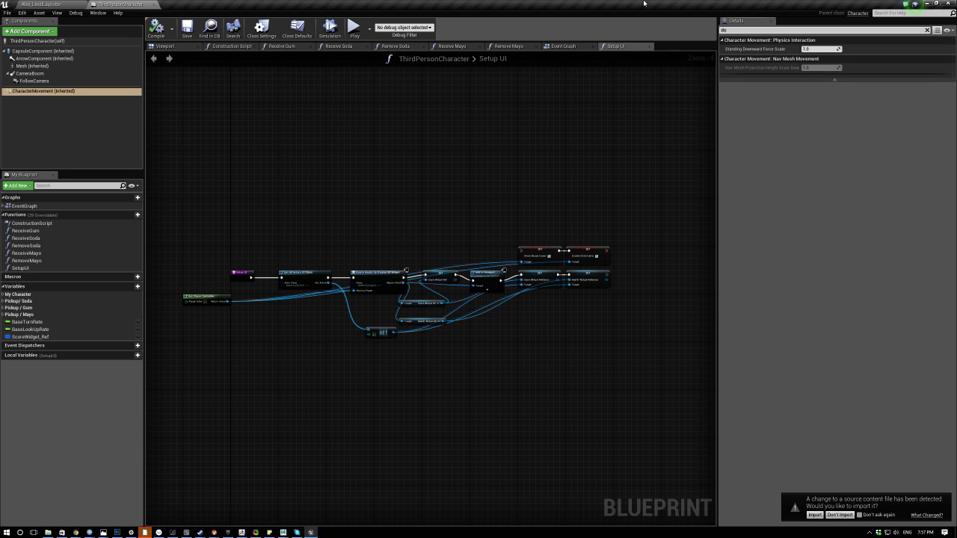
pyautogui.click(47, 50)
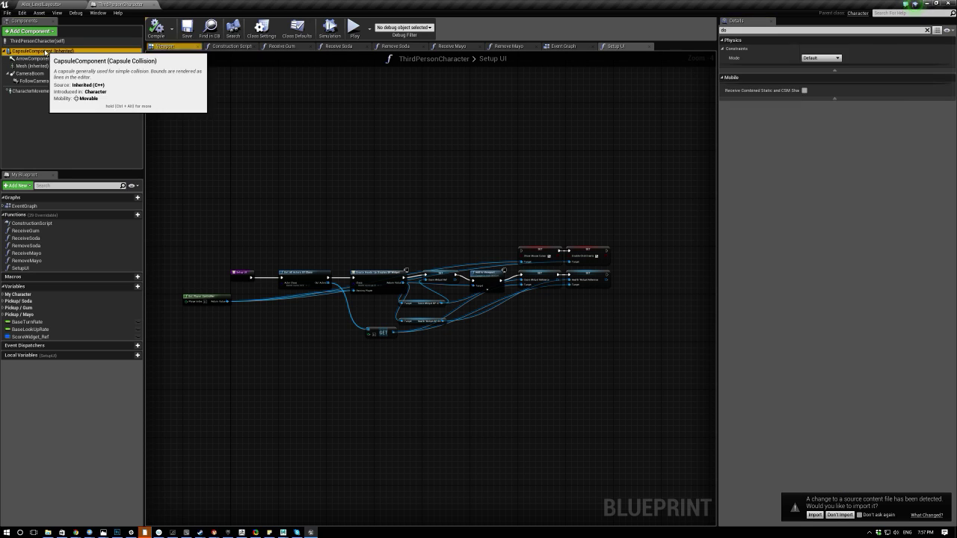
pyautogui.click(42, 91)
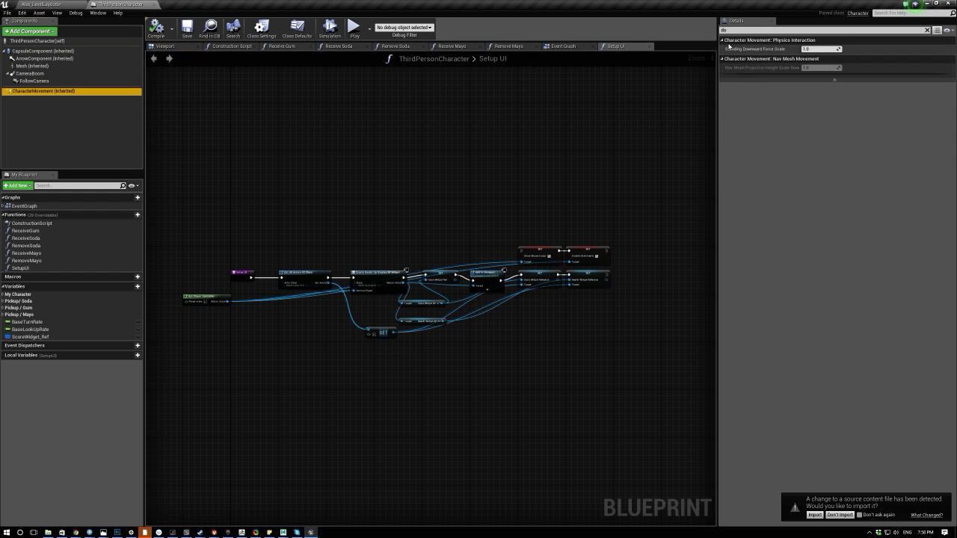
pyautogui.press('BackSpace')
pyautogui.press('BackSpace')
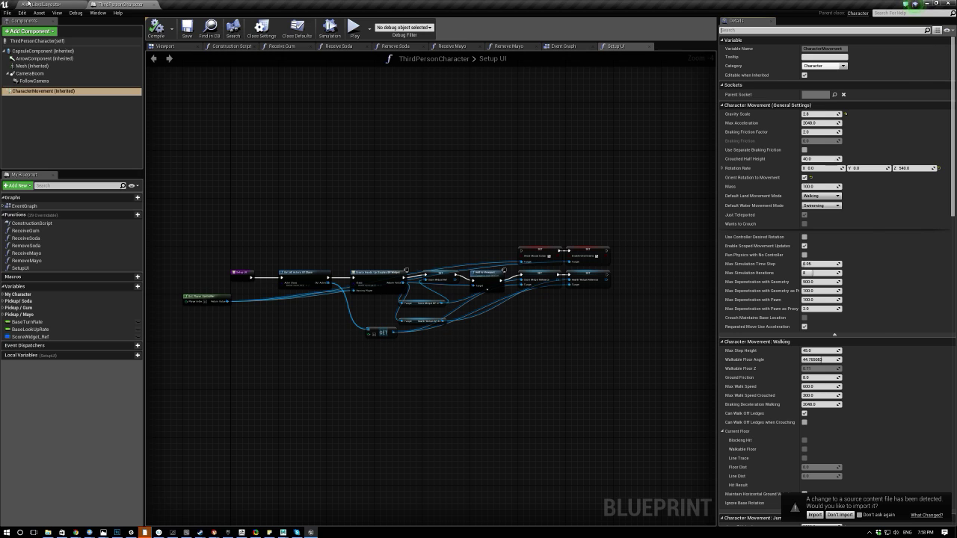
# Return to the level, search all content for "gum" and place ABCGum_BP on the floor near the Player Start.
pyautogui.click(27, 4)
pyautogui.moveTo(476, 138); pyautogui.dragTo(506, 169, button='right')
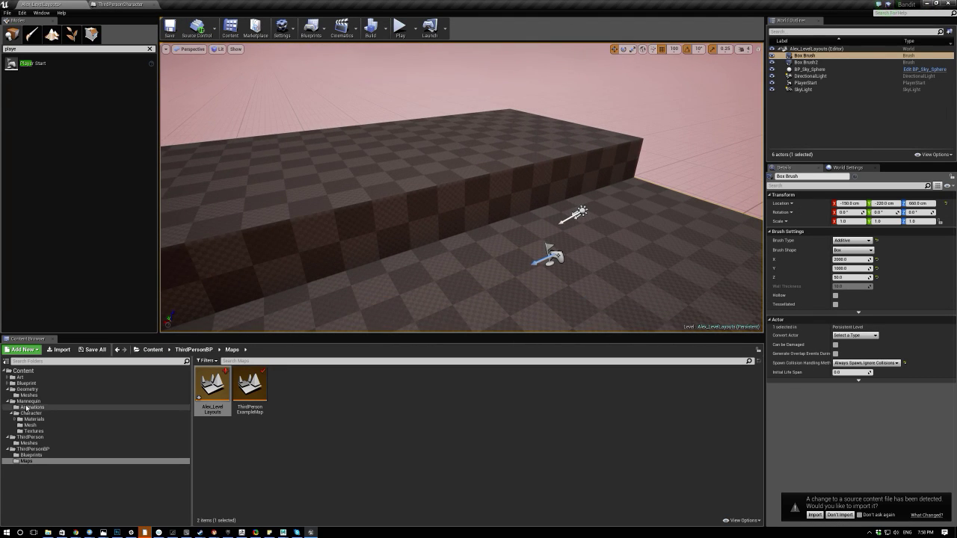
pyautogui.click(66, 371)
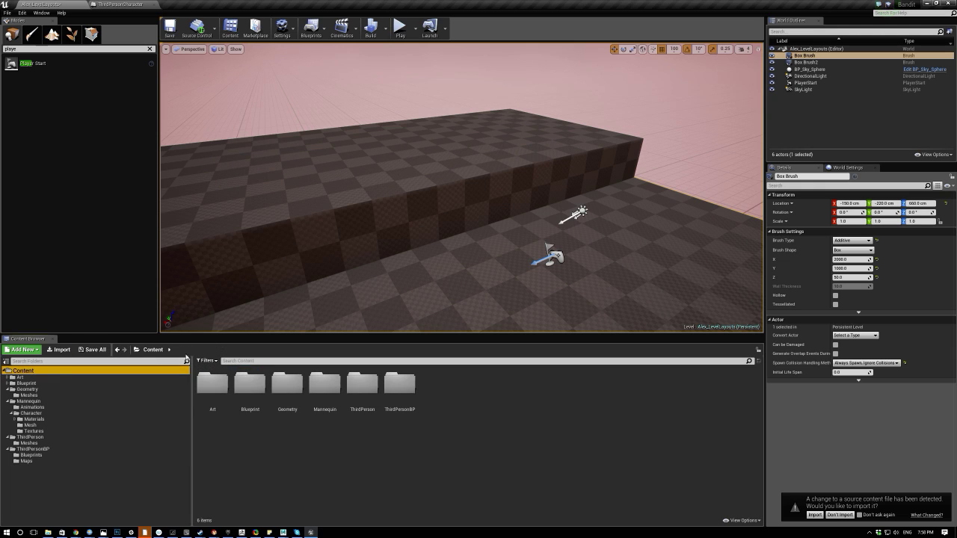
pyautogui.write('gum')
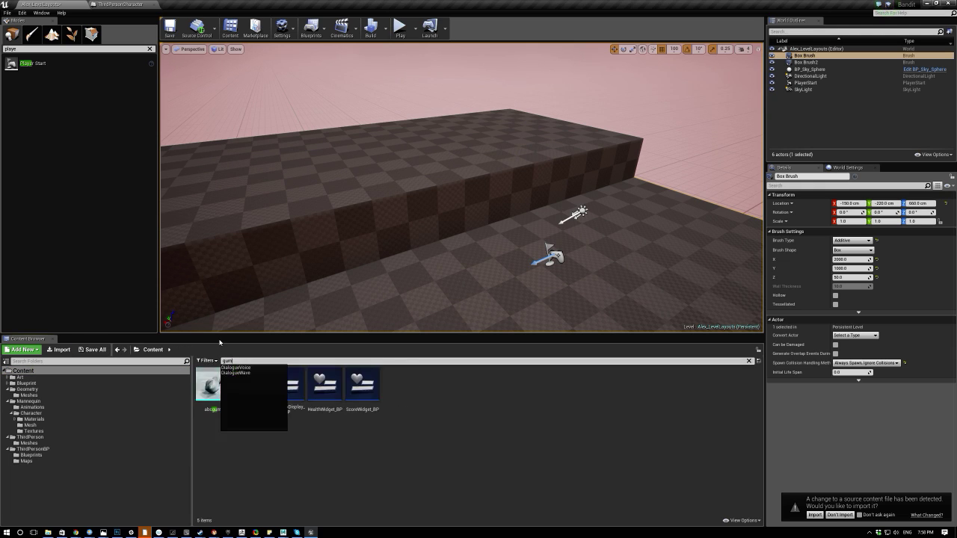
pyautogui.moveTo(250, 385); pyautogui.dragTo(523, 262)
pyautogui.press('f')
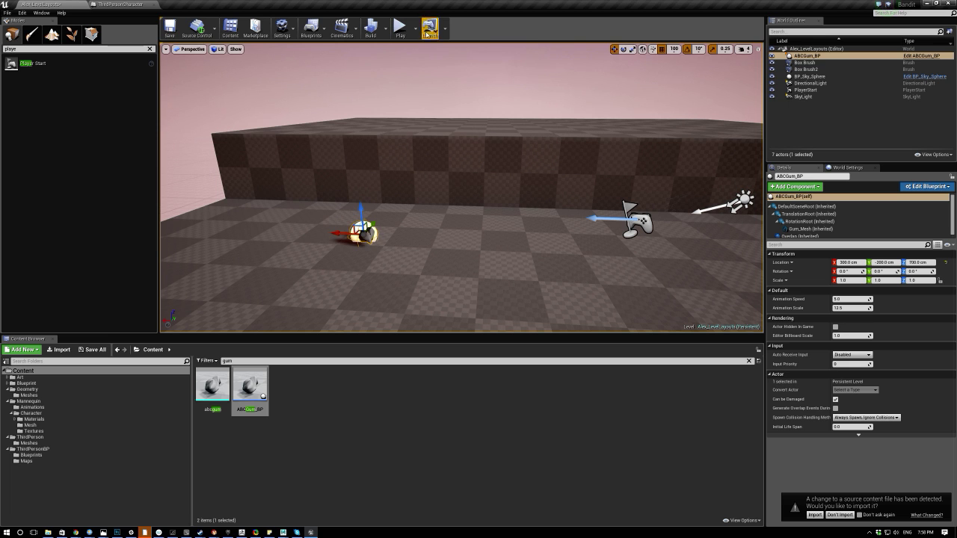
# Play-test collecting the gum pickup and repeatedly jumping the raccoon around the raised box and its edge, and stop playing.
pyautogui.click(396, 35)
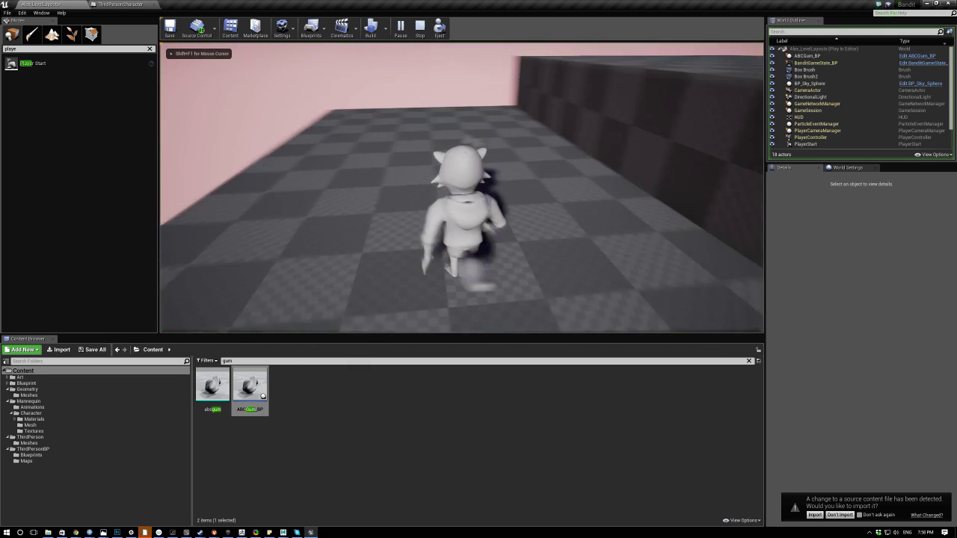
pyautogui.press('w')
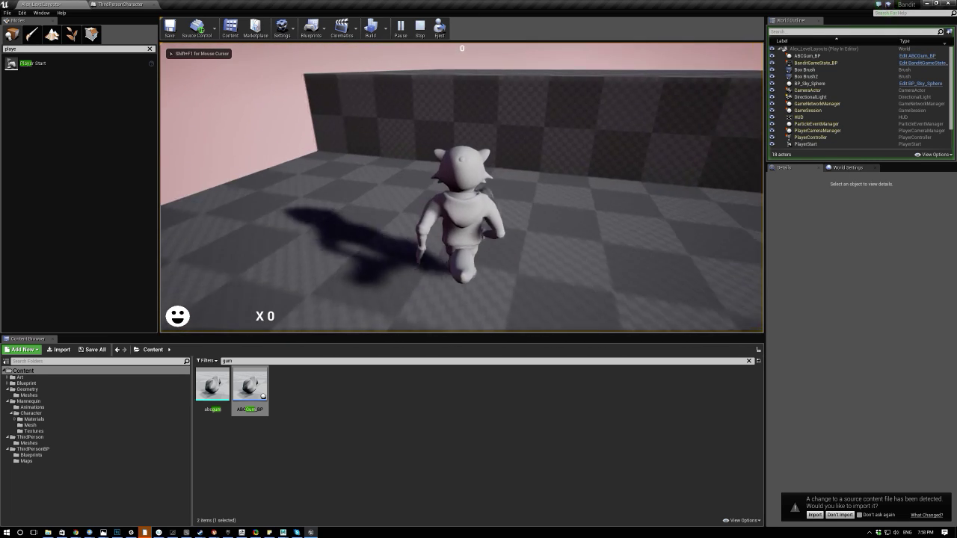
pyautogui.press('d')
pyautogui.press('space')
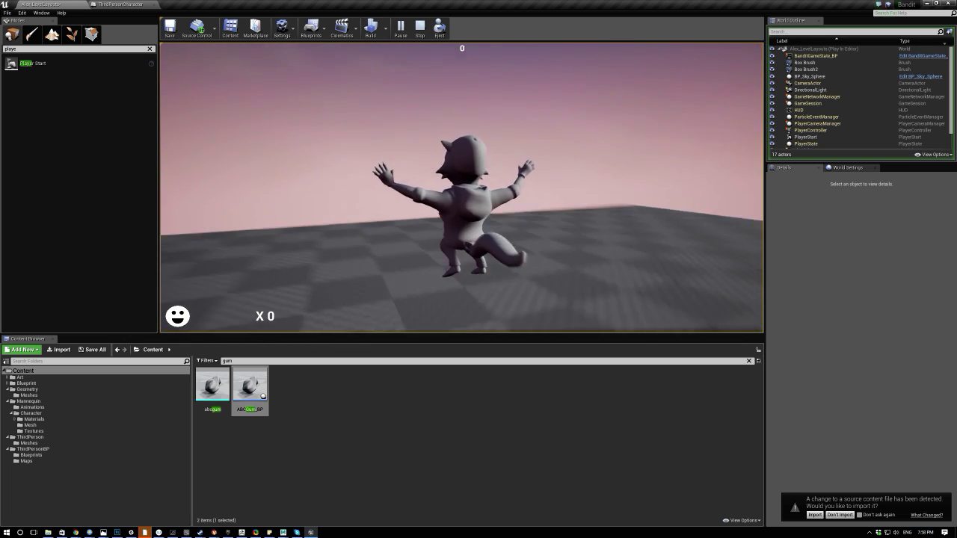
pyautogui.press('space')
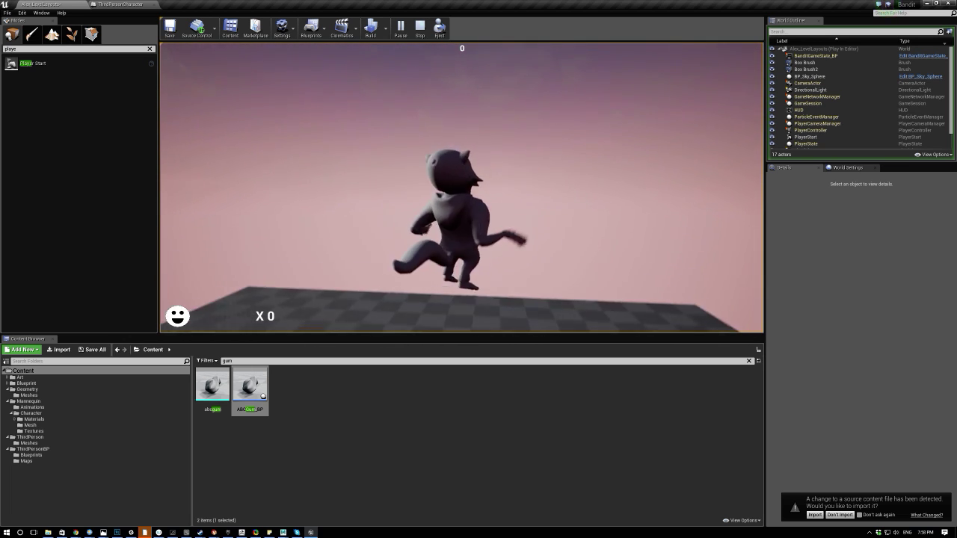
pyautogui.press('space')
pyautogui.press('space')
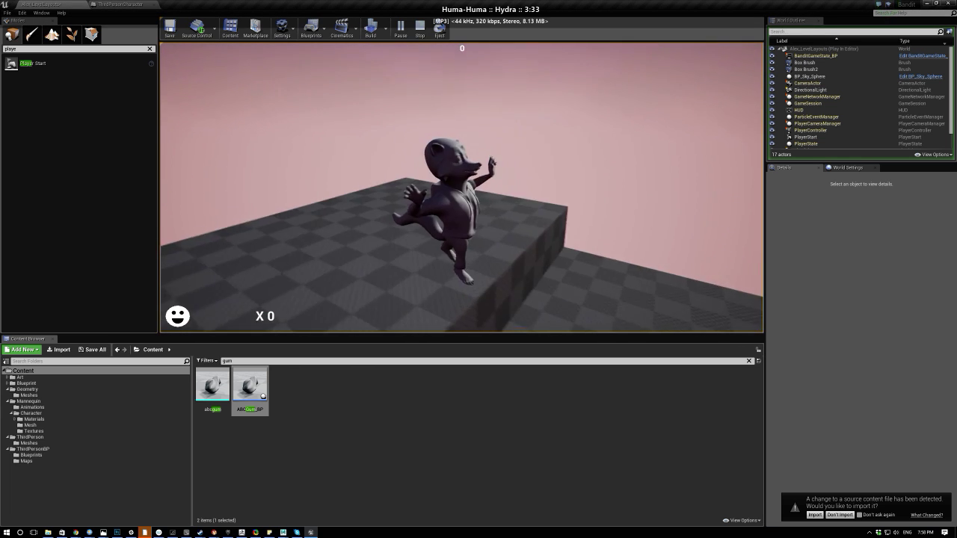
pyautogui.press('space')
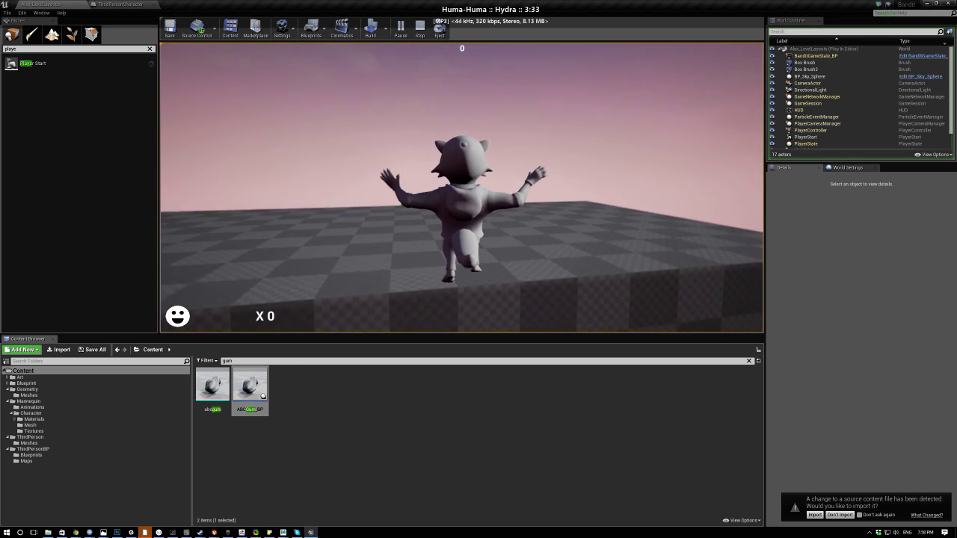
pyautogui.press('space')
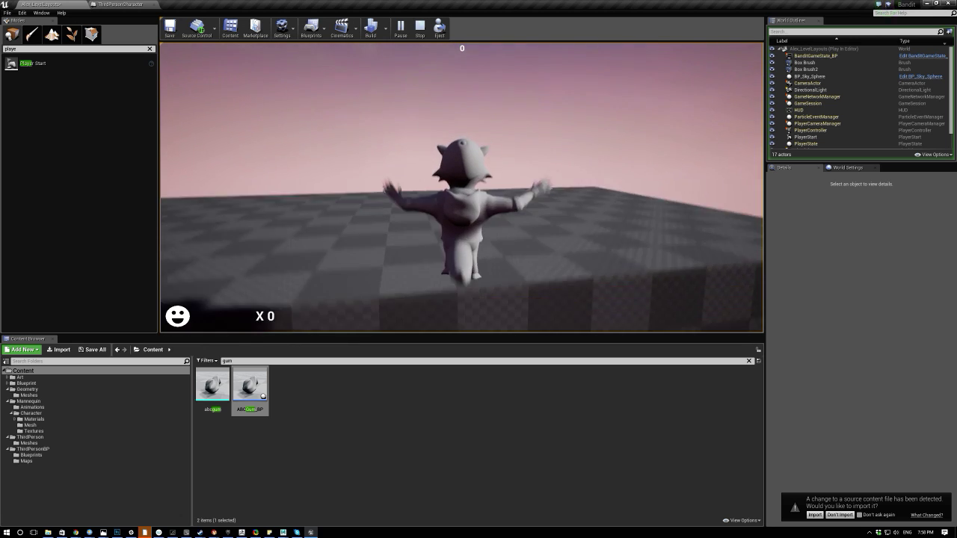
pyautogui.press('space')
pyautogui.press('space')
pyautogui.press('a')
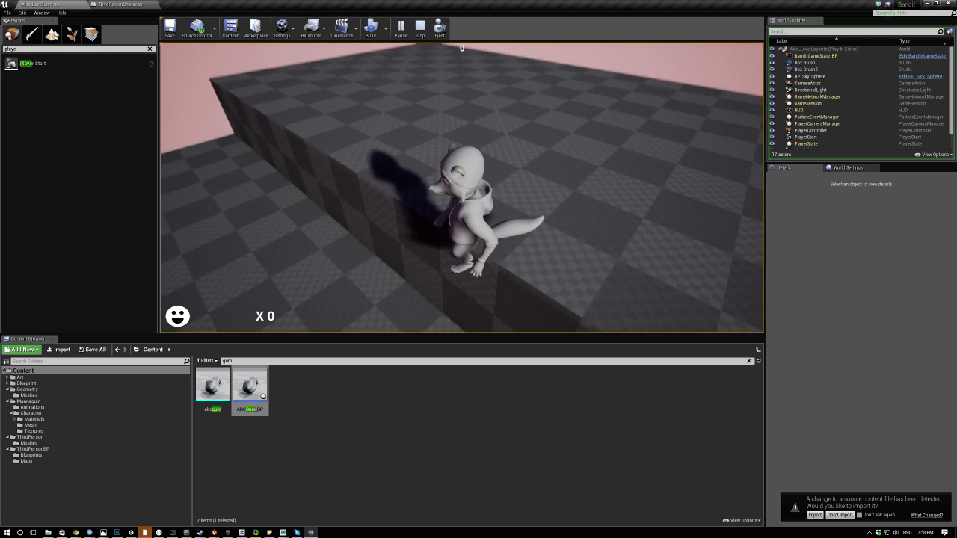
pyautogui.press('Escape')
# Raise the ABCGum_BP pickup higher above the floor beside the raised box.
pyautogui.press('s')
pyautogui.moveTo(435, 260); pyautogui.dragTo(432, 251, button='right')
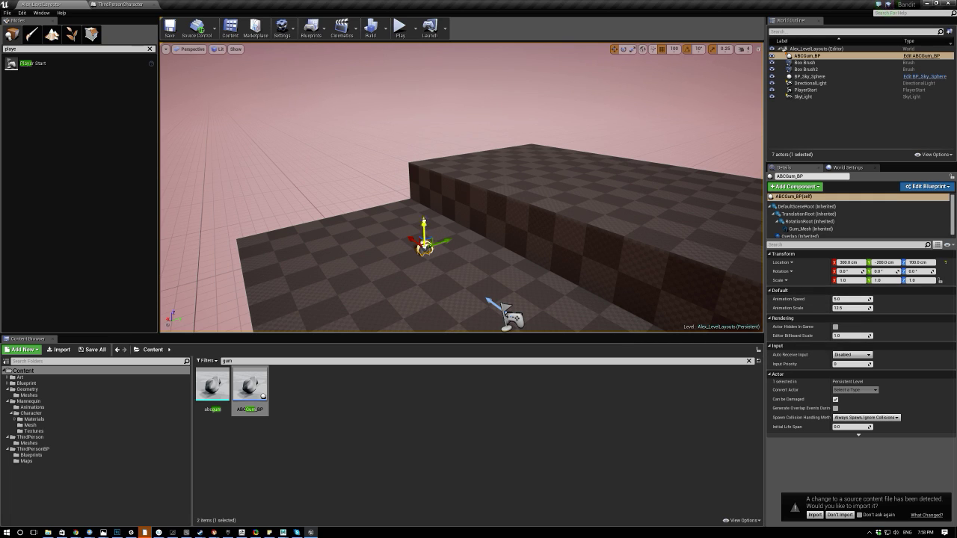
pyautogui.moveTo(435, 185); pyautogui.dragTo(466, 3, button='right')
pyautogui.press('w')
pyautogui.press('a')
# Start a play-test and run the raccoon forward, jumping to collect the raised gum pickup.
pyautogui.click(400, 30)
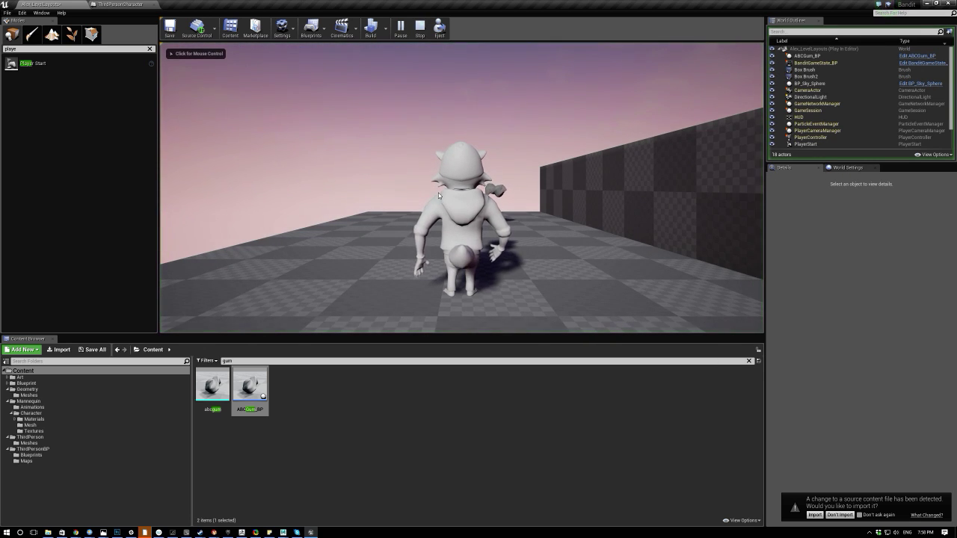
pyautogui.click(438, 192)
pyautogui.press('w')
pyautogui.press('w')
pyautogui.press('space')
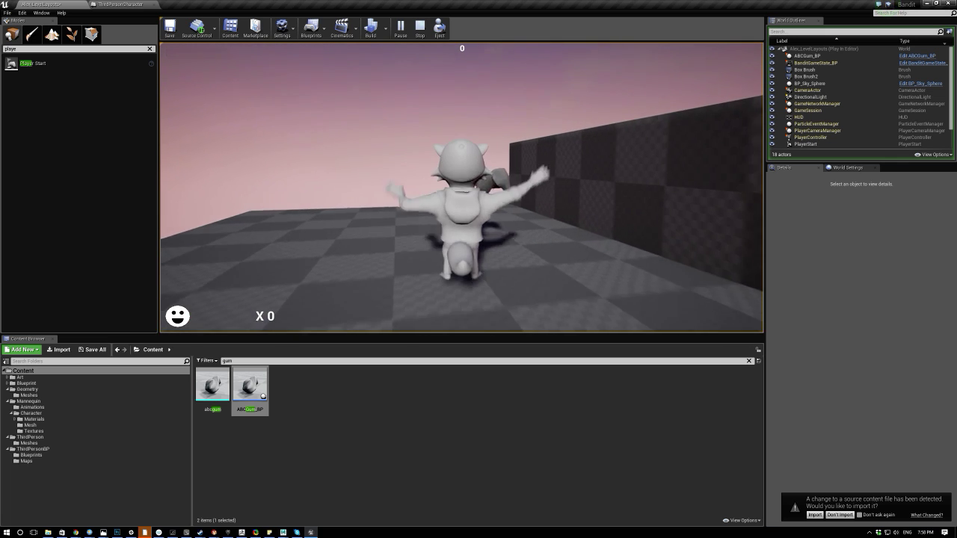
pyautogui.press('space')
pyautogui.press('space')
pyautogui.press('space')
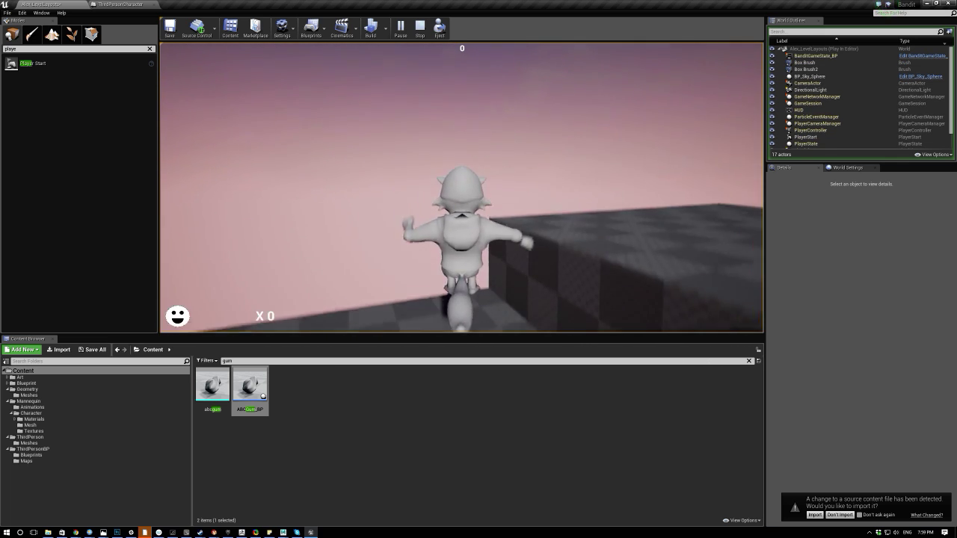
# Test repeated jumps onto and around the raised box's edge with the gum collected, and end the session.
pyautogui.press('space')
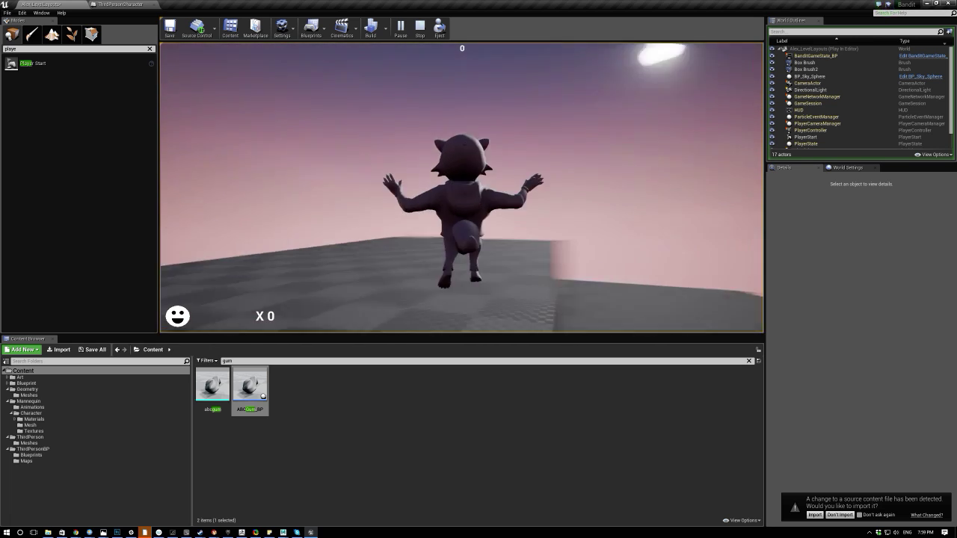
pyautogui.press('space')
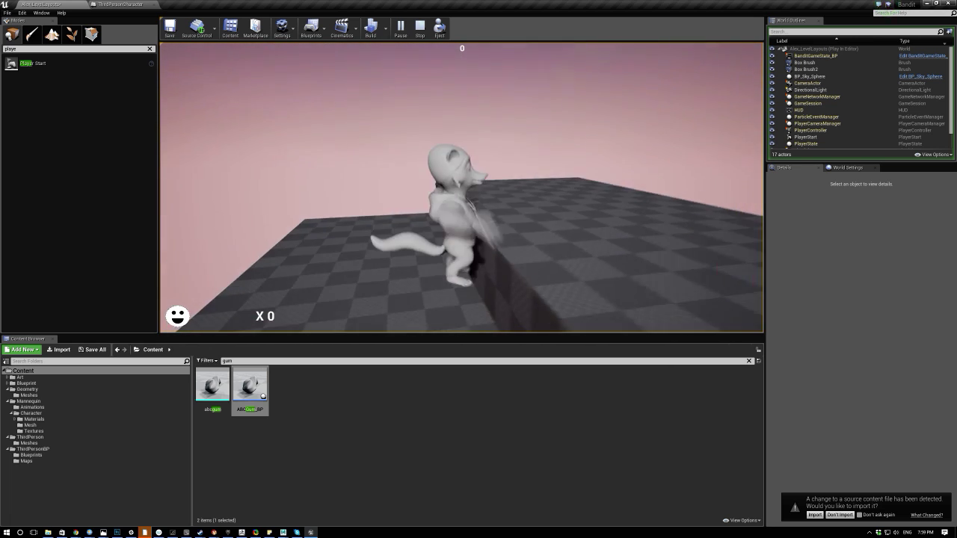
pyautogui.press('space')
pyautogui.press('space')
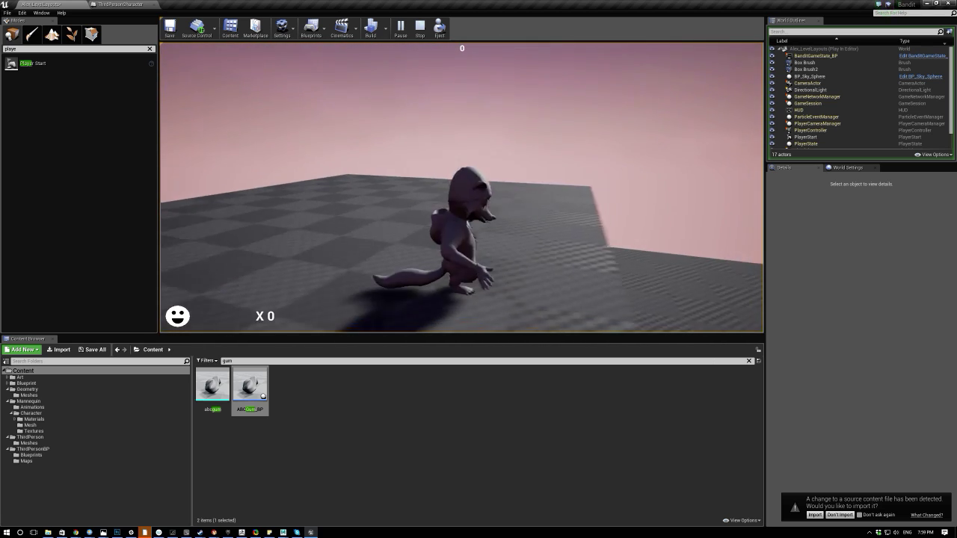
pyautogui.press('space')
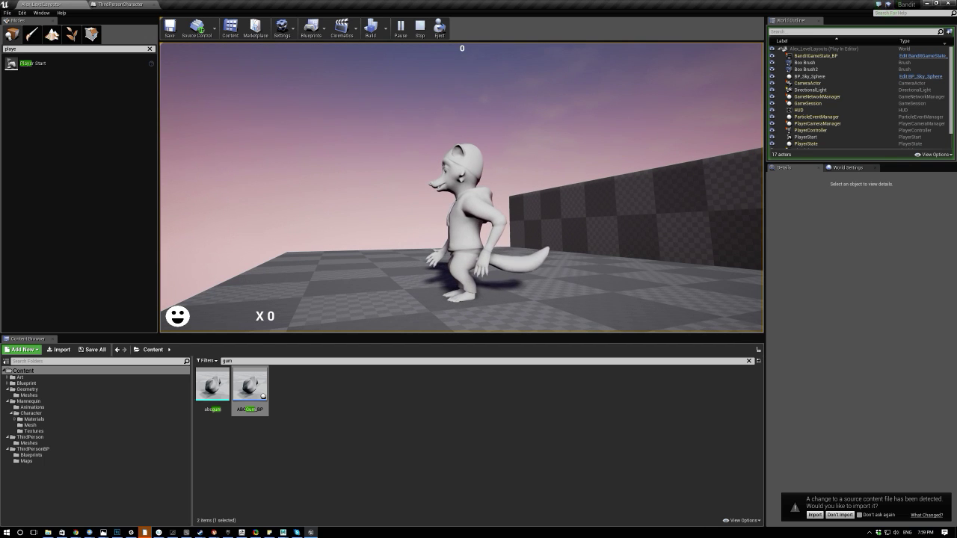
pyautogui.press('w')
pyautogui.press('space')
pyautogui.press('w')
pyautogui.press('space')
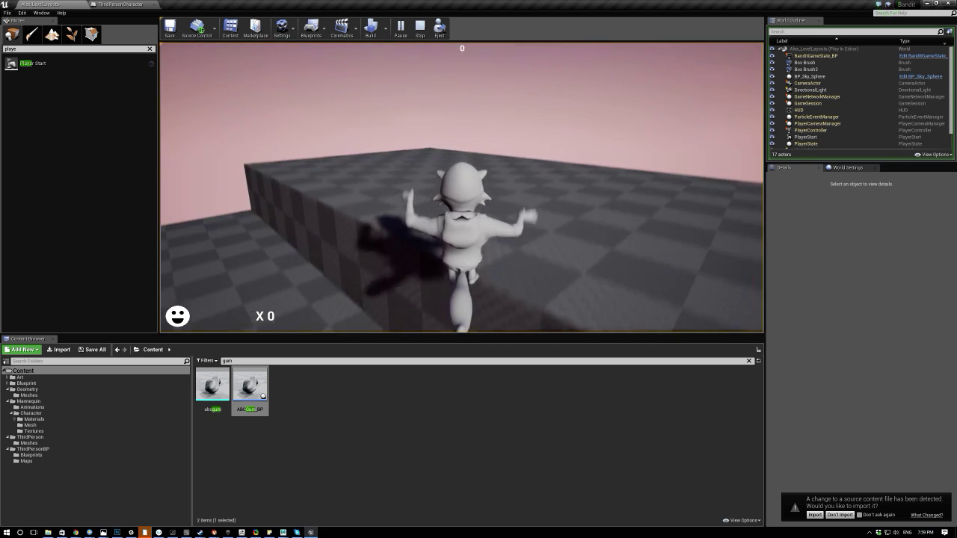
pyautogui.press('space')
pyautogui.press('Escape')
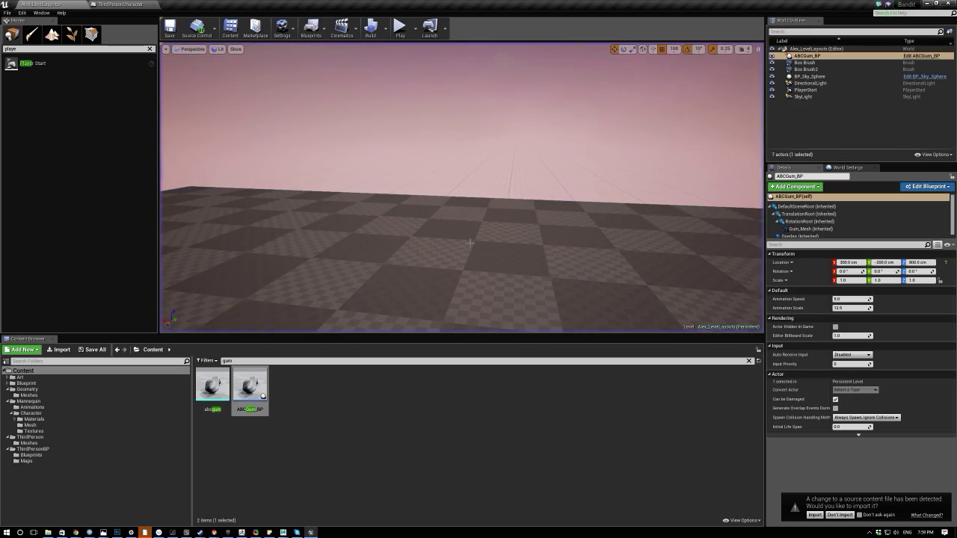
# Show the level viewport full screen, select the raised box brush and examine the stepped layout from several angles.
pyautogui.press('F11')
pyautogui.scroll(-4, 445, 239)
pyautogui.press('s')
pyautogui.moveTo(484, 258); pyautogui.dragTo(466, 241, button='right')
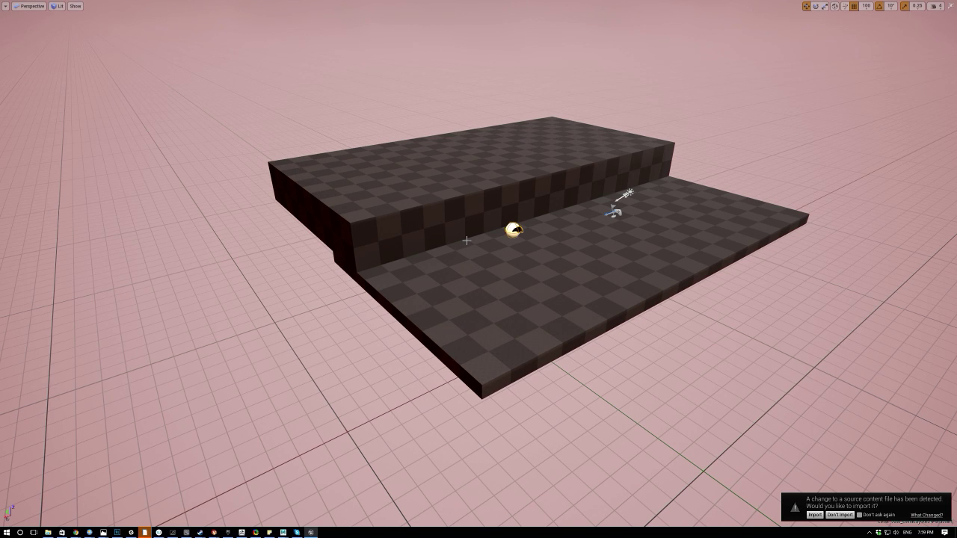
pyautogui.click(397, 211)
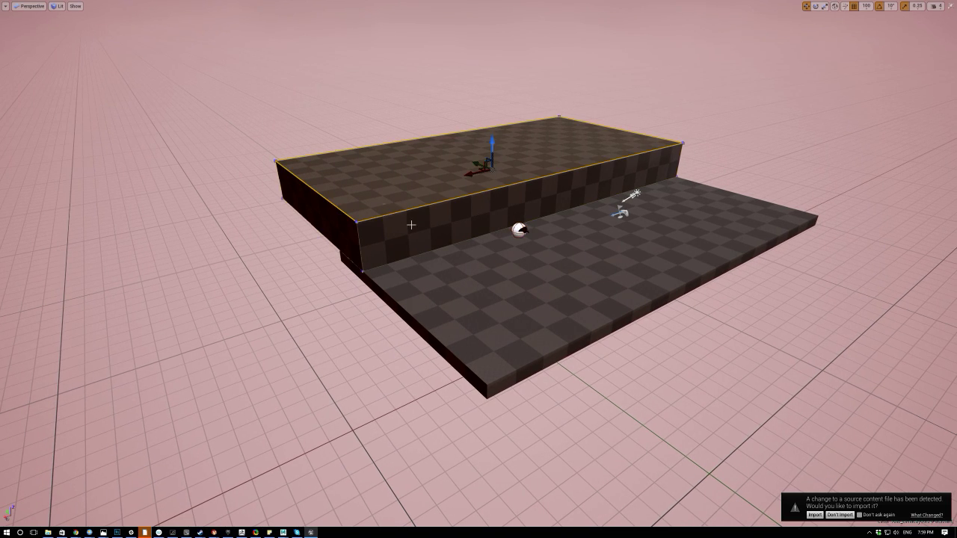
pyautogui.moveTo(381, 182); pyautogui.dragTo(417, 302, button='right')
pyautogui.rightClick(418, 302)
pyautogui.press('Escape')
pyautogui.click(269, 258)
pyautogui.rightClick(239, 274)
pyautogui.click(276, 239)
pyautogui.press('w')
pyautogui.press('a')
pyautogui.moveTo(286, 228); pyautogui.dragTo(244, 247, button='right')
pyautogui.press('q')
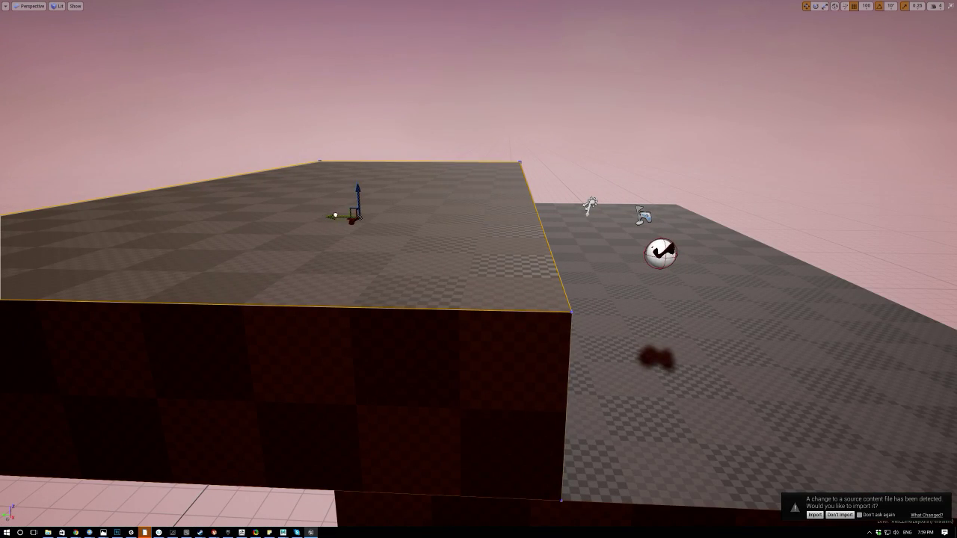
# Duplicate the raised box brush and place the copy apart from the layout, diagonally beyond the raised box's far end.
pyautogui.moveTo(290, 214); pyautogui.dragTo(290, 215)
pyautogui.press('s')
pyautogui.moveTo(290, 215); pyautogui.dragTo(326, 298, button='right')
pyautogui.press('e')
pyautogui.press('s')
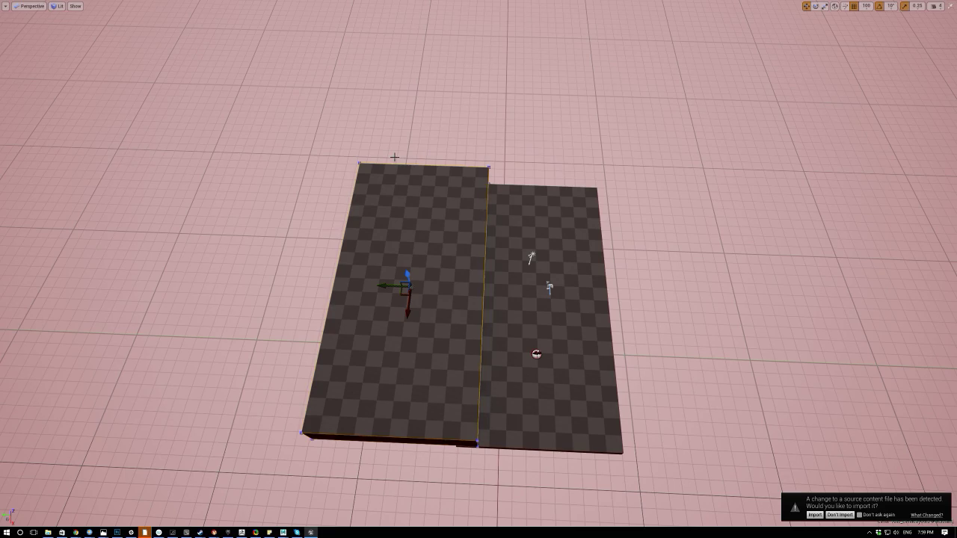
pyautogui.press('w')
pyautogui.moveTo(419, 237); pyautogui.dragTo(350, 262, button='right')
pyautogui.press('s')
pyautogui.keyDown('alt'); pyautogui.moveTo(324, 228); pyautogui.dragTo(625, 320); pyautogui.keyUp('alt')
pyautogui.moveTo(641, 353); pyautogui.dragTo(700, 200)
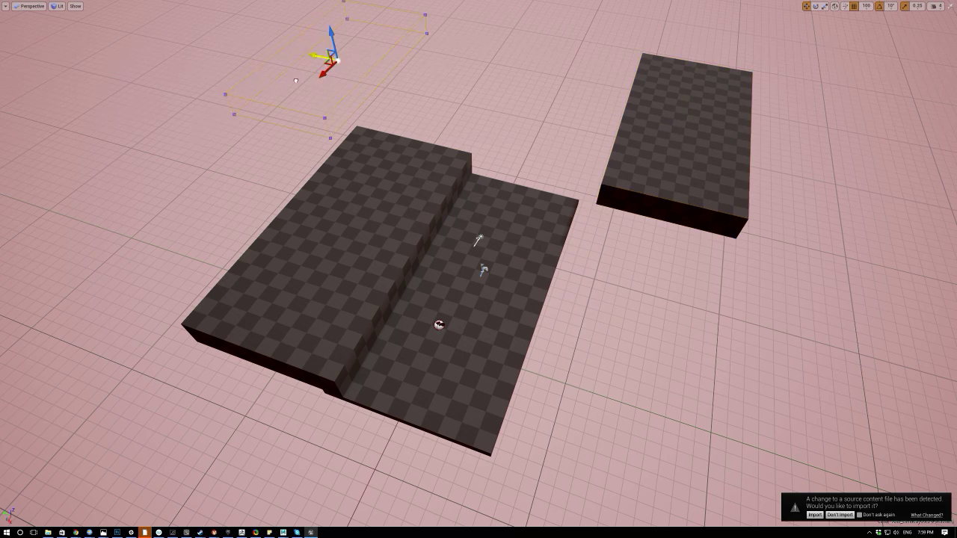
pyautogui.moveTo(297, 81); pyautogui.dragTo(292, 67)
# Select the original raised box, then its separate copy, and decline importing the changed source content file.
pyautogui.click(344, 210)
pyautogui.moveTo(294, 180); pyautogui.dragTo(284, 157, button='right')
pyautogui.press('s')
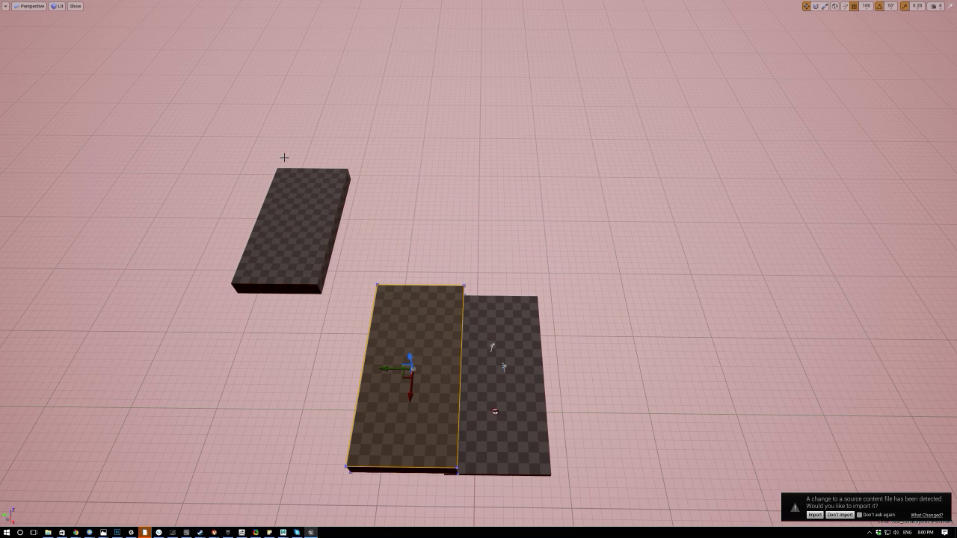
pyautogui.click(303, 213)
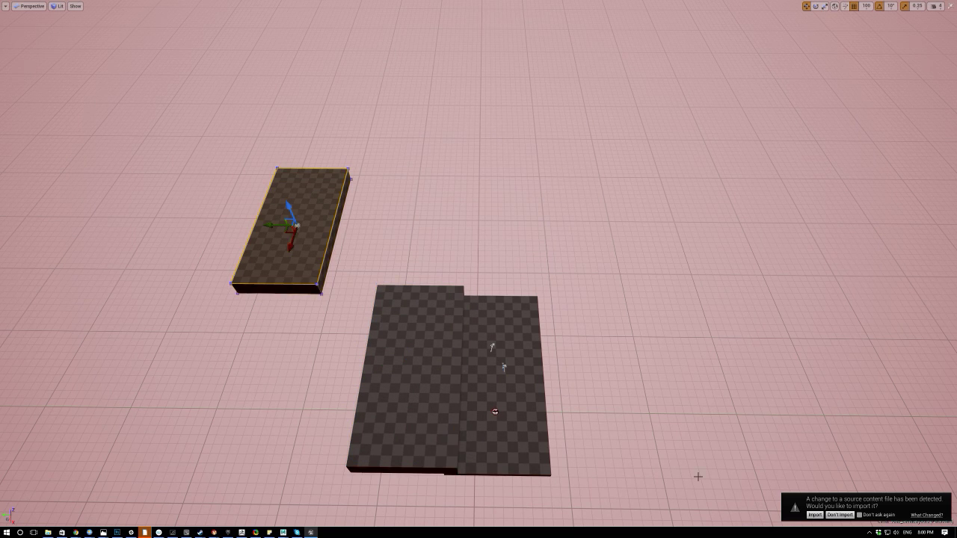
pyautogui.click(839, 515)
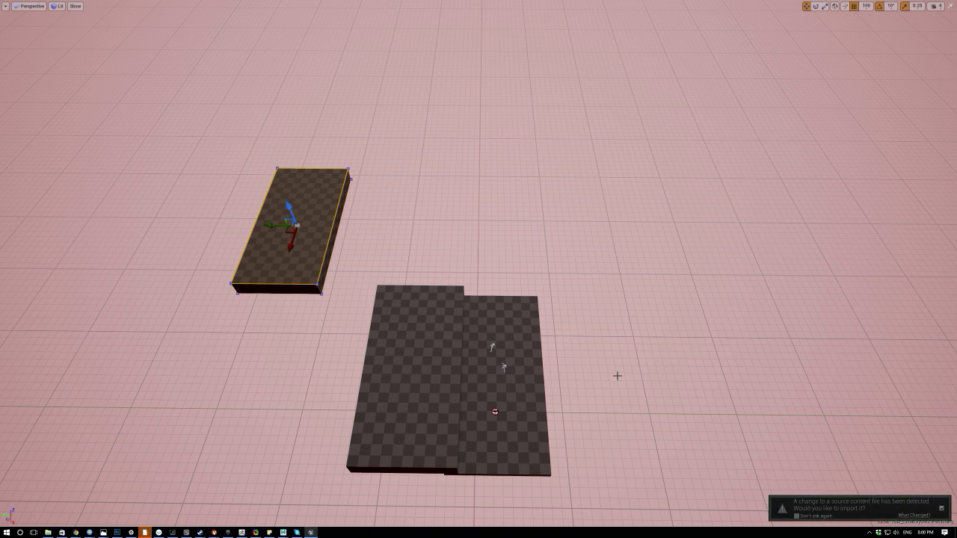
# Select the ABCGum_BP pickup in front of the raised box and return the viewport to its normal size.
pyautogui.moveTo(373, 305); pyautogui.dragTo(337, 321, button='right')
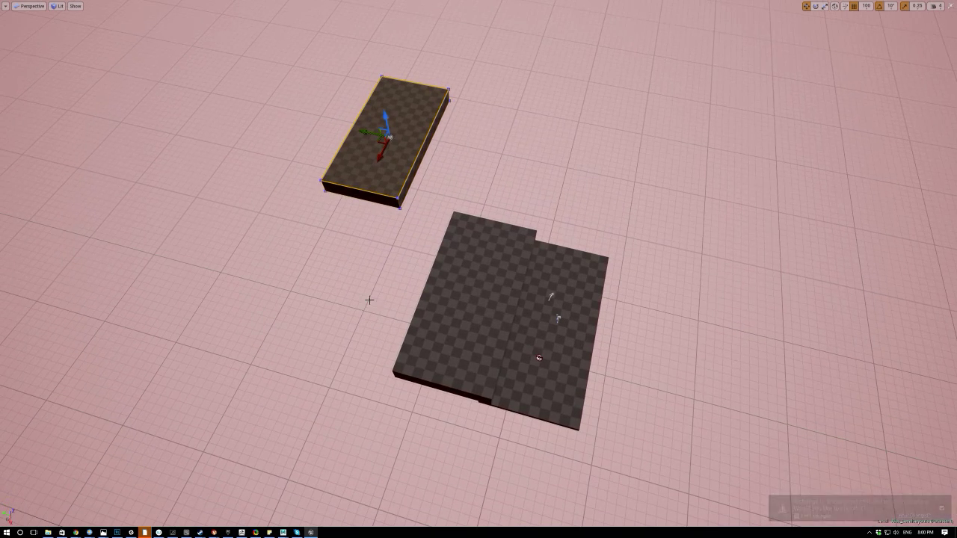
pyautogui.rightClick(423, 315)
pyautogui.click(374, 307)
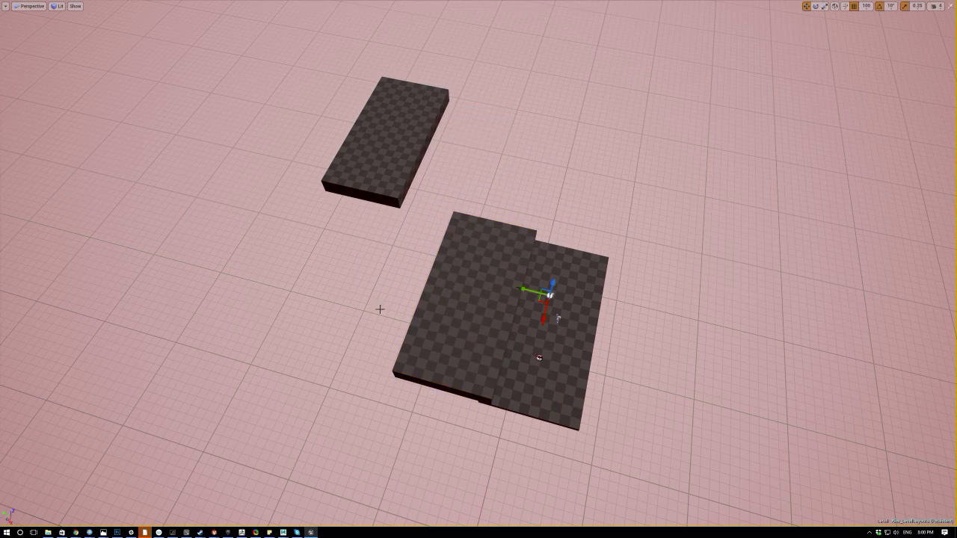
pyautogui.moveTo(488, 340); pyautogui.dragTo(408, 288, button='right')
pyautogui.click(443, 332)
pyautogui.press('w')
pyautogui.press('w')
pyautogui.click(489, 161)
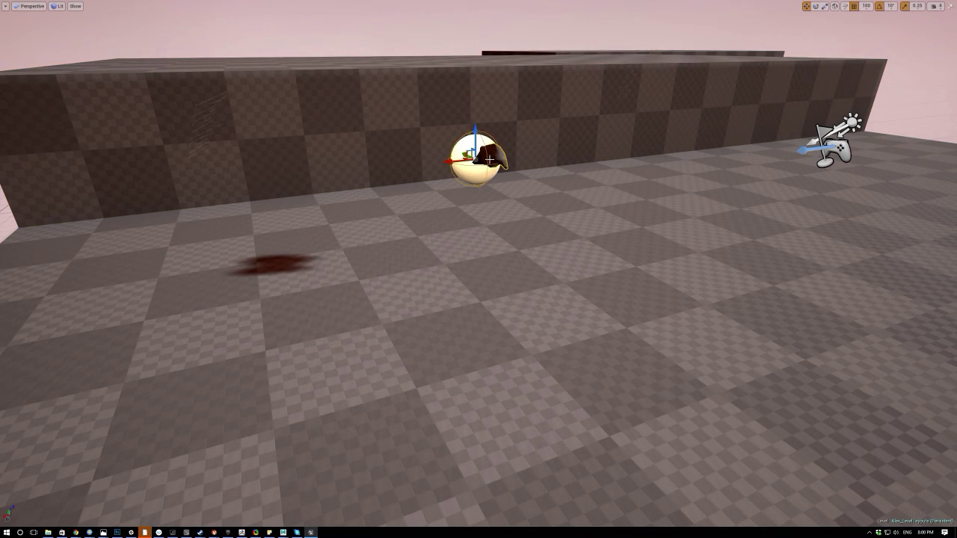
pyautogui.press('F11')
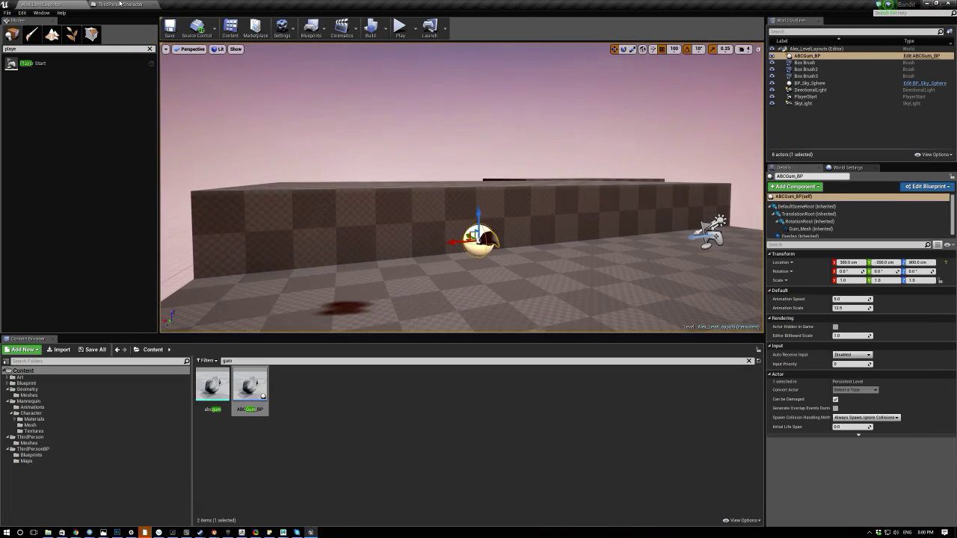
# Open the ThirdPersonCharacter blueprint's Event Graph and examine the InputAction Jump nodes leading to Launch Character.
pyautogui.click(103, 4)
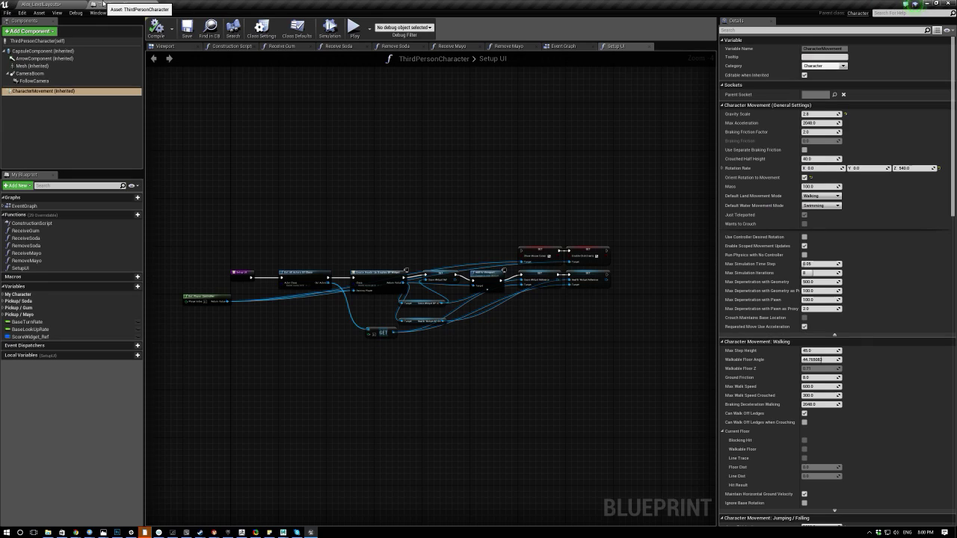
pyautogui.scroll(3, 337, 229)
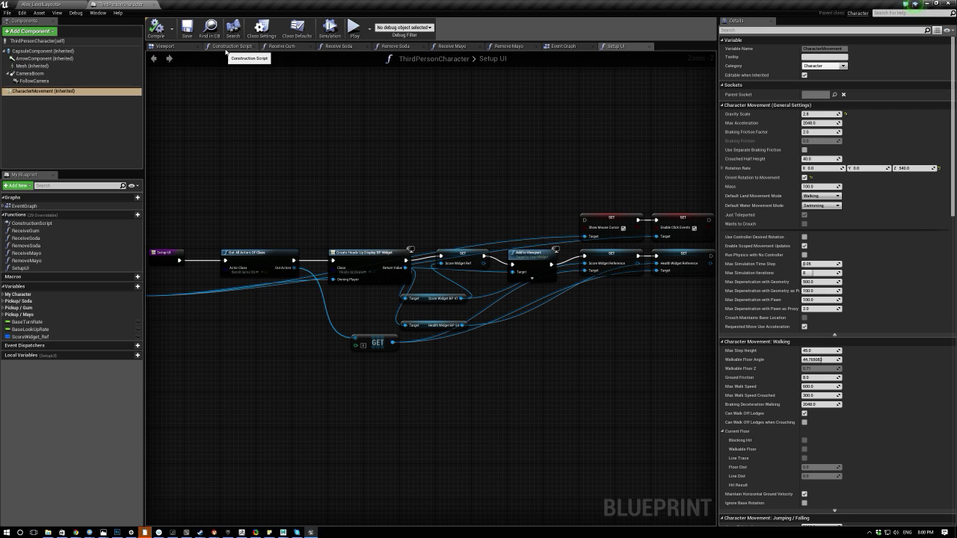
pyautogui.click(566, 47)
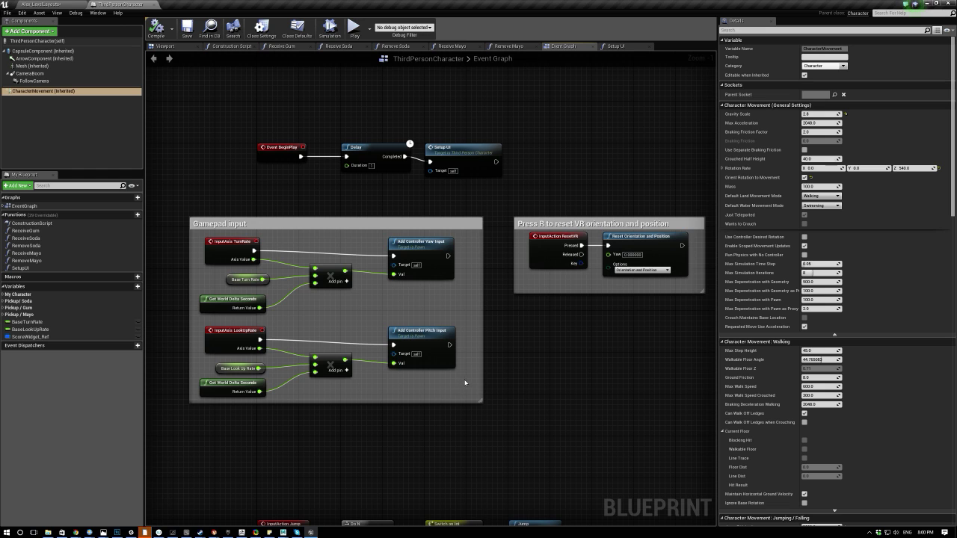
pyautogui.scroll(-5, 464, 383)
pyautogui.moveTo(463, 383); pyautogui.dragTo(438, 201, button='right')
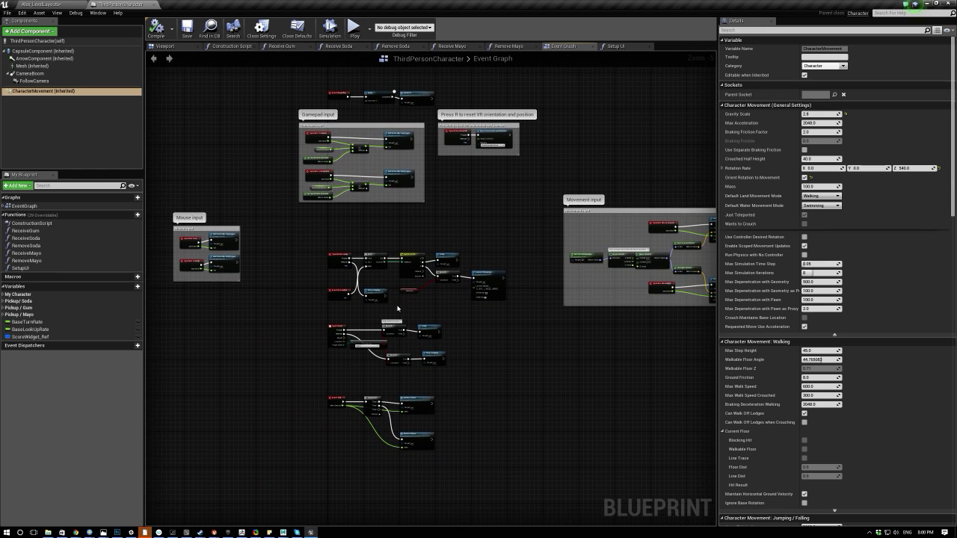
pyautogui.scroll(4, 399, 307)
pyautogui.scroll(1, 302, 219)
pyautogui.moveTo(302, 219); pyautogui.dragTo(242, 215, button='right')
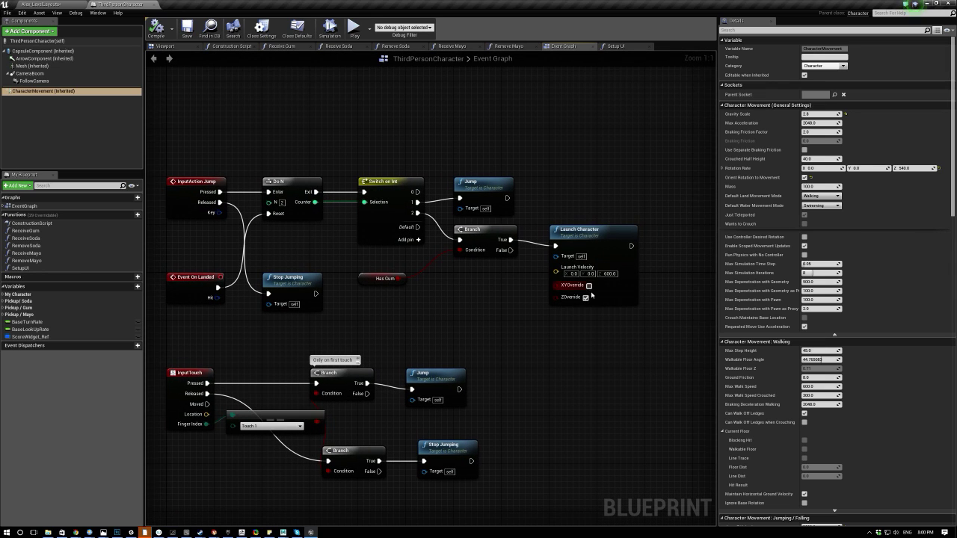
# Turn off ZOverride on the Launch Character node in the jump logic and compile the blueprint.
pyautogui.click(557, 226)
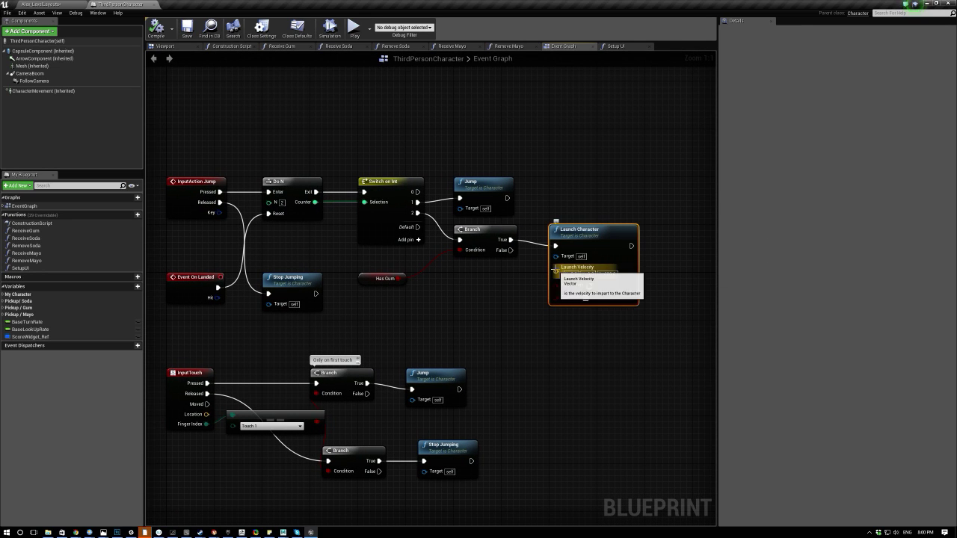
pyautogui.moveTo(542, 290); pyautogui.dragTo(441, 291, button='right')
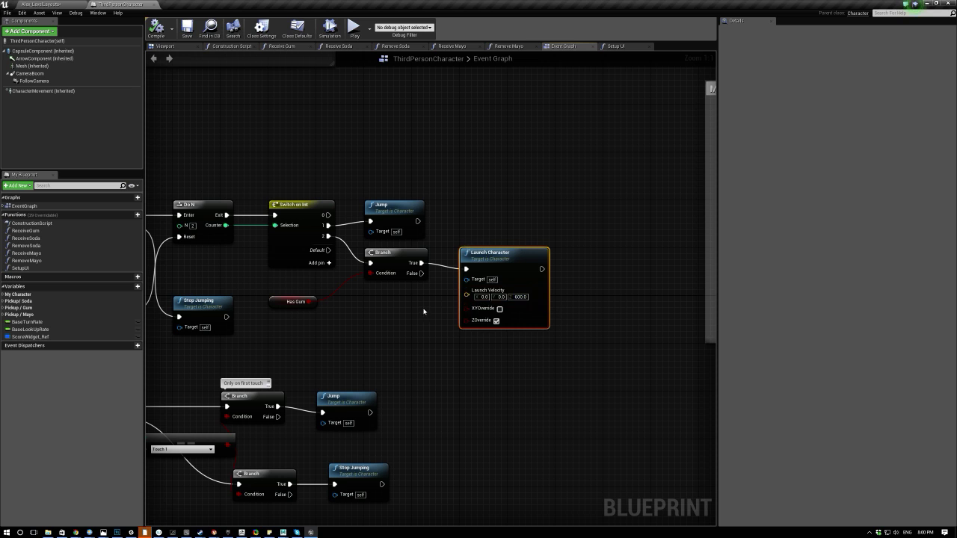
pyautogui.moveTo(466, 294); pyautogui.dragTo(404, 343)
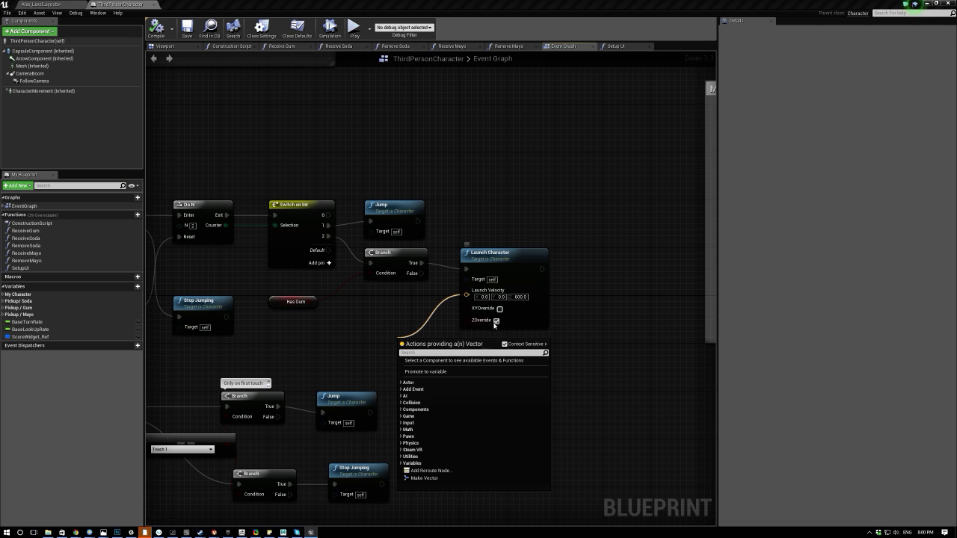
pyautogui.click(408, 314)
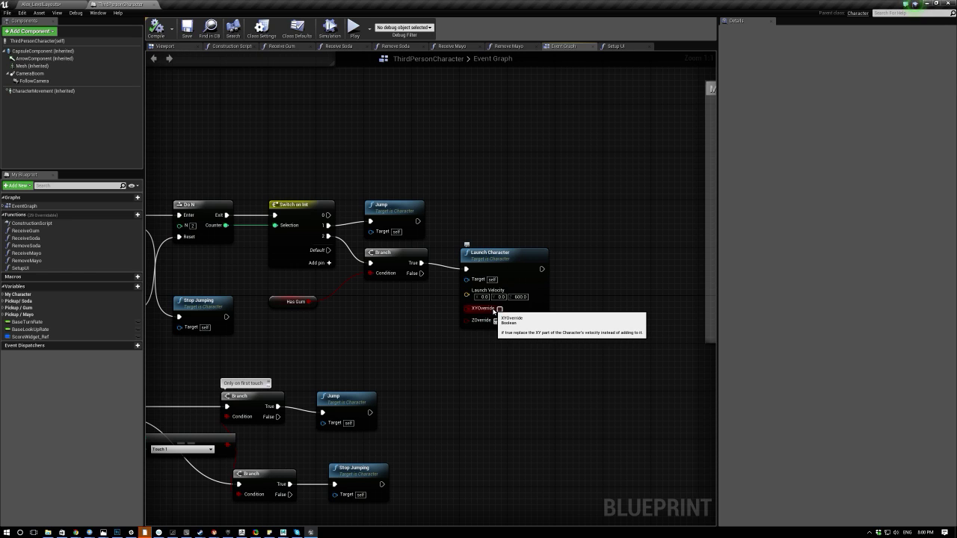
pyautogui.click(498, 319)
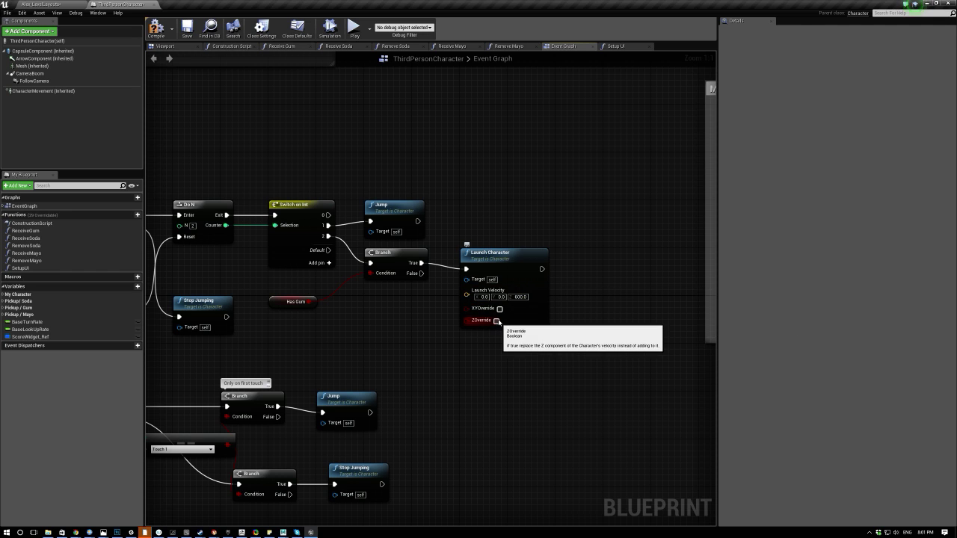
pyautogui.click(166, 33)
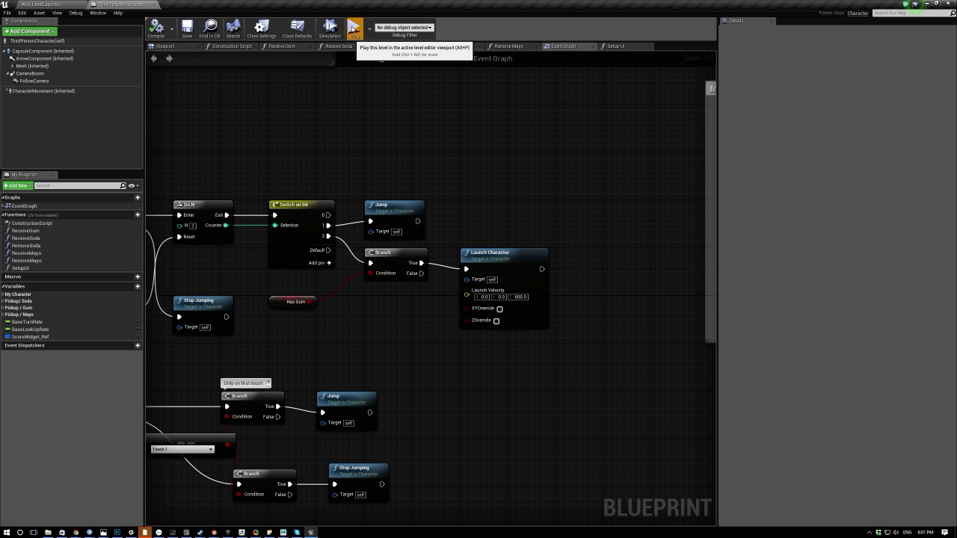
# Play-test the raccoon's jump with the changed Launch Character setting and stop the preview.
pyautogui.click(353, 29)
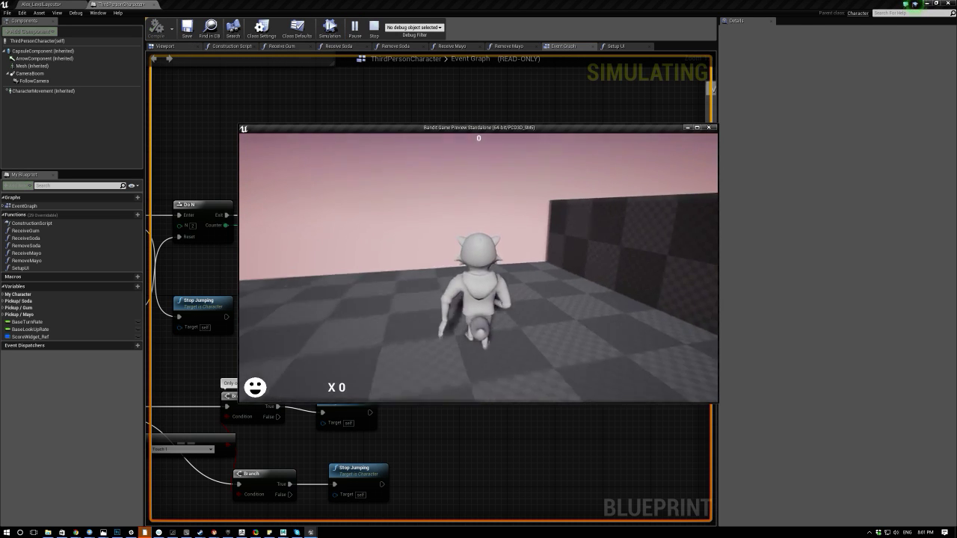
pyautogui.press('space')
pyautogui.press('space')
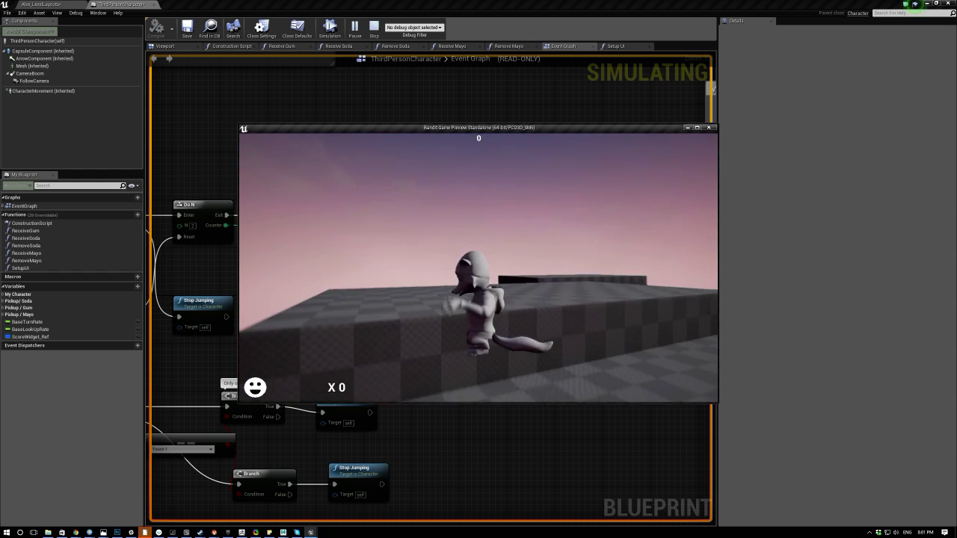
pyautogui.press('Escape')
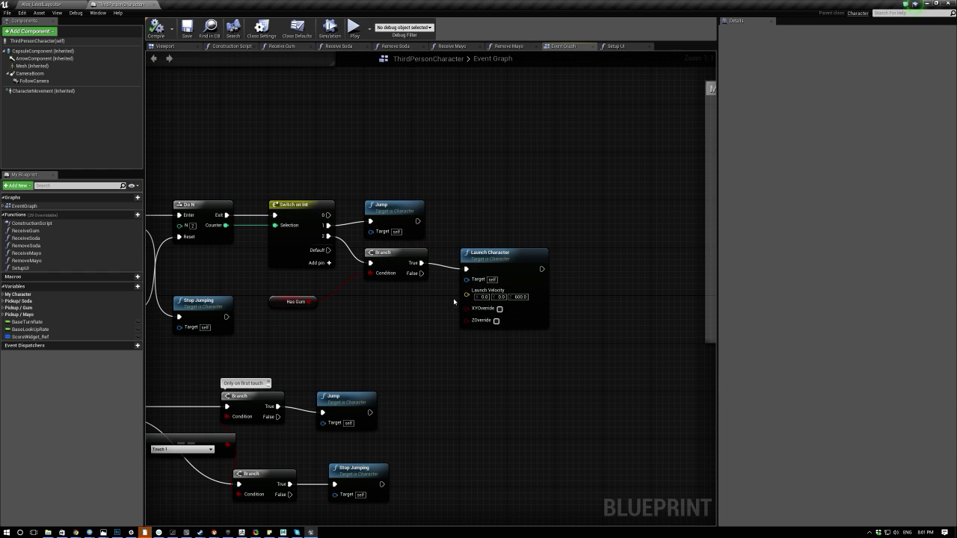
# Turn ZOverride back on and promote Launch Character's Launch Velocity to a variable named DoubleJumpVelocity, placing its node below the Branch.
pyautogui.click(495, 320)
pyautogui.moveTo(467, 294); pyautogui.dragTo(404, 334)
pyautogui.click(429, 361)
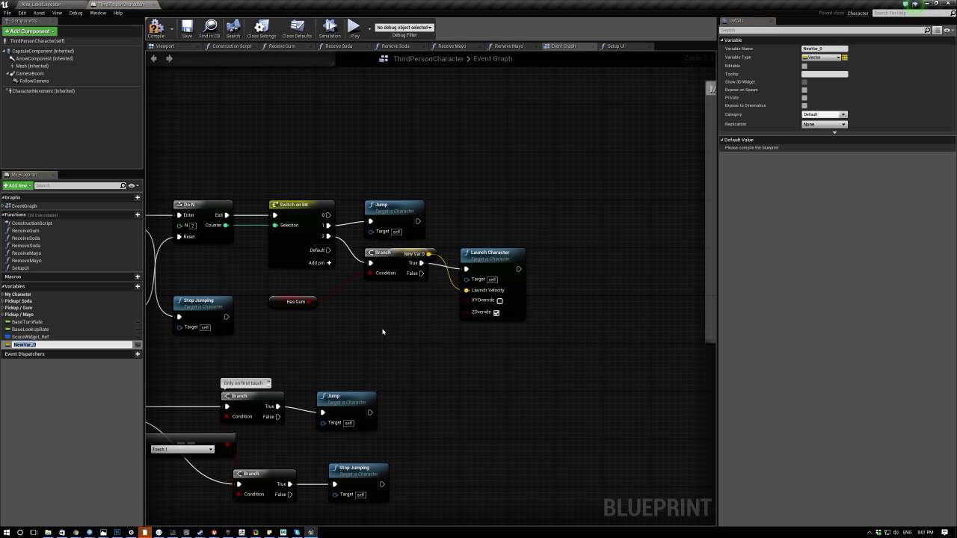
pyautogui.moveTo(400, 264); pyautogui.dragTo(395, 332)
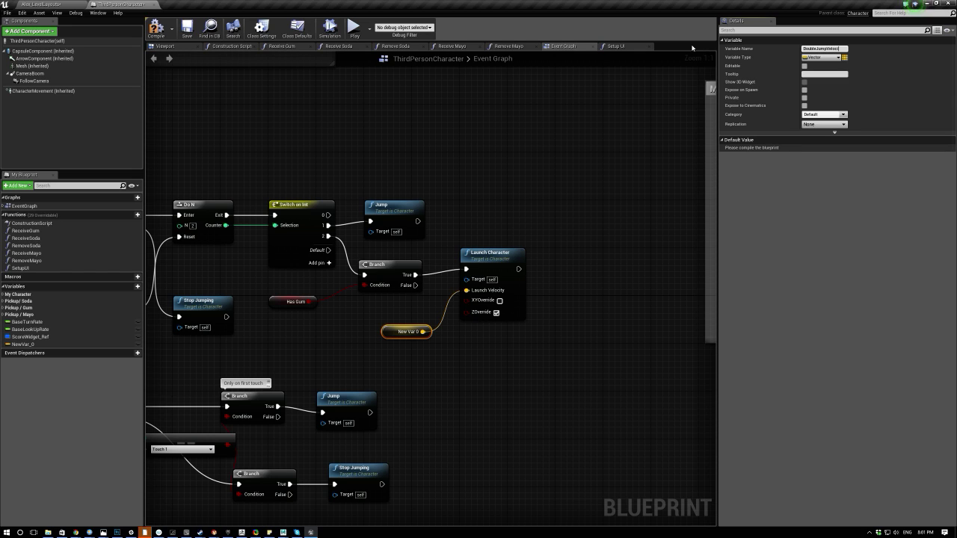
pyautogui.press('Return')
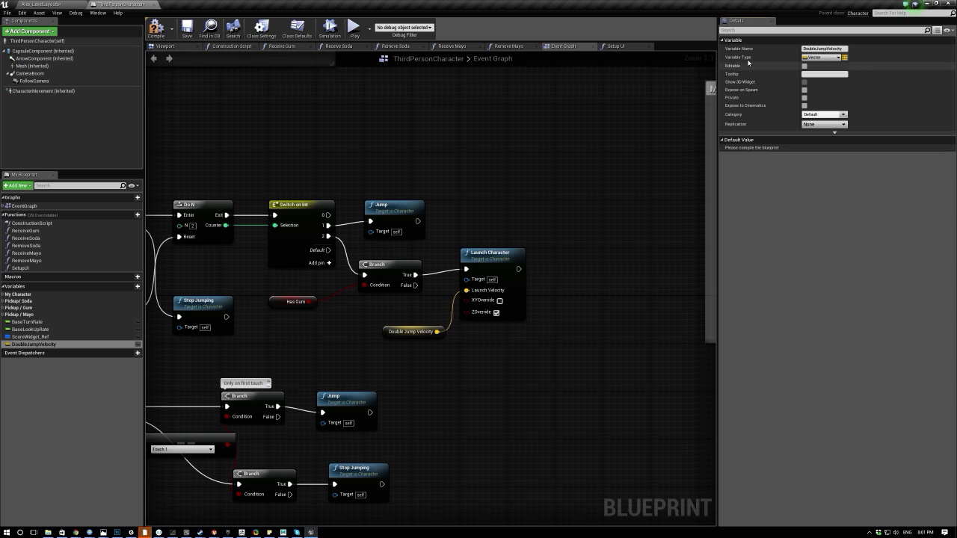
# Make DoubleJumpVelocity editable and set its default Z value to 1200, compiling the blueprint before and after.
pyautogui.click(803, 66)
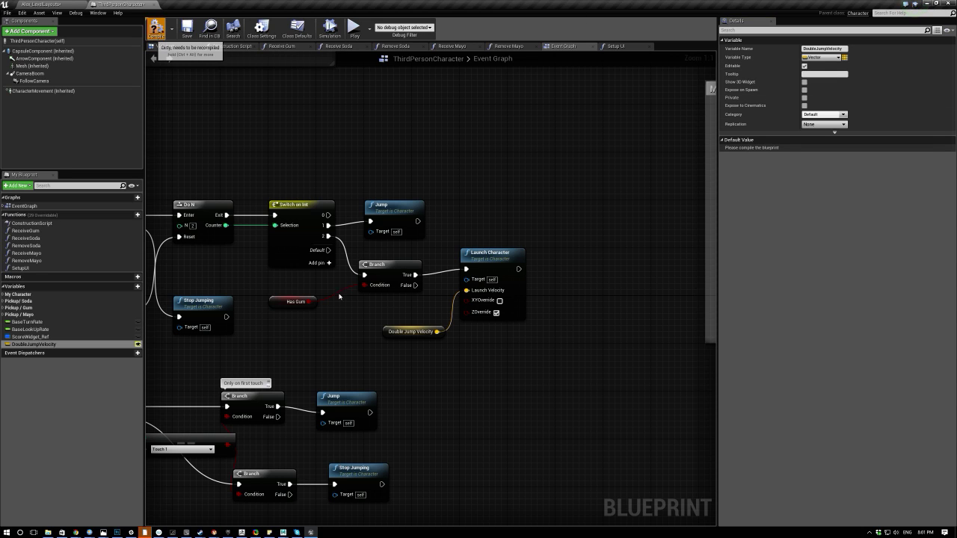
pyautogui.click(156, 28)
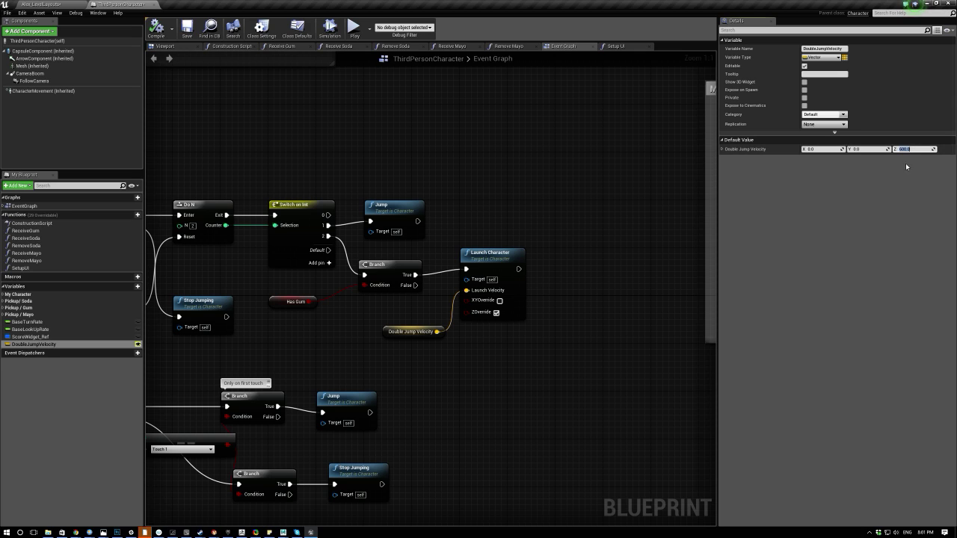
pyautogui.write('1')
pyautogui.click(157, 33)
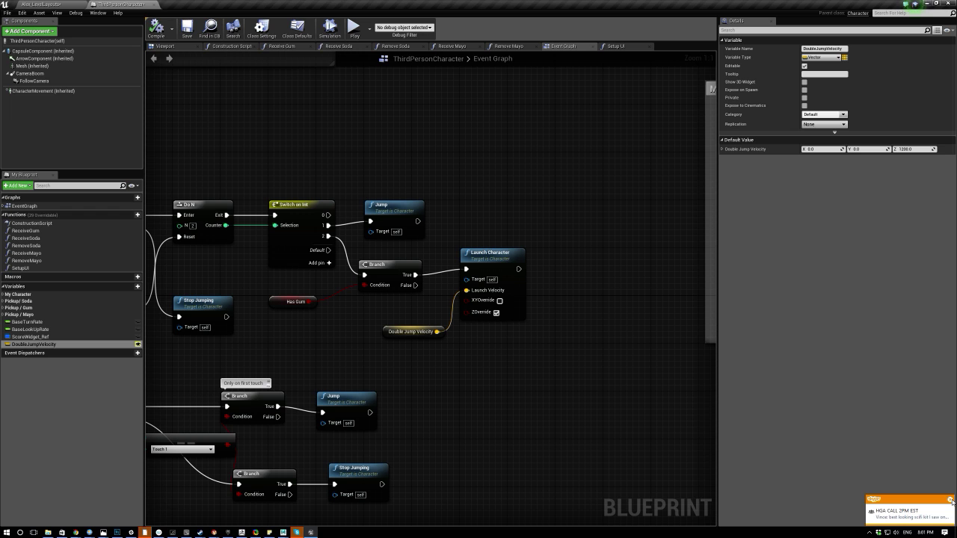
pyautogui.click(951, 500)
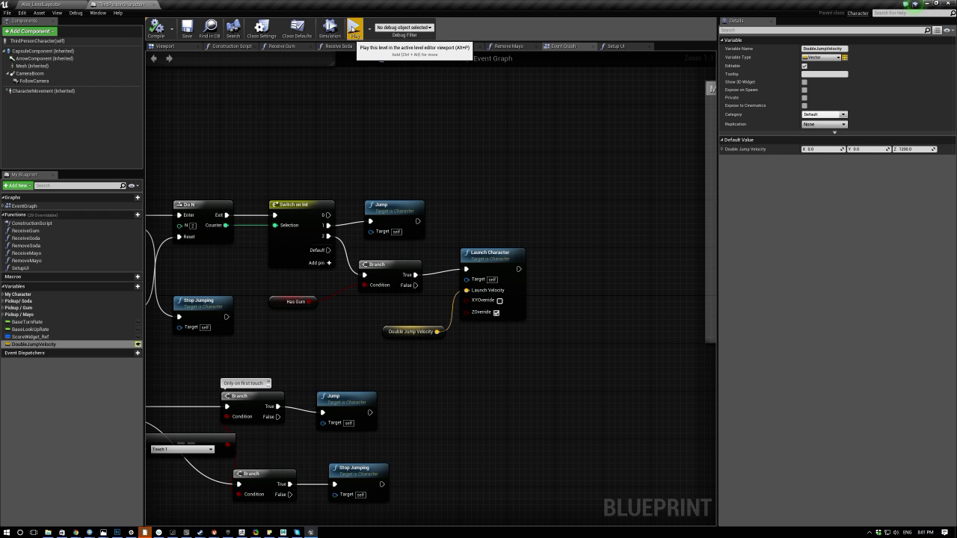
# Play-test the new double jump velocity around the gum pickup and raised box, stop the preview and return to the level layout.
pyautogui.click(352, 29)
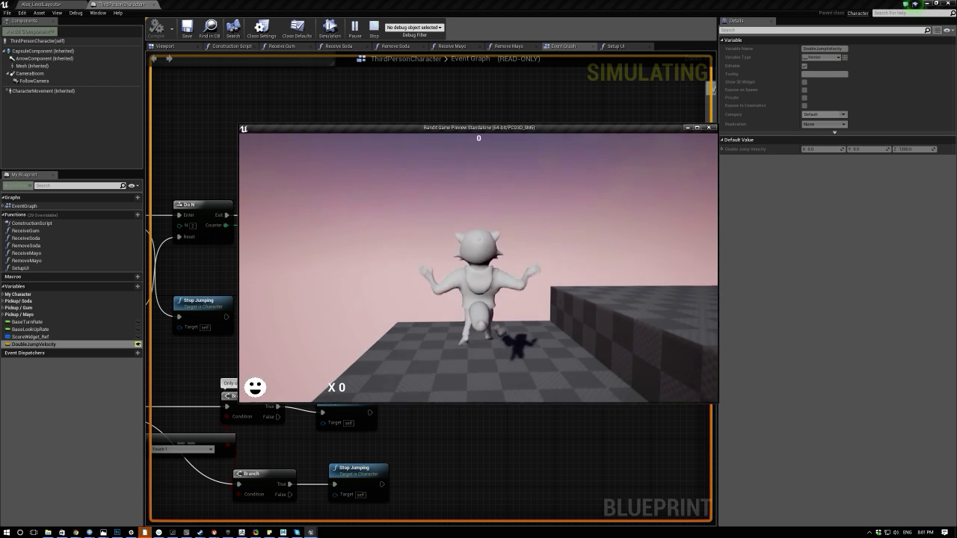
pyautogui.press('space')
pyautogui.press('space')
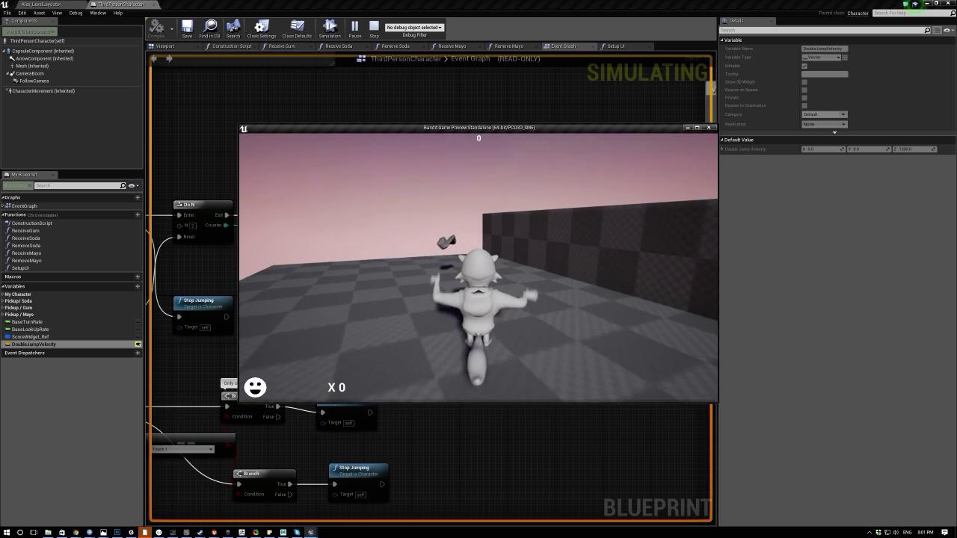
pyautogui.press('space')
pyautogui.press('space')
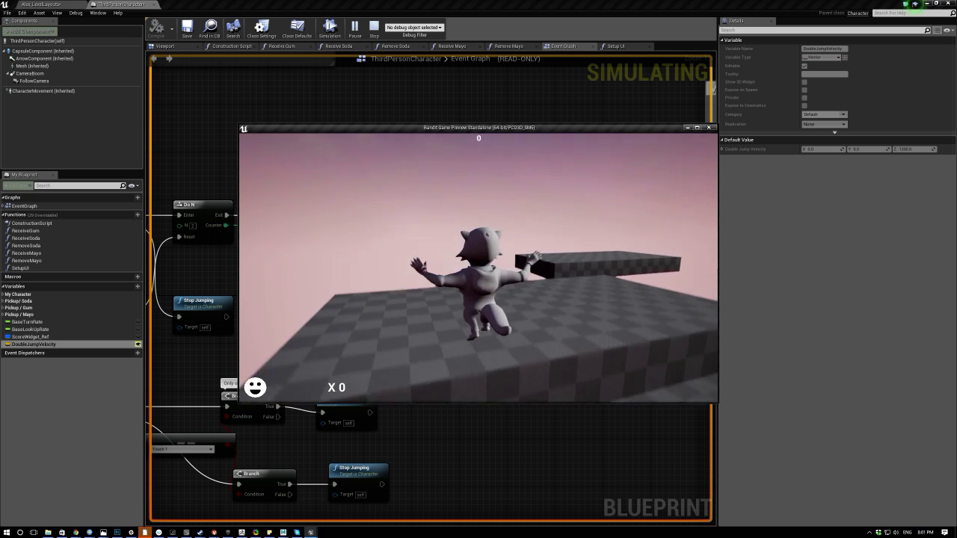
pyautogui.press('space')
pyautogui.press('space')
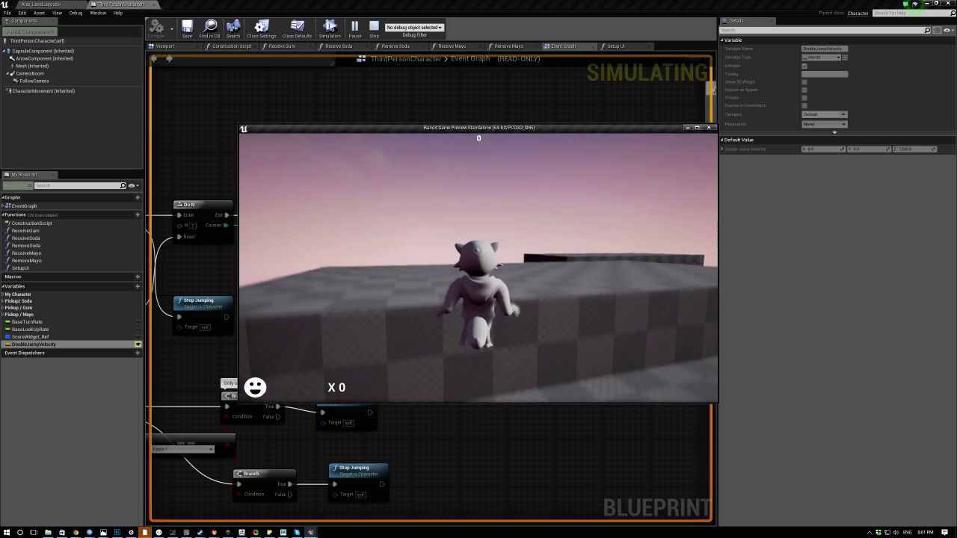
pyautogui.press('space')
pyautogui.press('space')
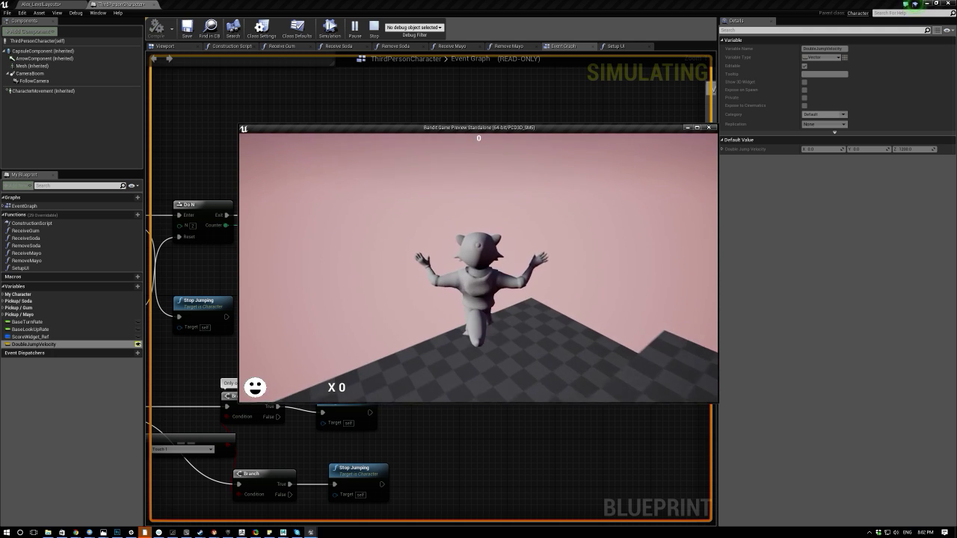
pyautogui.press('space')
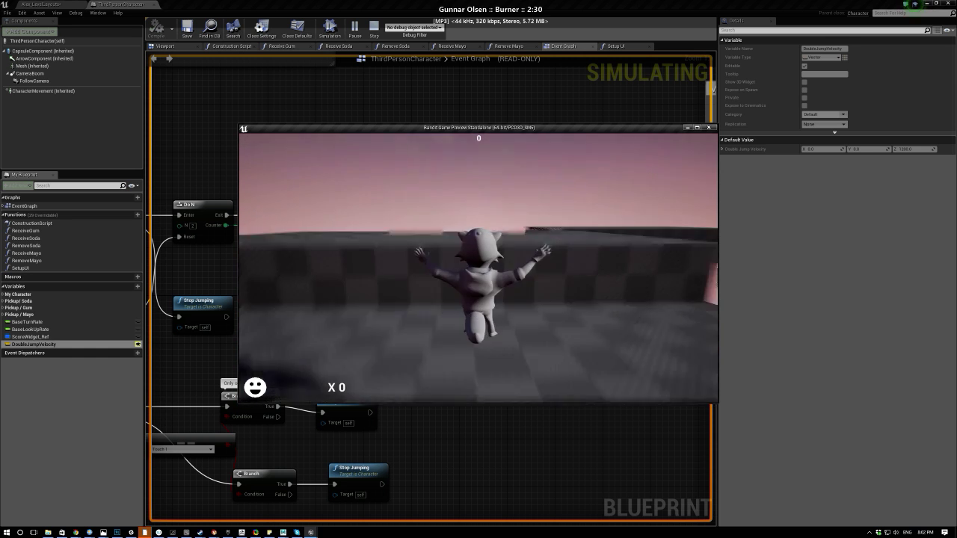
pyautogui.press('space')
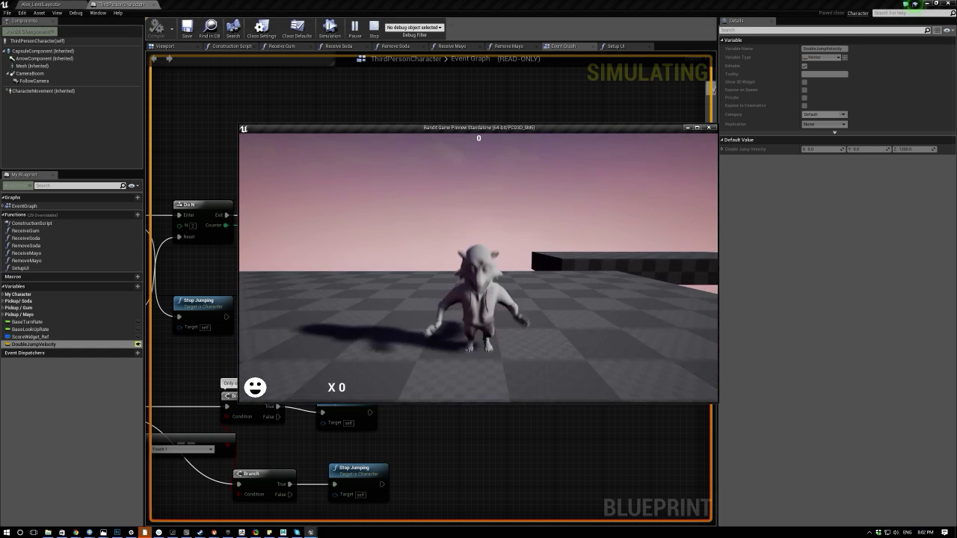
pyautogui.press('Escape')
pyautogui.click(46, 5)
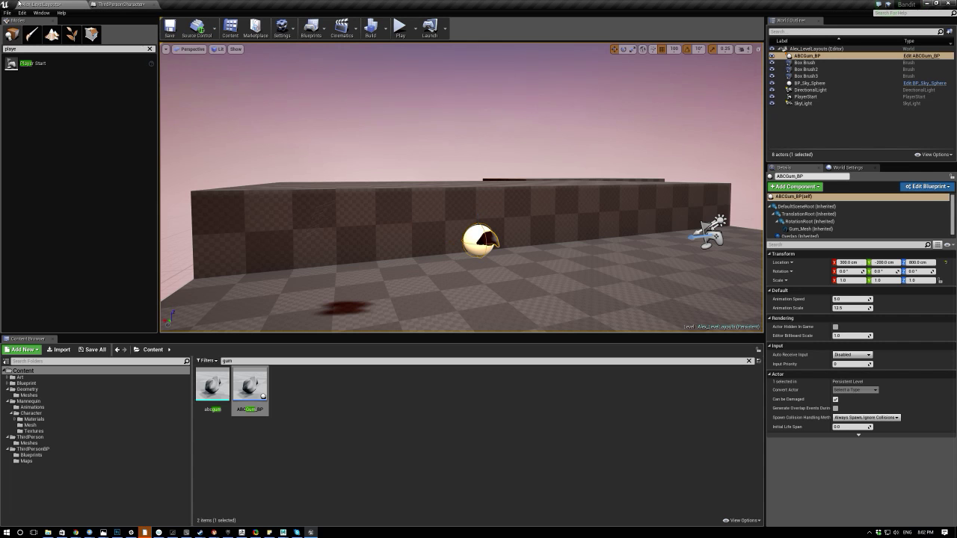
pyautogui.click(436, 222)
pyautogui.keyDown('alt'); pyautogui.moveTo(489, 169); pyautogui.dragTo(486, 135); pyautogui.keyUp('alt')
pyautogui.press('a')
pyautogui.moveTo(410, 201); pyautogui.dragTo(678, 109, button='right')
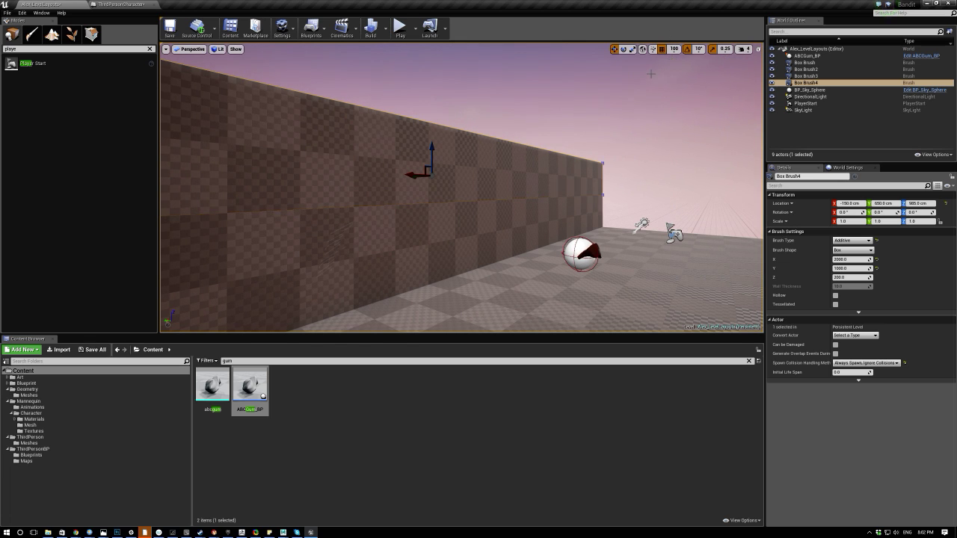
pyautogui.press('Delete')
# Duplicate the raised box upward and slide the copy along Y so it hangs over the floor in front of the original.
pyautogui.click(405, 210)
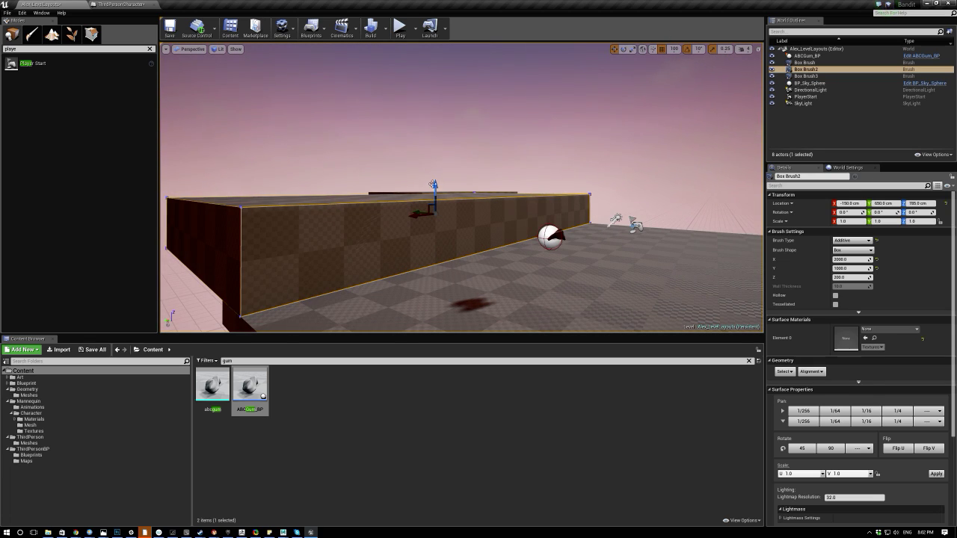
pyautogui.keyDown('alt'); pyautogui.moveTo(435, 185); pyautogui.dragTo(432, 149); pyautogui.keyUp('alt')
pyautogui.moveTo(461, 171); pyautogui.dragTo(387, 142, button='right')
pyautogui.moveTo(381, 125); pyautogui.dragTo(532, 139)
pyautogui.moveTo(531, 139); pyautogui.dragTo(515, 204, button='right')
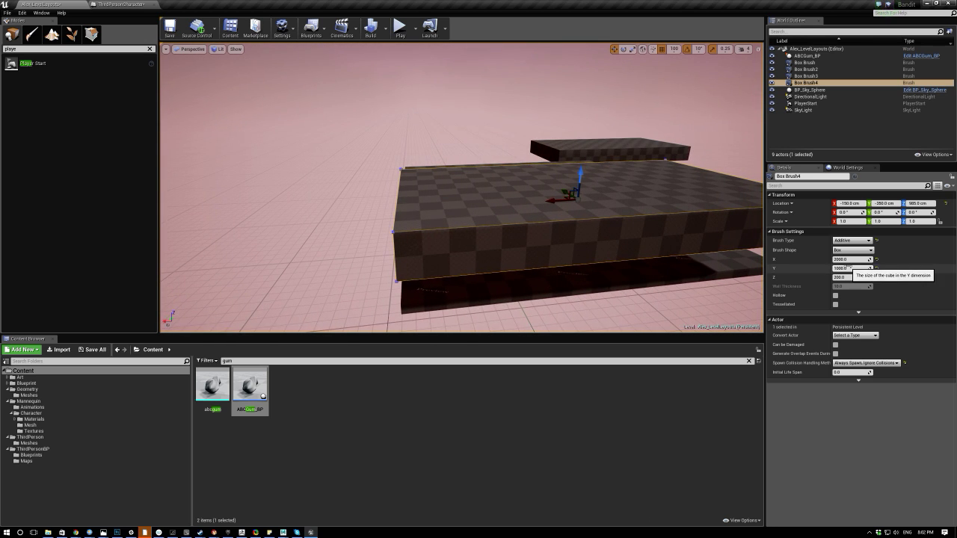
# Resize the duplicated box brush to 500 in X and 2000 in Y.
pyautogui.write('500')
pyautogui.press('Return')
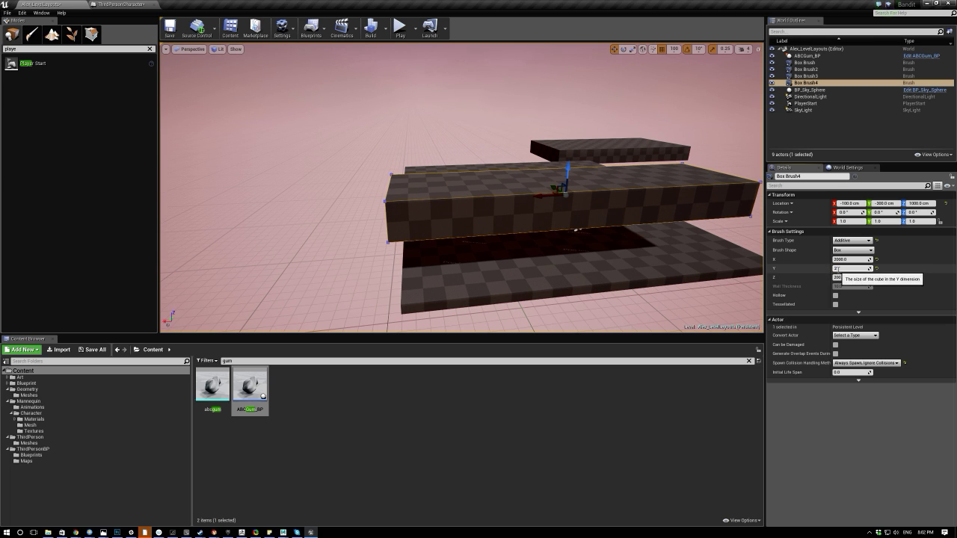
pyautogui.press('Return')
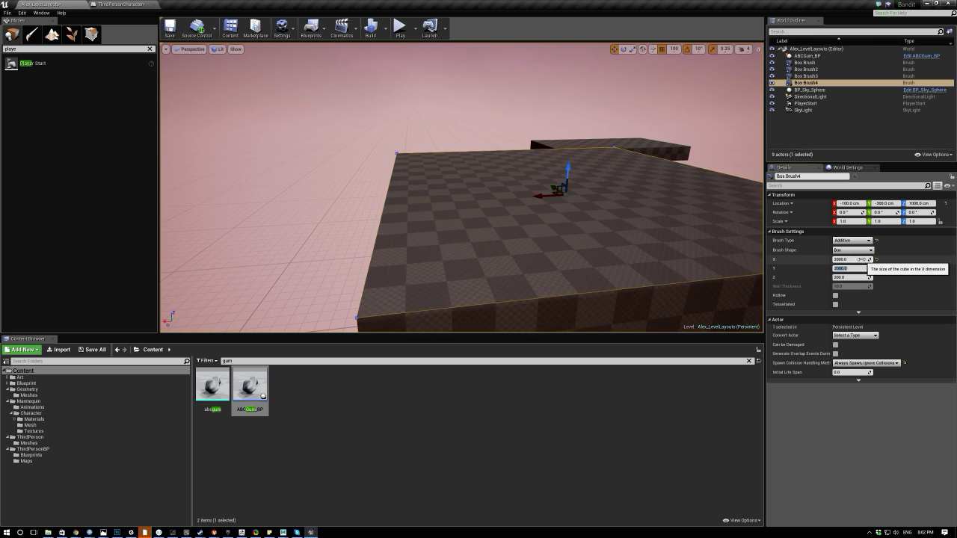
pyautogui.moveTo(848, 259); pyautogui.dragTo(861, 260)
pyautogui.click(867, 259)
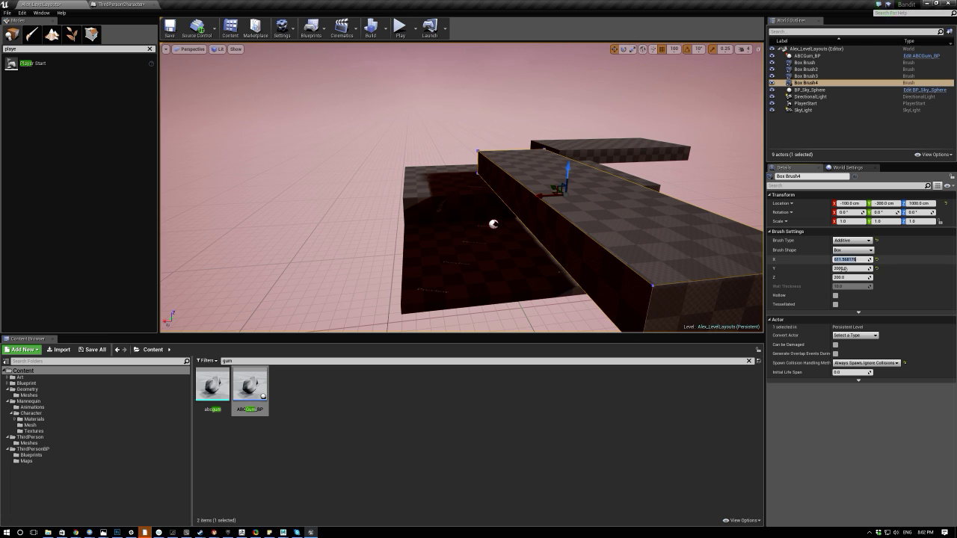
pyautogui.write('800')
pyautogui.press('Return')
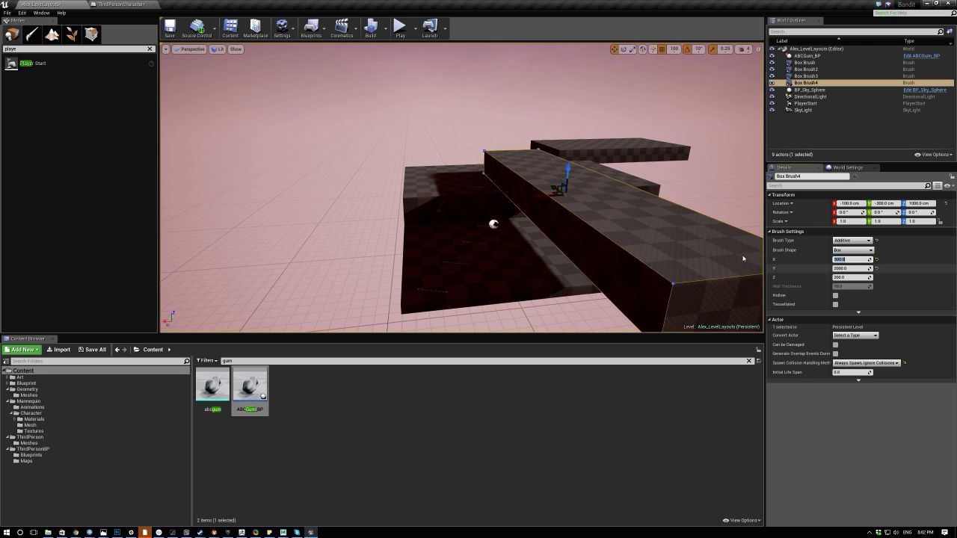
# Move the long narrow box along X to -700 cm.
pyautogui.moveTo(591, 192); pyautogui.dragTo(448, 231, button='right')
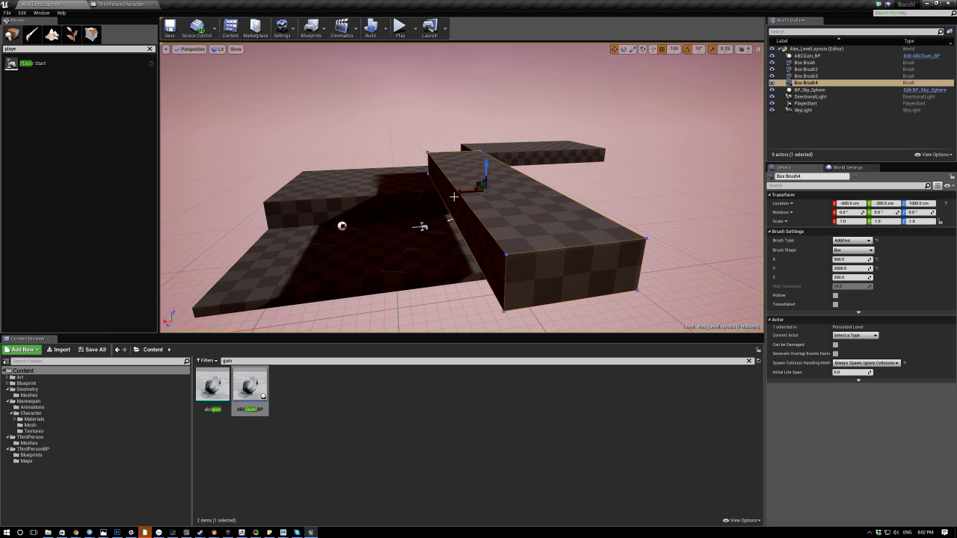
pyautogui.moveTo(482, 186); pyautogui.dragTo(481, 187)
pyautogui.moveTo(480, 188)
pyautogui.mouseDown(button='right')
pyautogui.moveTo(516, 194)
pyautogui.moveTo(471, 192)
pyautogui.mouseUp(button='right')
# Play-test the level, collecting the gum and double-jumping toward the long narrow box to check its height, and stop the preview.
pyautogui.click(401, 28)
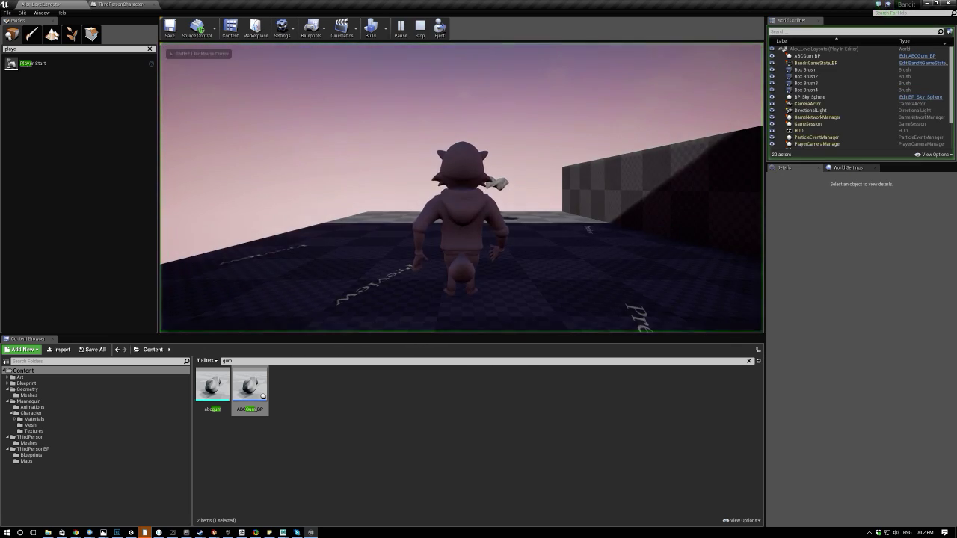
pyautogui.press('w')
pyautogui.press('space')
pyautogui.press('a')
pyautogui.press('d')
pyautogui.press('w')
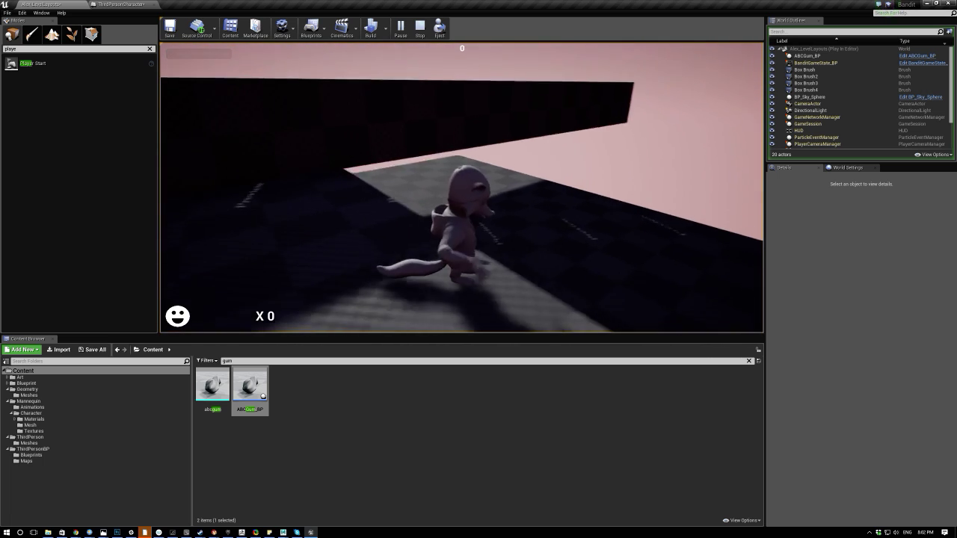
pyautogui.press('space')
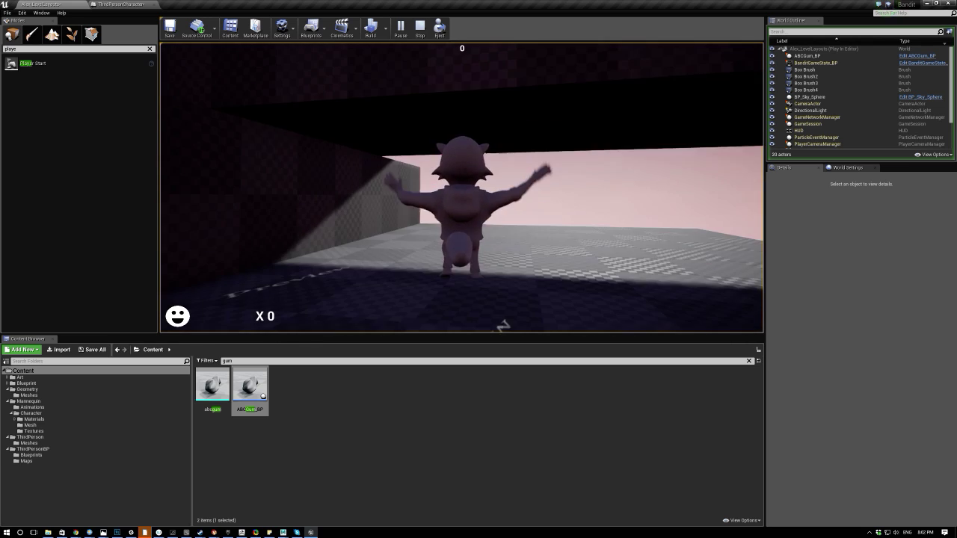
pyautogui.press('s')
pyautogui.press('a')
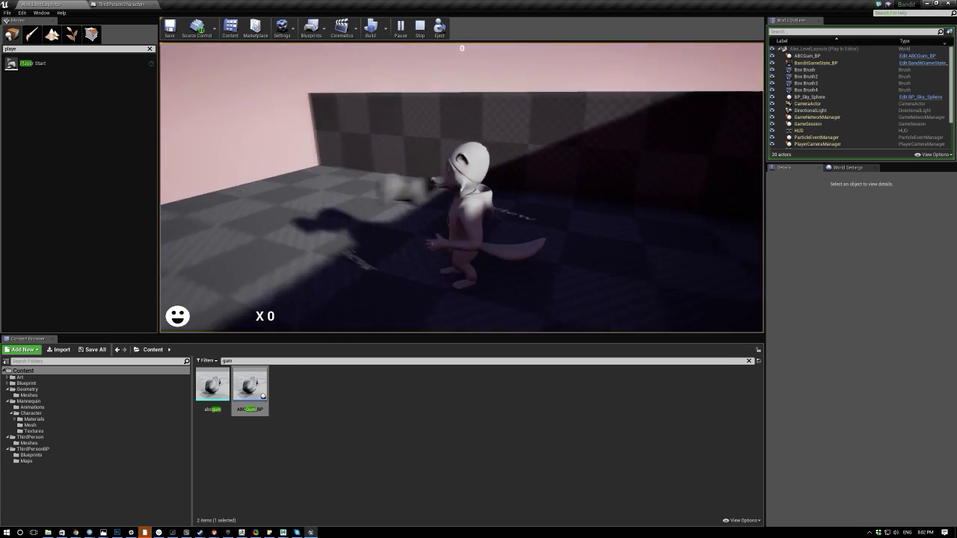
pyautogui.press('w')
pyautogui.press('space')
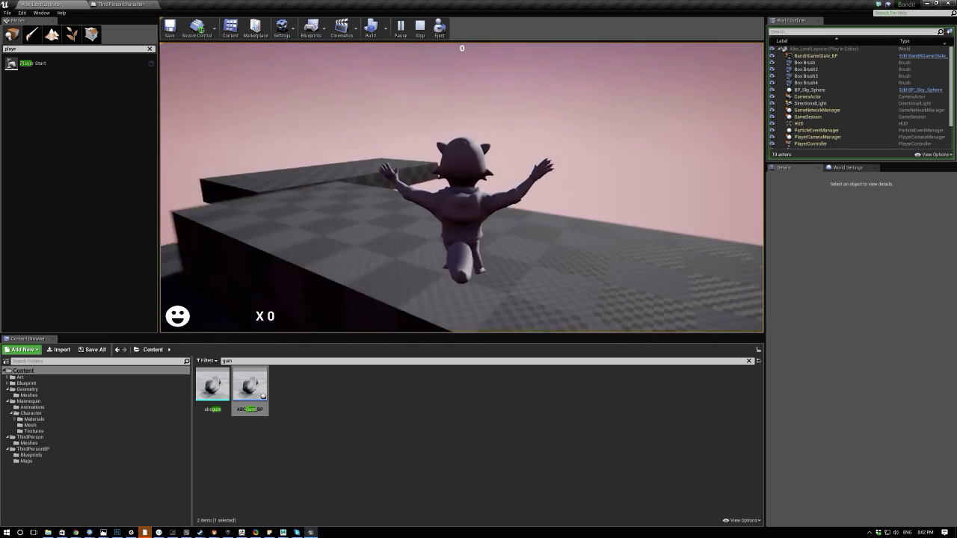
pyautogui.press('space')
pyautogui.press('a')
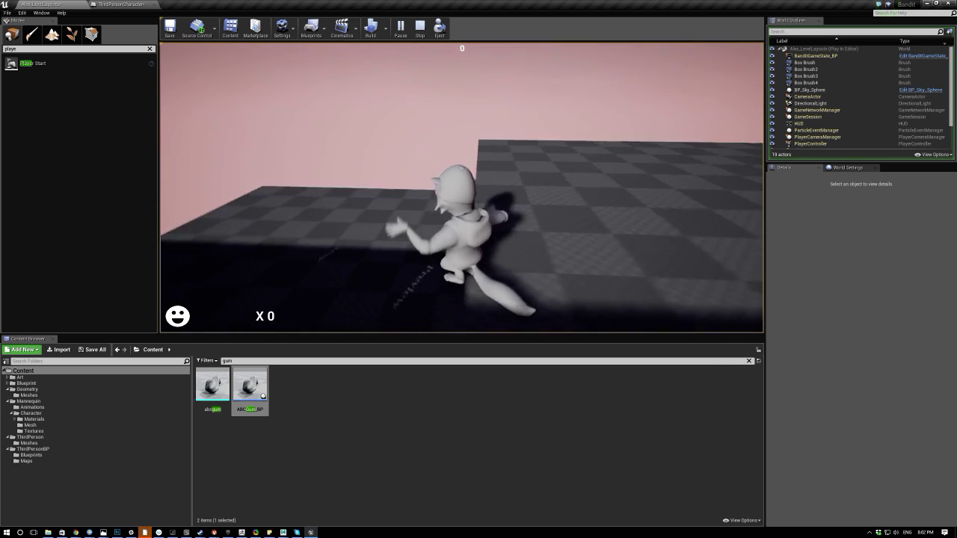
pyautogui.press('space')
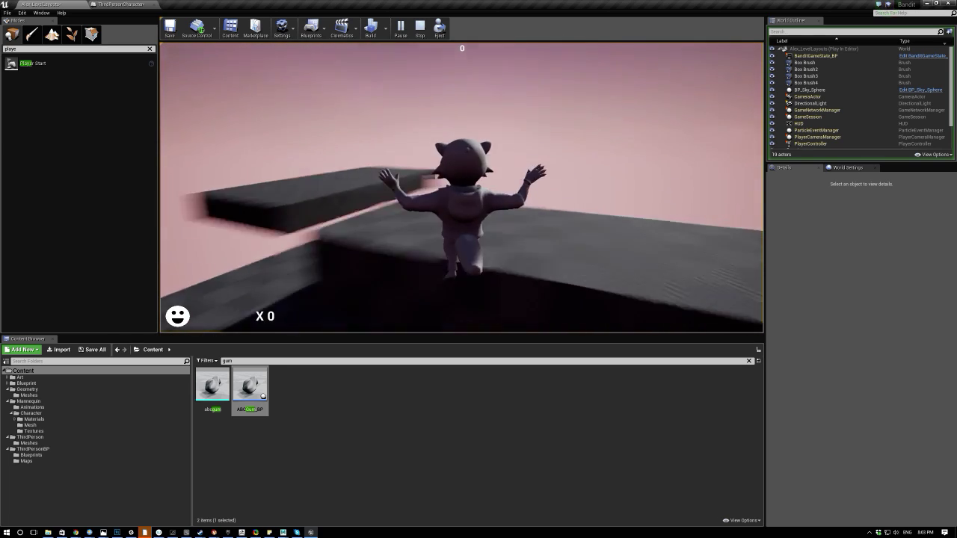
pyautogui.press('w')
pyautogui.press('space')
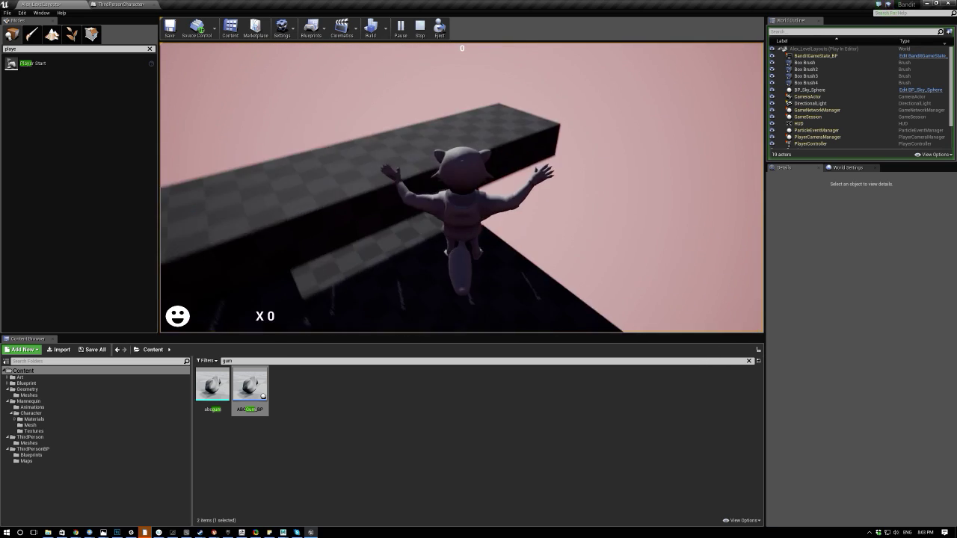
pyautogui.press('Escape')
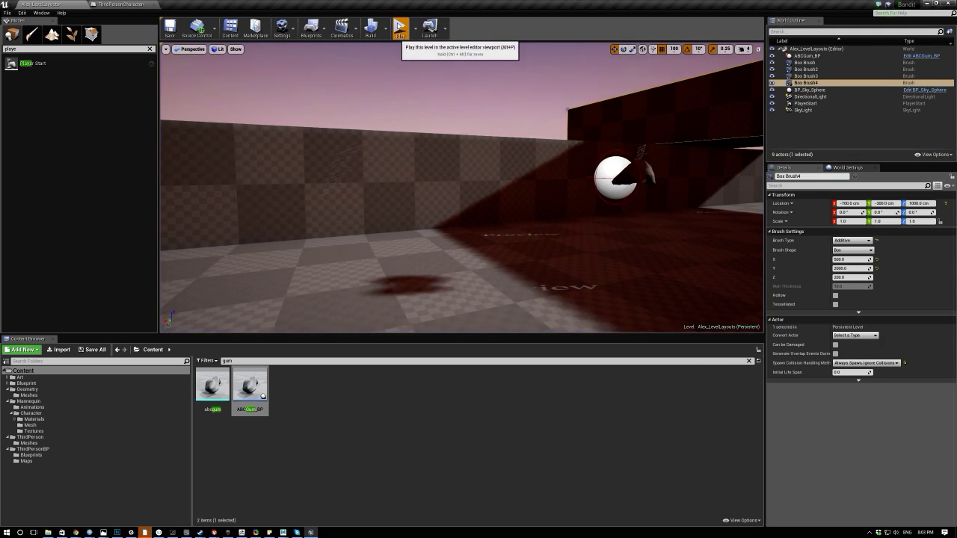
# Play-test the route again, double-jumping onto the long narrow box and toward the separate far platform, and stop the preview.
pyautogui.click(399, 29)
pyautogui.press('w')
pyautogui.press('space')
pyautogui.press('space')
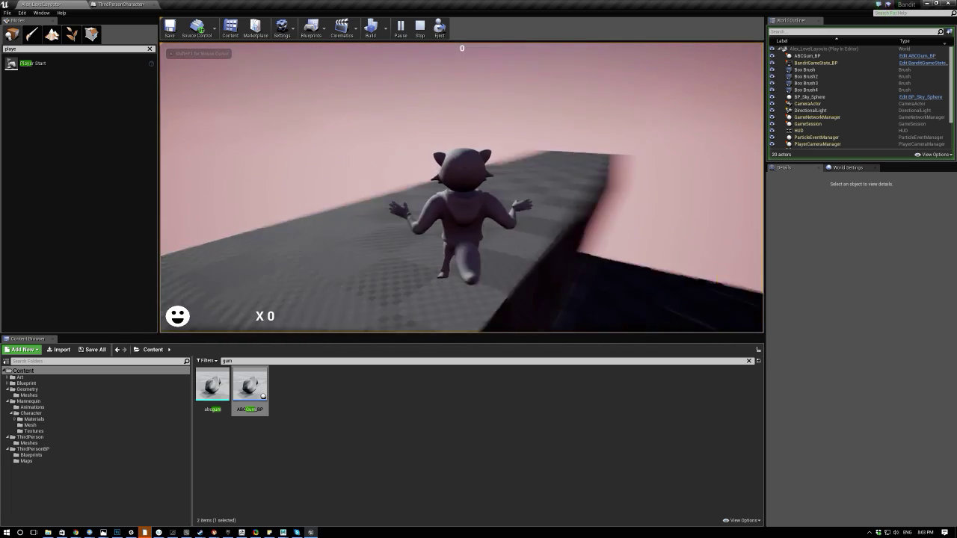
pyautogui.press('w')
pyautogui.press('space')
pyautogui.press('w')
pyautogui.press('space')
pyautogui.press('w')
pyautogui.press('space')
pyautogui.press('w')
pyautogui.press('space')
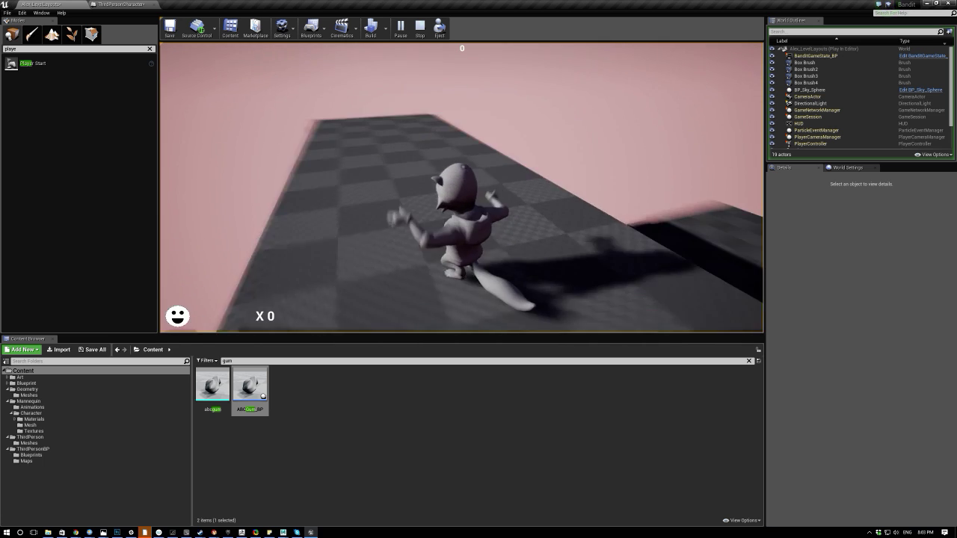
pyautogui.press('a')
pyautogui.press('w')
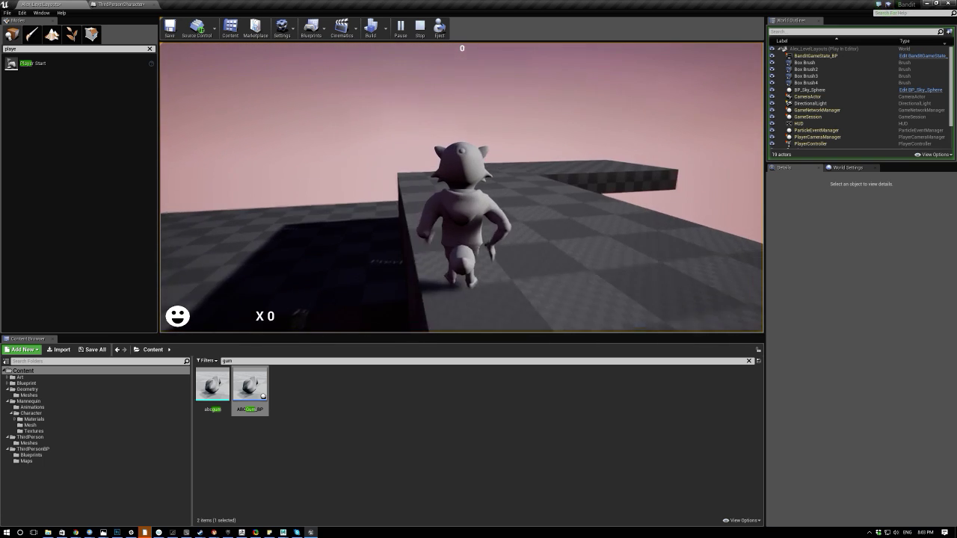
pyautogui.press('w')
pyautogui.press('space')
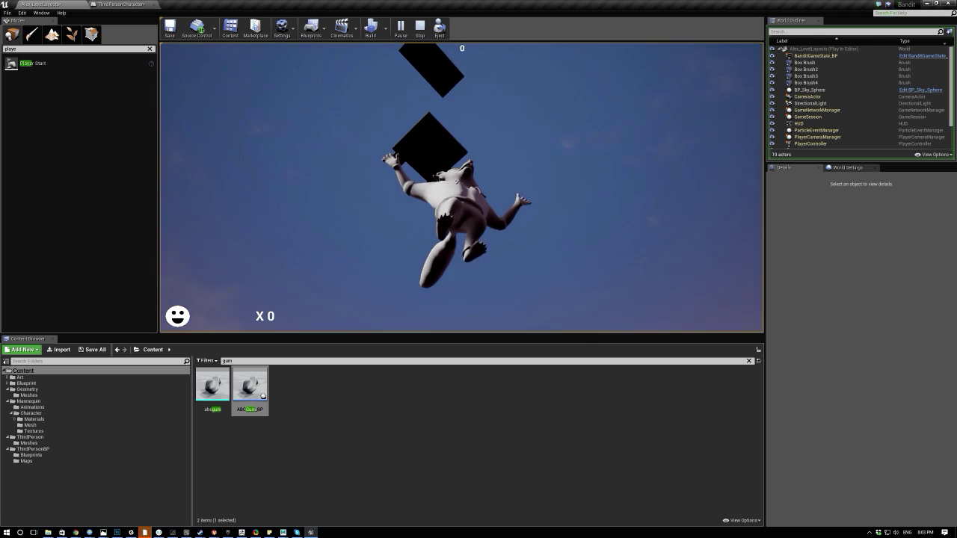
pyautogui.press('Escape')
pyautogui.moveTo(462, 187); pyautogui.dragTo(447, 315, button='right')
pyautogui.press('w')
pyautogui.press('s')
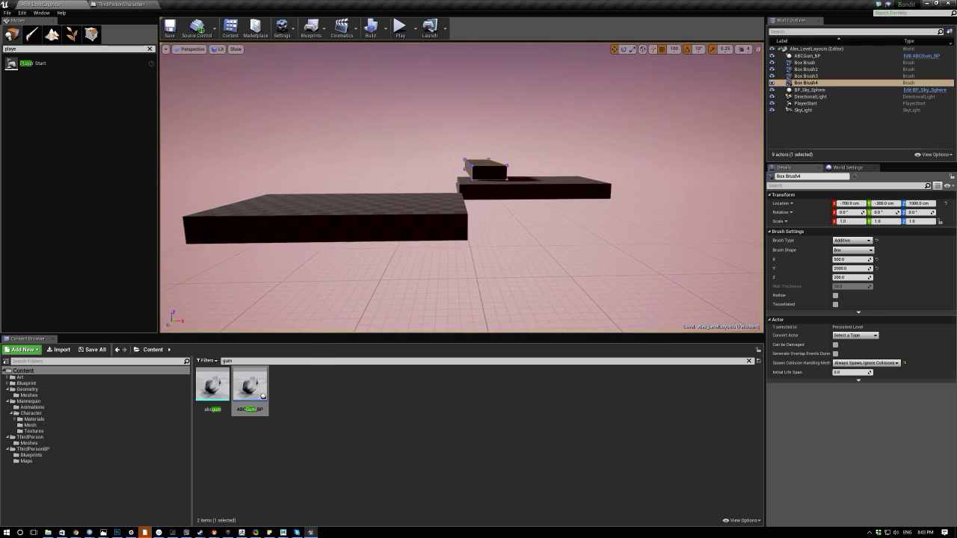
# Find the KillZVolume actor with the search term "kill" and place one on the large separate platform in the level.
pyautogui.press('w')
pyautogui.moveTo(463, 155)
pyautogui.mouseDown(button='right')
pyautogui.moveTo(516, 125)
pyautogui.moveTo(448, 156)
pyautogui.mouseUp(button='right')
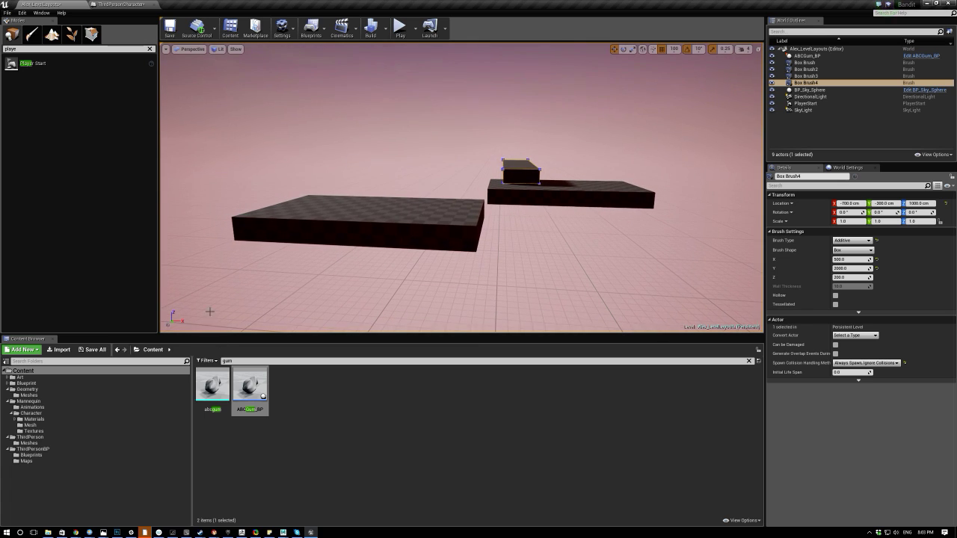
pyautogui.click(25, 49)
pyautogui.press('BackSpace')
pyautogui.write('kill')
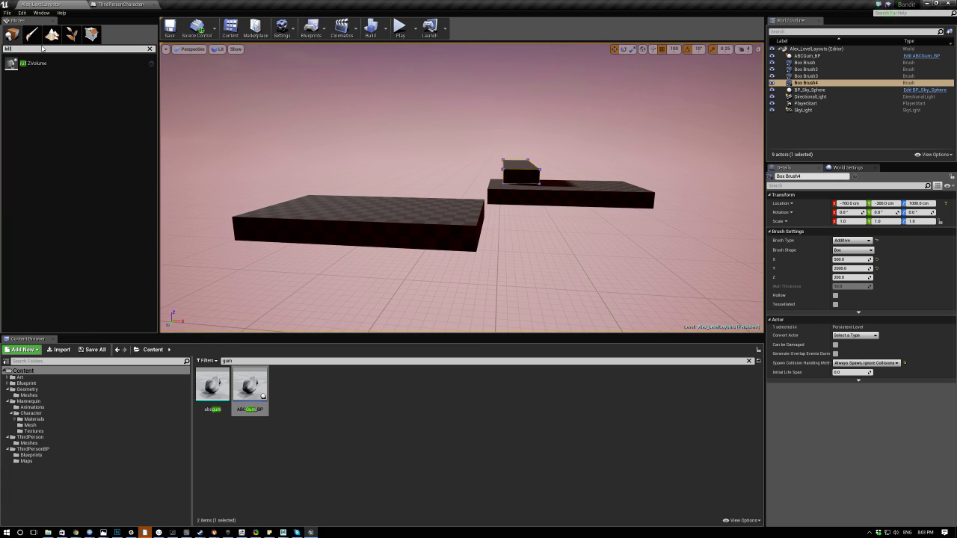
pyautogui.moveTo(34, 63); pyautogui.dragTo(390, 208)
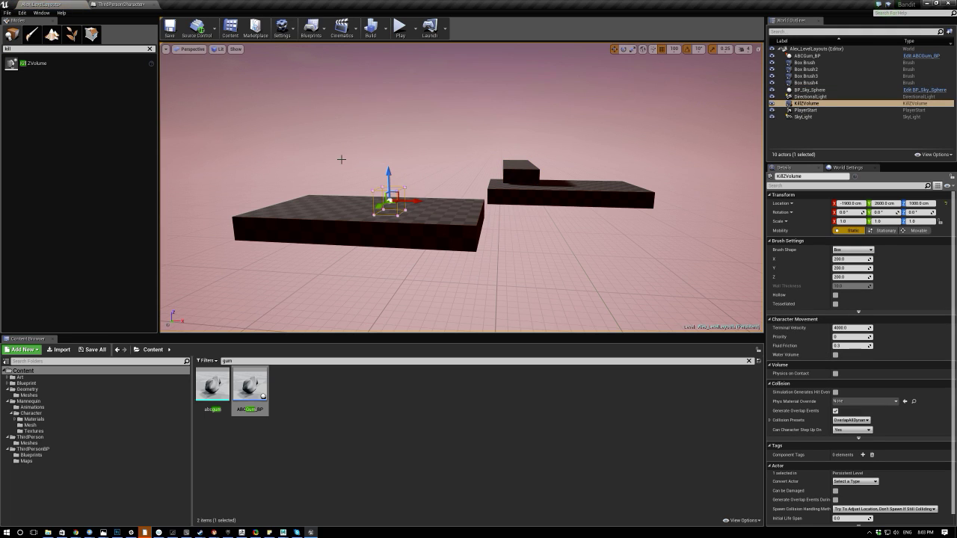
# Enlarge the kill volume's brush to about 8316 in X and 7194 in Y.
pyautogui.moveTo(855, 260); pyautogui.dragTo(939, 259)
pyautogui.moveTo(846, 269); pyautogui.dragTo(931, 268)
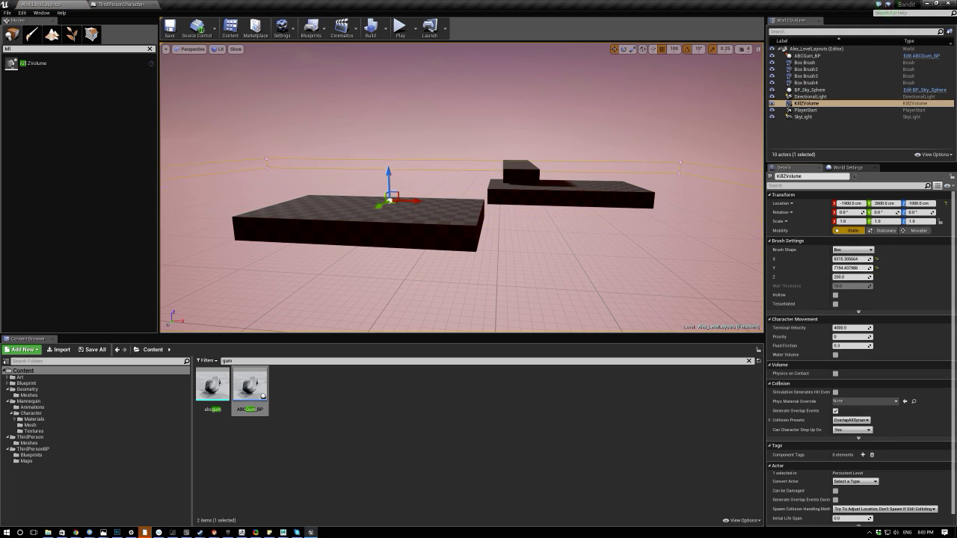
pyautogui.press('a')
pyautogui.moveTo(421, 154); pyautogui.dragTo(424, 155, button='right')
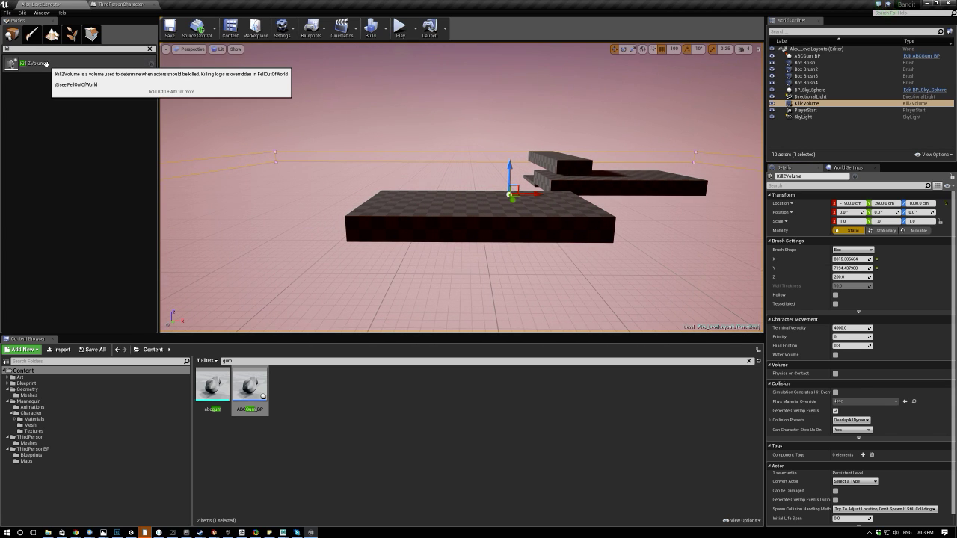
# Move the kill volume to Y 1700 cm and resize its brush to about 8016 in X and 2168 in Z.
pyautogui.press('a')
pyautogui.moveTo(511, 165); pyautogui.dragTo(513, 165, button='right')
pyautogui.moveTo(538, 201); pyautogui.dragTo(490, 193)
pyautogui.moveTo(840, 259); pyautogui.dragTo(860, 259)
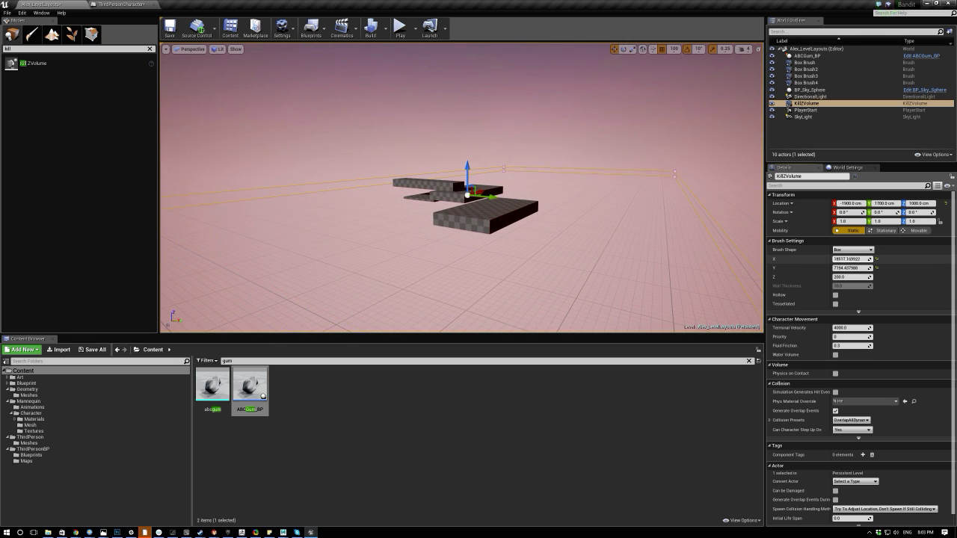
pyautogui.click(839, 277)
pyautogui.moveTo(852, 278); pyautogui.dragTo(871, 278)
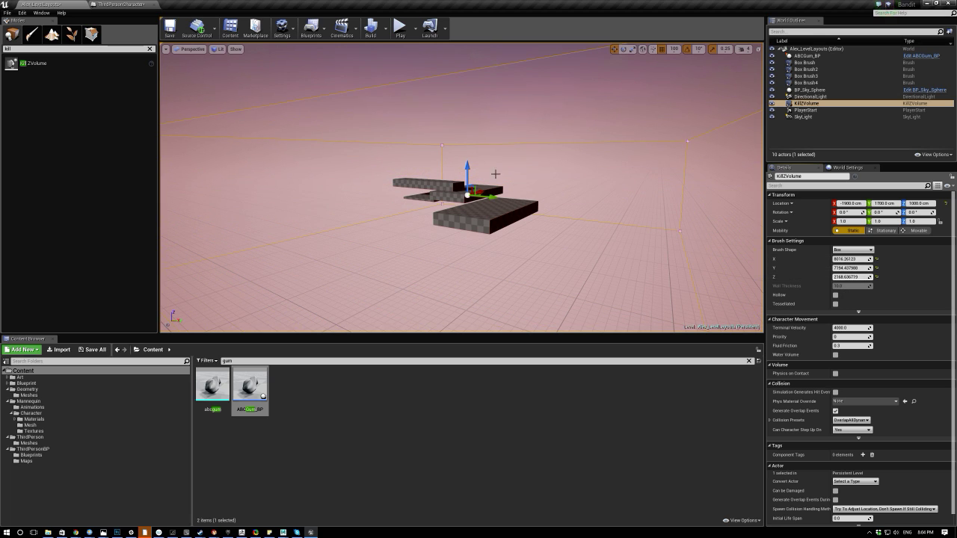
# Lower the kill volume beneath the platforms and shift it to surround the area under the layout.
pyautogui.moveTo(469, 164); pyautogui.dragTo(461, 267)
pyautogui.moveTo(457, 234)
pyautogui.mouseDown(button='right')
pyautogui.moveTo(486, 258)
pyautogui.moveTo(456, 235)
pyautogui.mouseUp(button='right')
pyautogui.moveTo(454, 249); pyautogui.dragTo(441, 219)
pyautogui.moveTo(442, 219); pyautogui.dragTo(442, 219, button='right')
# Play the level in the viewport and run the character off the platforms to test the kill volume.
pyautogui.click(400, 28)
pyautogui.click(395, 140)
pyautogui.press('w')
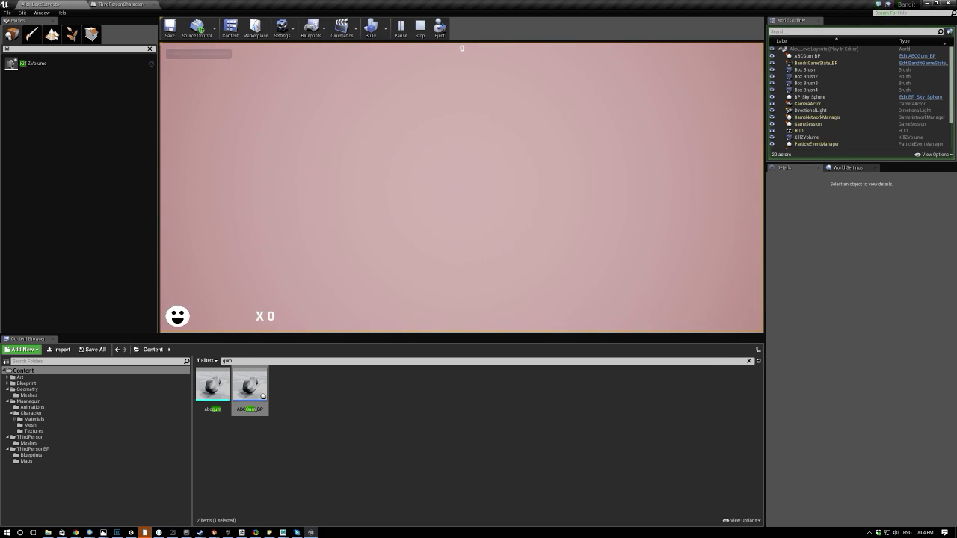
pyautogui.press('Escape')
pyautogui.moveTo(568, 135); pyautogui.dragTo(568, 135, button='right')
pyautogui.moveTo(436, 170); pyautogui.dragTo(436, 170, button='right')
pyautogui.click(451, 249)
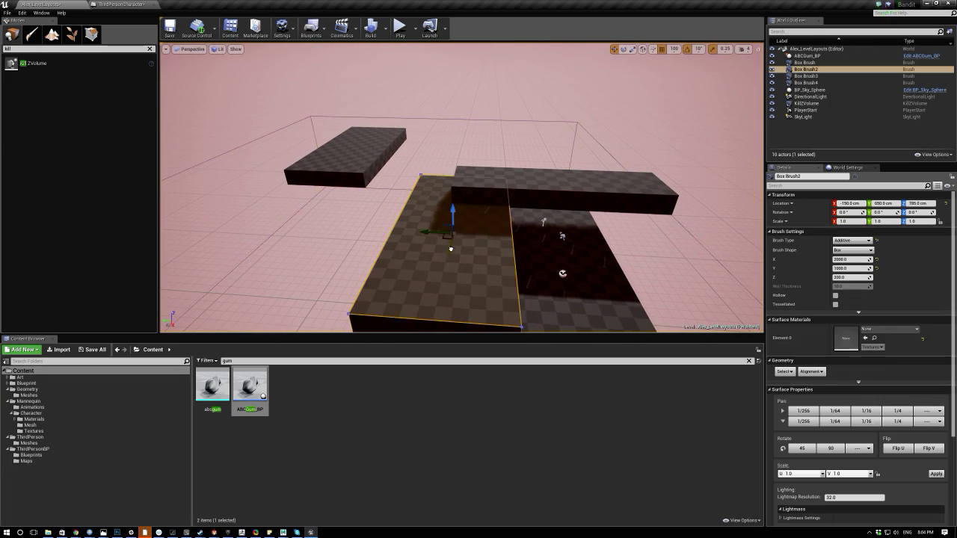
pyautogui.click(517, 197)
pyautogui.click(538, 245)
pyautogui.moveTo(479, 243); pyautogui.dragTo(479, 243, button='right')
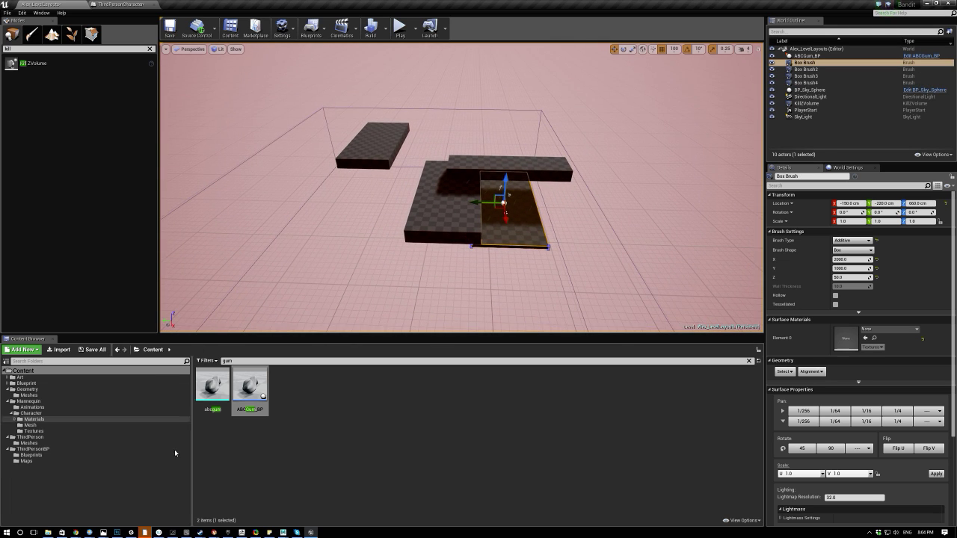
# Open a blank Notepad note and move its window down to uncover the platforms in the level view.
pyautogui.click(9, 530)
pyautogui.write('not')
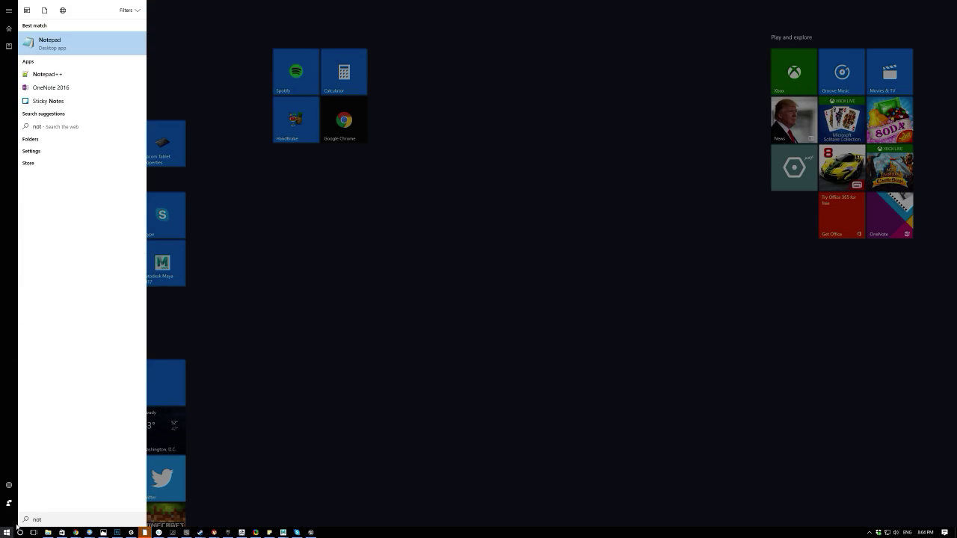
pyautogui.press('Escape')
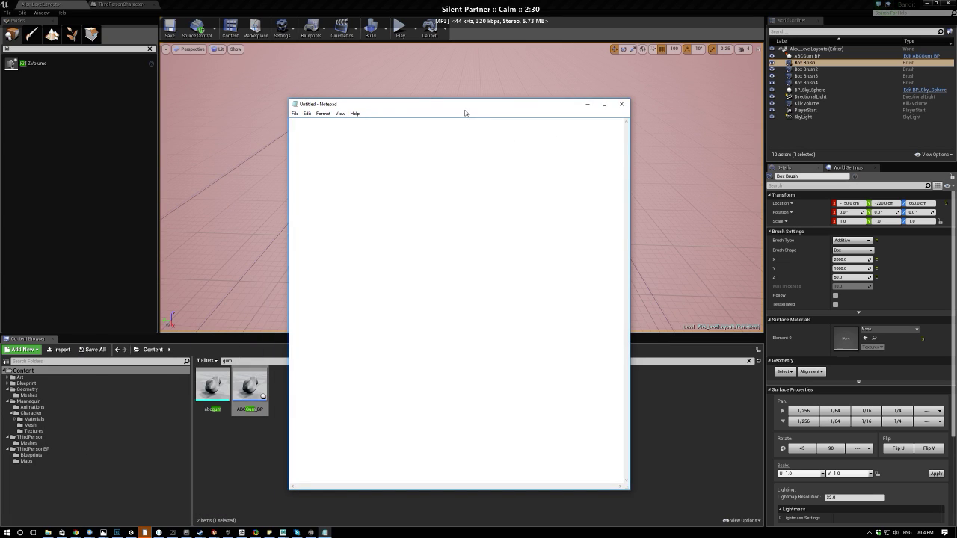
pyautogui.moveTo(457, 104); pyautogui.dragTo(458, 242)
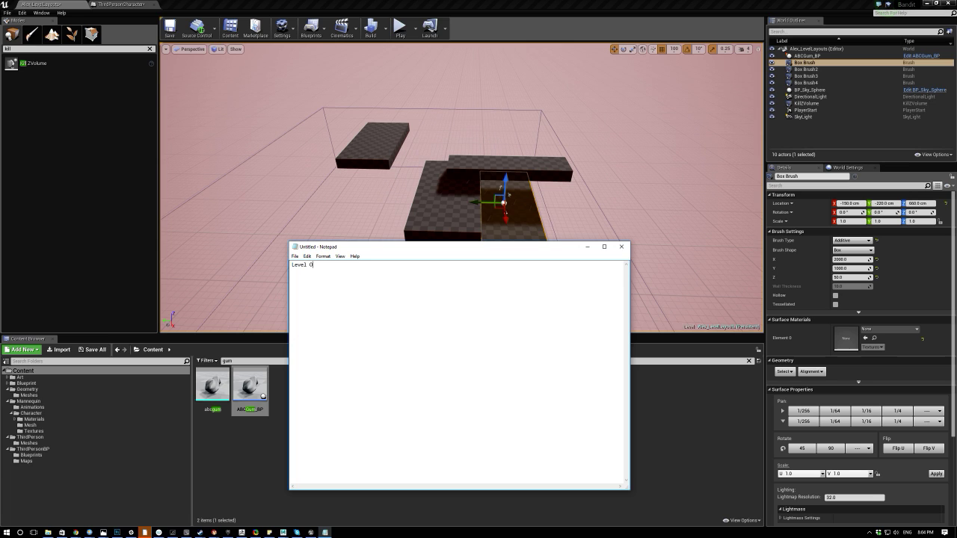
# Write a "Level Needs:" list with the entries Objective, Start and Challenge, and move the note out of the editor's way.
pyautogui.write('s:')
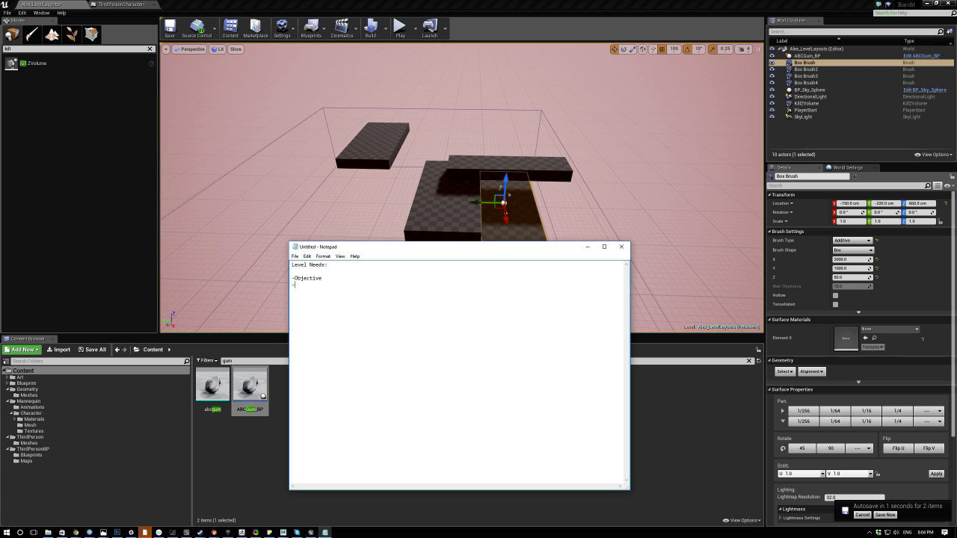
pyautogui.write('OS')
pyautogui.write('tart')
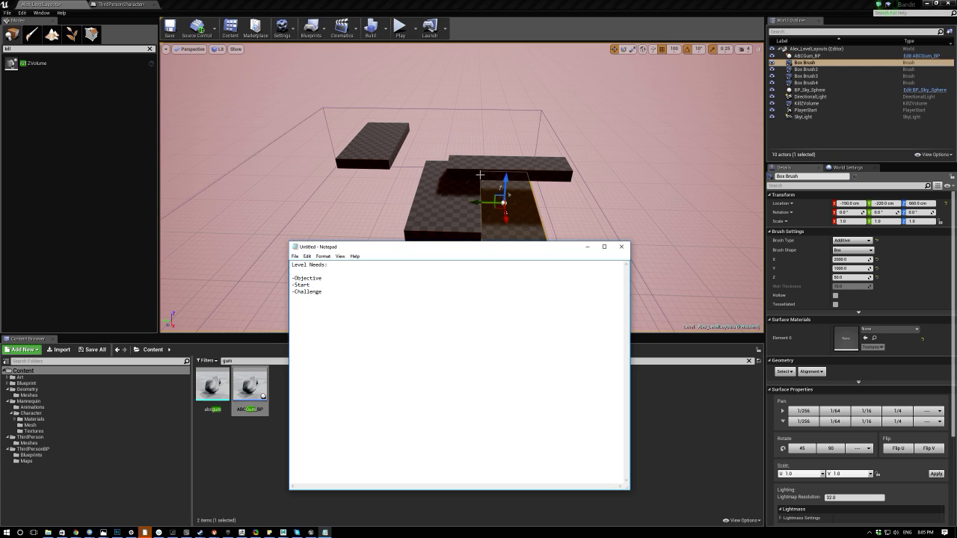
pyautogui.moveTo(297, 277); pyautogui.dragTo(340, 276)
pyautogui.click(295, 291)
pyautogui.moveTo(400, 251); pyautogui.dragTo(0, 233)
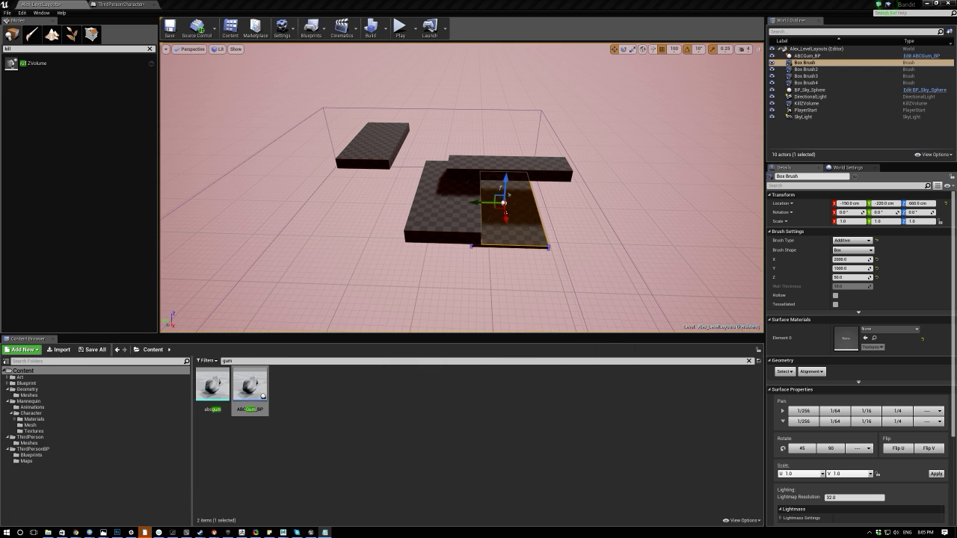
# Move the floor block beside the starting floor to Y 750 cm.
pyautogui.moveTo(562, 166)
pyautogui.mouseDown(button='right')
pyautogui.moveTo(562, 146)
pyautogui.moveTo(541, 154)
pyautogui.mouseUp(button='right')
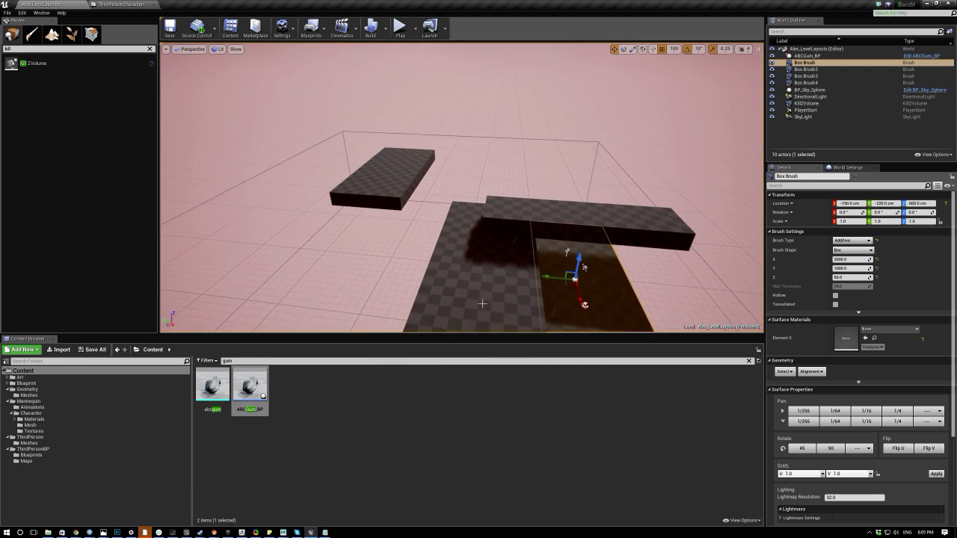
pyautogui.click(483, 303)
pyautogui.moveTo(483, 304); pyautogui.dragTo(523, 318, button='right')
pyautogui.moveTo(446, 231); pyautogui.dragTo(420, 227, button='right')
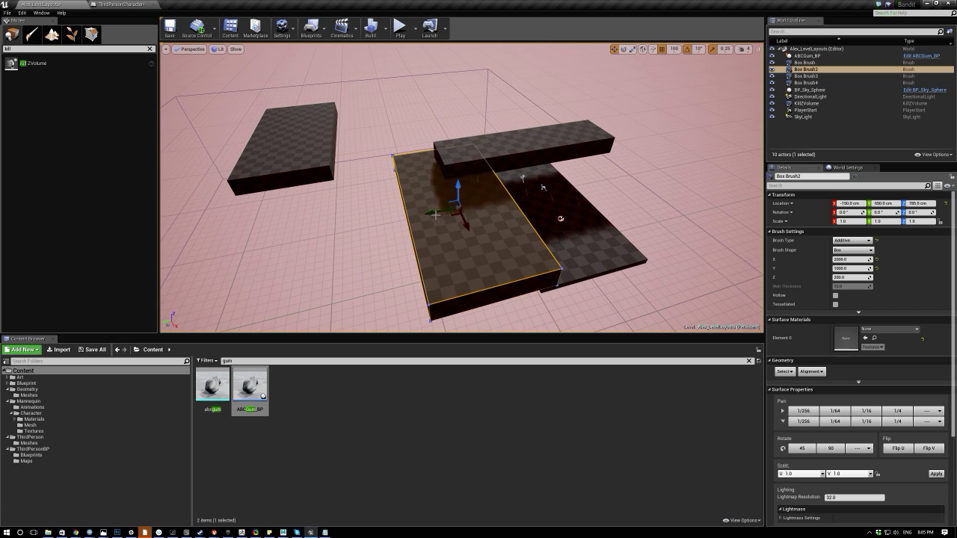
pyautogui.moveTo(436, 214); pyautogui.dragTo(422, 215)
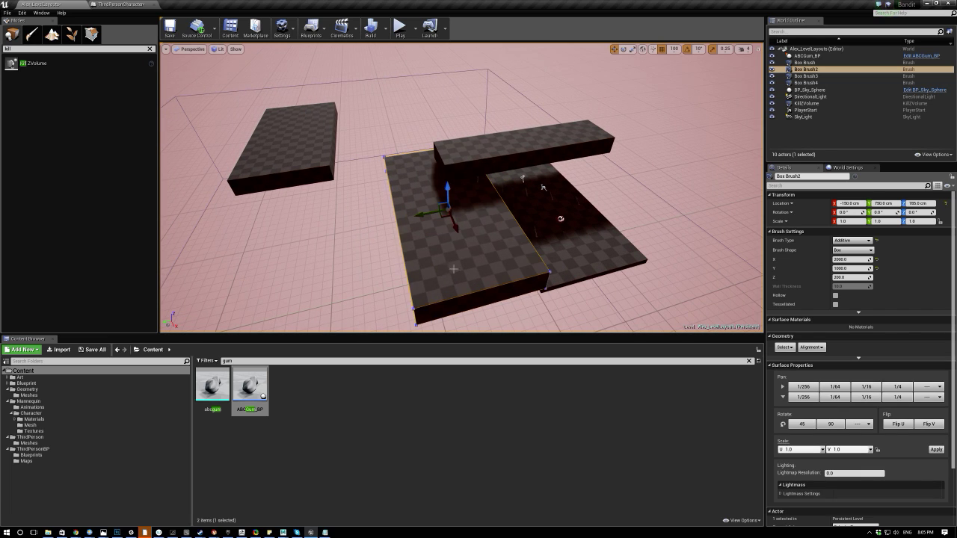
# Duplicate the separate platform three times and arrange the four platforms in a two-by-two grid with gaps between them.
pyautogui.click(281, 161)
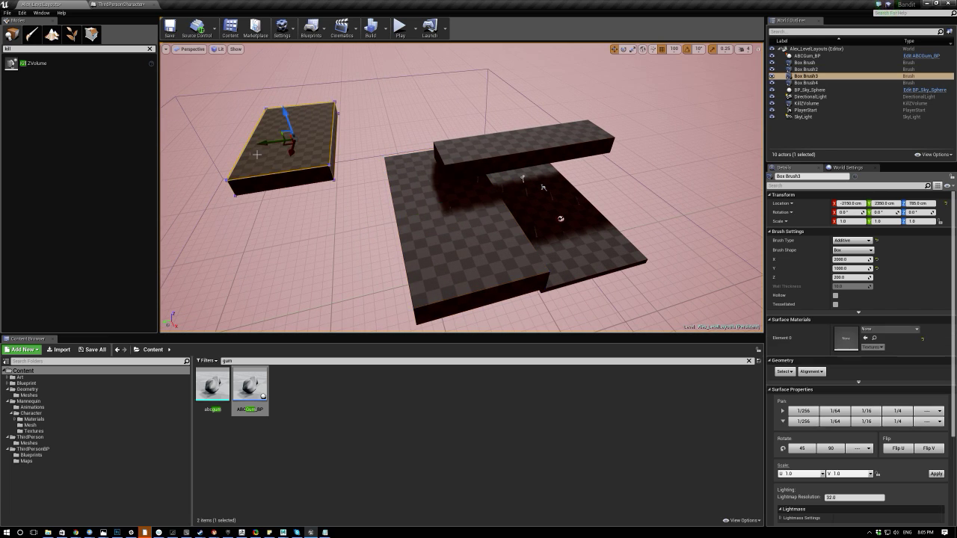
pyautogui.moveTo(269, 144)
pyautogui.mouseDown(button='right')
pyautogui.moveTo(203, 140)
pyautogui.moveTo(199, 118)
pyautogui.mouseUp(button='right')
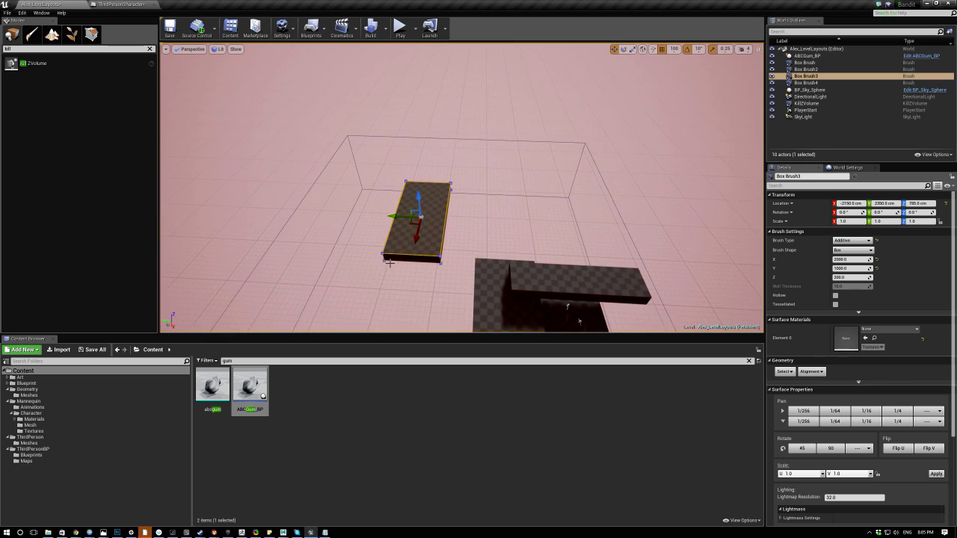
pyautogui.moveTo(416, 237)
pyautogui.mouseDown()
pyautogui.moveTo(419, 226)
pyautogui.moveTo(403, 217)
pyautogui.moveTo(449, 216)
pyautogui.moveTo(455, 153)
pyautogui.moveTo(378, 152)
pyautogui.moveTo(398, 159)
pyautogui.moveTo(386, 238)
pyautogui.moveTo(389, 229)
pyautogui.mouseUp()
pyautogui.moveTo(389, 228)
pyautogui.mouseDown(button='right')
pyautogui.moveTo(408, 215)
pyautogui.moveTo(299, 205)
pyautogui.moveTo(310, 205)
pyautogui.mouseUp(button='right')
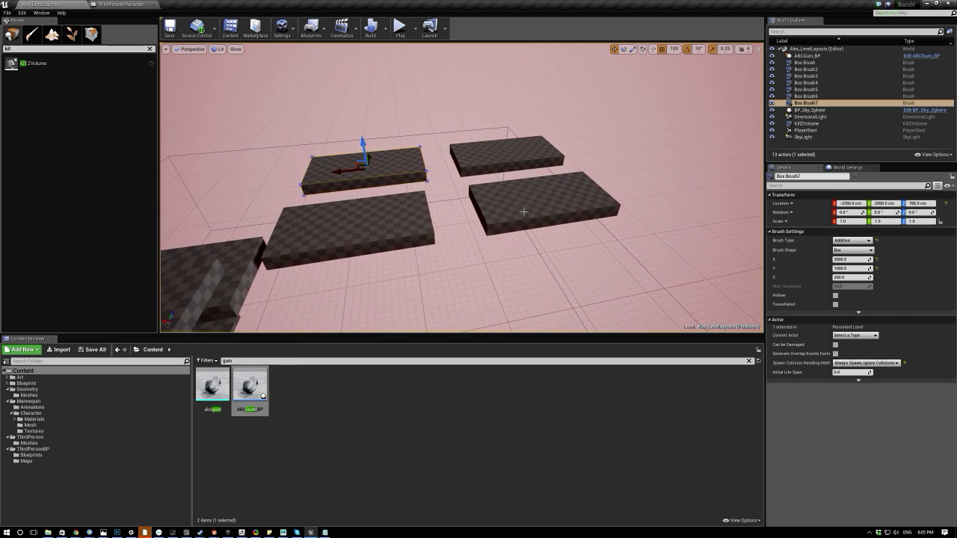
# Duplicate platforms to form a third row of three beyond the grid, with the outermost one at Y 4750 cm.
pyautogui.click(523, 211)
pyautogui.moveTo(515, 200)
pyautogui.keyDown('alt'); pyautogui.mouseDown()
pyautogui.moveTo(630, 176)
pyautogui.moveTo(607, 127)
pyautogui.moveTo(614, 121)
pyautogui.mouseUp(); pyautogui.keyUp('alt')
pyautogui.moveTo(614, 121); pyautogui.dragTo(645, 114, button='right')
pyautogui.moveTo(434, 119); pyautogui.dragTo(436, 101)
pyautogui.moveTo(437, 101)
pyautogui.mouseDown(button='right')
pyautogui.moveTo(389, 123)
pyautogui.moveTo(491, 179)
pyautogui.moveTo(494, 165)
pyautogui.moveTo(478, 175)
pyautogui.mouseUp(button='right')
pyautogui.moveTo(497, 114); pyautogui.dragTo(485, 284, button='right')
pyautogui.moveTo(444, 251)
pyautogui.mouseDown(button='right')
pyautogui.moveTo(446, 288)
pyautogui.moveTo(418, 299)
pyautogui.moveTo(479, 253)
pyautogui.mouseUp(button='right')
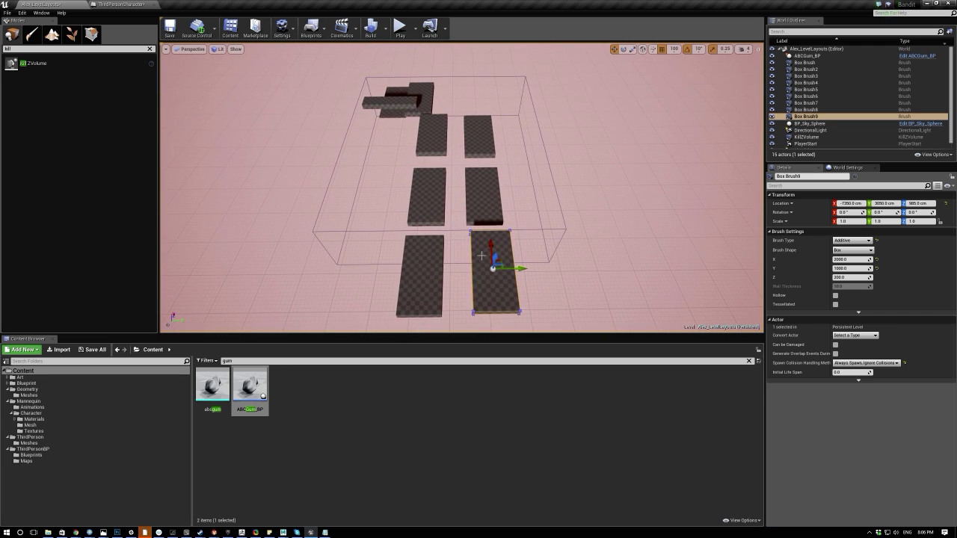
pyautogui.keyDown('alt'); pyautogui.moveTo(519, 269); pyautogui.dragTo(595, 260); pyautogui.keyUp('alt')
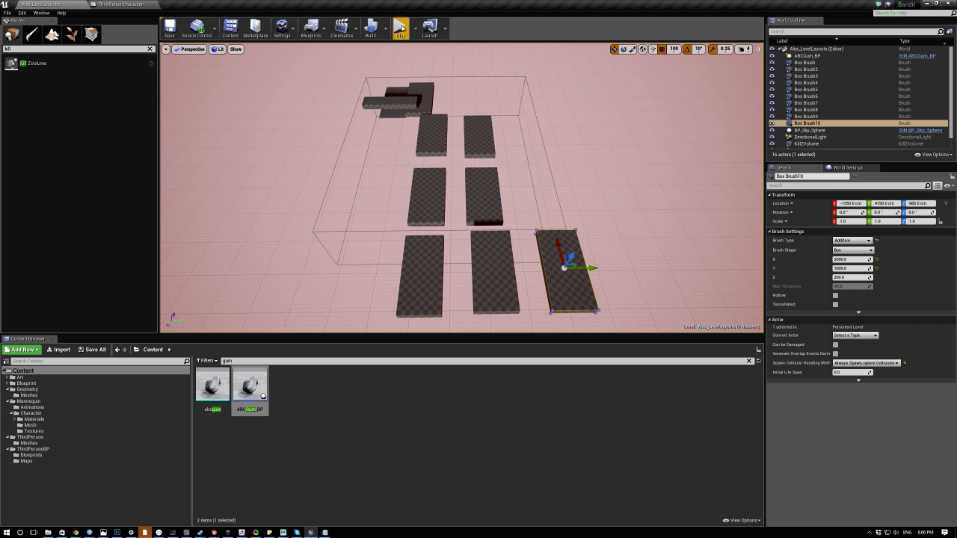
# Play the level and run and jump across the platforms to test the spacing of the gaps.
pyautogui.click(400, 29)
pyautogui.press('w')
pyautogui.press('space')
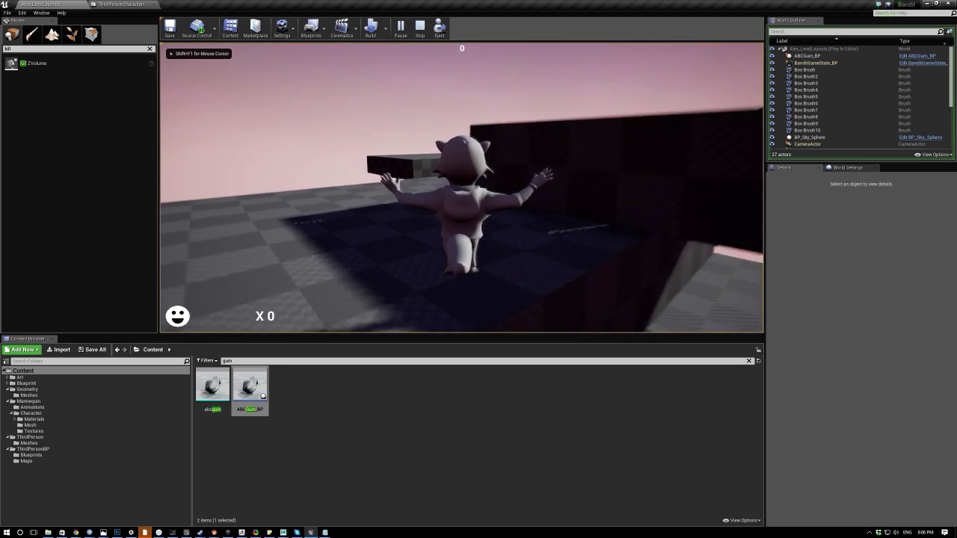
pyautogui.press('w')
pyautogui.press('space')
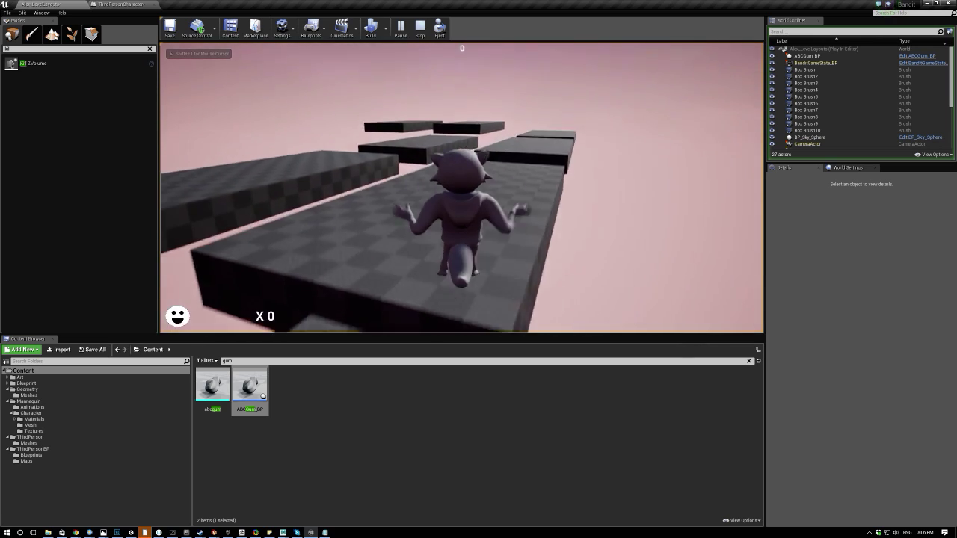
pyautogui.press('w')
pyautogui.press('d')
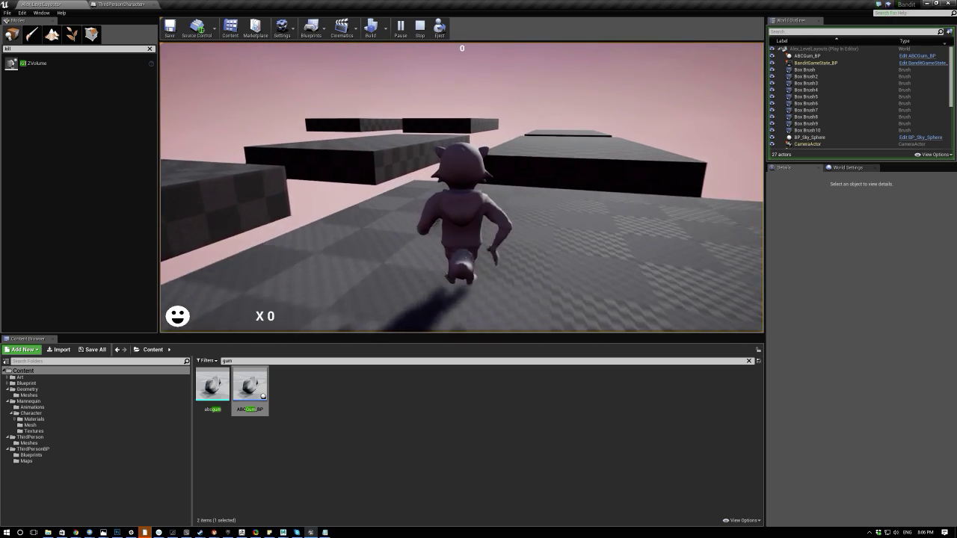
pyautogui.press('space')
pyautogui.press('Escape')
# Shift the platforms in the first column sideways, placing the one nearest the start at X -2250 cm and Y 1950 cm.
pyautogui.moveTo(557, 201); pyautogui.dragTo(623, 210, button='right')
pyautogui.click(376, 226)
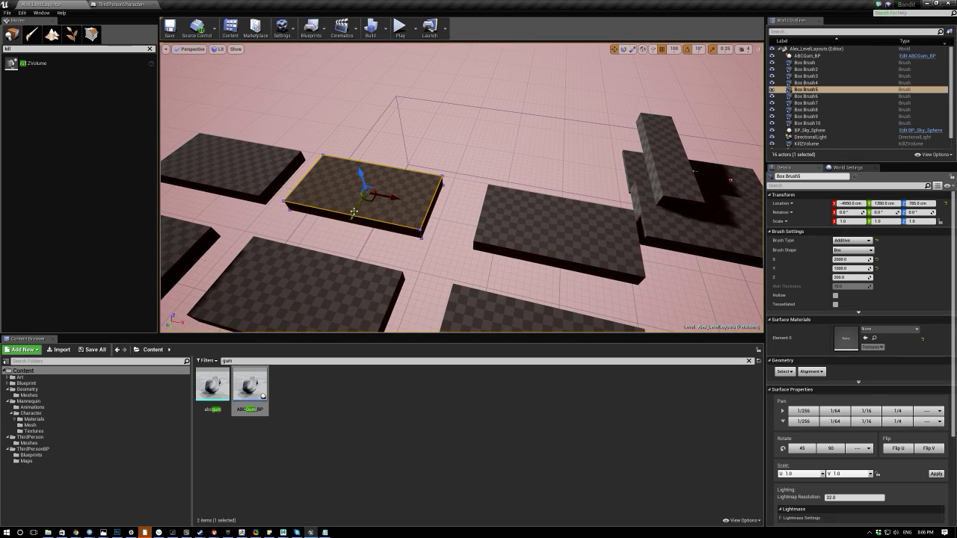
pyautogui.moveTo(349, 244); pyautogui.dragTo(349, 245)
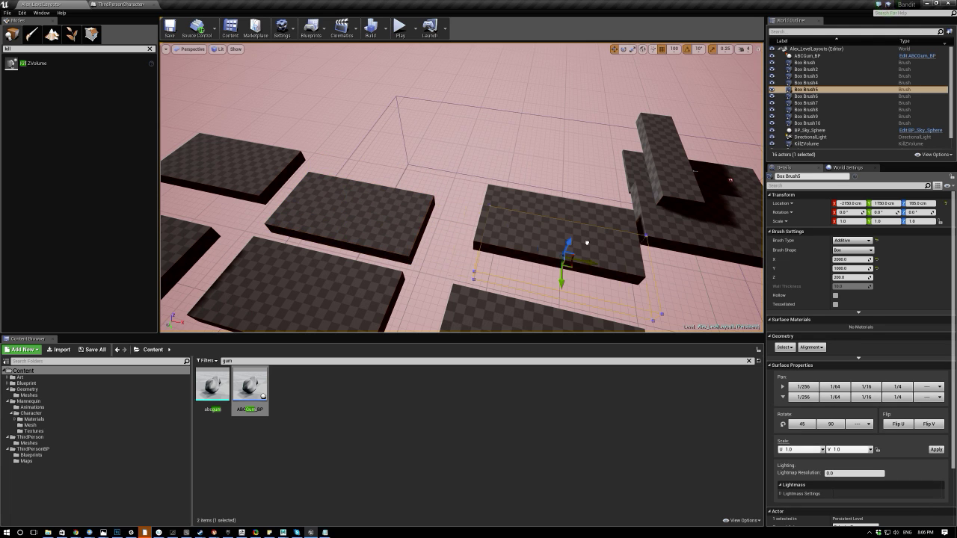
pyautogui.moveTo(584, 245); pyautogui.dragTo(583, 245, button='right')
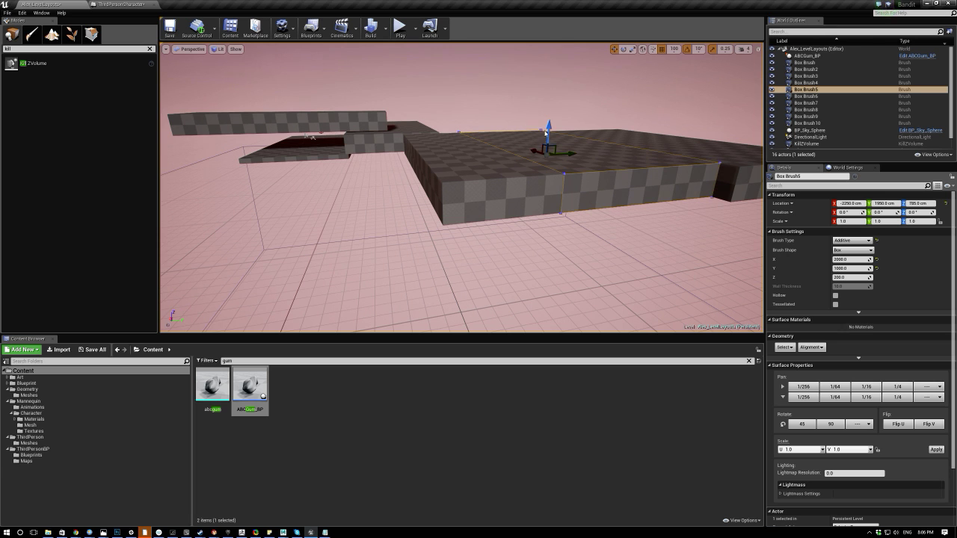
# Move the narrow raised bar to X -1000 cm, Y 2100 cm and Z 1000 cm, bridging toward the first platforms.
pyautogui.moveTo(447, 114); pyautogui.dragTo(448, 114, button='right')
pyautogui.click(490, 208)
pyautogui.moveTo(560, 192); pyautogui.dragTo(559, 192, button='right')
pyautogui.moveTo(478, 95); pyautogui.dragTo(478, 95, button='right')
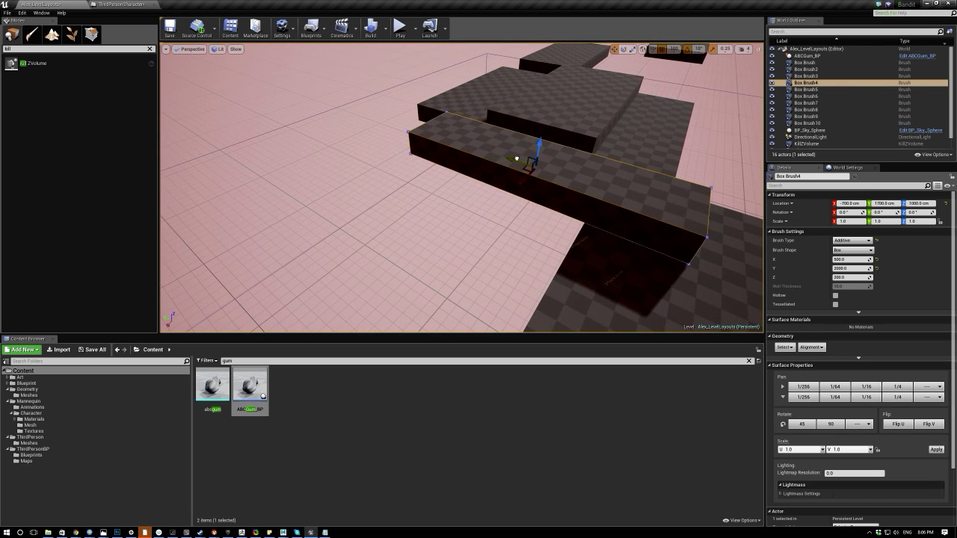
pyautogui.moveTo(476, 150); pyautogui.dragTo(494, 180, button='right')
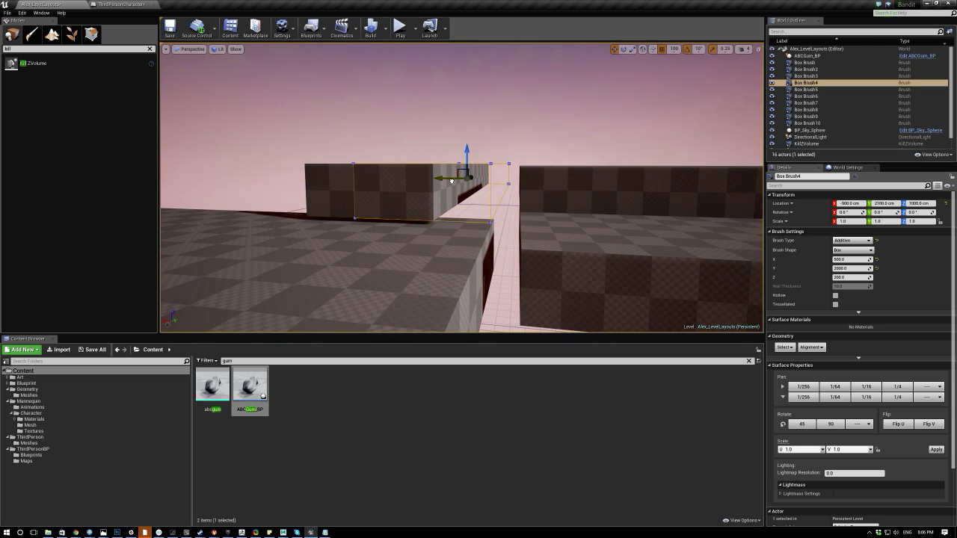
pyautogui.moveTo(471, 182); pyautogui.dragTo(471, 182, button='right')
pyautogui.moveTo(487, 248); pyautogui.dragTo(487, 247, button='right')
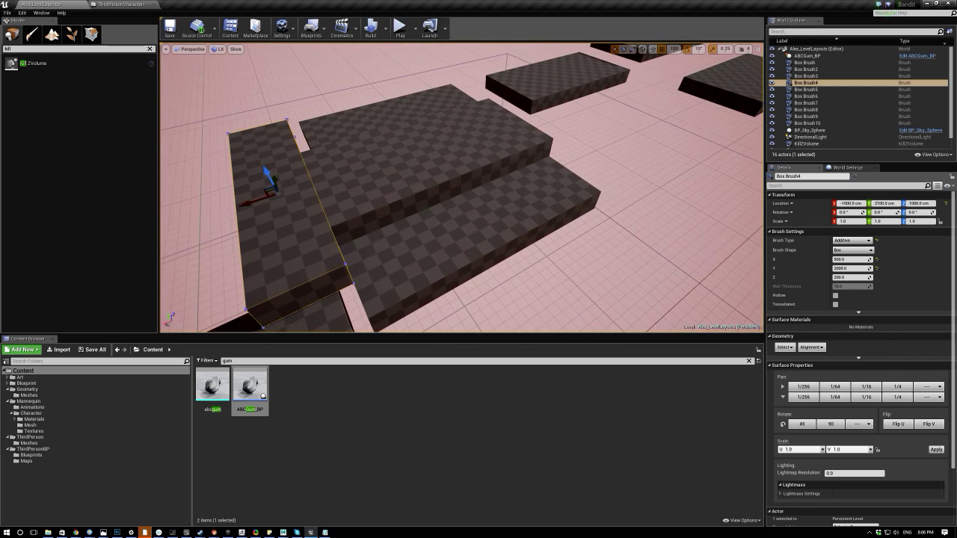
# Nudge one of the two stepped platforms next to the narrow raised bar.
pyautogui.click(487, 247)
pyautogui.moveTo(360, 106); pyautogui.dragTo(356, 99)
pyautogui.moveTo(363, 93); pyautogui.dragTo(364, 92, button='right')
pyautogui.moveTo(733, 183); pyautogui.dragTo(733, 184, button='right')
# Enlarge the viewport to full screen, rotate the lower stepped platform crosswise to the others and reposition it.
pyautogui.press('F11')
pyautogui.moveTo(402, 229); pyautogui.dragTo(402, 229, button='right')
pyautogui.click(402, 229)
pyautogui.moveTo(564, 216); pyautogui.dragTo(564, 216, button='right')
pyautogui.moveTo(404, 229); pyautogui.dragTo(405, 229, button='right')
pyautogui.press('e')
pyautogui.moveTo(320, 300); pyautogui.dragTo(334, 287)
pyautogui.press('w')
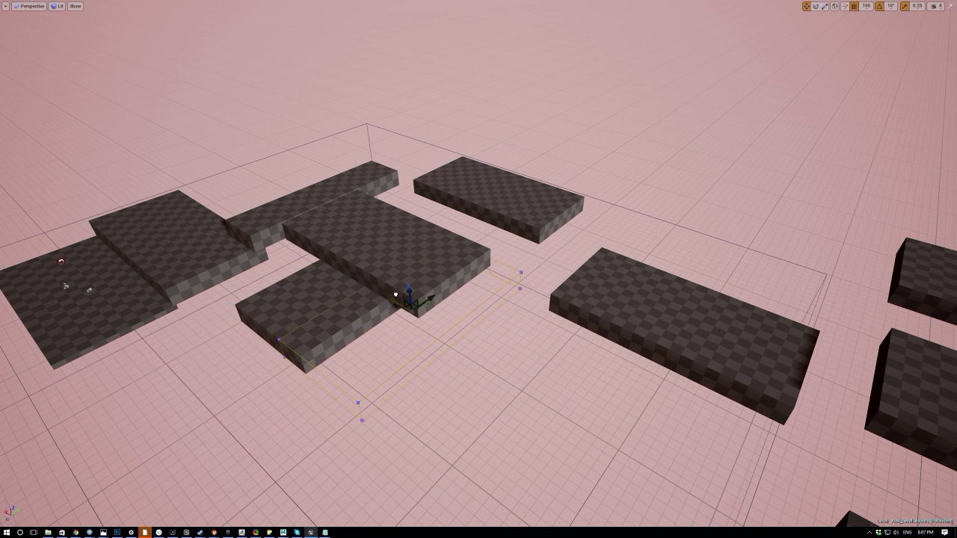
# Shift the two stepped platforms so the upper one meets the narrow raised bar and the lower one sits crosswise beneath it.
pyautogui.click(479, 210)
pyautogui.moveTo(479, 210); pyautogui.dragTo(478, 210, button='right')
pyautogui.click(404, 217)
pyautogui.click(301, 222)
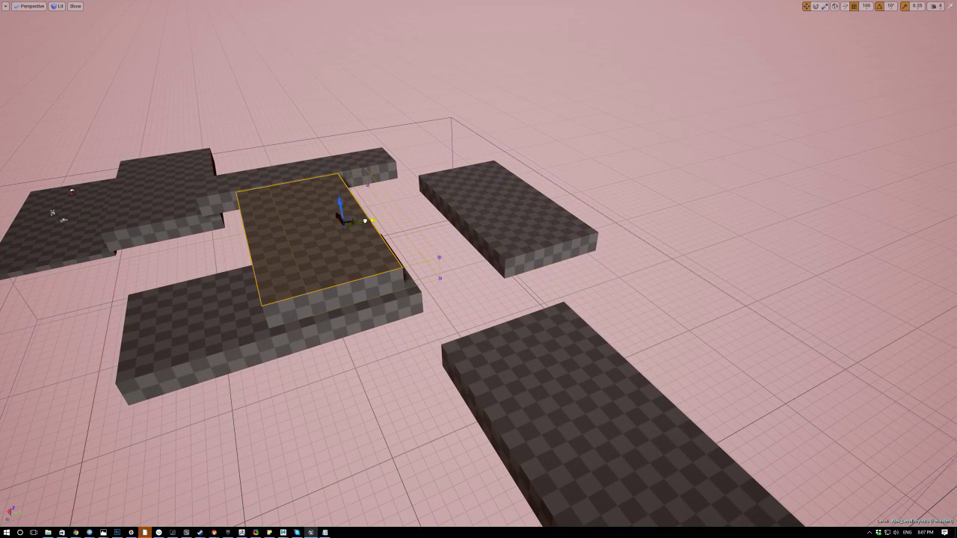
pyautogui.moveTo(391, 210); pyautogui.dragTo(394, 209)
pyautogui.moveTo(391, 209); pyautogui.dragTo(438, 216, button='right')
pyautogui.click(465, 208)
pyautogui.moveTo(398, 317); pyautogui.dragTo(397, 318, button='right')
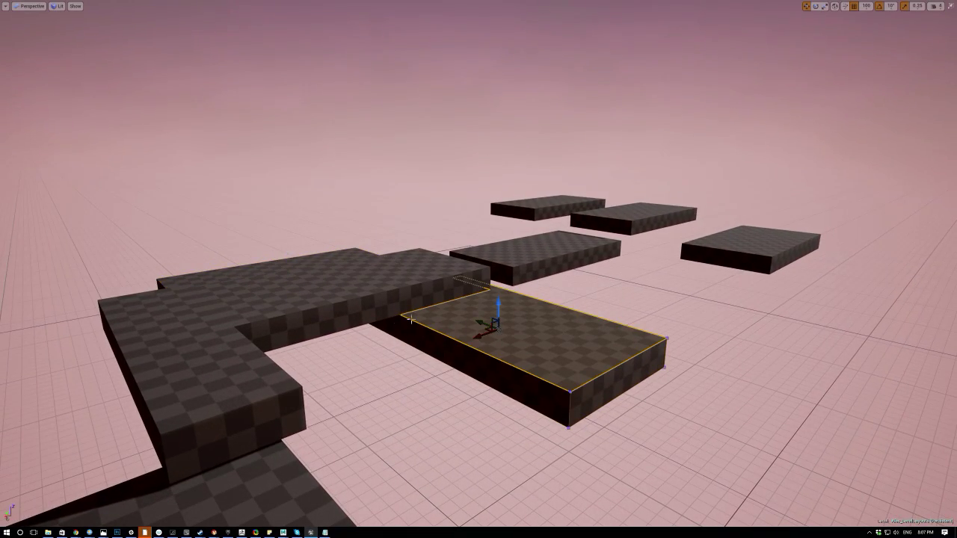
# Place another platform at the near end of the narrow raised bar, raise it above the start area and rotate it.
pyautogui.moveTo(477, 339); pyautogui.dragTo(266, 339, button='right')
pyautogui.moveTo(323, 299); pyautogui.dragTo(184, 335)
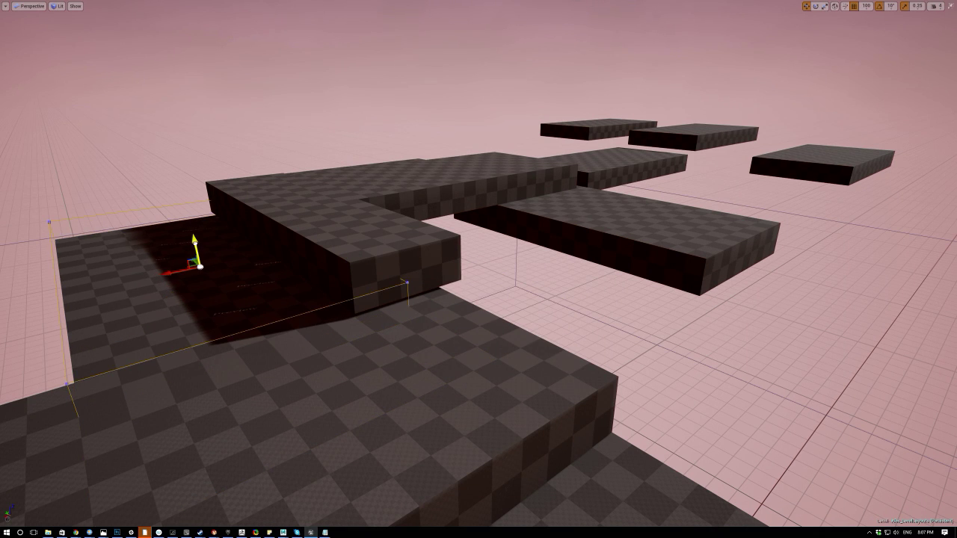
pyautogui.moveTo(187, 244); pyautogui.dragTo(168, 202)
pyautogui.moveTo(157, 154); pyautogui.dragTo(160, 173)
pyautogui.moveTo(160, 173); pyautogui.dragTo(362, 270, button='right')
pyautogui.press('e')
pyautogui.moveTo(377, 290); pyautogui.dragTo(414, 274)
pyautogui.press('w')
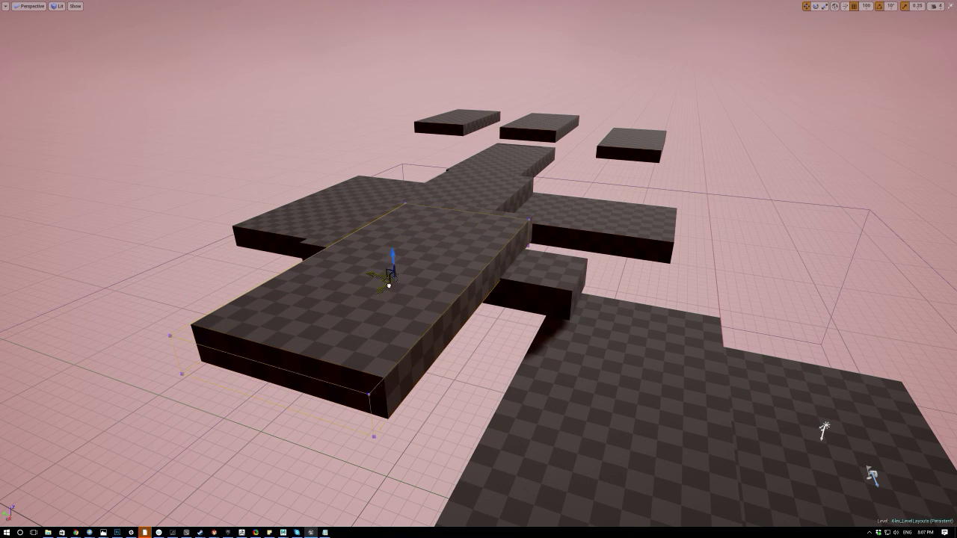
# Adjust the new raised platform's position so that its end meets the far corner of the narrow bar.
pyautogui.moveTo(338, 344); pyautogui.dragTo(338, 343)
pyautogui.moveTo(381, 335); pyautogui.dragTo(314, 334, button='right')
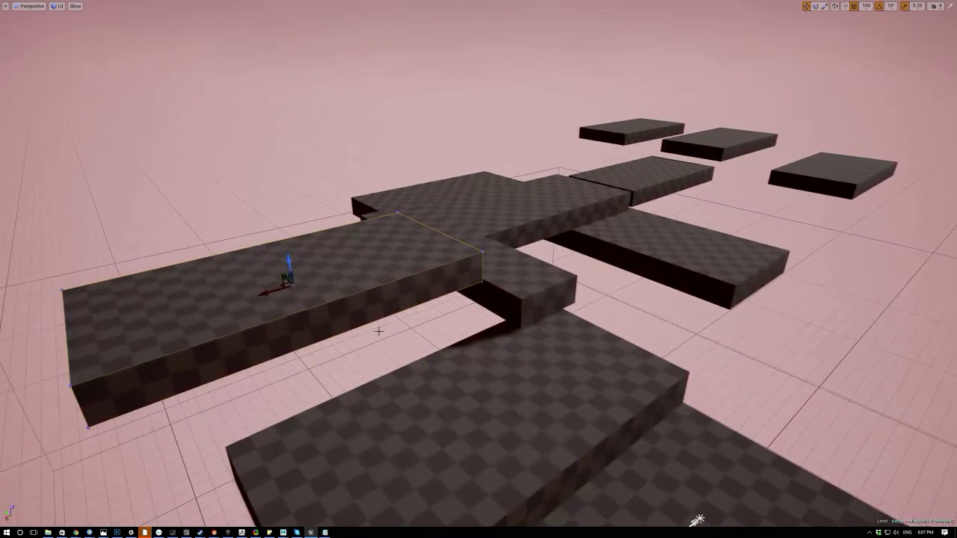
pyautogui.moveTo(256, 292); pyautogui.dragTo(275, 287)
pyautogui.moveTo(275, 287); pyautogui.dragTo(349, 299, button='right')
pyautogui.moveTo(181, 241); pyautogui.dragTo(171, 242)
pyautogui.moveTo(235, 264); pyautogui.dragTo(261, 254, button='right')
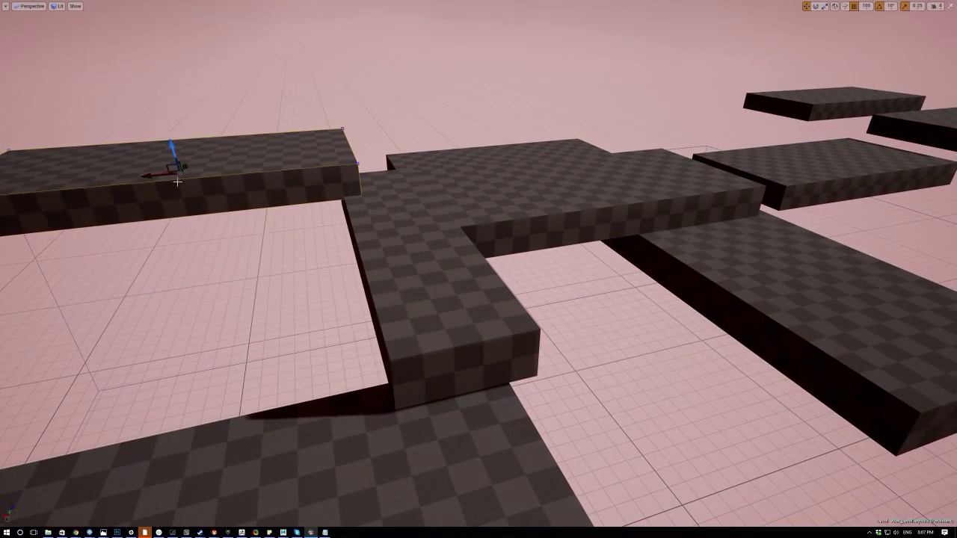
pyautogui.moveTo(202, 166); pyautogui.dragTo(203, 166)
pyautogui.click(366, 284)
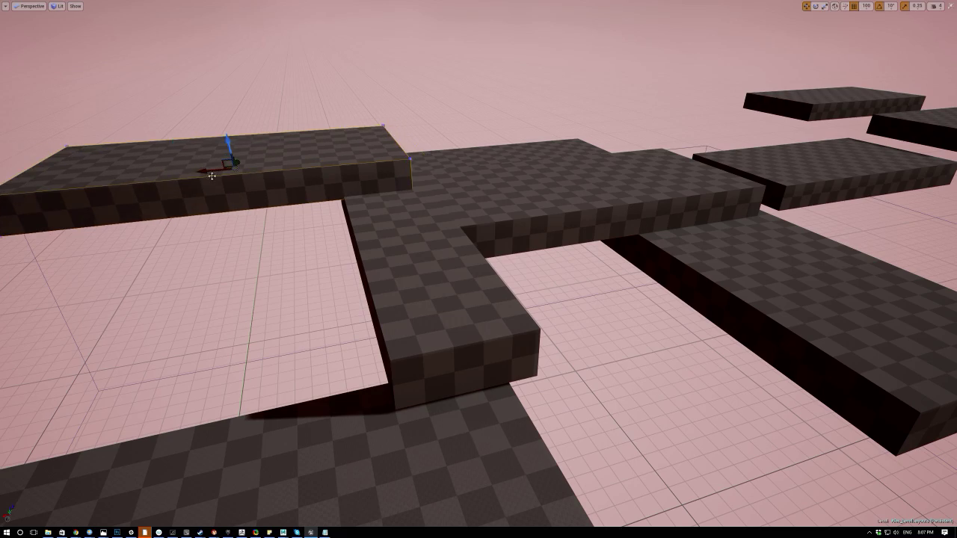
# Slide the lower crosswise platform outward until it extends beyond the end of the upper stepped platform.
pyautogui.moveTo(389, 286); pyautogui.dragTo(455, 325, button='right')
pyautogui.click(450, 301)
pyautogui.press('e')
pyautogui.click(478, 359)
pyautogui.press('w')
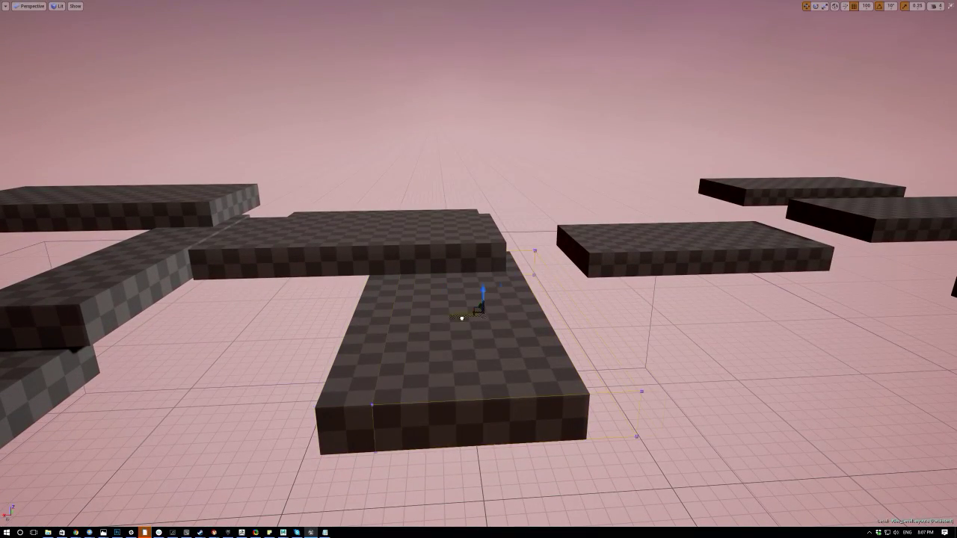
pyautogui.moveTo(574, 286); pyautogui.dragTo(570, 287)
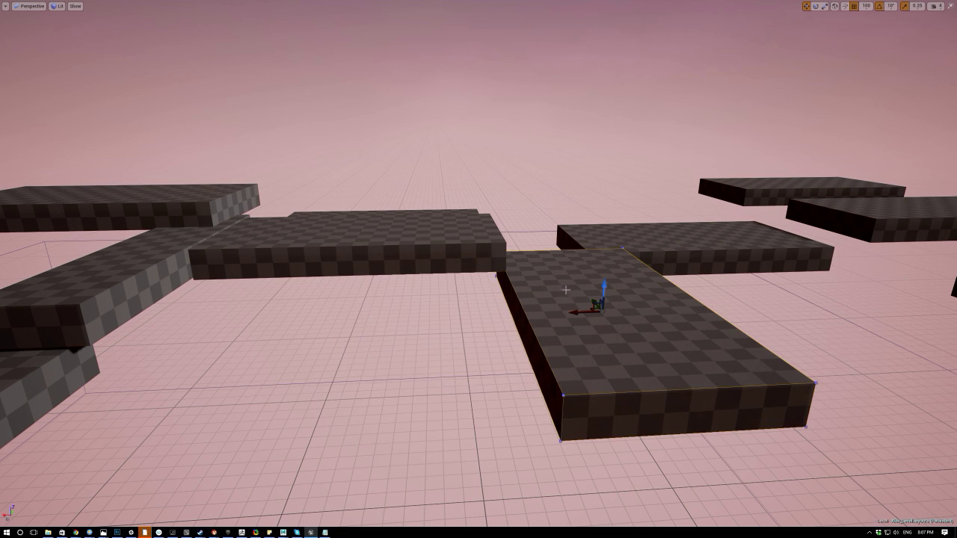
pyautogui.moveTo(598, 240); pyautogui.dragTo(562, 239, button='right')
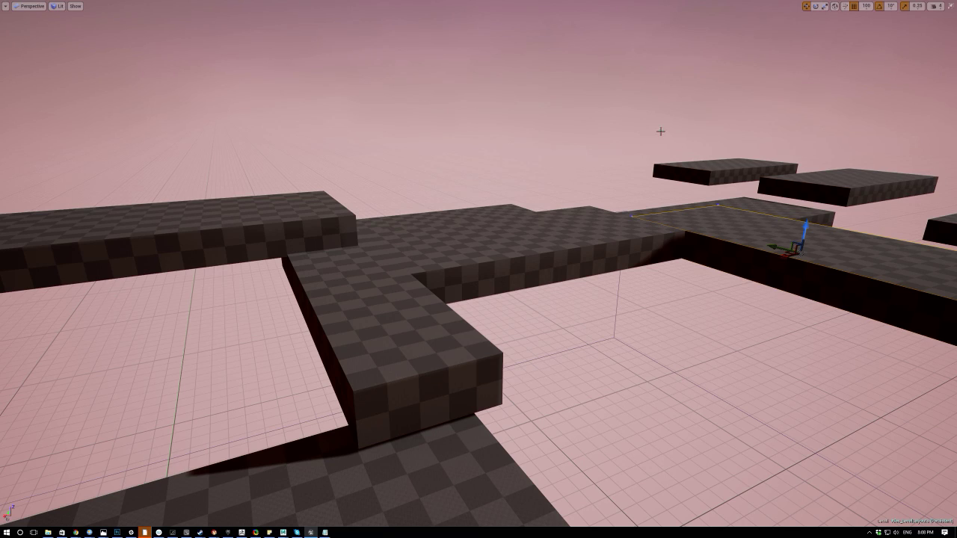
# Shift the two starting platforms sideways, moving the stepped one first and then the one holding the player start.
pyautogui.press('f')
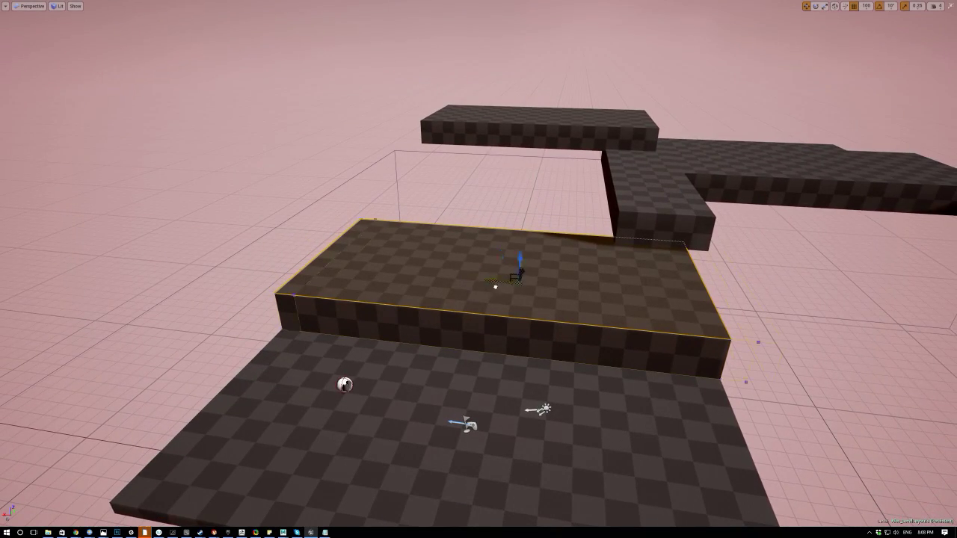
pyautogui.moveTo(520, 293); pyautogui.dragTo(521, 293)
pyautogui.moveTo(545, 357)
pyautogui.mouseDown(button='right')
pyautogui.moveTo(563, 352)
pyautogui.moveTo(552, 373)
pyautogui.mouseUp(button='right')
pyautogui.moveTo(502, 394); pyautogui.dragTo(469, 382, button='right')
pyautogui.click(469, 383)
pyautogui.press('f')
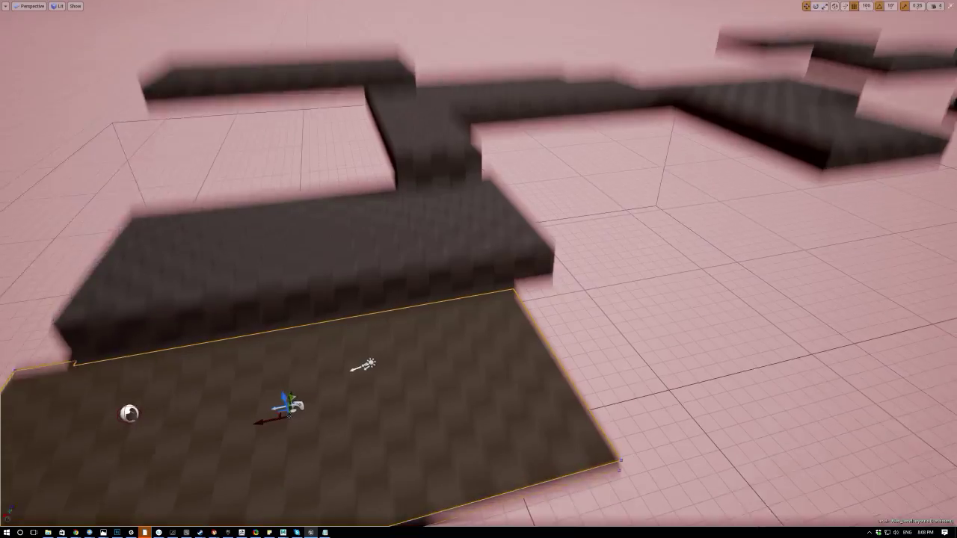
pyautogui.moveTo(362, 336)
pyautogui.mouseDown(button='right')
pyautogui.moveTo(418, 337)
pyautogui.moveTo(362, 337)
pyautogui.mouseUp(button='right')
pyautogui.moveTo(392, 332); pyautogui.dragTo(410, 331)
pyautogui.moveTo(411, 331); pyautogui.dragTo(482, 277, button='right')
pyautogui.press('w')
pyautogui.moveTo(387, 280); pyautogui.dragTo(385, 262, button='right')
# Widen the lower crosswise platform to about 2018 along Y and move it to X -4400 cm, Y 1100 cm, Z 1000 cm.
pyautogui.click(599, 240)
pyautogui.press('f')
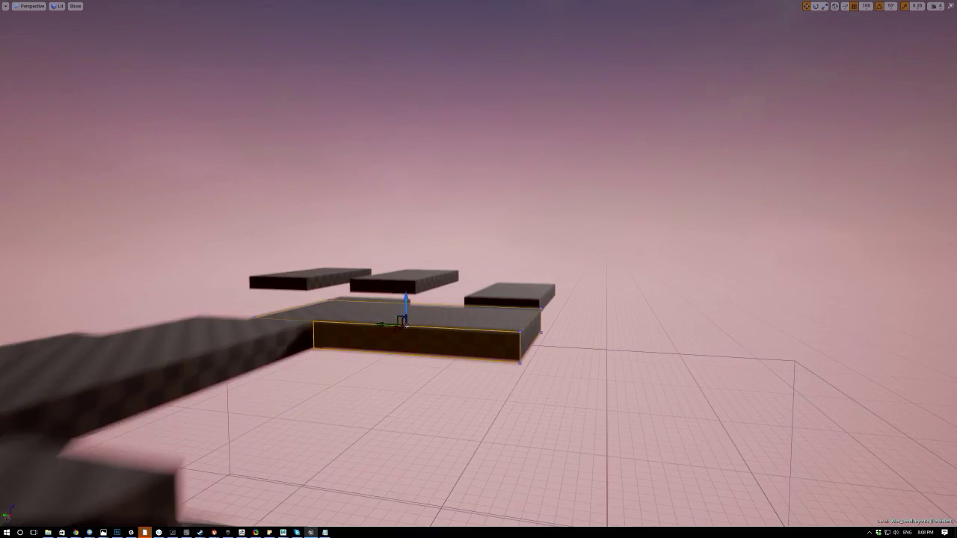
pyautogui.press('F11')
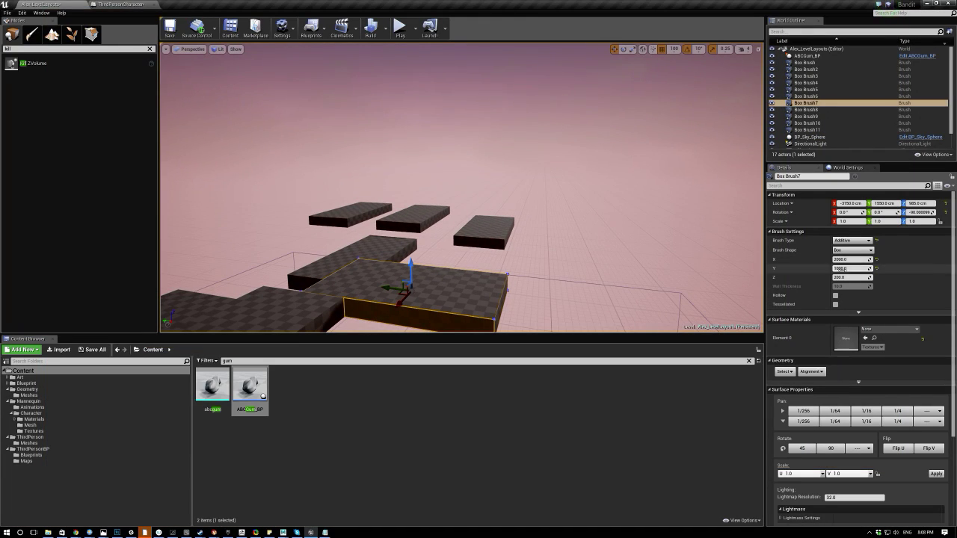
pyautogui.moveTo(839, 269); pyautogui.dragTo(867, 270)
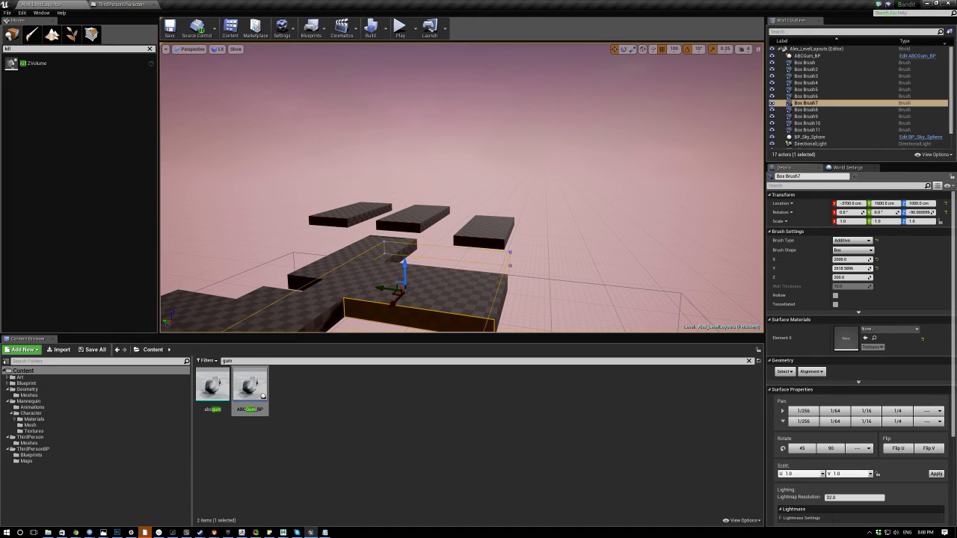
pyautogui.moveTo(343, 180); pyautogui.dragTo(347, 245, button='right')
pyautogui.moveTo(373, 190)
pyautogui.mouseDown()
pyautogui.moveTo(381, 184)
pyautogui.moveTo(369, 169)
pyautogui.mouseUp()
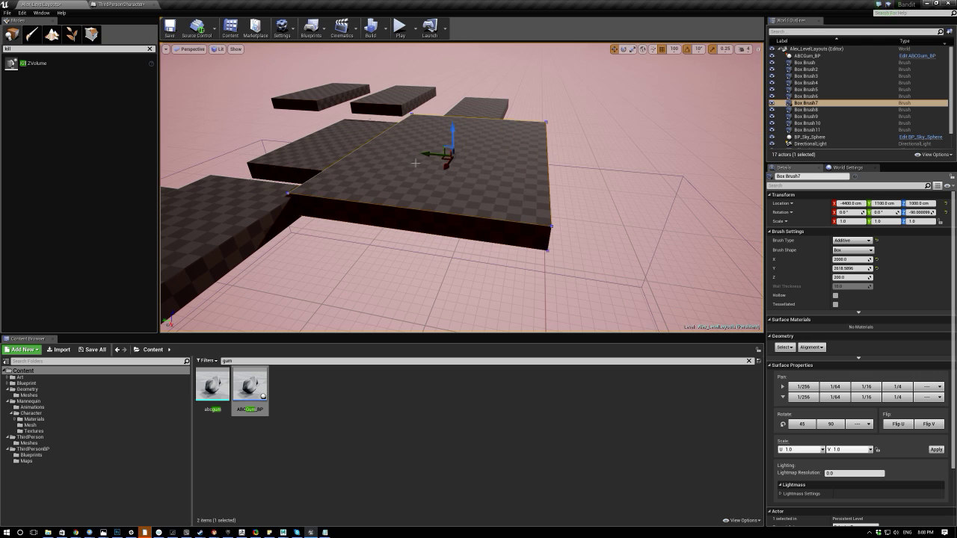
# Duplicate the widened platform above itself at Z 1200 cm, rotate the copy crosswise and place it at X -4700 cm, Y 200 cm.
pyautogui.keyDown('alt'); pyautogui.moveTo(453, 127); pyautogui.dragTo(454, 111); pyautogui.keyUp('alt')
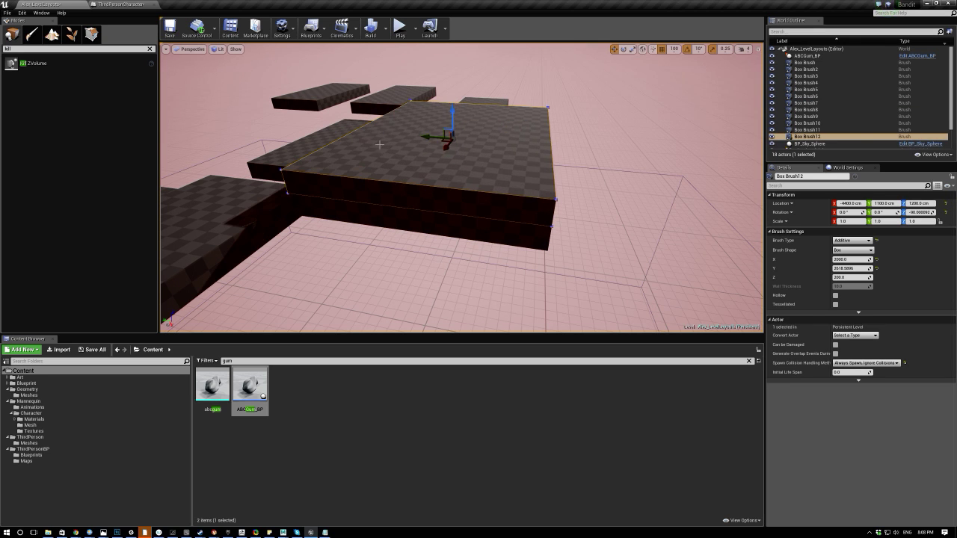
pyautogui.moveTo(542, 125); pyautogui.dragTo(542, 125, button='right')
pyautogui.press('e')
pyautogui.moveTo(581, 133); pyautogui.dragTo(497, 126)
pyautogui.press('w')
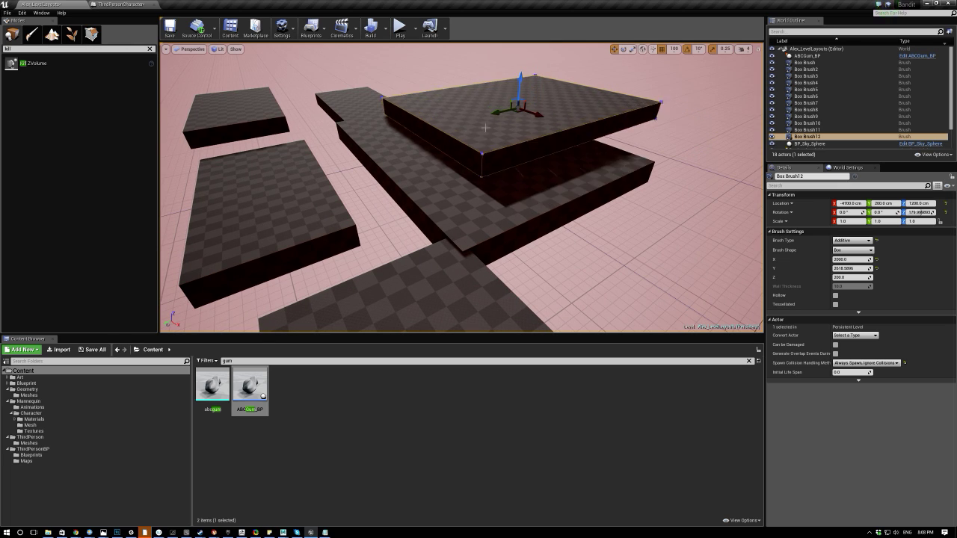
# Enlarge the viewport to full screen, select both large stacked platforms and shift them together along the X axis.
pyautogui.press('F11')
pyautogui.moveTo(354, 153)
pyautogui.mouseDown(button='right')
pyautogui.moveTo(361, 108)
pyautogui.moveTo(408, 91)
pyautogui.mouseUp(button='right')
pyautogui.press('q')
pyautogui.press('e')
pyautogui.press('s')
pyautogui.press('a')
pyautogui.press('w')
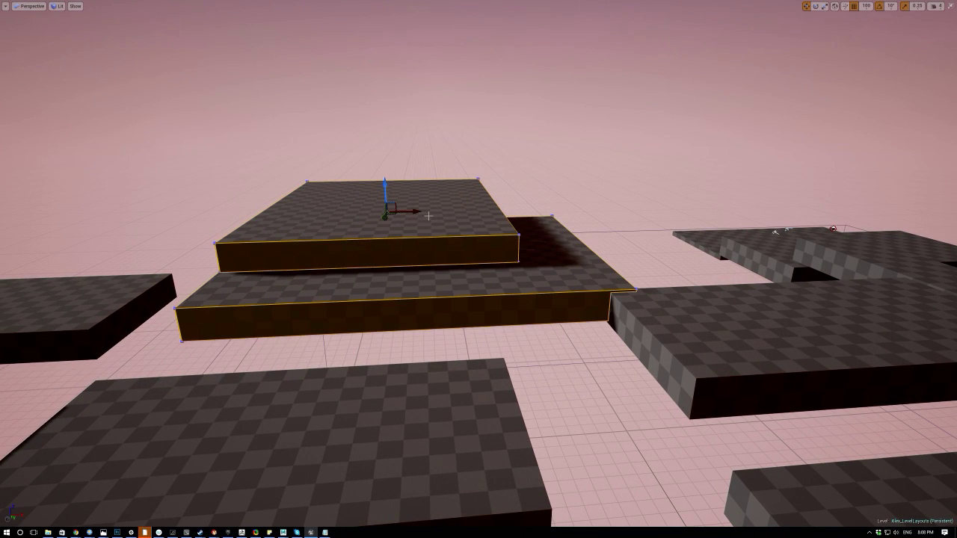
pyautogui.press('d')
pyautogui.moveTo(417, 211); pyautogui.dragTo(264, 295, button='right')
pyautogui.press('s')
pyautogui.press('e')
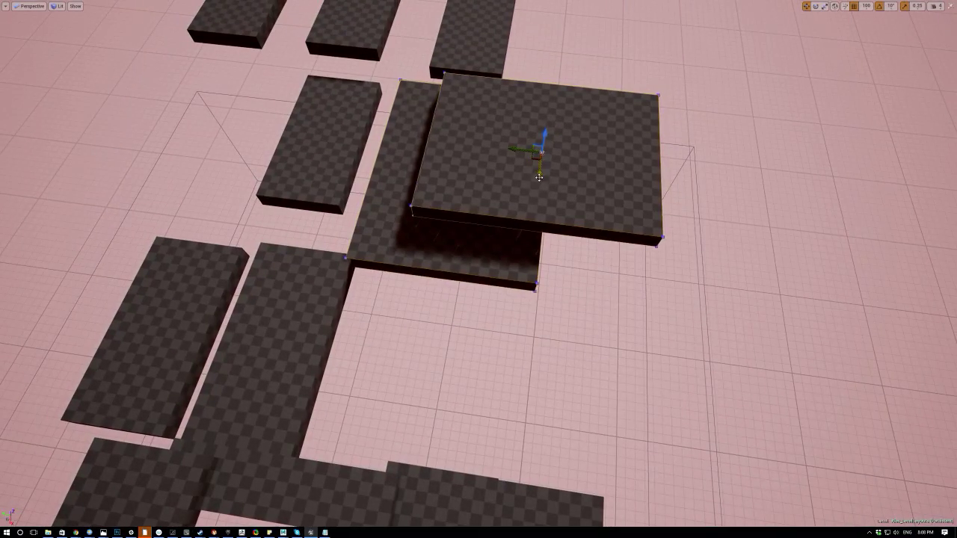
pyautogui.moveTo(516, 245); pyautogui.dragTo(515, 245, button='right')
# Rotate the single platform beside the large stacked pair crosswise, raise it and slide it away from them along Y.
pyautogui.moveTo(415, 330); pyautogui.dragTo(416, 329, button='right')
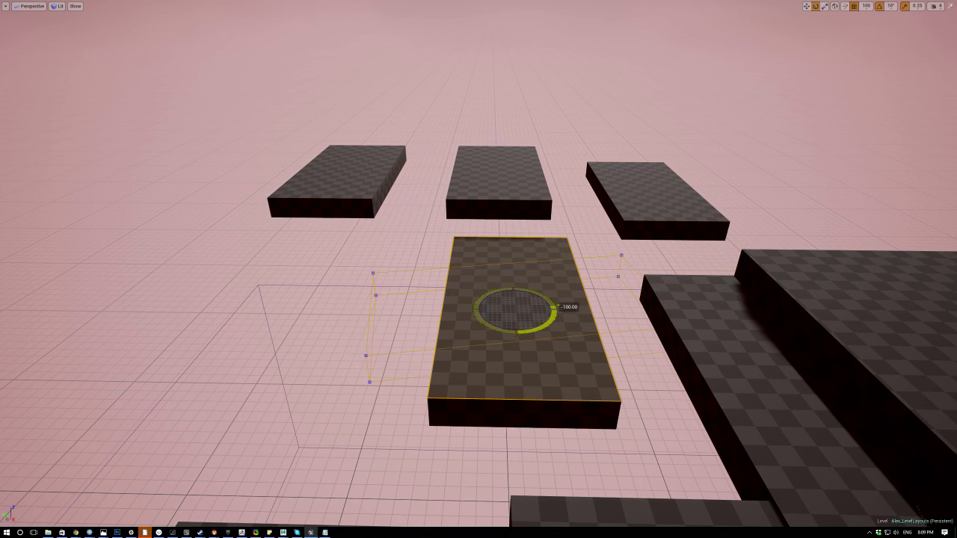
pyautogui.moveTo(524, 308); pyautogui.dragTo(524, 308, button='right')
pyautogui.moveTo(397, 238); pyautogui.dragTo(396, 238, button='right')
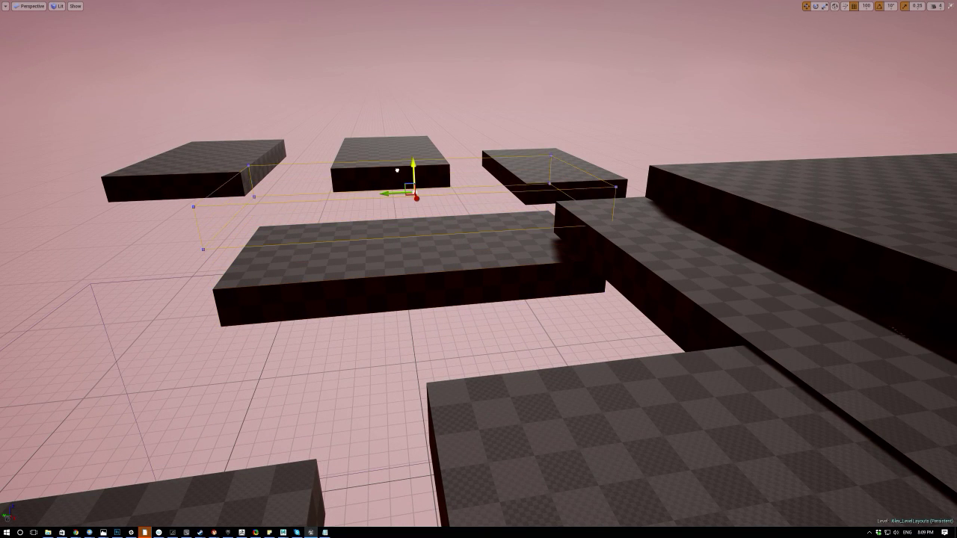
pyautogui.moveTo(395, 184); pyautogui.dragTo(379, 161)
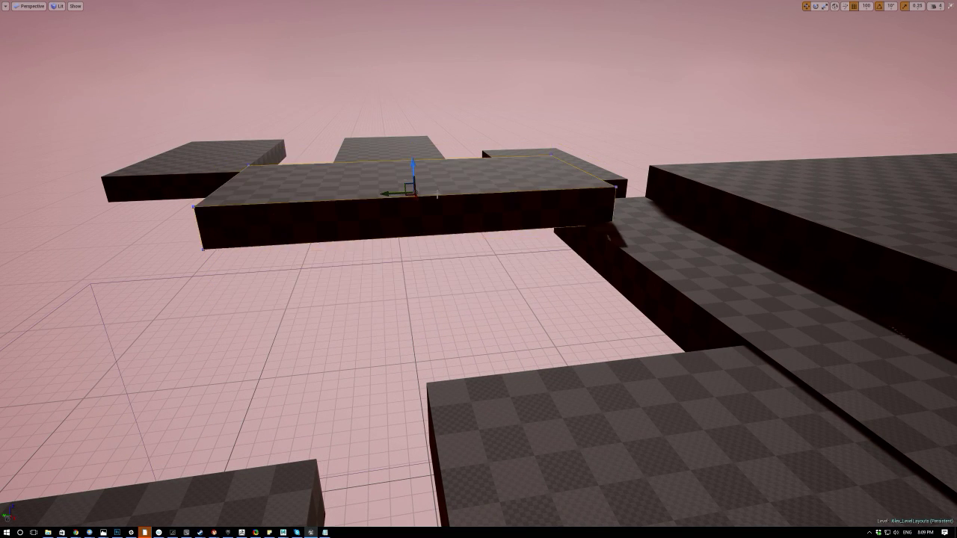
pyautogui.moveTo(472, 182); pyautogui.dragTo(472, 182, button='right')
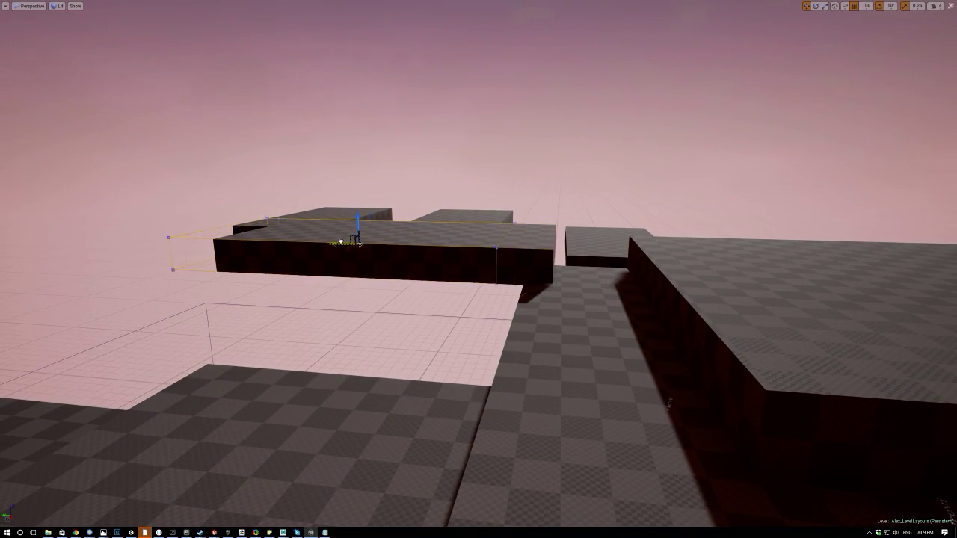
pyautogui.moveTo(353, 239); pyautogui.dragTo(354, 240, button='right')
# Raise and shift both large stacked platforms together, bringing the lower one to X -3600 cm, Y 1100 cm and Z 1300 cm.
pyautogui.click(541, 308)
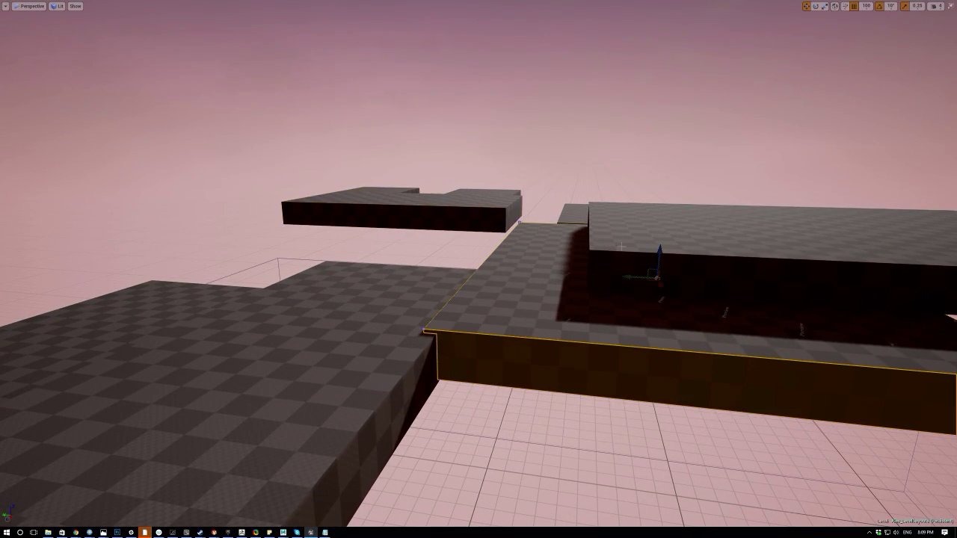
pyautogui.keyDown('ctrl'); pyautogui.click(616, 250); pyautogui.keyUp('ctrl')
pyautogui.moveTo(814, 219); pyautogui.dragTo(814, 177)
pyautogui.moveTo(672, 203); pyautogui.dragTo(672, 202, button='right')
pyautogui.press('w')
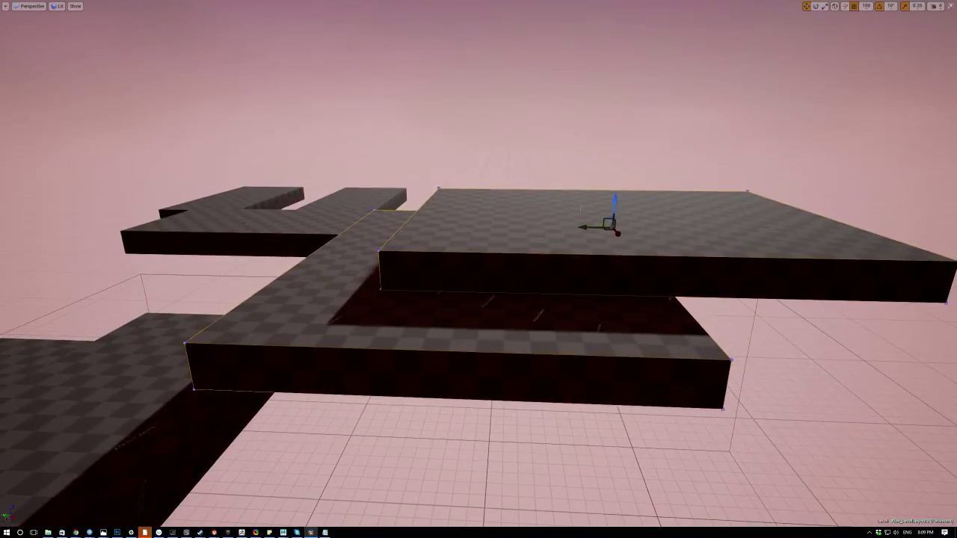
pyautogui.moveTo(611, 228); pyautogui.dragTo(586, 224)
pyautogui.moveTo(439, 287); pyautogui.dragTo(439, 287, button='right')
# Examine the large stacked platforms and their connection to the neighbouring platform from low viewpoints.
pyautogui.click(356, 270)
pyautogui.moveTo(420, 225); pyautogui.dragTo(435, 217, button='right')
pyautogui.moveTo(435, 432); pyautogui.dragTo(435, 432, button='right')
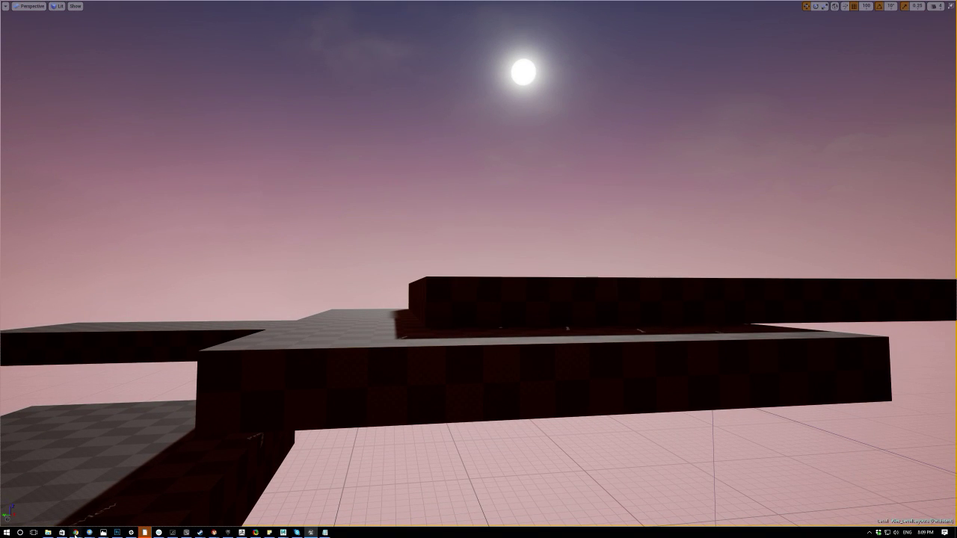
pyautogui.moveTo(209, 354); pyautogui.dragTo(209, 354, button='right')
pyautogui.moveTo(336, 301); pyautogui.dragTo(335, 301, button='right')
pyautogui.moveTo(447, 250); pyautogui.dragTo(447, 250, button='right')
pyautogui.click(447, 249)
pyautogui.moveTo(445, 322); pyautogui.dragTo(445, 321, button='right')
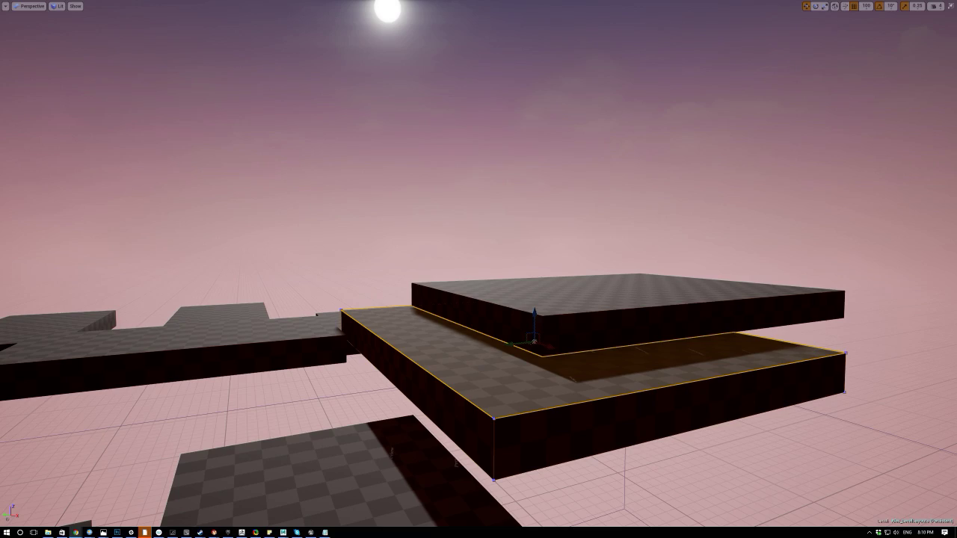
# Switch to Chrome, browse the Google image results for "super mario mountains" and preview the New Super Mario Bros. Wii World 6 picture.
pyautogui.moveTo(0, 142); pyautogui.dragTo(698, 84)
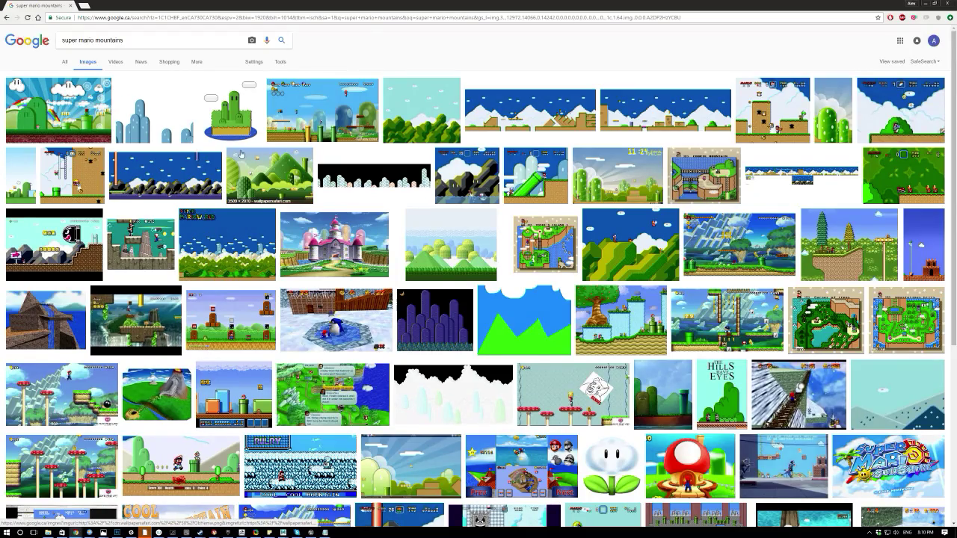
pyautogui.scroll(-2, 238, 154)
pyautogui.scroll(-3, 160, 294)
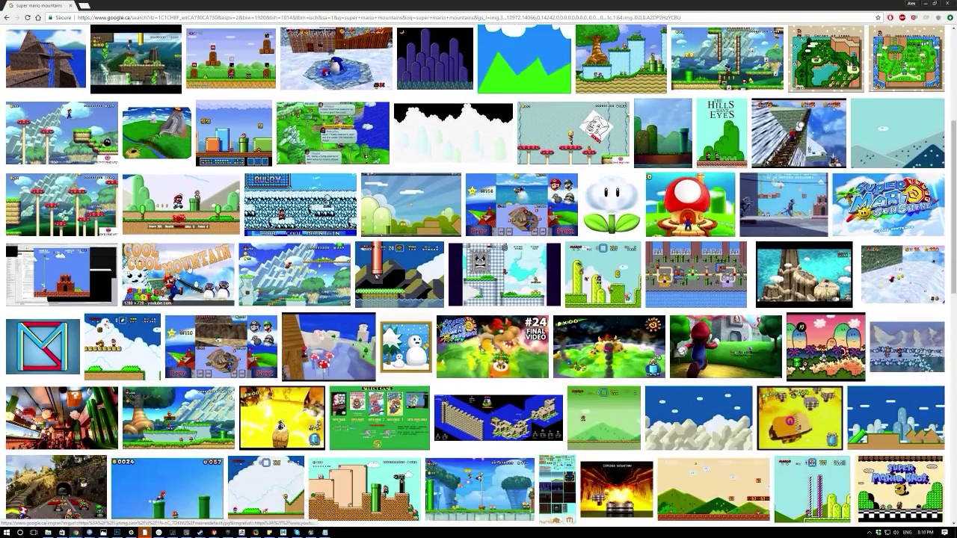
pyautogui.scroll(-1, 238, 282)
pyautogui.scroll(-3, 304, 308)
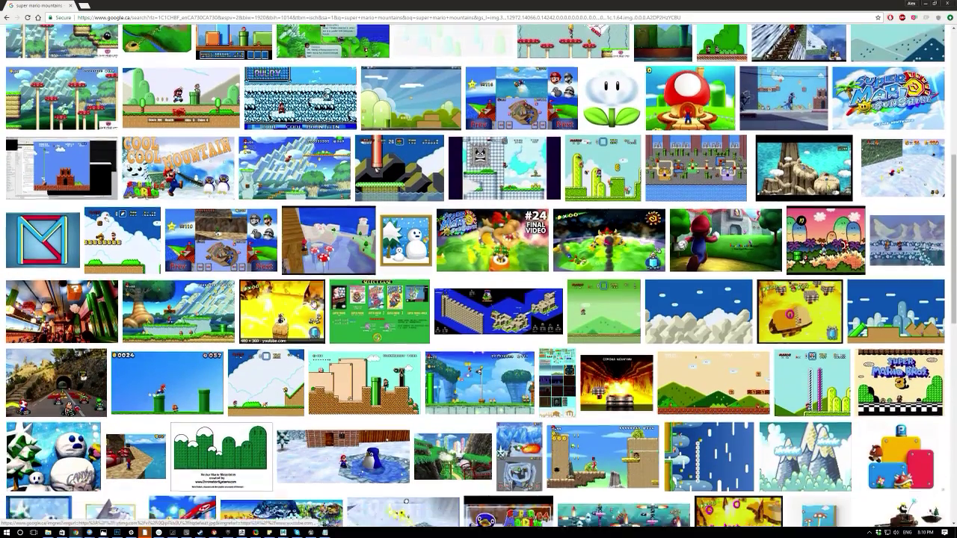
pyautogui.scroll(3, 300, 266)
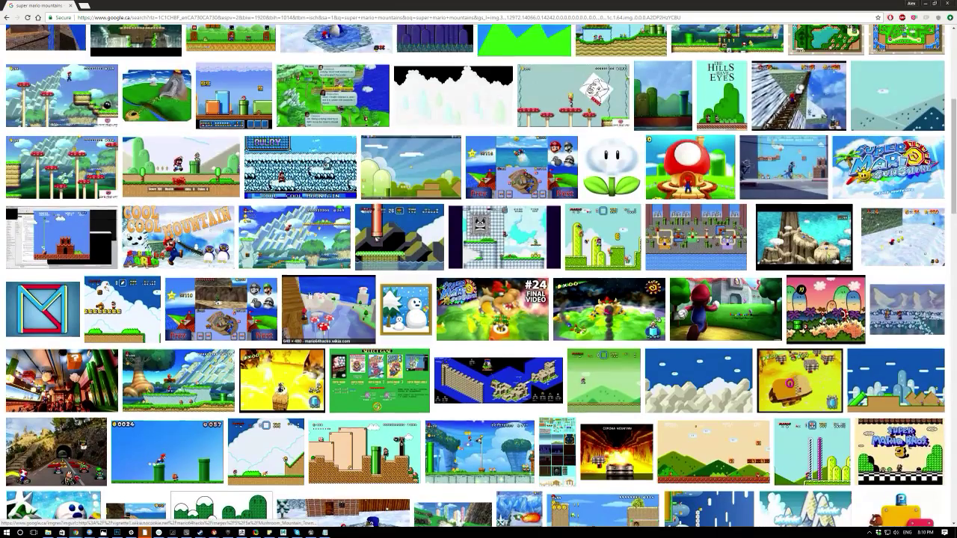
pyautogui.scroll(-3, 556, 341)
pyautogui.click(592, 371)
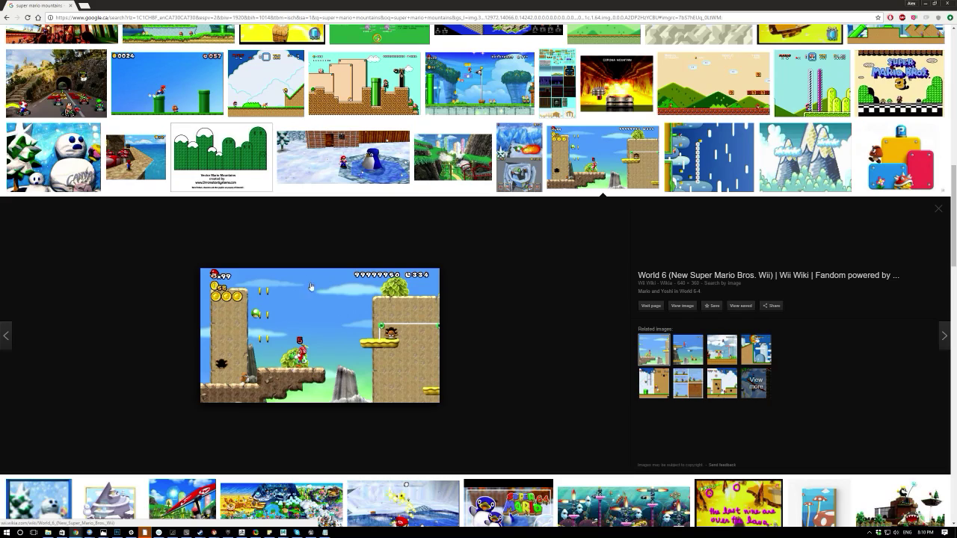
pyautogui.click(924, 4)
# Survey the layout in the Unreal Editor, restore the full editor interface and switch to Paint mode.
pyautogui.moveTo(597, 319); pyautogui.dragTo(568, 340, button='right')
pyautogui.moveTo(355, 284); pyautogui.dragTo(261, 299, button='right')
pyautogui.press('s')
pyautogui.press('F11')
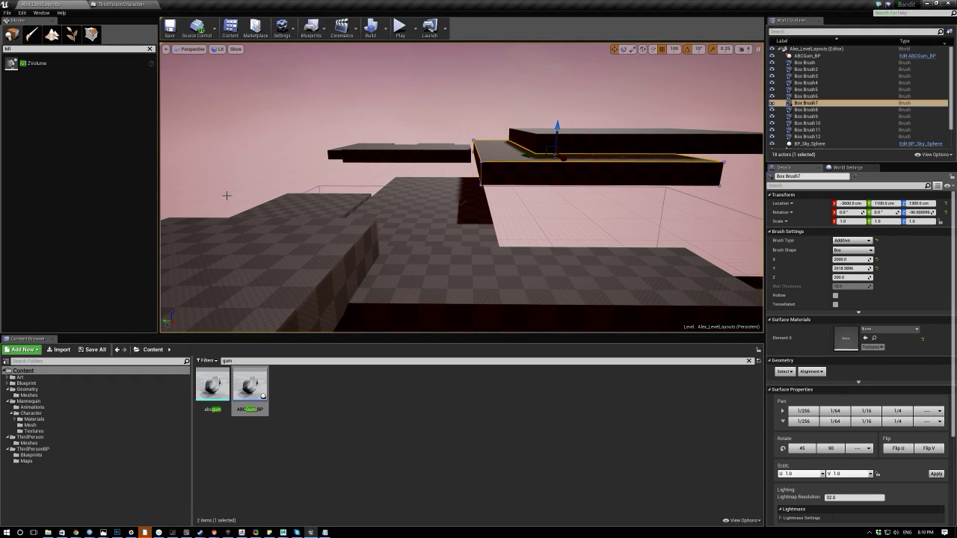
pyautogui.click(31, 35)
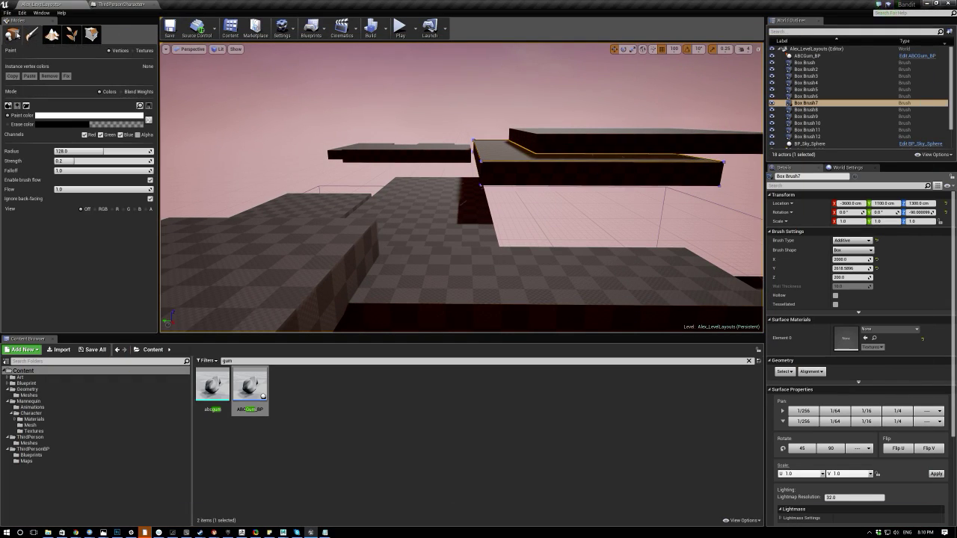
# Place a linear stair brush on the platform and position it at X -1000 cm, Y 2100 cm, Z 1100 cm.
pyautogui.click(13, 36)
pyautogui.click(14, 115)
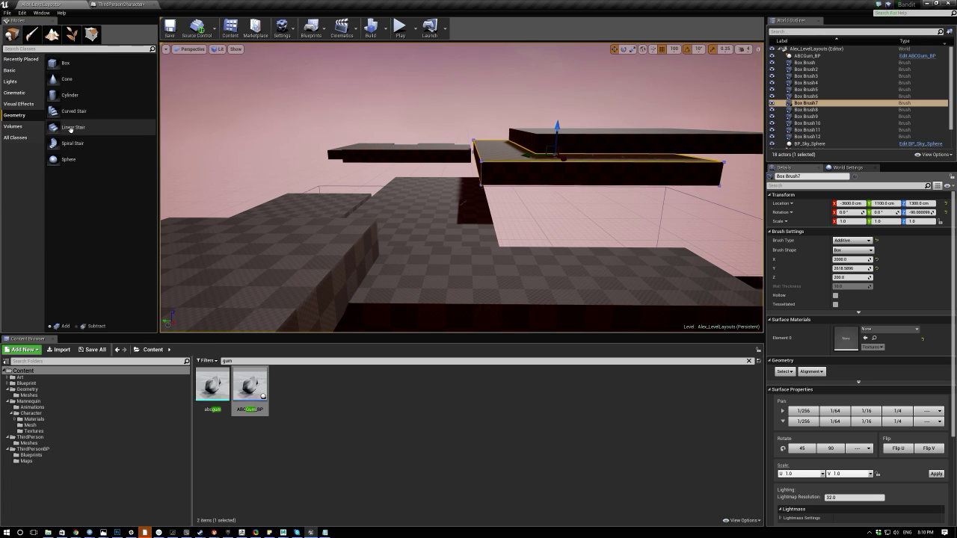
pyautogui.moveTo(71, 128); pyautogui.dragTo(492, 273)
pyautogui.press('f')
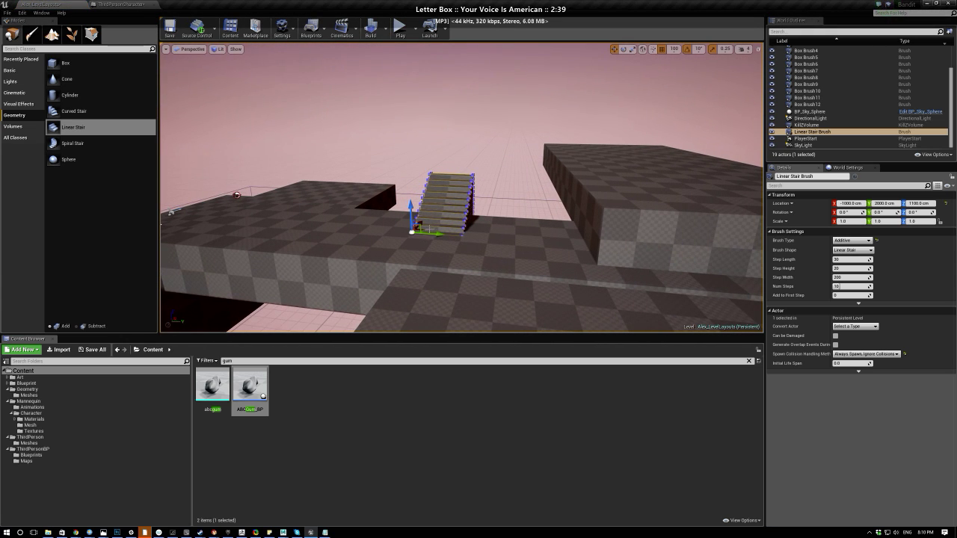
pyautogui.moveTo(416, 227); pyautogui.dragTo(449, 231)
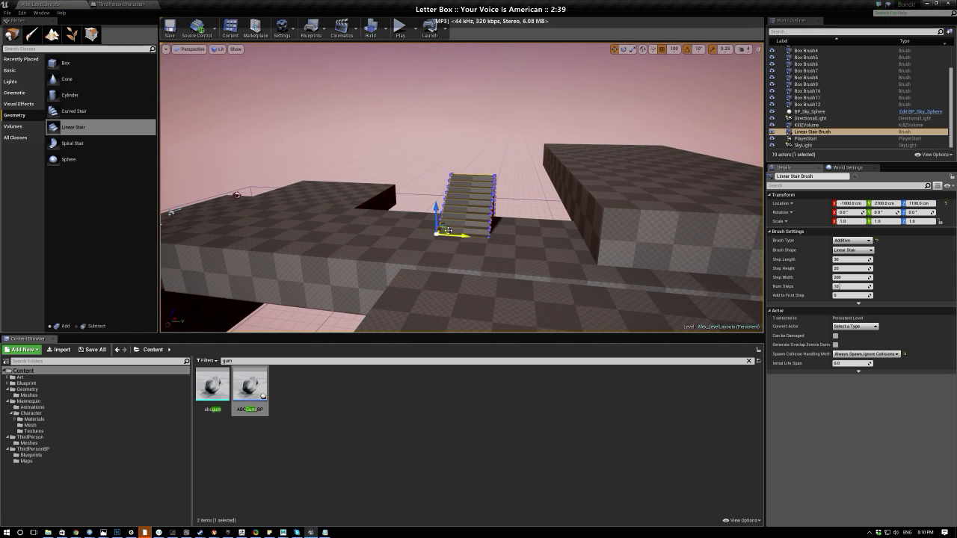
pyautogui.press('w')
pyautogui.moveTo(446, 229)
pyautogui.mouseDown(button='right')
pyautogui.moveTo(535, 227)
pyautogui.moveTo(435, 229)
pyautogui.mouseUp(button='right')
pyautogui.press('s')
# Place a 200 cm box brush on the same platform at X -1000 cm, Y 1500 cm, Z 1200 cm.
pyautogui.moveTo(74, 64)
pyautogui.mouseDown()
pyautogui.moveTo(329, 122)
pyautogui.moveTo(423, 197)
pyautogui.moveTo(424, 216)
pyautogui.mouseUp()
pyautogui.press('w')
pyautogui.moveTo(379, 210); pyautogui.dragTo(381, 203, button='right')
pyautogui.press('s')
# In geometry editing mode, lower one top edge of the new box to its base to form a ramp.
pyautogui.click(91, 36)
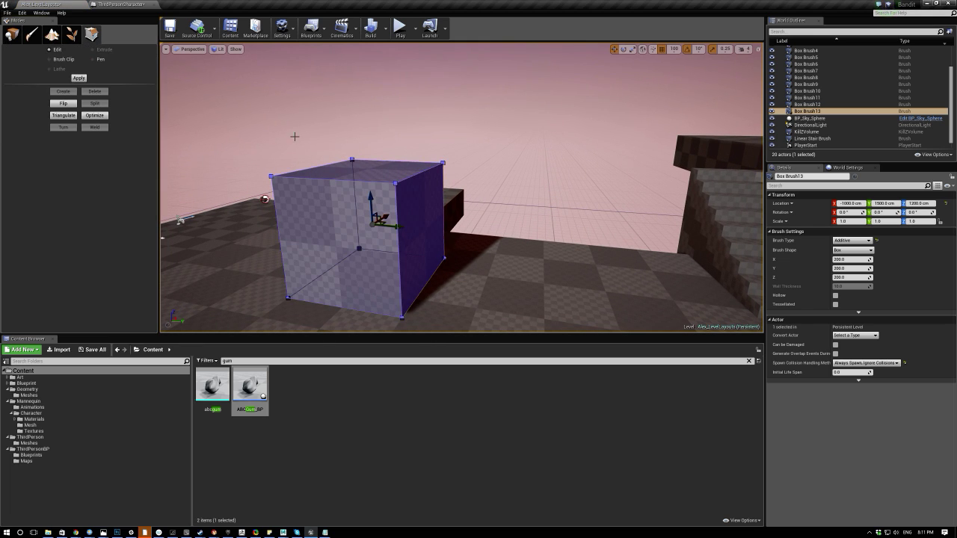
pyautogui.click(396, 180)
pyautogui.click(337, 246)
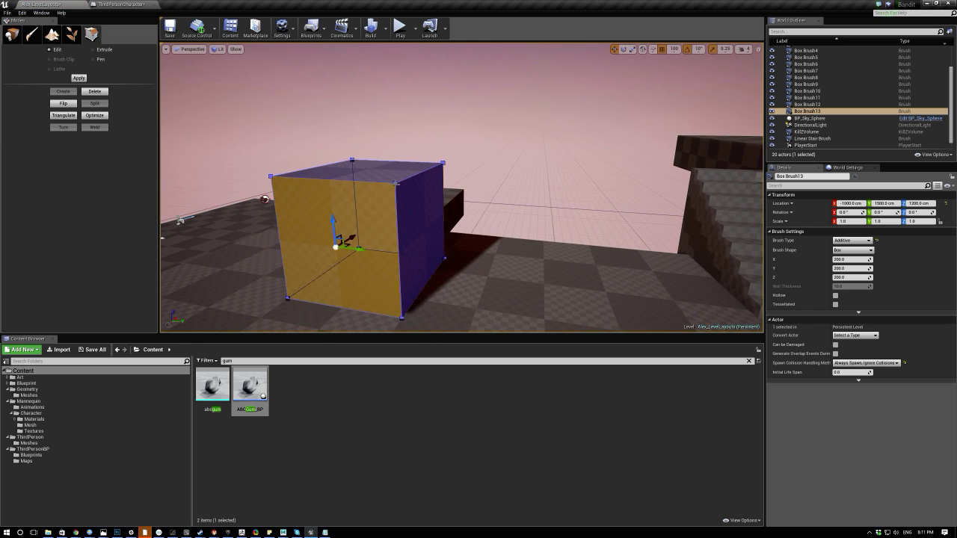
pyautogui.click(395, 183)
pyautogui.click(439, 161)
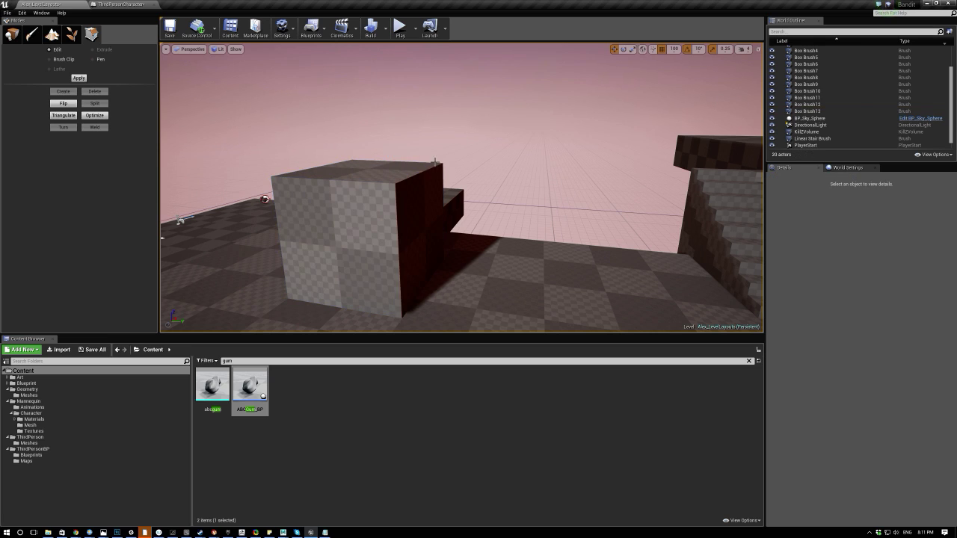
pyautogui.click(398, 183)
pyautogui.click(394, 185)
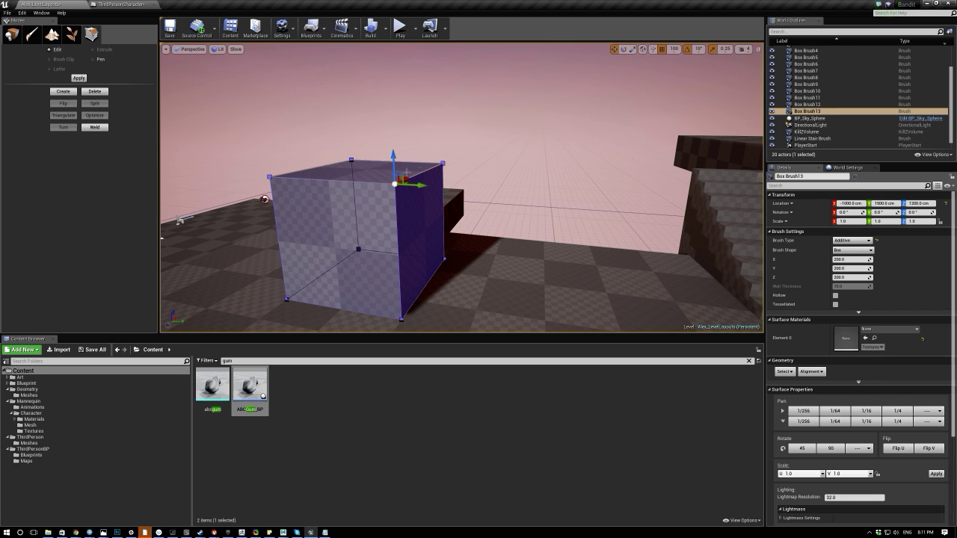
pyautogui.click(422, 172)
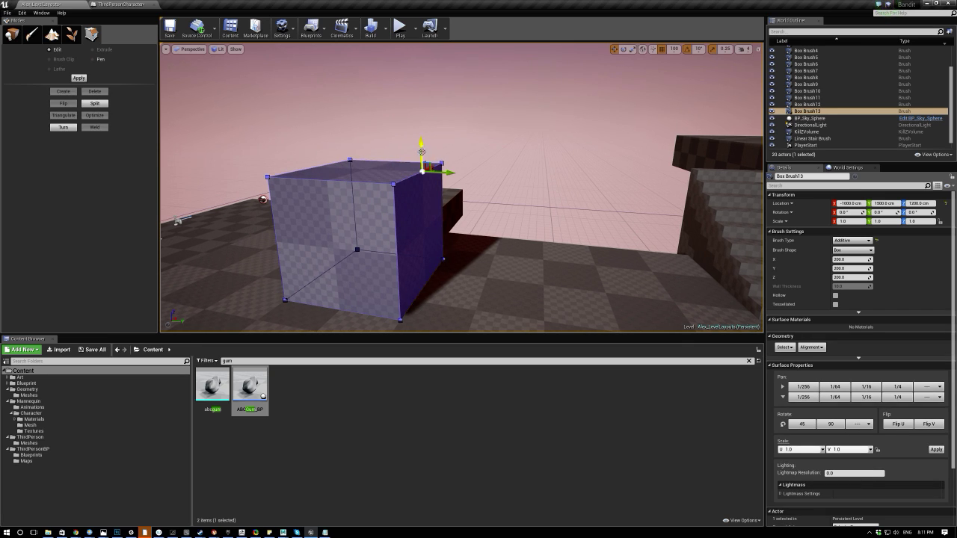
pyautogui.moveTo(423, 146); pyautogui.dragTo(423, 258)
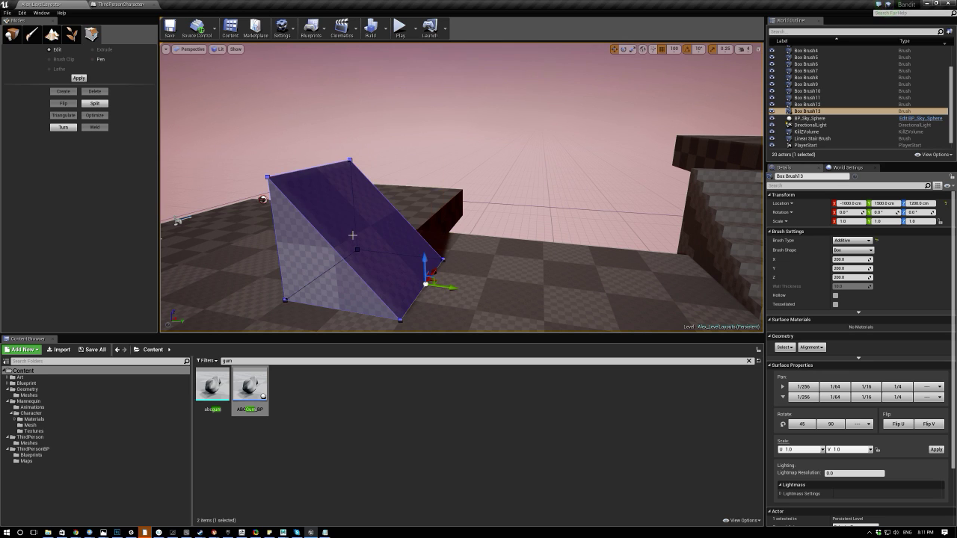
pyautogui.moveTo(356, 209); pyautogui.dragTo(291, 212, button='right')
pyautogui.moveTo(374, 190); pyautogui.dragTo(334, 199, button='right')
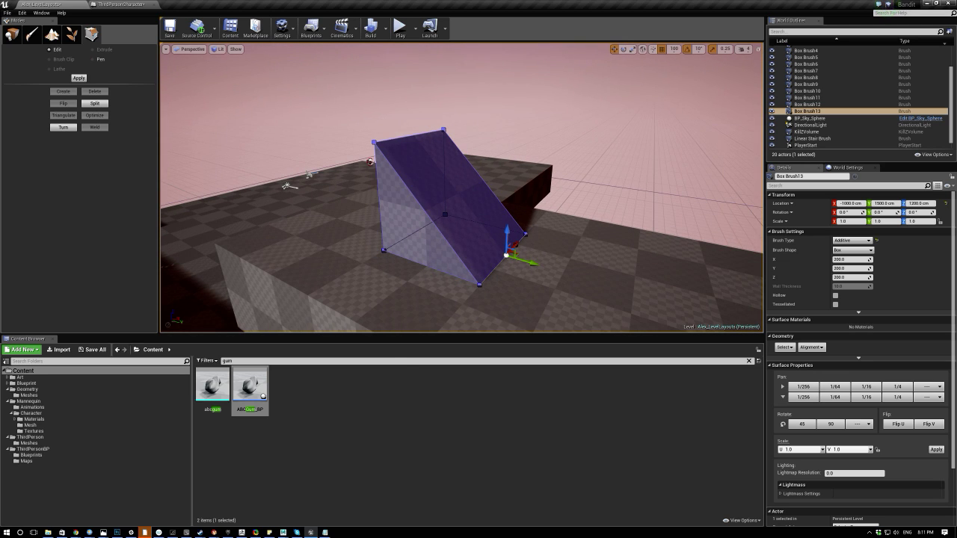
pyautogui.rightClick(400, 190)
# Try to lengthen the ramp along Y in Place mode, and delete the box brush.
pyautogui.click(11, 35)
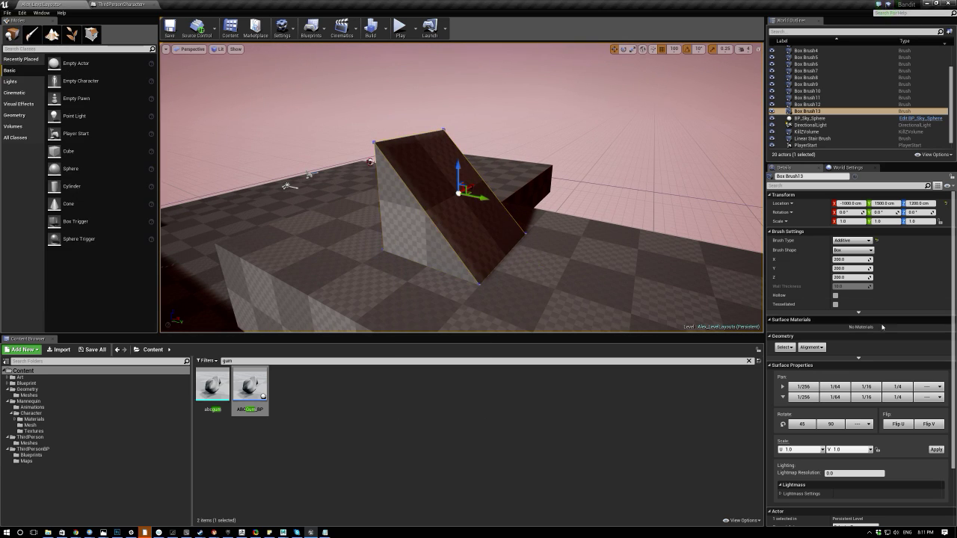
pyautogui.moveTo(851, 268); pyautogui.dragTo(897, 267)
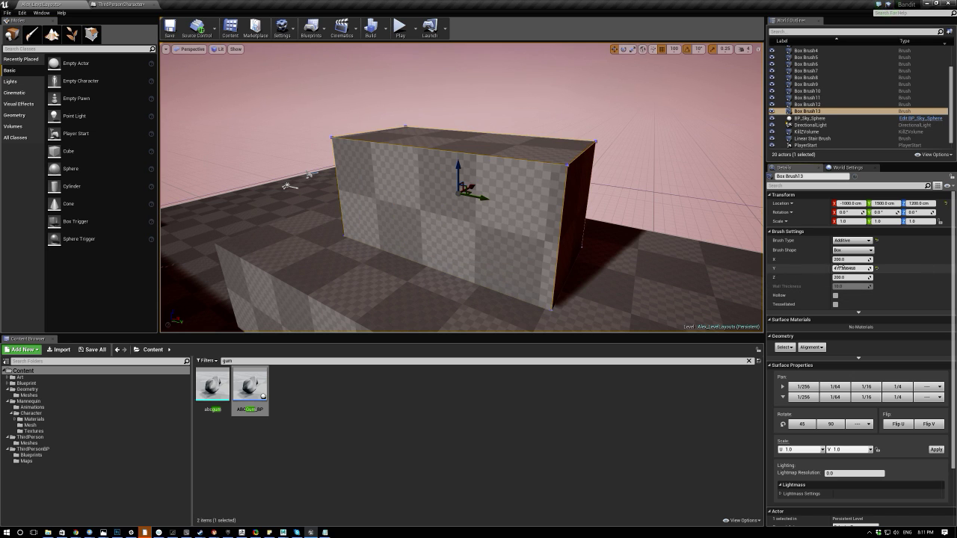
pyautogui.moveTo(475, 219); pyautogui.dragTo(502, 219, button='right')
pyautogui.press('Delete')
# Move the linear stairs along the platform to Y 1800 cm.
pyautogui.moveTo(549, 182); pyautogui.dragTo(609, 182, button='right')
pyautogui.click(548, 180)
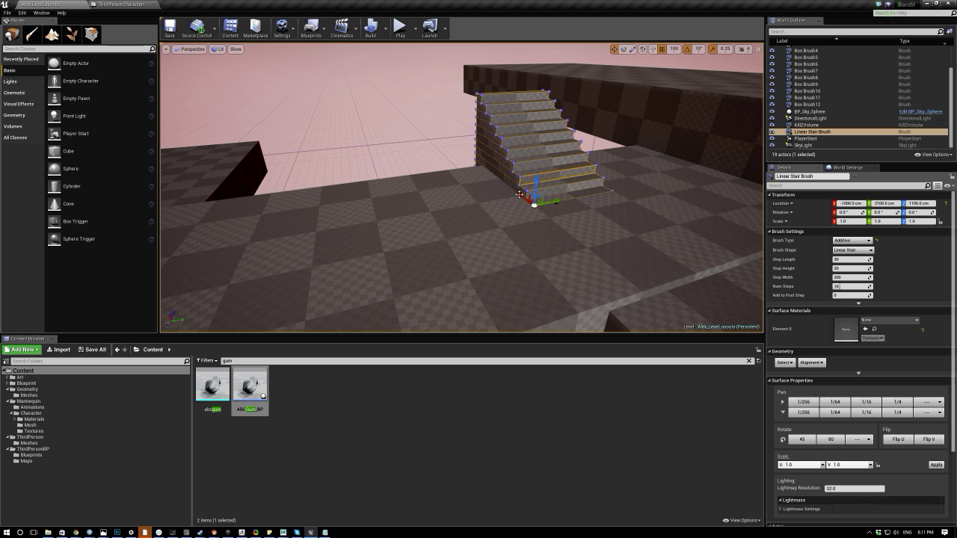
pyautogui.moveTo(549, 200); pyautogui.dragTo(423, 211)
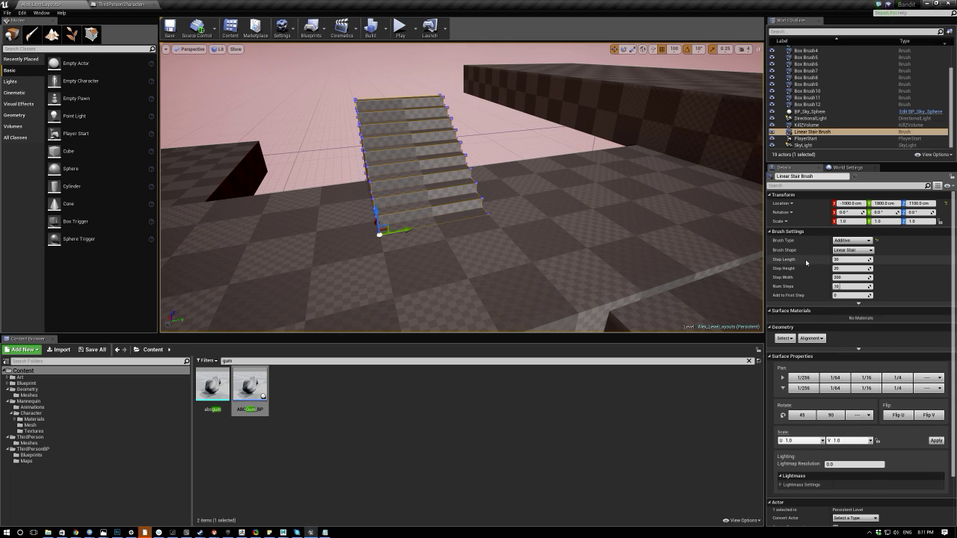
# Set the stairs' step length to 80 and step width to 250.
pyautogui.moveTo(841, 261); pyautogui.dragTo(879, 260)
pyautogui.moveTo(611, 212); pyautogui.dragTo(657, 217, button='right')
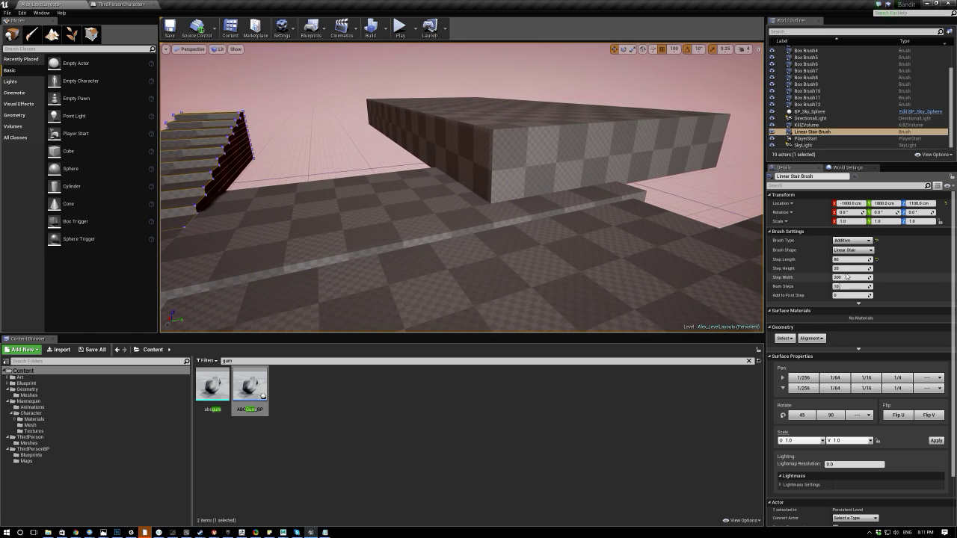
pyautogui.moveTo(840, 277); pyautogui.dragTo(948, 278)
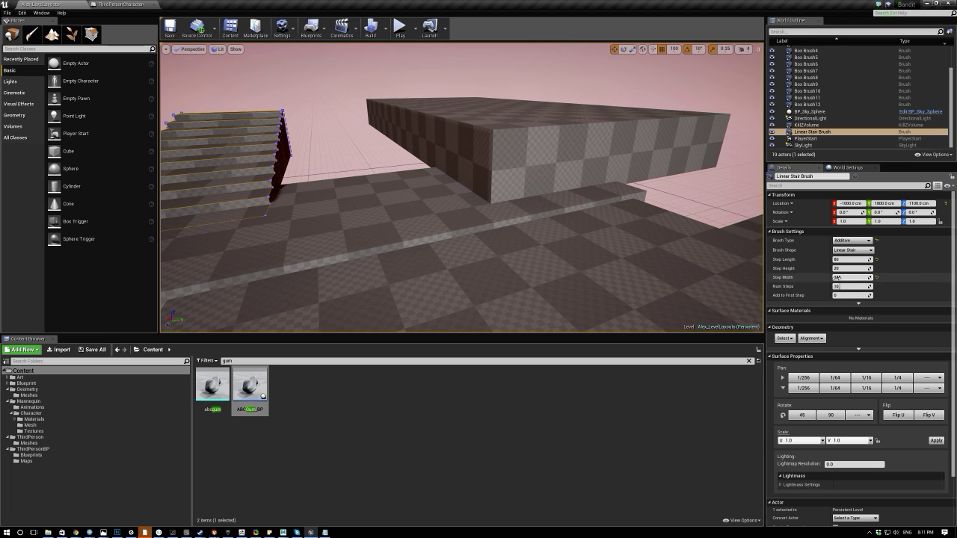
pyautogui.click(852, 277)
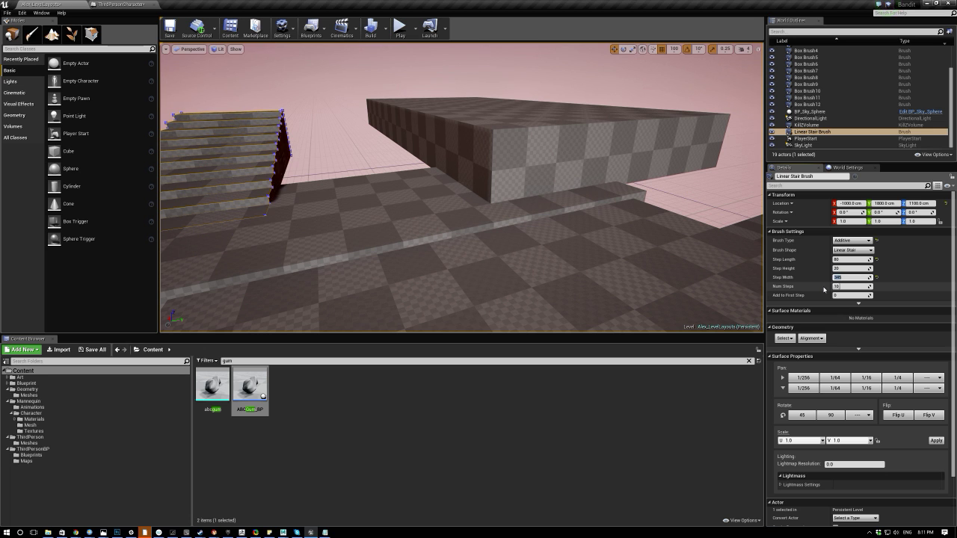
pyautogui.write('250')
pyautogui.press('Return')
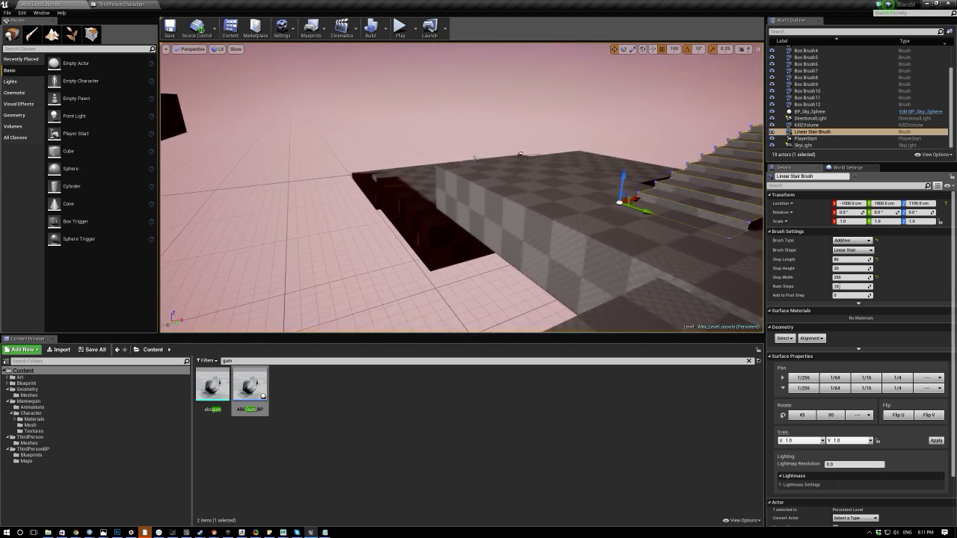
# Rotate the linear stairs 180° about the vertical axis.
pyautogui.moveTo(462, 187)
pyautogui.mouseDown(button='right')
pyautogui.moveTo(329, 191)
pyautogui.moveTo(307, 205)
pyautogui.moveTo(337, 206)
pyautogui.moveTo(332, 233)
pyautogui.mouseUp(button='right')
pyautogui.press('e')
pyautogui.moveTo(500, 225)
pyautogui.mouseDown()
pyautogui.moveTo(422, 224)
pyautogui.moveTo(427, 207)
pyautogui.moveTo(482, 205)
pyautogui.moveTo(449, 239)
pyautogui.mouseUp()
pyautogui.press('w')
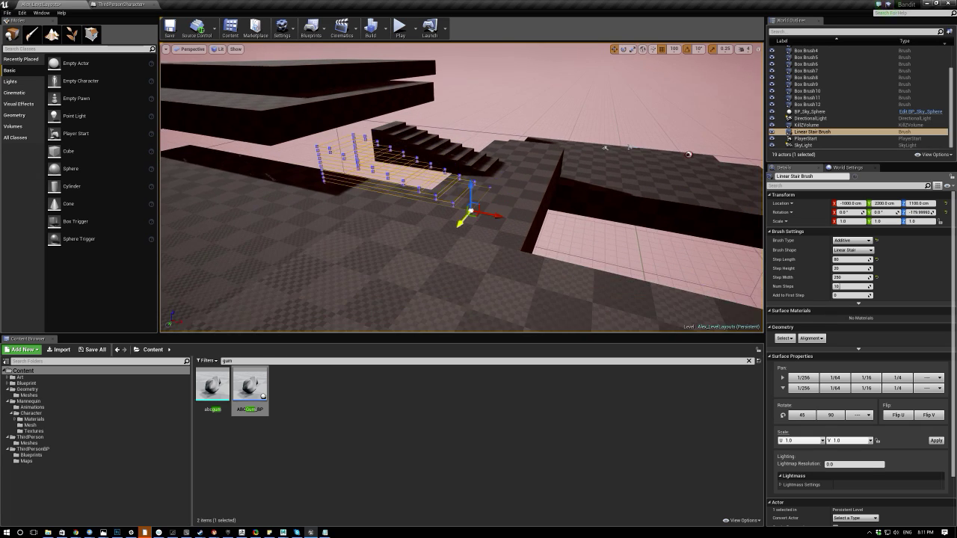
# Move the rotated stairs toward the stacked platforms, to X -1500 cm and Y 2400 cm.
pyautogui.press('F11')
pyautogui.moveTo(457, 293)
pyautogui.mouseDown(button='right')
pyautogui.moveTo(419, 295)
pyautogui.moveTo(448, 306)
pyautogui.moveTo(456, 296)
pyautogui.mouseUp(button='right')
pyautogui.moveTo(465, 447)
pyautogui.mouseDown()
pyautogui.moveTo(438, 217)
pyautogui.moveTo(441, 278)
pyautogui.moveTo(411, 272)
pyautogui.mouseUp()
pyautogui.moveTo(435, 286)
pyautogui.mouseDown(button='right')
pyautogui.moveTo(422, 286)
pyautogui.moveTo(435, 286)
pyautogui.mouseUp(button='right')
pyautogui.moveTo(447, 283); pyautogui.dragTo(386, 284)
pyautogui.moveTo(386, 283); pyautogui.dragTo(613, 277, button='right')
pyautogui.moveTo(549, 307)
pyautogui.mouseDown(button='right')
pyautogui.moveTo(534, 273)
pyautogui.moveTo(535, 303)
pyautogui.moveTo(535, 247)
pyautogui.moveTo(590, 224)
pyautogui.moveTo(570, 183)
pyautogui.mouseUp(button='right')
pyautogui.press('F11')
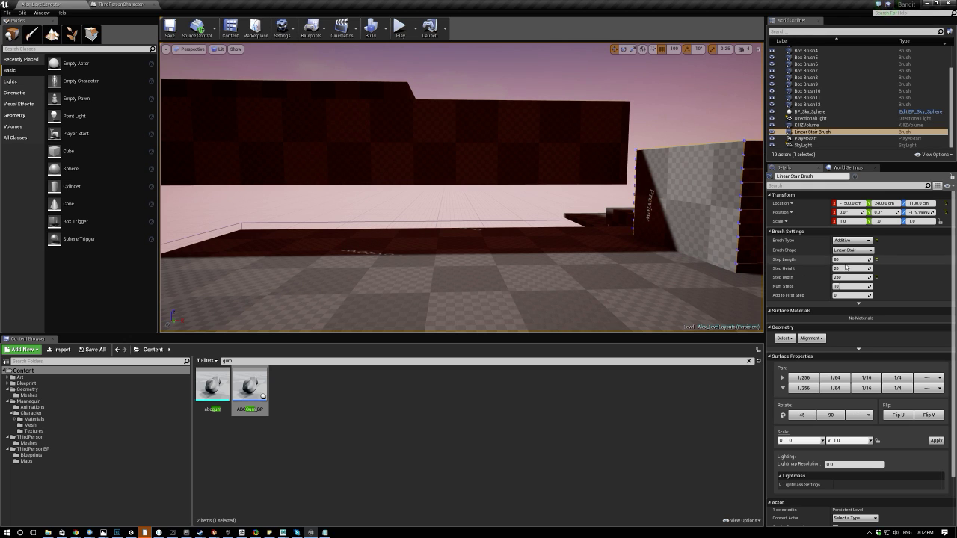
# Set the stairs' step height to 30 and step length to 74.
pyautogui.click(663, 188)
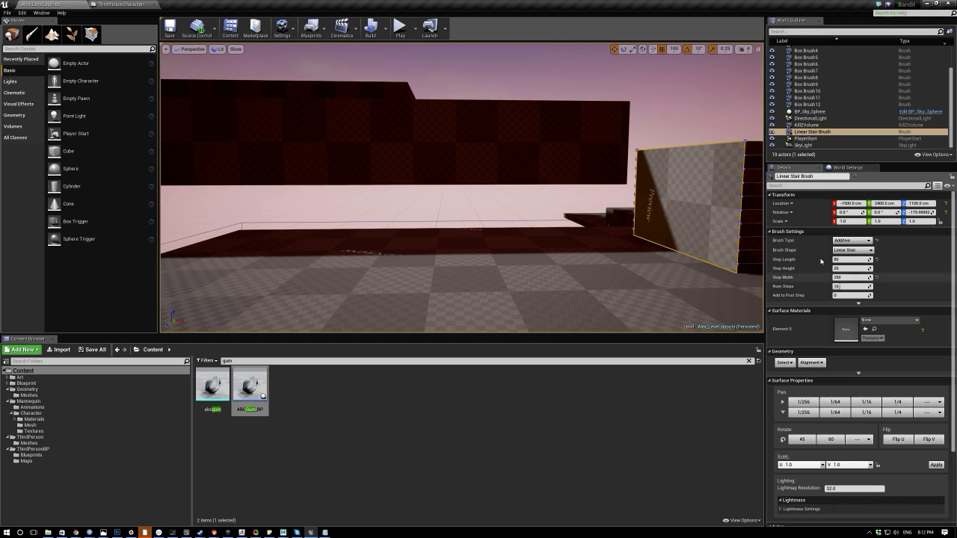
pyautogui.moveTo(691, 224); pyautogui.dragTo(725, 224, button='right')
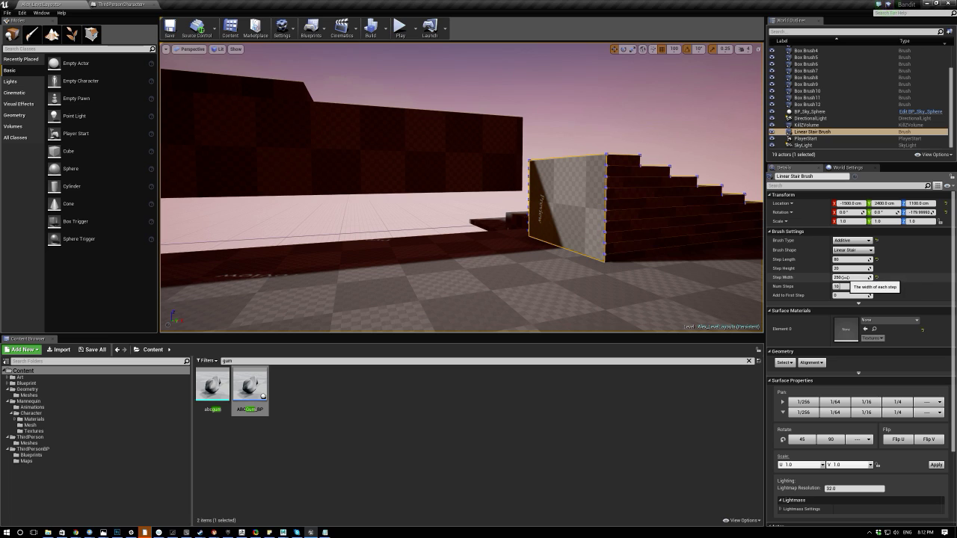
pyautogui.click(840, 268)
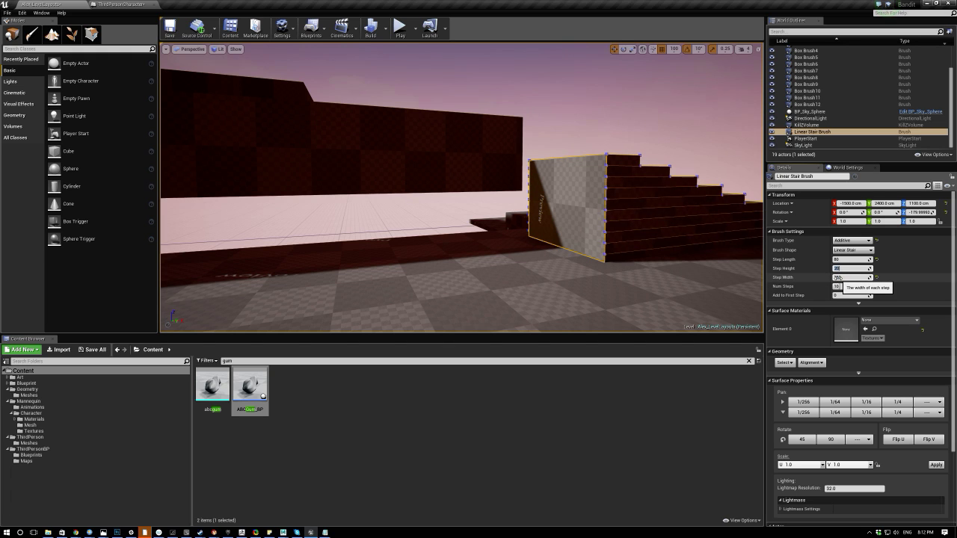
pyautogui.moveTo(837, 260)
pyautogui.mouseDown()
pyautogui.moveTo(865, 260)
pyautogui.moveTo(837, 259)
pyautogui.moveTo(849, 269)
pyautogui.moveTo(829, 270)
pyautogui.mouseUp()
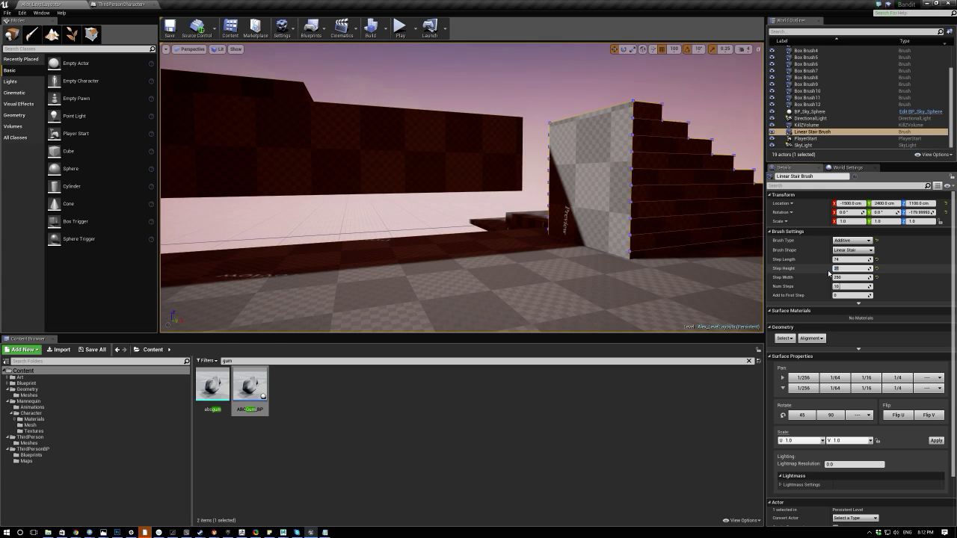
# Move the stairs to X -2000 cm and set their step width to 400.
pyautogui.moveTo(512, 144); pyautogui.dragTo(615, 227, button='right')
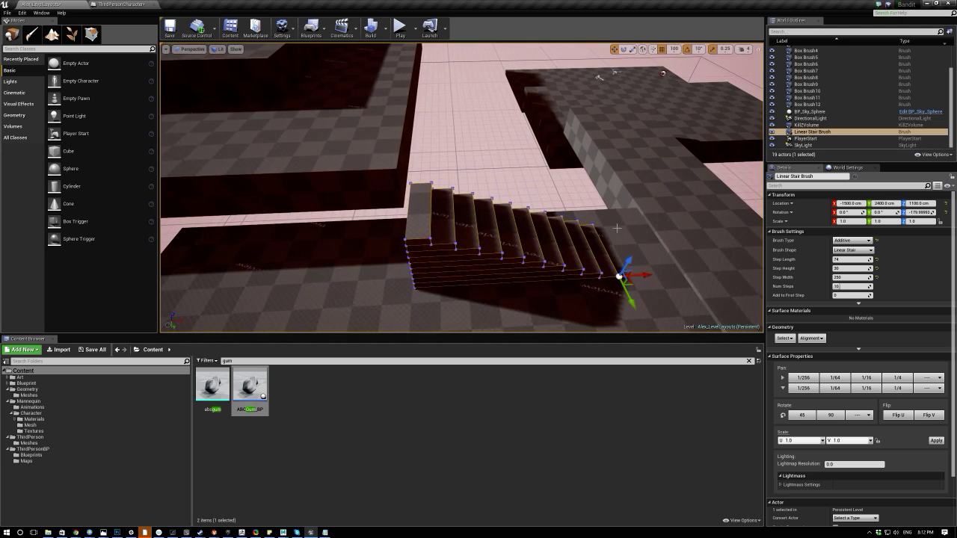
pyautogui.moveTo(641, 275); pyautogui.dragTo(504, 280)
pyautogui.moveTo(504, 281); pyautogui.dragTo(404, 276, button='right')
pyautogui.moveTo(464, 284); pyautogui.dragTo(479, 299, button='right')
pyautogui.click(842, 278)
pyautogui.write('400')
pyautogui.press('Return')
# Shorten the stairs to a step length of 55 and shift them to Y 2500 cm.
pyautogui.moveTo(426, 179)
pyautogui.mouseDown(button='right')
pyautogui.moveTo(441, 187)
pyautogui.moveTo(420, 178)
pyautogui.mouseUp(button='right')
pyautogui.click(842, 260)
pyautogui.write('40')
pyautogui.press('Return')
pyautogui.moveTo(842, 259); pyautogui.dragTo(854, 259)
pyautogui.moveTo(438, 218)
pyautogui.mouseDown(button='right')
pyautogui.moveTo(428, 213)
pyautogui.moveTo(438, 223)
pyautogui.mouseUp(button='right')
pyautogui.moveTo(439, 225); pyautogui.dragTo(405, 222)
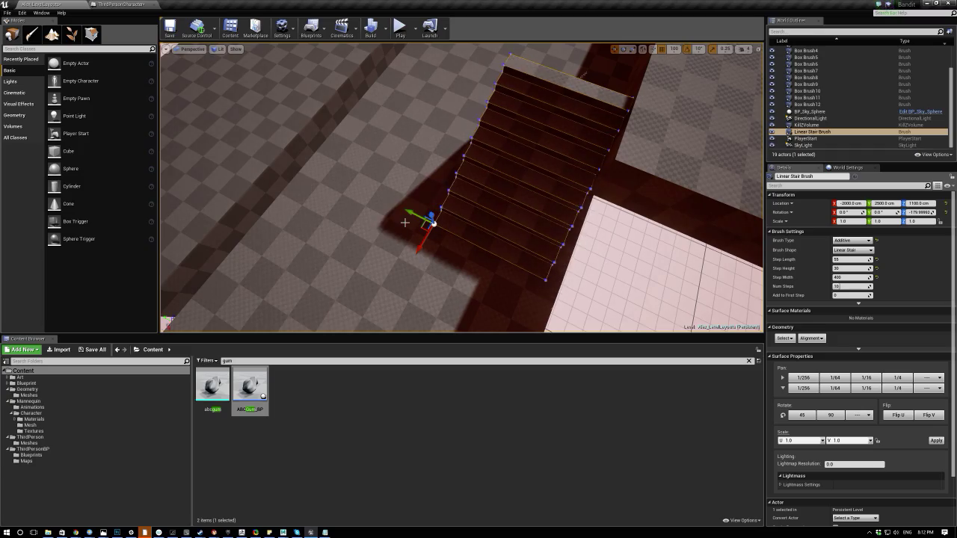
# Duplicate the large rectangular platform and place the copy beside the stacked platforms at the high end of the stairs.
pyautogui.press('F11')
pyautogui.moveTo(498, 121)
pyautogui.mouseDown(button='right')
pyautogui.moveTo(535, 91)
pyautogui.moveTo(718, 75)
pyautogui.mouseUp(button='right')
pyautogui.click(742, 222)
pyautogui.moveTo(742, 221)
pyautogui.mouseDown(button='right')
pyautogui.moveTo(804, 258)
pyautogui.moveTo(795, 255)
pyautogui.mouseUp(button='right')
pyautogui.click(703, 218)
pyautogui.keyDown('alt'); pyautogui.moveTo(836, 148); pyautogui.dragTo(74, 245); pyautogui.keyUp('alt')
pyautogui.moveTo(74, 245); pyautogui.dragTo(7, 247, button='right')
pyautogui.moveTo(308, 372); pyautogui.dragTo(333, 357, button='right')
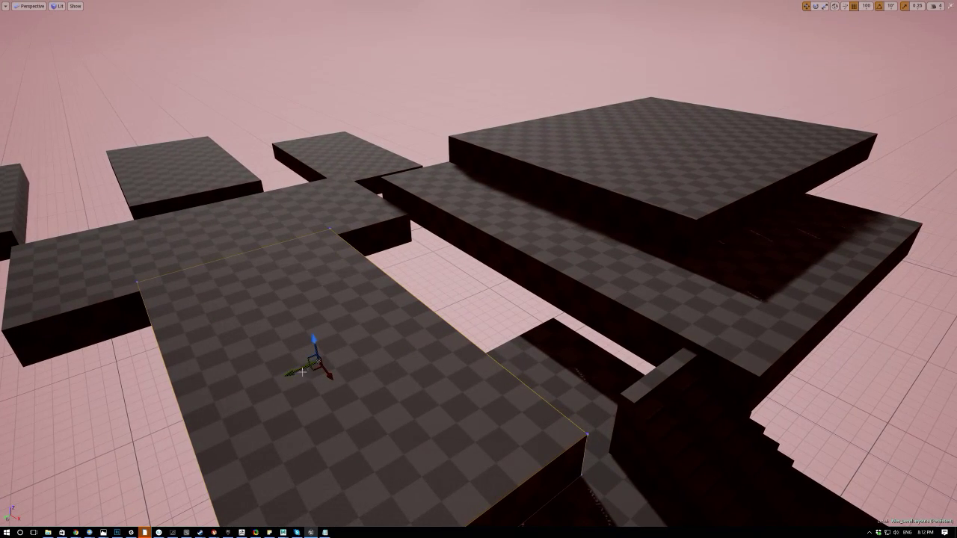
pyautogui.moveTo(294, 371); pyautogui.dragTo(468, 338)
# Enlarge the viewport and resize the duplicated box brush to 400 in X, Y and Z.
pyautogui.press('F11')
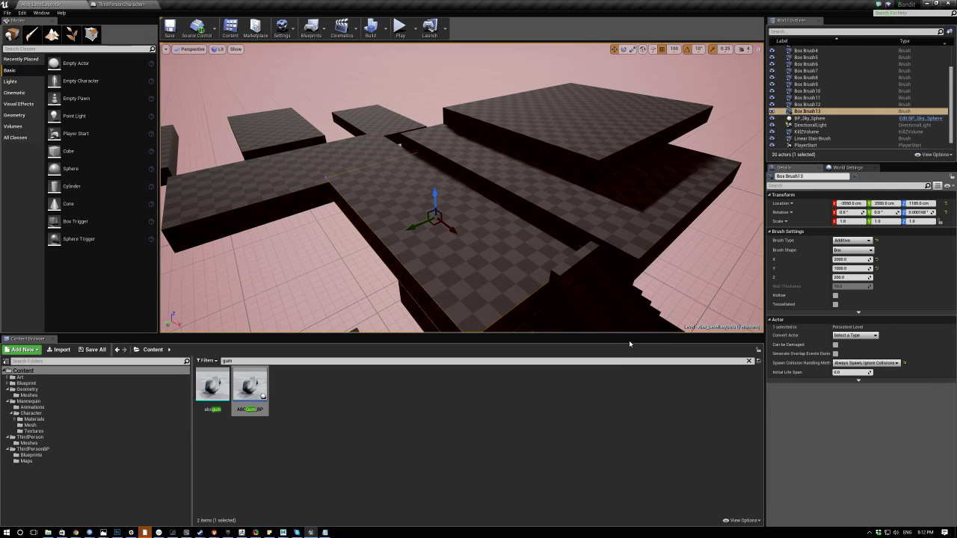
pyautogui.moveTo(621, 332); pyautogui.dragTo(626, 434)
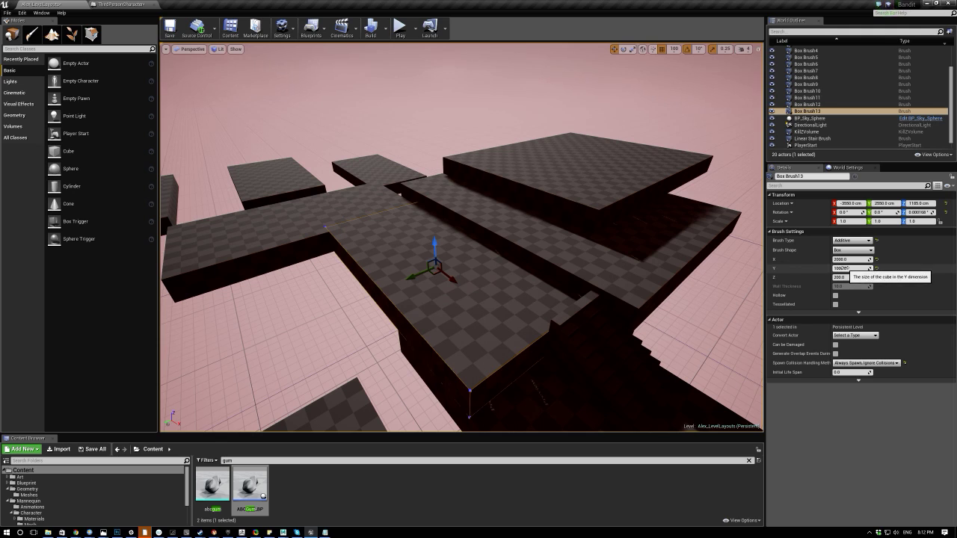
pyautogui.click(844, 275)
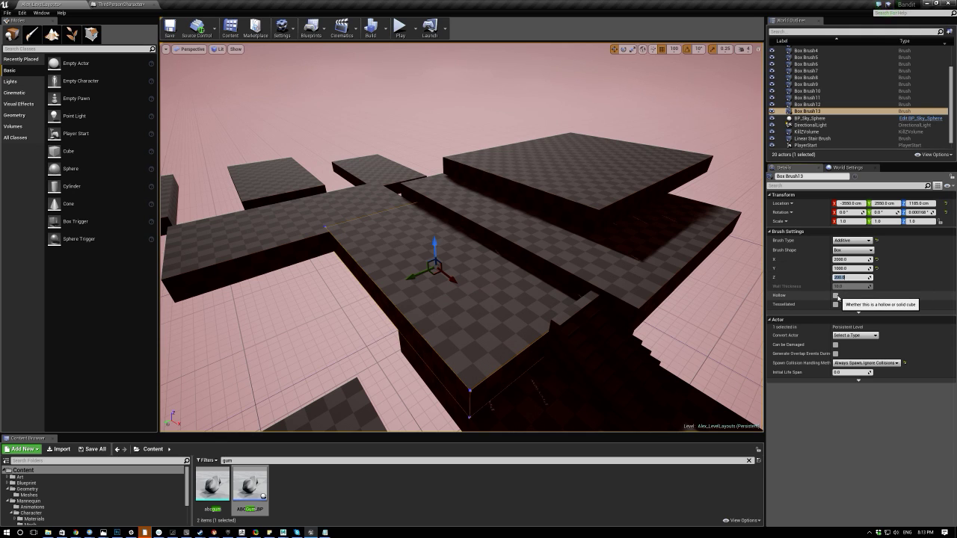
pyautogui.write('400')
pyautogui.press('Return')
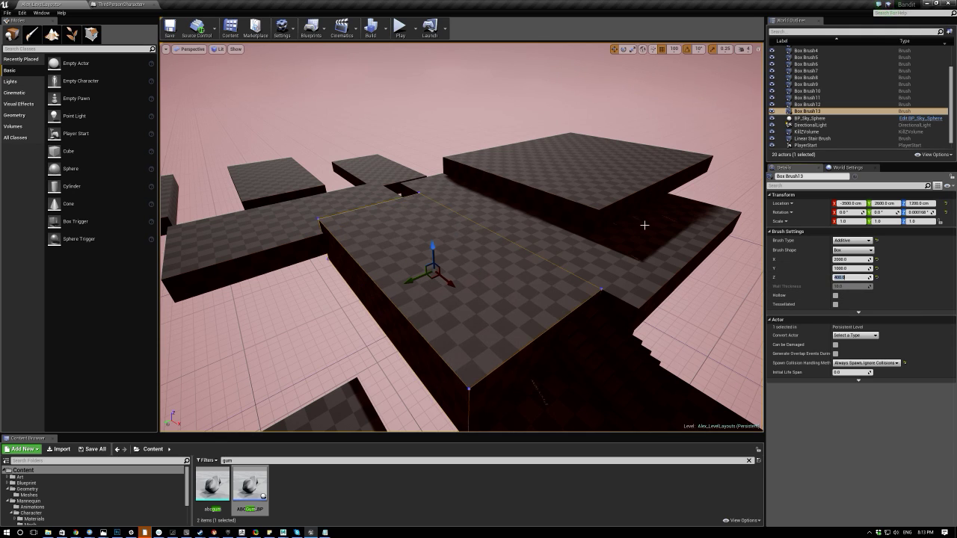
pyautogui.click(842, 260)
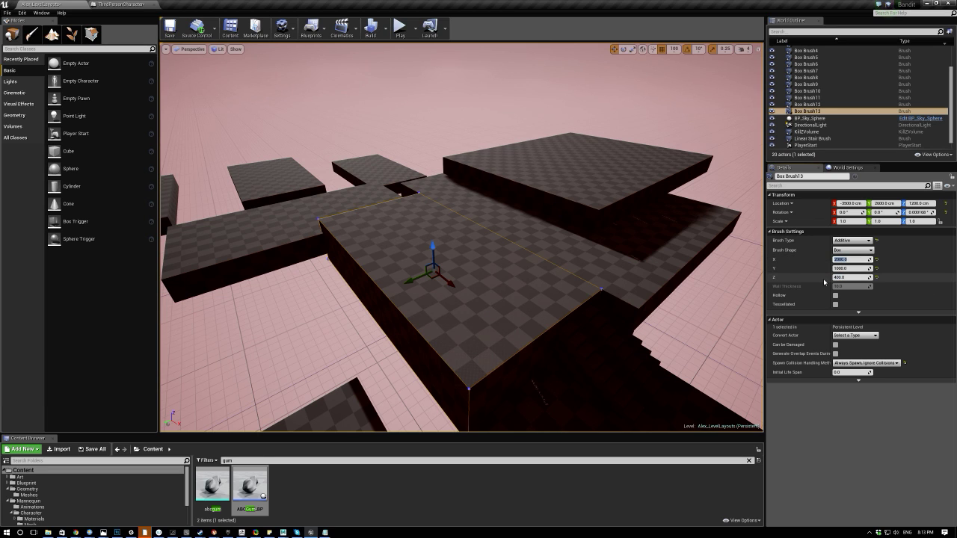
pyautogui.write('400')
pyautogui.press('Tab')
pyautogui.write('400')
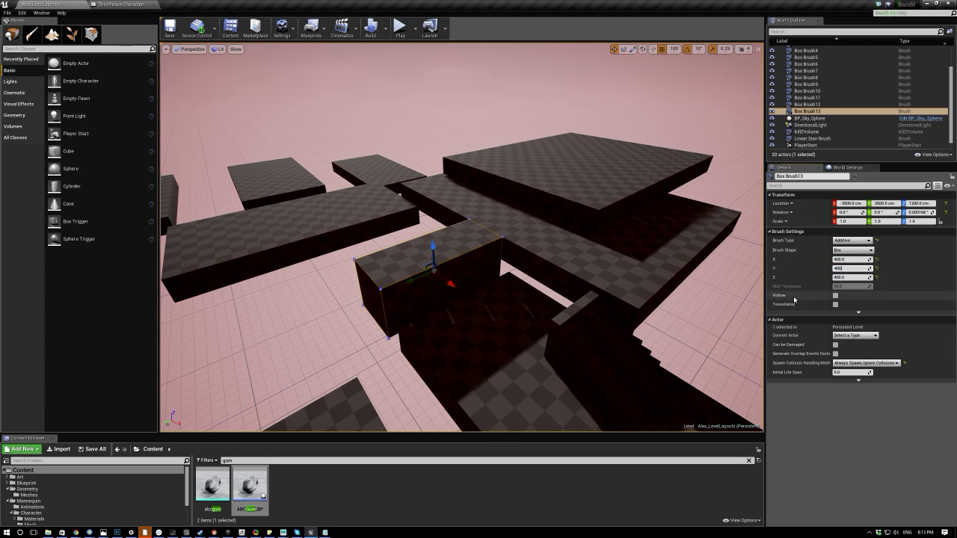
pyautogui.press('Return')
# Move the 400 cm box near the high end of the stairs, at Y 2300 cm and Z 1200 cm.
pyautogui.moveTo(449, 284)
pyautogui.mouseDown()
pyautogui.moveTo(538, 336)
pyautogui.moveTo(522, 336)
pyautogui.mouseUp()
pyautogui.moveTo(522, 336); pyautogui.dragTo(583, 314, button='right')
pyautogui.moveTo(516, 306); pyautogui.dragTo(493, 287, button='right')
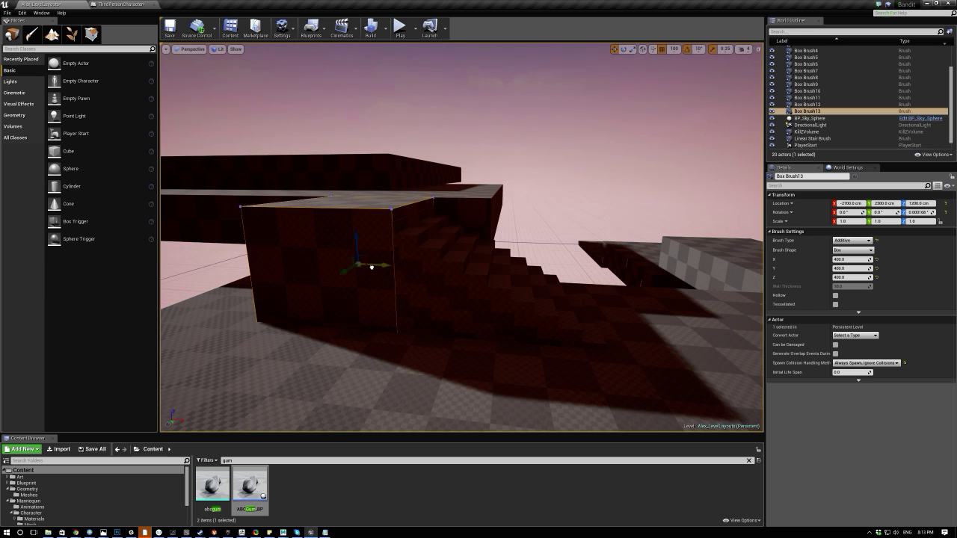
pyautogui.moveTo(374, 266); pyautogui.dragTo(343, 268)
pyautogui.moveTo(367, 272)
pyautogui.mouseDown(button='right')
pyautogui.moveTo(376, 271)
pyautogui.moveTo(336, 270)
pyautogui.mouseUp(button='right')
# Try to raise the linear stairs above the neighbouring platforms and undo the move.
pyautogui.click(596, 279)
pyautogui.moveTo(596, 279)
pyautogui.mouseDown(button='right')
pyautogui.moveTo(591, 286)
pyautogui.moveTo(607, 284)
pyautogui.mouseUp(button='right')
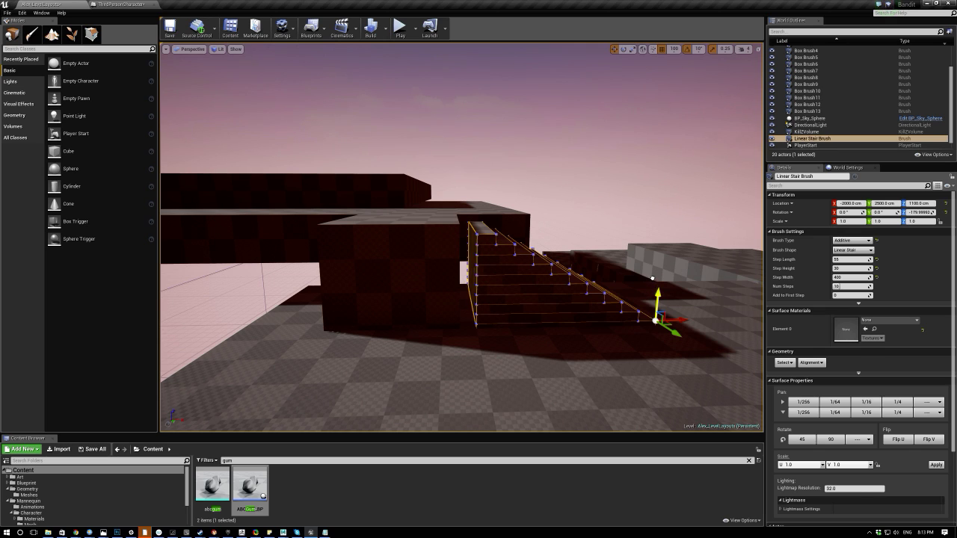
pyautogui.moveTo(654, 279)
pyautogui.mouseDown()
pyautogui.moveTo(650, 224)
pyautogui.moveTo(642, 236)
pyautogui.mouseUp()
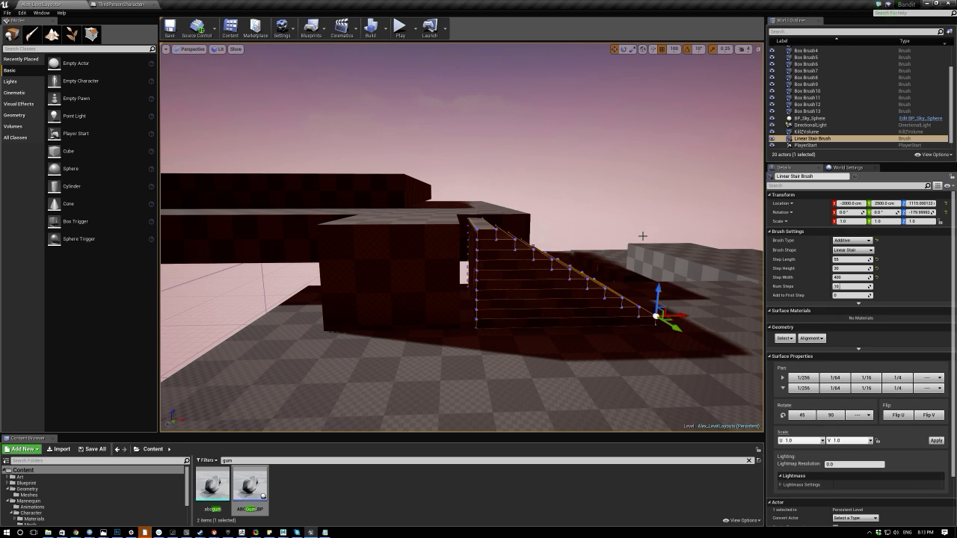
pyautogui.moveTo(657, 295)
pyautogui.mouseDown()
pyautogui.moveTo(662, 228)
pyautogui.moveTo(601, 222)
pyautogui.mouseUp()
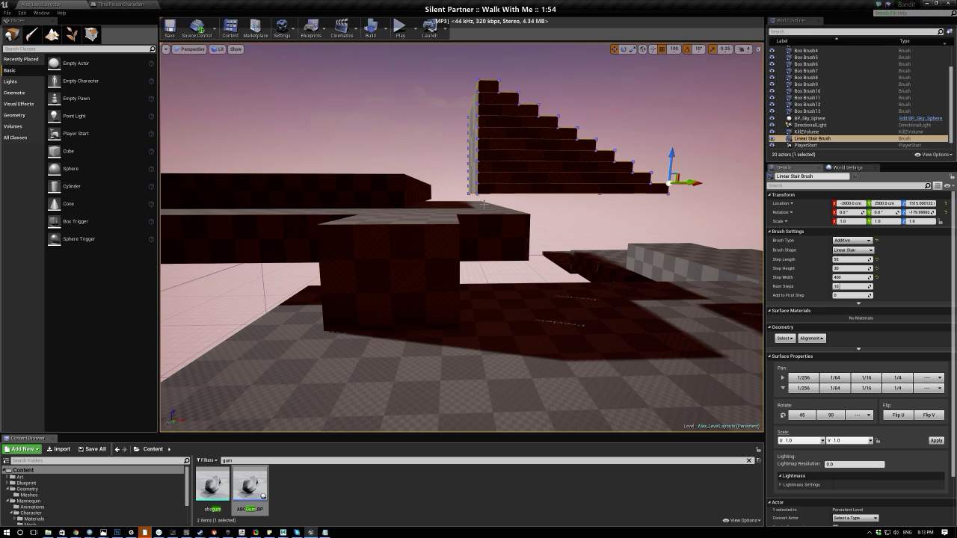
pyautogui.hotkey('ctrl', 'z')
# Reduce the position snap to 50 and adjust the 400 cm box's X position near the high end of the stairs.
pyautogui.click(396, 269)
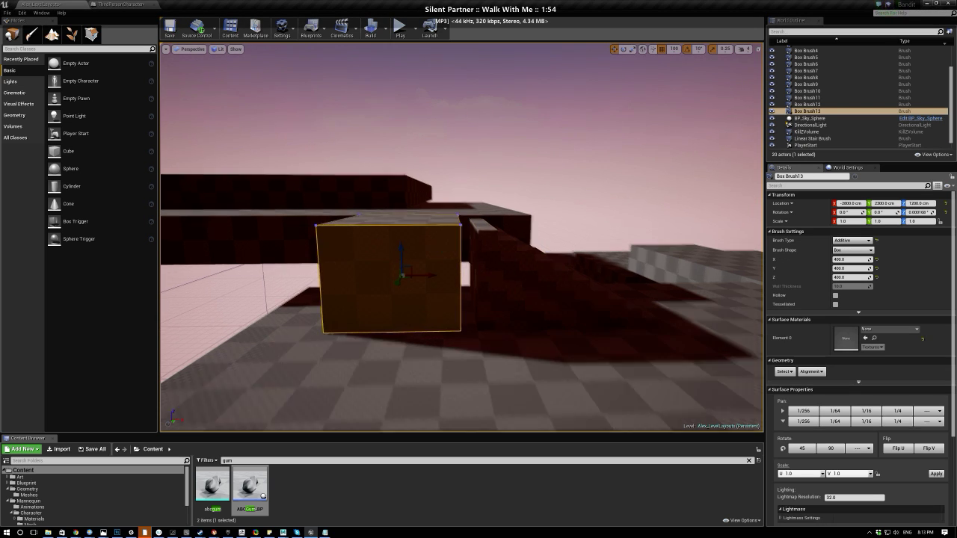
pyautogui.press('f')
pyautogui.moveTo(437, 238); pyautogui.dragTo(461, 237)
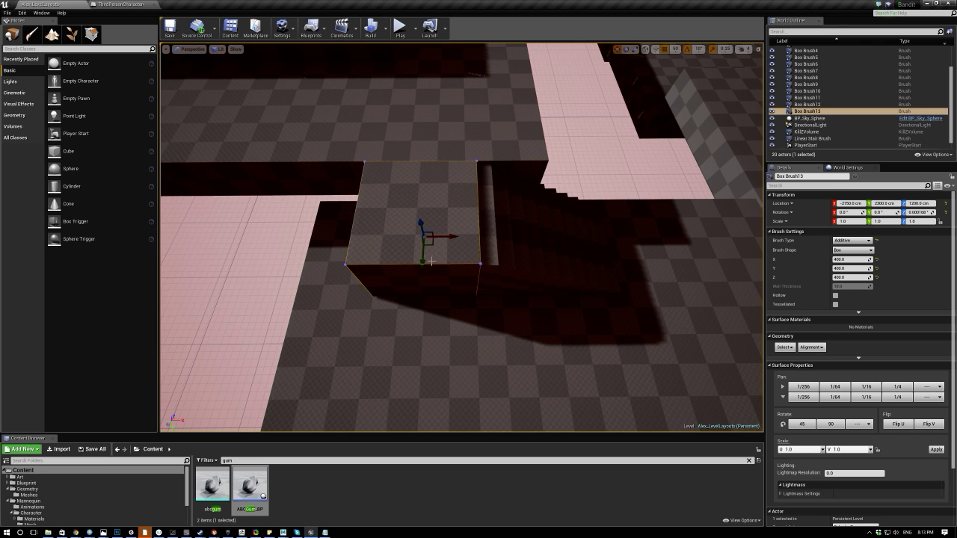
pyautogui.moveTo(443, 294); pyautogui.dragTo(435, 280, button='right')
pyautogui.click(510, 271)
pyautogui.click(450, 264)
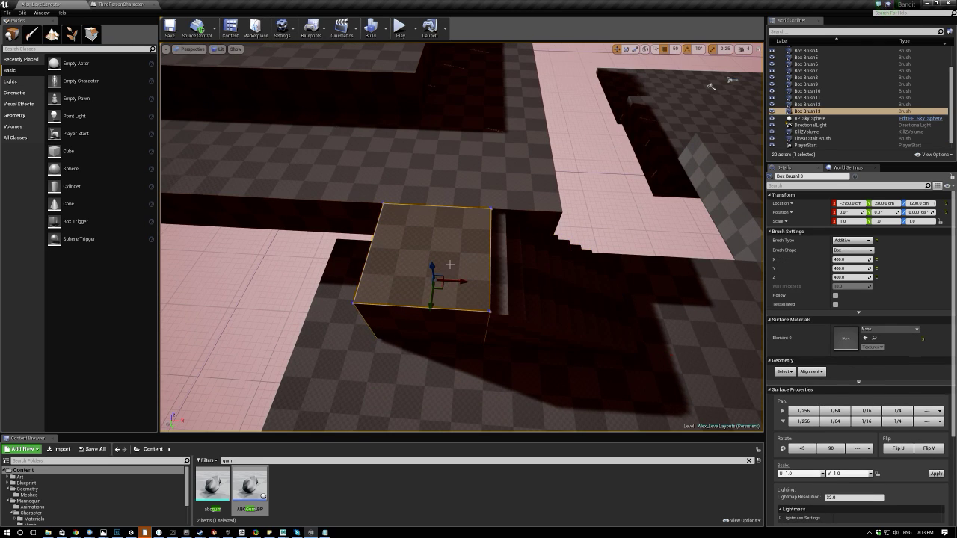
pyautogui.press(']')
pyautogui.press('[')
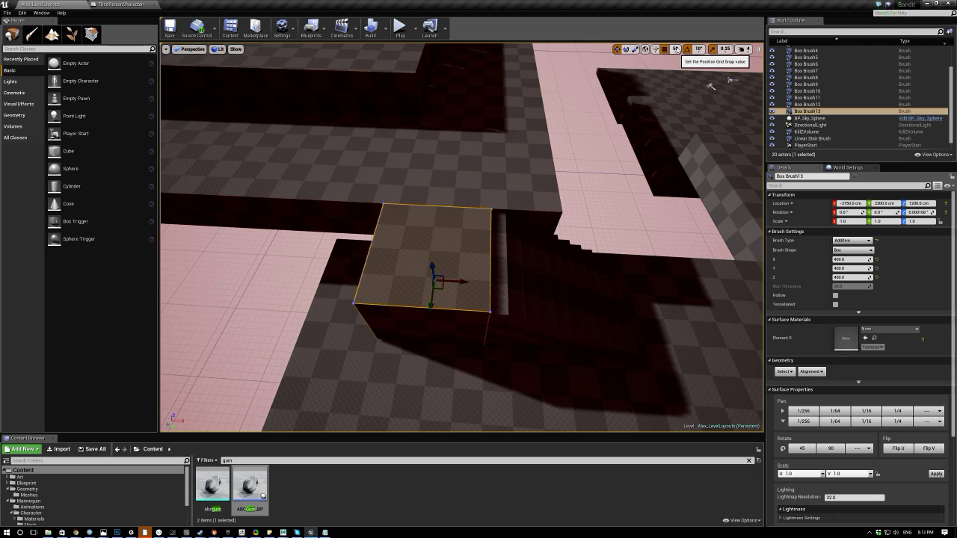
pyautogui.press('[')
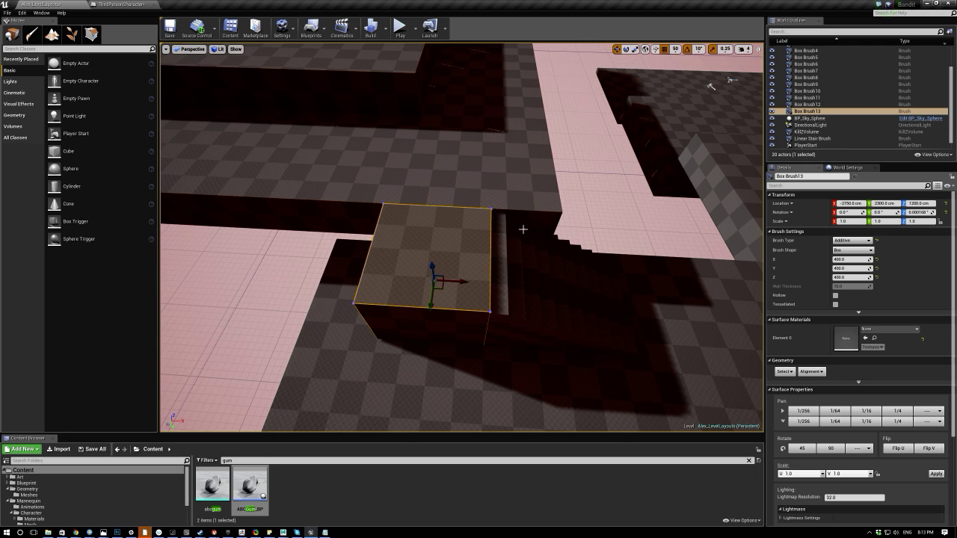
pyautogui.moveTo(443, 287); pyautogui.dragTo(445, 281)
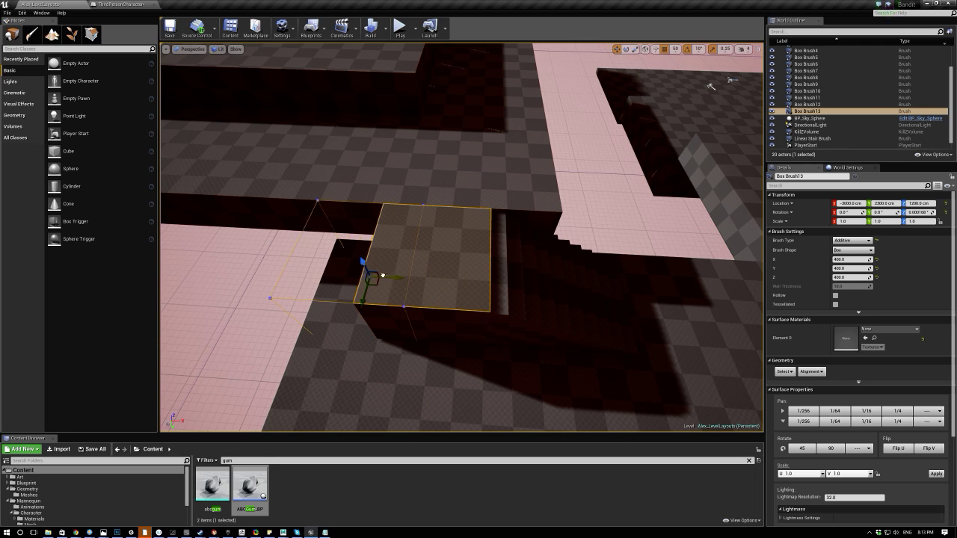
pyautogui.moveTo(384, 276); pyautogui.dragTo(371, 275)
# Delete the separate 2000 by 1000 box platform floating near the stacked platforms.
pyautogui.click(617, 323)
pyautogui.moveTo(677, 352); pyautogui.dragTo(585, 360)
pyautogui.moveTo(546, 237)
pyautogui.mouseDown(button='right')
pyautogui.moveTo(487, 226)
pyautogui.moveTo(488, 185)
pyautogui.moveTo(485, 224)
pyautogui.moveTo(471, 217)
pyautogui.moveTo(475, 267)
pyautogui.mouseUp(button='right')
pyautogui.click(471, 271)
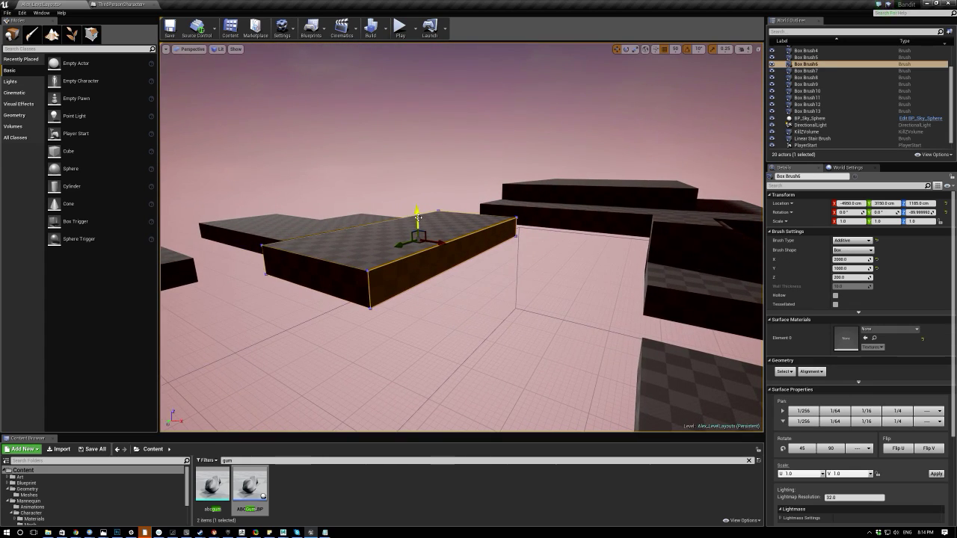
pyautogui.press('Delete')
# Undo the platform deletion and move the restored platform to about X -5800 cm, Y 2550 cm and Z 900 cm.
pyautogui.moveTo(564, 261); pyautogui.dragTo(523, 282, button='right')
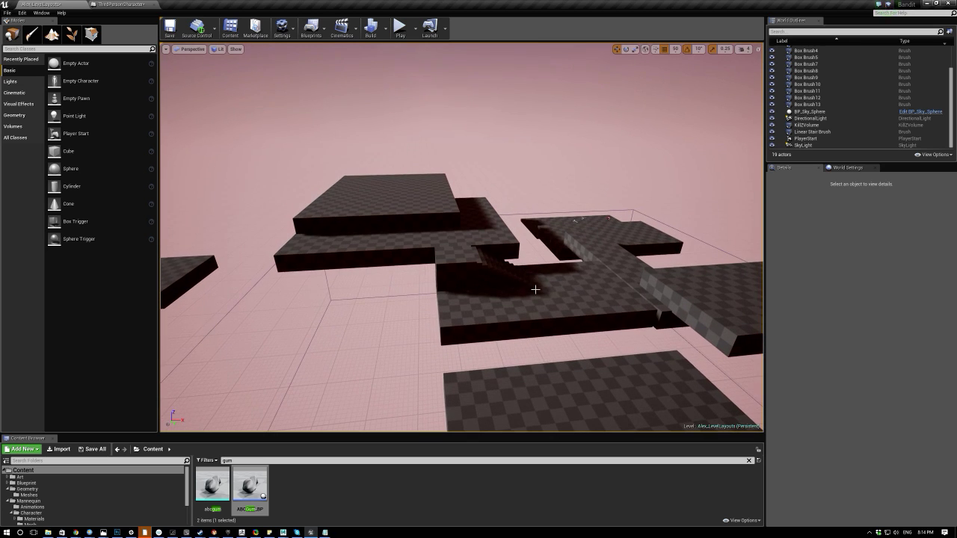
pyautogui.click(515, 291)
pyautogui.hotkey('ctrl', 'z')
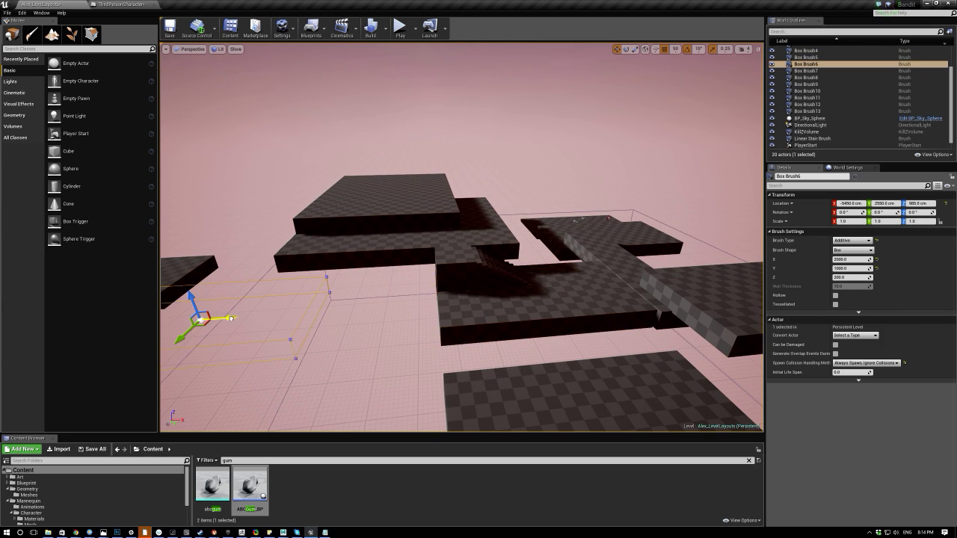
pyautogui.press('f')
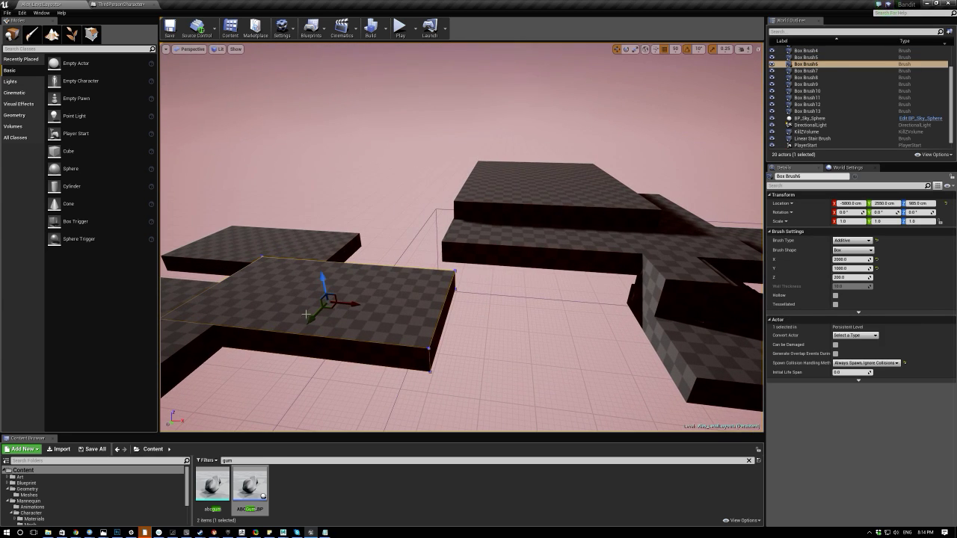
# Stretch the topmost stacked platform into a tall block about 1759 high in Z and raise it.
pyautogui.click(493, 202)
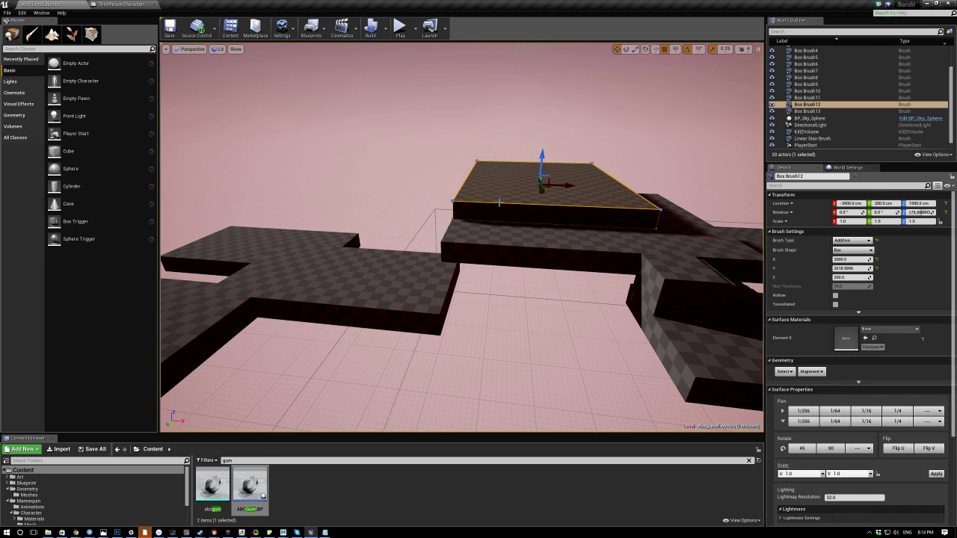
pyautogui.moveTo(570, 178); pyautogui.dragTo(525, 186, button='right')
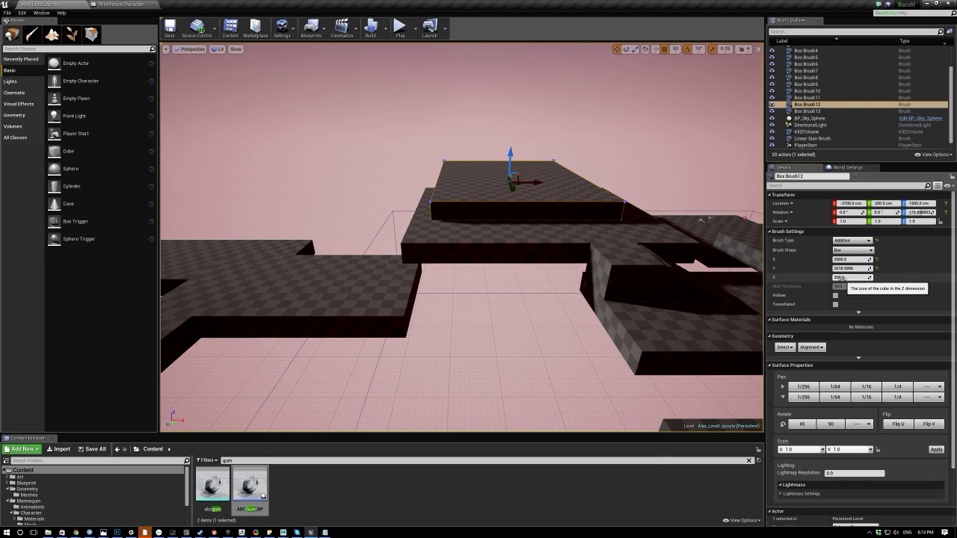
pyautogui.moveTo(839, 277); pyautogui.dragTo(852, 277)
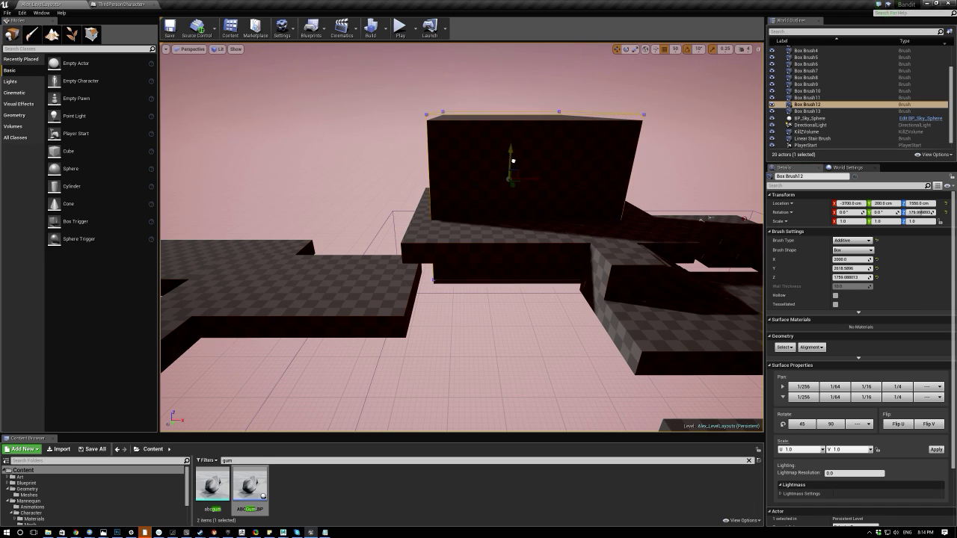
pyautogui.moveTo(512, 162); pyautogui.dragTo(512, 157)
# Duplicate the platform surrounding the tall block's base and place the copy at X -5400 cm, Y 1100 cm.
pyautogui.click(395, 314)
pyautogui.moveTo(438, 333)
pyautogui.mouseDown(button='right')
pyautogui.moveTo(471, 335)
pyautogui.moveTo(456, 310)
pyautogui.moveTo(462, 334)
pyautogui.moveTo(438, 331)
pyautogui.mouseUp(button='right')
pyautogui.moveTo(491, 234); pyautogui.dragTo(491, 234, button='right')
pyautogui.moveTo(529, 313); pyautogui.dragTo(535, 307, button='right')
pyautogui.moveTo(440, 249); pyautogui.dragTo(441, 249, button='right')
pyautogui.moveTo(453, 287); pyautogui.dragTo(453, 287, button='right')
pyautogui.moveTo(495, 162); pyautogui.dragTo(510, 180, button='right')
pyautogui.click(494, 163)
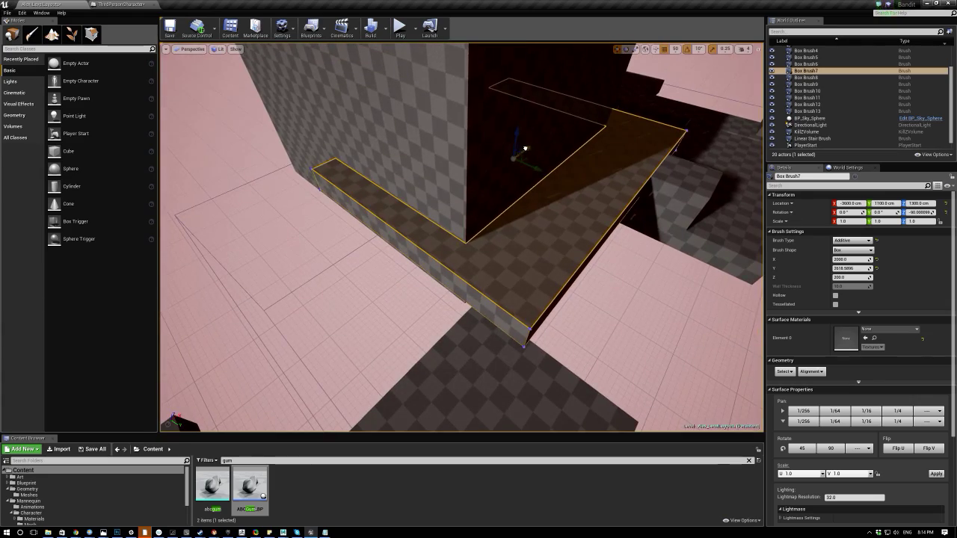
pyautogui.keyDown('alt'); pyautogui.moveTo(526, 148); pyautogui.dragTo(331, 228); pyautogui.keyUp('alt')
# Resize the duplicated box brush to about 513 in X and 200 in both Y and Z.
pyautogui.moveTo(843, 269); pyautogui.dragTo(755, 269)
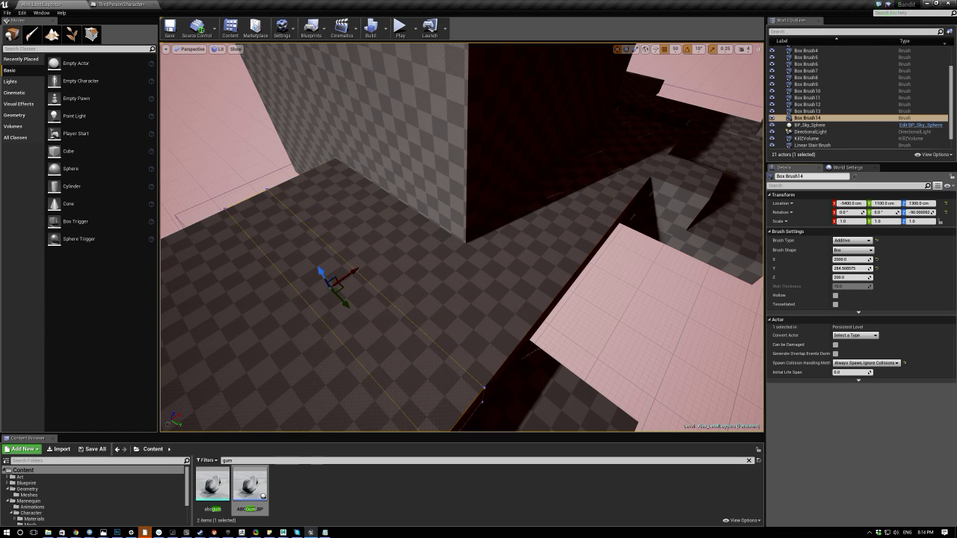
pyautogui.click(852, 268)
pyautogui.write('200')
pyautogui.press('Return')
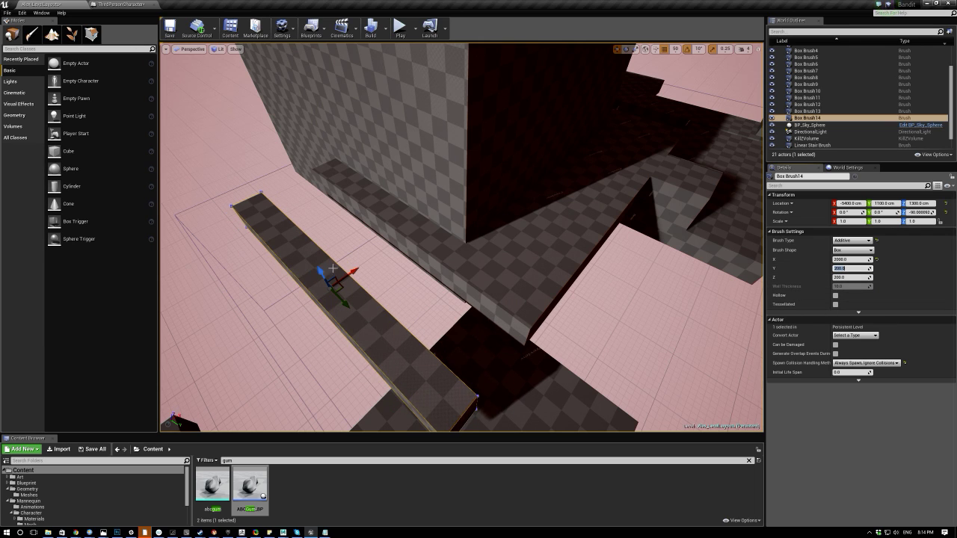
pyautogui.click(852, 278)
pyautogui.write('200')
pyautogui.press('Return')
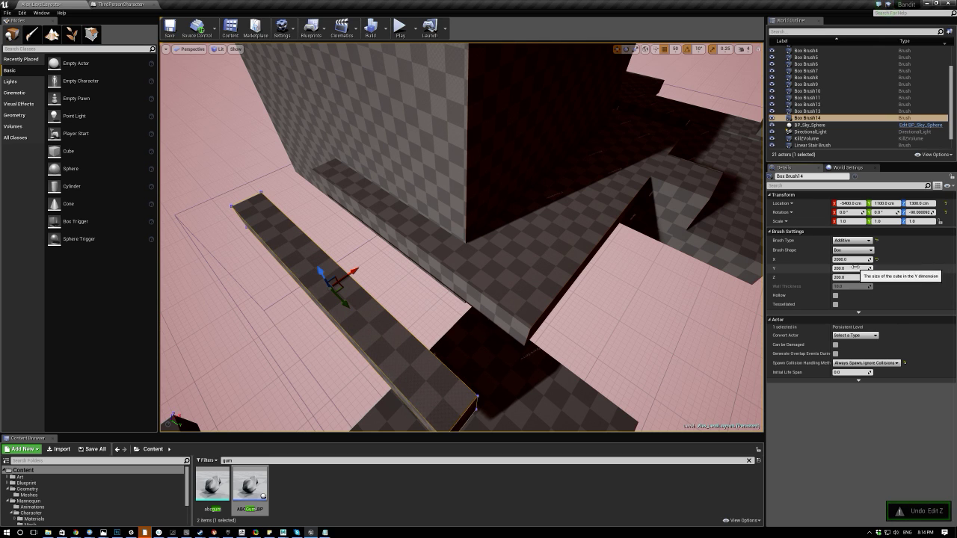
pyautogui.moveTo(852, 259); pyautogui.dragTo(811, 259)
# Place the small box as a ledge against the tall block's wall at X -4800 cm, about Y -550 cm and Z 950 cm.
pyautogui.moveTo(345, 303)
pyautogui.keyDown('shift'); pyautogui.mouseDown()
pyautogui.moveTo(340, 274)
pyautogui.moveTo(332, 283)
pyautogui.mouseUp(); pyautogui.keyUp('shift')
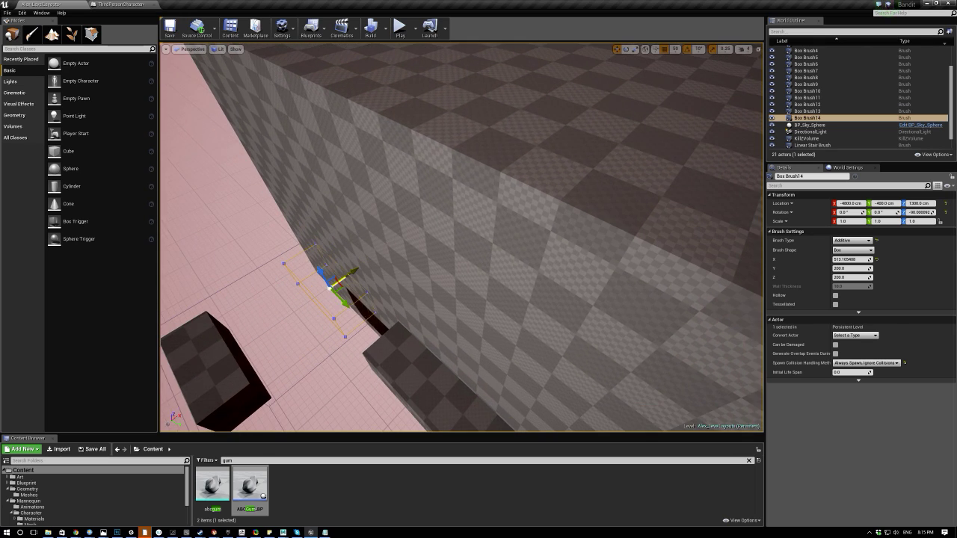
pyautogui.moveTo(351, 277)
pyautogui.mouseDown(button='right')
pyautogui.moveTo(418, 247)
pyautogui.moveTo(441, 202)
pyautogui.moveTo(434, 258)
pyautogui.moveTo(432, 246)
pyautogui.mouseUp(button='right')
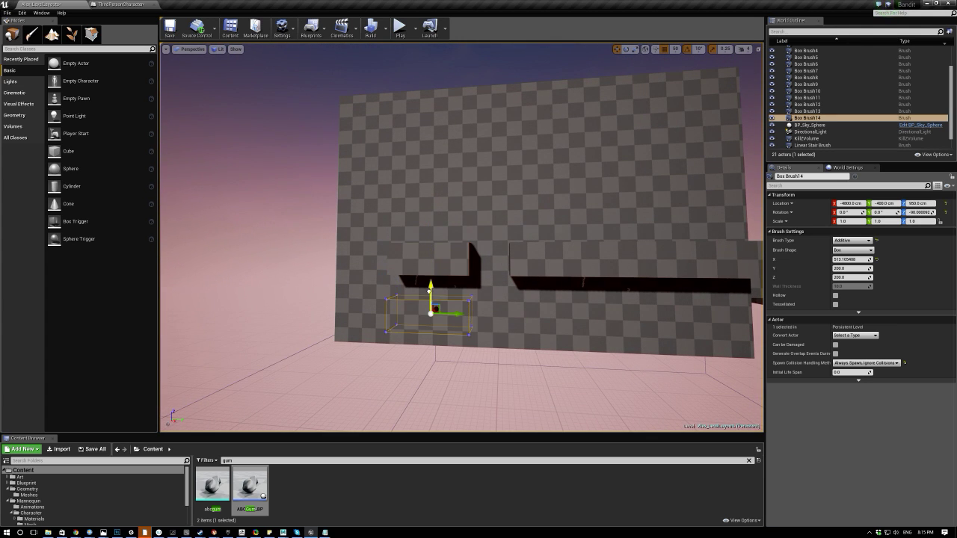
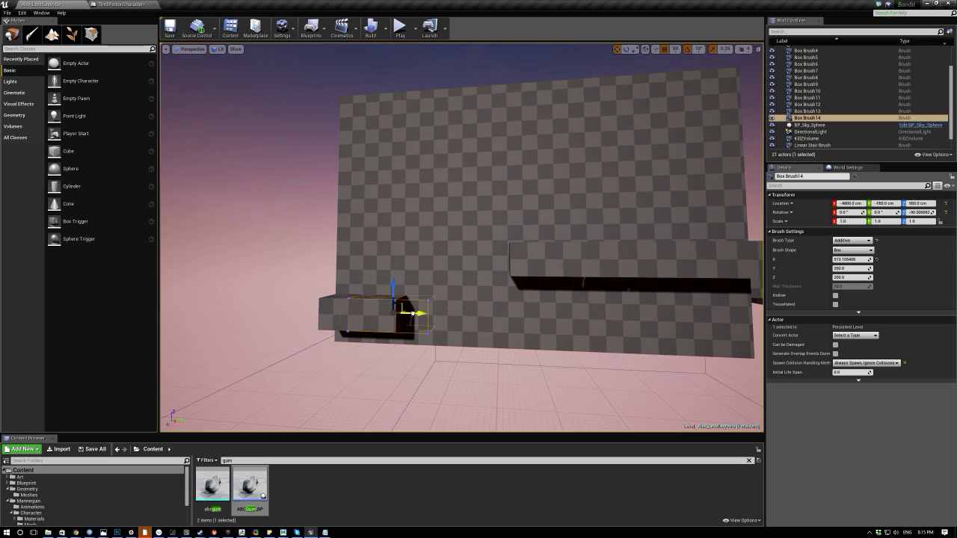
# Duplicate the small ledge and place the copy higher near the wall's edge, at Y -1050 cm and about Z 1350 cm.
pyautogui.moveTo(403, 291)
pyautogui.mouseDown(button='right')
pyautogui.moveTo(467, 292)
pyautogui.moveTo(546, 367)
pyautogui.mouseUp(button='right')
pyautogui.moveTo(426, 271)
pyautogui.mouseDown(button='right')
pyautogui.moveTo(415, 258)
pyautogui.moveTo(427, 271)
pyautogui.mouseUp(button='right')
pyautogui.press('w')
pyautogui.moveTo(384, 203)
pyautogui.mouseDown(button='right')
pyautogui.moveTo(448, 200)
pyautogui.moveTo(329, 203)
pyautogui.moveTo(298, 179)
pyautogui.moveTo(277, 90)
pyautogui.mouseUp(button='right')
pyautogui.press('s')
pyautogui.press('w')
pyautogui.moveTo(408, 224)
pyautogui.mouseDown(button='right')
pyautogui.moveTo(409, 160)
pyautogui.moveTo(411, 205)
pyautogui.moveTo(441, 276)
pyautogui.moveTo(411, 329)
pyautogui.mouseUp(button='right')
pyautogui.press('s')
pyautogui.moveTo(494, 240)
pyautogui.mouseDown(button='right')
pyautogui.moveTo(489, 219)
pyautogui.moveTo(495, 240)
pyautogui.mouseUp(button='right')
pyautogui.scroll(-1, 494, 241)
pyautogui.keyDown('alt'); pyautogui.moveTo(410, 263); pyautogui.dragTo(423, 215); pyautogui.keyUp('alt')
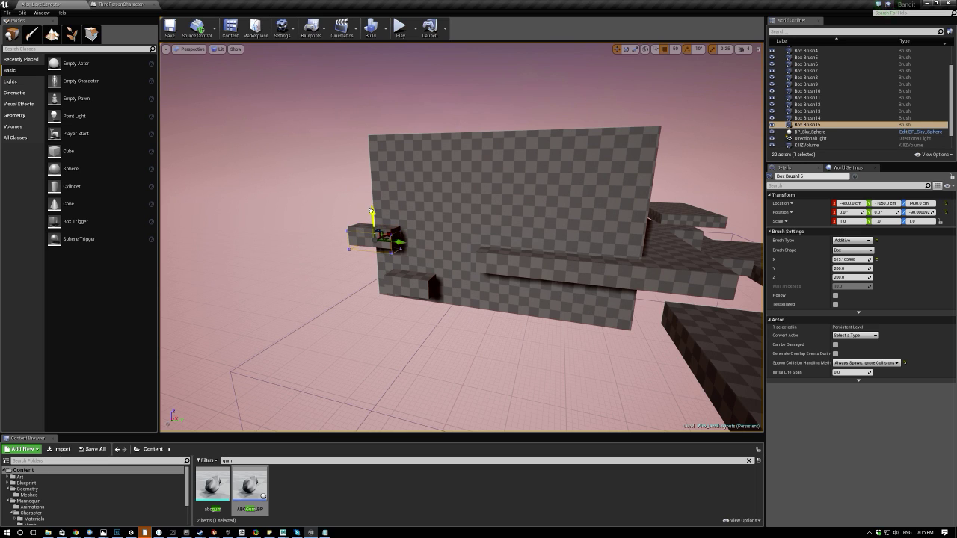
# Place an ABCGum_BP pickup on the lower small ledge, at about Y -550 cm and Z 1100 cm.
pyautogui.click(407, 284)
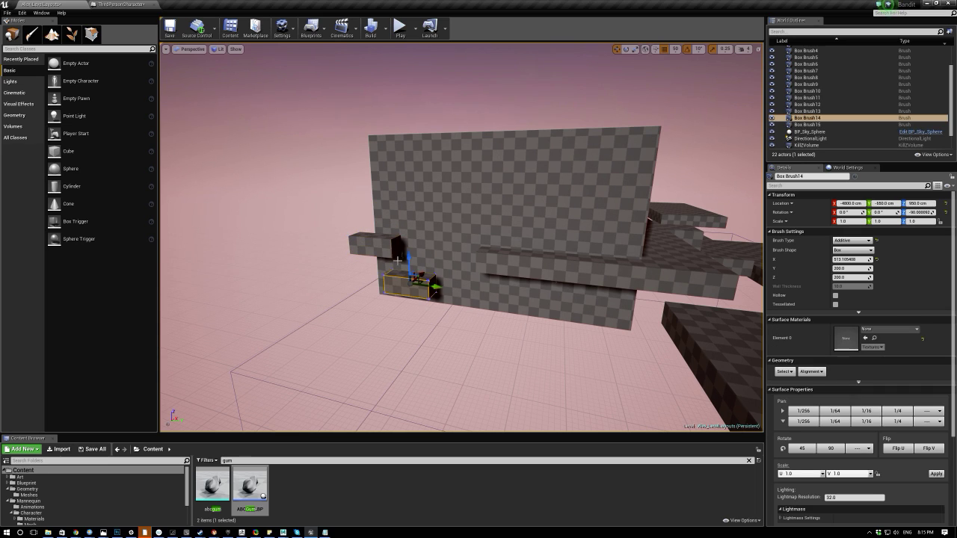
pyautogui.click(452, 284)
pyautogui.moveTo(452, 284)
pyautogui.mouseDown(button='right')
pyautogui.moveTo(516, 299)
pyautogui.moveTo(333, 450)
pyautogui.moveTo(467, 438)
pyautogui.moveTo(482, 419)
pyautogui.moveTo(486, 453)
pyautogui.mouseUp(button='right')
pyautogui.press('w')
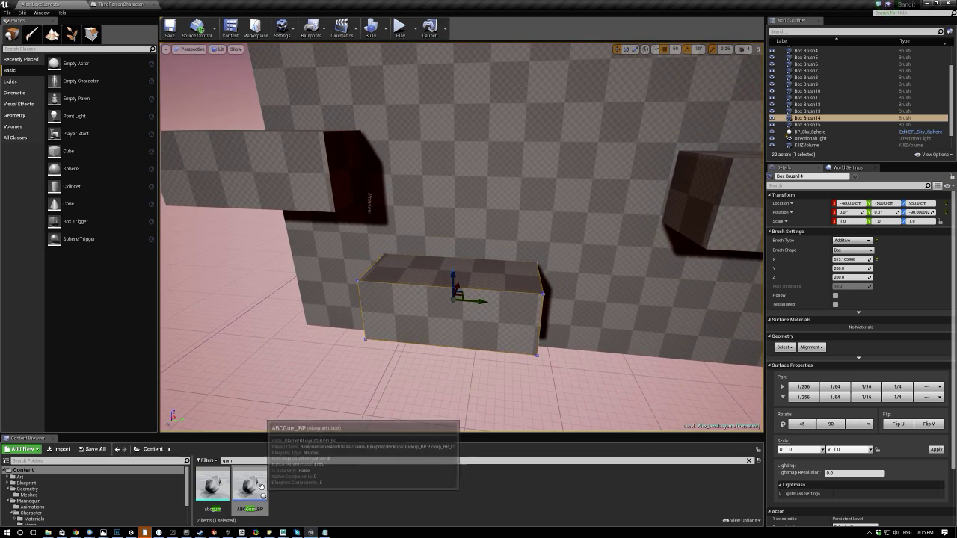
pyautogui.moveTo(253, 487); pyautogui.dragTo(437, 267)
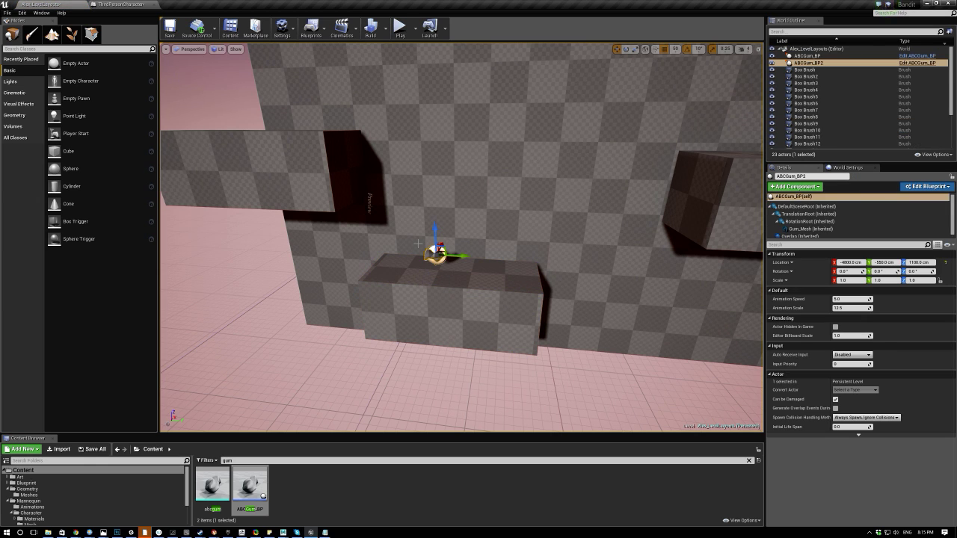
# Duplicate the higher small ledge, rotate the copy 90° about Z and set it away from the wall at X -5750 cm.
pyautogui.press('s')
pyautogui.moveTo(496, 233); pyautogui.dragTo(539, 211, button='right')
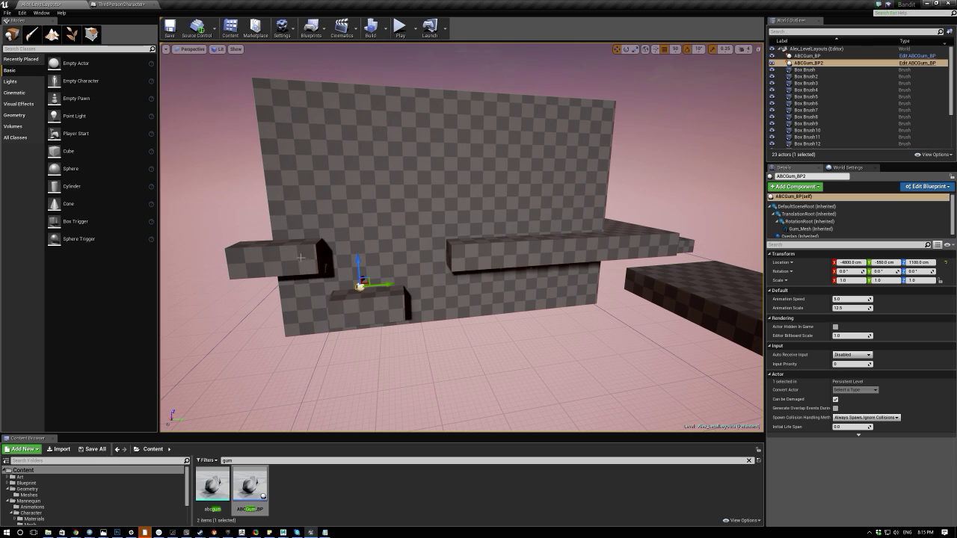
pyautogui.press('w')
pyautogui.moveTo(300, 312)
pyautogui.mouseDown(button='right')
pyautogui.moveTo(254, 312)
pyautogui.moveTo(322, 302)
pyautogui.moveTo(276, 314)
pyautogui.moveTo(295, 315)
pyautogui.mouseUp(button='right')
pyautogui.press('s')
pyautogui.moveTo(363, 215); pyautogui.dragTo(299, 305, button='right')
pyautogui.click(449, 340)
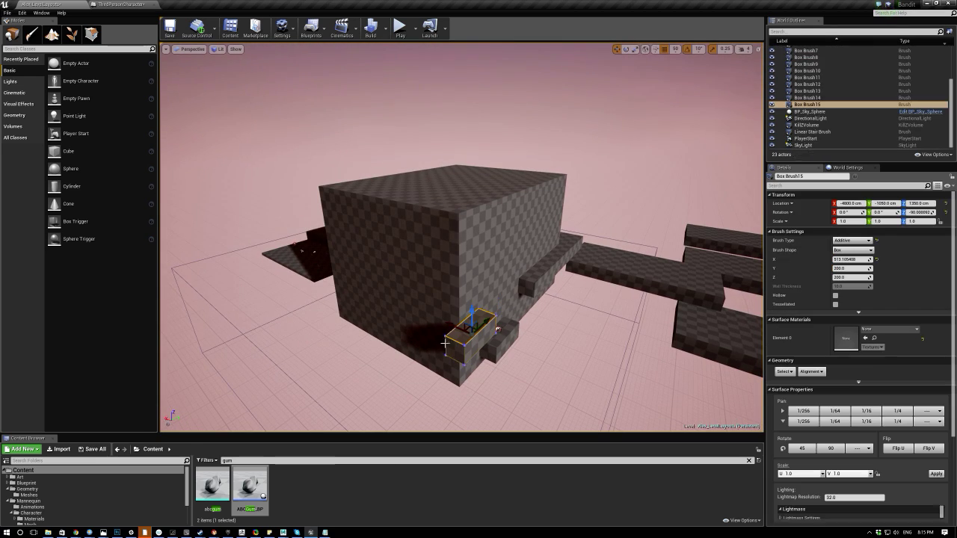
pyautogui.moveTo(450, 335)
pyautogui.keyDown('alt'); pyautogui.mouseDown()
pyautogui.moveTo(549, 370)
pyautogui.moveTo(535, 418)
pyautogui.mouseUp(); pyautogui.keyUp('alt')
pyautogui.press('e')
pyautogui.moveTo(540, 374); pyautogui.dragTo(587, 396, button='right')
pyautogui.press('w')
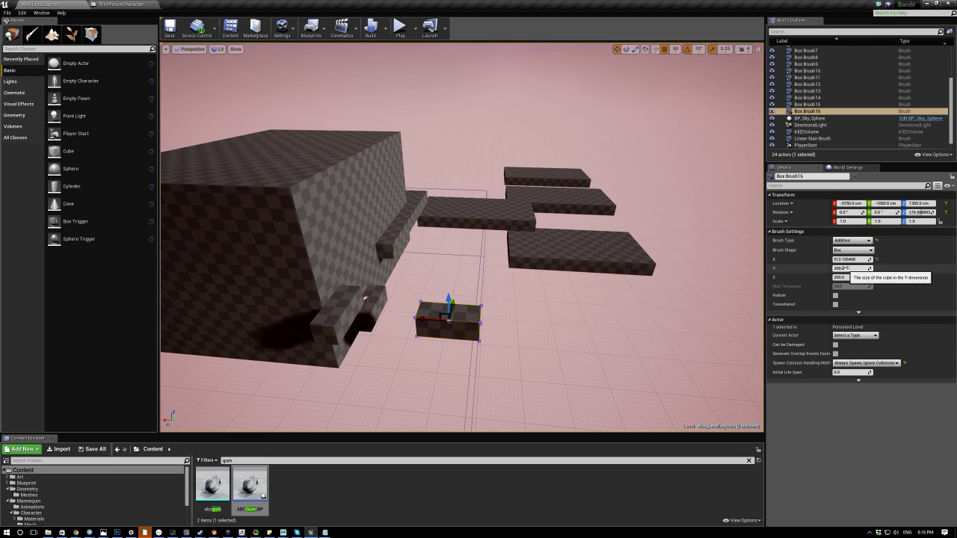
# Lengthen the rotated box to about 1784 in X and join it to the higher ledge at X -5600 cm, Y -1400 cm.
pyautogui.moveTo(841, 259)
pyautogui.mouseDown()
pyautogui.moveTo(860, 259)
pyautogui.moveTo(825, 266)
pyautogui.mouseUp()
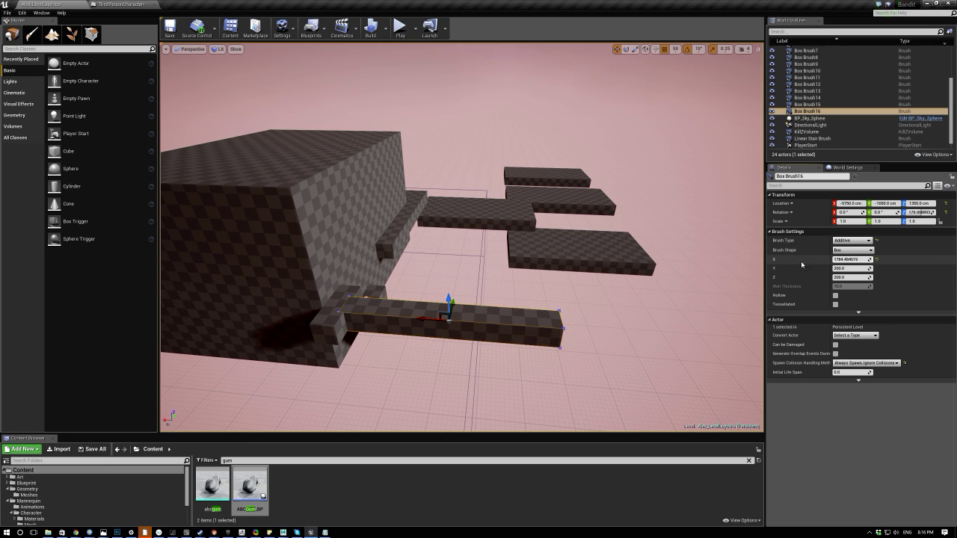
pyautogui.moveTo(452, 303); pyautogui.dragTo(450, 331)
pyautogui.keyDown('alt'); pyautogui.moveTo(390, 294); pyautogui.dragTo(390, 357); pyautogui.keyUp('alt')
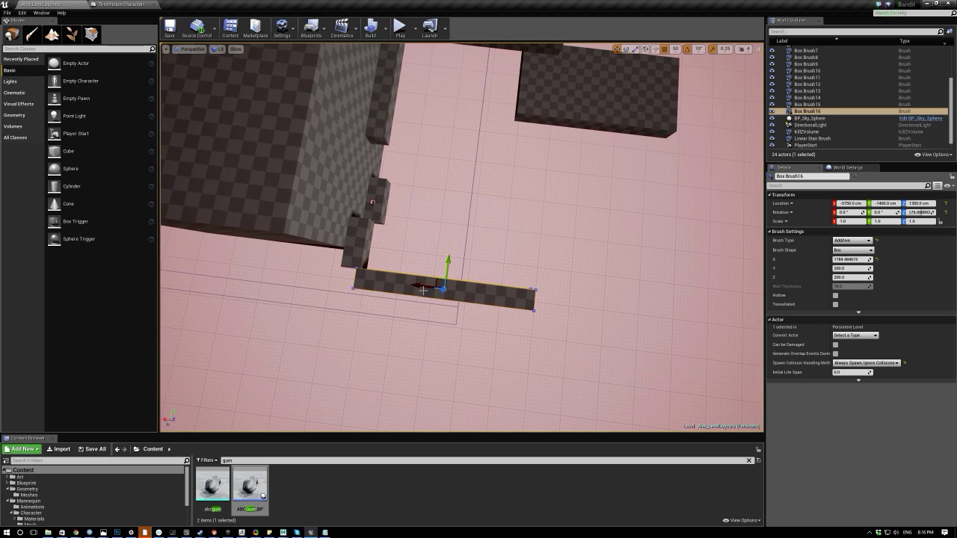
pyautogui.press('w')
pyautogui.moveTo(408, 324)
pyautogui.mouseDown(button='right')
pyautogui.moveTo(366, 303)
pyautogui.moveTo(400, 291)
pyautogui.moveTo(404, 232)
pyautogui.moveTo(363, 233)
pyautogui.moveTo(377, 284)
pyautogui.moveTo(422, 310)
pyautogui.mouseUp(button='right')
pyautogui.press('s')
pyautogui.press('w')
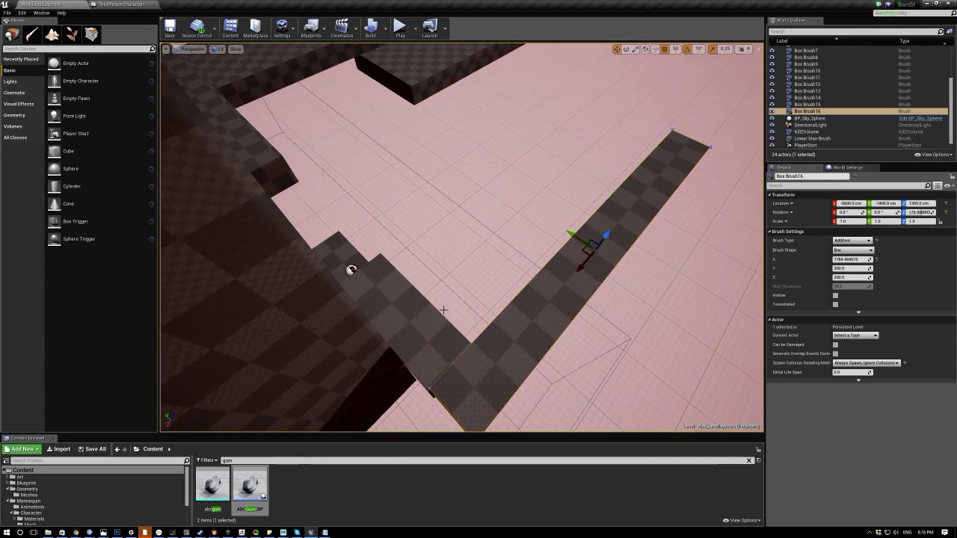
pyautogui.moveTo(573, 274); pyautogui.dragTo(577, 273)
# Duplicate a 2000 by 1000 platform from the lower group and place the copy at X -7350 cm, Y 1200 cm, Z 900 cm.
pyautogui.moveTo(462, 237)
pyautogui.mouseDown(button='right')
pyautogui.moveTo(568, 217)
pyautogui.moveTo(590, 206)
pyautogui.moveTo(583, 198)
pyautogui.moveTo(598, 209)
pyautogui.moveTo(583, 273)
pyautogui.moveTo(543, 188)
pyautogui.moveTo(646, 164)
pyautogui.mouseUp(button='right')
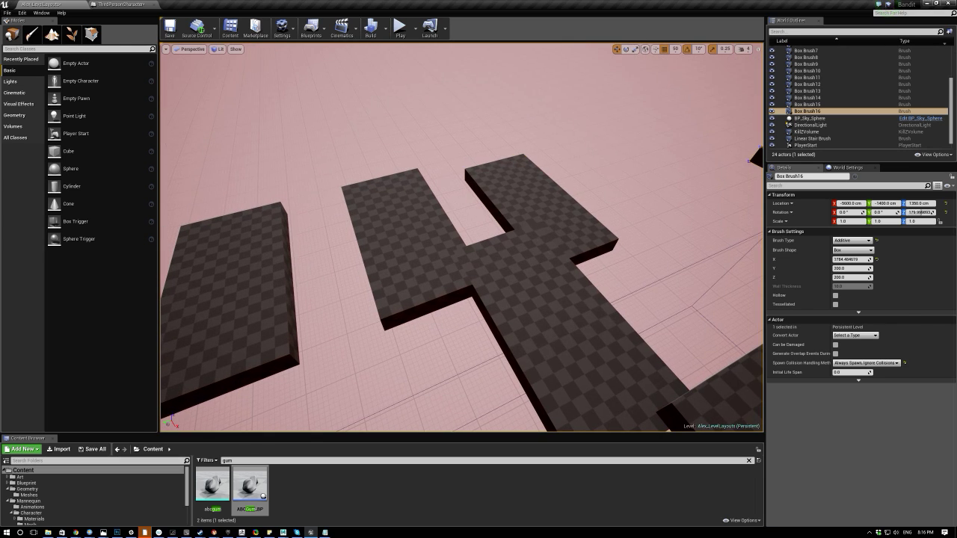
pyautogui.click(532, 182)
pyautogui.click(395, 224)
pyautogui.keyDown('alt'); pyautogui.moveTo(378, 242); pyautogui.dragTo(525, 198); pyautogui.keyUp('alt')
pyautogui.moveTo(525, 198)
pyautogui.mouseDown(button='right')
pyautogui.moveTo(621, 206)
pyautogui.moveTo(688, 149)
pyautogui.moveTo(686, 136)
pyautogui.mouseUp(button='right')
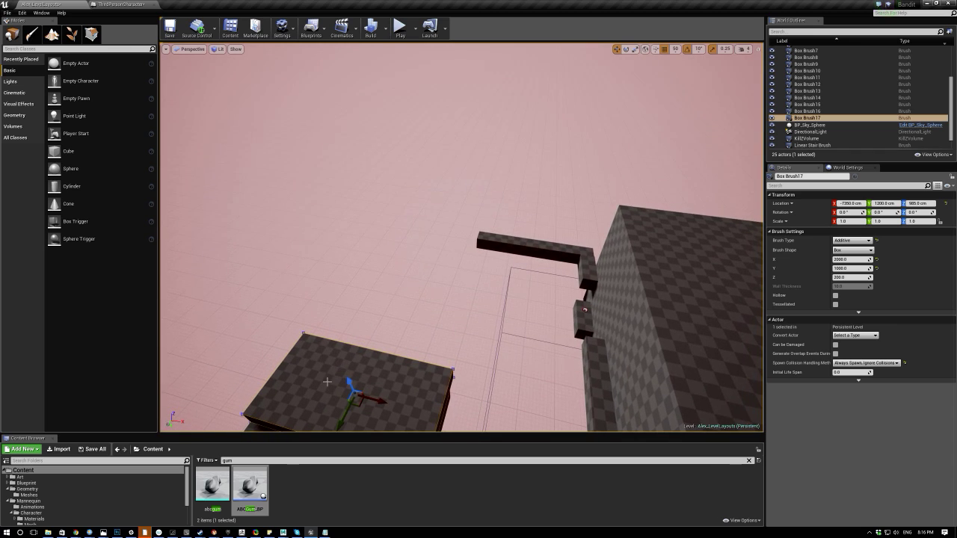
# Move the copied platform to Y -800 cm and raise it to about Z 1350 cm, near the long ledge's height.
pyautogui.moveTo(453, 275)
pyautogui.mouseDown(button='right')
pyautogui.moveTo(568, 261)
pyautogui.moveTo(666, 292)
pyautogui.moveTo(695, 290)
pyautogui.mouseUp(button='right')
pyautogui.moveTo(490, 188); pyautogui.dragTo(460, 331, button='right')
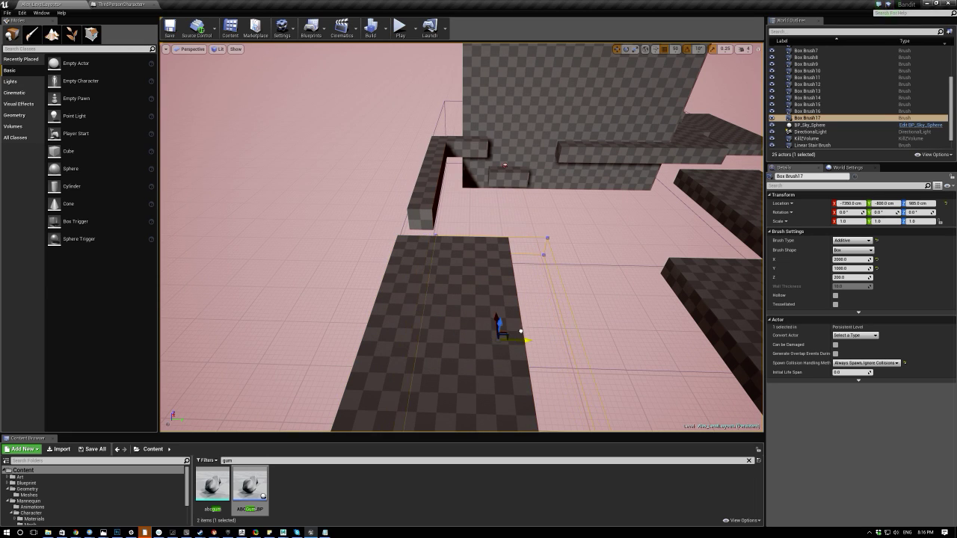
pyautogui.moveTo(519, 332); pyautogui.dragTo(526, 332)
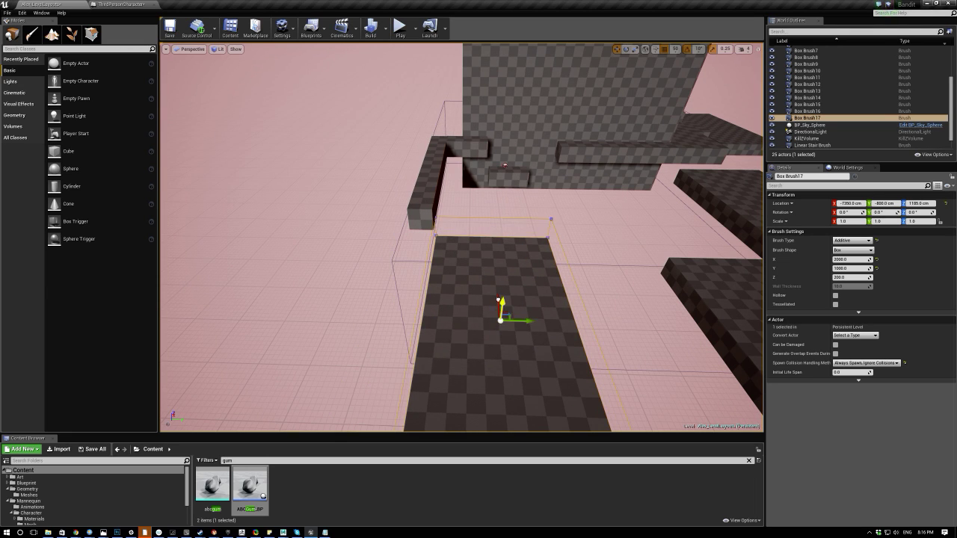
pyautogui.moveTo(496, 290); pyautogui.dragTo(496, 290)
pyautogui.moveTo(456, 292)
pyautogui.mouseDown(button='right')
pyautogui.moveTo(483, 281)
pyautogui.moveTo(494, 221)
pyautogui.mouseUp(button='right')
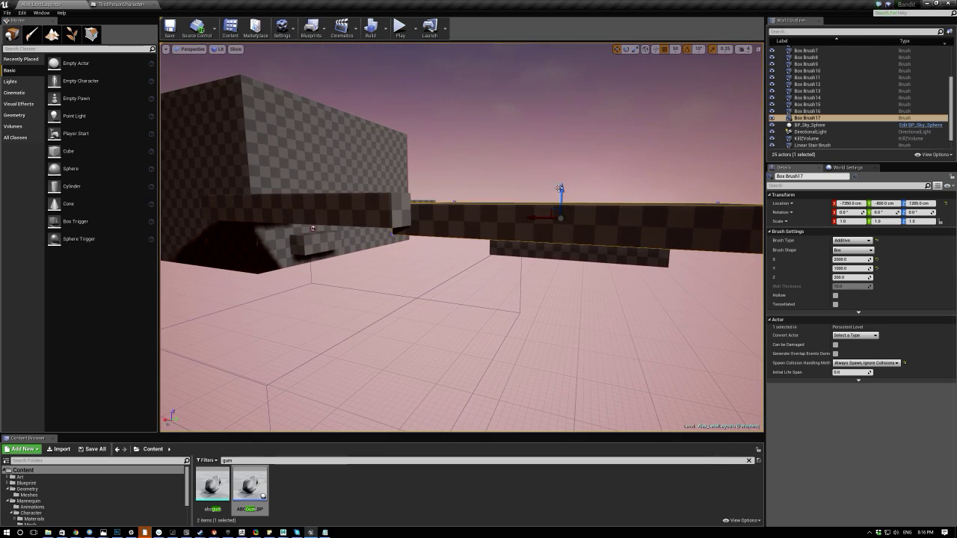
pyautogui.moveTo(561, 185); pyautogui.dragTo(562, 176)
pyautogui.moveTo(562, 179); pyautogui.dragTo(549, 284, button='right')
# Rotate the copied platform 90° about Z and place it at X -7000 cm, Y -2150 cm by the long ledge's free end.
pyautogui.press('e')
pyautogui.scroll(3, 309, 186)
pyautogui.moveTo(461, 240)
pyautogui.mouseDown()
pyautogui.moveTo(493, 258)
pyautogui.moveTo(494, 245)
pyautogui.mouseUp()
pyautogui.press('w')
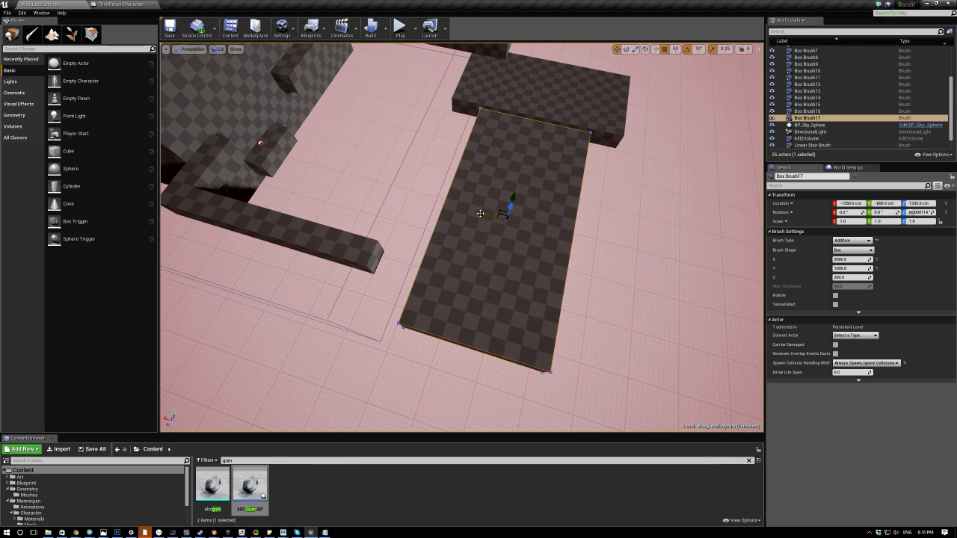
pyautogui.moveTo(428, 206); pyautogui.dragTo(429, 207)
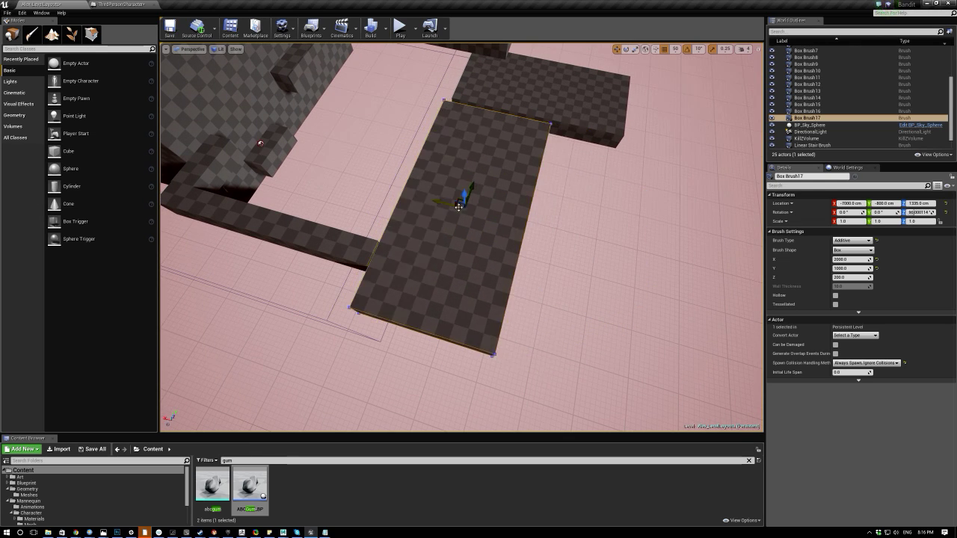
pyautogui.moveTo(477, 188); pyautogui.dragTo(464, 204)
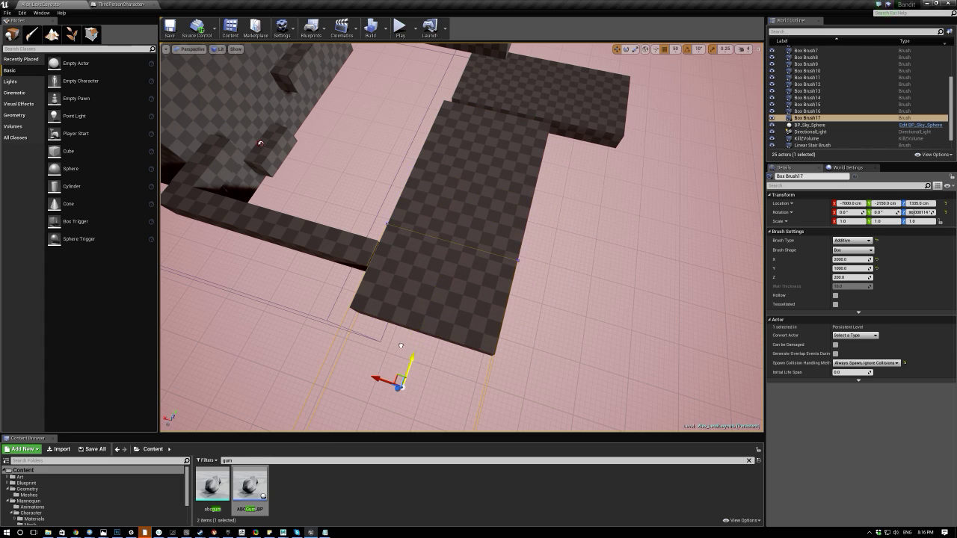
pyautogui.moveTo(401, 344); pyautogui.dragTo(401, 345)
pyautogui.press('w')
pyautogui.moveTo(456, 282)
pyautogui.mouseDown(button='right')
pyautogui.moveTo(462, 224)
pyautogui.moveTo(419, 198)
pyautogui.mouseUp(button='right')
pyautogui.moveTo(412, 295); pyautogui.dragTo(456, 270, button='right')
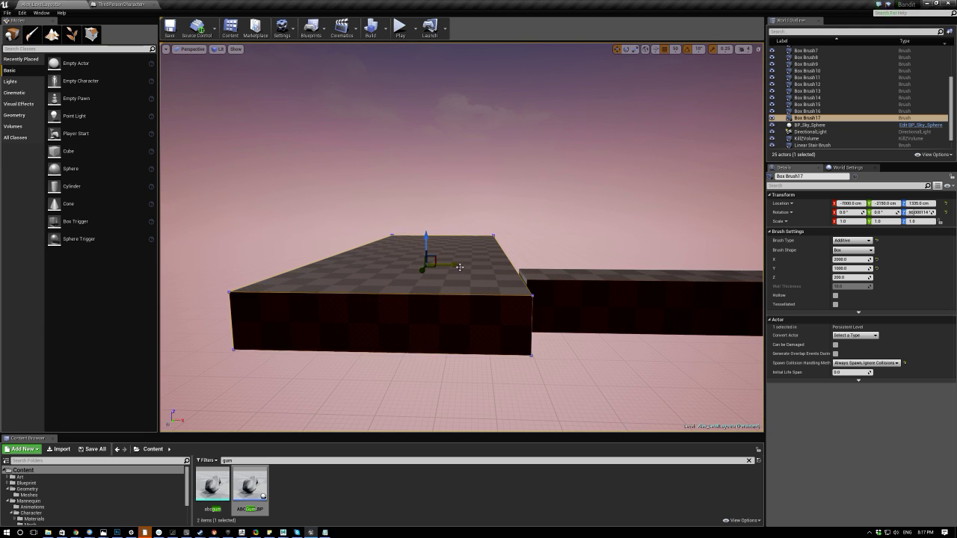
pyautogui.moveTo(472, 238)
pyautogui.mouseDown(button='right')
pyautogui.moveTo(456, 258)
pyautogui.moveTo(431, 233)
pyautogui.mouseUp(button='right')
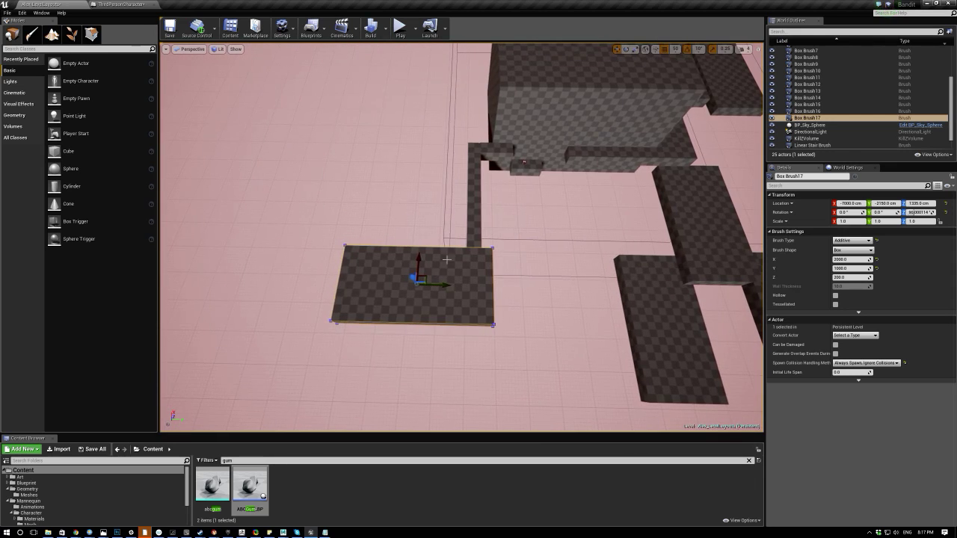
# Set the rotated platform's Y size to 500 and move it along X against the long ledge's free end.
pyautogui.moveTo(843, 267)
pyautogui.mouseDown()
pyautogui.moveTo(829, 267)
pyautogui.moveTo(843, 277)
pyautogui.mouseUp()
pyautogui.click(842, 268)
pyautogui.write('500')
pyautogui.press('Return')
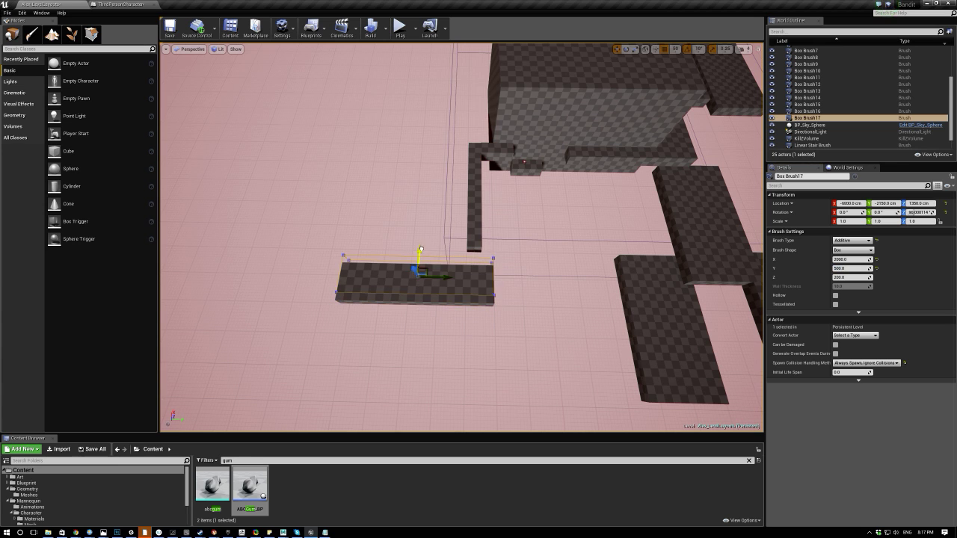
pyautogui.moveTo(420, 241); pyautogui.dragTo(422, 242)
# Examine the whole level layout in a full-screen viewport, from the lower platforms around to the wall ledges.
pyautogui.moveTo(441, 230)
pyautogui.mouseDown(button='right')
pyautogui.moveTo(515, 224)
pyautogui.moveTo(523, 179)
pyautogui.moveTo(479, 161)
pyautogui.mouseUp(button='right')
pyautogui.moveTo(368, 214); pyautogui.dragTo(459, 238, button='right')
pyautogui.press('F11')
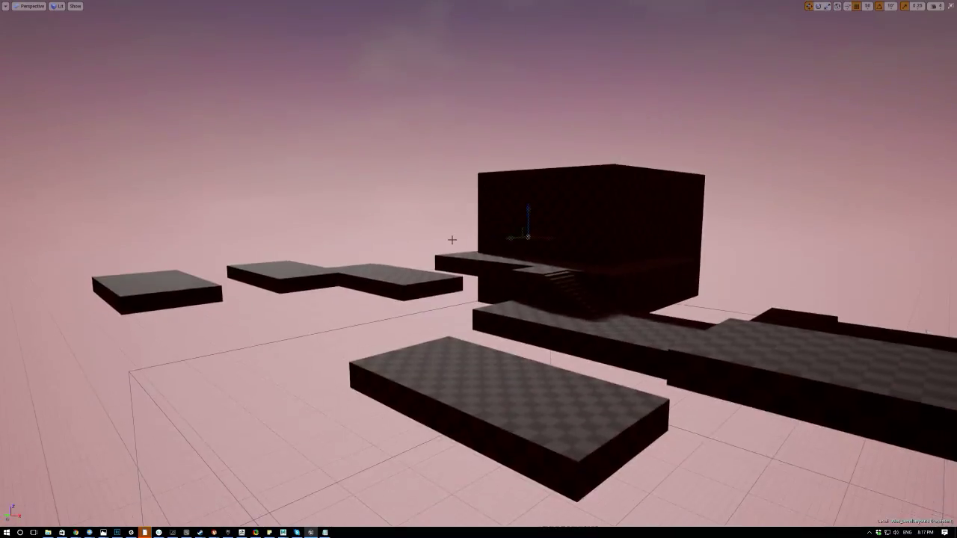
pyautogui.moveTo(554, 202); pyautogui.dragTo(531, 234, button='right')
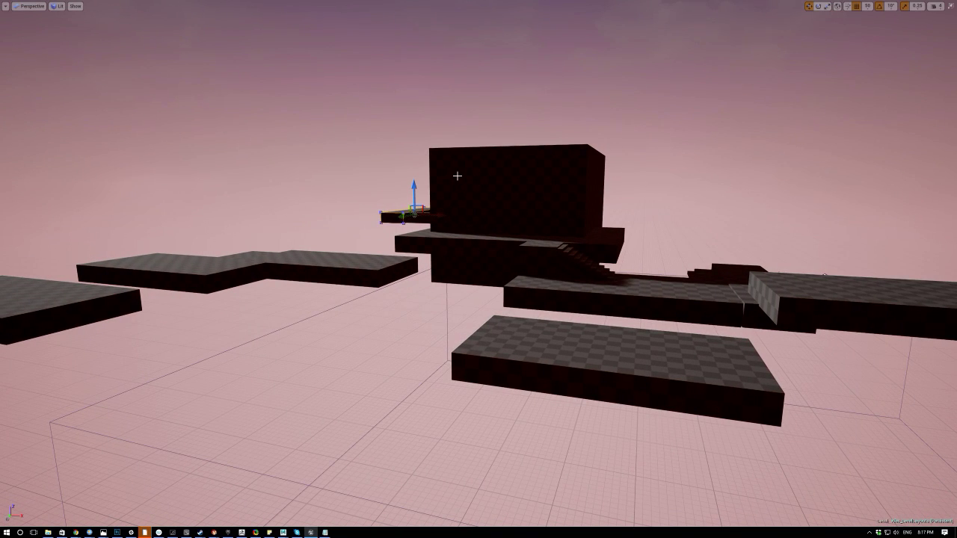
pyautogui.moveTo(615, 312); pyautogui.dragTo(615, 331, button='right')
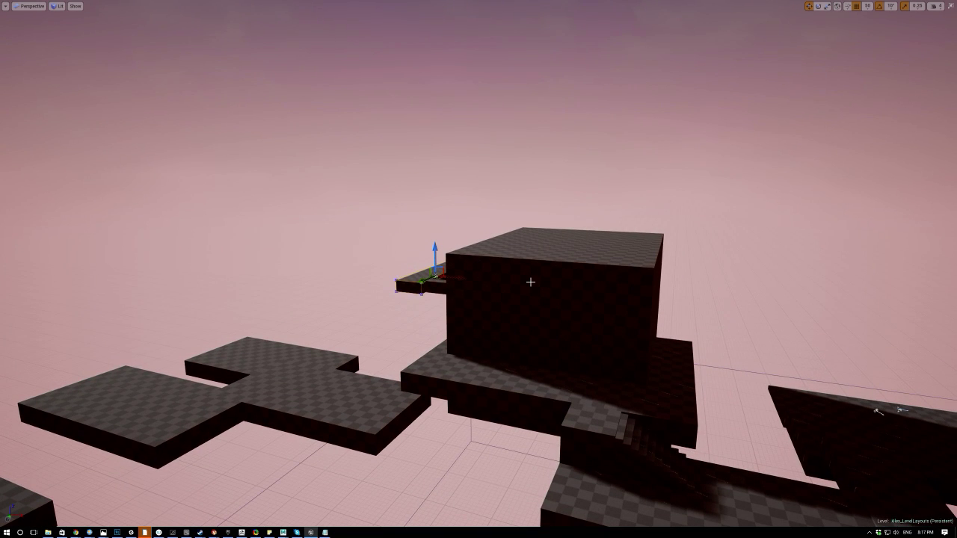
pyautogui.moveTo(427, 314); pyautogui.dragTo(497, 371, button='right')
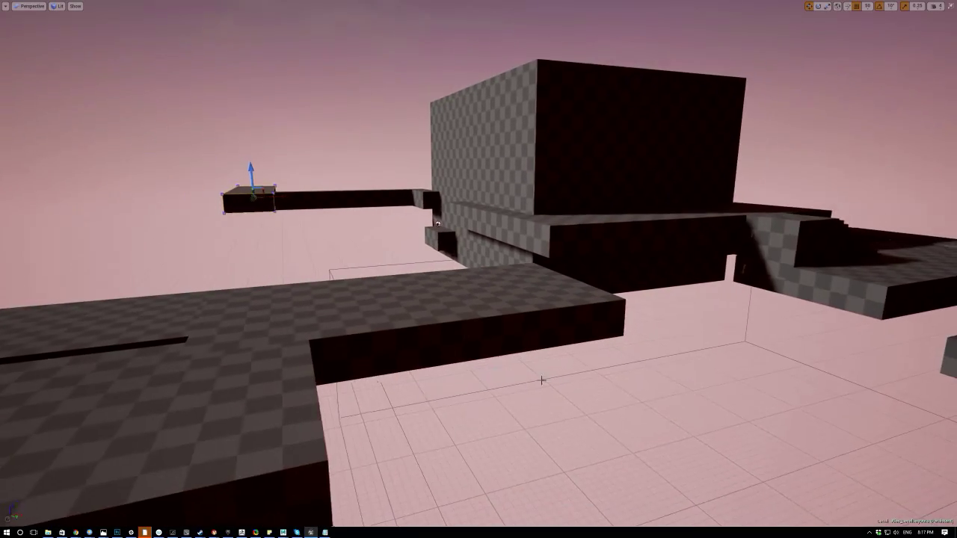
pyautogui.moveTo(465, 228); pyautogui.dragTo(520, 238, button='right')
pyautogui.moveTo(445, 358); pyautogui.dragTo(443, 359, button='right')
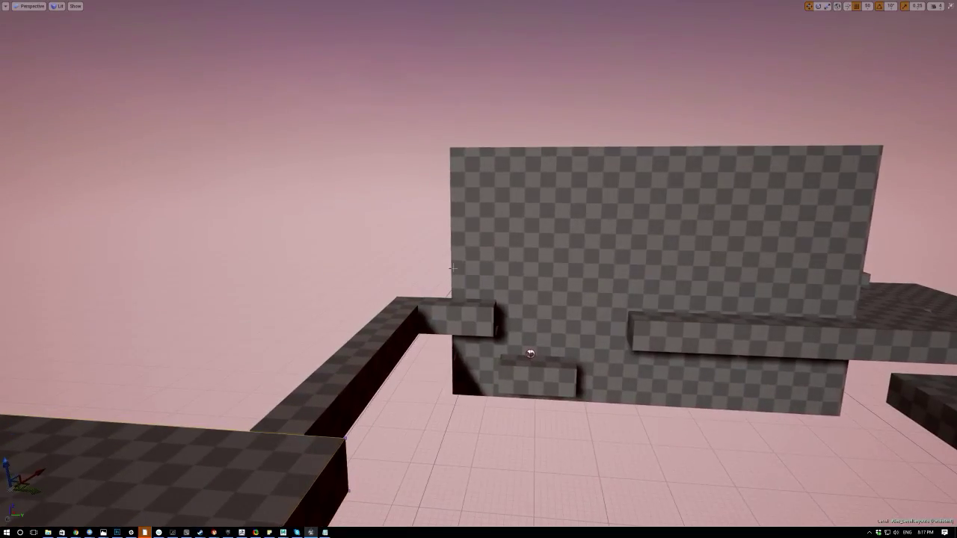
pyautogui.moveTo(299, 256)
pyautogui.mouseDown(button='right')
pyautogui.moveTo(329, 255)
pyautogui.moveTo(308, 255)
pyautogui.mouseUp(button='right')
pyautogui.moveTo(284, 294); pyautogui.dragTo(314, 293, button='right')
# Try placing a duplicate of the tall block beside it at X -5900 cm, and delete the copy.
pyautogui.click(410, 246)
pyautogui.moveTo(397, 228); pyautogui.dragTo(437, 278, button='right')
pyautogui.moveTo(524, 239); pyautogui.dragTo(315, 291, button='right')
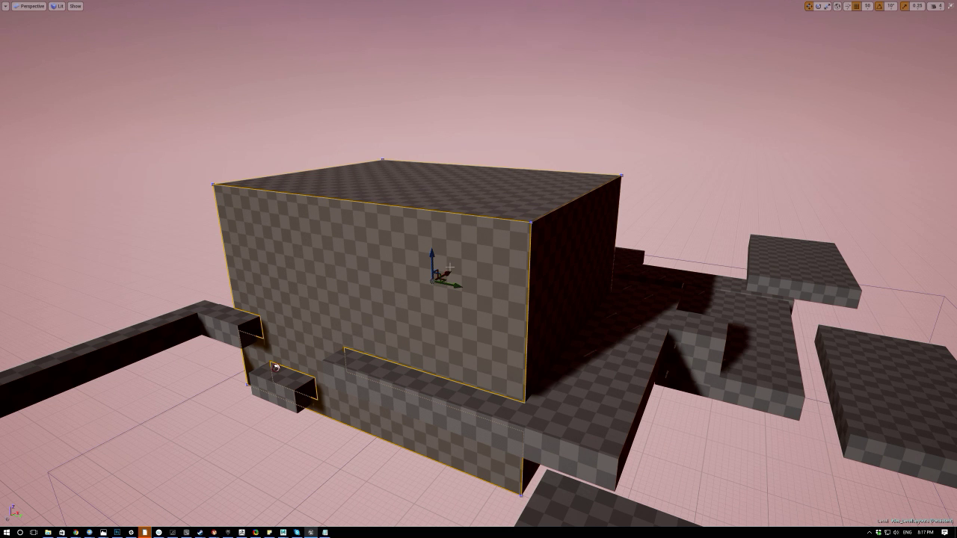
pyautogui.moveTo(288, 386); pyautogui.dragTo(545, 369, button='right')
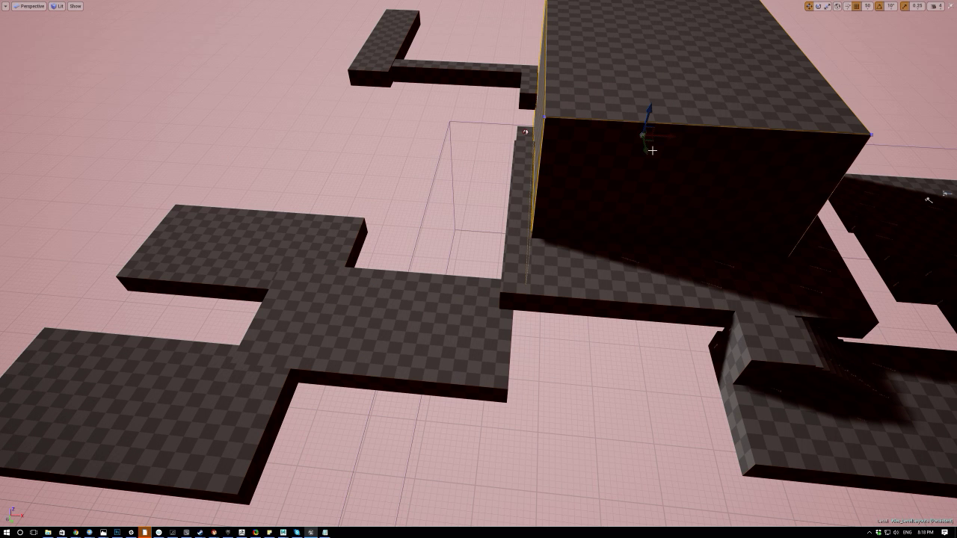
pyautogui.moveTo(667, 141)
pyautogui.keyDown('alt'); pyautogui.mouseDown()
pyautogui.moveTo(541, 132)
pyautogui.moveTo(439, 138)
pyautogui.moveTo(429, 148)
pyautogui.mouseUp(); pyautogui.keyUp('alt')
pyautogui.press('F11')
pyautogui.press('w')
pyautogui.moveTo(510, 254)
pyautogui.mouseDown(button='right')
pyautogui.moveTo(510, 217)
pyautogui.moveTo(511, 254)
pyautogui.mouseUp(button='right')
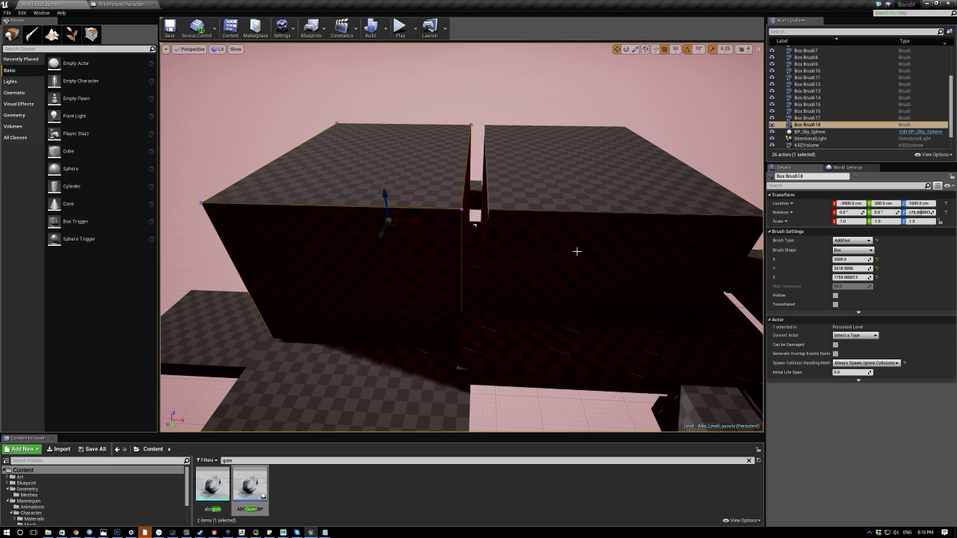
pyautogui.rightClick(541, 199)
pyautogui.click(526, 181)
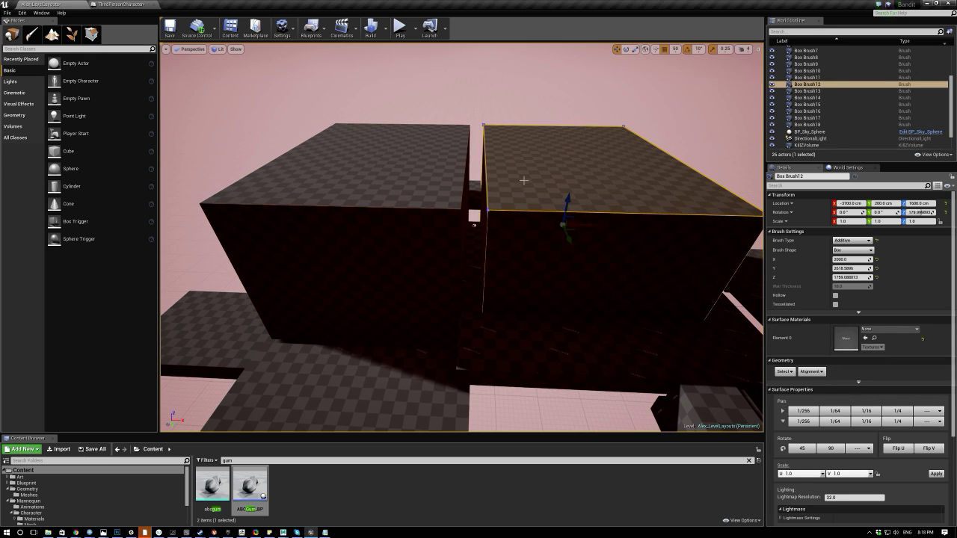
pyautogui.click(282, 171)
pyautogui.press('Delete')
# Set the tall block's Z size to 2000 and its Y size to 2500.
pyautogui.click(524, 199)
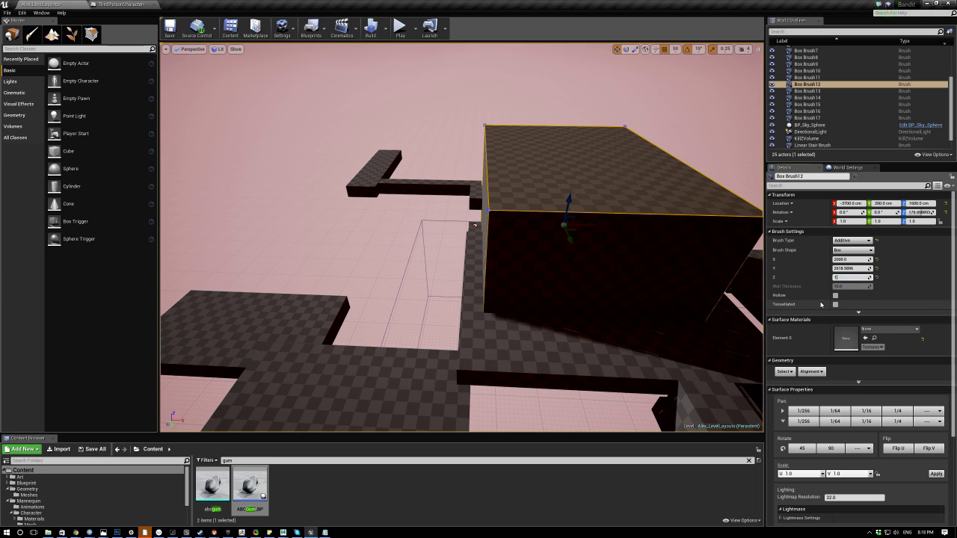
pyautogui.write('10')
pyautogui.press('Return')
pyautogui.write('5002')
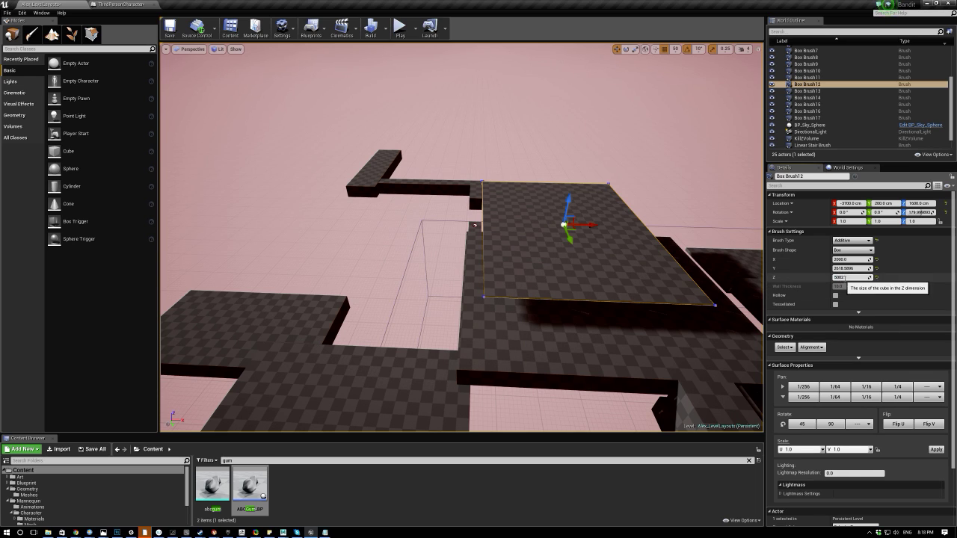
pyautogui.moveTo(845, 277); pyautogui.dragTo(797, 281)
pyautogui.write('2000')
pyautogui.press('Return')
pyautogui.click(848, 268)
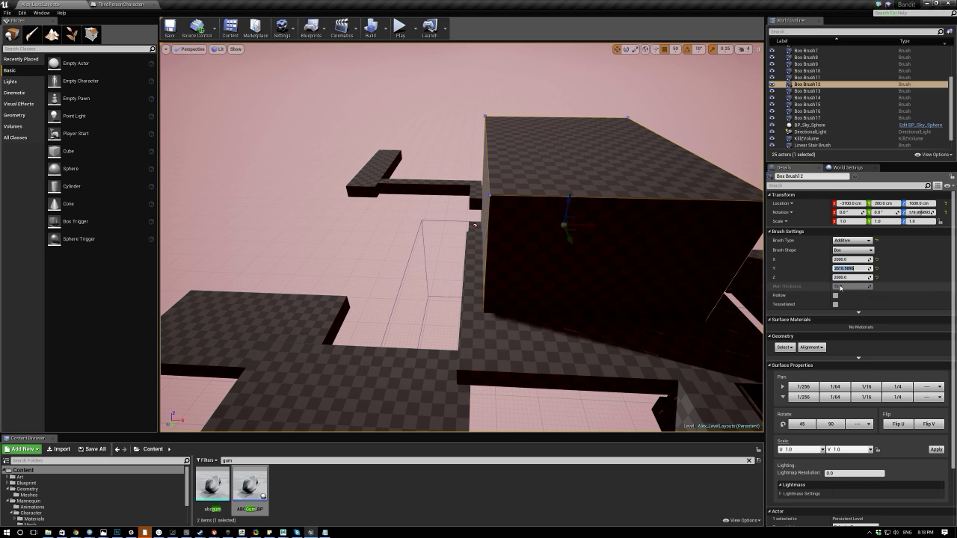
pyautogui.write('2500')
pyautogui.press('Return')
# Duplicate the tall block to X -3600 cm and change the copy's brush type to Subtractive.
pyautogui.moveTo(552, 214); pyautogui.dragTo(582, 215, button='right')
pyautogui.press('d')
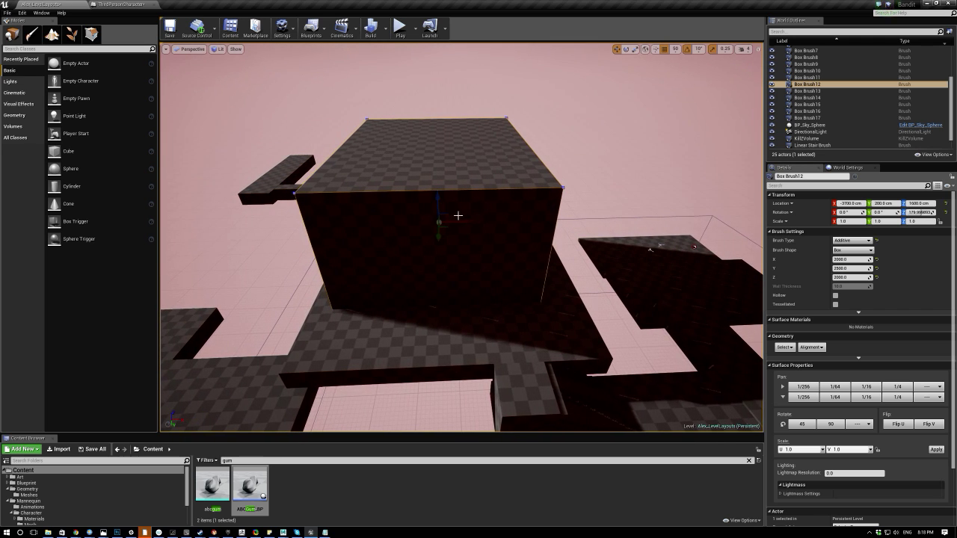
pyautogui.keyDown('alt'); pyautogui.moveTo(462, 219); pyautogui.dragTo(473, 219); pyautogui.keyUp('alt')
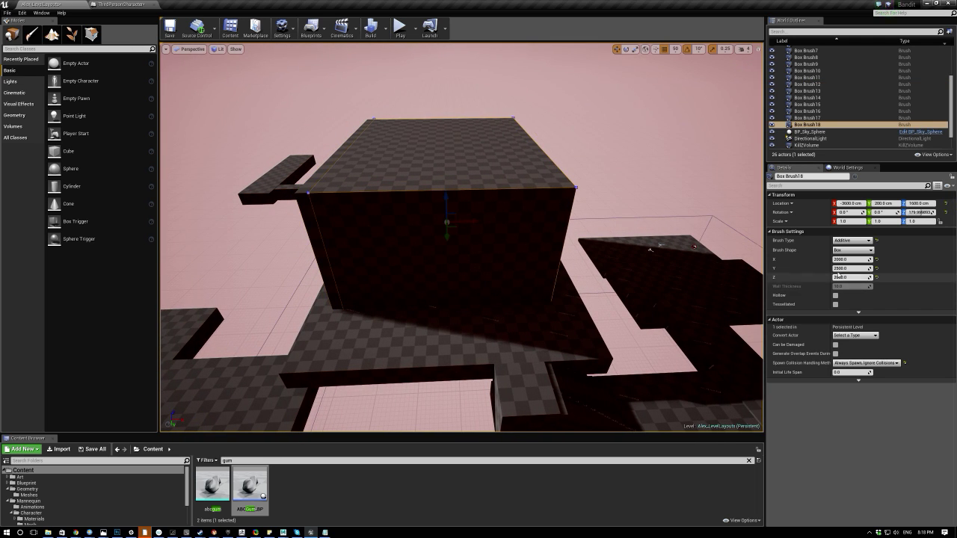
pyautogui.click(845, 241)
pyautogui.click(843, 252)
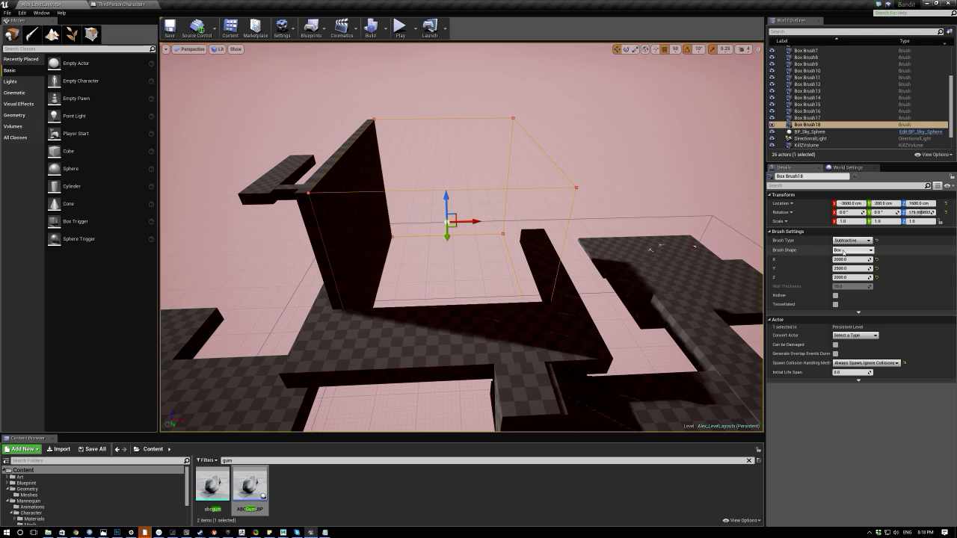
# Set the subtractive box's Z size to 500 and raise it to Z 2100 cm.
pyautogui.click(850, 278)
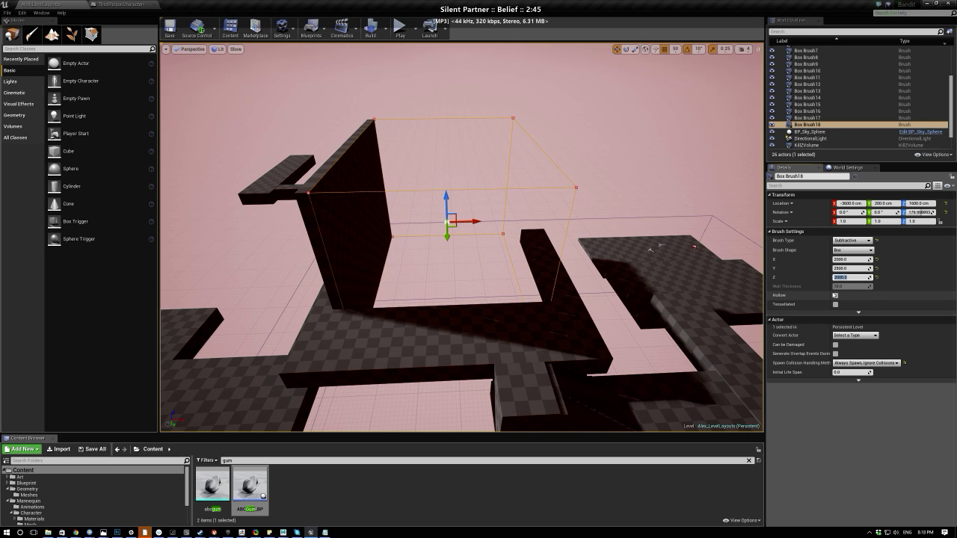
pyautogui.write('1')
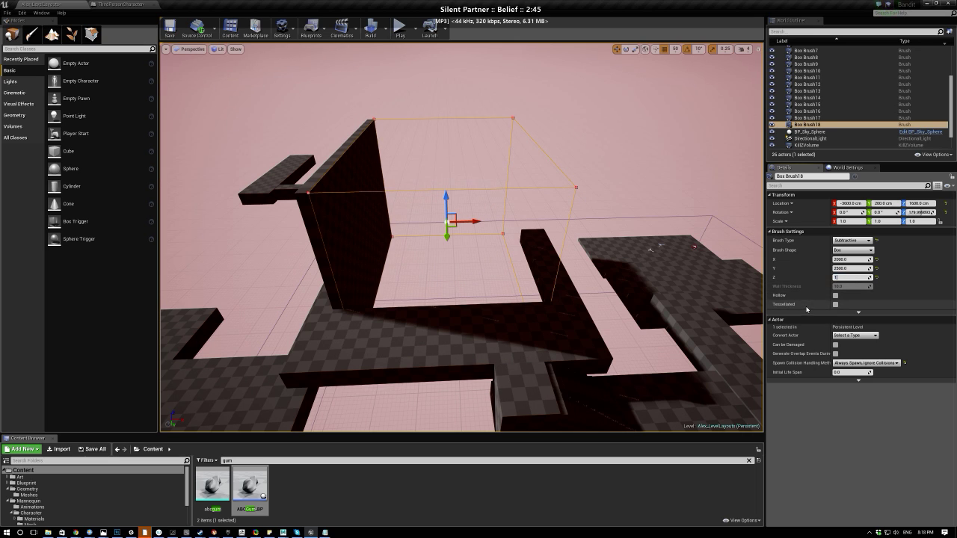
pyautogui.write('500')
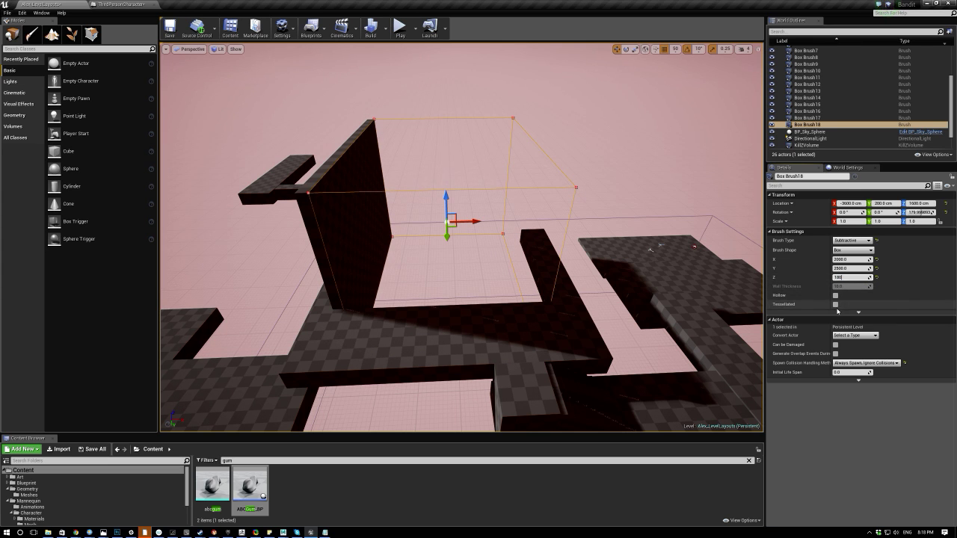
pyautogui.press('Return')
pyautogui.moveTo(598, 262)
pyautogui.mouseDown(button='right')
pyautogui.moveTo(560, 260)
pyautogui.moveTo(516, 209)
pyautogui.moveTo(512, 172)
pyautogui.moveTo(508, 216)
pyautogui.moveTo(572, 227)
pyautogui.mouseUp(button='right')
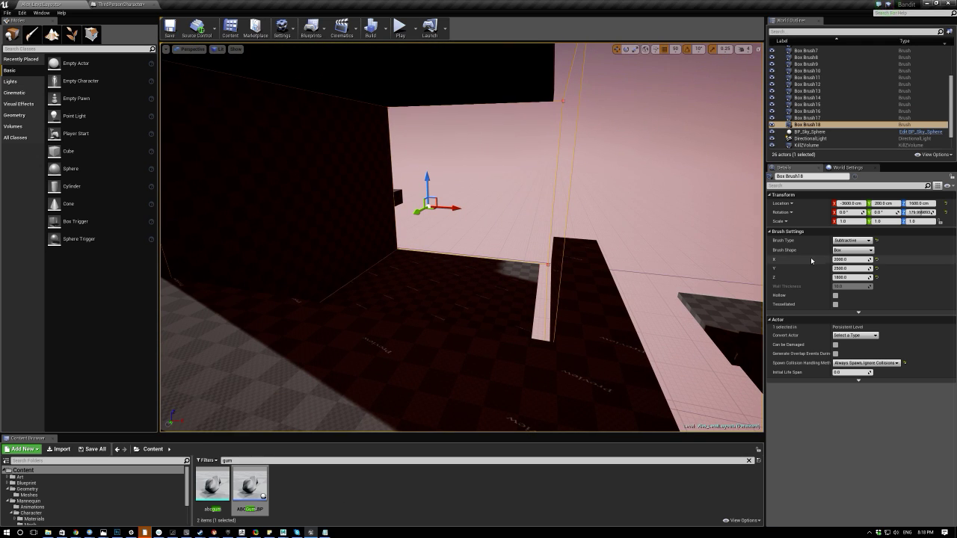
pyautogui.click(849, 277)
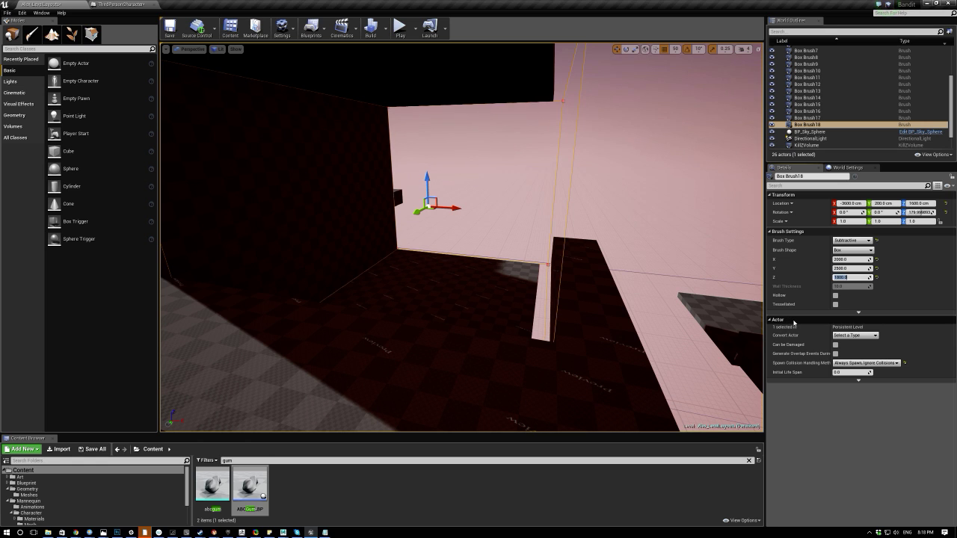
pyautogui.press('Return')
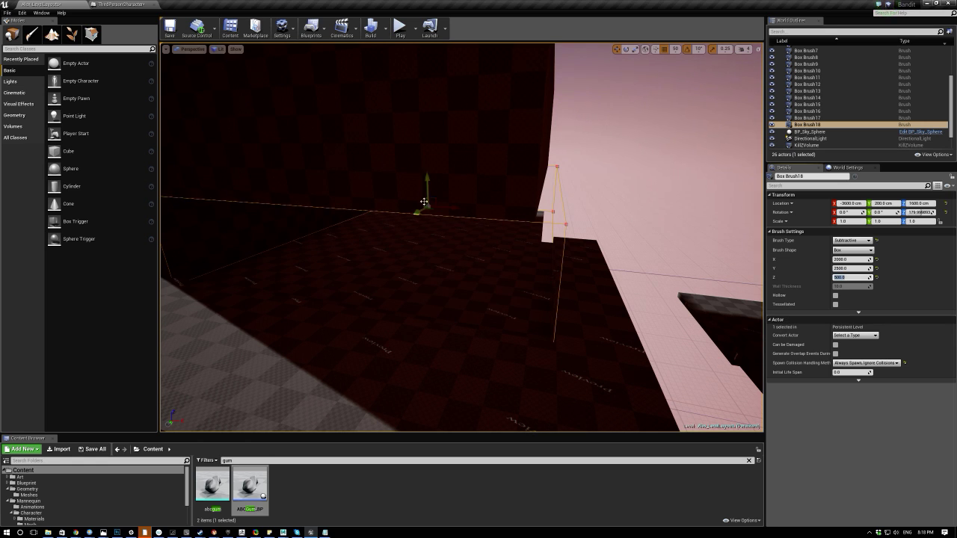
pyautogui.moveTo(426, 190)
pyautogui.mouseDown()
pyautogui.moveTo(429, 106)
pyautogui.moveTo(429, 119)
pyautogui.mouseUp()
# Set the subtractive box's X size to 1500 and its Y size to 1800.
pyautogui.moveTo(464, 164)
pyautogui.mouseDown(button='right')
pyautogui.moveTo(523, 194)
pyautogui.moveTo(782, 236)
pyautogui.mouseUp(button='right')
pyautogui.click(850, 260)
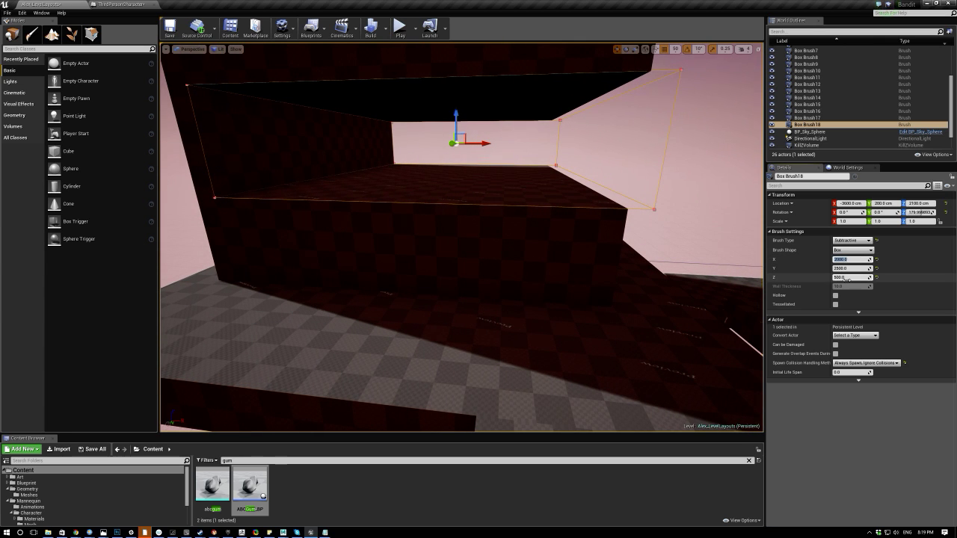
pyautogui.write('1500')
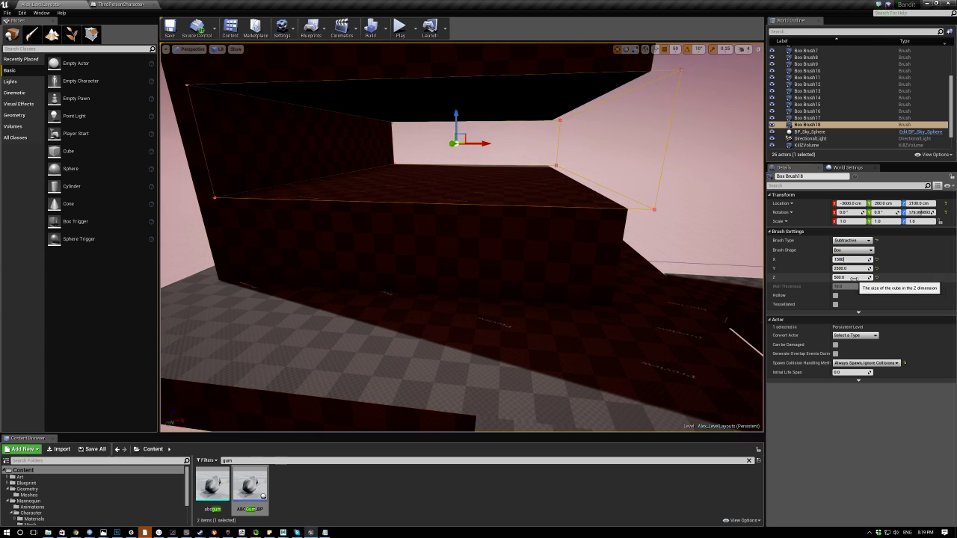
pyautogui.press('Return')
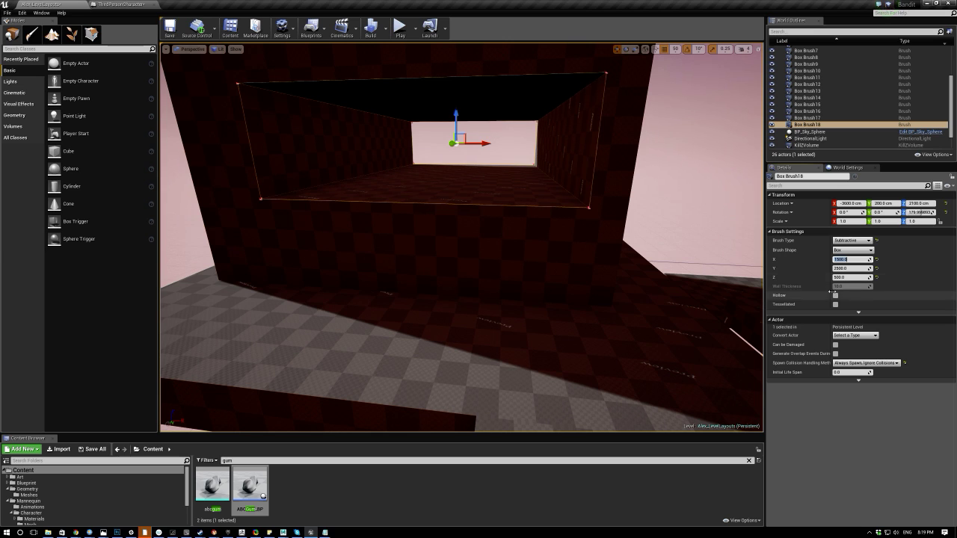
pyautogui.press('Tab')
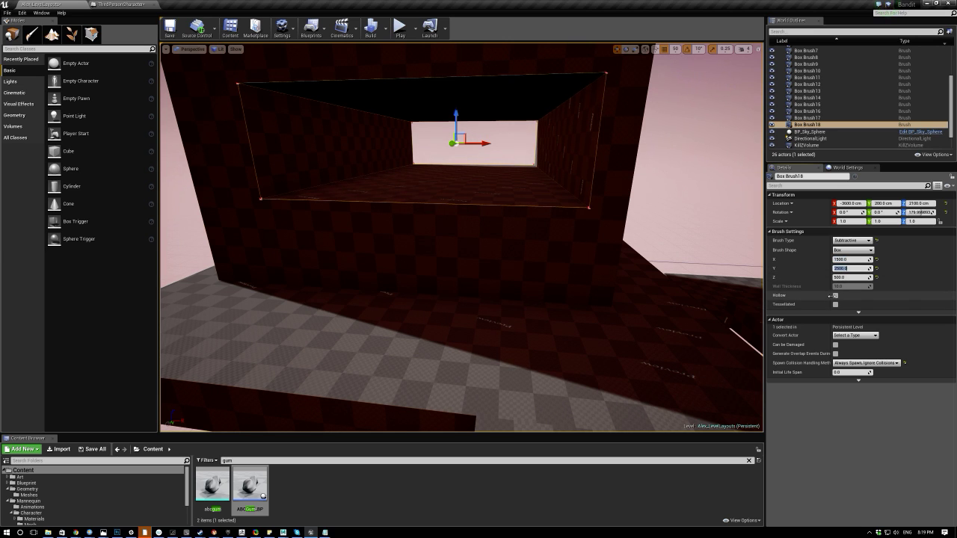
pyautogui.write('1800')
pyautogui.press('Return')
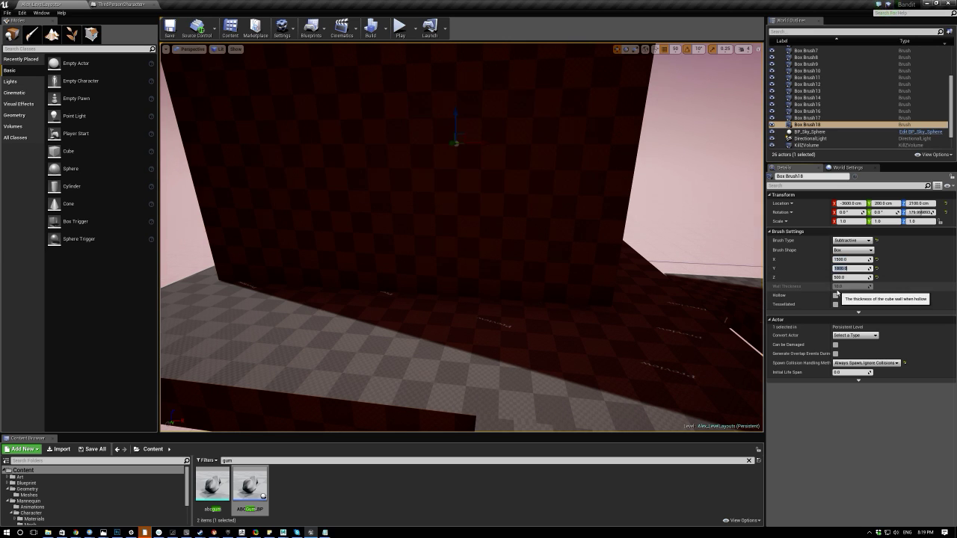
# Try shifting the large subtractive box to Y 500 cm and inspect the cavity inside the tall block.
pyautogui.moveTo(462, 238)
pyautogui.mouseDown(button='right')
pyautogui.moveTo(426, 224)
pyautogui.moveTo(374, 235)
pyautogui.moveTo(426, 242)
pyautogui.moveTo(397, 239)
pyautogui.moveTo(430, 232)
pyautogui.moveTo(396, 258)
pyautogui.moveTo(441, 246)
pyautogui.moveTo(407, 235)
pyautogui.moveTo(363, 250)
pyautogui.moveTo(441, 243)
pyautogui.moveTo(396, 239)
pyautogui.moveTo(433, 250)
pyautogui.moveTo(463, 243)
pyautogui.moveTo(449, 258)
pyautogui.moveTo(485, 247)
pyautogui.moveTo(452, 237)
pyautogui.mouseUp(button='right')
pyautogui.moveTo(492, 168)
pyautogui.mouseDown(button='right')
pyautogui.moveTo(508, 179)
pyautogui.moveTo(491, 169)
pyautogui.moveTo(441, 178)
pyautogui.moveTo(411, 165)
pyautogui.mouseUp(button='right')
pyautogui.moveTo(462, 187); pyautogui.dragTo(463, 187, button='right')
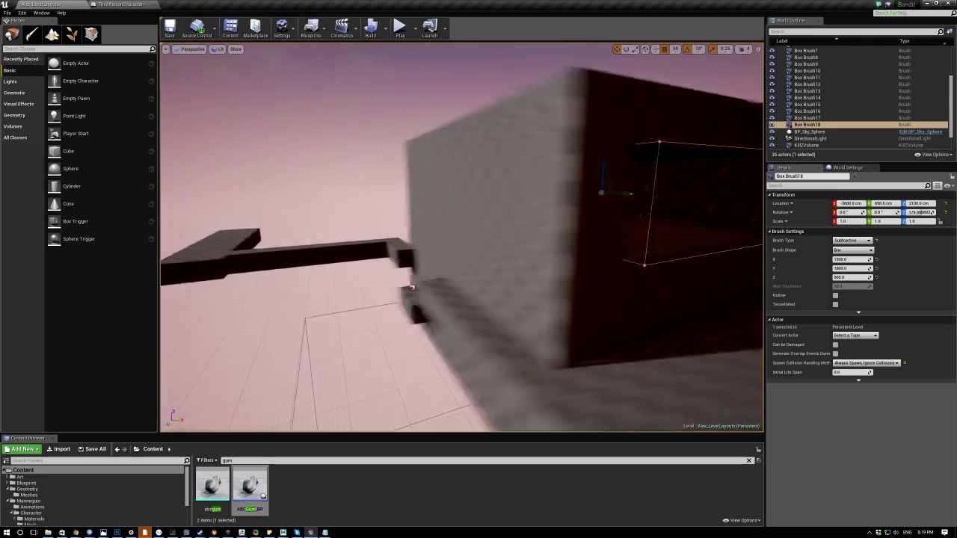
pyautogui.moveTo(411, 287); pyautogui.dragTo(521, 288, button='right')
pyautogui.moveTo(376, 337); pyautogui.dragTo(376, 337, button='right')
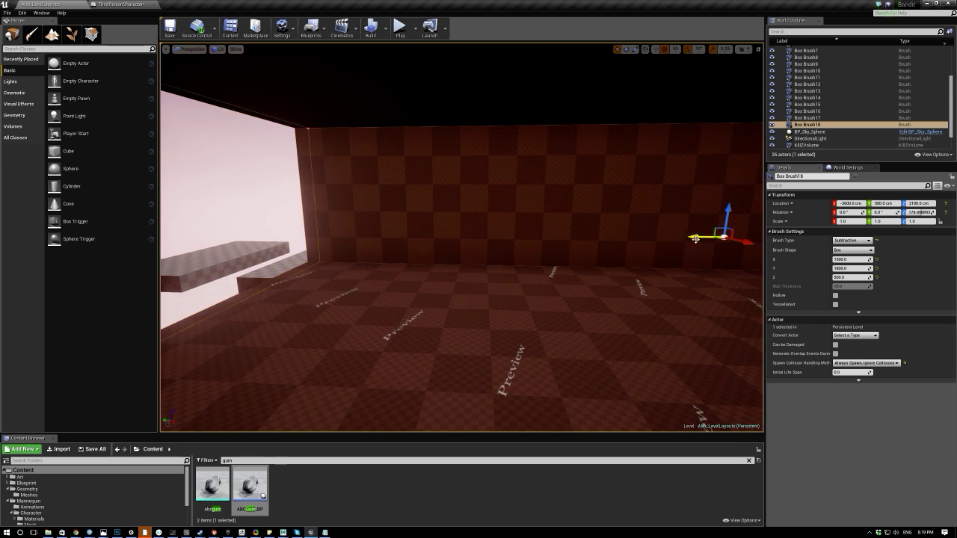
pyautogui.moveTo(376, 337); pyautogui.dragTo(376, 337, button='right')
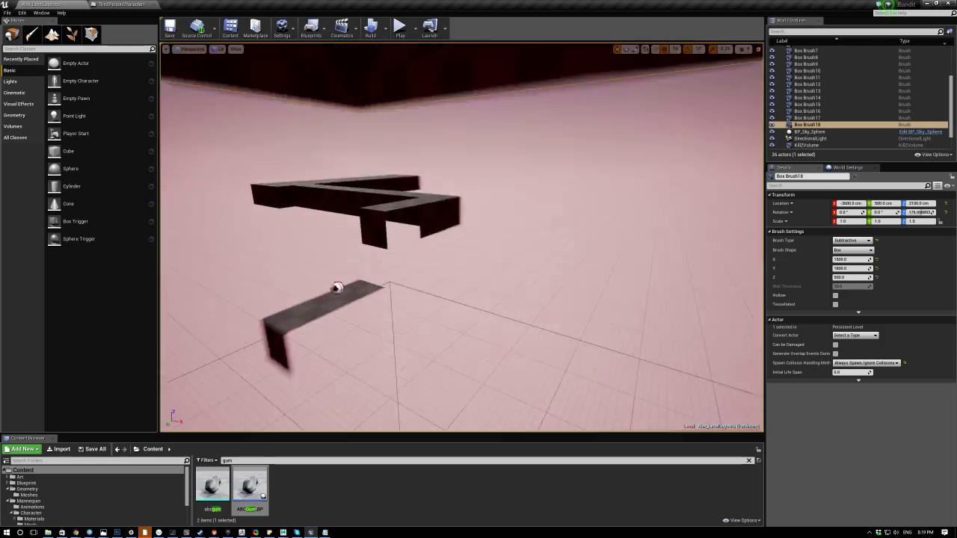
# Duplicate the large subtractive box along Y to -750 cm, at the outer wall of the tall block.
pyautogui.moveTo(462, 237); pyautogui.dragTo(702, 205, button='right')
pyautogui.moveTo(445, 223)
pyautogui.mouseDown(button='right')
pyautogui.moveTo(481, 273)
pyautogui.moveTo(541, 151)
pyautogui.mouseUp(button='right')
pyautogui.keyDown('alt'); pyautogui.moveTo(524, 125); pyautogui.dragTo(448, 138); pyautogui.keyUp('alt')
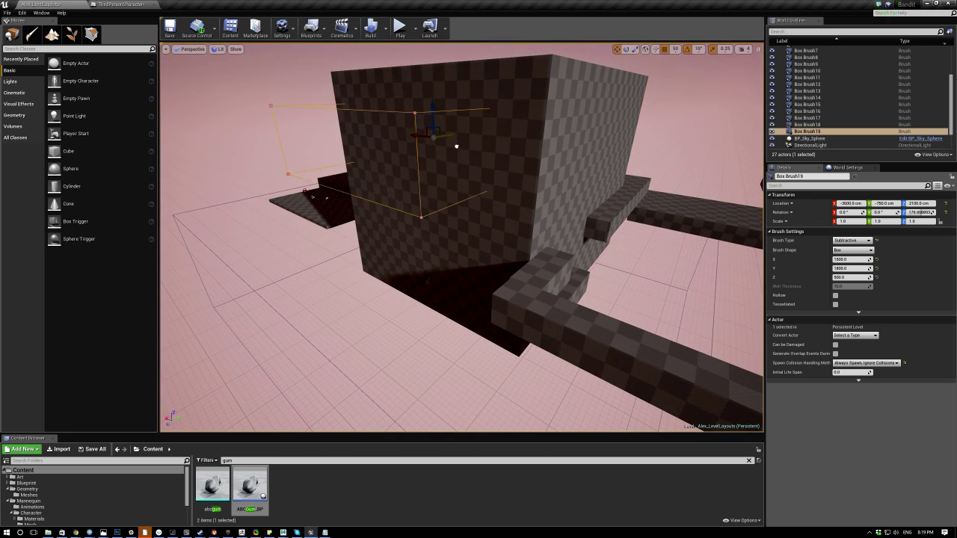
pyautogui.moveTo(515, 212); pyautogui.dragTo(616, 220, button='right')
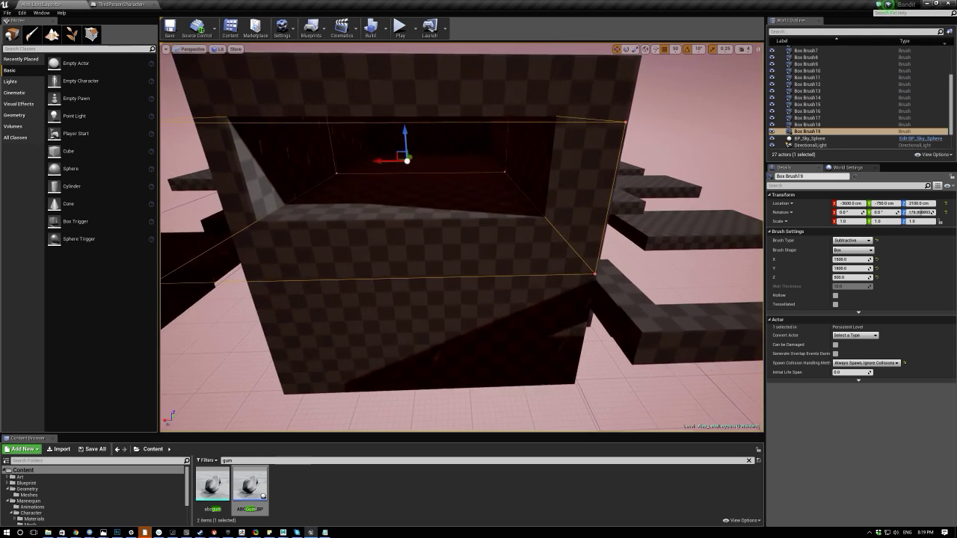
# Set the copied subtractive box's Z size to 250 and its Y size to 250.
pyautogui.click(852, 278)
pyautogui.write('200')
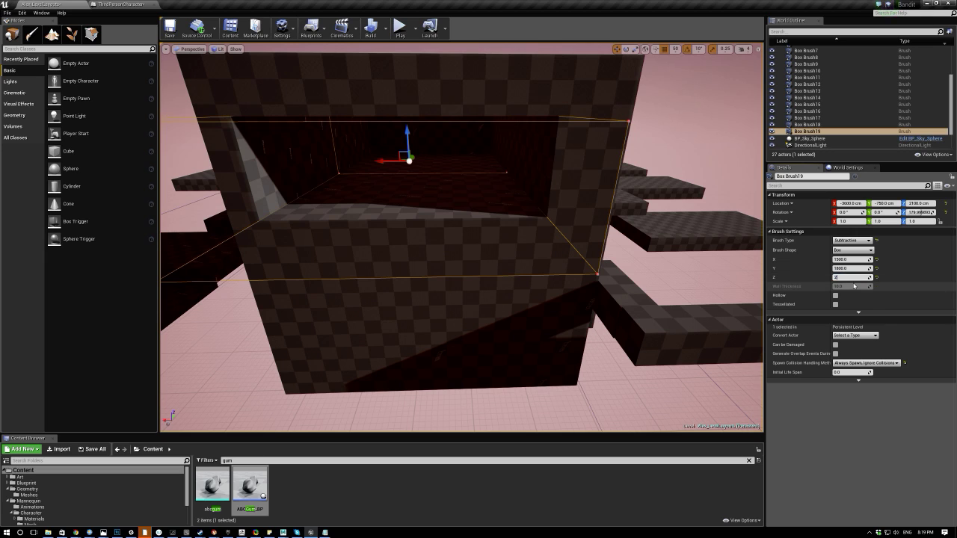
pyautogui.press('Return')
pyautogui.click(850, 278)
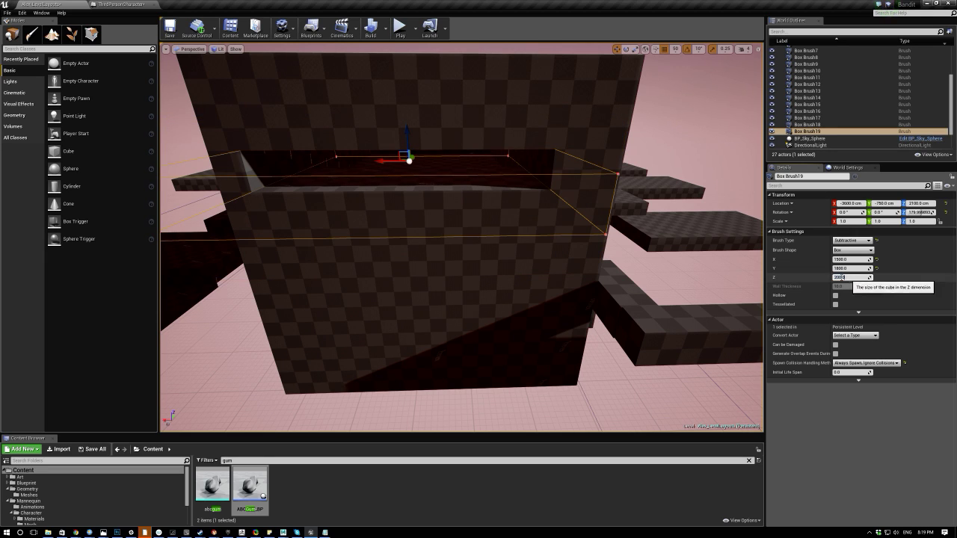
pyautogui.write('250')
pyautogui.press('Return')
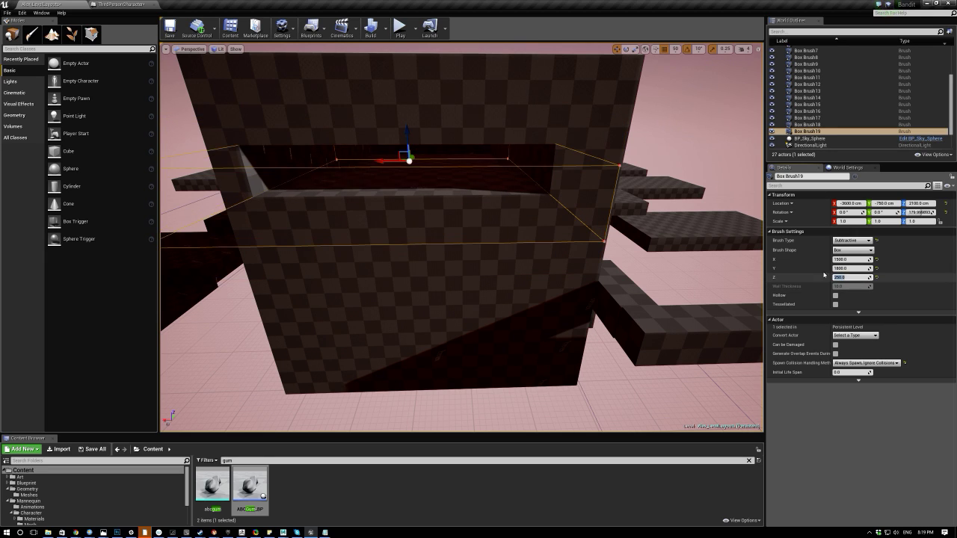
pyautogui.click(852, 268)
pyautogui.write('250')
pyautogui.press('Return')
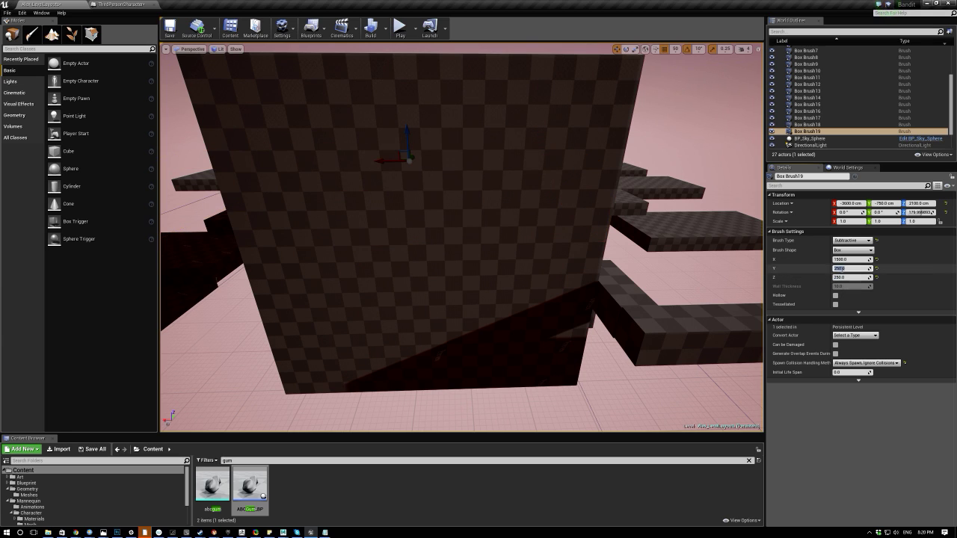
# Move the copied subtractive box to Y -1050 cm and set its Y size to 500.
pyautogui.moveTo(414, 157); pyautogui.dragTo(407, 170)
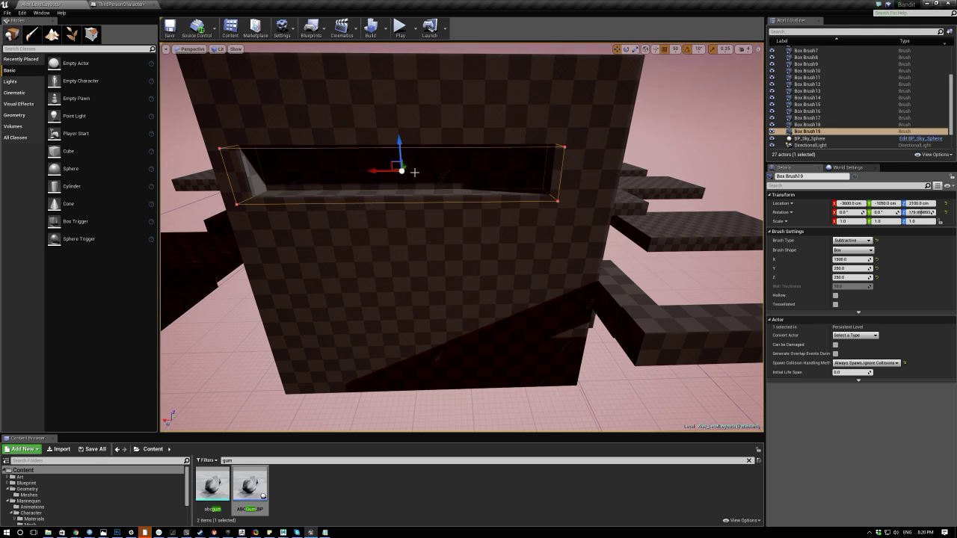
pyautogui.click(848, 268)
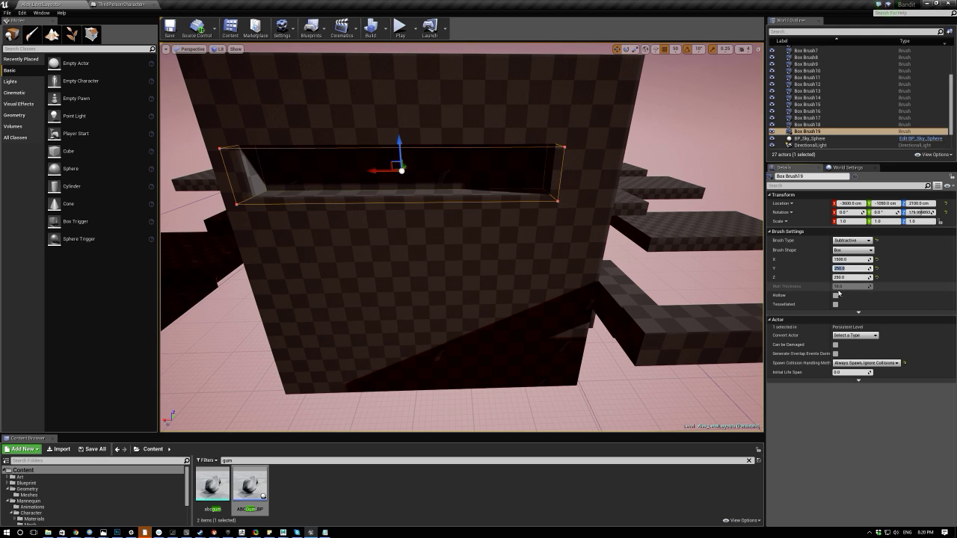
pyautogui.write('500')
pyautogui.press('Return')
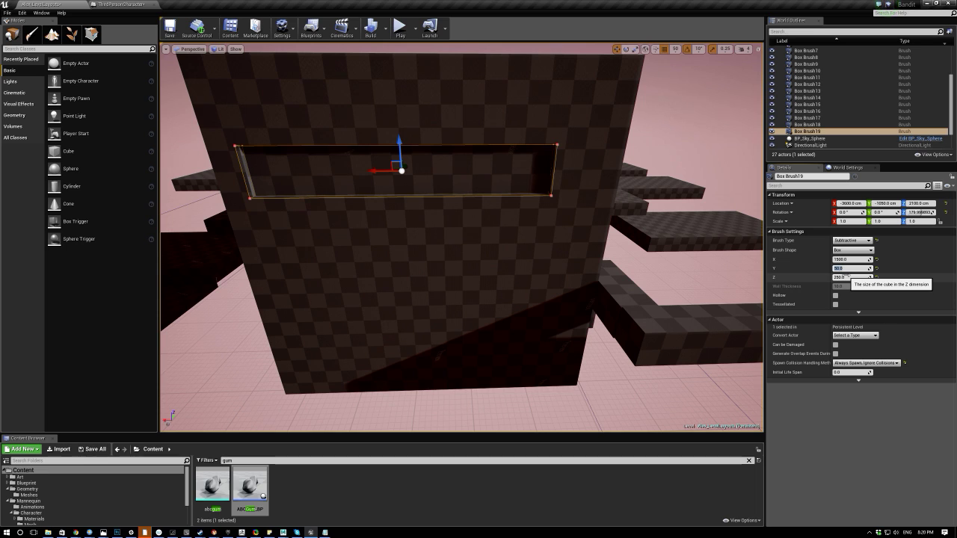
pyautogui.write('500')
pyautogui.press('Return')
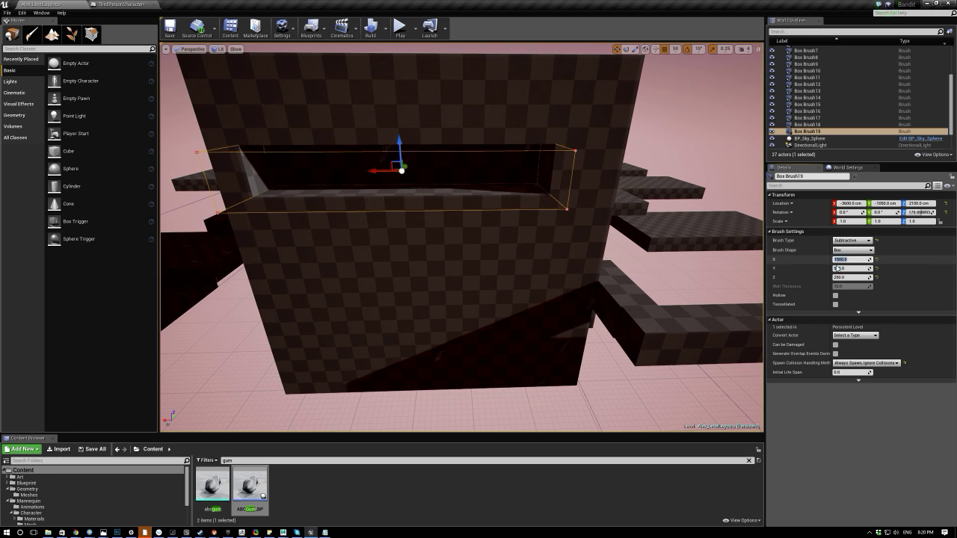
# Set the copied subtractive box's X size to 250 and its Z size to 350 to form a doorway.
pyautogui.write('150')
pyautogui.press('Return')
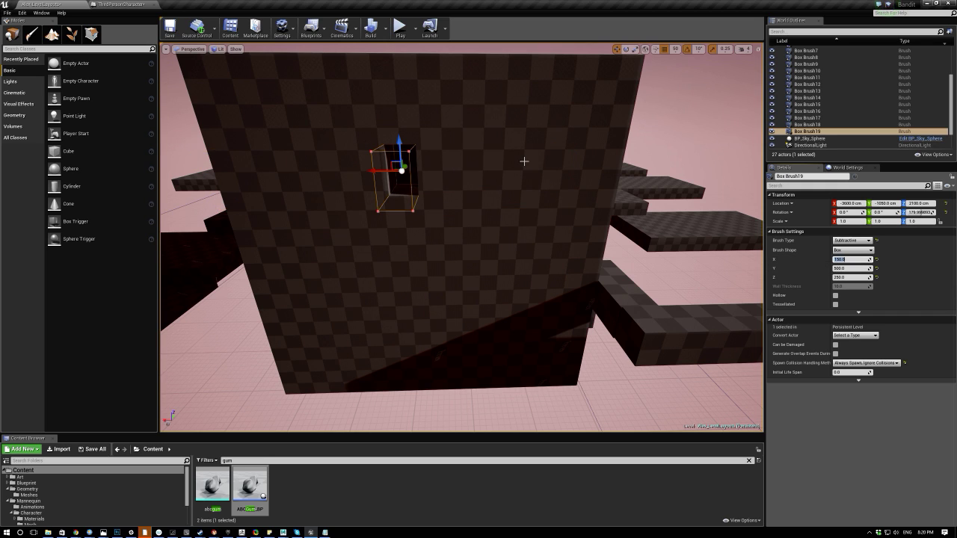
pyautogui.write('250')
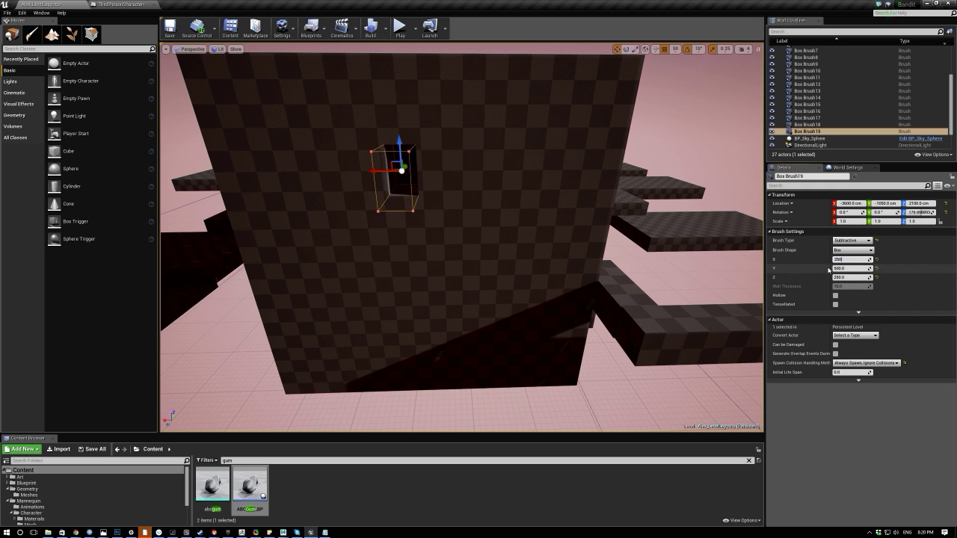
pyautogui.press('Return')
pyautogui.click(851, 277)
pyautogui.write('350')
pyautogui.press('Return')
# Push the doorway box to Y -900 cm and check the opening from inside and outside the cavity.
pyautogui.moveTo(395, 156); pyautogui.dragTo(419, 152, button='right')
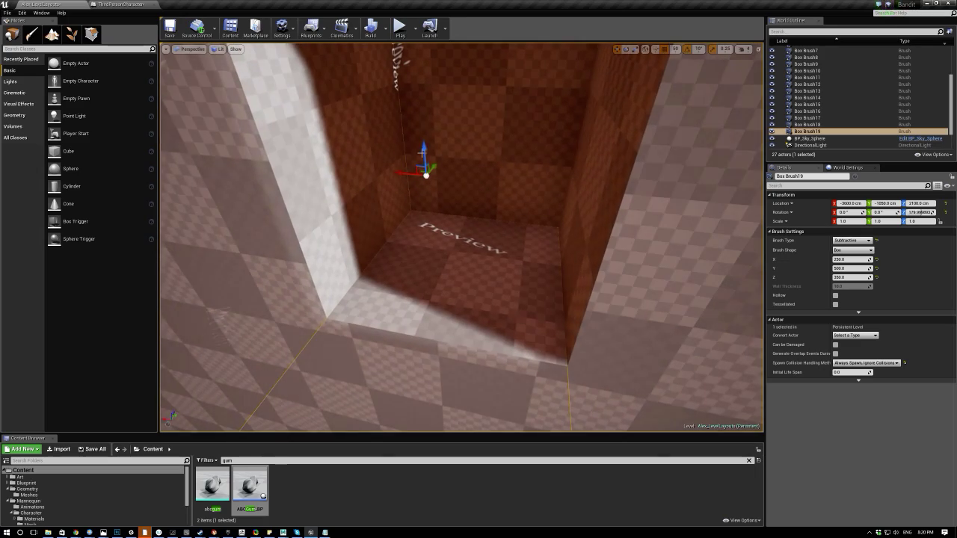
pyautogui.moveTo(432, 166); pyautogui.dragTo(452, 133)
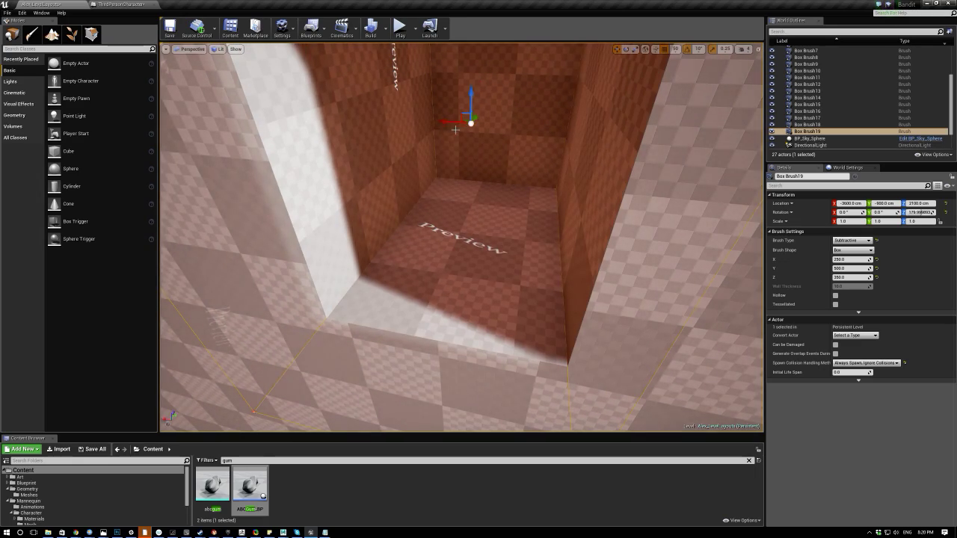
pyautogui.moveTo(470, 123)
pyautogui.mouseDown(button='right')
pyautogui.moveTo(473, 134)
pyautogui.moveTo(501, 137)
pyautogui.mouseUp(button='right')
pyautogui.click(474, 134)
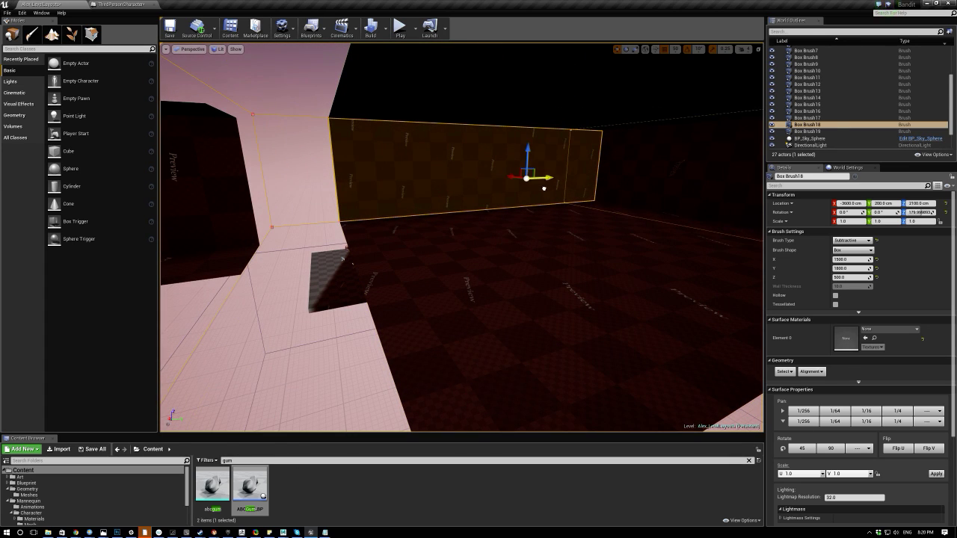
pyautogui.moveTo(543, 189); pyautogui.dragTo(548, 189)
pyautogui.moveTo(548, 189); pyautogui.dragTo(568, 188, button='right')
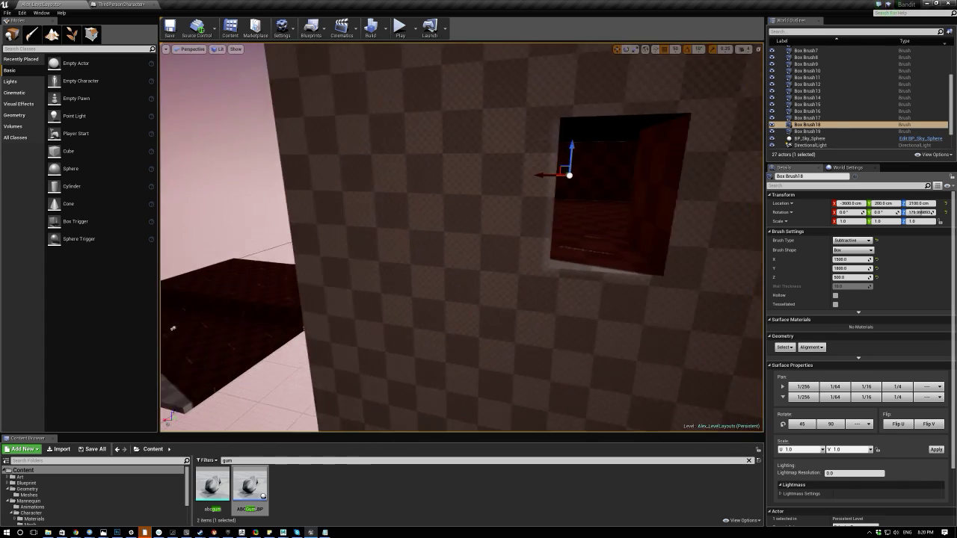
# Slide the doorway box along the wall to X -3900 cm.
pyautogui.moveTo(488, 211)
pyautogui.mouseDown(button='right')
pyautogui.moveTo(473, 239)
pyautogui.moveTo(437, 258)
pyautogui.mouseUp(button='right')
pyautogui.click(434, 254)
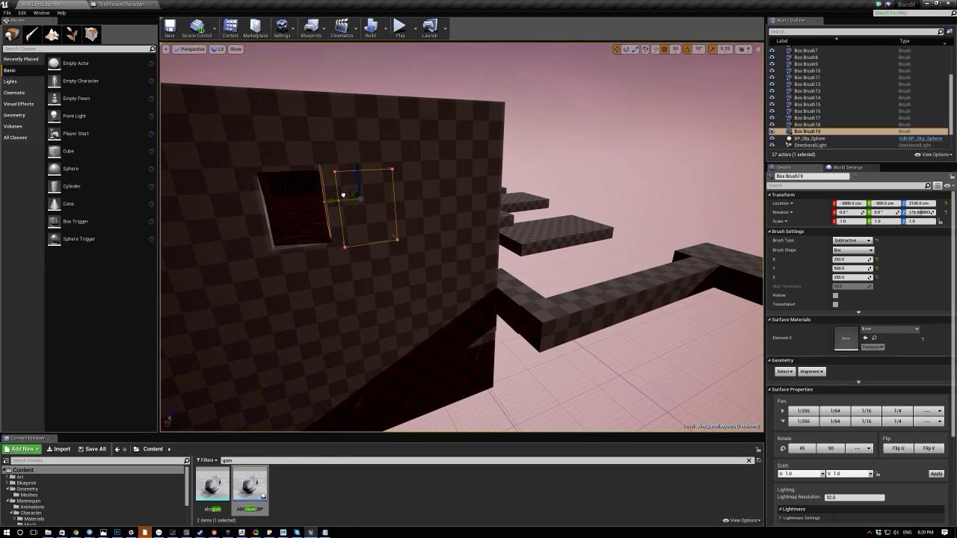
pyautogui.moveTo(338, 195); pyautogui.dragTo(326, 195)
pyautogui.moveTo(462, 237)
pyautogui.mouseDown(button='right')
pyautogui.moveTo(483, 237)
pyautogui.moveTo(470, 253)
pyautogui.moveTo(480, 239)
pyautogui.mouseUp(button='right')
pyautogui.moveTo(351, 187); pyautogui.dragTo(351, 187, button='right')
pyautogui.moveTo(366, 234); pyautogui.dragTo(366, 235, button='right')
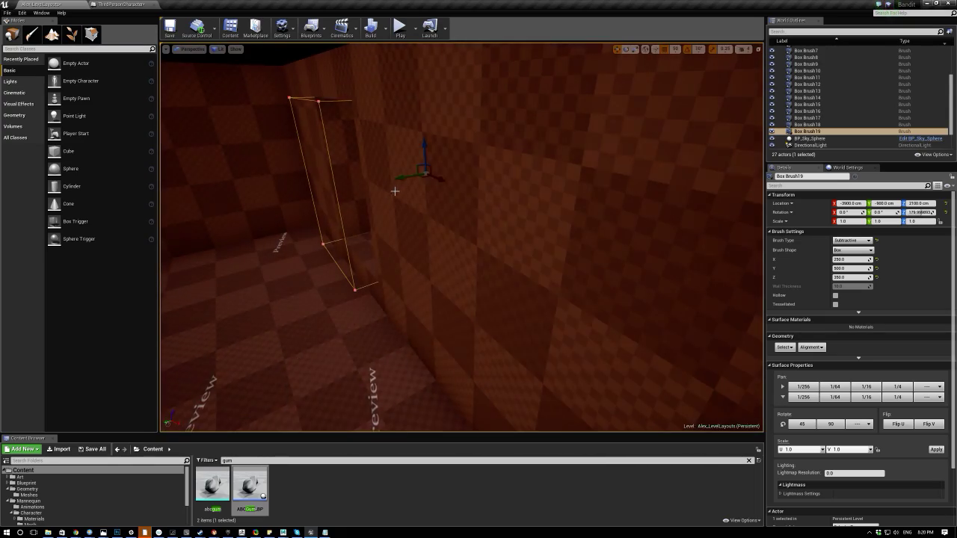
# Duplicate the doorway box across the cavity to Y 1300 cm to cut an opening in the opposite wall.
pyautogui.keyDown('alt'); pyautogui.moveTo(401, 178); pyautogui.dragTo(266, 202); pyautogui.keyUp('alt')
pyautogui.moveTo(186, 226); pyautogui.dragTo(165, 221, button='right')
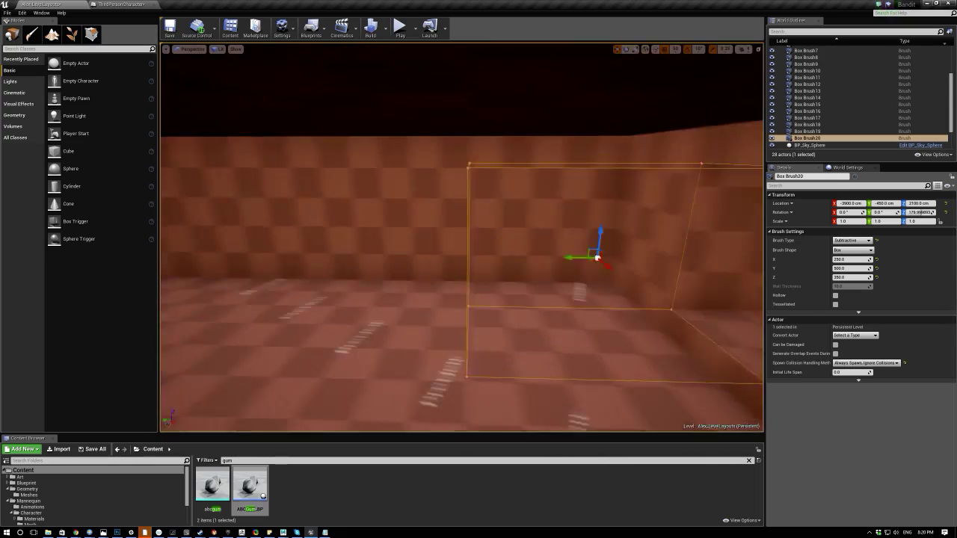
pyautogui.keyDown('shift'); pyautogui.moveTo(590, 240); pyautogui.dragTo(578, 241); pyautogui.keyUp('shift')
pyautogui.moveTo(577, 241); pyautogui.dragTo(572, 231, button='right')
pyautogui.moveTo(462, 237)
pyautogui.mouseDown(button='right')
pyautogui.moveTo(524, 243)
pyautogui.moveTo(501, 247)
pyautogui.moveTo(530, 254)
pyautogui.mouseUp(button='right')
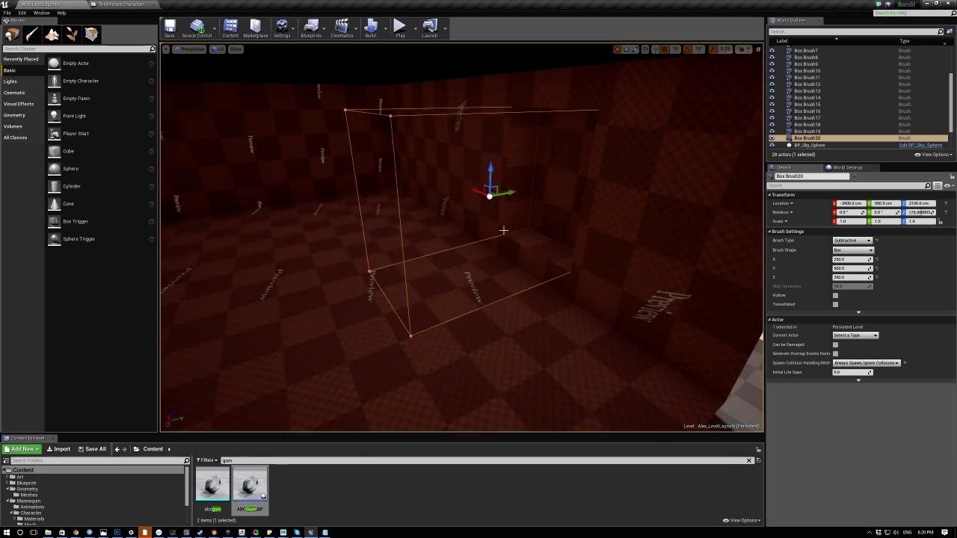
pyautogui.moveTo(548, 199); pyautogui.dragTo(598, 199, button='right')
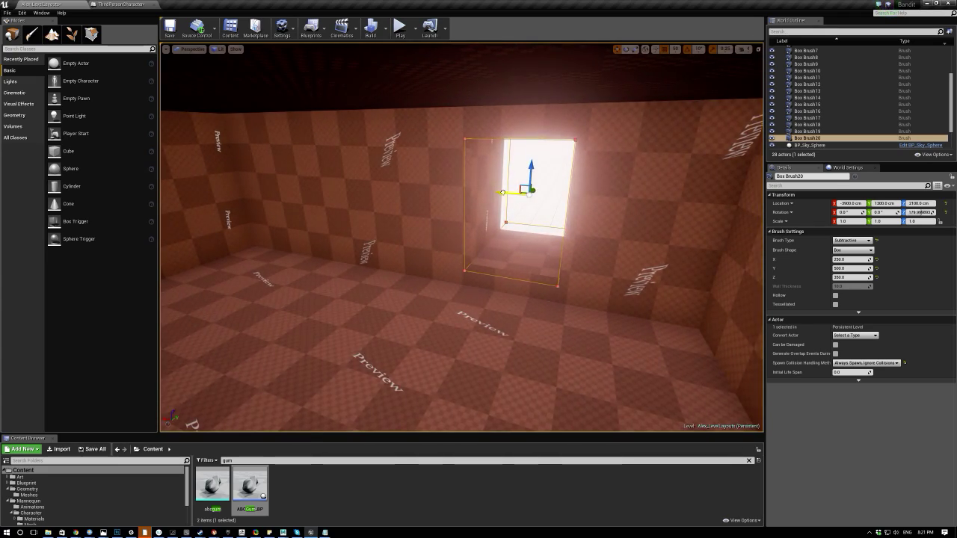
# Try the opposite doorway box at X -3550 cm and check the opening from outside the tall block.
pyautogui.moveTo(422, 182); pyautogui.dragTo(381, 181, button='right')
pyautogui.moveTo(519, 153); pyautogui.dragTo(518, 155)
pyautogui.moveTo(518, 155)
pyautogui.mouseDown(button='right')
pyautogui.moveTo(569, 169)
pyautogui.moveTo(500, 179)
pyautogui.moveTo(486, 171)
pyautogui.moveTo(461, 191)
pyautogui.mouseUp(button='right')
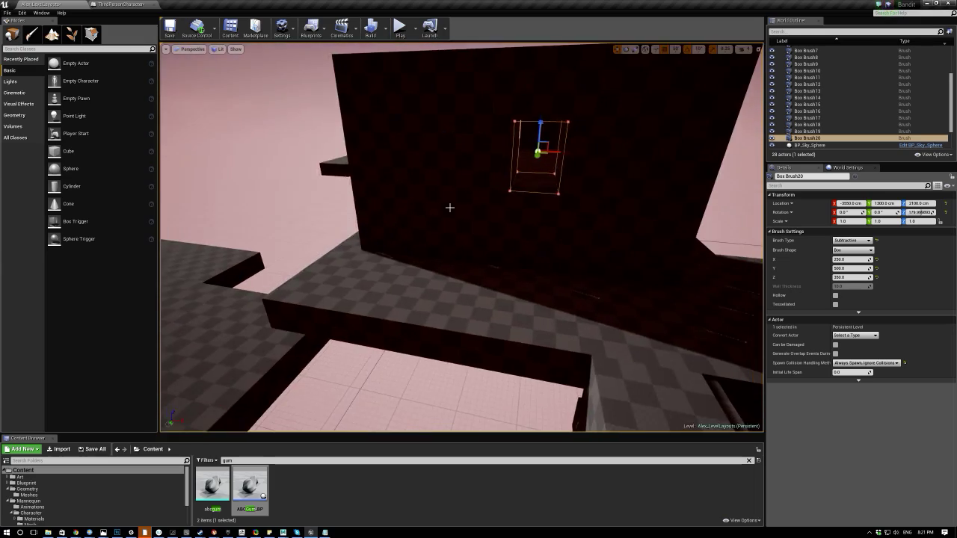
pyautogui.click(456, 295)
pyautogui.moveTo(456, 295); pyautogui.dragTo(462, 258, button='right')
pyautogui.moveTo(539, 118); pyautogui.dragTo(482, 252, button='right')
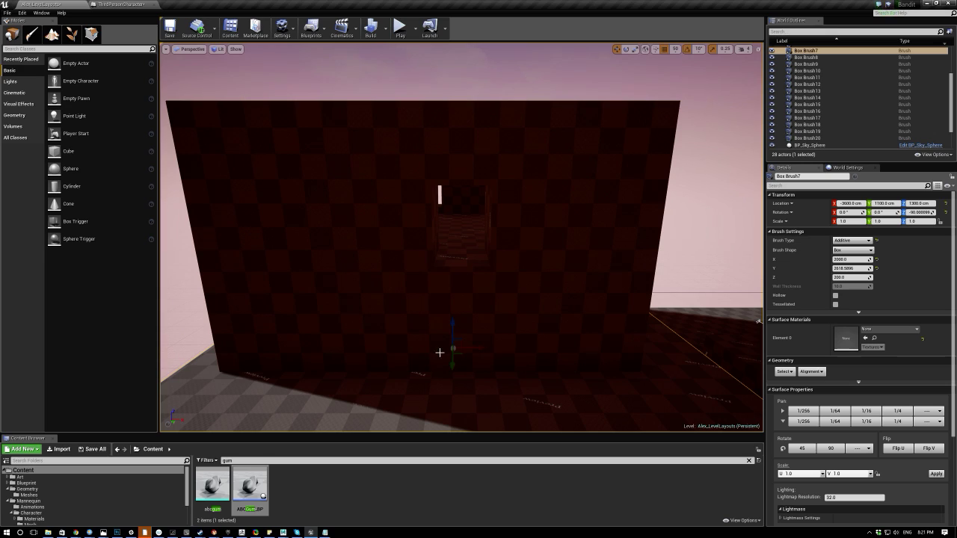
pyautogui.moveTo(461, 237)
pyautogui.mouseDown(button='right')
pyautogui.moveTo(497, 249)
pyautogui.moveTo(449, 228)
pyautogui.moveTo(490, 257)
pyautogui.moveTo(468, 225)
pyautogui.moveTo(564, 251)
pyautogui.moveTo(482, 273)
pyautogui.moveTo(501, 288)
pyautogui.moveTo(438, 247)
pyautogui.moveTo(497, 187)
pyautogui.moveTo(464, 224)
pyautogui.moveTo(457, 218)
pyautogui.moveTo(465, 224)
pyautogui.mouseUp(button='right')
pyautogui.moveTo(450, 185)
pyautogui.mouseDown(button='right')
pyautogui.moveTo(467, 184)
pyautogui.moveTo(456, 196)
pyautogui.moveTo(488, 191)
pyautogui.moveTo(500, 167)
pyautogui.mouseUp(button='right')
# Move the opposite doorway box along the wall to X -3700 cm.
pyautogui.click(476, 183)
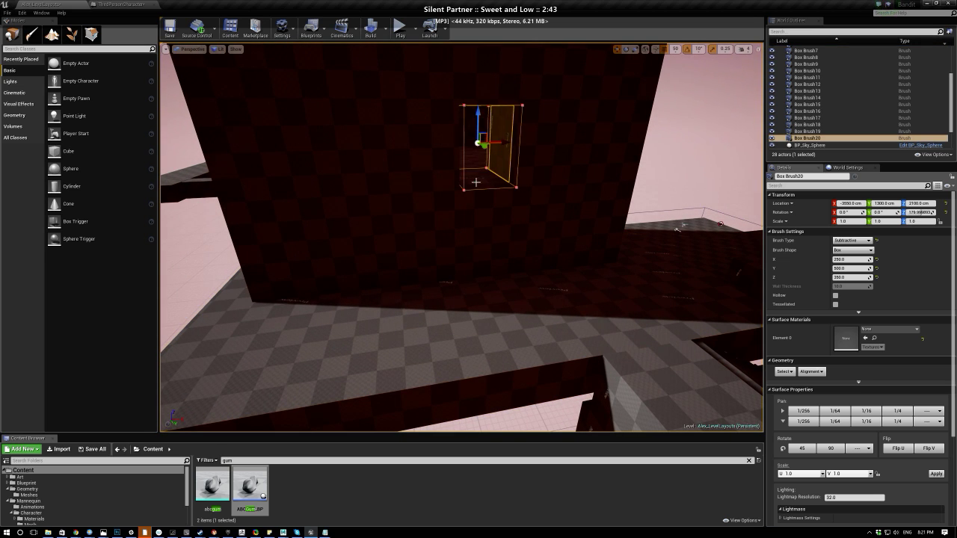
pyautogui.moveTo(503, 146)
pyautogui.mouseDown()
pyautogui.moveTo(569, 134)
pyautogui.moveTo(466, 147)
pyautogui.mouseUp()
pyautogui.moveTo(473, 155); pyautogui.dragTo(470, 174, button='right')
pyautogui.scroll(-5, 402, 275)
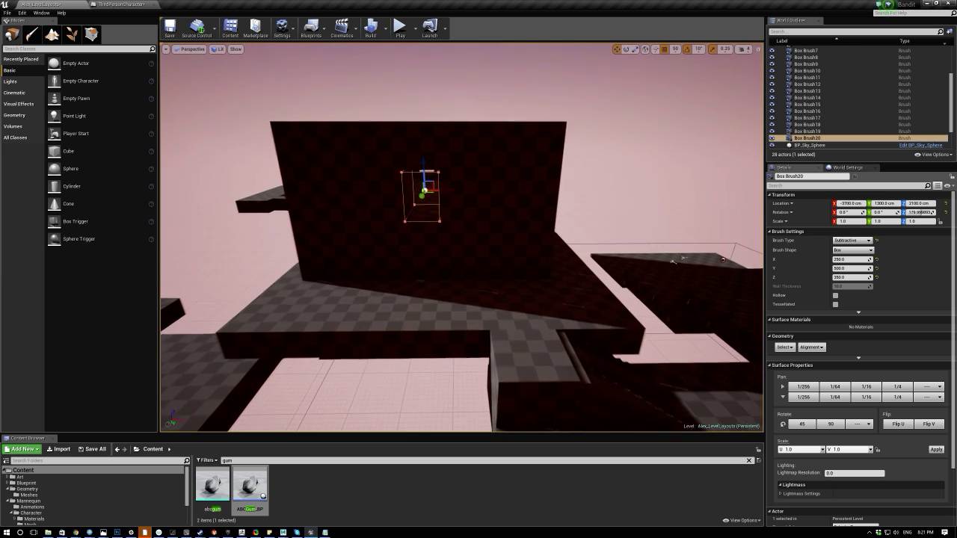
# Duplicate the cube block beside the platform up to Z 1550 cm and set the copy's Z size to 50.
pyautogui.click(525, 361)
pyautogui.keyDown('alt'); pyautogui.moveTo(526, 361); pyautogui.dragTo(526, 312); pyautogui.keyUp('alt')
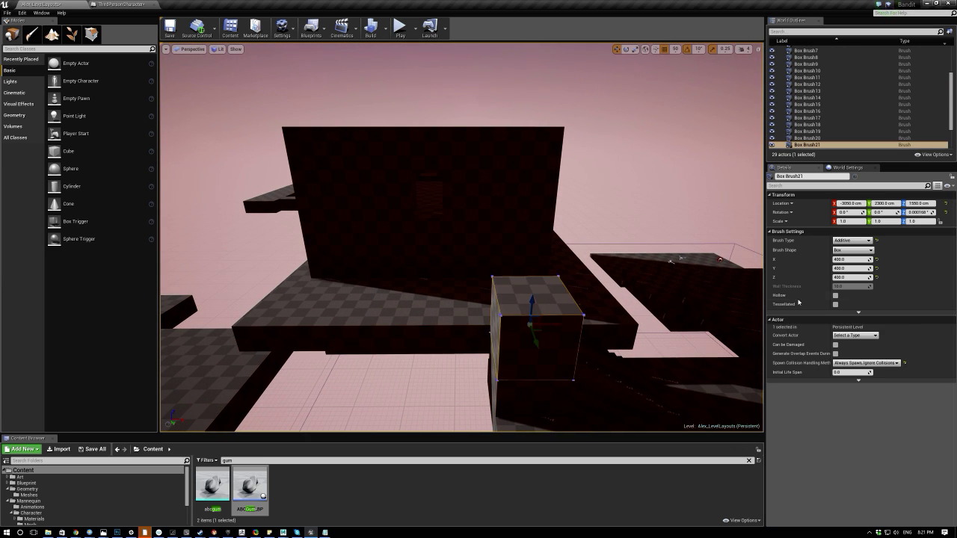
pyautogui.click(843, 277)
pyautogui.write('50')
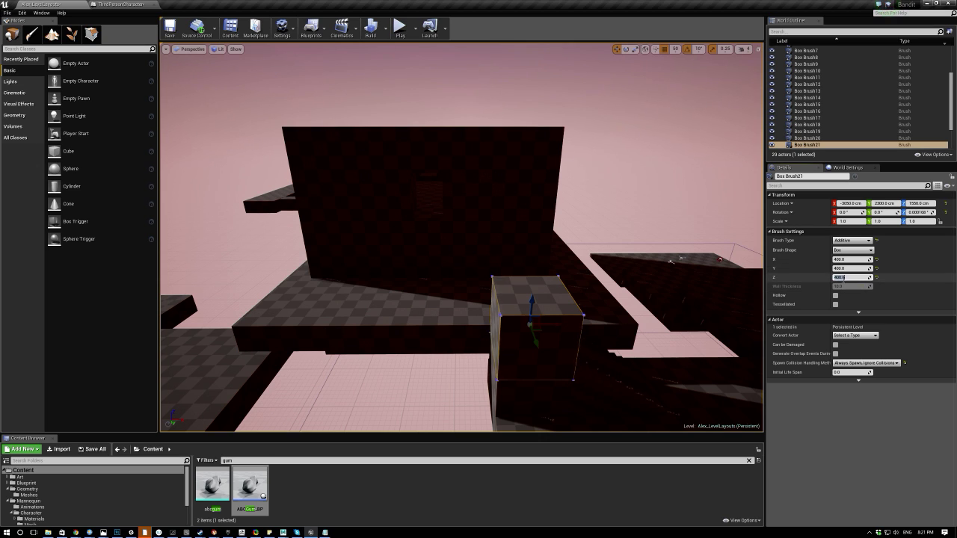
pyautogui.press('Return')
# Raise the thin slab to Z 1900 cm and place it below the doorway at X -3700 cm, Y 1450 cm.
pyautogui.moveTo(532, 305); pyautogui.dragTo(518, 236)
pyautogui.moveTo(519, 223); pyautogui.dragTo(519, 232, button='right')
pyautogui.press('w')
pyautogui.moveTo(572, 208); pyautogui.dragTo(432, 210)
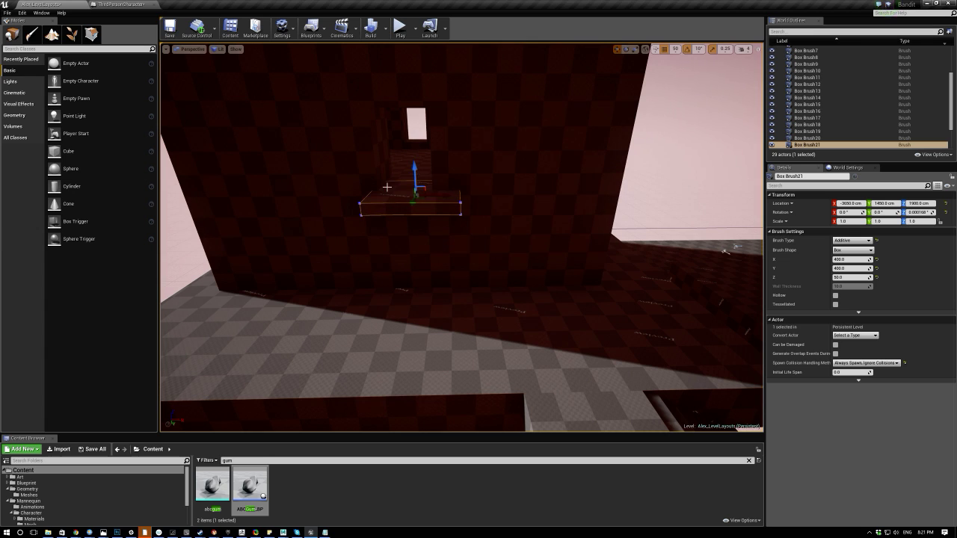
pyautogui.rightClick(411, 195)
pyautogui.click(374, 189)
pyautogui.click(382, 198)
pyautogui.scroll(-3, 415, 250)
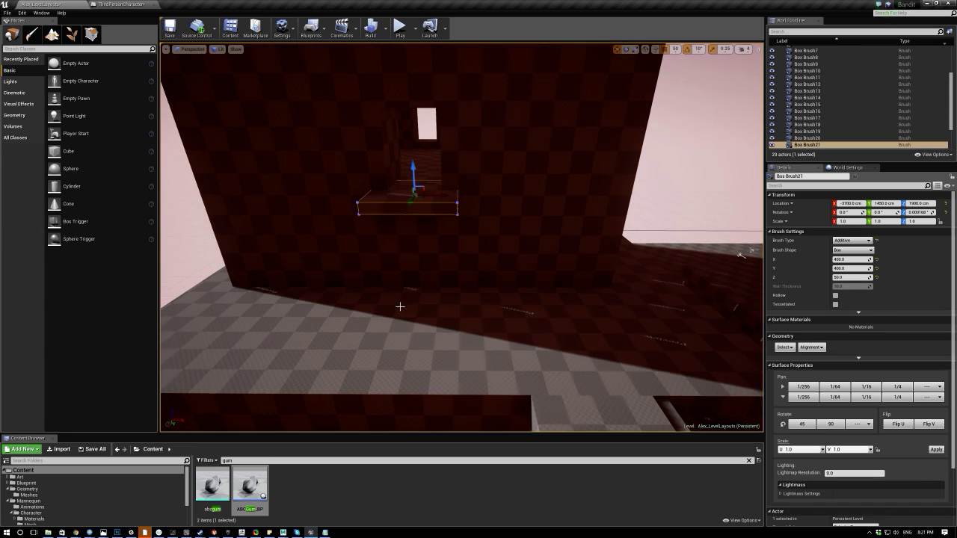
# Push the doorway ledge further into the wall to Y 1400 cm.
pyautogui.click(302, 254)
pyautogui.click(289, 123)
pyautogui.moveTo(290, 123)
pyautogui.mouseDown(button='right')
pyautogui.moveTo(336, 119)
pyautogui.moveTo(448, 139)
pyautogui.moveTo(455, 145)
pyautogui.moveTo(444, 153)
pyautogui.mouseUp(button='right')
pyautogui.click(430, 250)
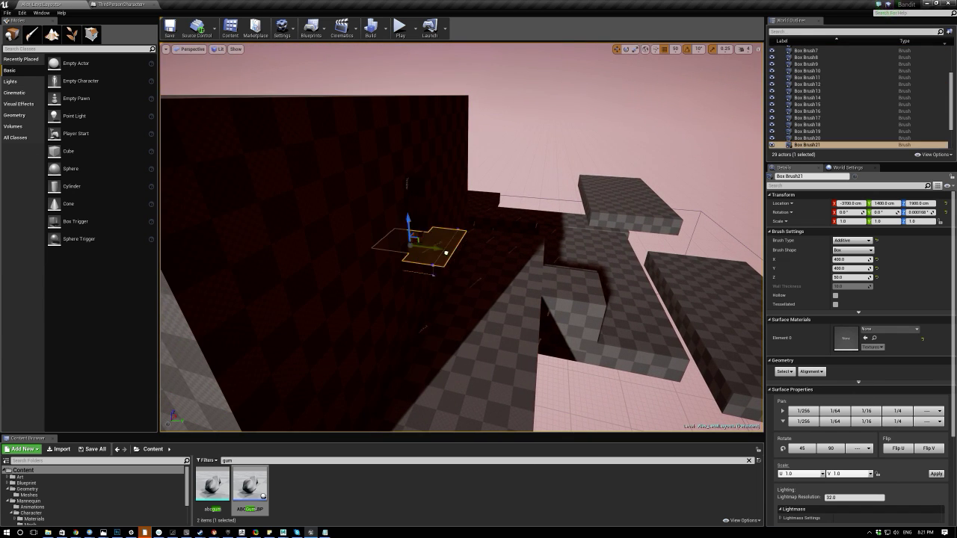
pyautogui.moveTo(446, 252); pyautogui.dragTo(443, 253)
pyautogui.click(447, 287)
pyautogui.moveTo(447, 287)
pyautogui.mouseDown(button='right')
pyautogui.moveTo(359, 299)
pyautogui.moveTo(314, 281)
pyautogui.moveTo(396, 280)
pyautogui.moveTo(449, 329)
pyautogui.mouseUp(button='right')
pyautogui.moveTo(388, 252)
pyautogui.mouseDown(button='right')
pyautogui.moveTo(396, 258)
pyautogui.moveTo(396, 243)
pyautogui.mouseUp(button='right')
# Duplicate the linear stairs along X to -4750 cm and rotate the copy 180 degrees about the vertical axis.
pyautogui.click(623, 287)
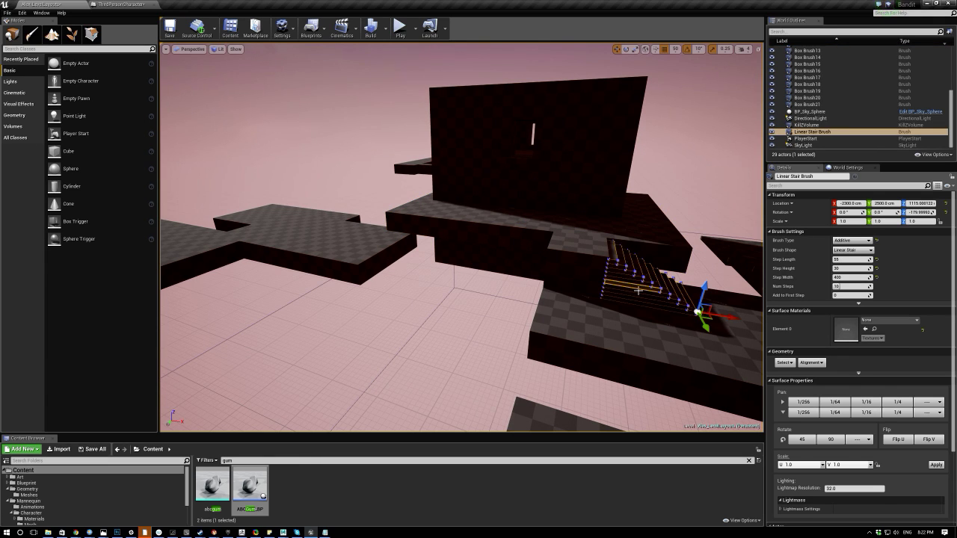
pyautogui.keyDown('alt'); pyautogui.moveTo(728, 315); pyautogui.dragTo(556, 313); pyautogui.keyUp('alt')
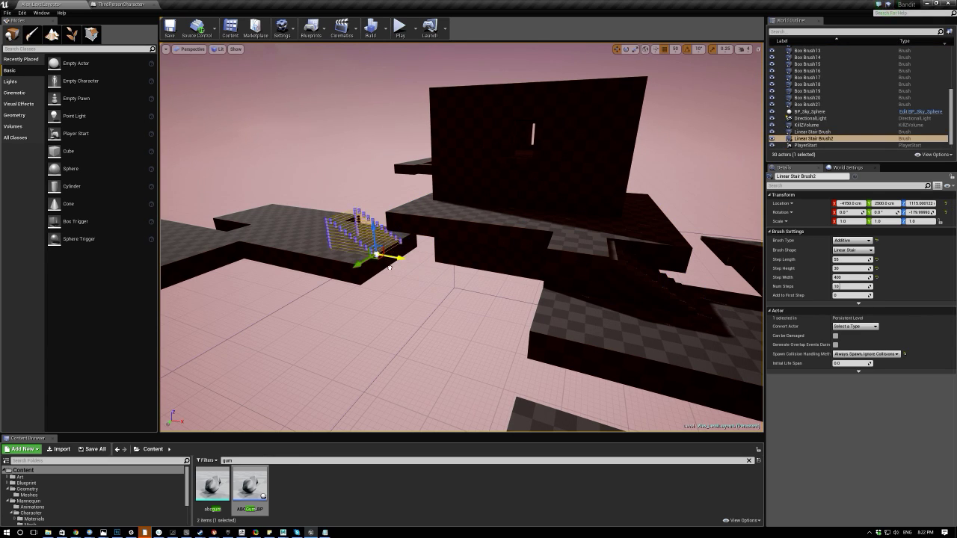
pyautogui.moveTo(332, 195); pyautogui.dragTo(303, 232, button='right')
pyautogui.press('e')
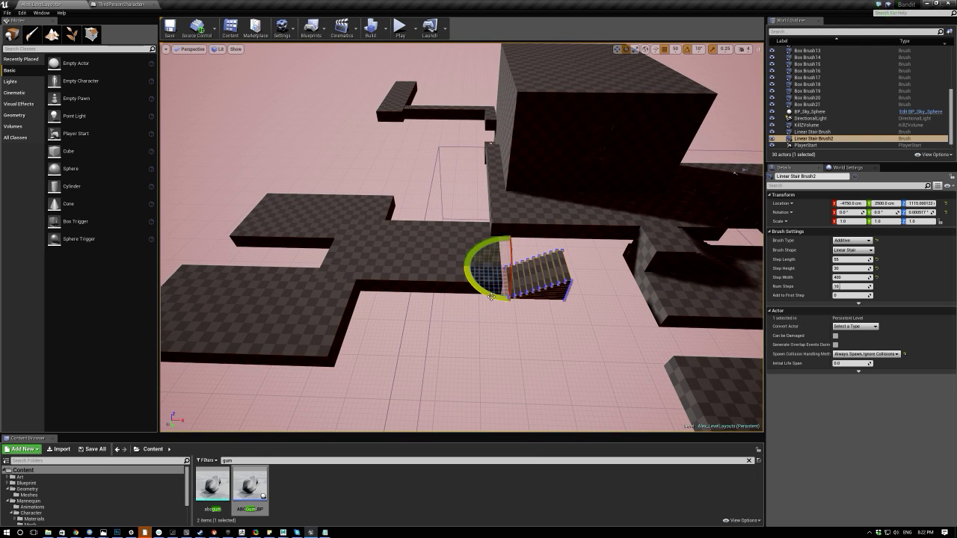
pyautogui.moveTo(507, 294)
pyautogui.keyDown('shift'); pyautogui.mouseDown()
pyautogui.moveTo(506, 254)
pyautogui.moveTo(515, 267)
pyautogui.moveTo(505, 314)
pyautogui.mouseUp(); pyautogui.keyUp('shift')
# Place the copied stairs against the tall block's doorway wall at X -4700 cm, Y -1450 cm, Z 1450 cm.
pyautogui.moveTo(509, 289)
pyautogui.mouseDown(button='right')
pyautogui.moveTo(610, 250)
pyautogui.moveTo(657, 255)
pyautogui.mouseUp(button='right')
pyautogui.moveTo(400, 315)
pyautogui.mouseDown(button='right')
pyautogui.moveTo(412, 346)
pyautogui.moveTo(399, 315)
pyautogui.mouseUp(button='right')
pyautogui.moveTo(403, 300)
pyautogui.mouseDown()
pyautogui.moveTo(300, 307)
pyautogui.moveTo(341, 344)
pyautogui.mouseUp()
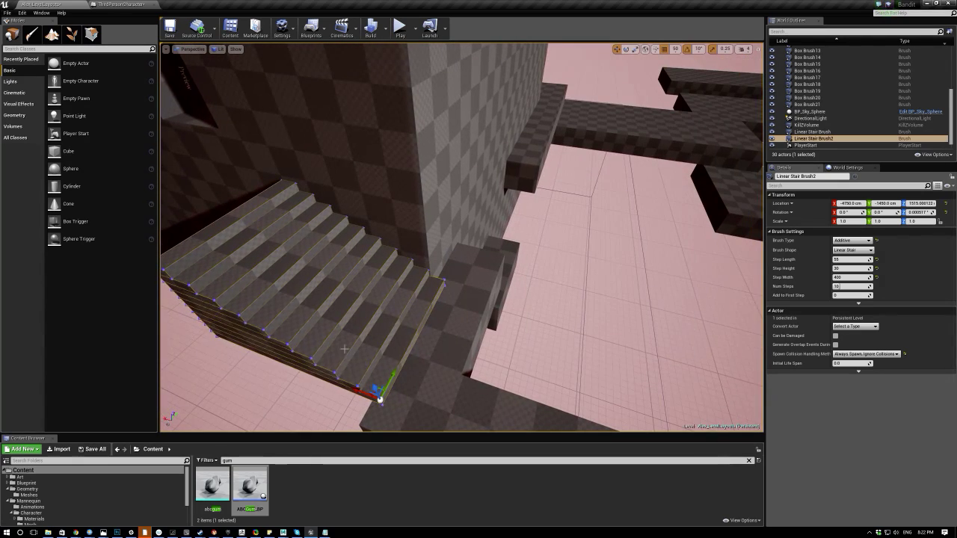
pyautogui.moveTo(363, 393)
pyautogui.mouseDown()
pyautogui.moveTo(344, 382)
pyautogui.moveTo(351, 359)
pyautogui.moveTo(329, 321)
pyautogui.mouseUp()
pyautogui.moveTo(333, 321); pyautogui.dragTo(339, 299, button='right')
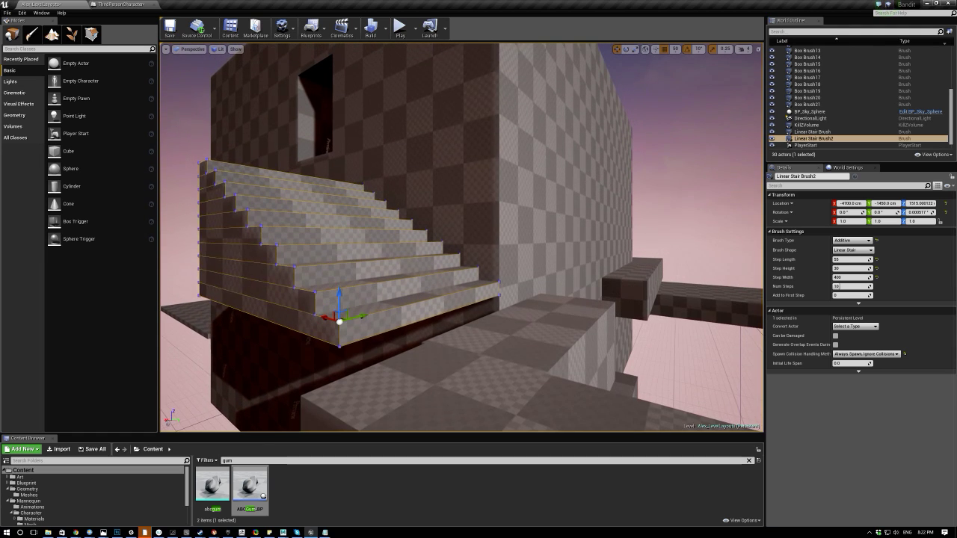
pyautogui.moveTo(342, 312)
pyautogui.mouseDown()
pyautogui.moveTo(346, 321)
pyautogui.moveTo(338, 315)
pyautogui.mouseUp()
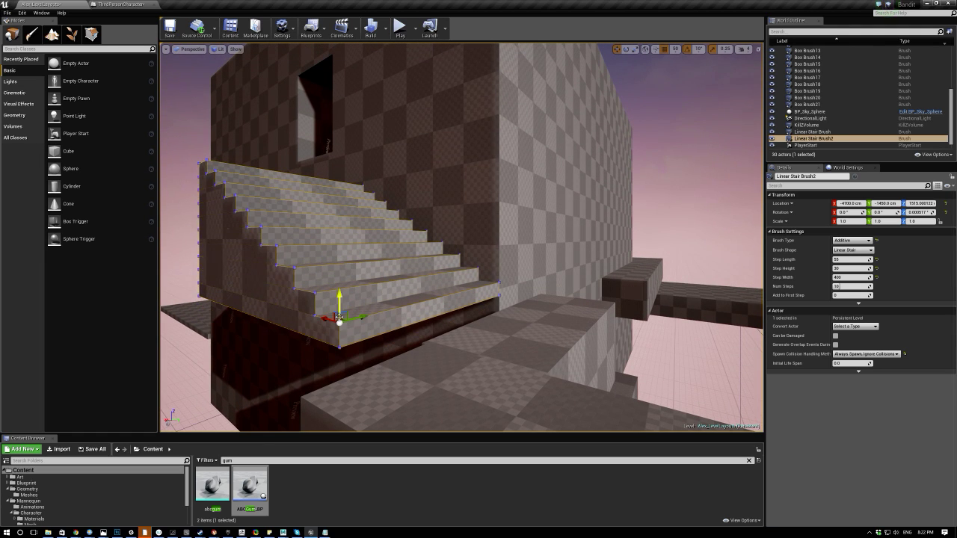
pyautogui.moveTo(339, 314); pyautogui.dragTo(343, 304, button='right')
pyautogui.moveTo(357, 290); pyautogui.dragTo(358, 320)
pyautogui.moveTo(358, 321)
pyautogui.mouseDown(button='right')
pyautogui.moveTo(381, 323)
pyautogui.moveTo(328, 326)
pyautogui.moveTo(347, 305)
pyautogui.mouseUp(button='right')
# Set the copied stairs' step length to 57 and step height to 48.
pyautogui.moveTo(838, 260); pyautogui.dragTo(864, 260)
pyautogui.write('75')
pyautogui.press('Return')
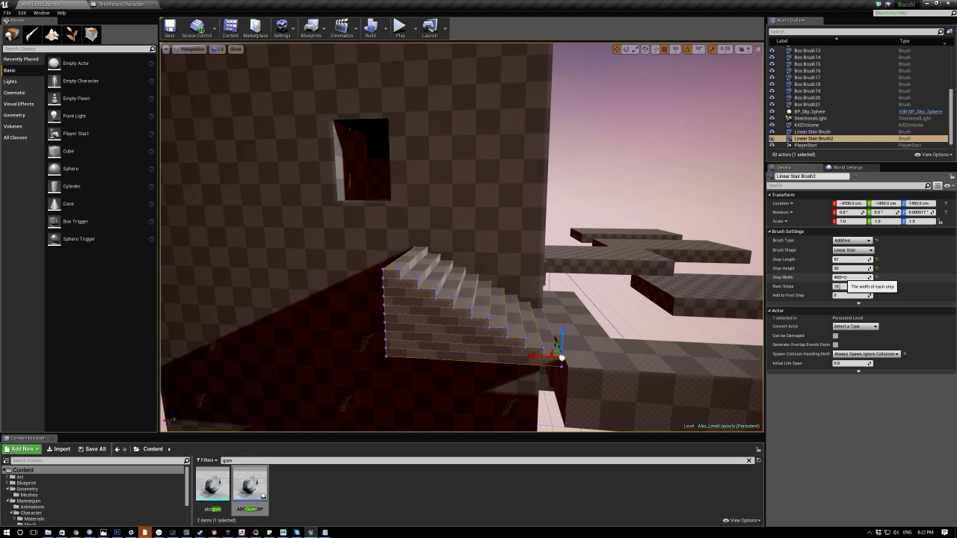
pyautogui.moveTo(838, 268); pyautogui.dragTo(851, 268)
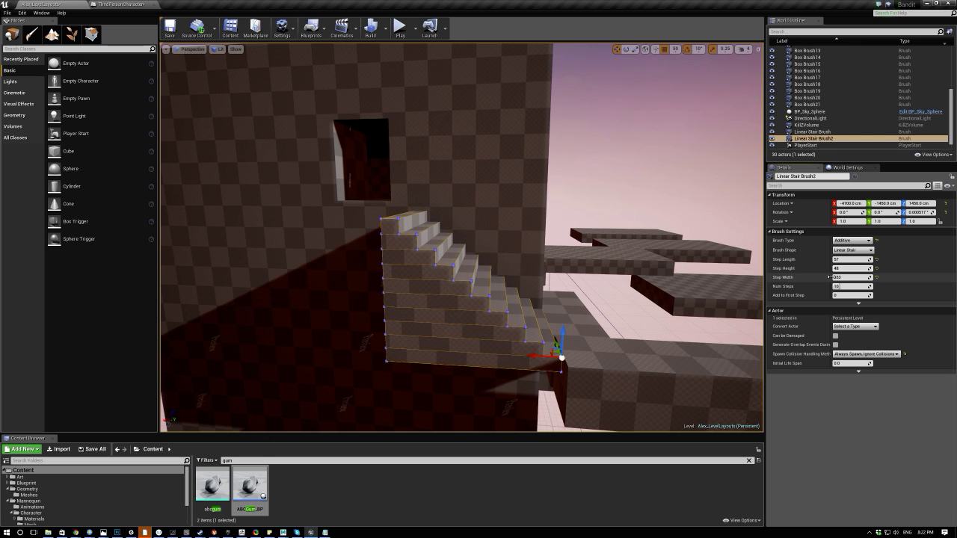
pyautogui.moveTo(845, 268)
pyautogui.mouseDown()
pyautogui.moveTo(853, 268)
pyautogui.moveTo(847, 260)
pyautogui.mouseUp()
# Duplicate the cube block beside the platform and place the copy next to the new stairs at Y -1200 cm, Z 1500 cm.
pyautogui.moveTo(635, 261); pyautogui.dragTo(733, 272, button='right')
pyautogui.moveTo(493, 240); pyautogui.dragTo(524, 247, button='right')
pyautogui.click(567, 323)
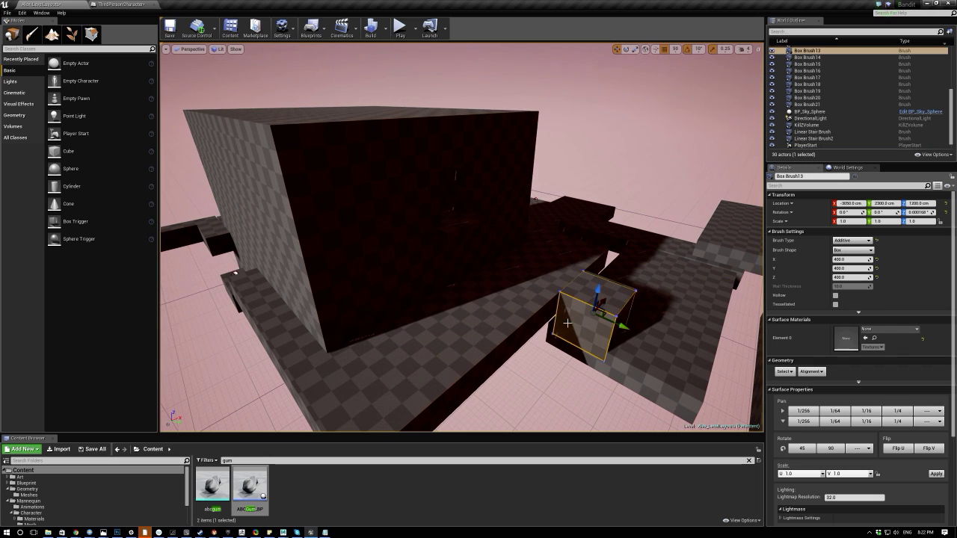
pyautogui.keyDown('alt'); pyautogui.moveTo(623, 327); pyautogui.dragTo(462, 276); pyautogui.keyUp('alt')
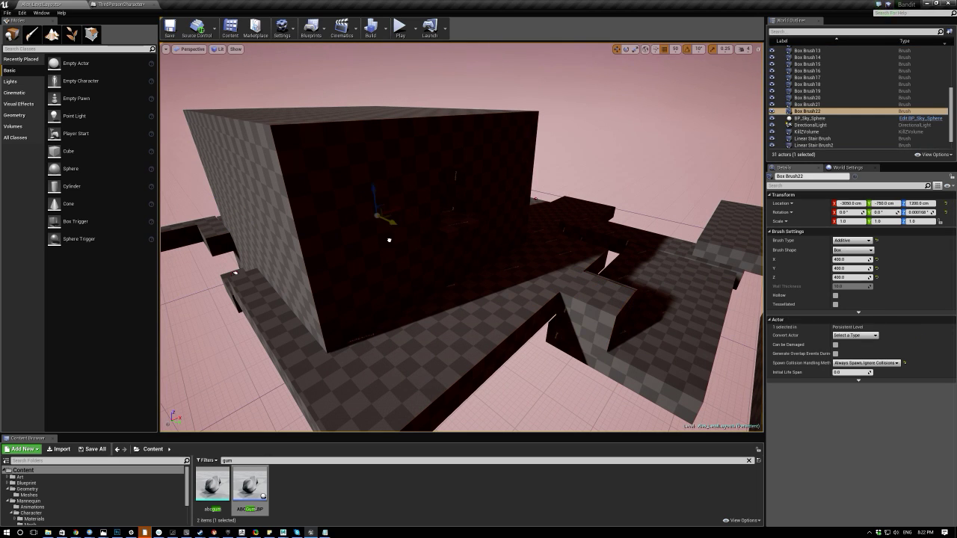
pyautogui.moveTo(235, 273); pyautogui.dragTo(375, 235, button='right')
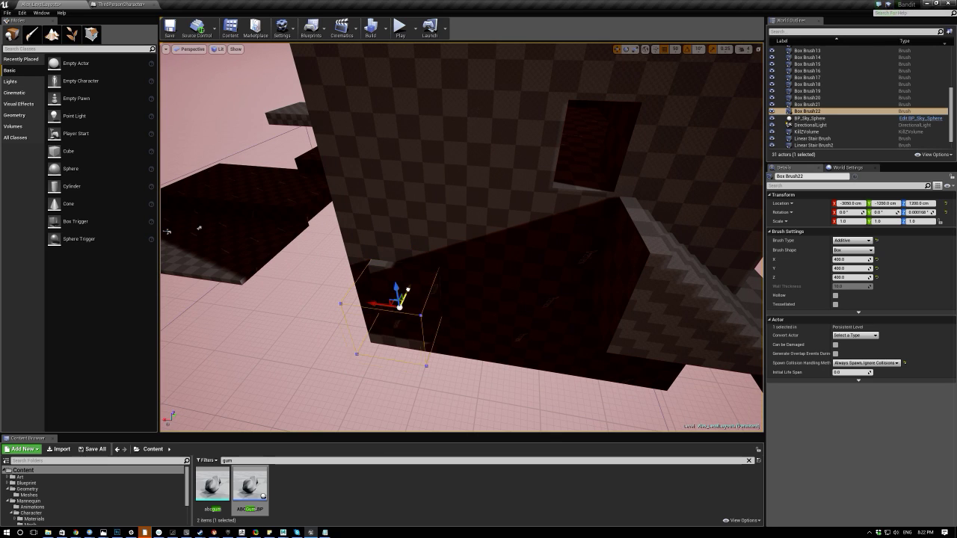
pyautogui.moveTo(403, 294); pyautogui.dragTo(370, 290)
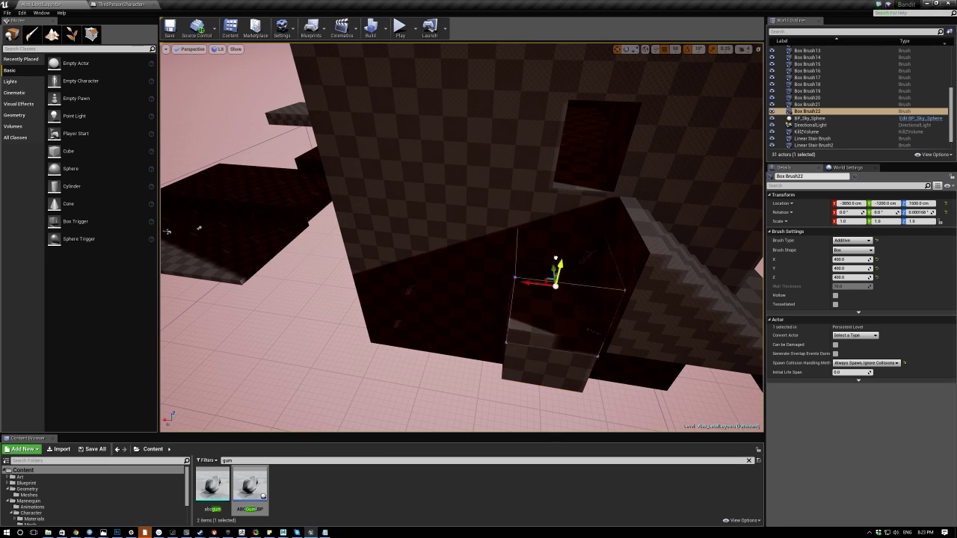
# Raise the cube landing below the doorway to Z 1710 cm and shift it to Y -1250 cm, using a finer grid snap of 5.
pyautogui.moveTo(574, 204); pyautogui.dragTo(576, 220)
pyautogui.moveTo(535, 226); pyautogui.dragTo(421, 269, button='right')
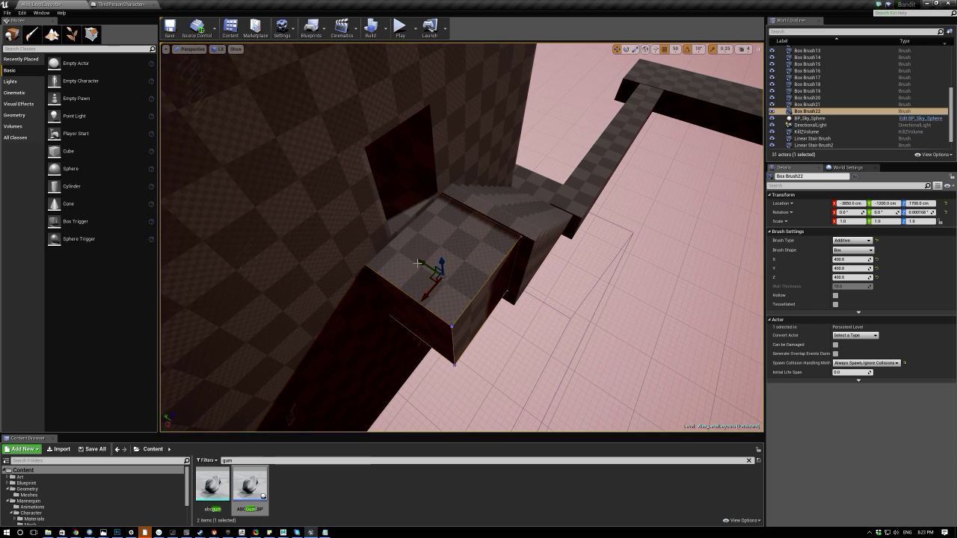
pyautogui.keyDown('alt'); pyautogui.moveTo(424, 276); pyautogui.dragTo(392, 239); pyautogui.keyUp('alt')
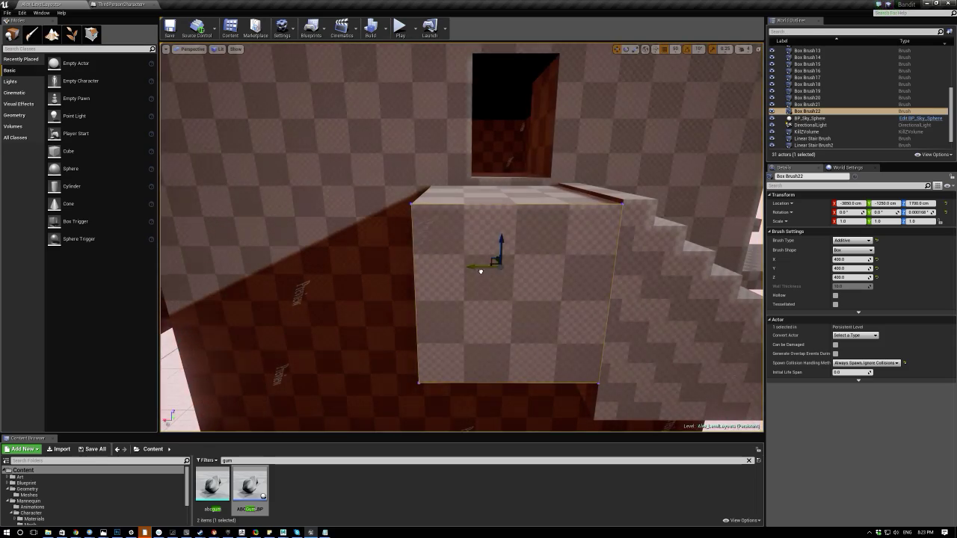
pyautogui.press('[')
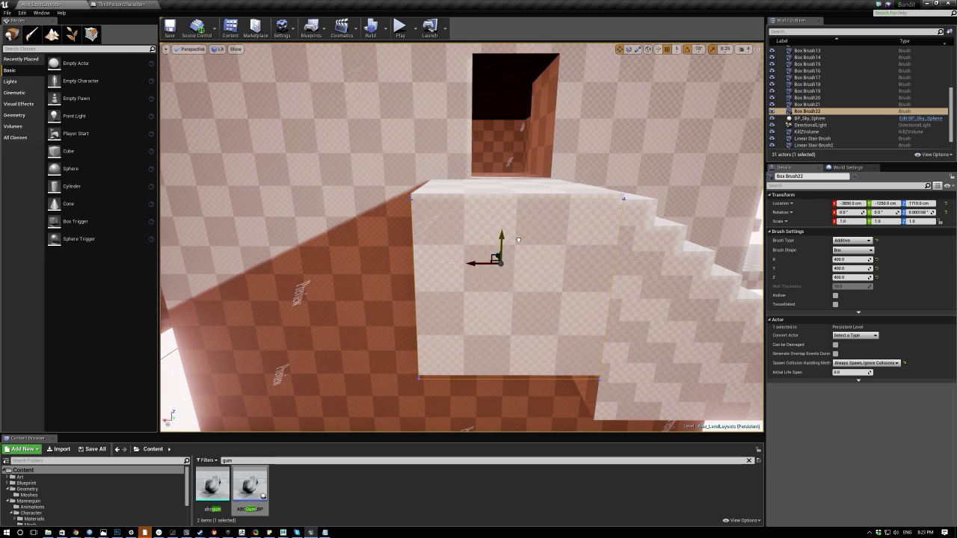
# Shift the subtractive doorway box above the landing along the wall to about X -4040 cm.
pyautogui.click(419, 225)
pyautogui.click(292, 139)
pyautogui.moveTo(291, 139)
pyautogui.keyDown('alt'); pyautogui.mouseDown()
pyautogui.moveTo(232, 168)
pyautogui.moveTo(164, 153)
pyautogui.moveTo(277, 157)
pyautogui.moveTo(127, 157)
pyautogui.mouseUp(); pyautogui.keyUp('alt')
pyautogui.moveTo(461, 237); pyautogui.dragTo(359, 225, button='right')
pyautogui.moveTo(304, 186)
pyautogui.keyDown('alt'); pyautogui.mouseDown()
pyautogui.moveTo(672, 276)
pyautogui.moveTo(717, 314)
pyautogui.mouseUp(); pyautogui.keyUp('alt')
pyautogui.moveTo(423, 254)
pyautogui.keyDown('alt'); pyautogui.mouseDown()
pyautogui.moveTo(661, 268)
pyautogui.moveTo(434, 261)
pyautogui.moveTo(359, 284)
pyautogui.mouseUp(); pyautogui.keyUp('alt')
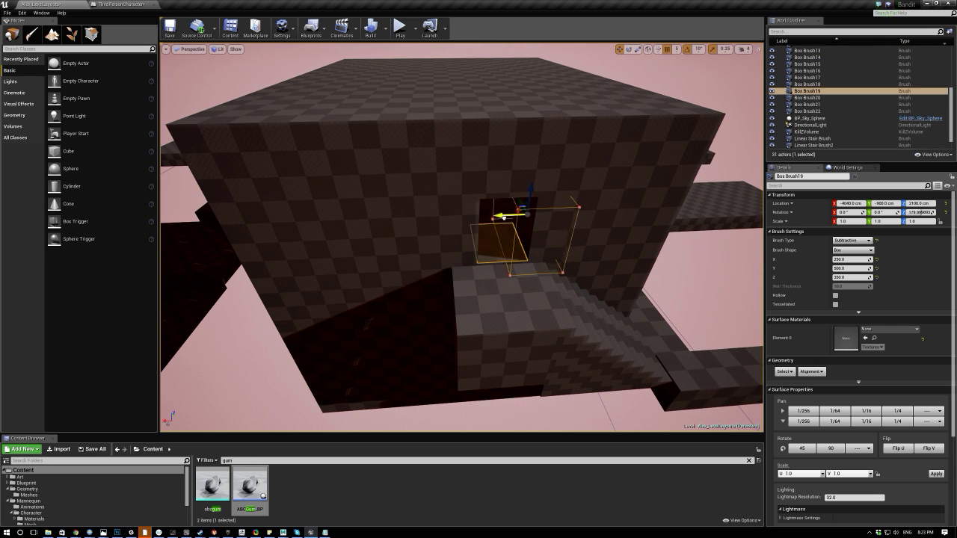
pyautogui.moveTo(457, 219); pyautogui.dragTo(460, 218)
# Select the directional light near the player start and rotate it 100 degrees about the vertical axis.
pyautogui.click(427, 331)
pyautogui.press('w')
pyautogui.moveTo(427, 331)
pyautogui.mouseDown(button='right')
pyautogui.moveTo(456, 272)
pyautogui.moveTo(478, 291)
pyautogui.moveTo(568, 281)
pyautogui.moveTo(508, 306)
pyautogui.moveTo(456, 292)
pyautogui.mouseUp(button='right')
pyautogui.press('s')
pyautogui.moveTo(407, 265)
pyautogui.mouseDown(button='right')
pyautogui.moveTo(441, 247)
pyautogui.moveTo(486, 270)
pyautogui.mouseUp(button='right')
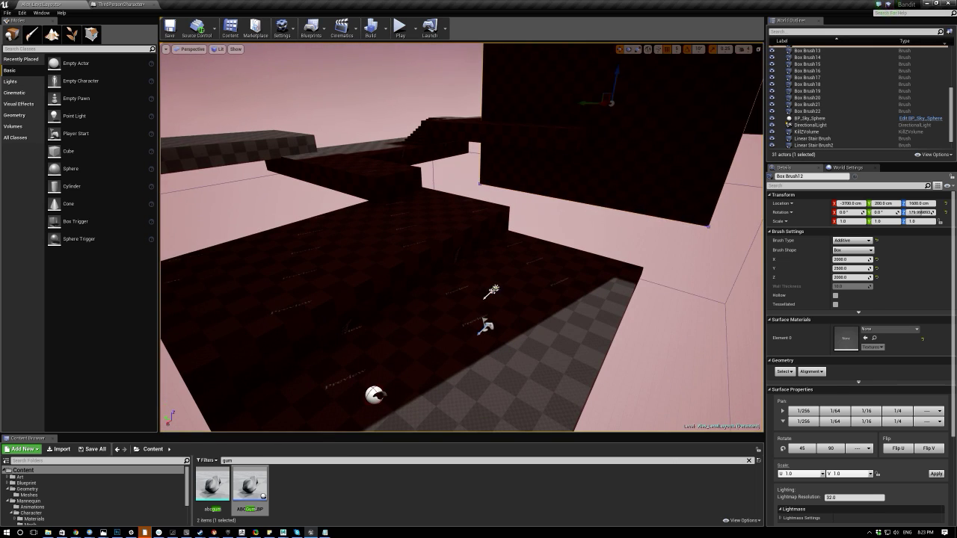
pyautogui.click(491, 291)
pyautogui.moveTo(435, 237); pyautogui.dragTo(431, 246, button='right')
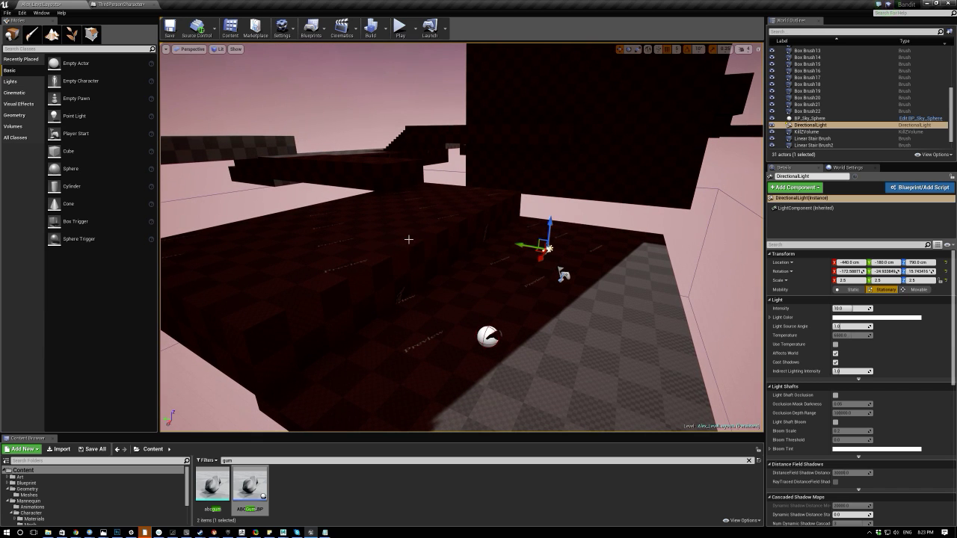
pyautogui.moveTo(400, 205); pyautogui.dragTo(543, 312, button='right')
pyautogui.moveTo(441, 339); pyautogui.dragTo(441, 339, button='right')
pyautogui.moveTo(418, 198)
pyautogui.mouseDown(button='right')
pyautogui.moveTo(434, 206)
pyautogui.moveTo(423, 185)
pyautogui.mouseUp(button='right')
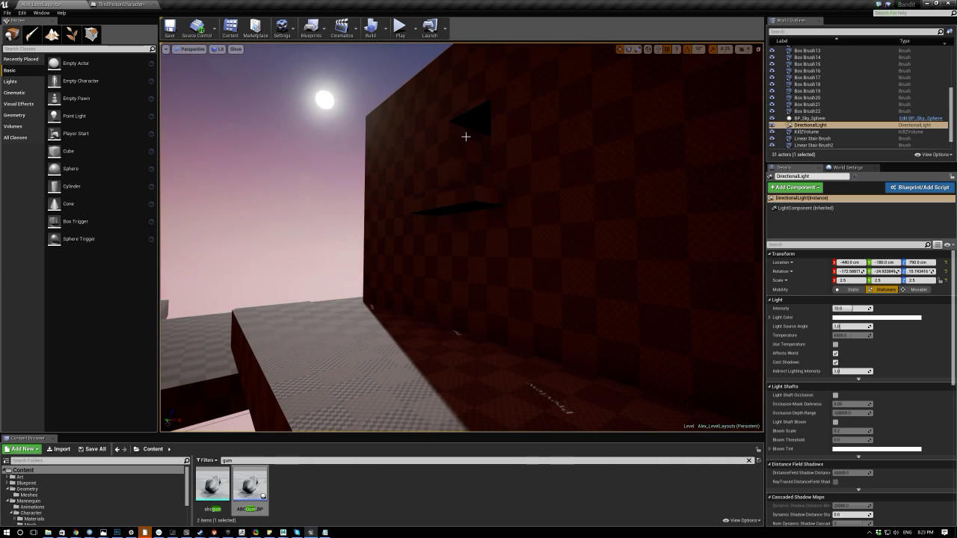
pyautogui.moveTo(377, 166); pyautogui.dragTo(410, 263, button='right')
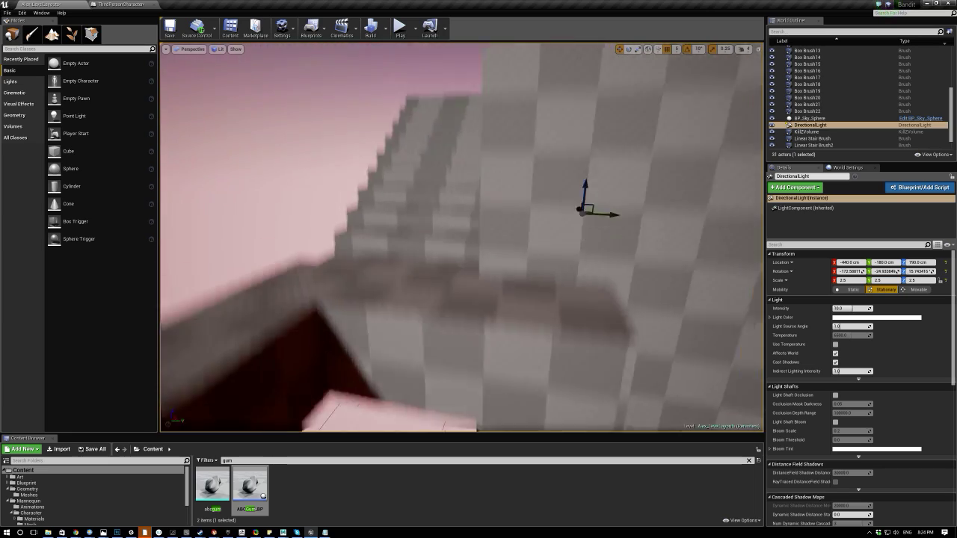
pyautogui.moveTo(410, 263); pyautogui.dragTo(348, 240, button='right')
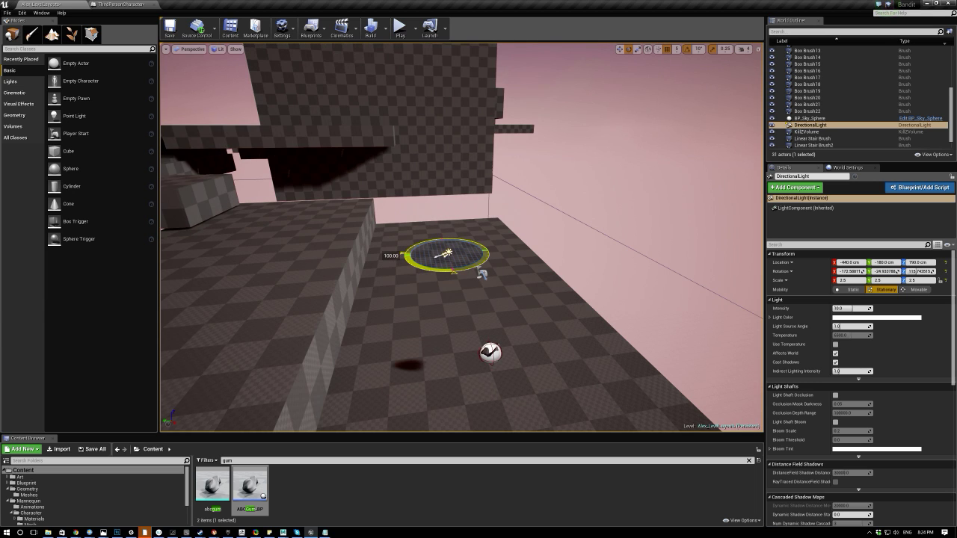
# Tilt and turn the directional light to a rotation of about -44 degrees in Y and 161 degrees in Z.
pyautogui.moveTo(393, 222); pyautogui.dragTo(329, 224, button='right')
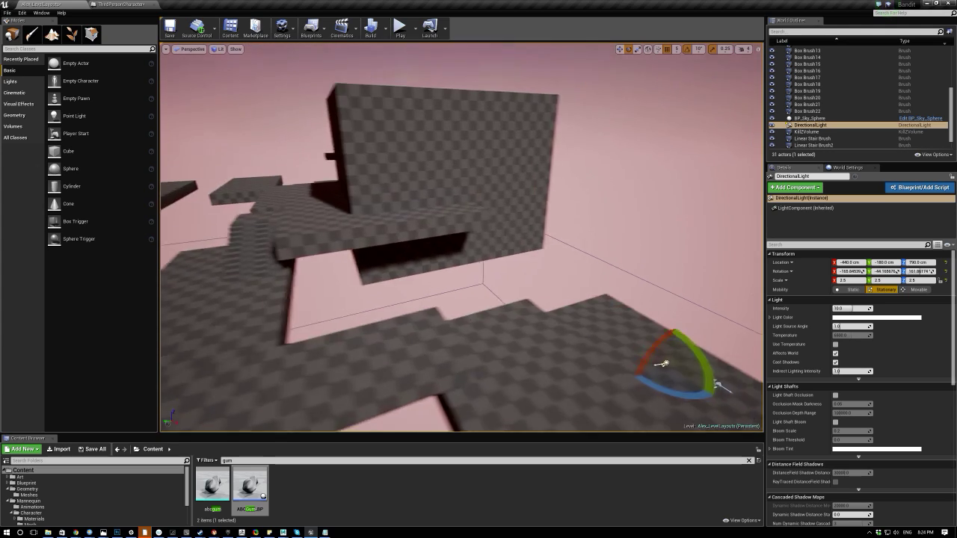
pyautogui.moveTo(549, 280); pyautogui.dragTo(657, 293, button='right')
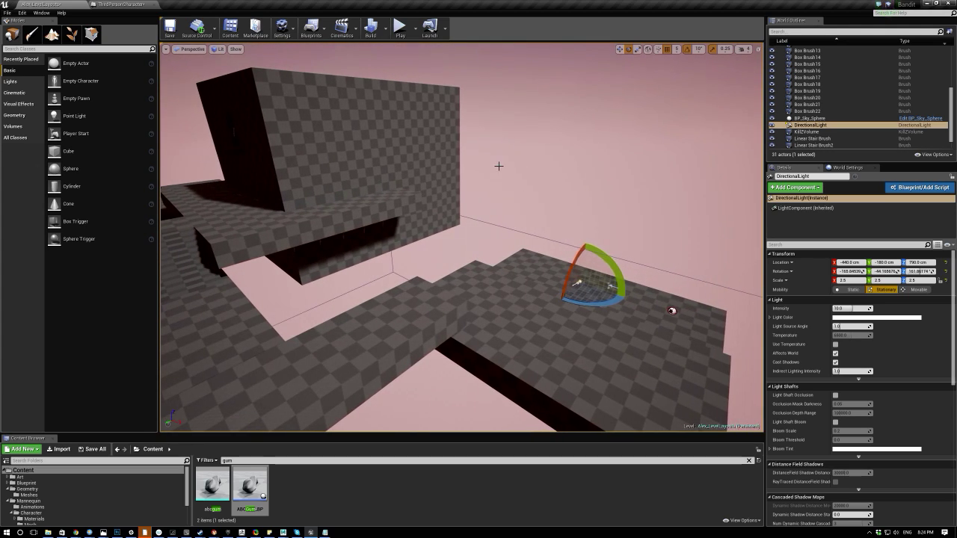
pyautogui.moveTo(408, 111); pyautogui.dragTo(420, 198, button='right')
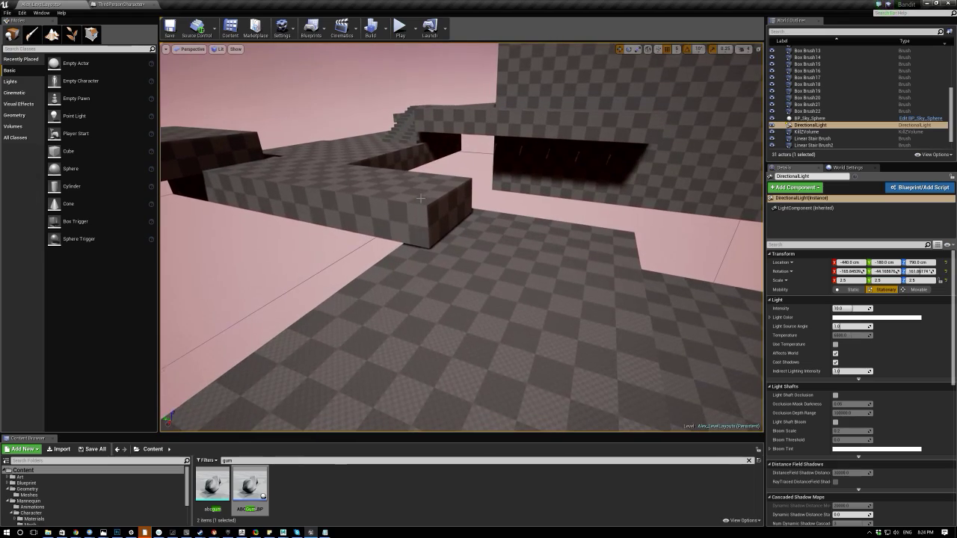
# Playtest the level, jumping the character from the starting platform up to the higher platforms and towards the tall block.
pyautogui.click(399, 30)
pyautogui.press('w')
pyautogui.press('space')
pyautogui.press('d')
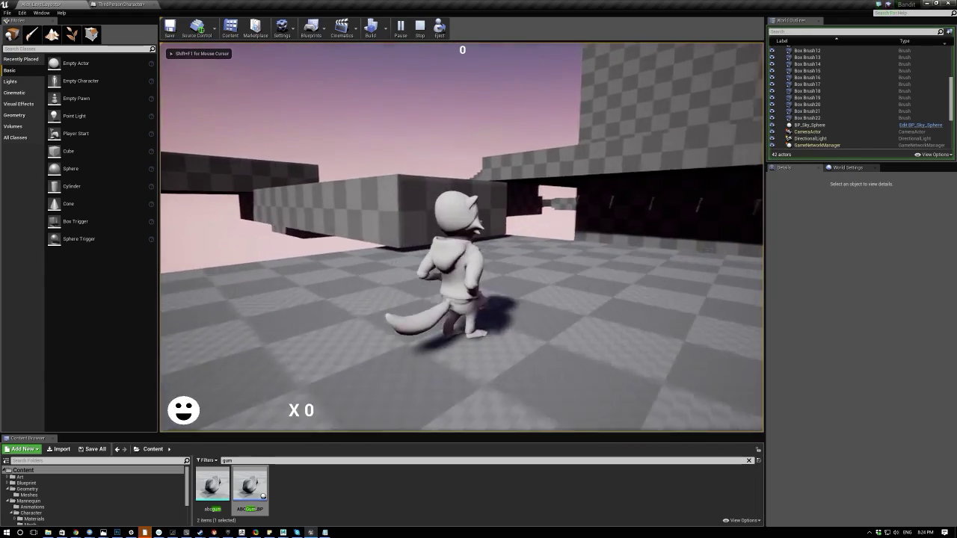
pyautogui.press('w')
pyautogui.press('space')
pyautogui.press('w')
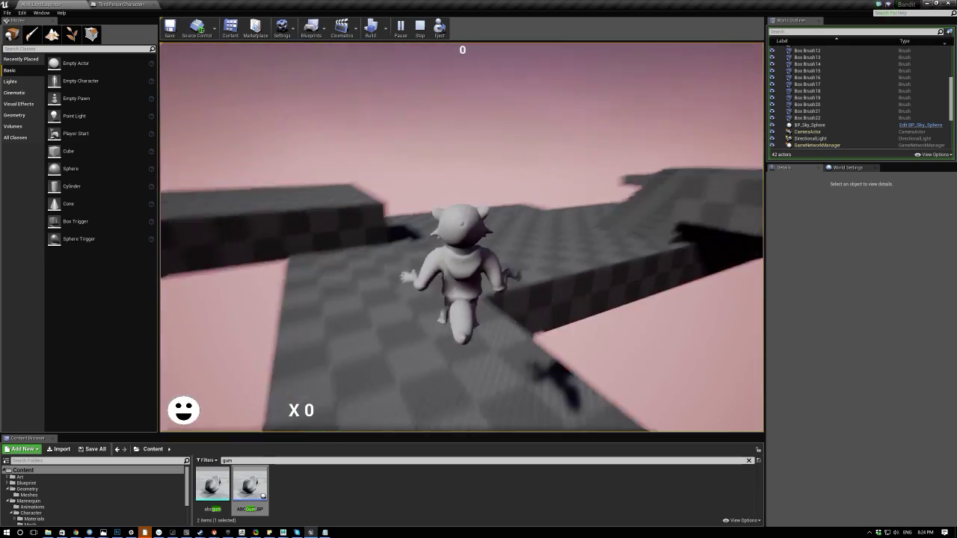
pyautogui.press('w')
pyautogui.press('w')
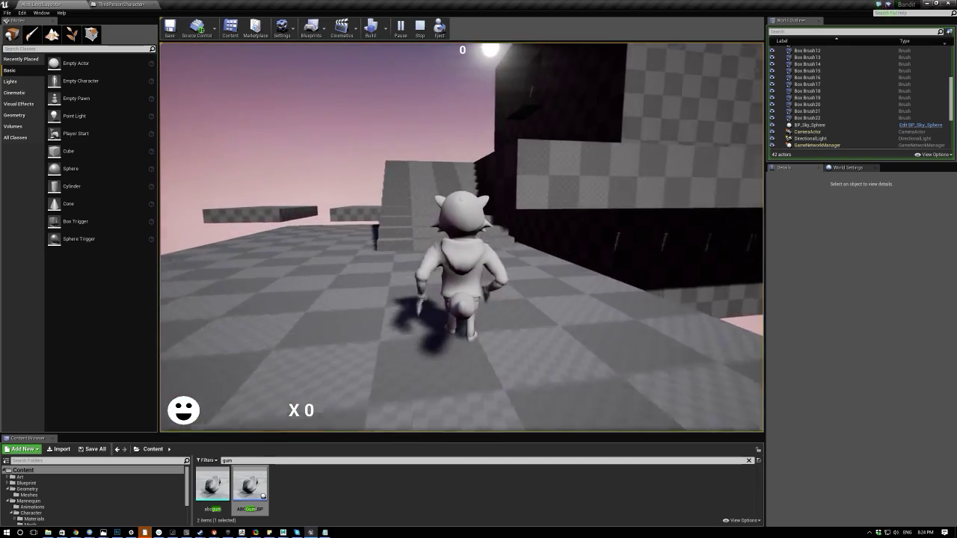
pyautogui.press('w')
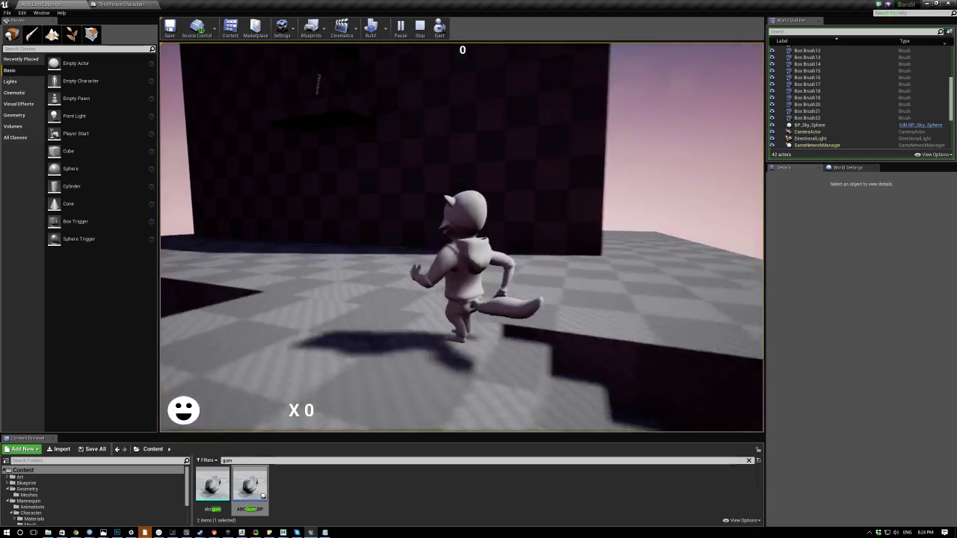
# Playtest the route beside the tall block, running and jumping the character across the shaded platform towards the far platforms.
pyautogui.press('d')
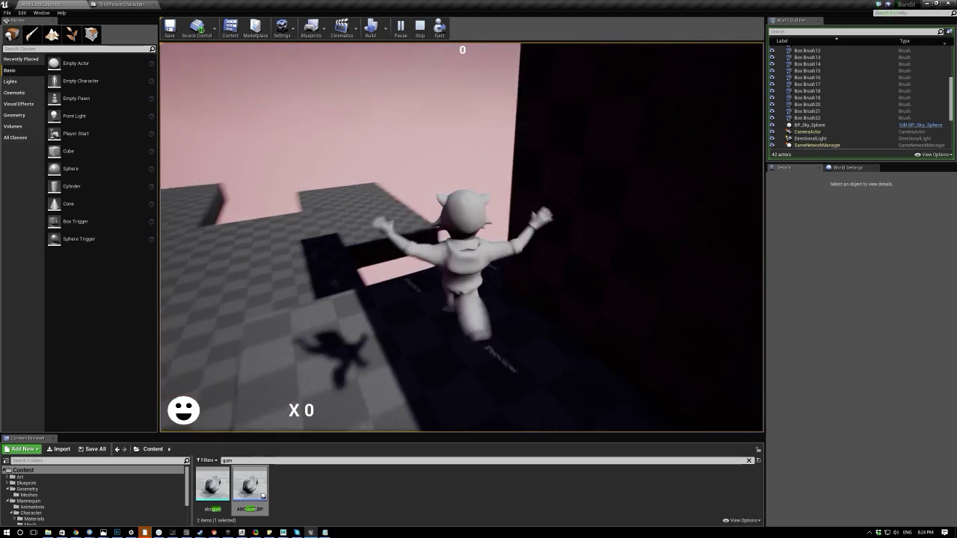
pyautogui.press('d')
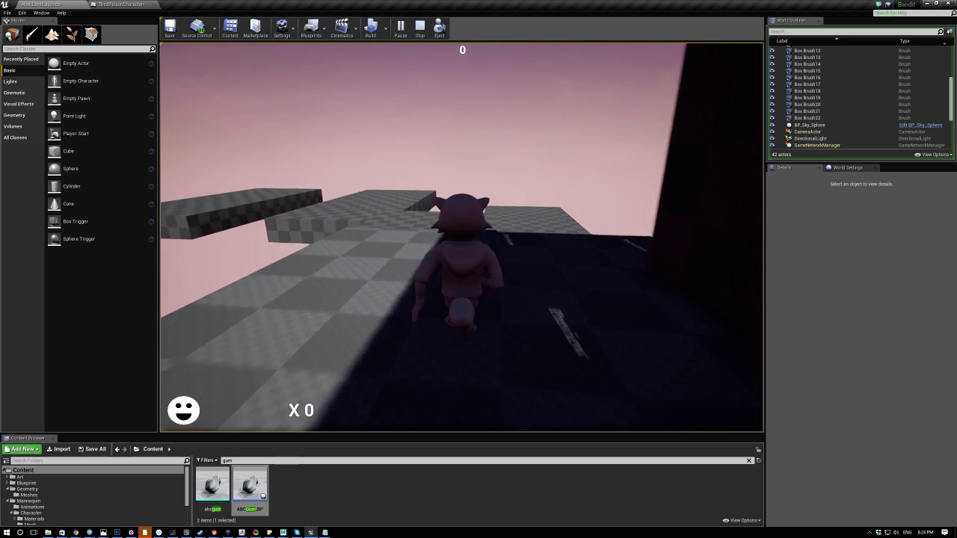
pyautogui.press('w')
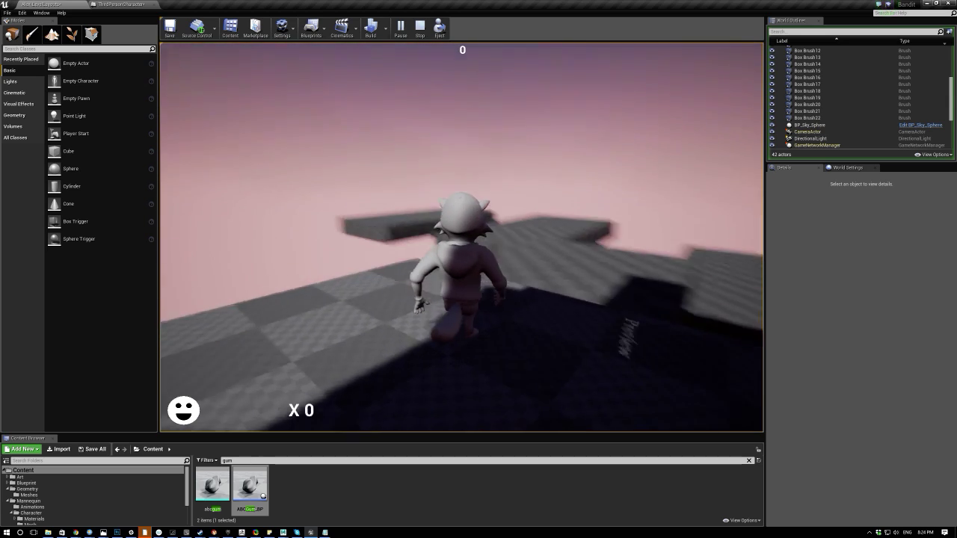
pyautogui.press('s')
pyautogui.press('w')
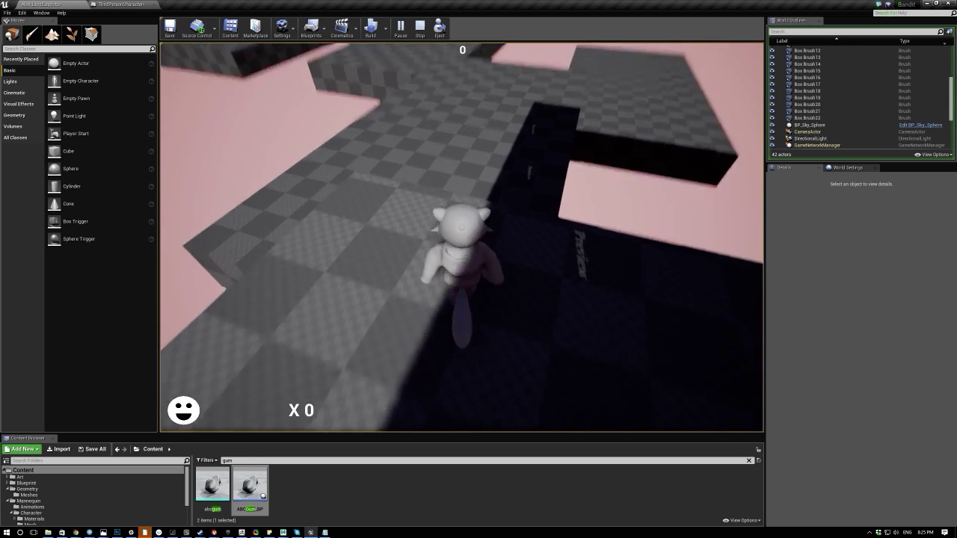
# Move the character back and forth at the raised platform's edge to check the step down to the lower platforms.
pyautogui.press('s')
pyautogui.press('w')
pyautogui.press('s')
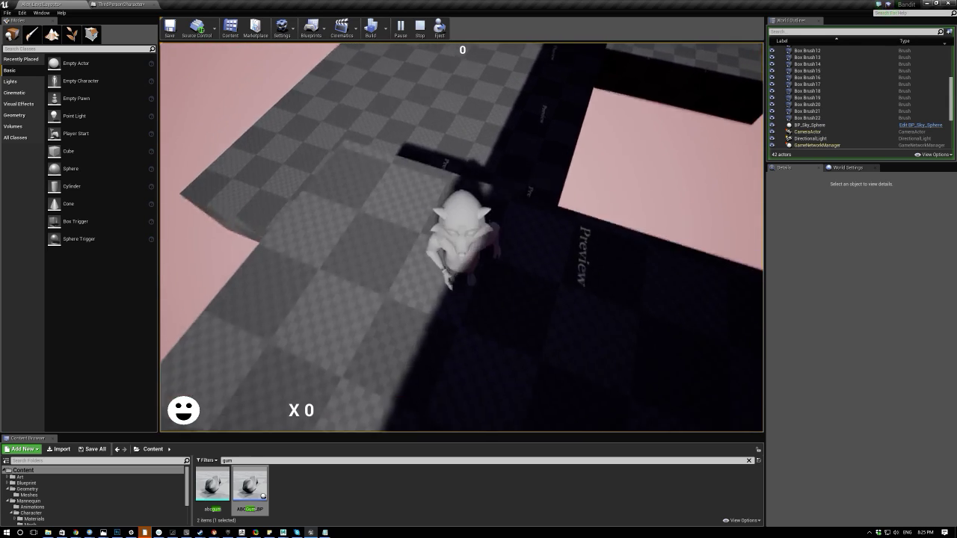
pyautogui.press('w')
pyautogui.press('s')
pyautogui.press('a')
pyautogui.press('w')
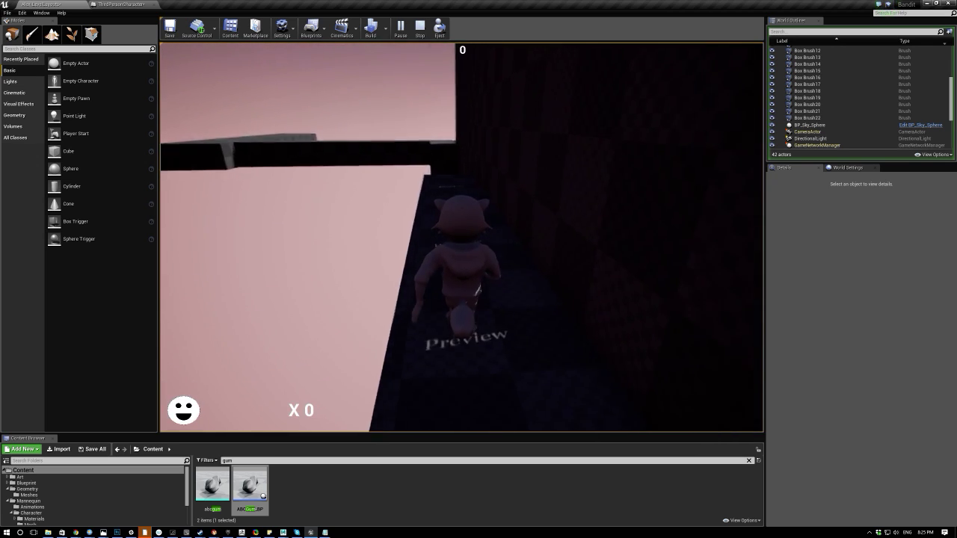
# Walk and jump the character along the narrow ledge against the tall block's dark wall, testing it in both directions.
pyautogui.press('s')
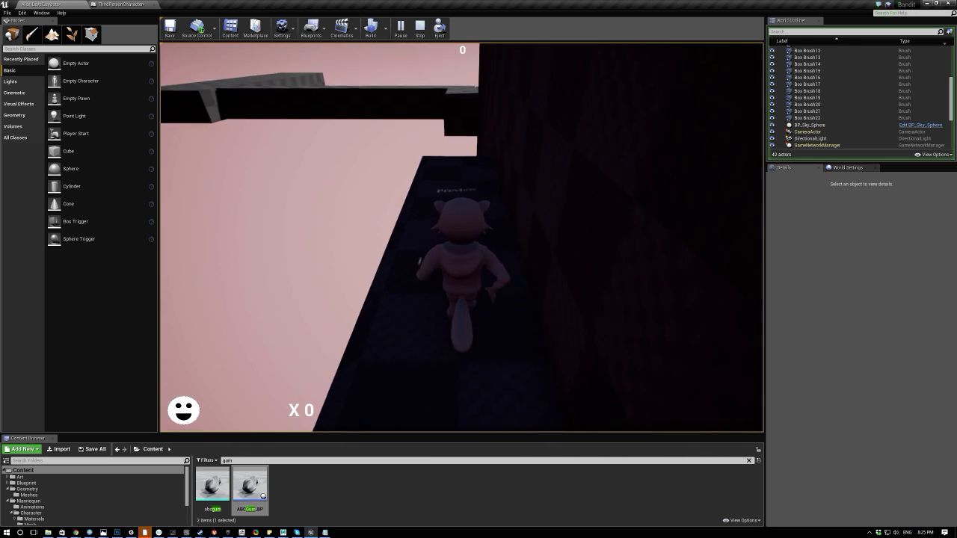
pyautogui.press('w')
pyautogui.press('d')
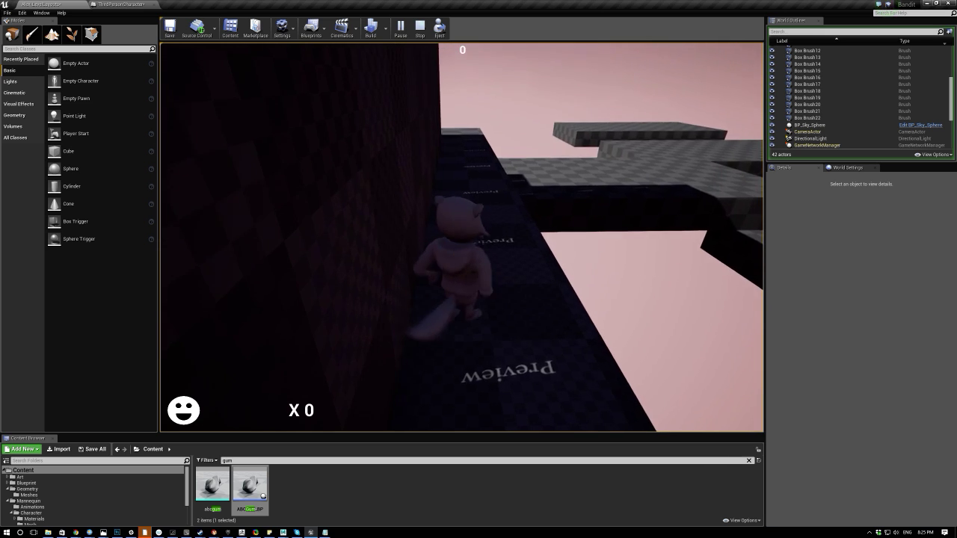
pyautogui.press('w')
pyautogui.press('space')
pyautogui.press('w')
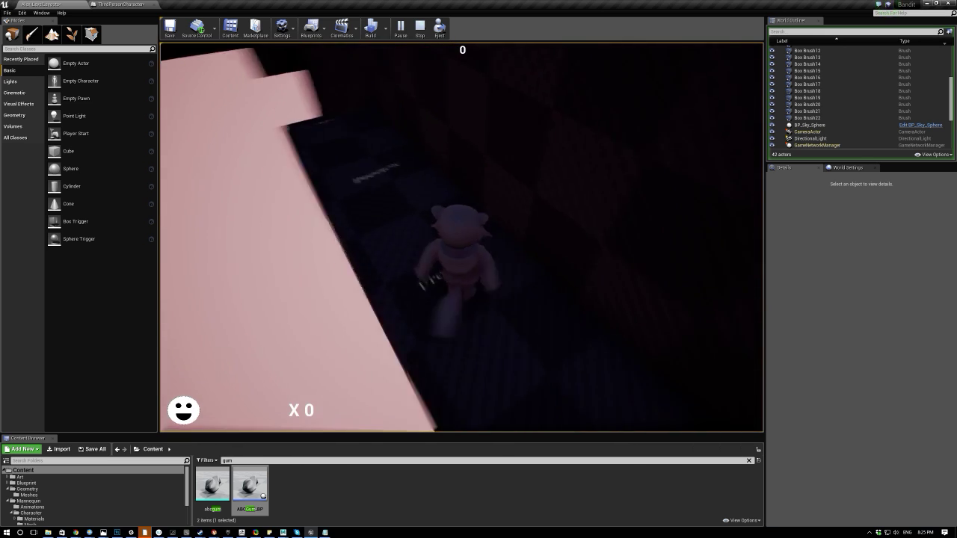
pyautogui.press('w')
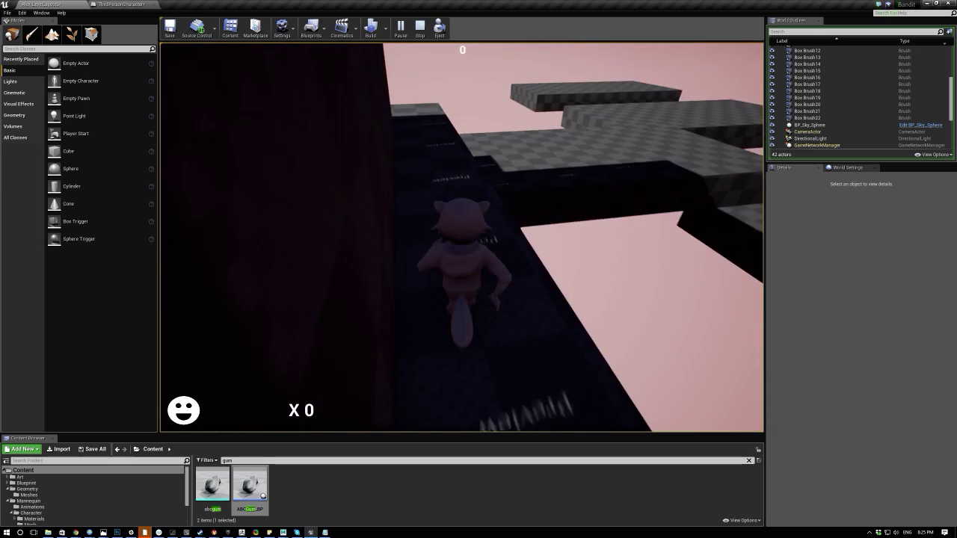
pyautogui.press('w')
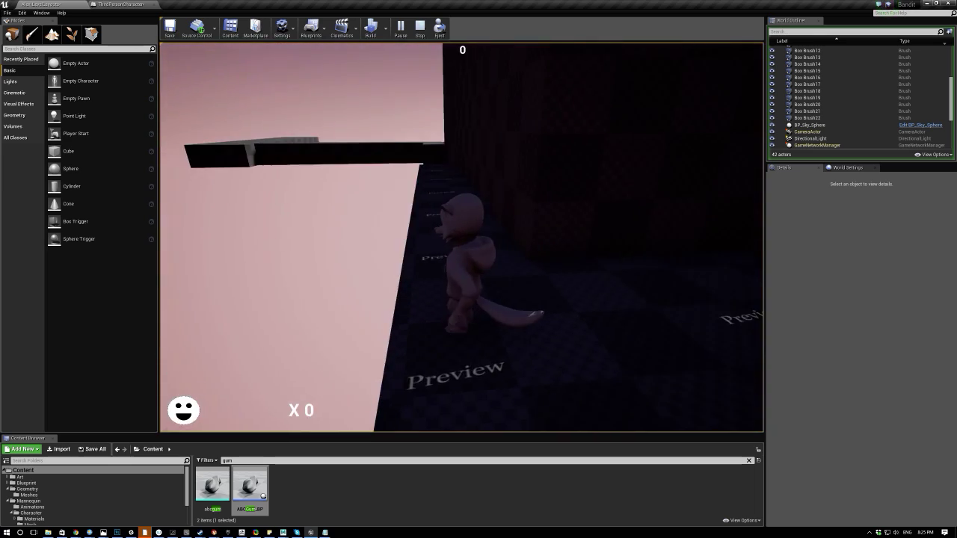
# Run the character between the wide shaded platform and the wall ledge to examine the path around the tall block.
pyautogui.press('w')
pyautogui.press('w')
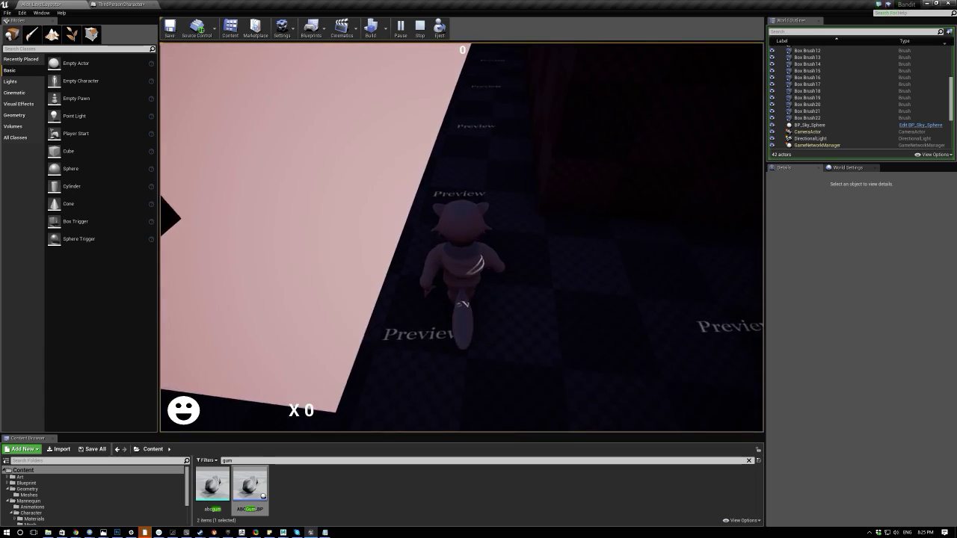
pyautogui.press('w')
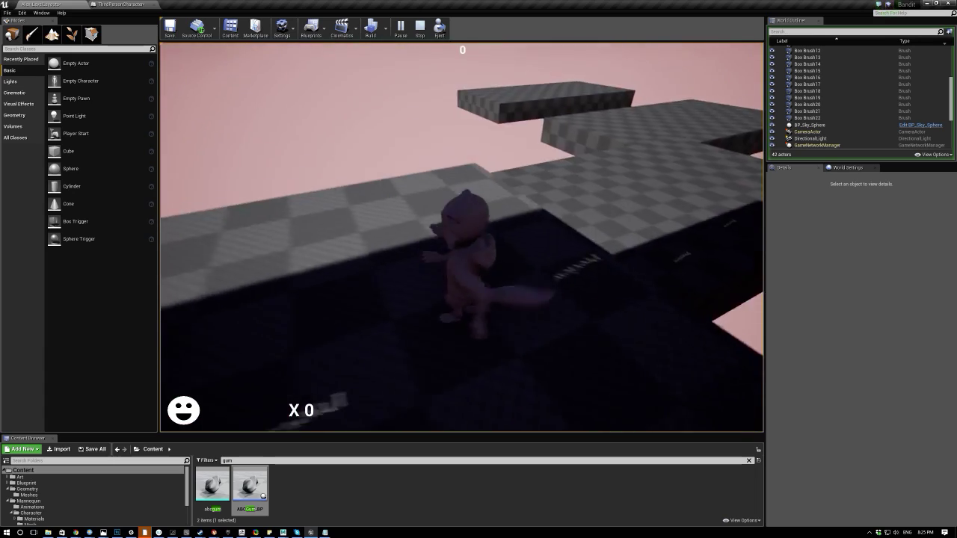
pyautogui.press('w')
pyautogui.press('w')
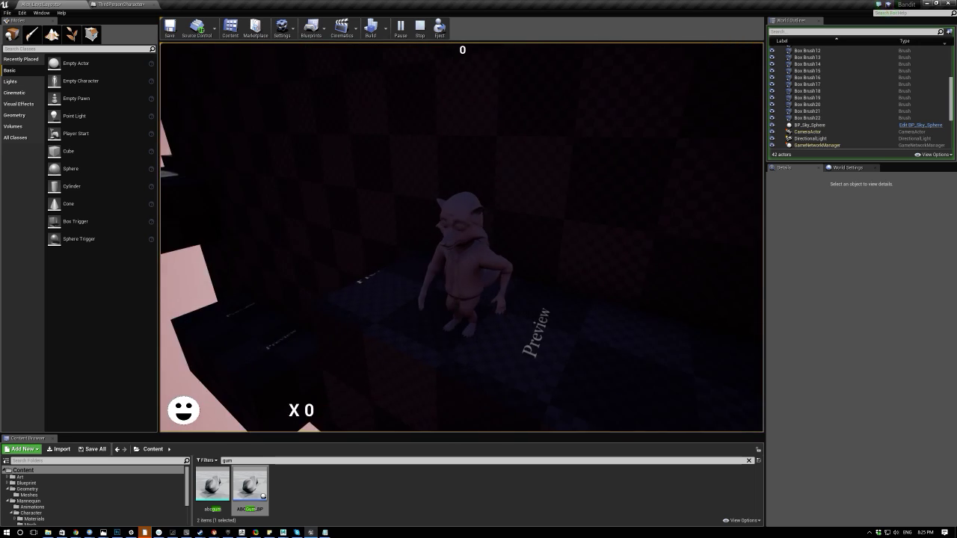
pyautogui.press('w')
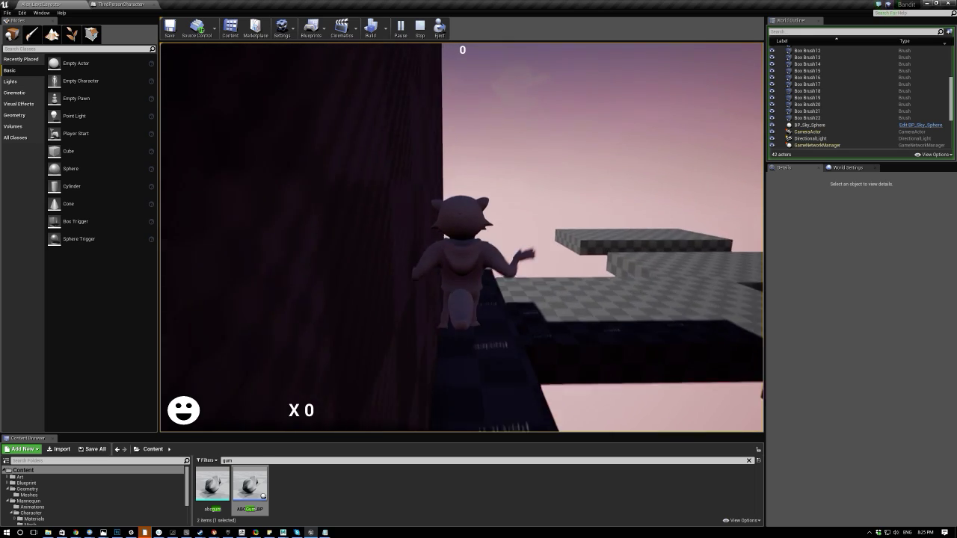
pyautogui.press('w')
pyautogui.press('w')
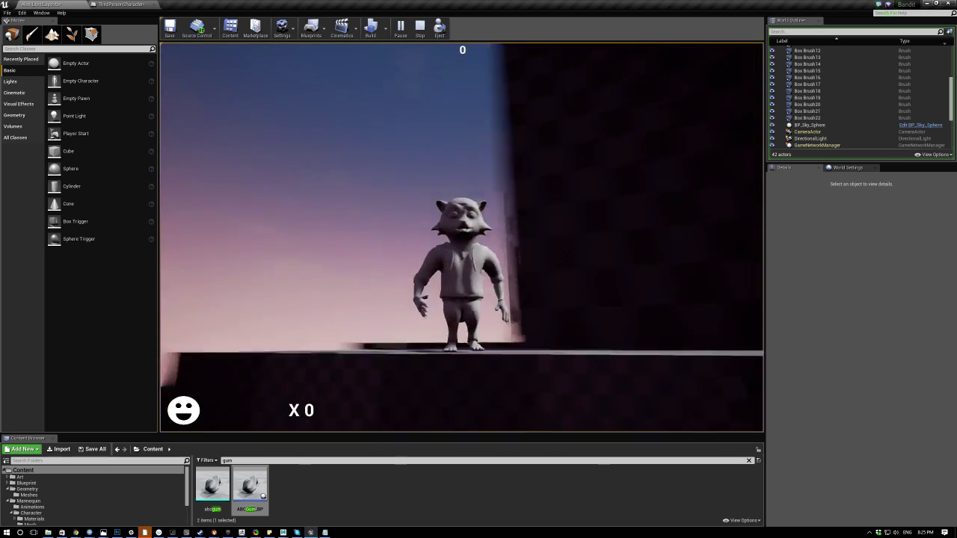
# Test jumps on the partly shaded platform beside the tall block and end the play session.
pyautogui.press('w')
pyautogui.press('w')
pyautogui.press('space')
pyautogui.press('w')
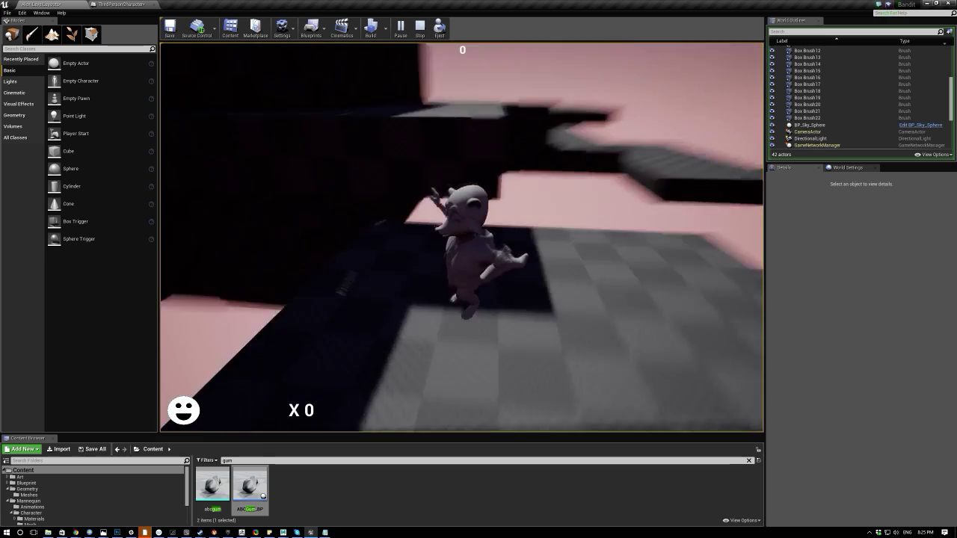
pyautogui.press('space')
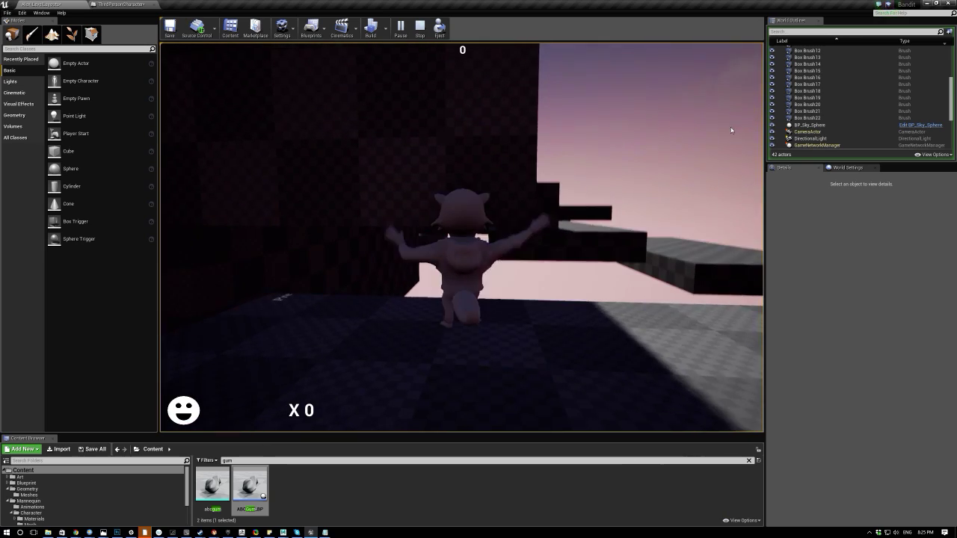
pyautogui.press('Escape')
# Restart the playtest and jump the character from the starting platform past the stairs up to the higher platforms.
pyautogui.click(389, 33)
pyautogui.press('w')
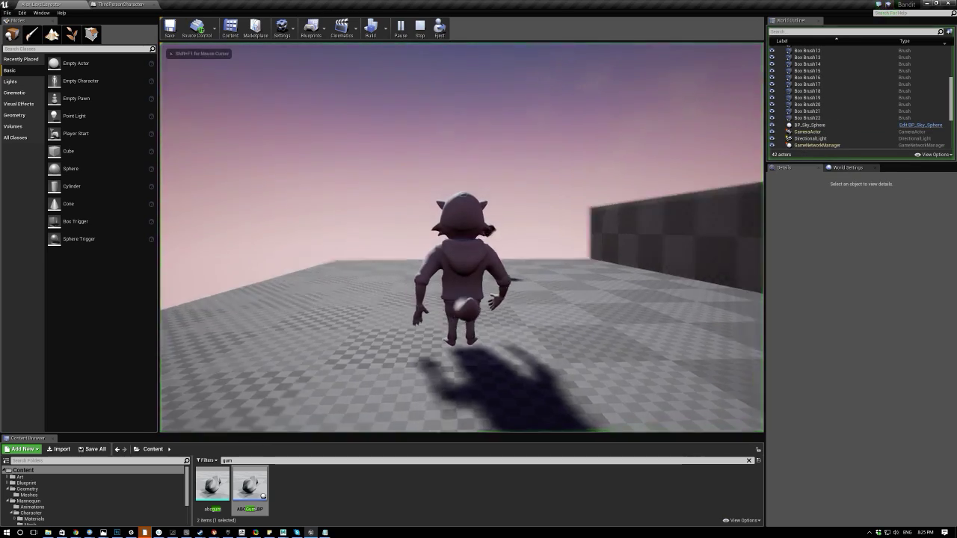
pyautogui.press('w')
pyautogui.press('space')
pyautogui.press('w')
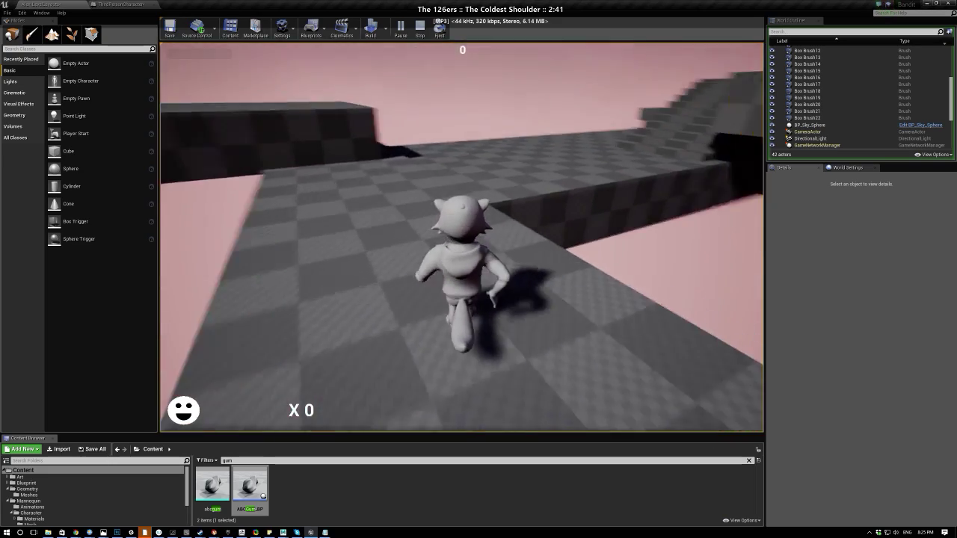
pyautogui.press('space')
pyautogui.press('w')
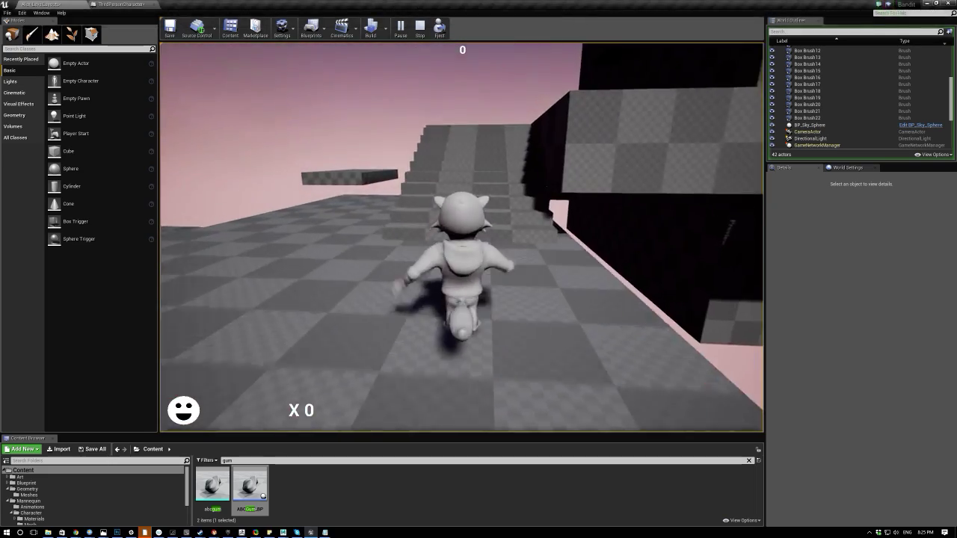
pyautogui.press('space')
pyautogui.press('w')
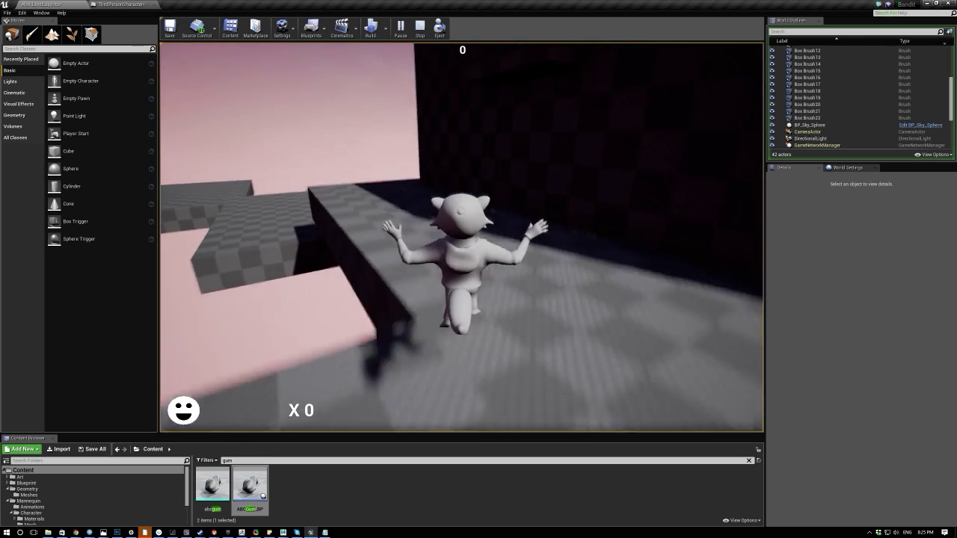
# Follow the ledges along the tall block's wall with the character to reach the platform at the dark staircase.
pyautogui.press('w')
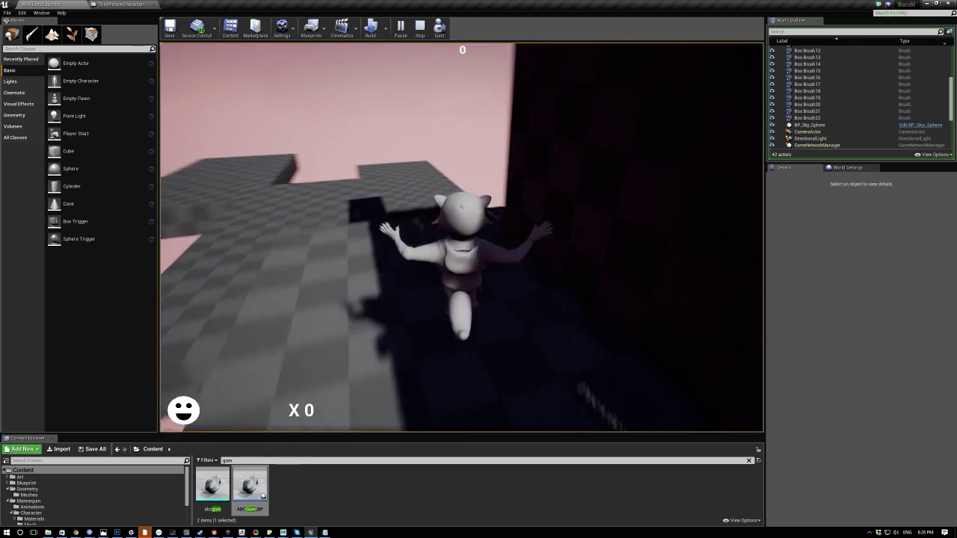
pyautogui.press('w')
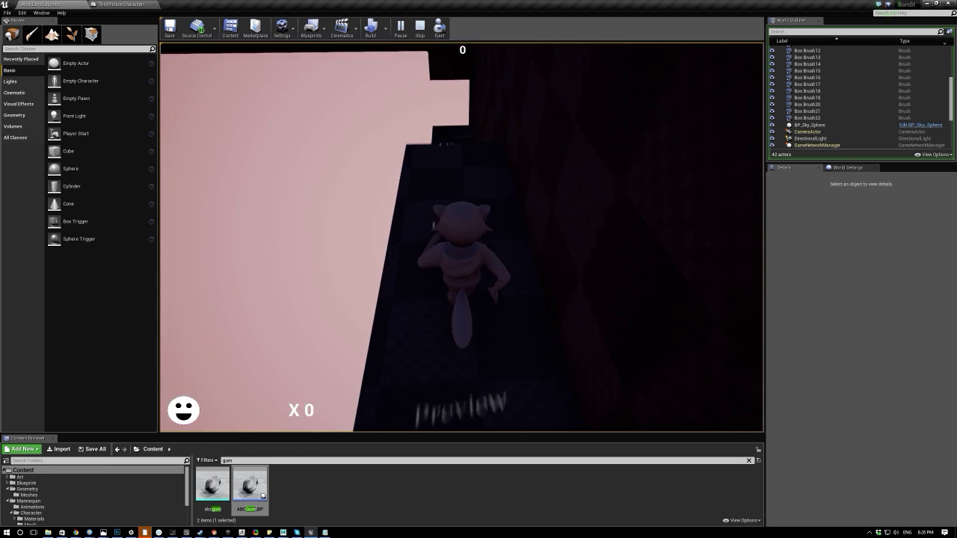
pyautogui.press('w')
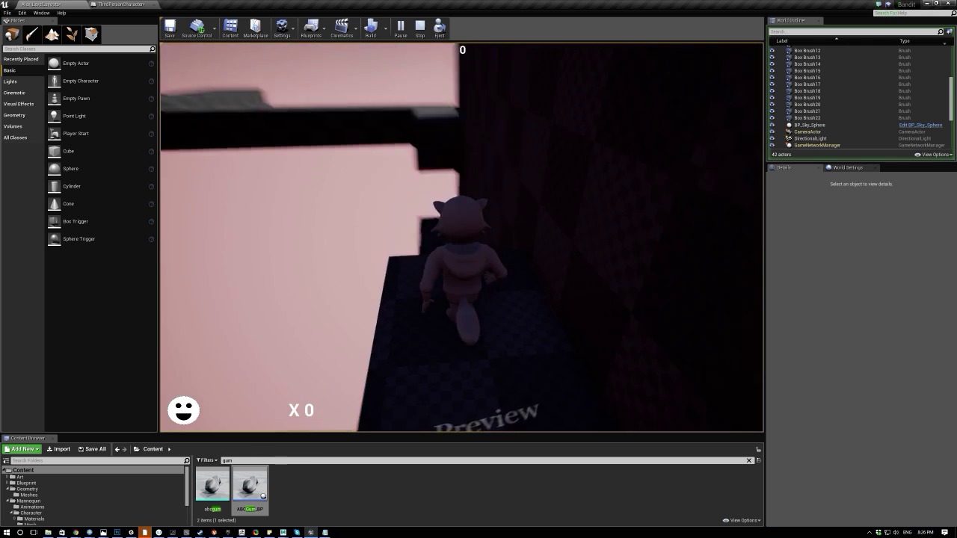
pyautogui.press('w')
pyautogui.press('space')
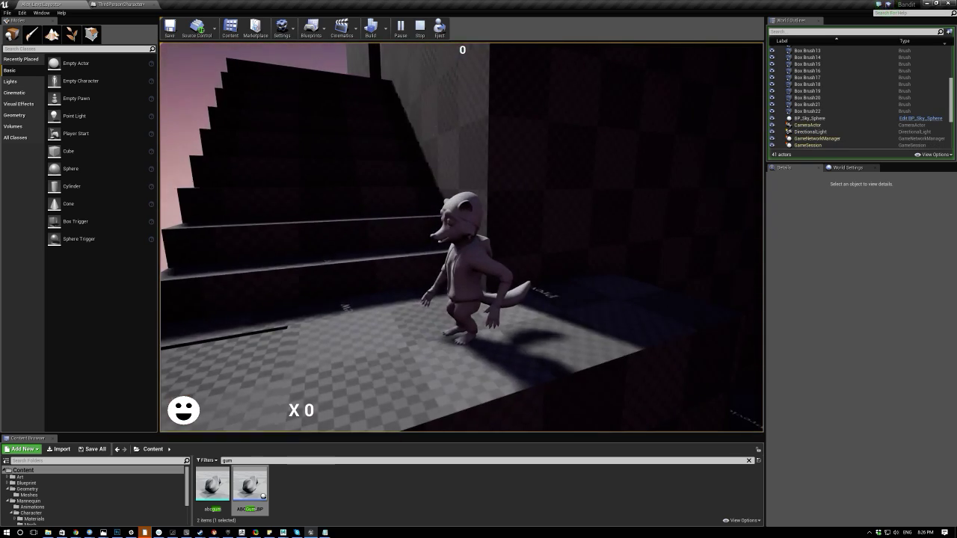
# Test the narrow walkway leading away from the dark staircase by running and jumping the character along it and back.
pyautogui.press('w')
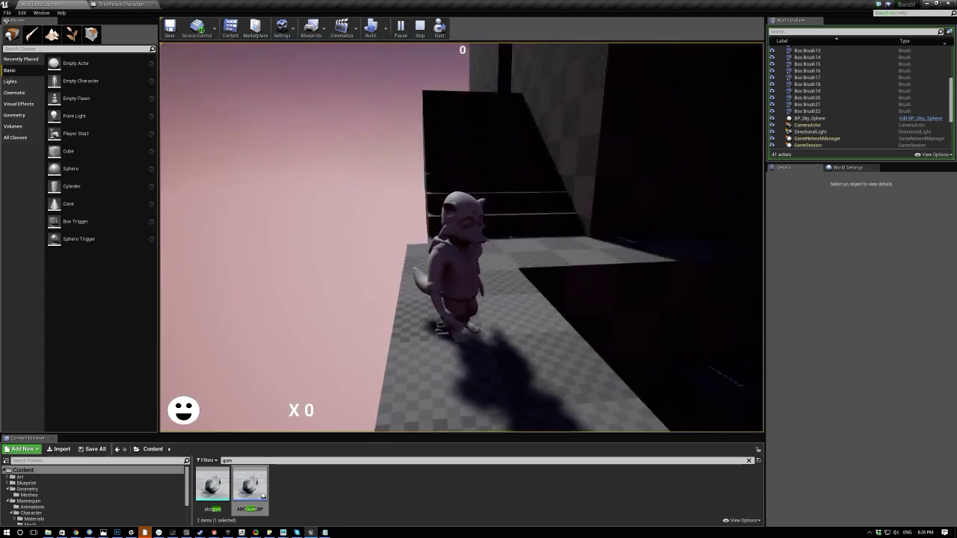
pyautogui.press('w')
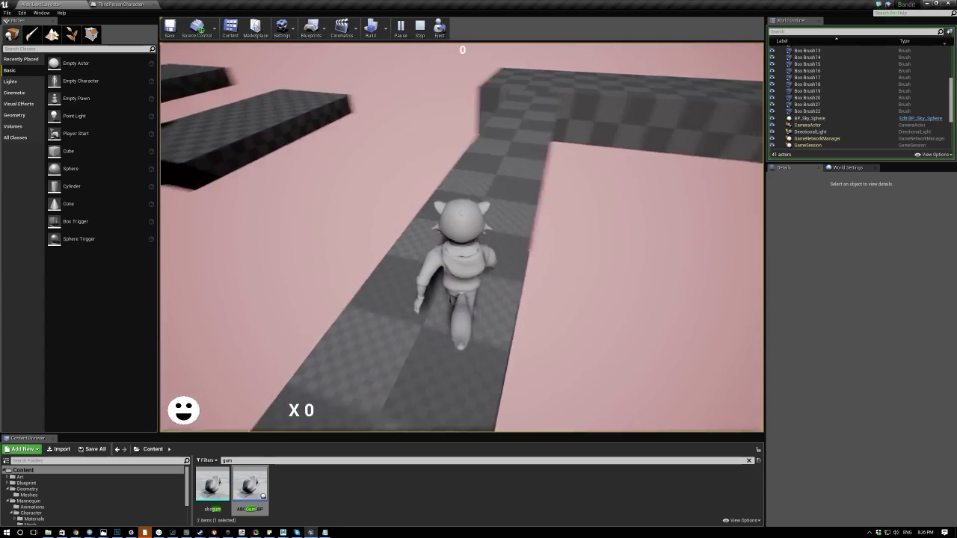
pyautogui.press('w')
pyautogui.press('w')
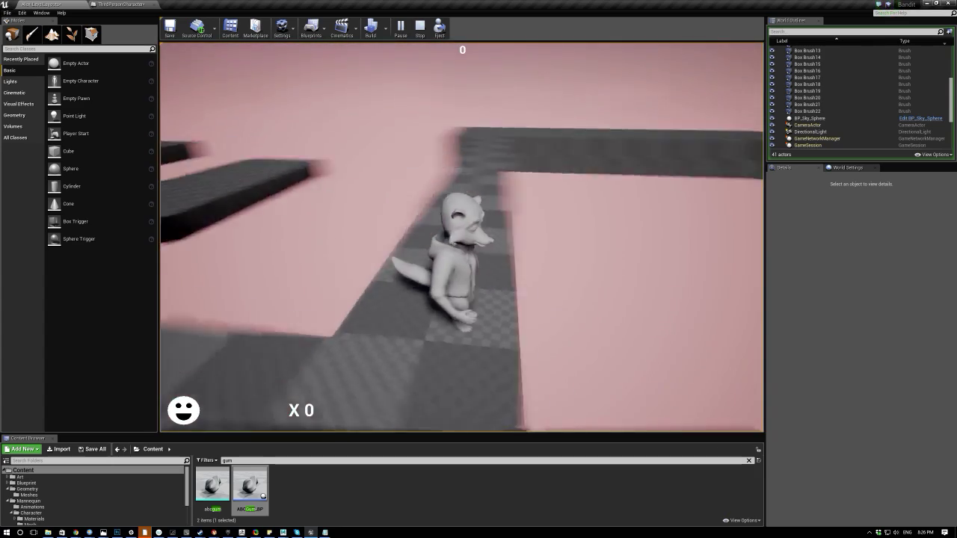
pyautogui.press('w')
pyautogui.press('space')
pyautogui.press('a')
pyautogui.press('w')
pyautogui.press('d')
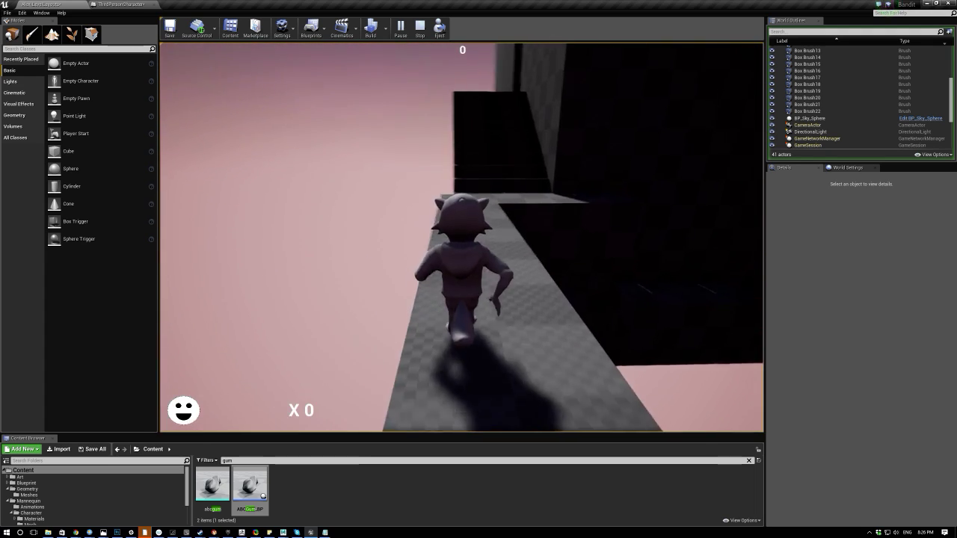
# Run and jump the character up the dark staircase towards the doorway in the tall block.
pyautogui.press('w')
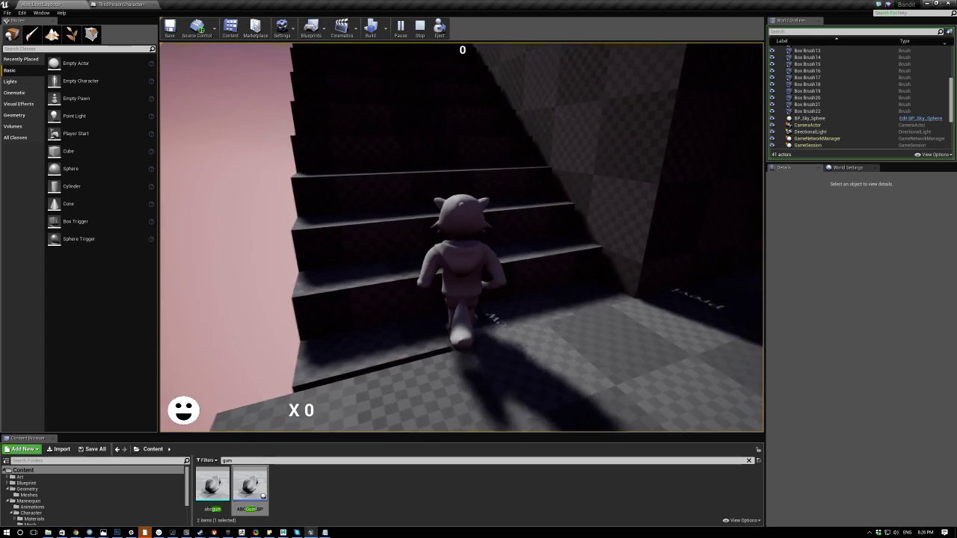
pyautogui.press('space')
pyautogui.press('w')
pyautogui.press('space')
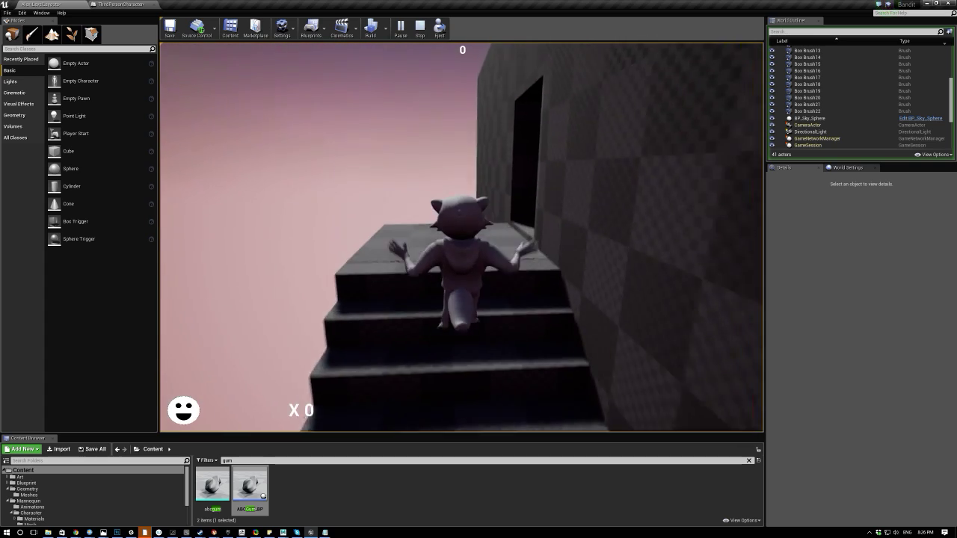
# Run the character over the narrow walkway again and return to the foot of the staircase.
pyautogui.press('w')
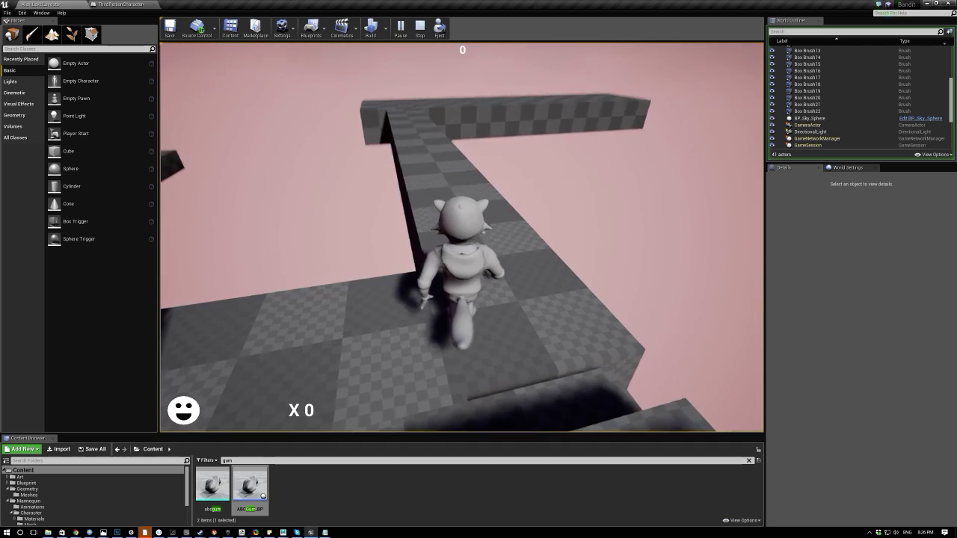
pyautogui.press('w')
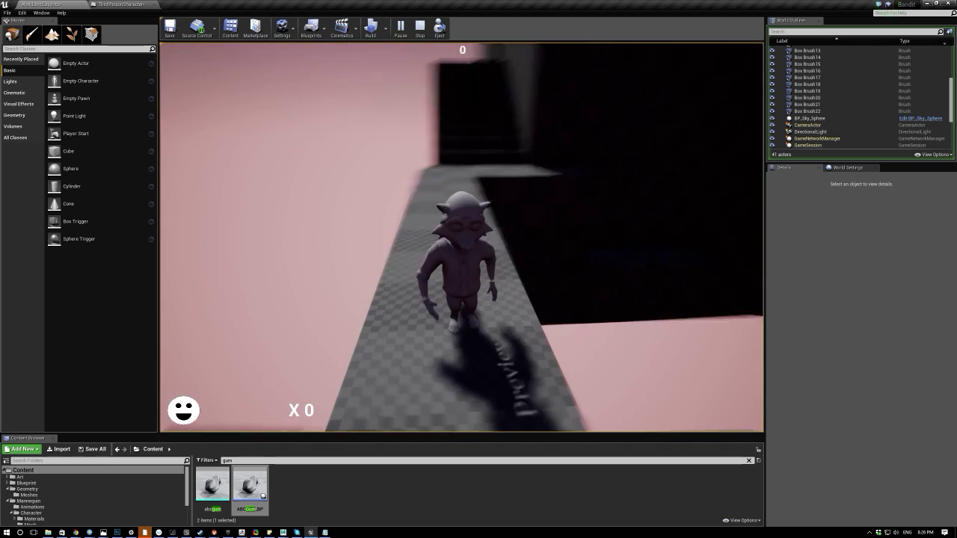
pyautogui.press('w')
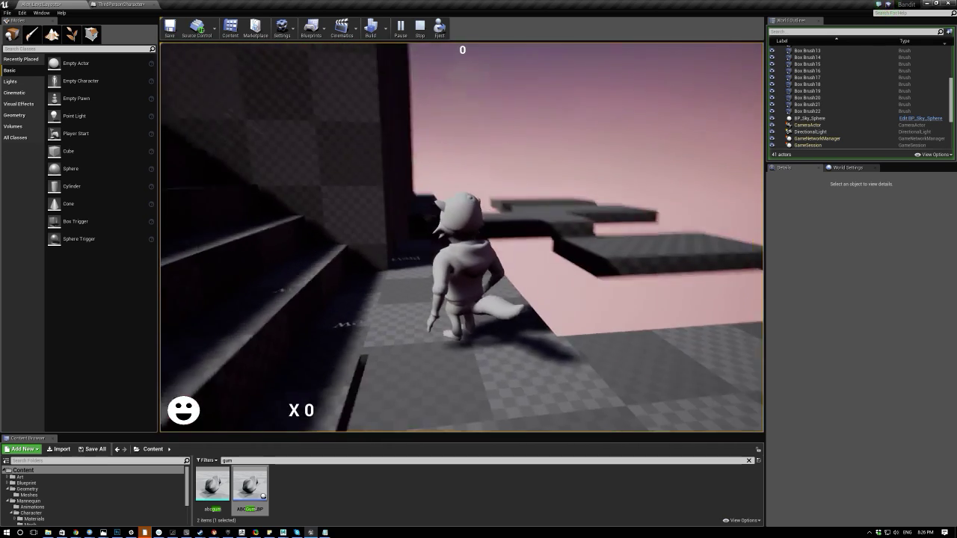
# Run the character off the walkway and into the tall block to check its dark interior room and lit doorway.
pyautogui.press('s')
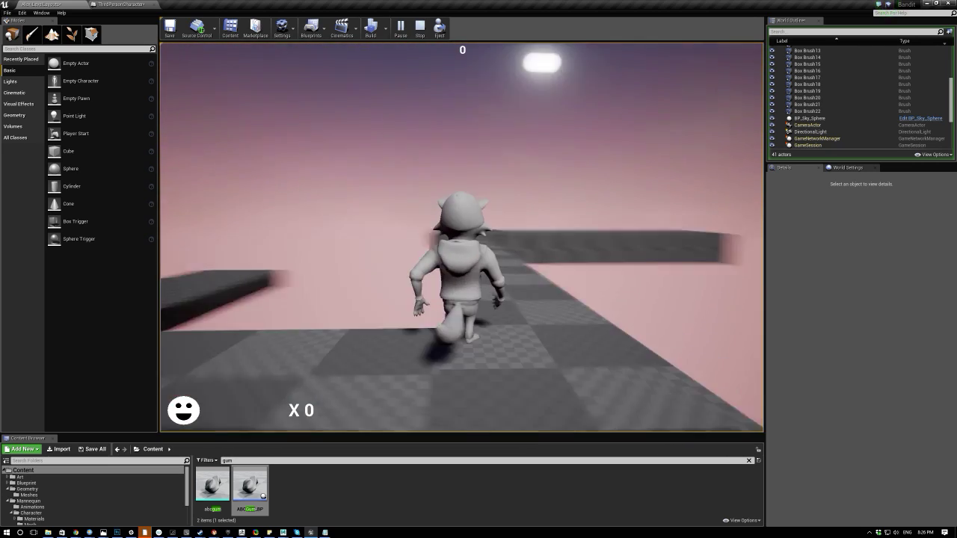
pyautogui.press('w')
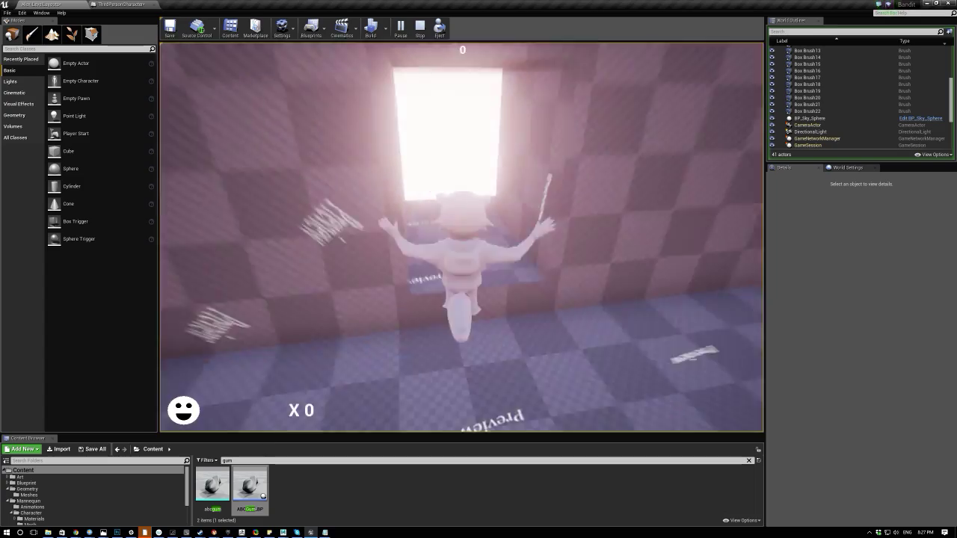
pyautogui.press('a')
pyautogui.press('w')
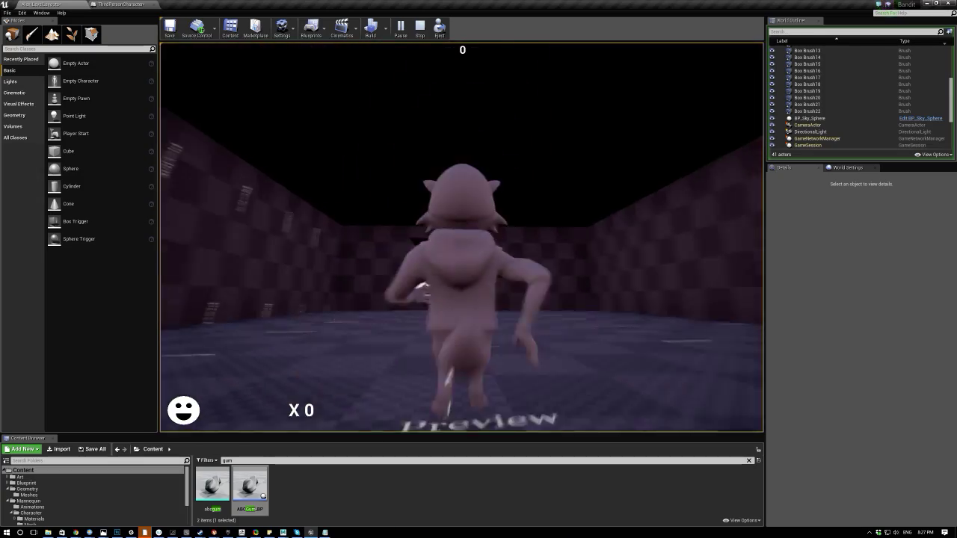
pyautogui.press('w')
pyautogui.press('w')
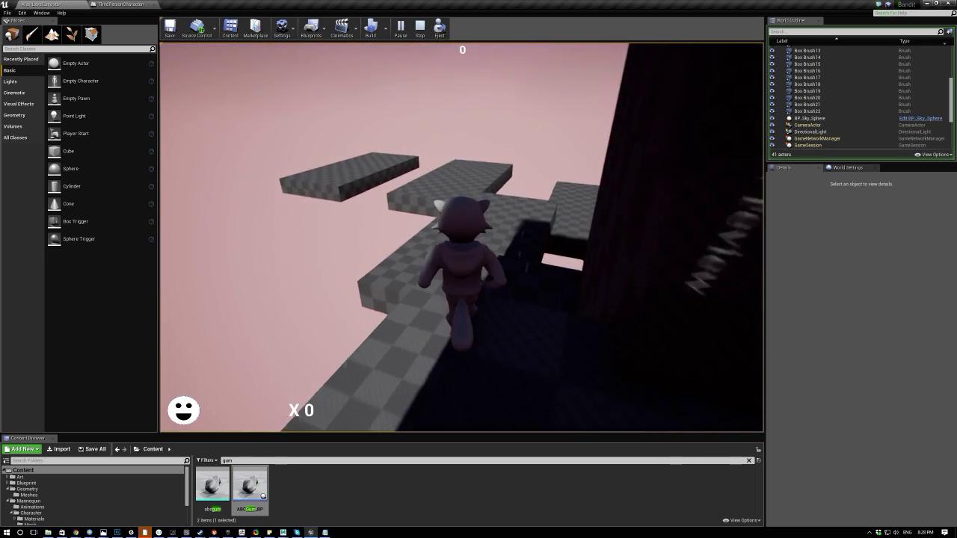
# Run and jump the character around the tall block's outer wall and the platforms beside it, and end the playtest.
pyautogui.press('w')
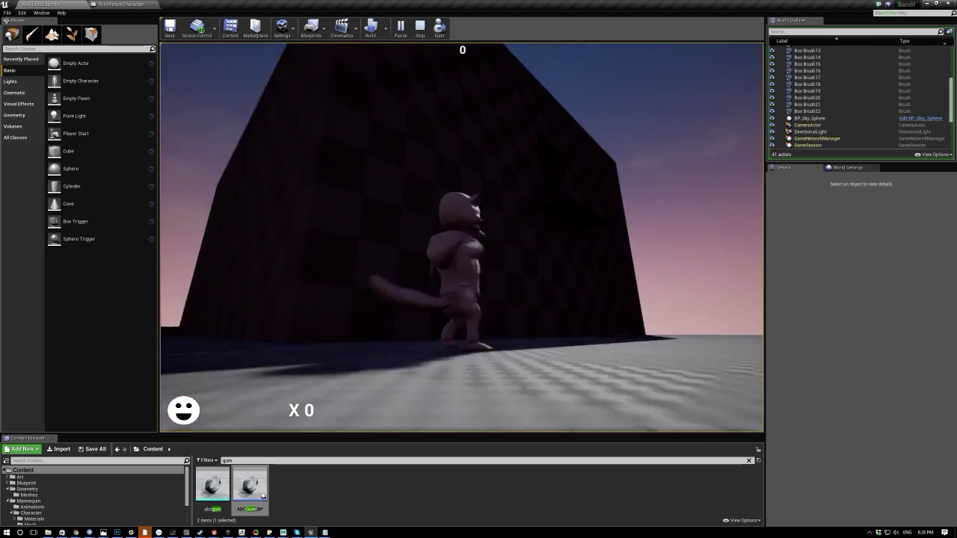
pyautogui.press('space')
pyautogui.press('s')
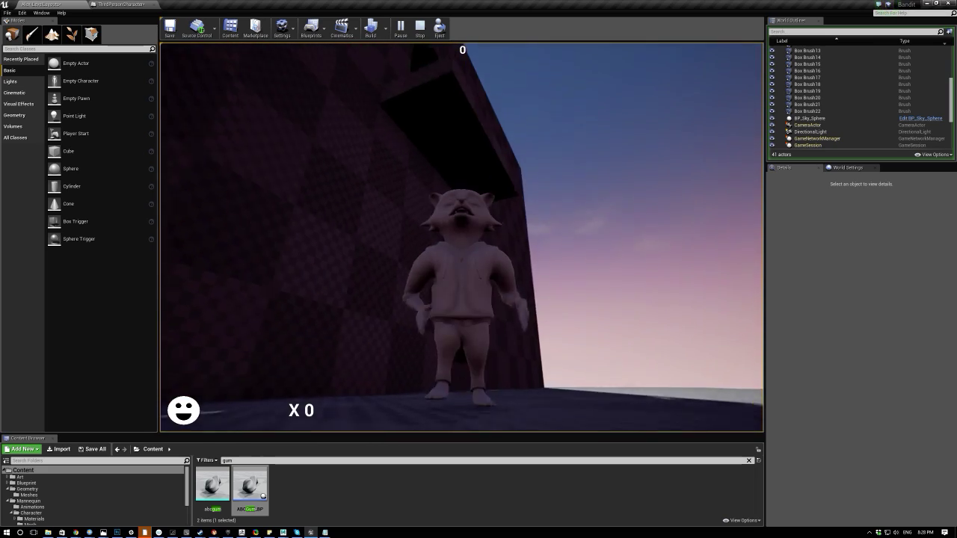
pyautogui.press('space')
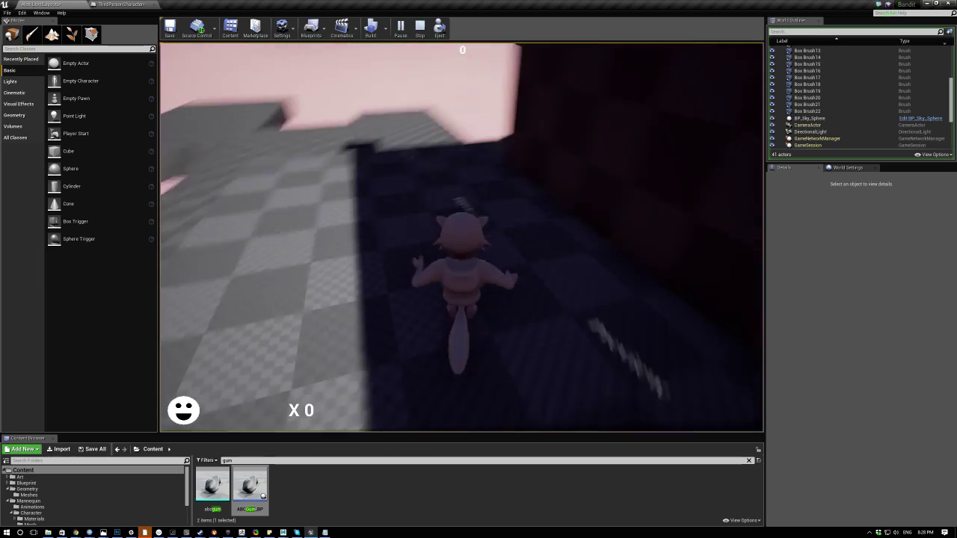
pyautogui.press('Escape')
# Place a sphere brush on the tall block's roof, make it subtractive and enlarge its radius to about 613.
pyautogui.moveTo(462, 237); pyautogui.dragTo(508, 257, button='right')
pyautogui.moveTo(605, 254); pyautogui.dragTo(611, 243, button='right')
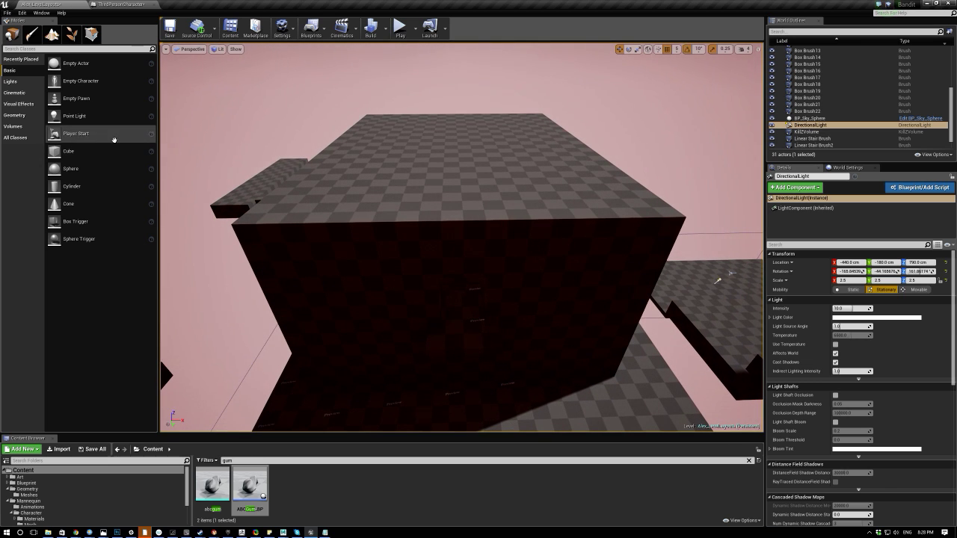
pyautogui.click(15, 115)
pyautogui.moveTo(67, 159)
pyautogui.mouseDown()
pyautogui.moveTo(439, 124)
pyautogui.moveTo(497, 151)
pyautogui.moveTo(602, 147)
pyautogui.mouseUp()
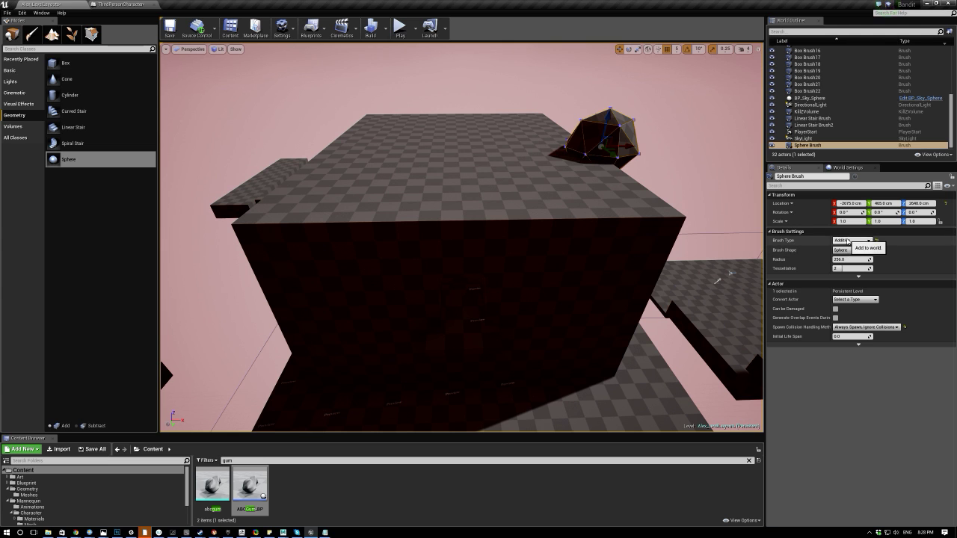
pyautogui.click(838, 254)
pyautogui.moveTo(688, 224); pyautogui.dragTo(508, 235, button='right')
pyautogui.moveTo(852, 259)
pyautogui.mouseDown()
pyautogui.moveTo(904, 258)
pyautogui.moveTo(851, 259)
pyautogui.mouseUp()
pyautogui.moveTo(598, 239); pyautogui.dragTo(583, 262, button='right')
# Move the subtractive sphere brush into the tall block's roof and raise it to cut an opening that lights the floor inside.
pyautogui.moveTo(392, 202)
pyautogui.mouseDown()
pyautogui.moveTo(471, 162)
pyautogui.moveTo(450, 180)
pyautogui.mouseUp()
pyautogui.moveTo(449, 180)
pyautogui.mouseDown(button='right')
pyautogui.moveTo(441, 191)
pyautogui.moveTo(412, 187)
pyautogui.moveTo(396, 168)
pyautogui.moveTo(419, 184)
pyautogui.moveTo(389, 176)
pyautogui.moveTo(397, 164)
pyautogui.moveTo(385, 159)
pyautogui.moveTo(363, 168)
pyautogui.moveTo(359, 152)
pyautogui.mouseUp(button='right')
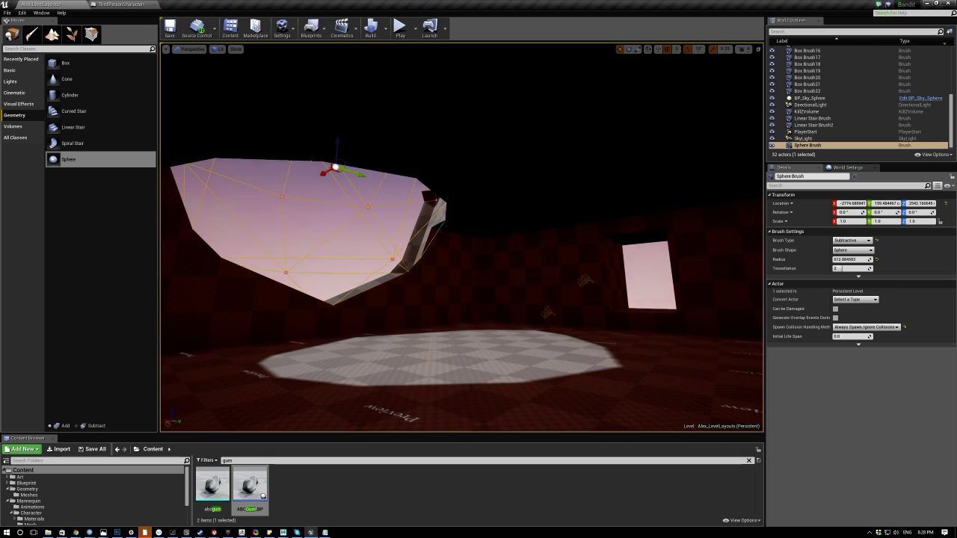
pyautogui.moveTo(335, 167); pyautogui.dragTo(362, 79)
pyautogui.moveTo(362, 79)
pyautogui.mouseDown(button='right')
pyautogui.moveTo(352, 84)
pyautogui.moveTo(365, 110)
pyautogui.mouseUp(button='right')
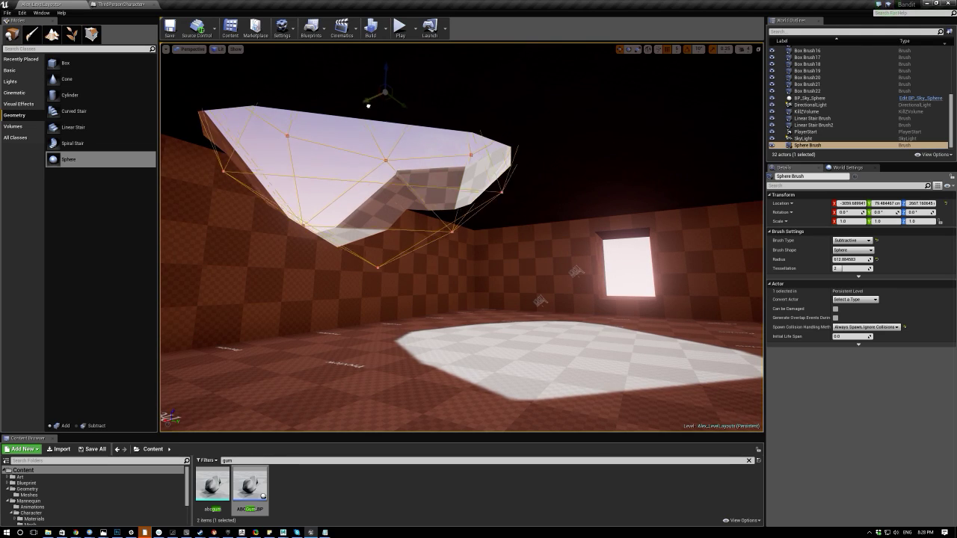
pyautogui.moveTo(364, 106); pyautogui.dragTo(388, 99)
pyautogui.moveTo(410, 111)
pyautogui.mouseDown(button='right')
pyautogui.moveTo(397, 114)
pyautogui.moveTo(408, 112)
pyautogui.moveTo(404, 102)
pyautogui.mouseUp(button='right')
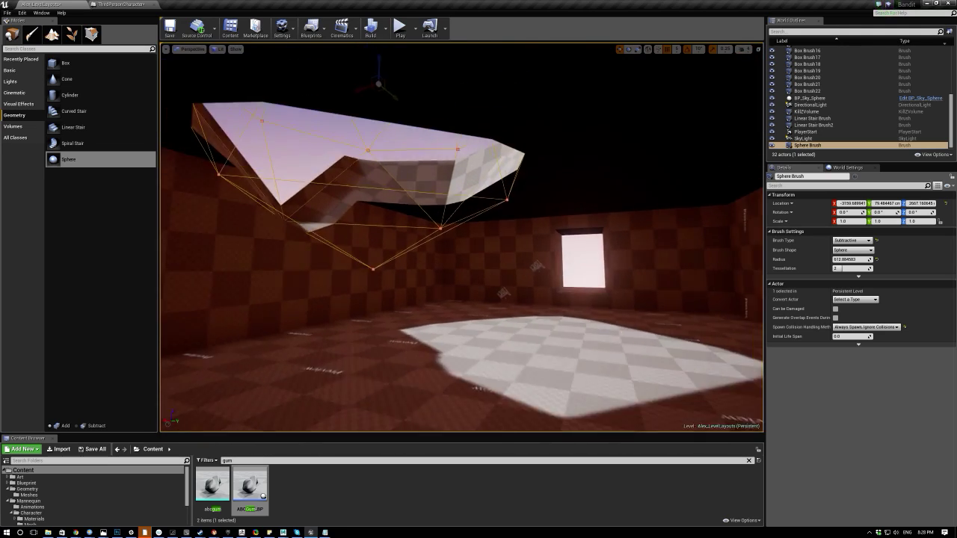
pyautogui.moveTo(365, 97); pyautogui.dragTo(347, 103)
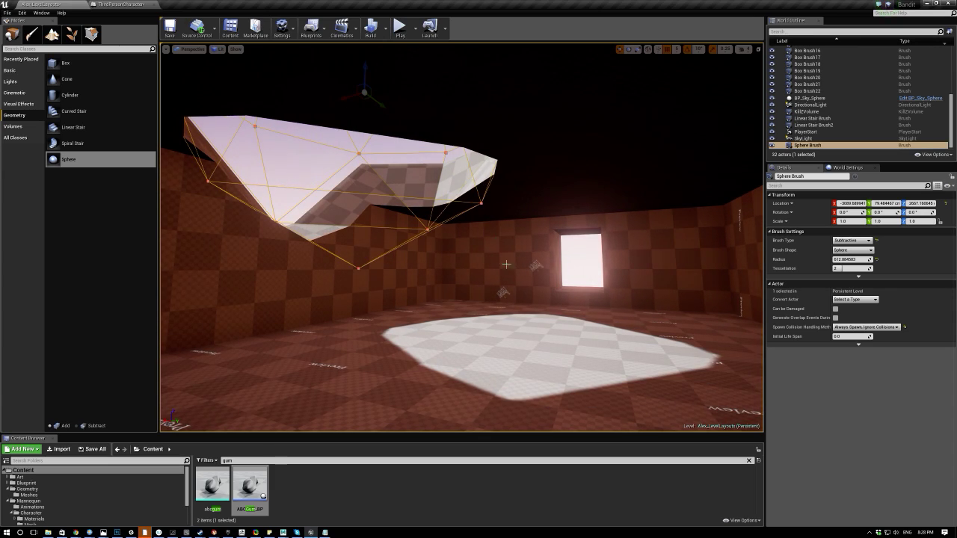
pyautogui.press('f')
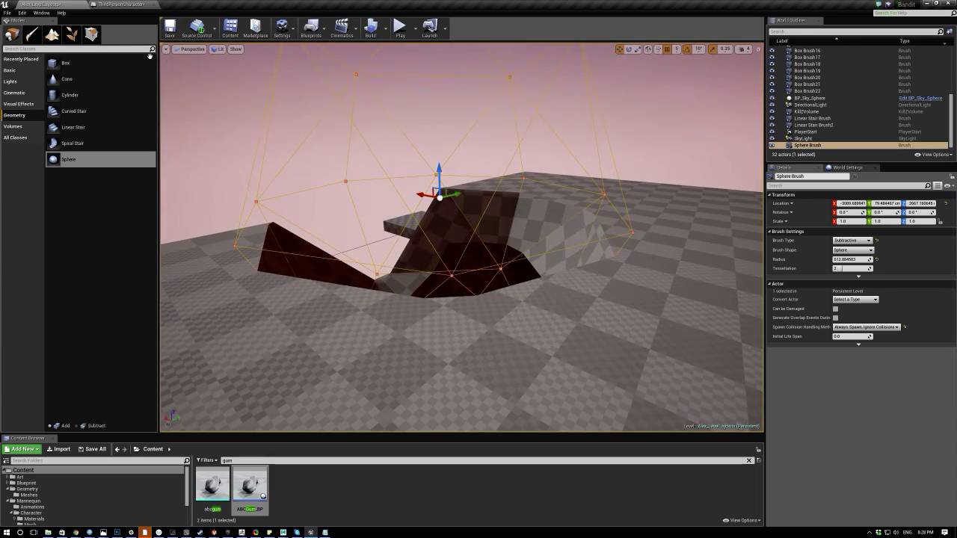
# Start geometry editing on the subtractive sphere brush and select a face along the roof opening's rim.
pyautogui.click(92, 34)
pyautogui.moveTo(329, 224)
pyautogui.mouseDown(button='right')
pyautogui.moveTo(378, 227)
pyautogui.moveTo(351, 232)
pyautogui.mouseUp(button='right')
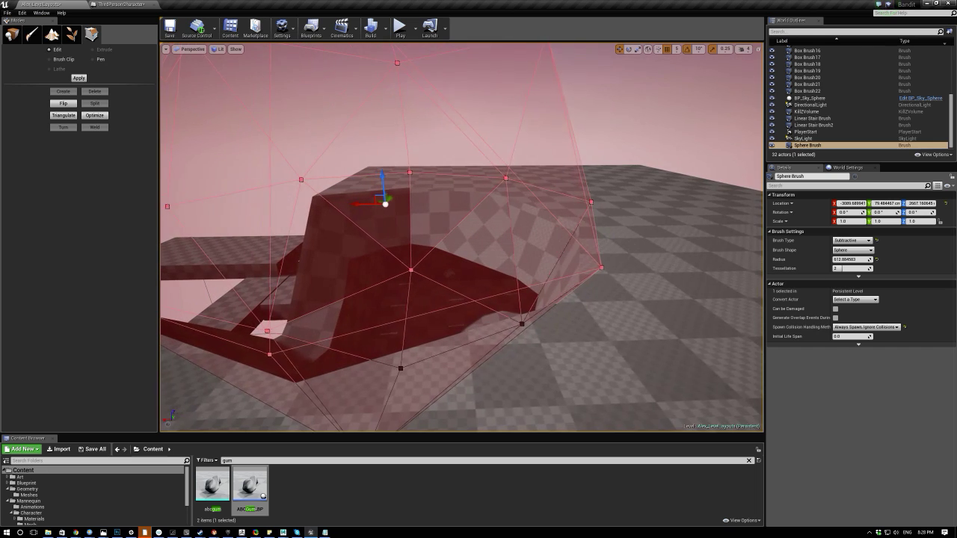
pyautogui.click(340, 246)
pyautogui.moveTo(453, 145)
pyautogui.mouseDown(button='right')
pyautogui.moveTo(479, 168)
pyautogui.moveTo(423, 155)
pyautogui.mouseUp(button='right')
pyautogui.click(479, 139)
pyautogui.moveTo(412, 202); pyautogui.dragTo(382, 205, button='right')
pyautogui.moveTo(267, 177); pyautogui.dragTo(308, 165, button='right')
pyautogui.click(345, 179)
pyautogui.click(545, 175)
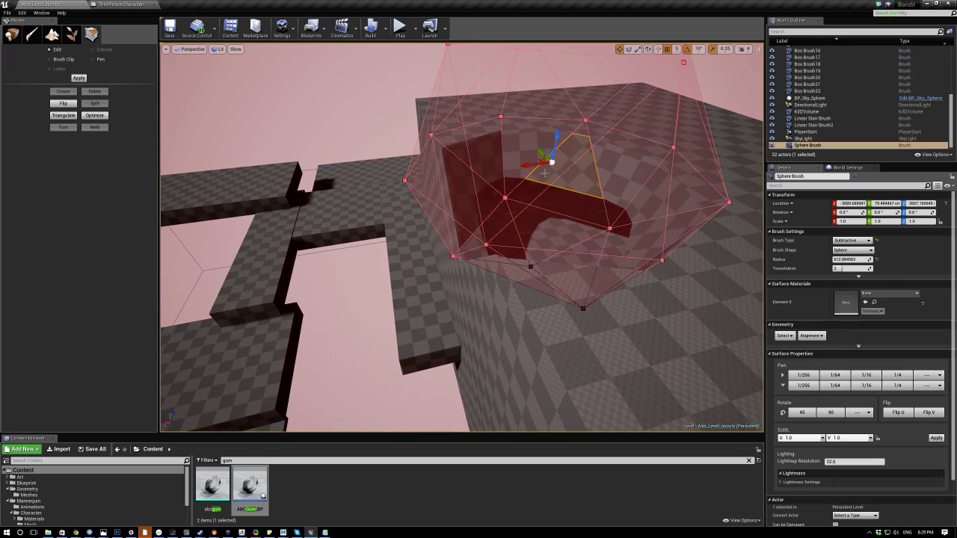
pyautogui.press('w')
pyautogui.moveTo(573, 141)
pyautogui.mouseDown(button='right')
pyautogui.moveTo(600, 134)
pyautogui.moveTo(640, 158)
pyautogui.mouseUp(button='right')
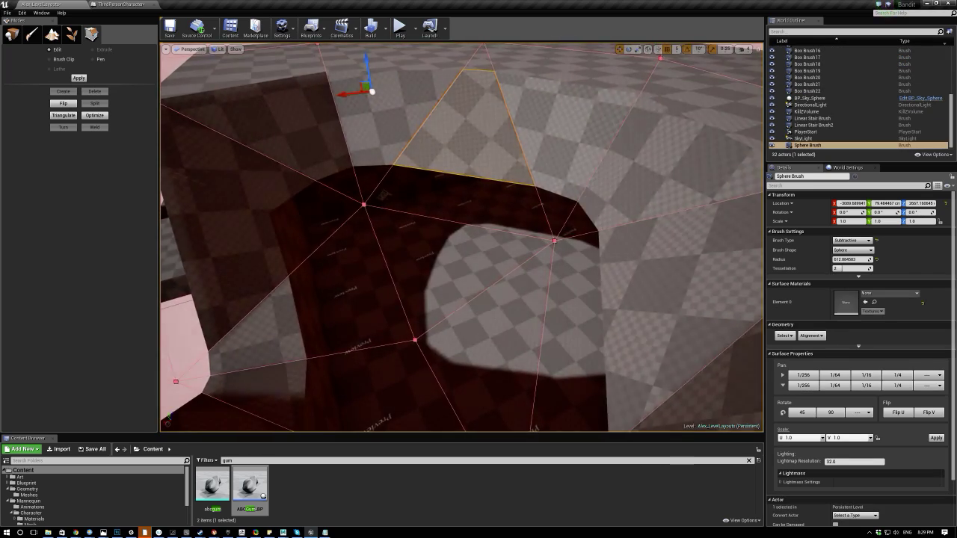
# Select a vertex of the sphere brush at the roof opening and move it to make the cut irregular.
pyautogui.click(552, 247)
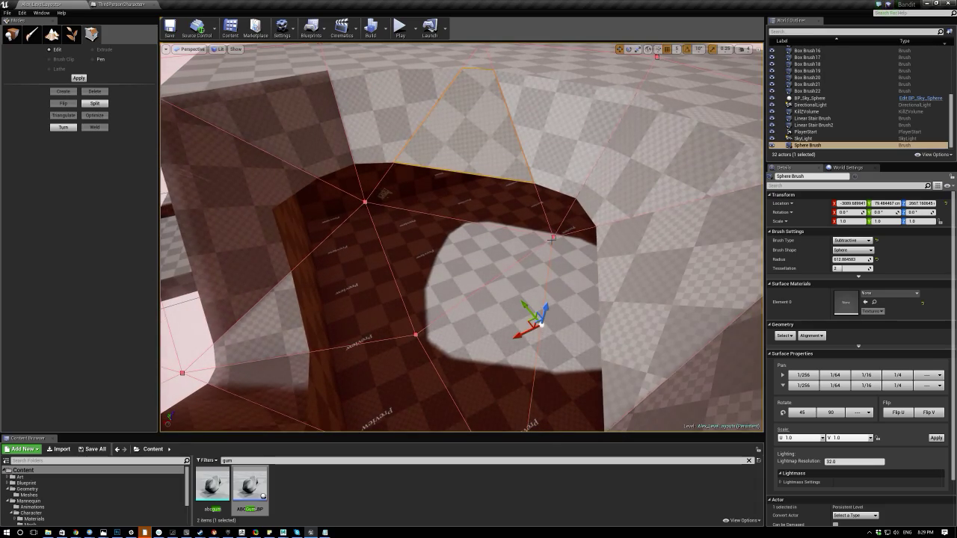
pyautogui.click(554, 240)
pyautogui.click(554, 237)
pyautogui.moveTo(531, 246); pyautogui.dragTo(622, 209)
pyautogui.moveTo(622, 208)
pyautogui.mouseDown(button='right')
pyautogui.moveTo(575, 255)
pyautogui.moveTo(643, 239)
pyautogui.moveTo(576, 224)
pyautogui.moveTo(643, 243)
pyautogui.mouseUp(button='right')
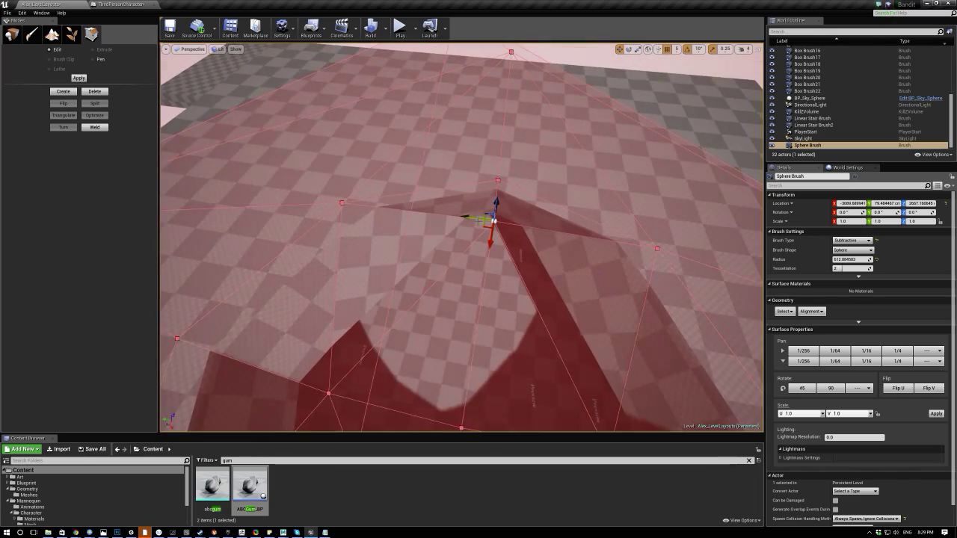
pyautogui.moveTo(465, 216); pyautogui.dragTo(392, 213)
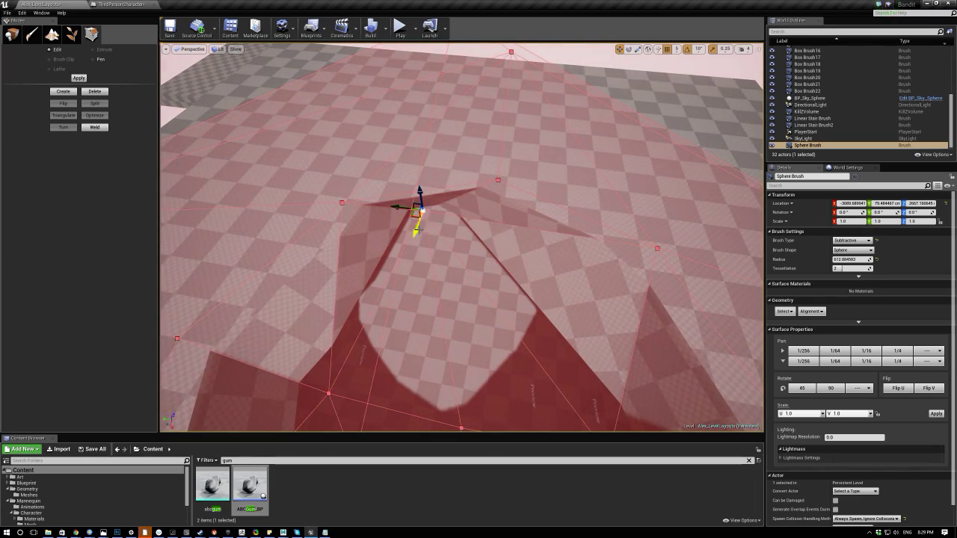
pyautogui.moveTo(419, 232)
pyautogui.mouseDown(button='right')
pyautogui.moveTo(399, 247)
pyautogui.moveTo(410, 241)
pyautogui.mouseUp(button='right')
pyautogui.moveTo(427, 216); pyautogui.dragTo(410, 254)
pyautogui.moveTo(410, 254)
pyautogui.mouseDown(button='right')
pyautogui.moveTo(448, 273)
pyautogui.moveTo(523, 254)
pyautogui.moveTo(538, 299)
pyautogui.moveTo(560, 187)
pyautogui.moveTo(548, 173)
pyautogui.mouseUp(button='right')
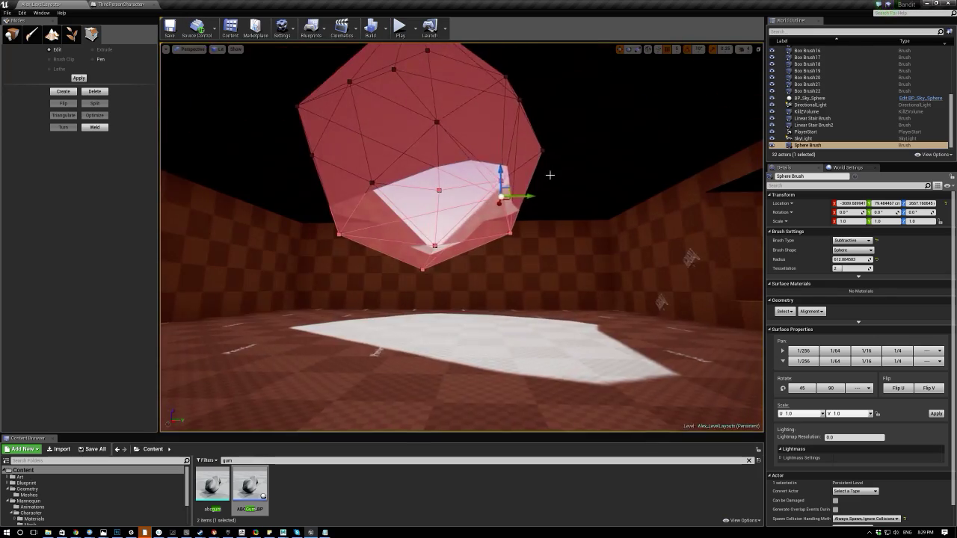
# From inside the room, shift the sphere brush's side vertex outward and its lower vertex up and sideways to roughen the opening.
pyautogui.moveTo(528, 196); pyautogui.dragTo(574, 197)
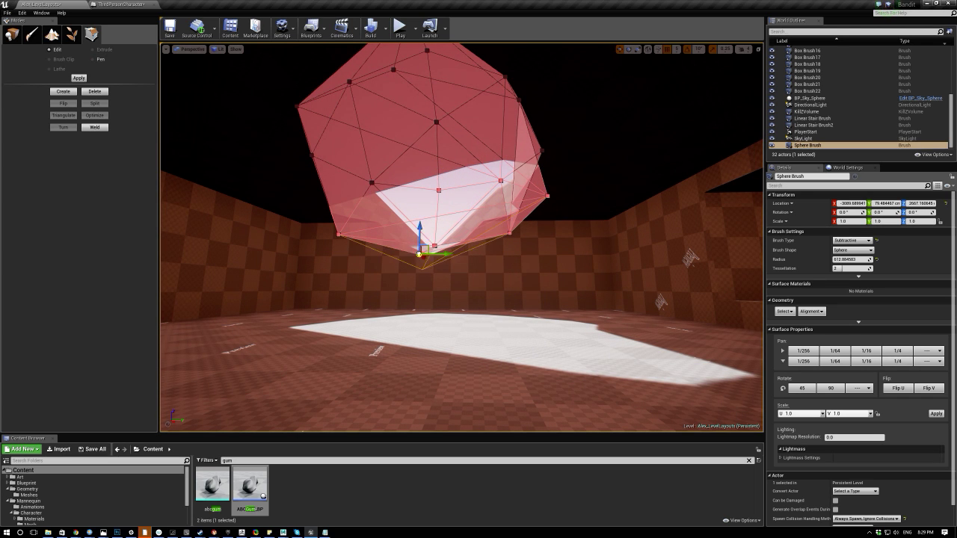
pyautogui.moveTo(435, 247)
pyautogui.mouseDown(button='right')
pyautogui.moveTo(469, 254)
pyautogui.moveTo(476, 240)
pyautogui.mouseUp(button='right')
pyautogui.click(439, 246)
pyautogui.press('w')
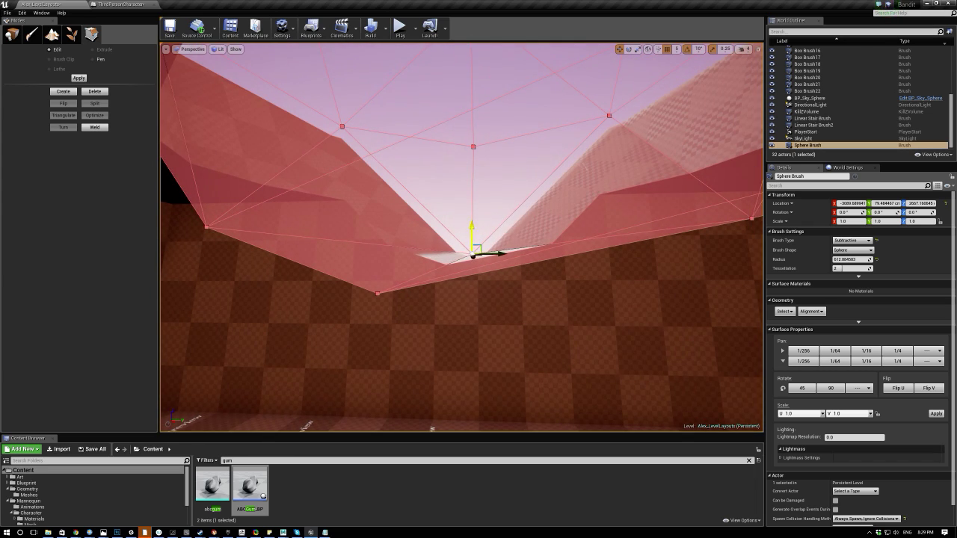
pyautogui.moveTo(470, 212); pyautogui.dragTo(470, 211)
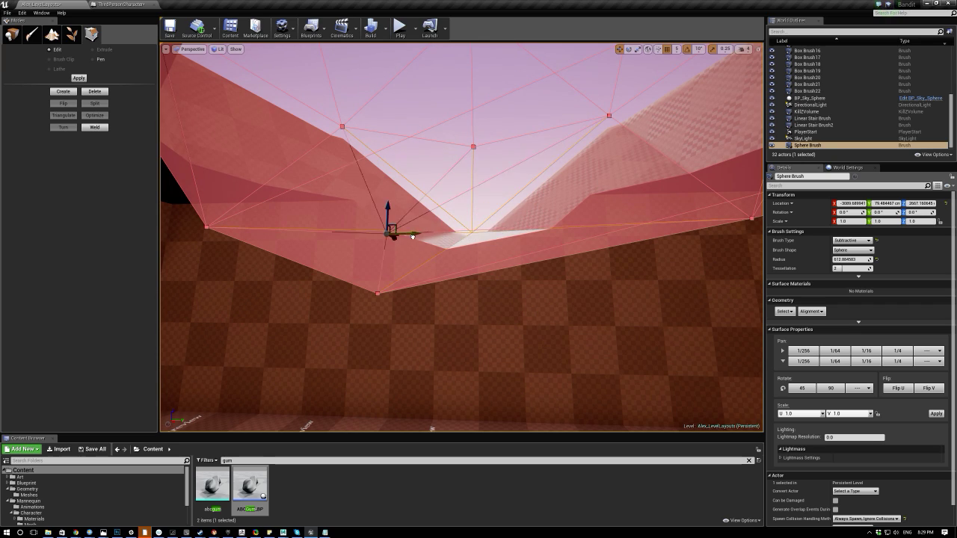
pyautogui.moveTo(420, 236); pyautogui.dragTo(398, 238)
pyautogui.moveTo(535, 195)
pyautogui.mouseDown(button='right')
pyautogui.moveTo(544, 225)
pyautogui.moveTo(561, 222)
pyautogui.mouseUp(button='right')
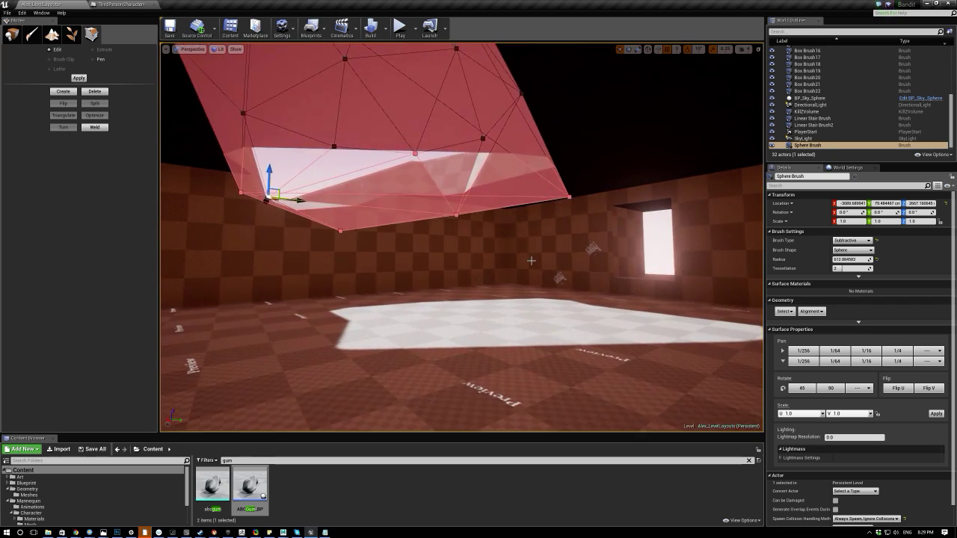
# Leave geometry editing and place an additive cylinder brush on the room's floor beneath the roof opening.
pyautogui.click(513, 250)
pyautogui.moveTo(512, 249); pyautogui.dragTo(579, 246, button='right')
pyautogui.moveTo(471, 251)
pyautogui.mouseDown(button='right')
pyautogui.moveTo(486, 253)
pyautogui.moveTo(457, 251)
pyautogui.mouseUp(button='right')
pyautogui.click(471, 251)
pyautogui.click(11, 34)
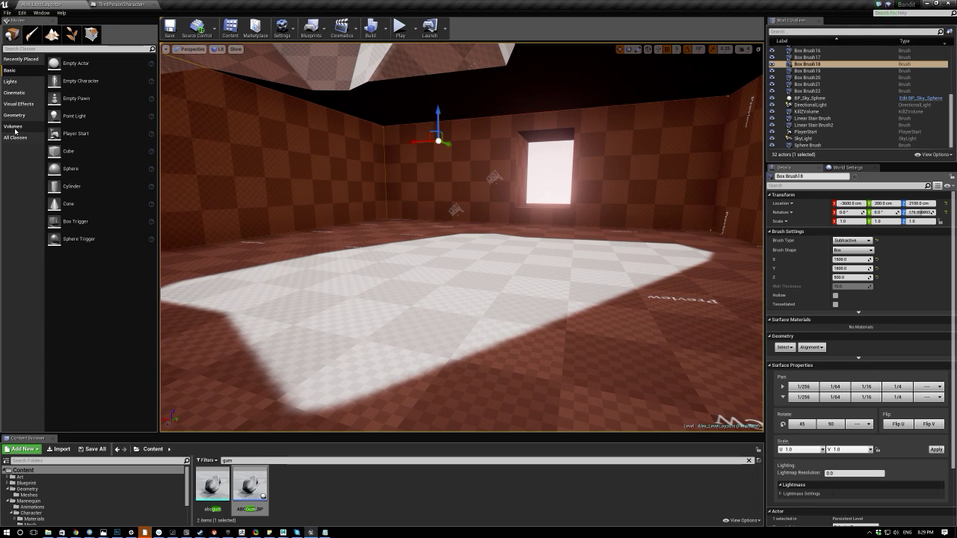
pyautogui.click(17, 117)
pyautogui.moveTo(453, 216); pyautogui.dragTo(501, 226, button='right')
pyautogui.moveTo(69, 95)
pyautogui.mouseDown()
pyautogui.moveTo(189, 133)
pyautogui.moveTo(462, 270)
pyautogui.mouseUp()
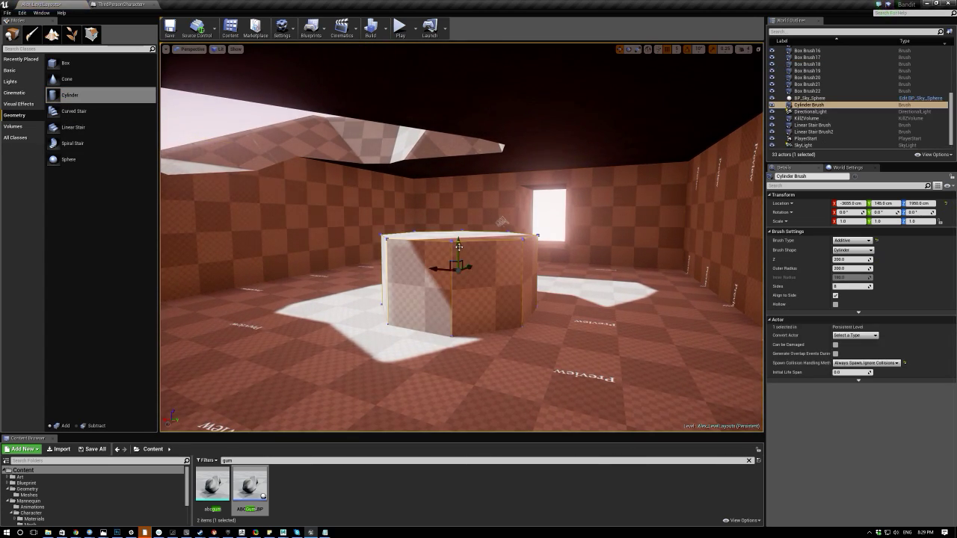
pyautogui.moveTo(450, 299)
pyautogui.mouseDown(button='right')
pyautogui.moveTo(373, 300)
pyautogui.moveTo(389, 299)
pyautogui.mouseUp(button='right')
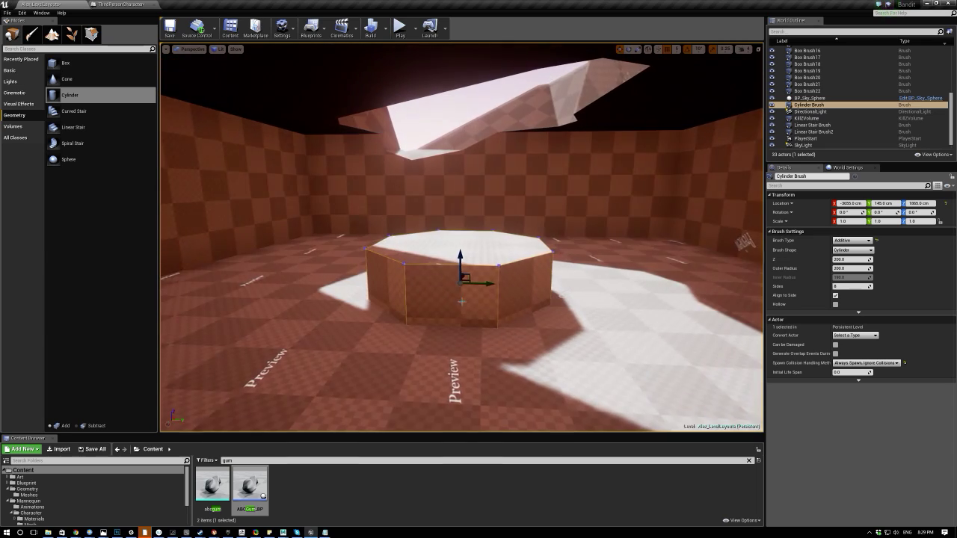
# Move the cylinder brush into the light patch at about X -3645, Y 225 and lower it to Z 1845 cm.
pyautogui.moveTo(470, 285); pyautogui.dragTo(475, 287, button='right')
pyautogui.moveTo(494, 281); pyautogui.dragTo(499, 281)
pyautogui.moveTo(496, 282); pyautogui.dragTo(572, 285, button='right')
pyautogui.moveTo(417, 273); pyautogui.dragTo(403, 274)
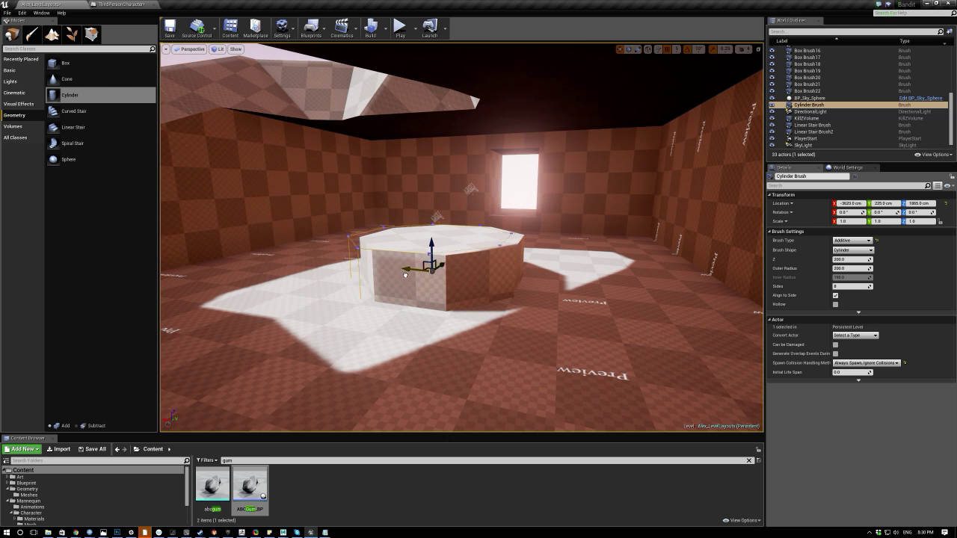
pyautogui.click(404, 345)
pyautogui.click(436, 285)
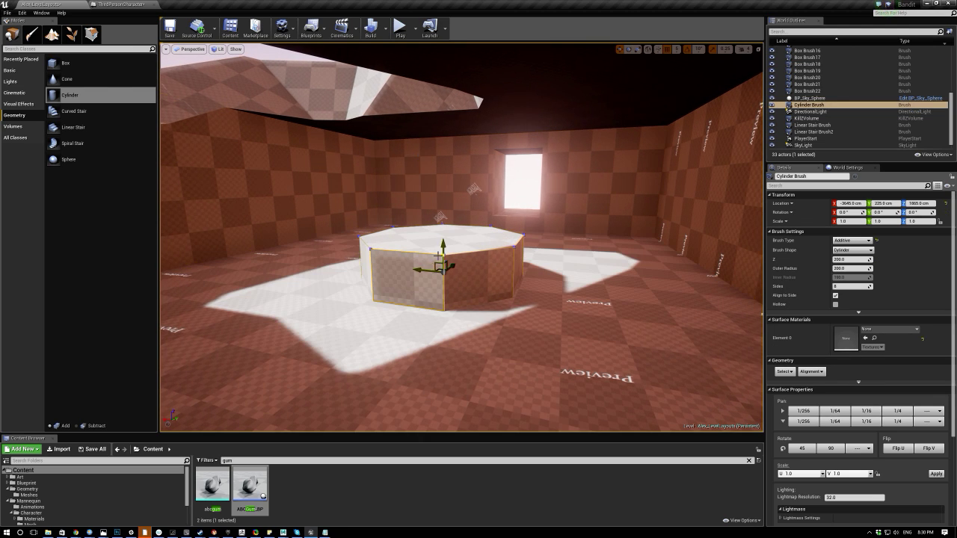
pyautogui.click(440, 260)
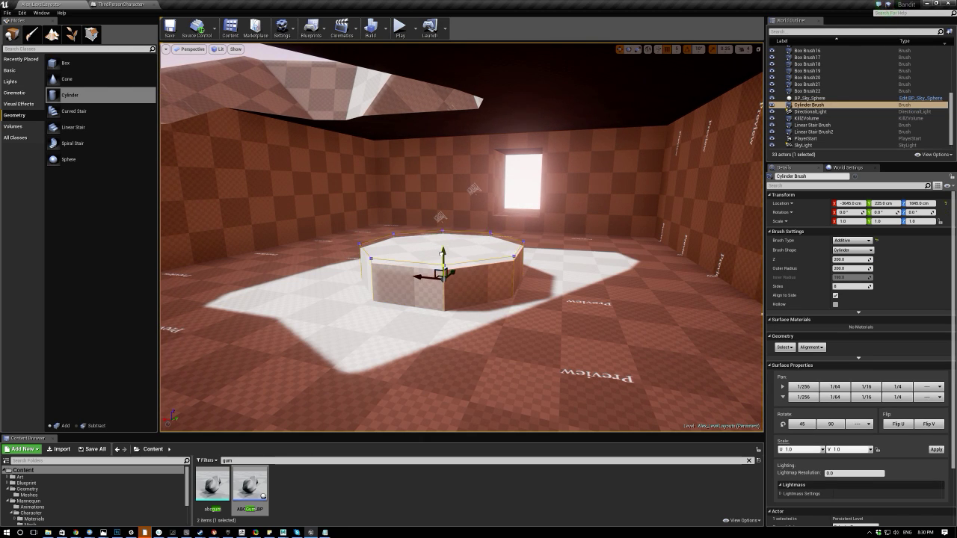
# Place a second cylinder brush above the first and shrink it to about 155 high with an outer radius of about 130.
pyautogui.click(420, 335)
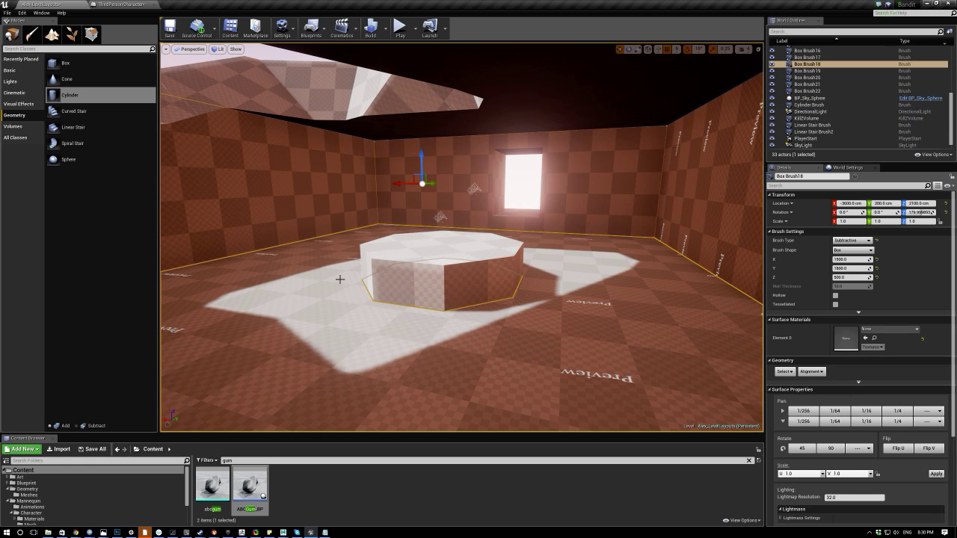
pyautogui.click(422, 222)
pyautogui.click(349, 210)
pyautogui.press('w')
pyautogui.moveTo(448, 183)
pyautogui.mouseDown(button='right')
pyautogui.moveTo(511, 191)
pyautogui.moveTo(532, 235)
pyautogui.mouseUp(button='right')
pyautogui.press('s')
pyautogui.moveTo(70, 95)
pyautogui.mouseDown()
pyautogui.moveTo(487, 241)
pyautogui.moveTo(501, 238)
pyautogui.mouseUp()
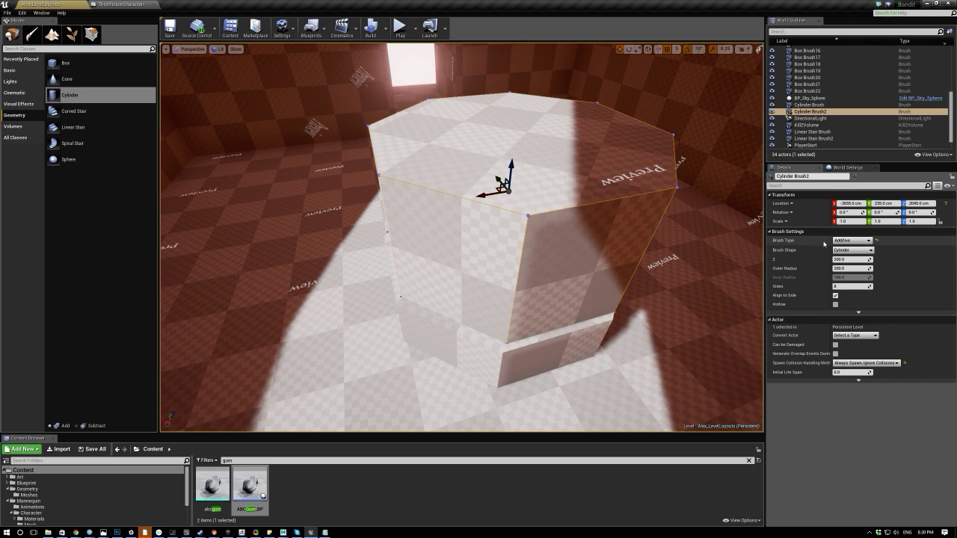
pyautogui.moveTo(850, 259)
pyautogui.mouseDown()
pyautogui.moveTo(830, 259)
pyautogui.moveTo(886, 268)
pyautogui.mouseUp()
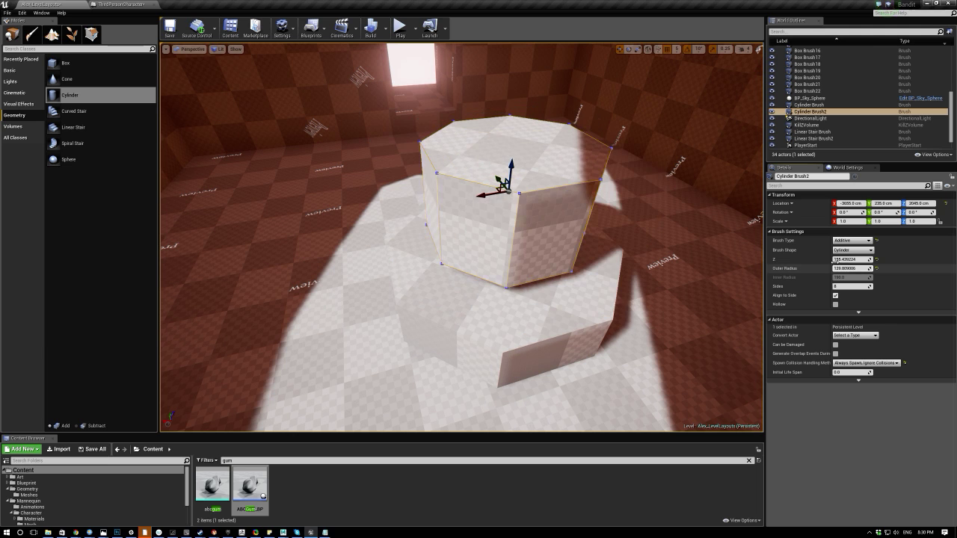
pyautogui.scroll(-3, 516, 164)
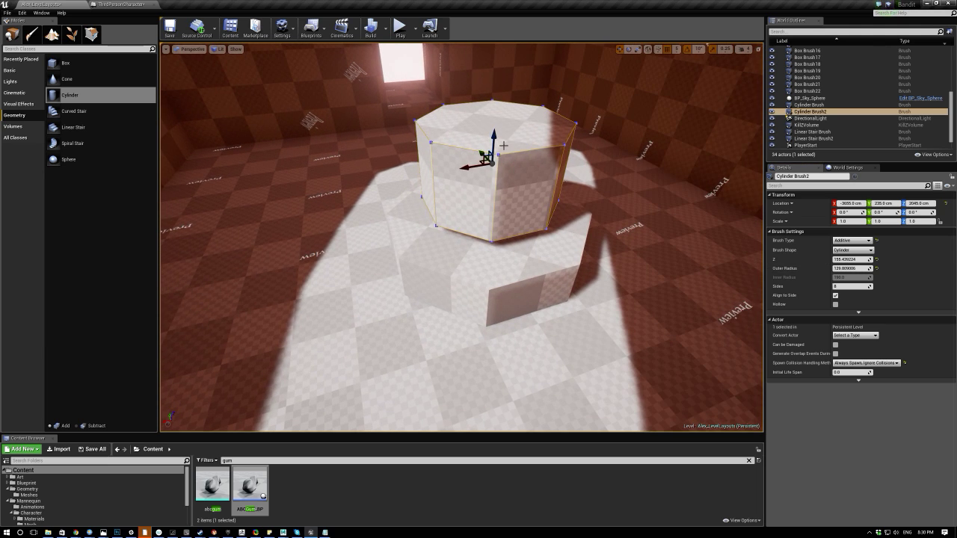
# Lower the upper cylinder brush to Z 1920 cm and set its sides to 20.
pyautogui.moveTo(493, 138); pyautogui.dragTo(484, 189)
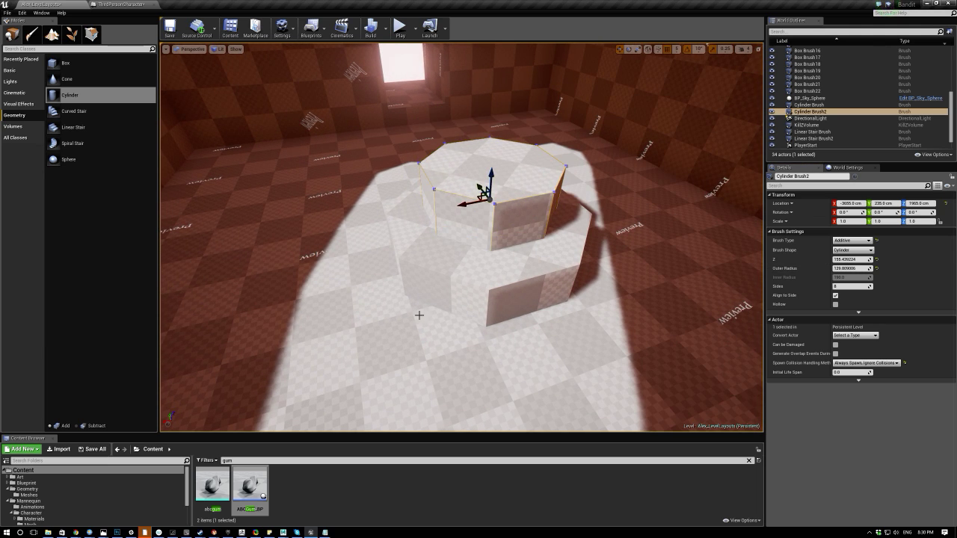
pyautogui.moveTo(843, 286)
pyautogui.mouseDown()
pyautogui.moveTo(897, 286)
pyautogui.moveTo(835, 287)
pyautogui.mouseUp()
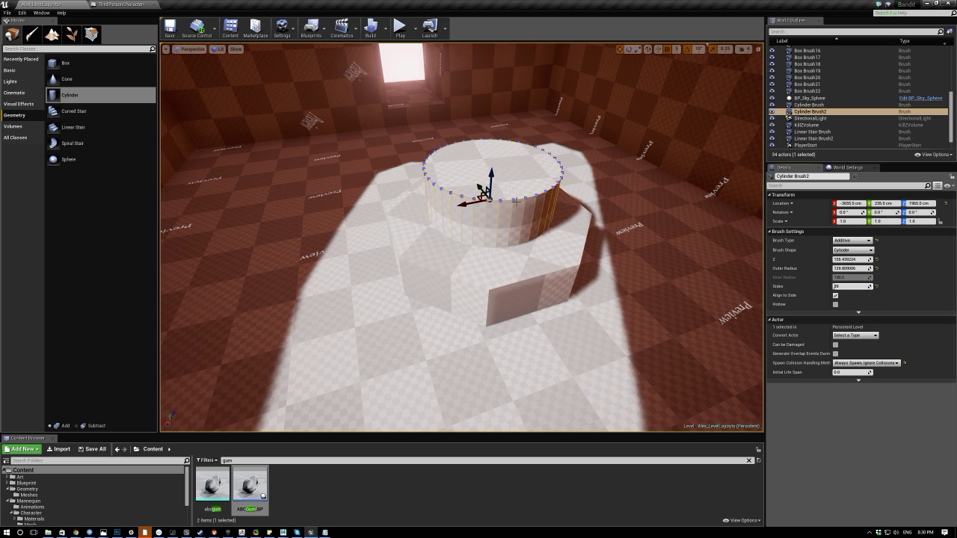
pyautogui.moveTo(486, 177); pyautogui.dragTo(491, 196)
# Reduce the upper cylinder brush's outer radius to about 84.
pyautogui.click(337, 279)
pyautogui.moveTo(335, 278); pyautogui.dragTo(251, 285, button='right')
pyautogui.click(681, 187)
pyautogui.moveTo(681, 188); pyautogui.dragTo(747, 196, button='right')
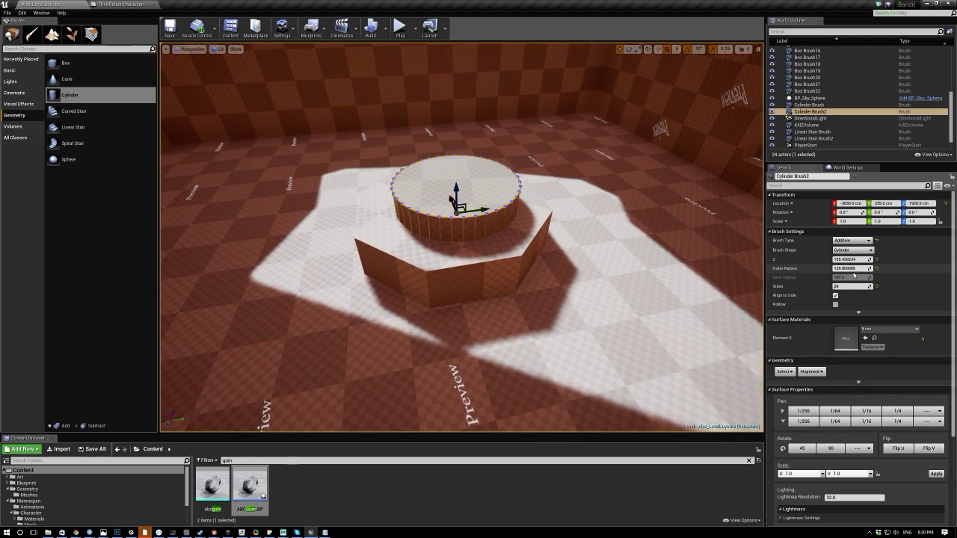
pyautogui.moveTo(849, 269); pyautogui.dragTo(835, 269)
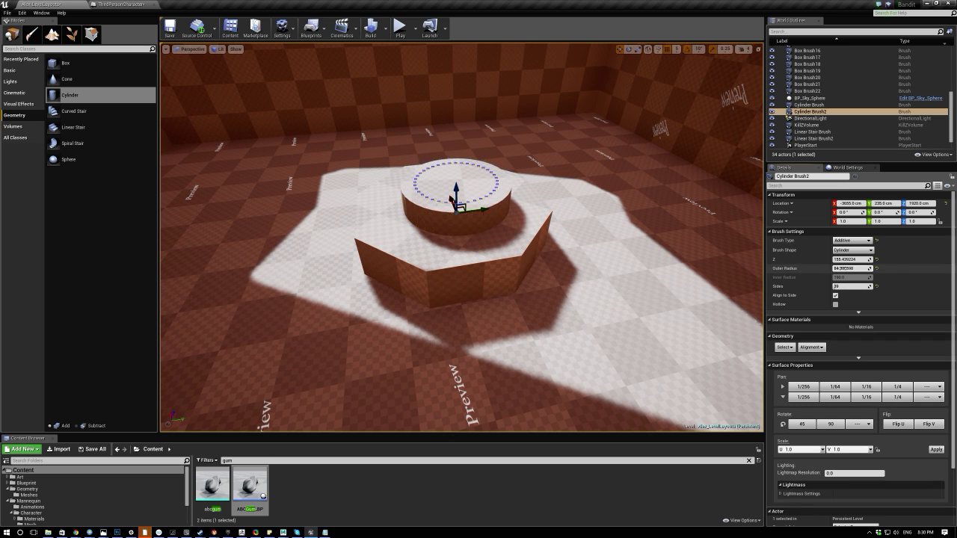
# Examine the lit pedestal inside the room and the platforms outside from several viewpoints.
pyautogui.moveTo(598, 258); pyautogui.dragTo(691, 196, button='right')
pyautogui.scroll(4, 476, 249)
pyautogui.moveTo(476, 249); pyautogui.dragTo(557, 268, button='right')
pyautogui.moveTo(498, 243); pyautogui.dragTo(537, 201, button='right')
pyautogui.moveTo(346, 158); pyautogui.dragTo(346, 151, button='right')
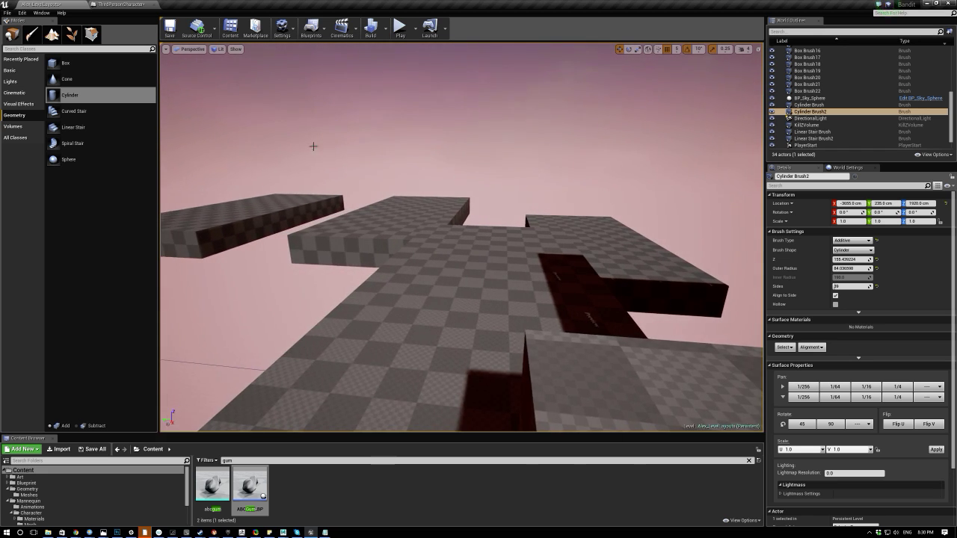
pyautogui.moveTo(536, 201)
pyautogui.mouseDown(button='right')
pyautogui.moveTo(351, 205)
pyautogui.moveTo(373, 175)
pyautogui.moveTo(568, 187)
pyautogui.moveTo(643, 176)
pyautogui.moveTo(609, 228)
pyautogui.moveTo(718, 224)
pyautogui.moveTo(696, 228)
pyautogui.mouseUp(button='right')
pyautogui.moveTo(598, 228); pyautogui.dragTo(595, 228, button='right')
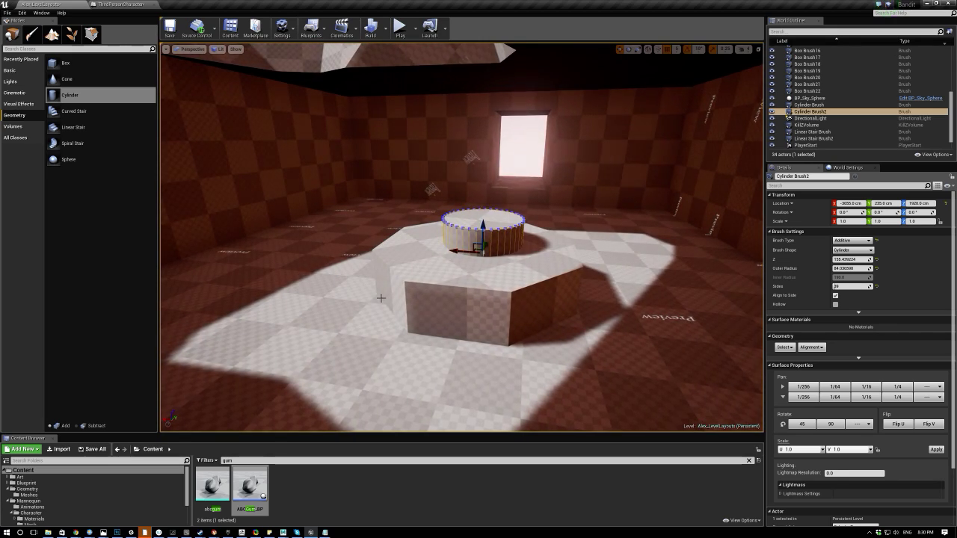
pyautogui.click(382, 297)
pyautogui.click(464, 238)
pyautogui.click(418, 264)
pyautogui.click(336, 258)
pyautogui.click(291, 172)
pyautogui.moveTo(410, 262); pyautogui.dragTo(403, 262, button='right')
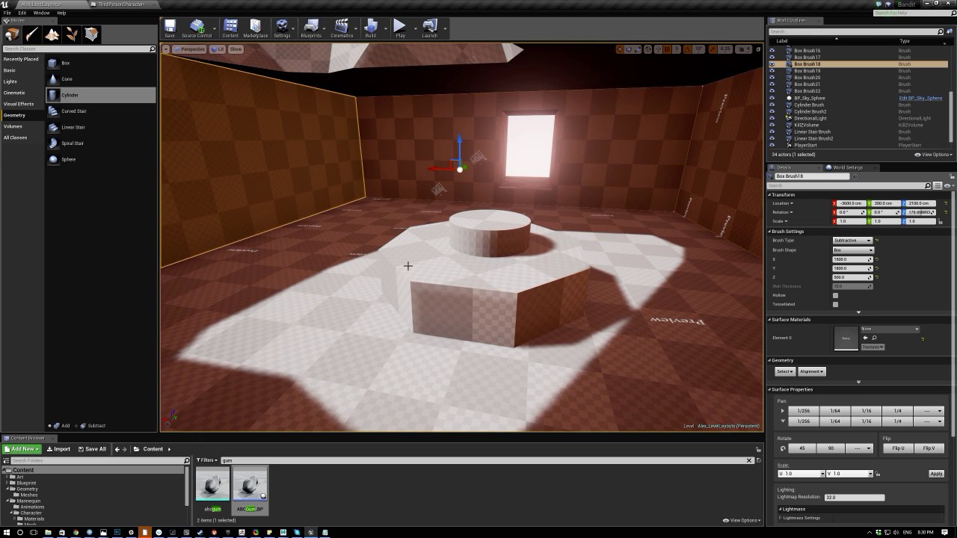
# Shift the upper cylinder brush on the pedestal to X -3640, Y 215 cm.
pyautogui.click(492, 220)
pyautogui.moveTo(414, 110); pyautogui.dragTo(516, 106, button='right')
pyautogui.press('w')
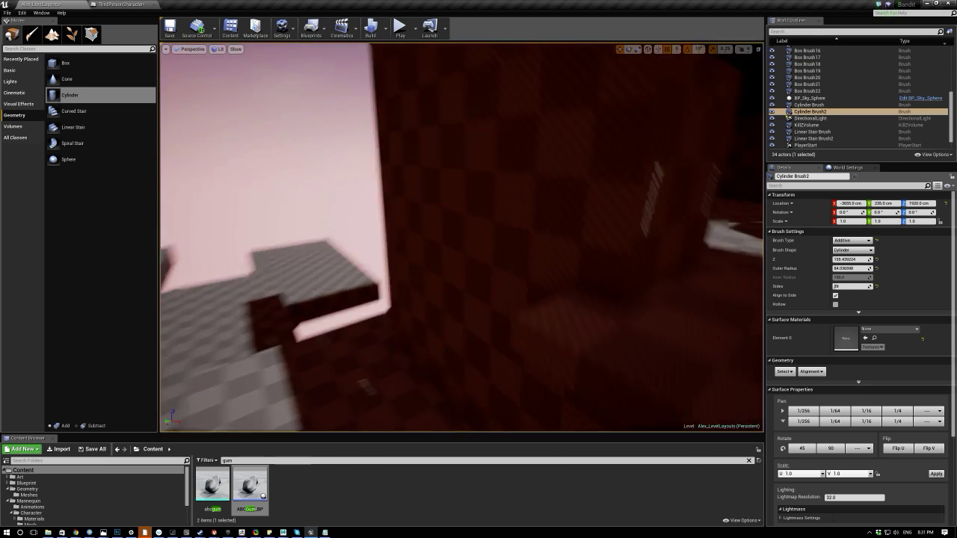
pyautogui.doubleClick(787, 114)
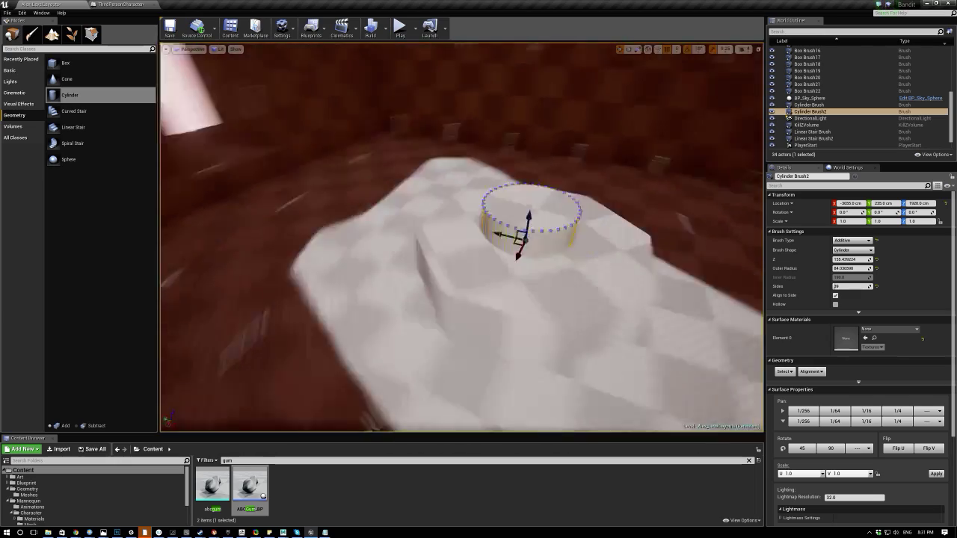
pyautogui.moveTo(443, 246)
pyautogui.mouseDown(button='right')
pyautogui.moveTo(523, 243)
pyautogui.moveTo(418, 248)
pyautogui.moveTo(445, 254)
pyautogui.moveTo(444, 246)
pyautogui.mouseUp(button='right')
pyautogui.press('w')
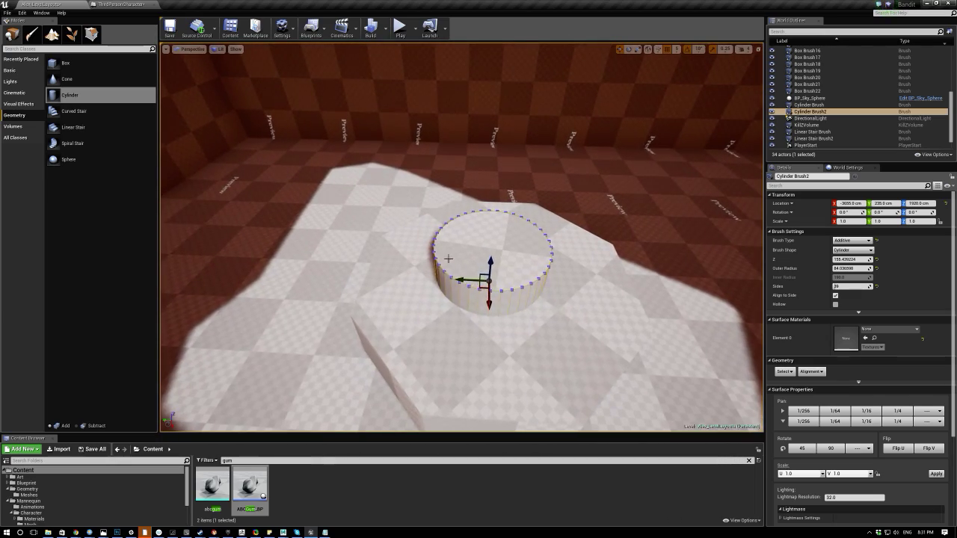
pyautogui.moveTo(462, 277); pyautogui.dragTo(467, 274)
pyautogui.moveTo(496, 304); pyautogui.dragTo(497, 298)
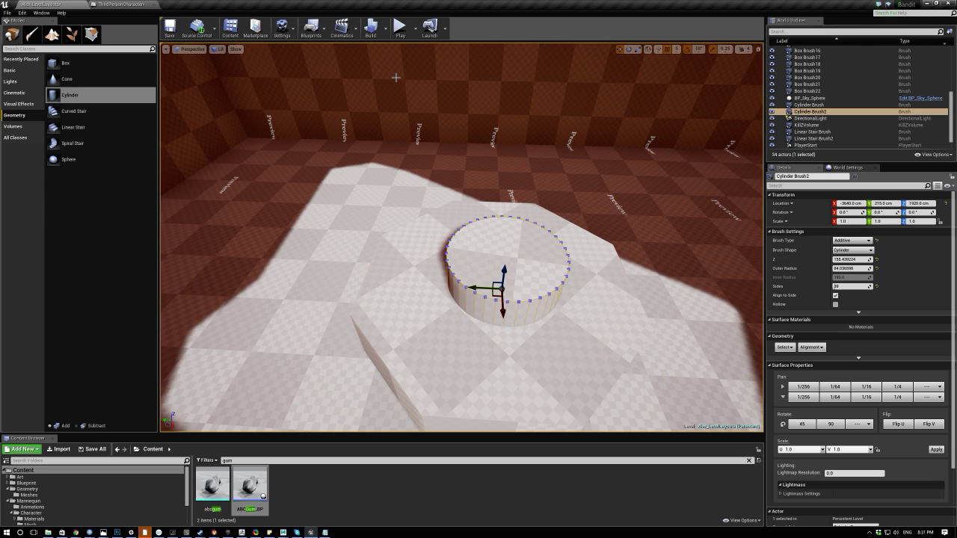
# Lower the base cylinder to about Z 1815 cm and the upper one to about Z 1885 cm, and raise both together slightly.
pyautogui.moveTo(433, 236)
pyautogui.mouseDown(button='right')
pyautogui.moveTo(419, 250)
pyautogui.moveTo(336, 206)
pyautogui.moveTo(311, 213)
pyautogui.moveTo(463, 321)
pyautogui.mouseUp(button='right')
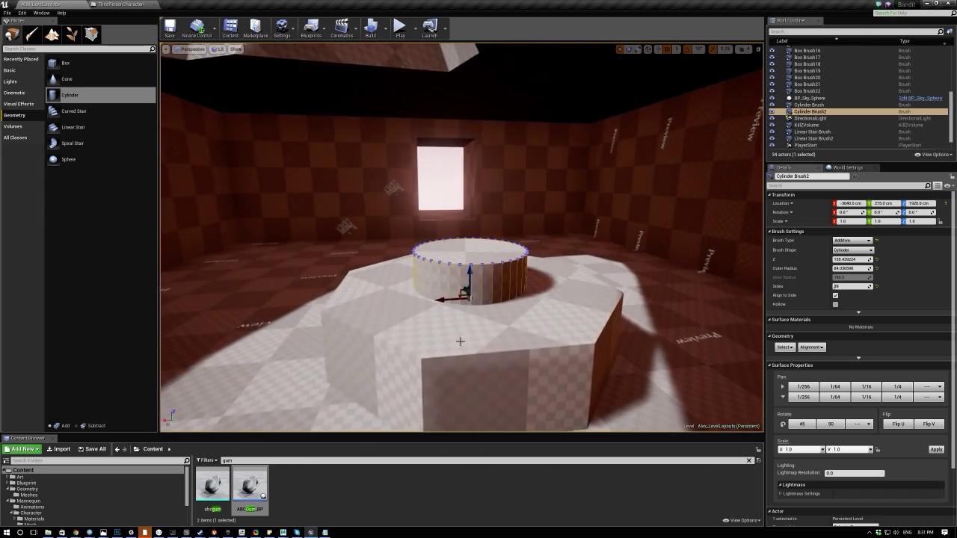
pyautogui.click(464, 320)
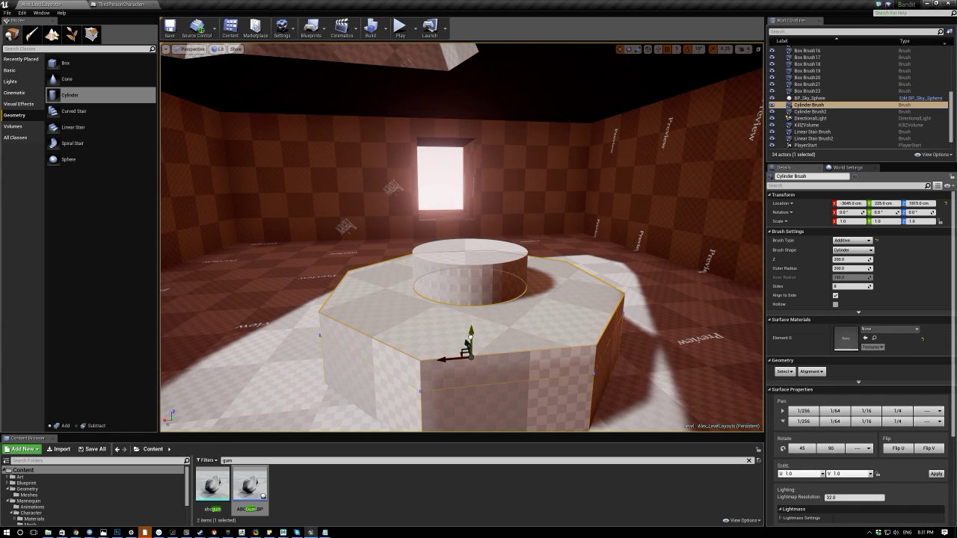
pyautogui.click(456, 284)
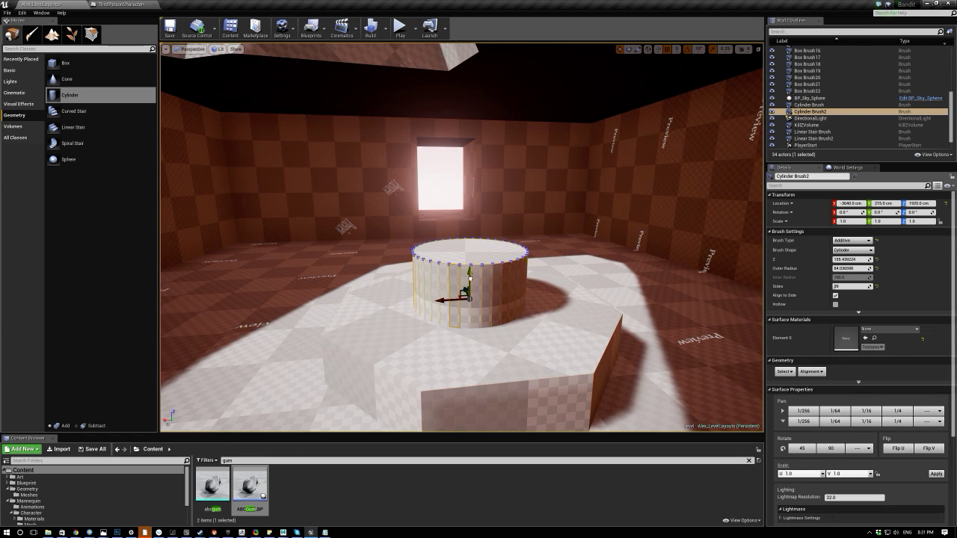
pyautogui.moveTo(469, 297); pyautogui.dragTo(468, 301)
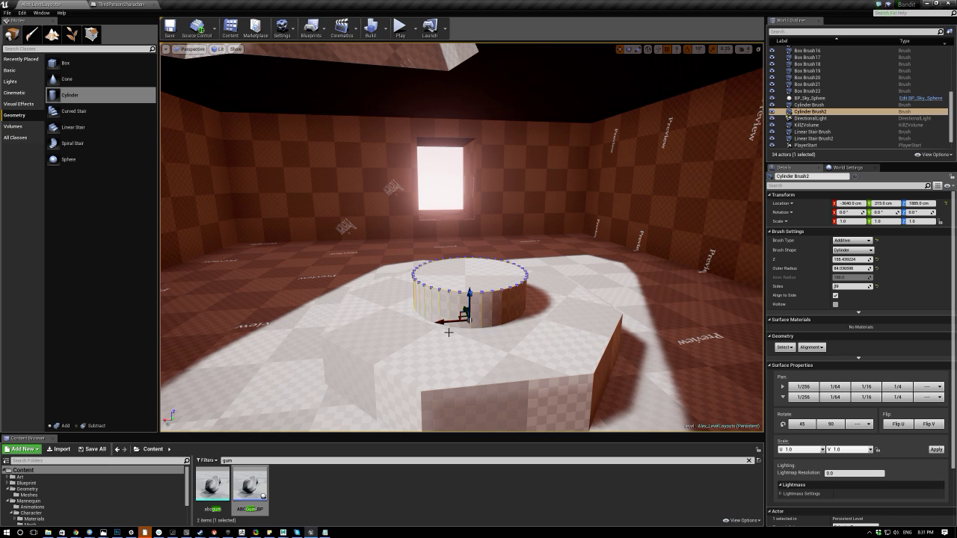
pyautogui.keyDown('ctrl'); pyautogui.click(416, 356); pyautogui.keyUp('ctrl')
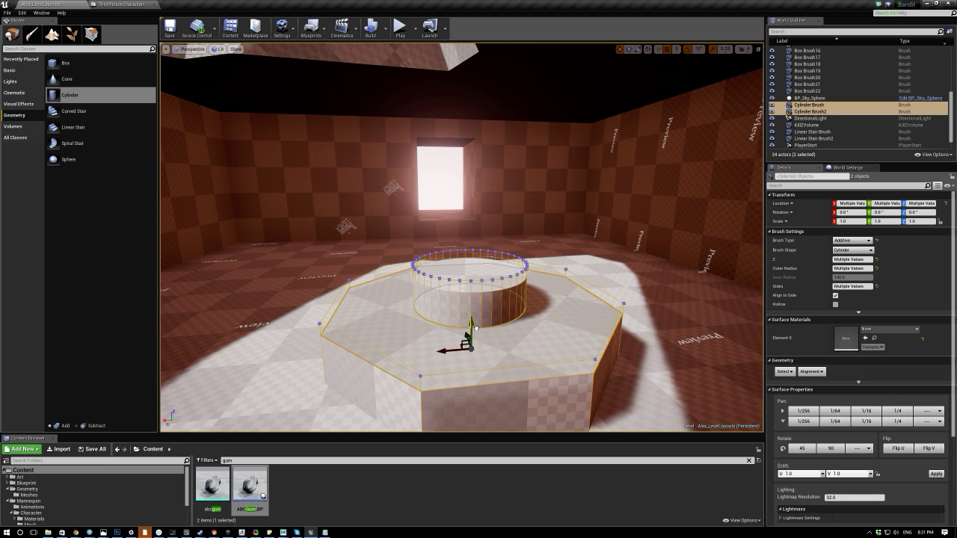
# Start a playtest and run and jump the character across the platforms and up the stairs beside the tall block.
pyautogui.click(400, 28)
pyautogui.click(412, 121)
pyautogui.press('w')
pyautogui.press('space')
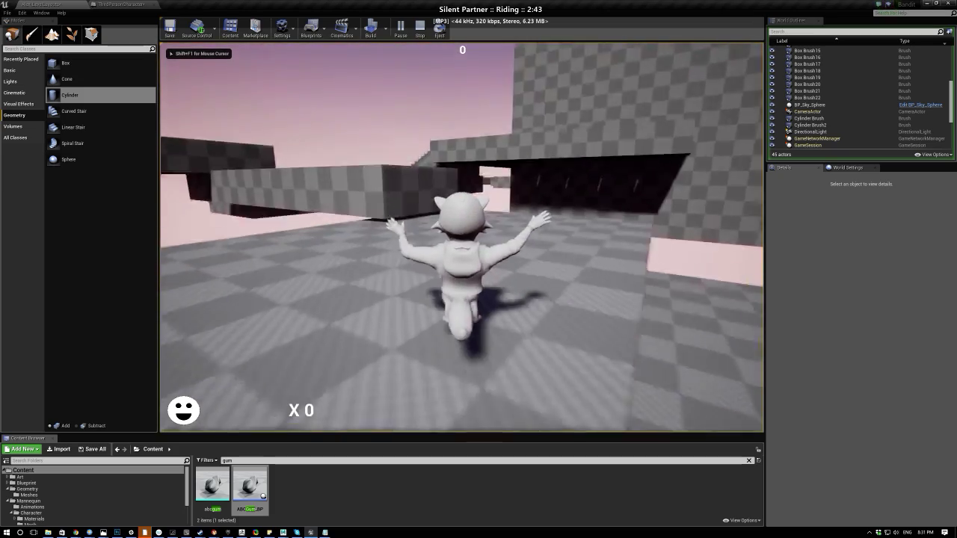
pyautogui.press('w')
pyautogui.press('space')
pyautogui.press('space')
pyautogui.press('space')
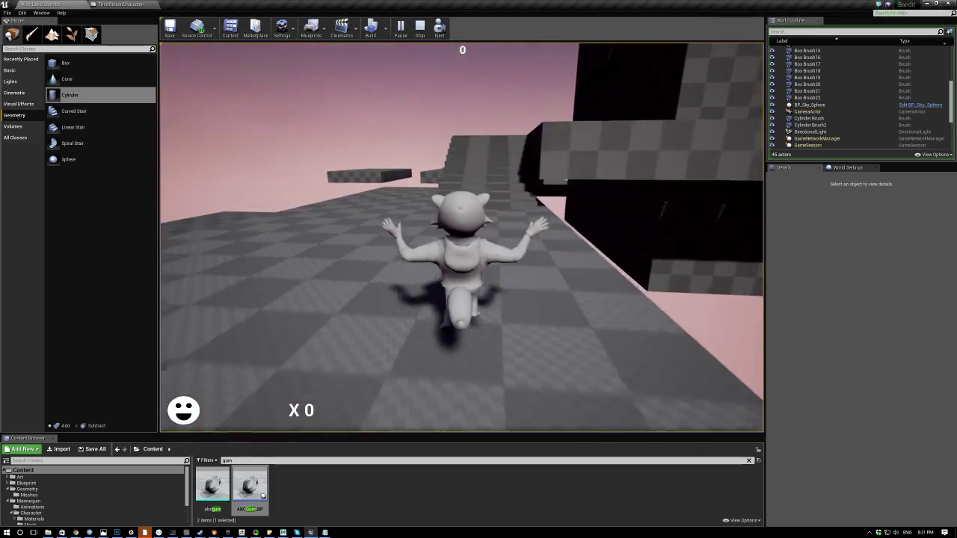
pyautogui.press('space')
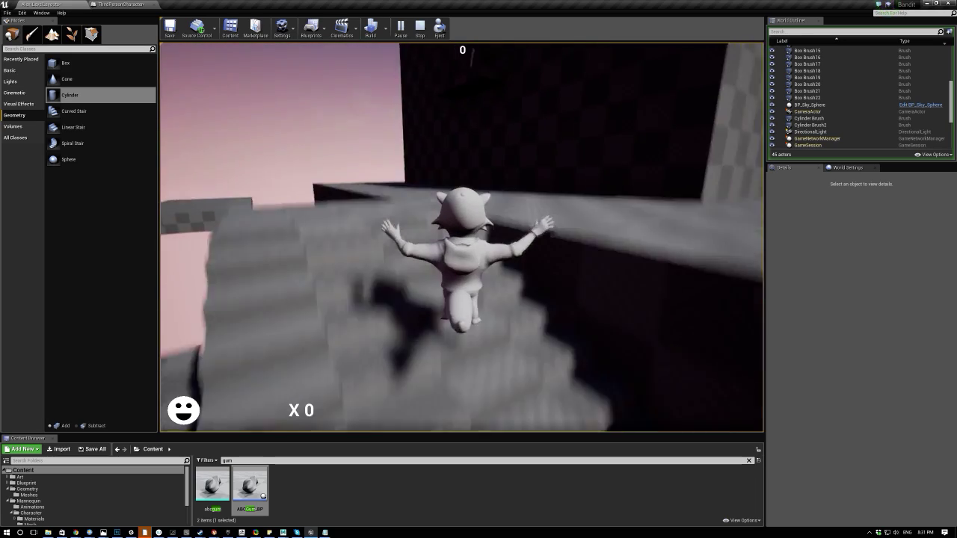
pyautogui.press('space')
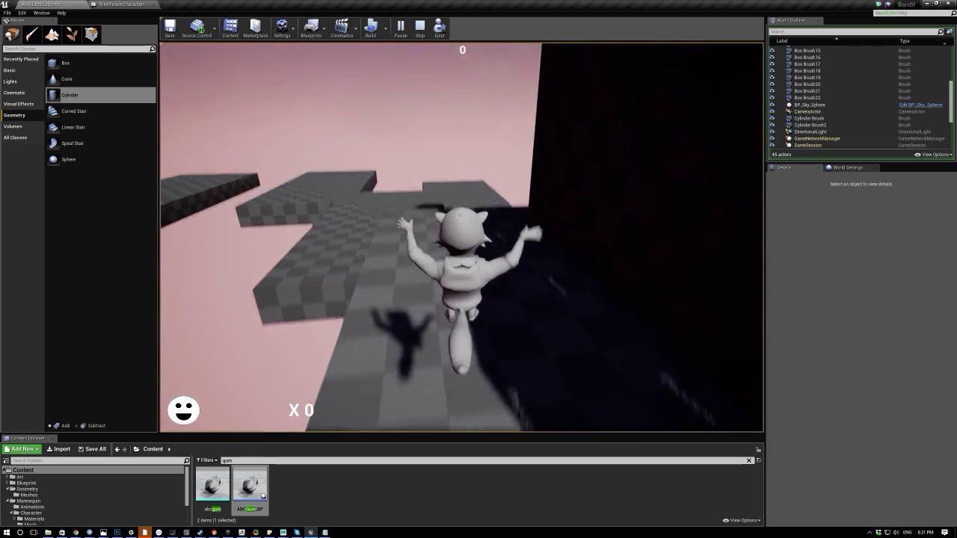
# Playtest the shaded walkway along the tall block and jump up the steps toward its doorway.
pyautogui.press('d')
pyautogui.press('w')
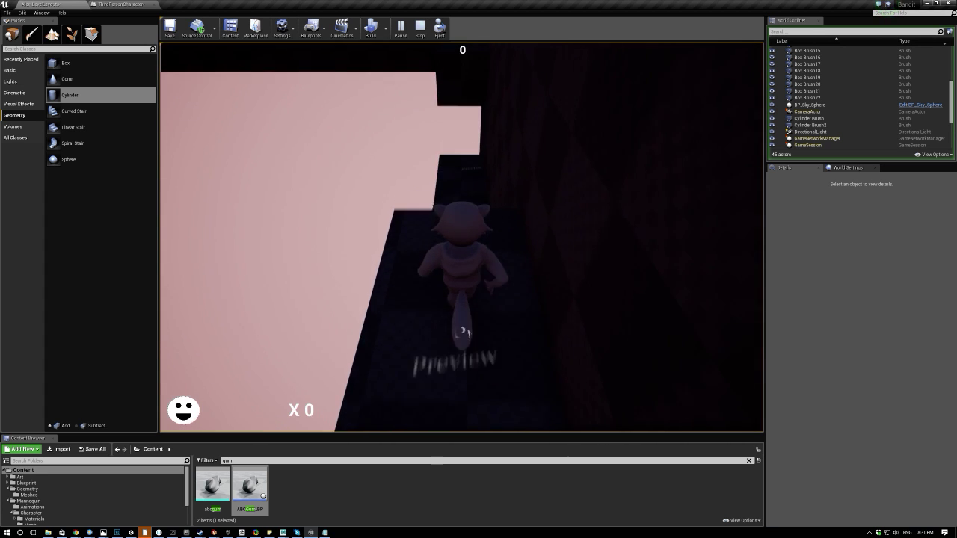
pyautogui.press('space')
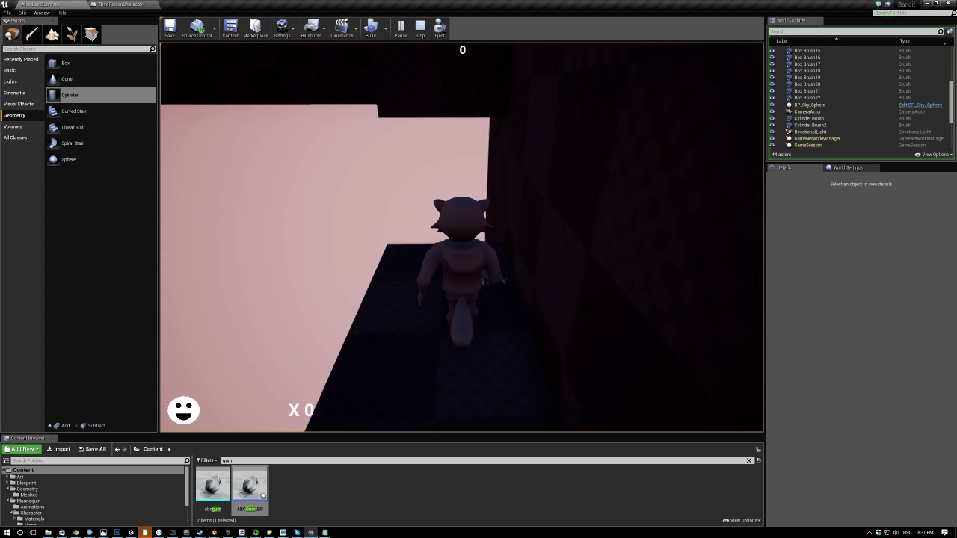
pyautogui.press('space')
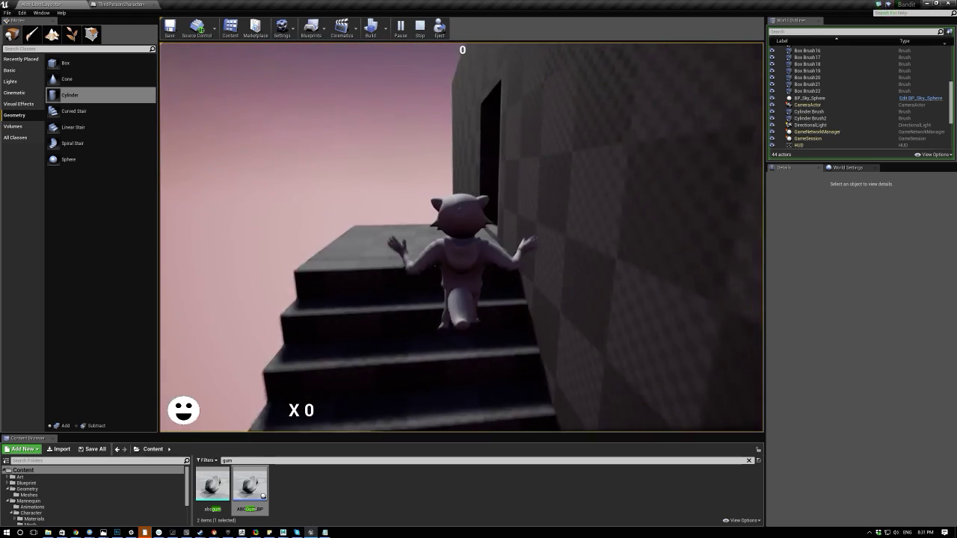
pyautogui.press('space')
pyautogui.press('space')
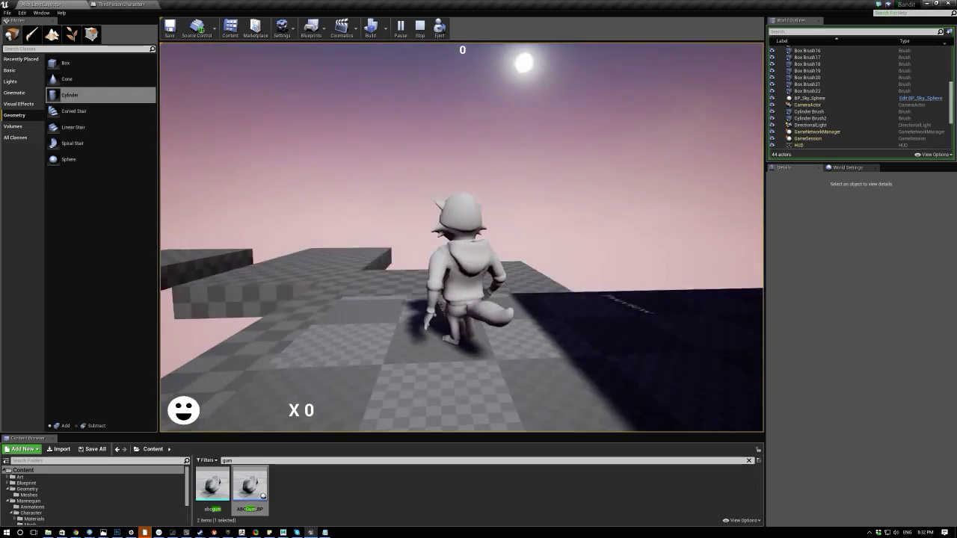
# Run the character around the open platforms beyond the tall block to check the layout, and end the playtest.
pyautogui.press('w')
pyautogui.press('s')
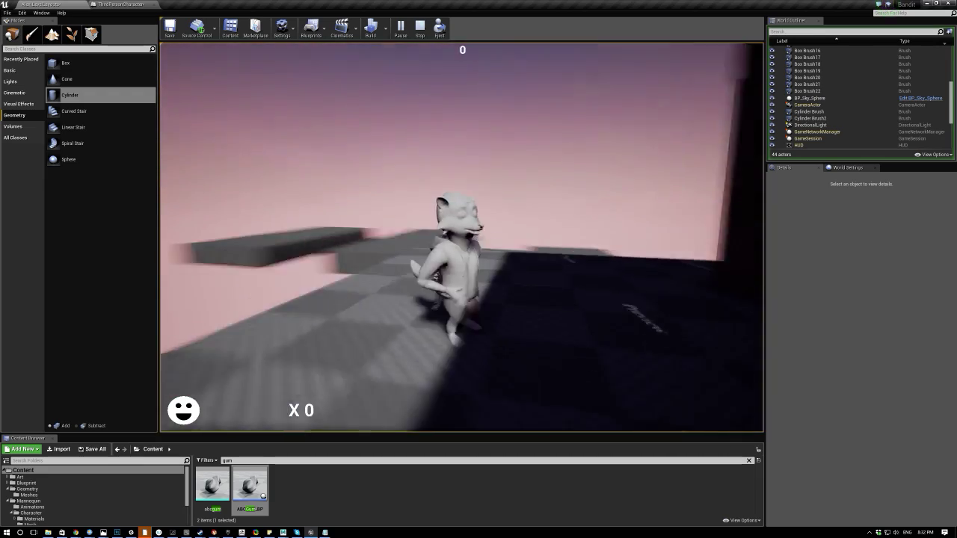
pyautogui.press('a')
pyautogui.press('d')
pyautogui.press('s')
pyautogui.press('space')
pyautogui.press('d')
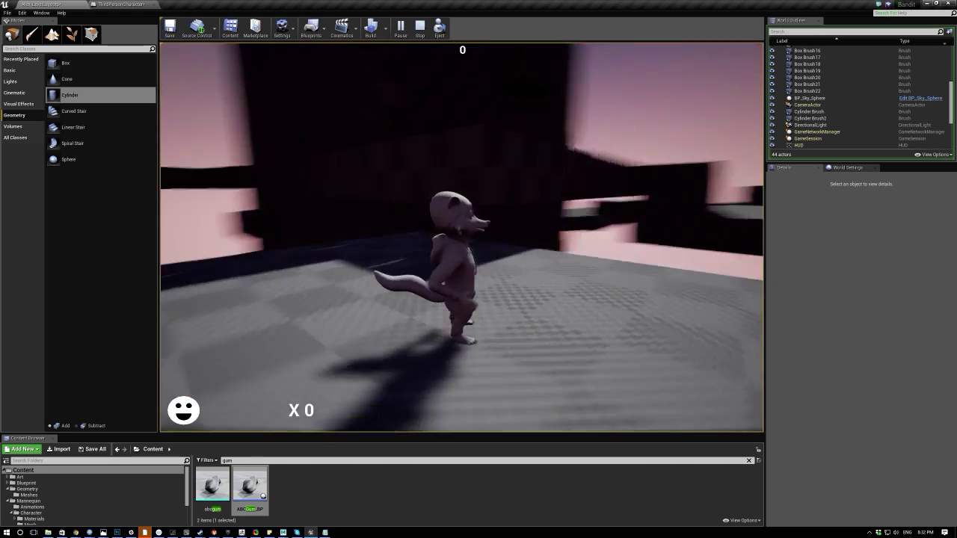
pyautogui.press('w')
pyautogui.press('d')
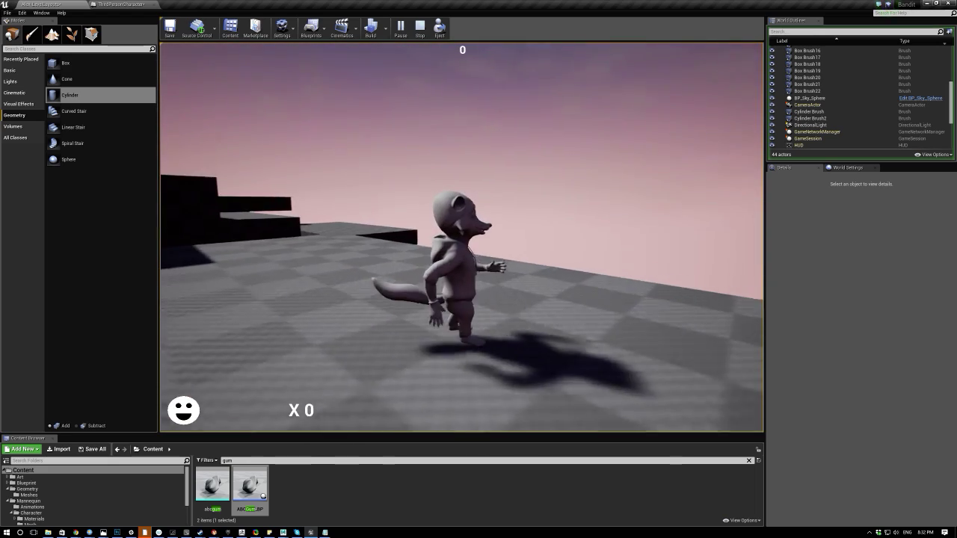
pyautogui.press('a')
pyautogui.press('w')
pyautogui.press('d')
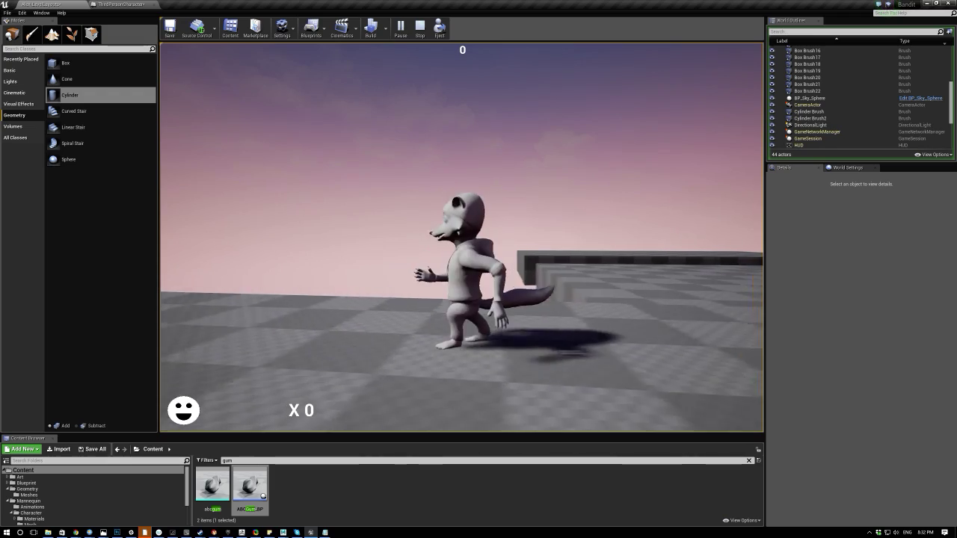
pyautogui.press('d')
pyautogui.press('w')
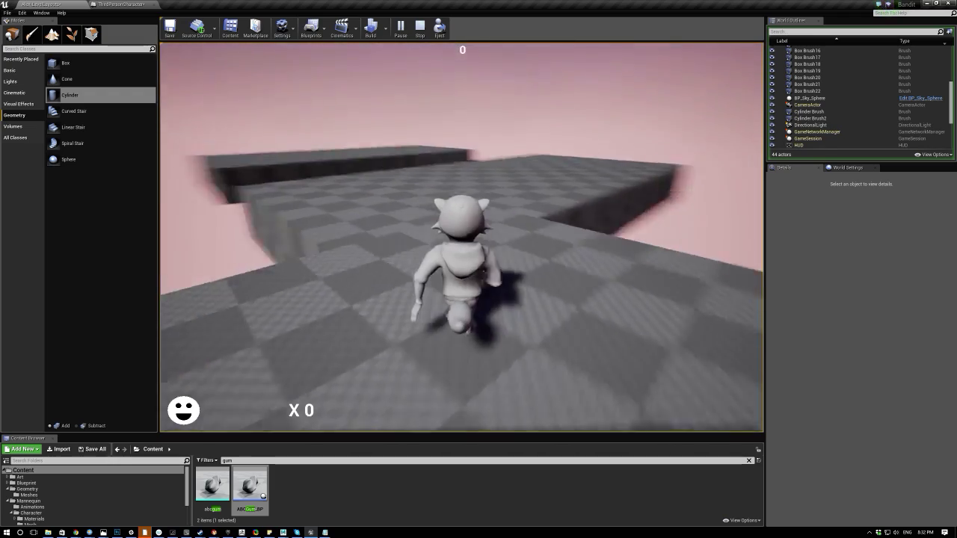
pyautogui.press('a')
pyautogui.press('Escape')
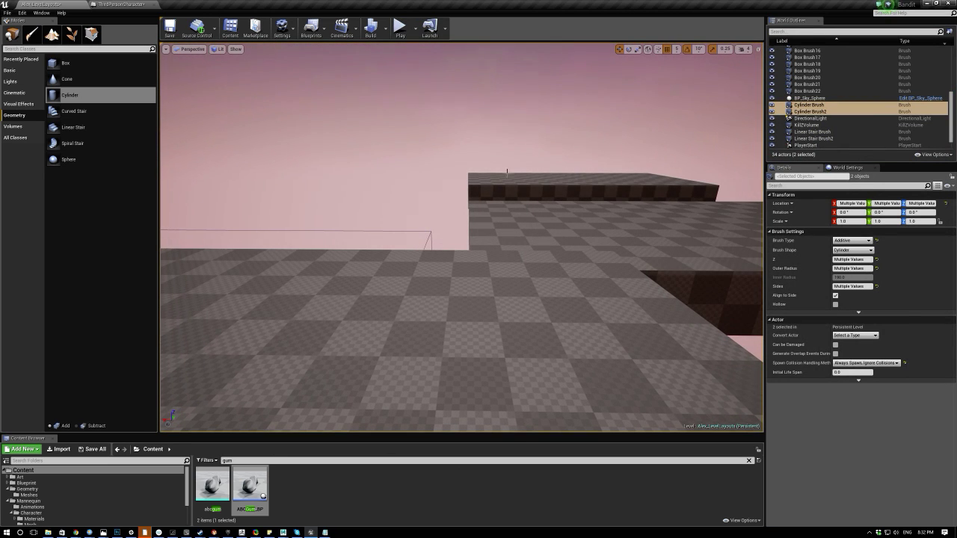
# Select the box brush platform adjoining the far edge of the large floor.
pyautogui.click(564, 200)
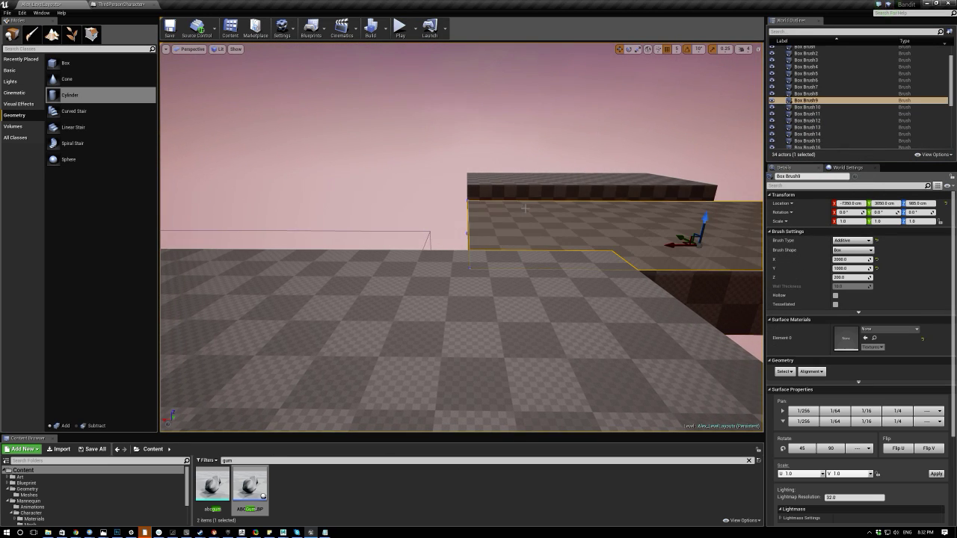
# Raise the selected platform brush to a height of about 1180 cm.
pyautogui.press('f')
pyautogui.moveTo(590, 204); pyautogui.dragTo(596, 162)
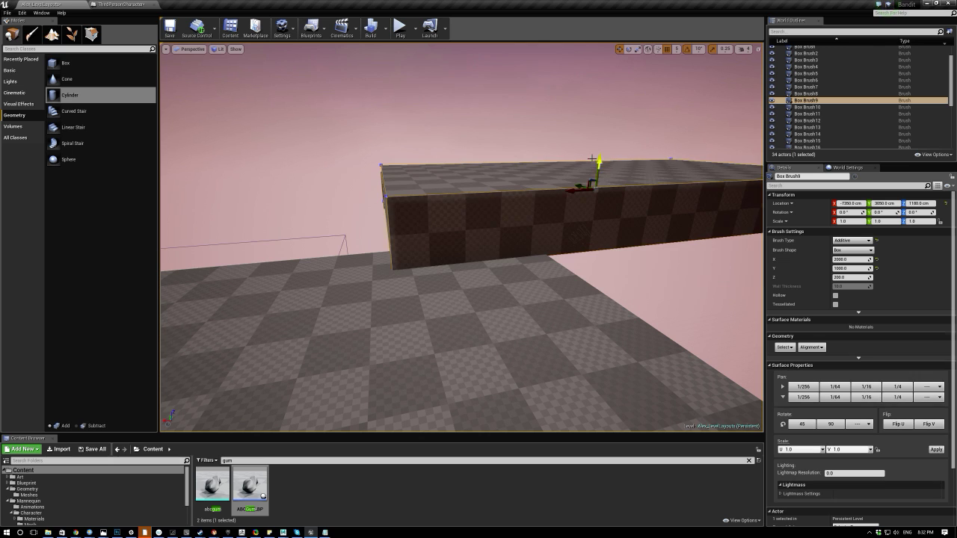
pyautogui.moveTo(579, 165); pyautogui.dragTo(527, 184, button='right')
# Rotate the raised platform -90° about the vertical axis and move it to about X -6270 cm, Y 3710 cm.
pyautogui.keyDown('alt'); pyautogui.moveTo(483, 184); pyautogui.dragTo(438, 239); pyautogui.keyUp('alt')
pyautogui.press('e')
pyautogui.moveTo(424, 191)
pyautogui.mouseDown()
pyautogui.moveTo(467, 181)
pyautogui.moveTo(352, 183)
pyautogui.mouseUp()
pyautogui.moveTo(426, 187); pyautogui.dragTo(449, 187, button='right')
pyautogui.moveTo(453, 151); pyautogui.dragTo(335, 155)
pyautogui.press('w')
pyautogui.keyDown('alt'); pyautogui.moveTo(374, 195); pyautogui.dragTo(456, 195); pyautogui.keyUp('alt')
pyautogui.moveTo(270, 156)
pyautogui.keyDown('alt'); pyautogui.mouseDown()
pyautogui.moveTo(357, 157)
pyautogui.moveTo(351, 140)
pyautogui.moveTo(286, 127)
pyautogui.moveTo(246, 170)
pyautogui.mouseUp(); pyautogui.keyUp('alt')
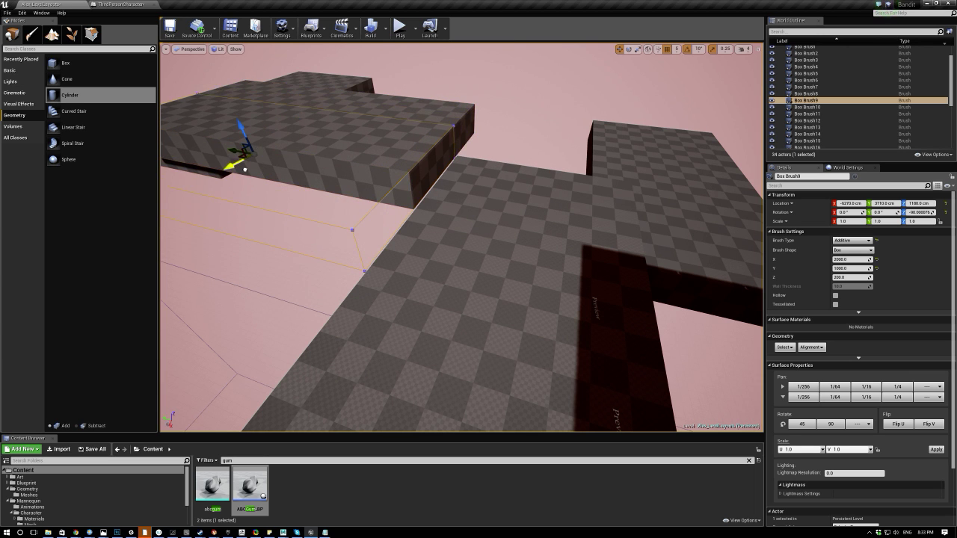
# Duplicate the distant walkway brush Box Brush17 and place the copy at about X -7975 cm.
pyautogui.moveTo(245, 169); pyautogui.dragTo(247, 193, button='right')
pyautogui.press('w')
pyautogui.moveTo(462, 238)
pyautogui.mouseDown(button='right')
pyautogui.moveTo(449, 224)
pyautogui.moveTo(523, 237)
pyautogui.moveTo(508, 231)
pyautogui.moveTo(501, 241)
pyautogui.moveTo(635, 247)
pyautogui.moveTo(336, 281)
pyautogui.mouseUp(button='right')
pyautogui.moveTo(293, 177); pyautogui.dragTo(669, 174, button='right')
pyautogui.click(513, 135)
pyautogui.click(478, 128)
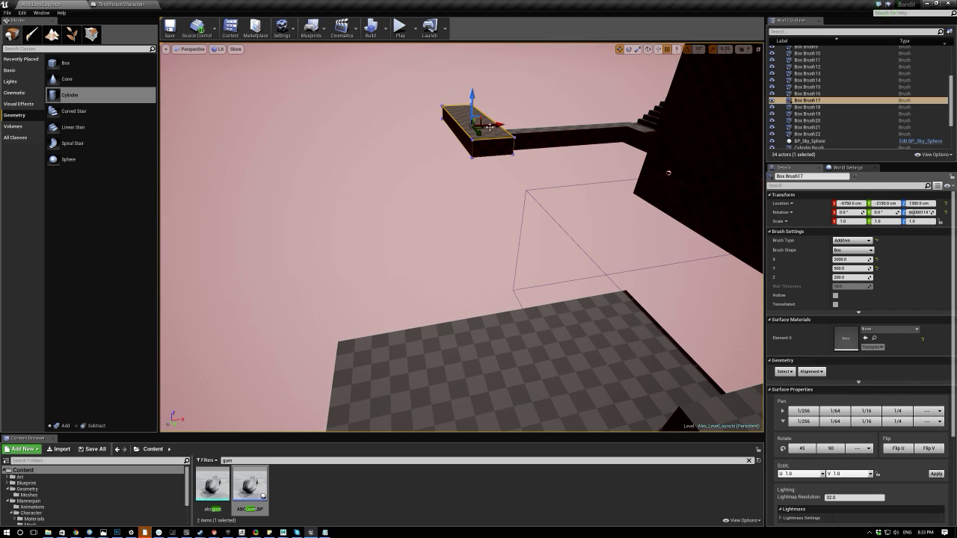
pyautogui.keyDown('alt'); pyautogui.moveTo(498, 128); pyautogui.dragTo(408, 129); pyautogui.keyUp('alt')
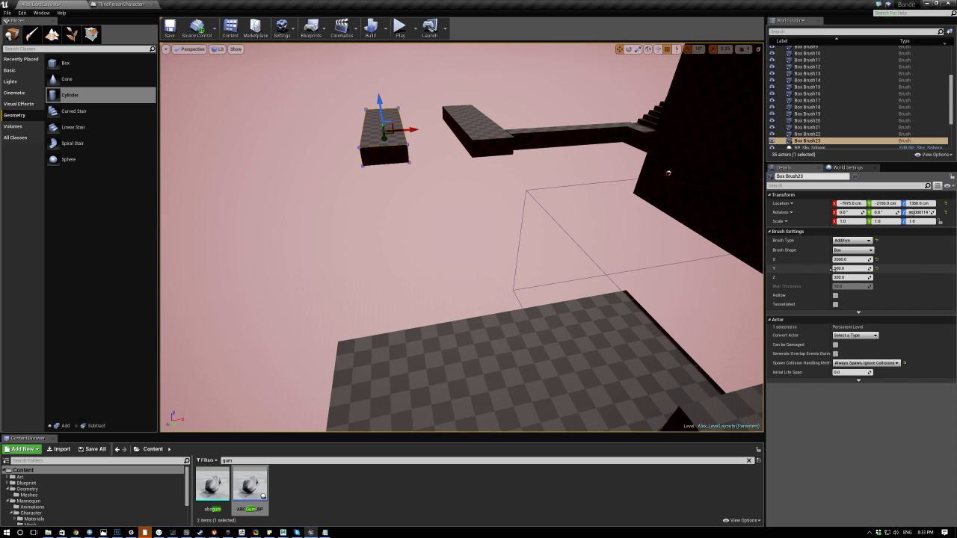
# Widen the copied block's Y size to about 2047 and lower the block to Z 1215 cm.
pyautogui.moveTo(849, 268); pyautogui.dragTo(858, 269)
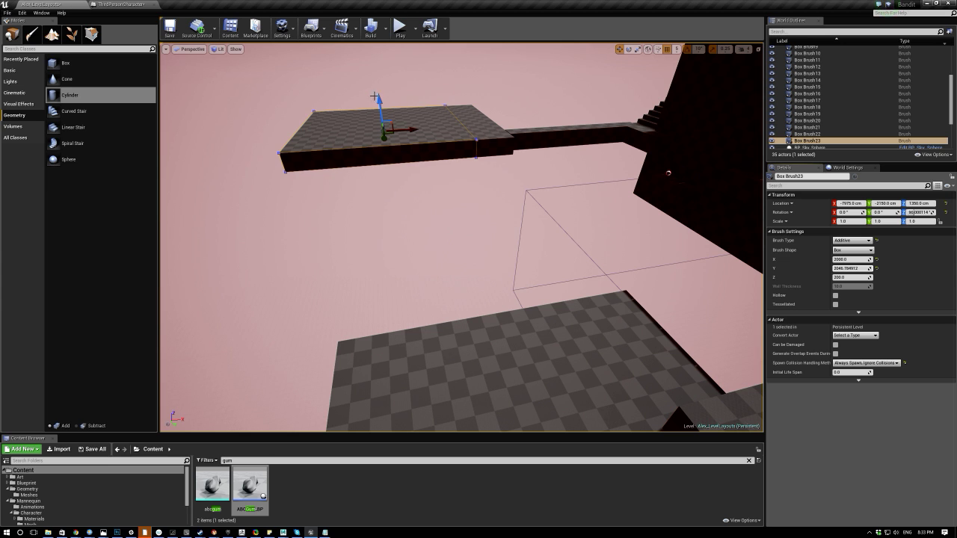
pyautogui.moveTo(383, 114)
pyautogui.mouseDown(button='right')
pyautogui.moveTo(416, 84)
pyautogui.moveTo(407, 77)
pyautogui.moveTo(355, 113)
pyautogui.moveTo(334, 165)
pyautogui.mouseUp(button='right')
pyautogui.press('w')
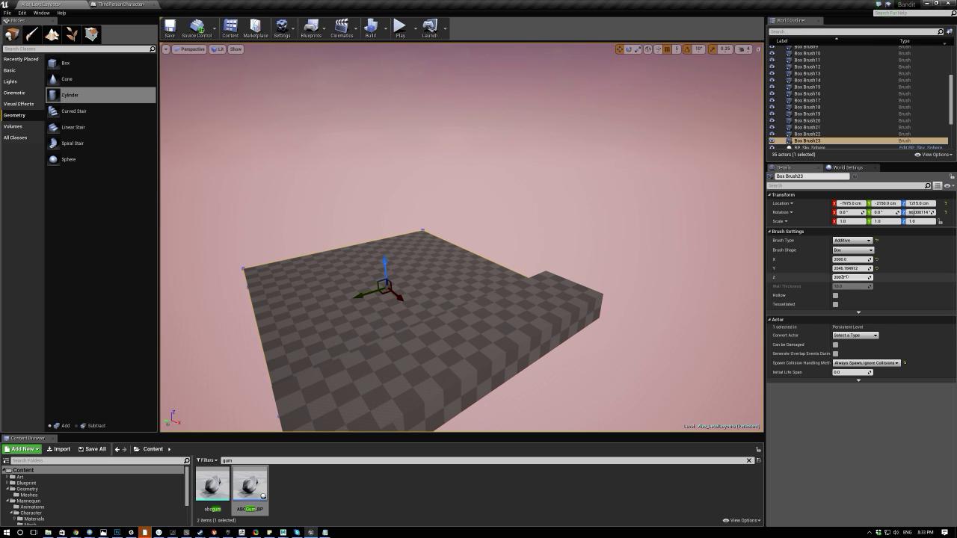
# Turn the copied block into a pillar with X and Y sizes of 500 and a Z size of about 2451.
pyautogui.moveTo(849, 269); pyautogui.dragTo(860, 277)
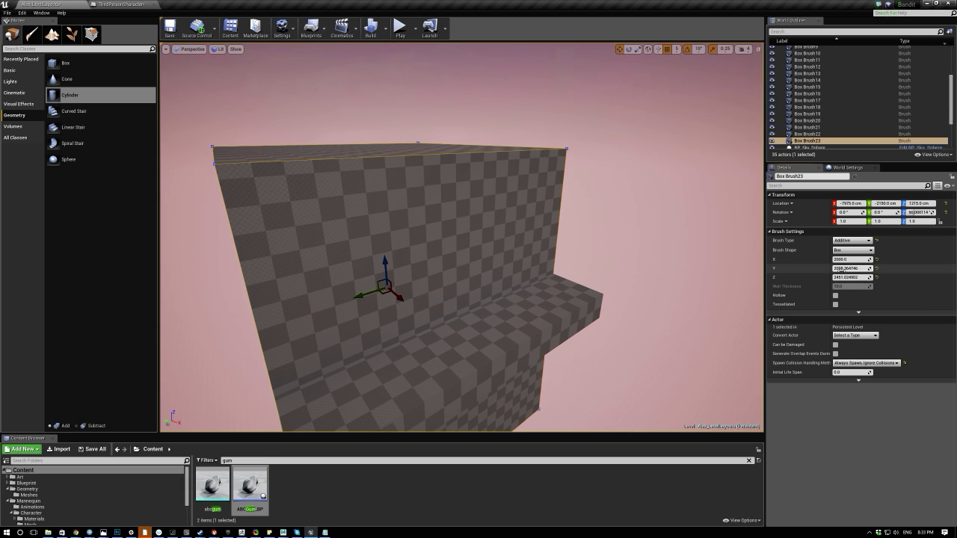
pyautogui.write('500')
pyautogui.press('Return')
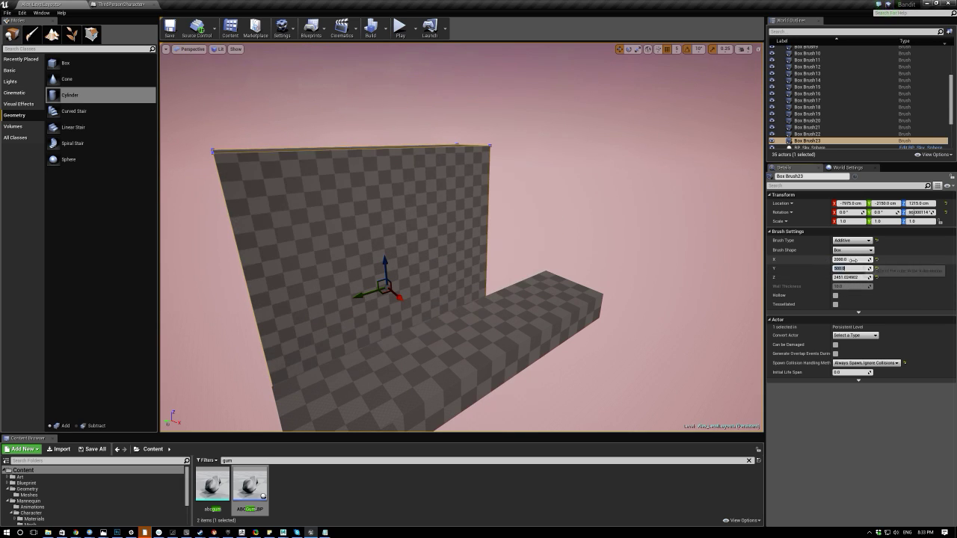
pyautogui.write('500')
pyautogui.press('Return')
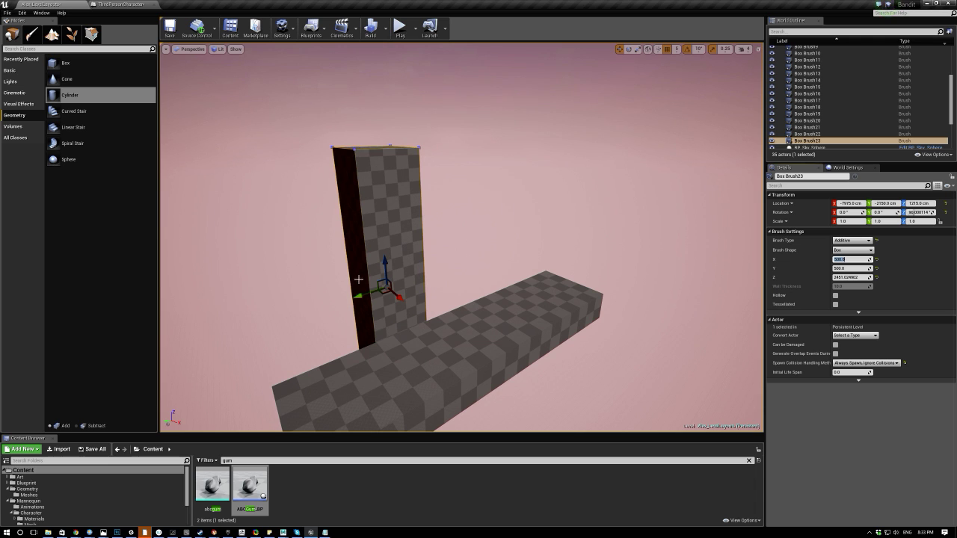
# Move the pillar beside the walkway at about X -7295 cm and reduce its Z size to about 1786.
pyautogui.moveTo(401, 297); pyautogui.dragTo(451, 325)
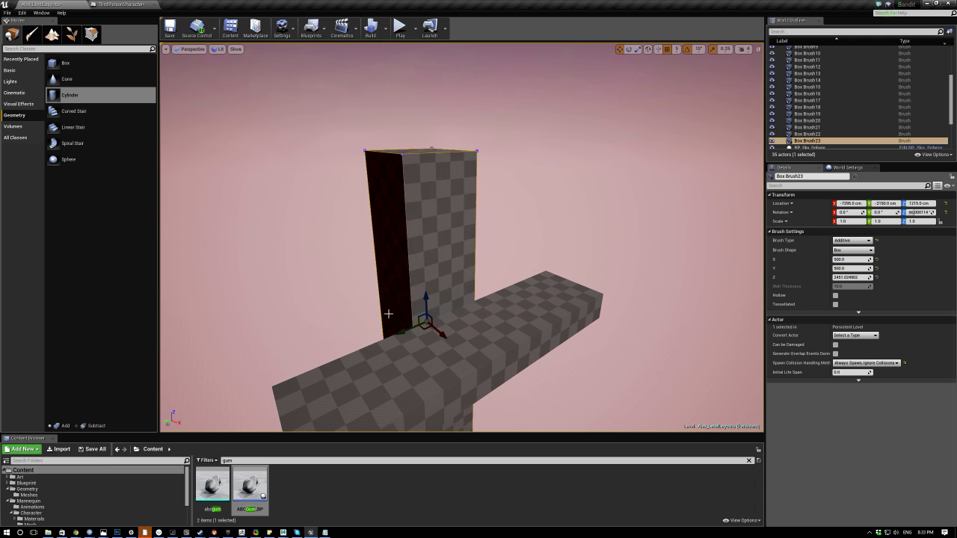
pyautogui.moveTo(387, 316); pyautogui.dragTo(402, 308, button='right')
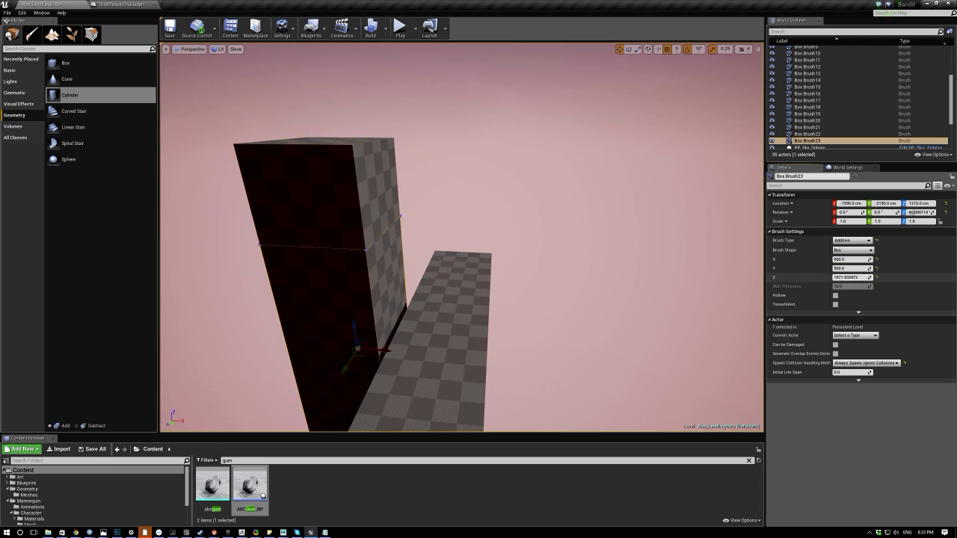
pyautogui.moveTo(850, 277); pyautogui.dragTo(849, 278)
pyautogui.moveTo(558, 308); pyautogui.dragTo(434, 305, button='right')
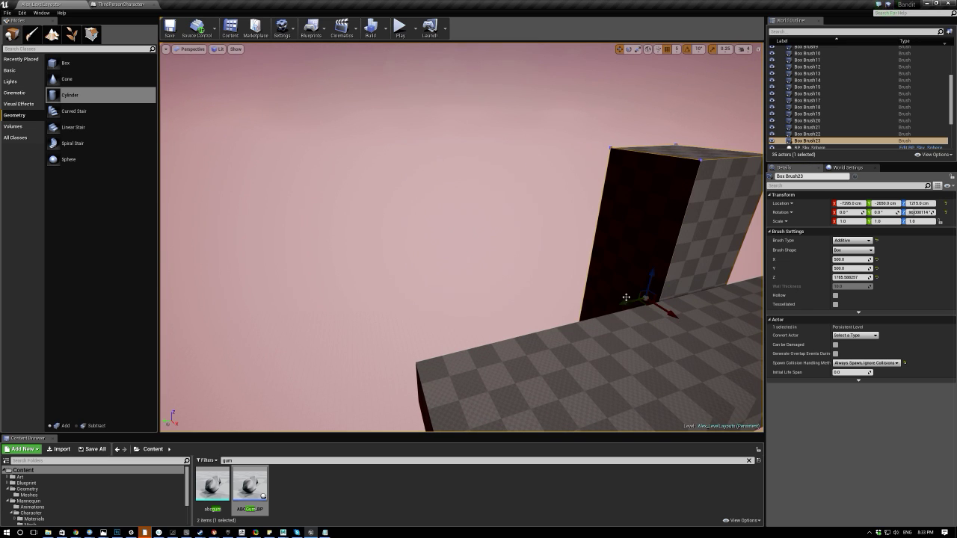
# Duplicate the walkway beside the pillar and place the copy perpendicular to its end at about X -7995 cm.
pyautogui.click(611, 345)
pyautogui.moveTo(612, 346); pyautogui.dragTo(574, 327, button='right')
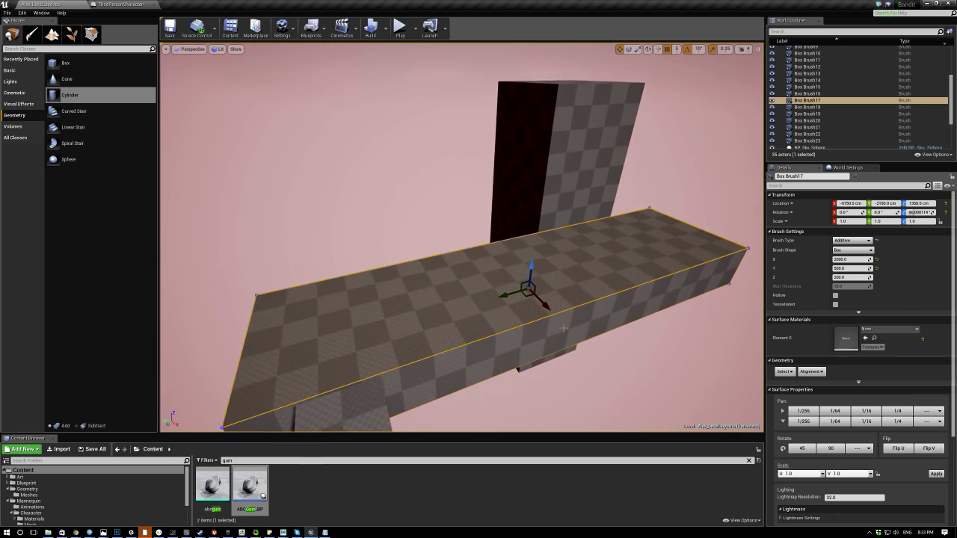
pyautogui.moveTo(516, 297)
pyautogui.keyDown('alt'); pyautogui.mouseDown()
pyautogui.moveTo(623, 257)
pyautogui.moveTo(613, 264)
pyautogui.moveTo(680, 263)
pyautogui.mouseUp(); pyautogui.keyUp('alt')
pyautogui.press('e')
pyautogui.press('s')
pyautogui.moveTo(623, 272)
pyautogui.mouseDown(button='right')
pyautogui.moveTo(665, 329)
pyautogui.moveTo(679, 310)
pyautogui.mouseUp(button='right')
pyautogui.moveTo(465, 341)
pyautogui.mouseDown()
pyautogui.moveTo(518, 317)
pyautogui.moveTo(481, 332)
pyautogui.moveTo(518, 341)
pyautogui.moveTo(443, 337)
pyautogui.mouseUp()
pyautogui.press('w')
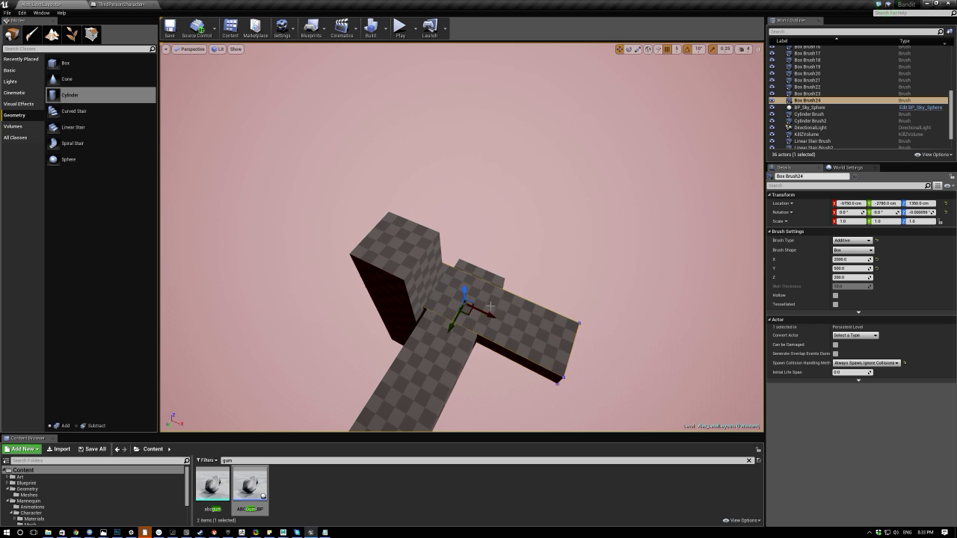
pyautogui.moveTo(373, 265); pyautogui.dragTo(353, 261)
# Move the pillar along Y into the inner corner between the two walkways, to about Y -2468 cm.
pyautogui.moveTo(456, 329)
pyautogui.mouseDown(button='right')
pyautogui.moveTo(374, 333)
pyautogui.moveTo(381, 340)
pyautogui.mouseUp(button='right')
pyautogui.click(455, 346)
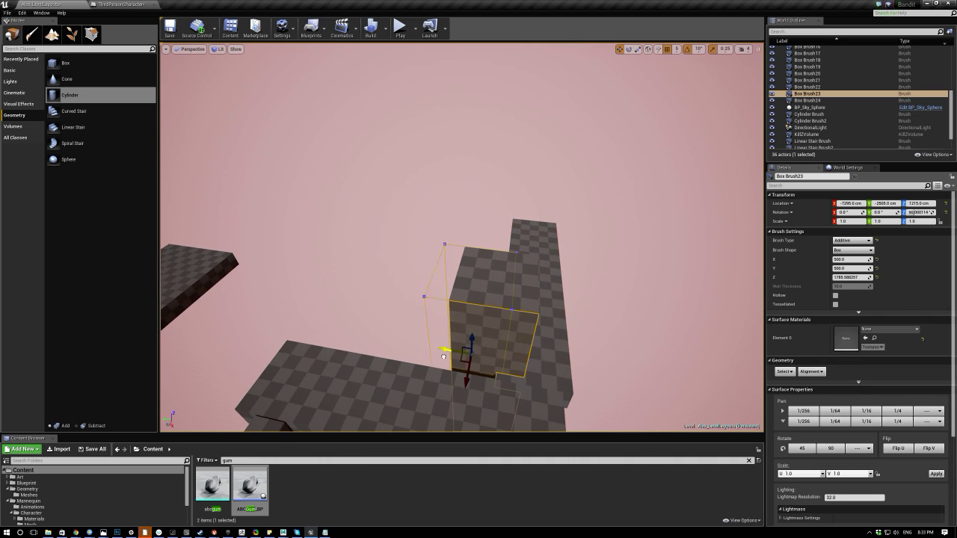
pyautogui.moveTo(438, 355); pyautogui.dragTo(438, 356)
pyautogui.moveTo(439, 356)
pyautogui.mouseDown(button='right')
pyautogui.moveTo(396, 350)
pyautogui.moveTo(381, 307)
pyautogui.moveTo(389, 318)
pyautogui.moveTo(426, 322)
pyautogui.mouseUp(button='right')
pyautogui.moveTo(475, 372); pyautogui.dragTo(471, 370, button='right')
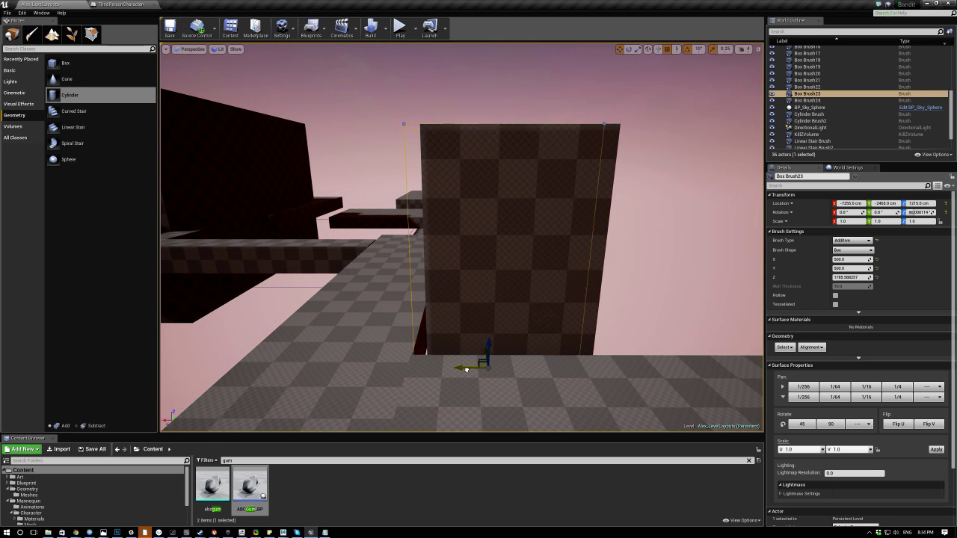
pyautogui.moveTo(467, 369); pyautogui.dragTo(467, 369)
# Align the perpendicular walkway with the end of the first walkway and nudge the pillar against the corner.
pyautogui.moveTo(517, 331)
pyautogui.mouseDown(button='right')
pyautogui.moveTo(501, 337)
pyautogui.moveTo(554, 336)
pyautogui.mouseUp(button='right')
pyautogui.click(491, 331)
pyautogui.moveTo(408, 202)
pyautogui.mouseDown(button='right')
pyautogui.moveTo(430, 220)
pyautogui.moveTo(408, 201)
pyautogui.mouseUp(button='right')
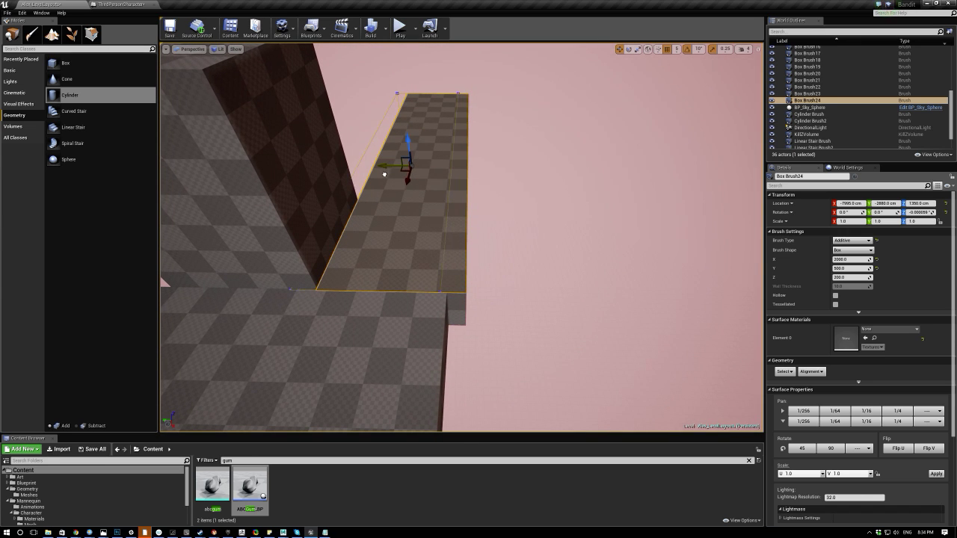
pyautogui.moveTo(387, 174); pyautogui.dragTo(386, 174)
pyautogui.click(287, 204)
pyautogui.moveTo(288, 205); pyautogui.dragTo(359, 208, button='right')
pyautogui.moveTo(394, 264); pyautogui.dragTo(387, 263)
# Shorten the perpendicular walkway to an X size of about 911.
pyautogui.moveTo(389, 262); pyautogui.dragTo(321, 258, button='right')
pyautogui.click(407, 264)
pyautogui.moveTo(426, 239); pyautogui.dragTo(313, 249, button='right')
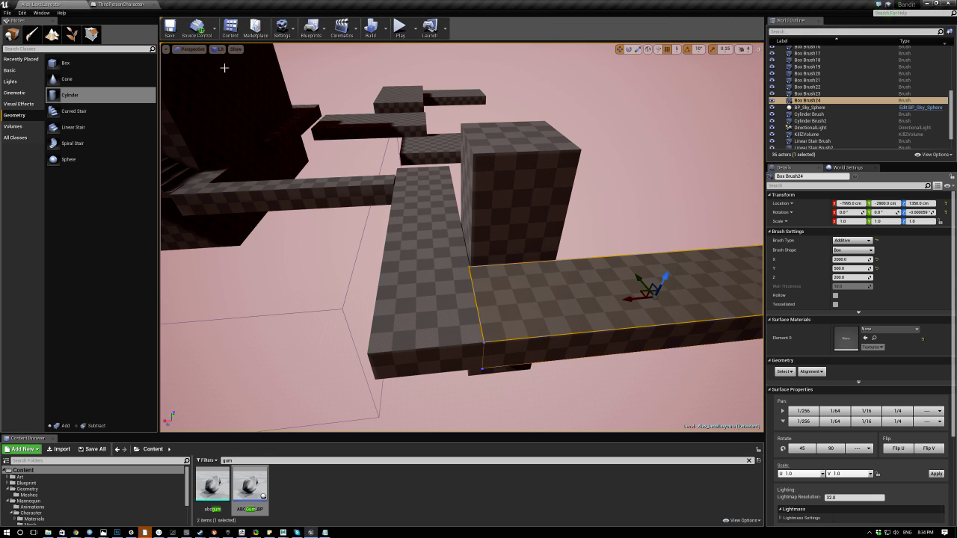
pyautogui.moveTo(383, 253)
pyautogui.mouseDown(button='right')
pyautogui.moveTo(299, 217)
pyautogui.moveTo(295, 225)
pyautogui.moveTo(383, 252)
pyautogui.mouseUp(button='right')
pyautogui.press('w')
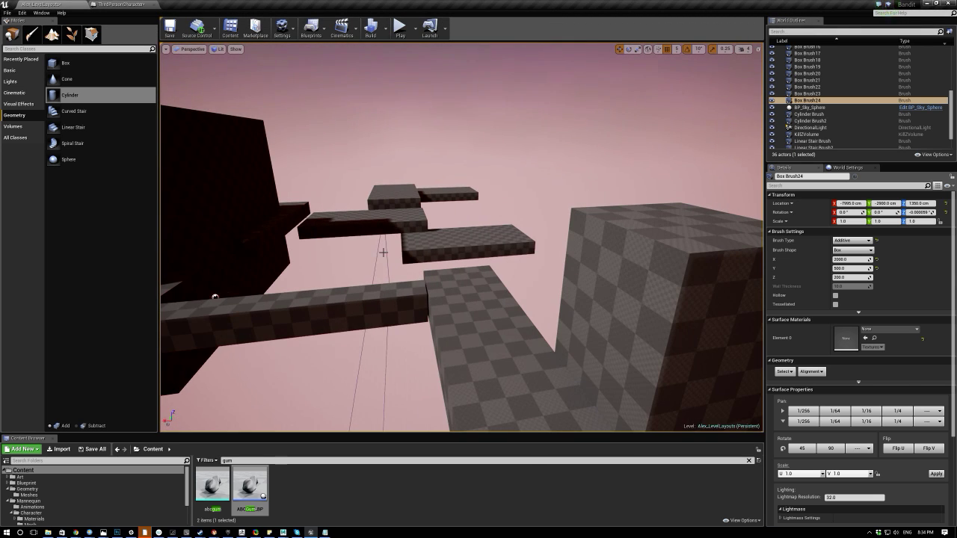
pyautogui.moveTo(403, 348); pyautogui.dragTo(484, 85, button='right')
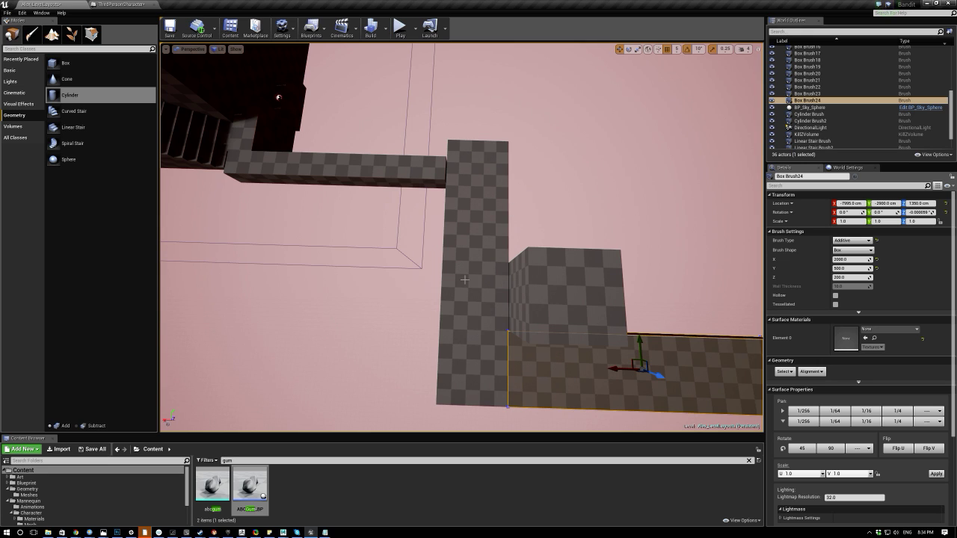
pyautogui.moveTo(466, 243); pyautogui.dragTo(493, 157, button='right')
pyautogui.moveTo(442, 327)
pyautogui.mouseDown(button='right')
pyautogui.moveTo(489, 291)
pyautogui.moveTo(426, 324)
pyautogui.moveTo(406, 222)
pyautogui.moveTo(449, 247)
pyautogui.moveTo(361, 364)
pyautogui.moveTo(434, 265)
pyautogui.moveTo(437, 292)
pyautogui.moveTo(450, 301)
pyautogui.moveTo(437, 290)
pyautogui.moveTo(437, 272)
pyautogui.moveTo(532, 276)
pyautogui.moveTo(547, 287)
pyautogui.moveTo(540, 320)
pyautogui.moveTo(522, 326)
pyautogui.moveTo(524, 343)
pyautogui.mouseUp(button='right')
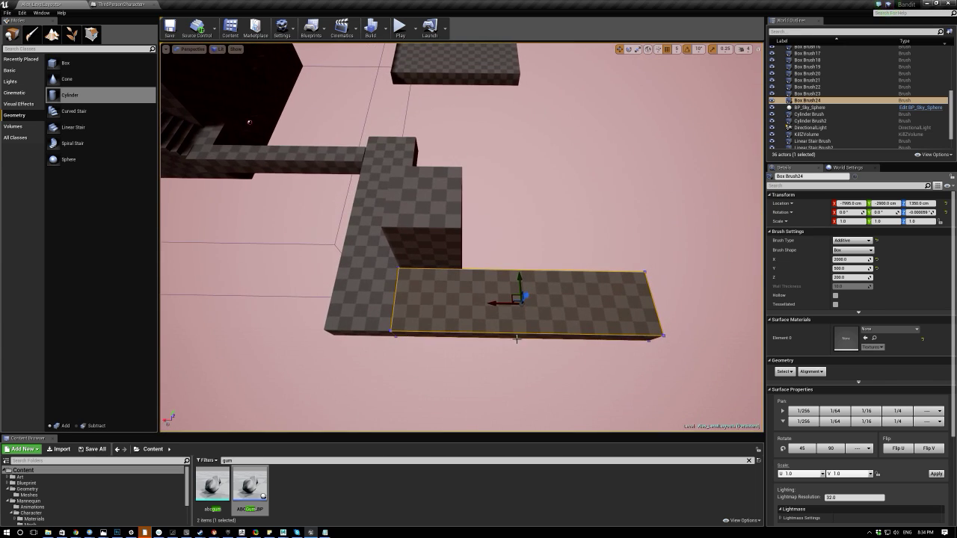
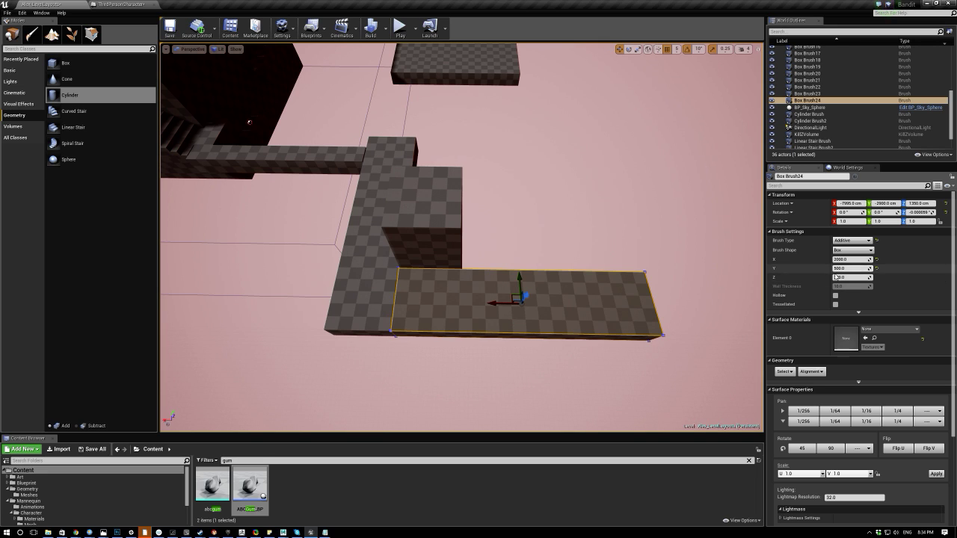
pyautogui.moveTo(848, 259); pyautogui.dragTo(837, 259)
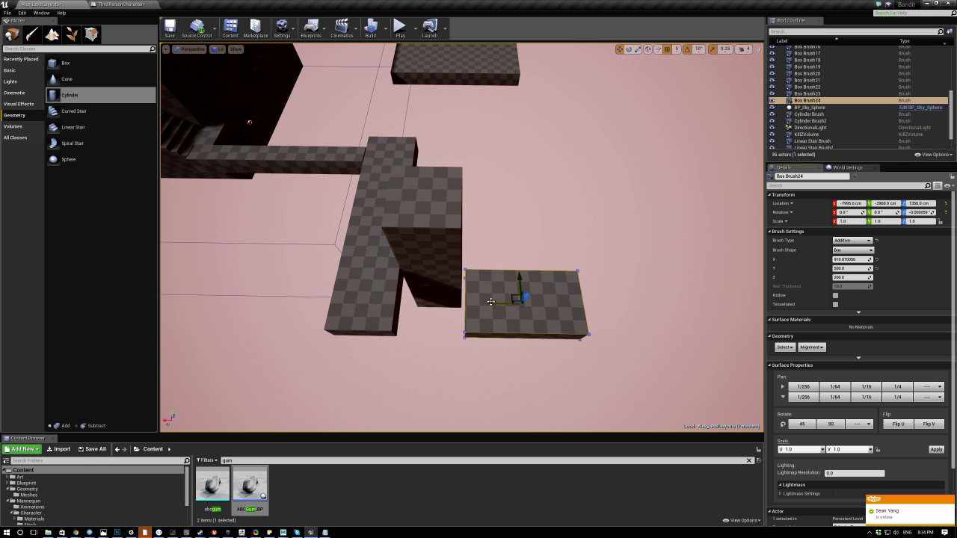
# Slide the shortened walkway against the first one and place a copy at its outer end, rotated -90°.
pyautogui.moveTo(425, 298); pyautogui.dragTo(475, 308)
pyautogui.press('e')
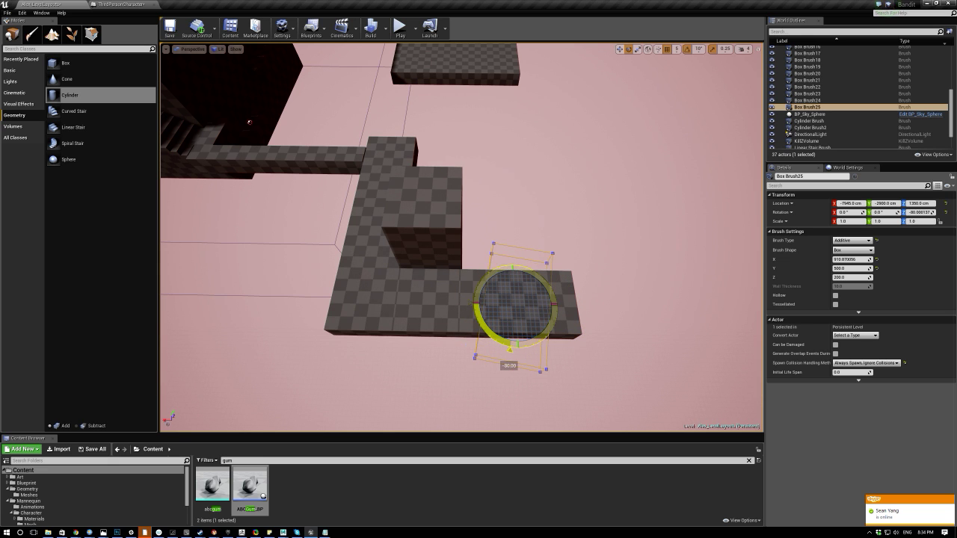
pyautogui.press('w')
pyautogui.moveTo(514, 322); pyautogui.dragTo(539, 265, button='right')
pyautogui.press('s')
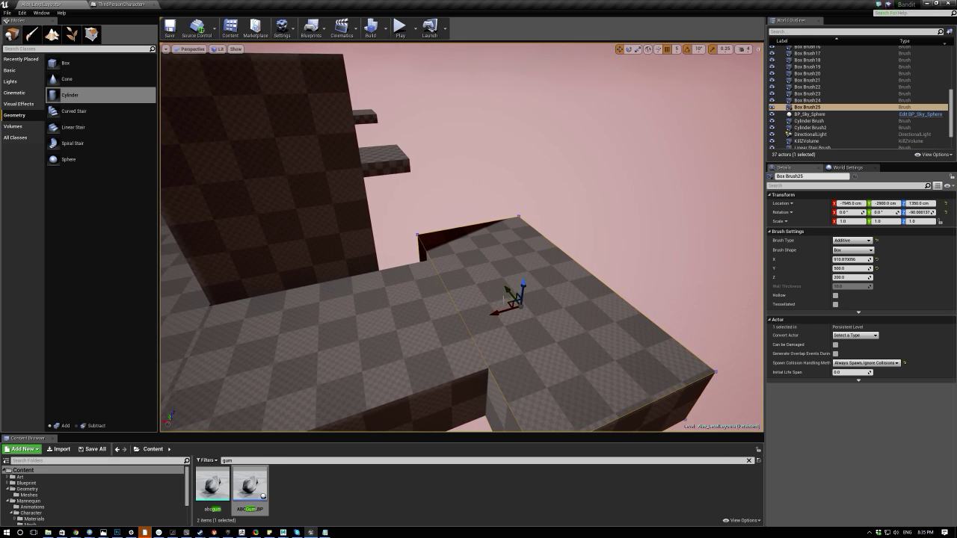
# Raise the rotated platform copy to Z 1545 cm and shift it towards the pillar to about X -7755 cm.
pyautogui.moveTo(522, 287)
pyautogui.mouseDown()
pyautogui.moveTo(521, 220)
pyautogui.moveTo(528, 234)
pyautogui.mouseUp()
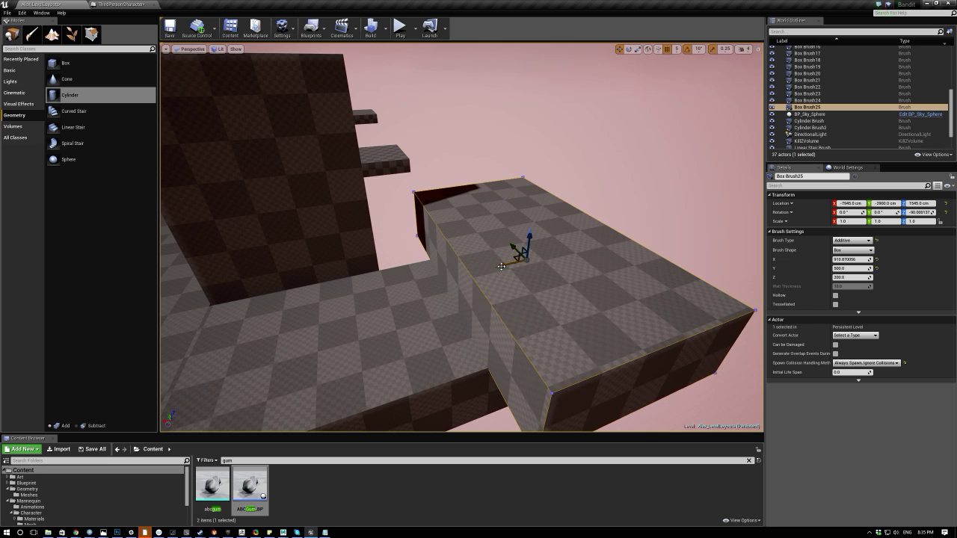
pyautogui.press('w')
pyautogui.moveTo(441, 272)
pyautogui.mouseDown(button='right')
pyautogui.moveTo(448, 288)
pyautogui.moveTo(441, 246)
pyautogui.mouseUp(button='right')
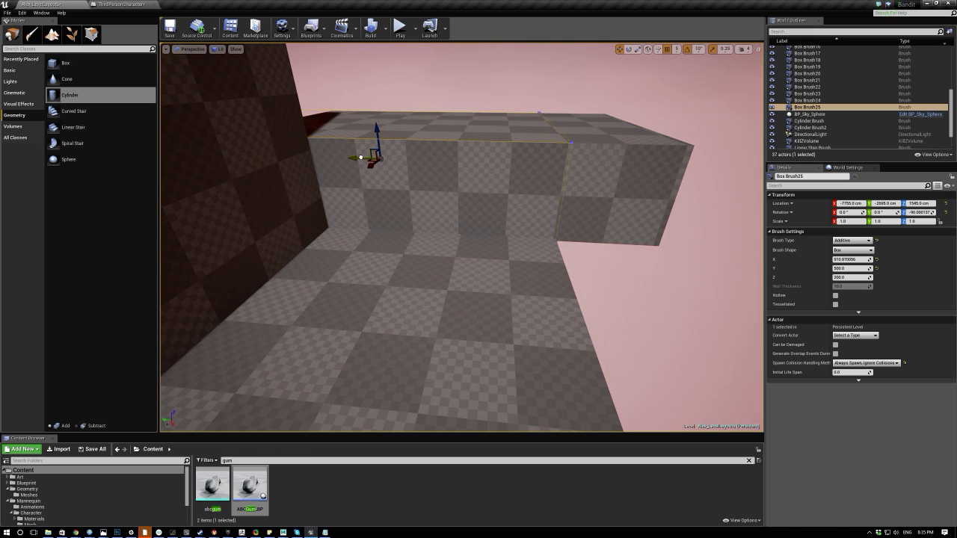
# Examine the new pillar and platforms in relation to the rest of the level layout from several angles.
pyautogui.press('s')
pyautogui.moveTo(362, 158)
pyautogui.mouseDown(button='right')
pyautogui.moveTo(288, 221)
pyautogui.moveTo(265, 255)
pyautogui.moveTo(329, 243)
pyautogui.moveTo(355, 262)
pyautogui.moveTo(288, 291)
pyautogui.moveTo(273, 307)
pyautogui.moveTo(288, 318)
pyautogui.moveTo(269, 310)
pyautogui.moveTo(298, 254)
pyautogui.mouseUp(button='right')
pyautogui.press('s')
pyautogui.press('w')
pyautogui.press('w')
pyautogui.moveTo(228, 276); pyautogui.dragTo(610, 237, button='right')
pyautogui.moveTo(379, 119); pyautogui.dragTo(379, 114, button='right')
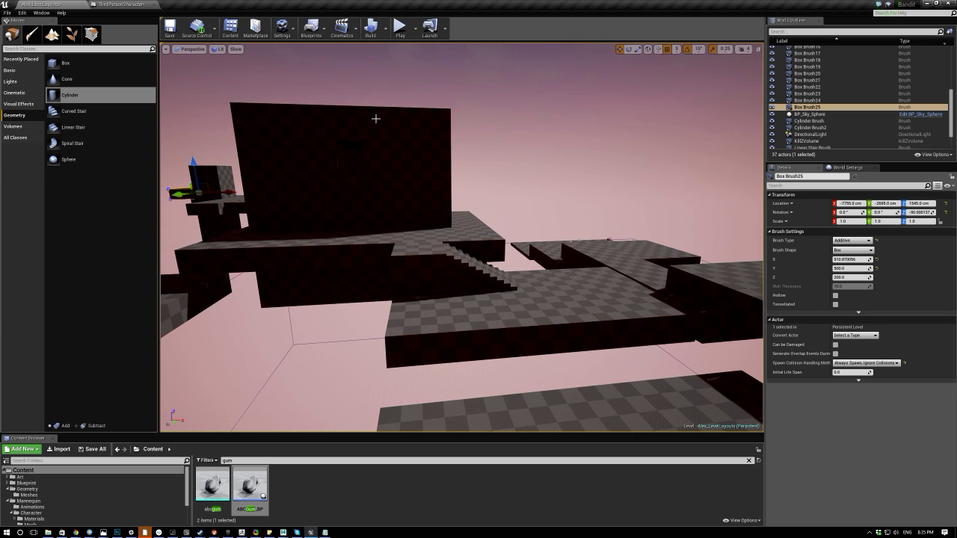
pyautogui.moveTo(376, 219)
pyautogui.mouseDown(button='right')
pyautogui.moveTo(351, 219)
pyautogui.moveTo(352, 192)
pyautogui.moveTo(373, 191)
pyautogui.mouseUp(button='right')
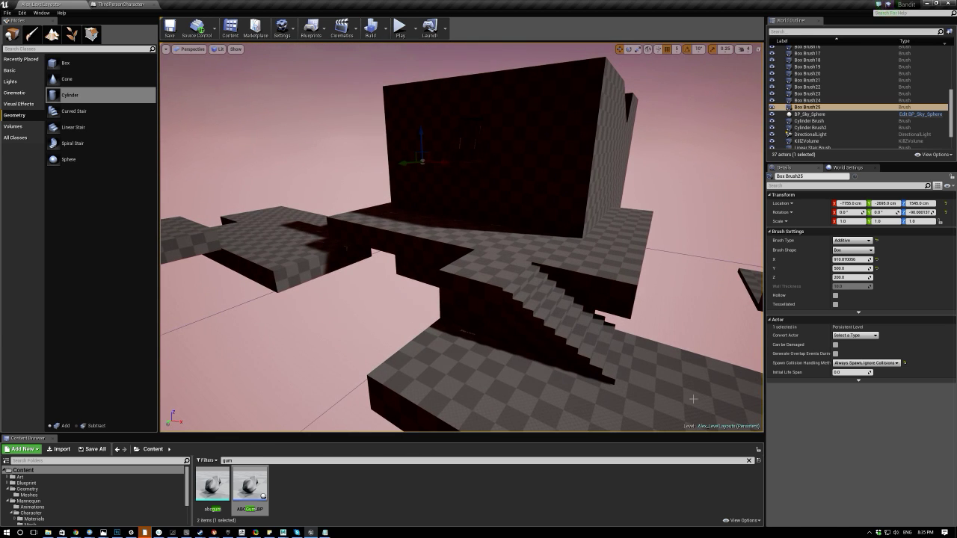
pyautogui.moveTo(421, 254); pyautogui.dragTo(460, 291, button='right')
pyautogui.click(462, 294)
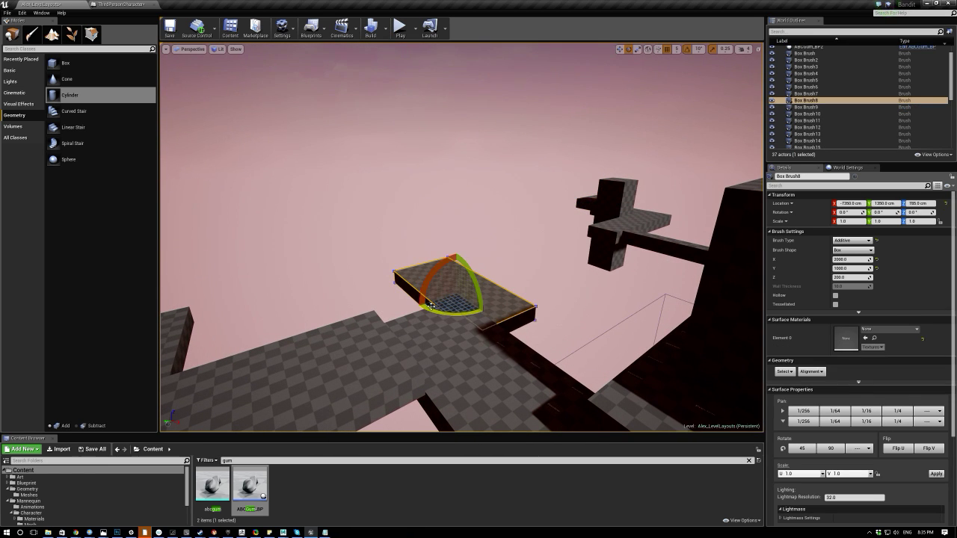
pyautogui.moveTo(428, 287); pyautogui.dragTo(424, 290)
pyautogui.moveTo(410, 286)
pyautogui.mouseDown(button='right')
pyautogui.moveTo(413, 273)
pyautogui.moveTo(468, 284)
pyautogui.moveTo(415, 259)
pyautogui.moveTo(357, 248)
pyautogui.mouseUp(button='right')
pyautogui.hotkey('ctrl', 'z')
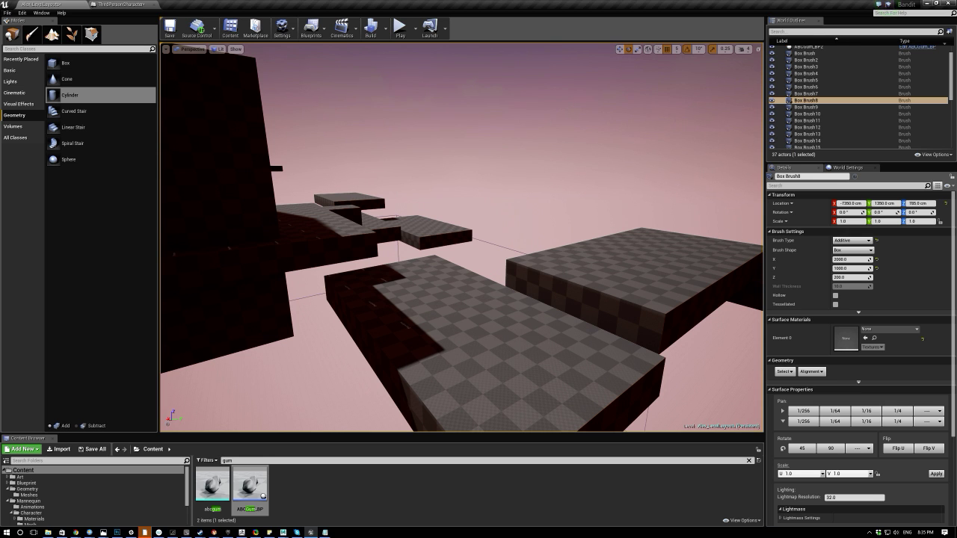
# Select the platform brush Box Brush6 and switch to geometry editing.
pyautogui.moveTo(585, 267); pyautogui.dragTo(516, 271, button='right')
pyautogui.click(516, 270)
pyautogui.moveTo(482, 210)
pyautogui.mouseDown(button='right')
pyautogui.moveTo(501, 211)
pyautogui.moveTo(443, 227)
pyautogui.moveTo(472, 209)
pyautogui.mouseUp(button='right')
pyautogui.moveTo(389, 168); pyautogui.dragTo(411, 171, button='right')
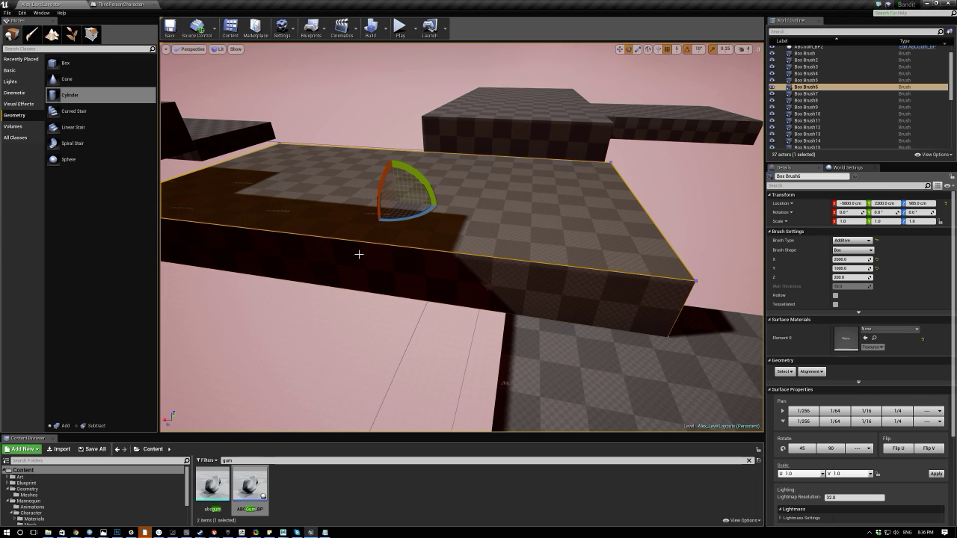
pyautogui.click(92, 34)
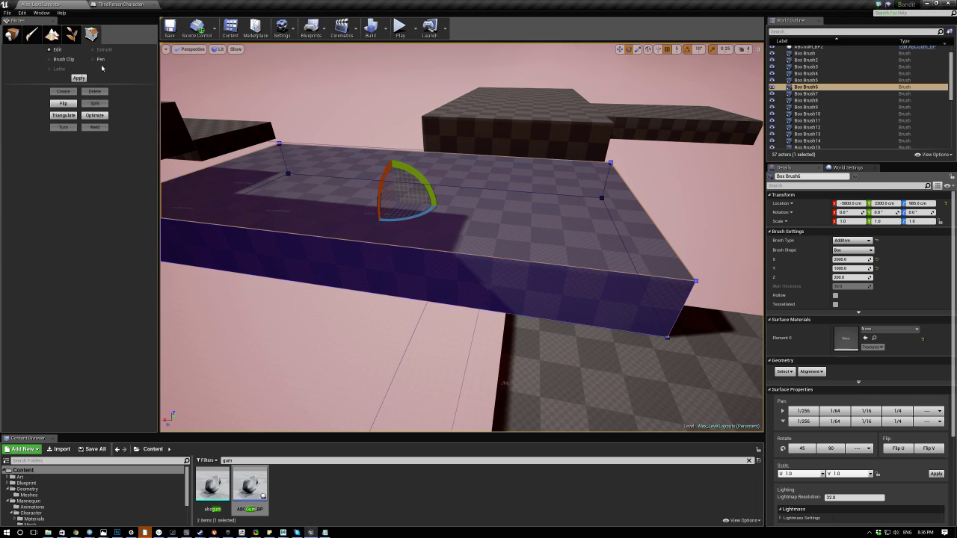
# Split Box Brush6 crosswise in the middle at its long upper edge.
pyautogui.click(279, 242)
pyautogui.click(282, 232)
pyautogui.click(284, 241)
pyautogui.click(288, 233)
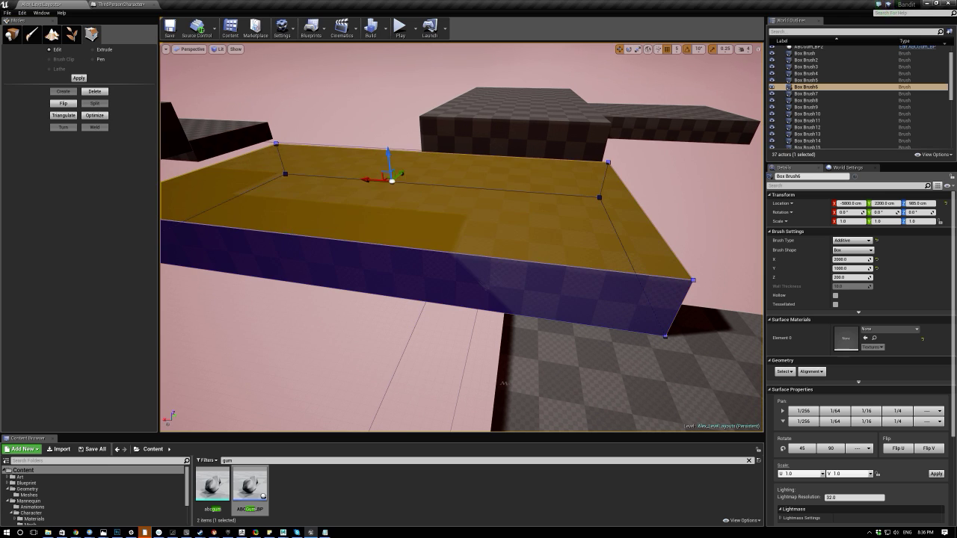
pyautogui.click(292, 235)
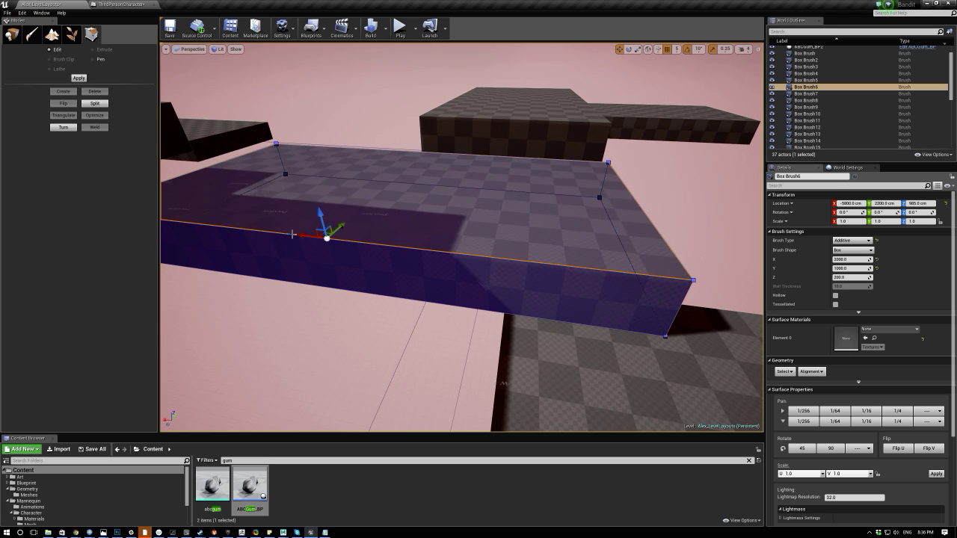
pyautogui.click(95, 103)
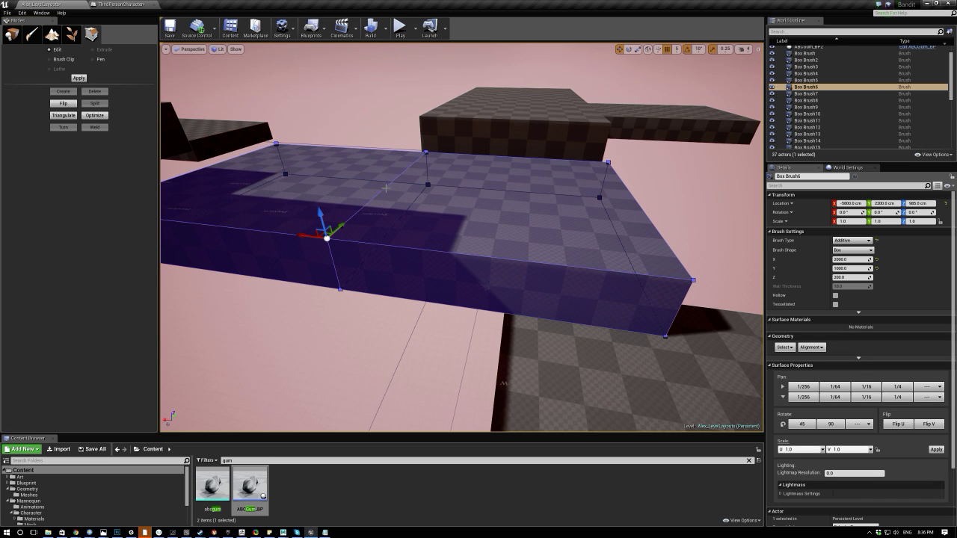
# Split both halves of Box Brush6 crosswise at their long upper edges, dividing the platform into four sections.
pyautogui.moveTo(240, 165); pyautogui.dragTo(217, 213, button='right')
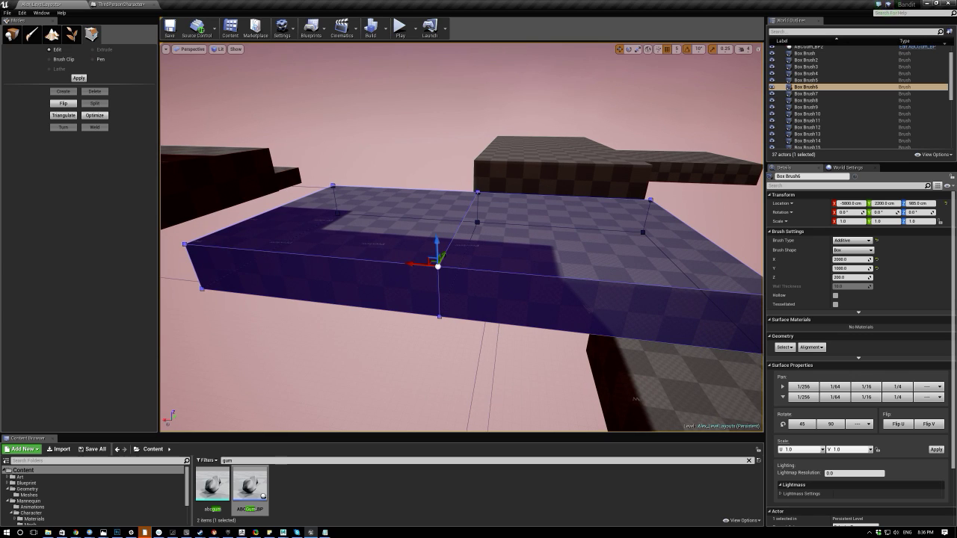
pyautogui.click(307, 278)
pyautogui.click(261, 251)
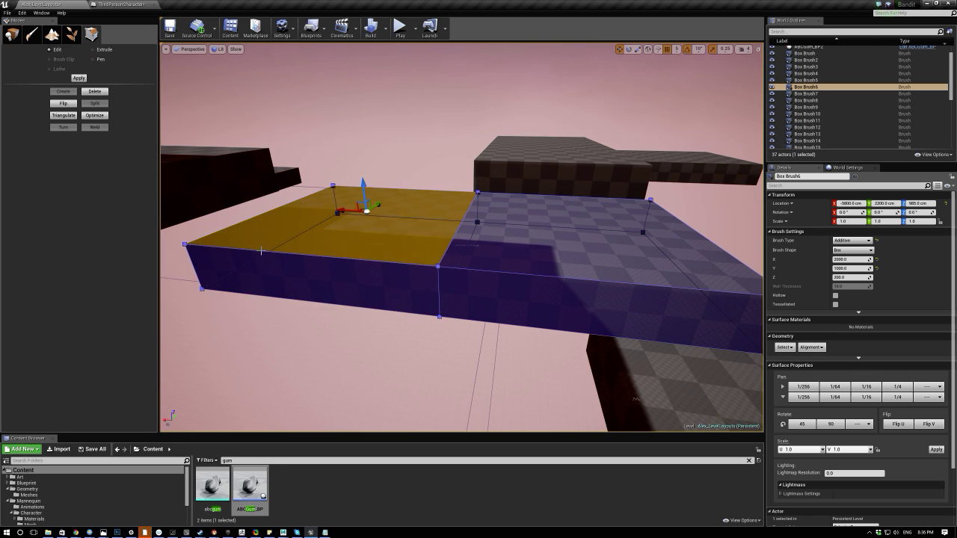
pyautogui.click(269, 252)
pyautogui.moveTo(268, 251); pyautogui.dragTo(275, 255, button='right')
pyautogui.press('w')
pyautogui.press('a')
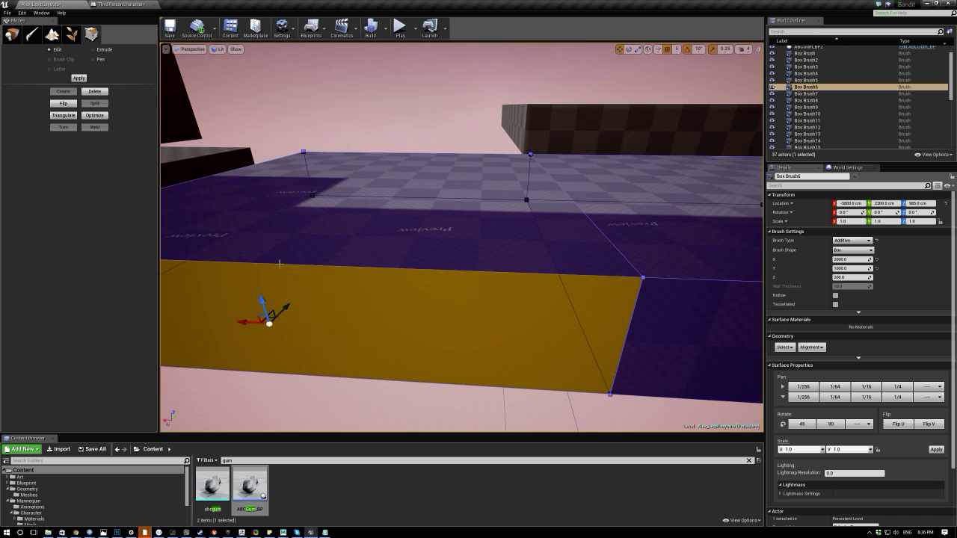
pyautogui.click(279, 264)
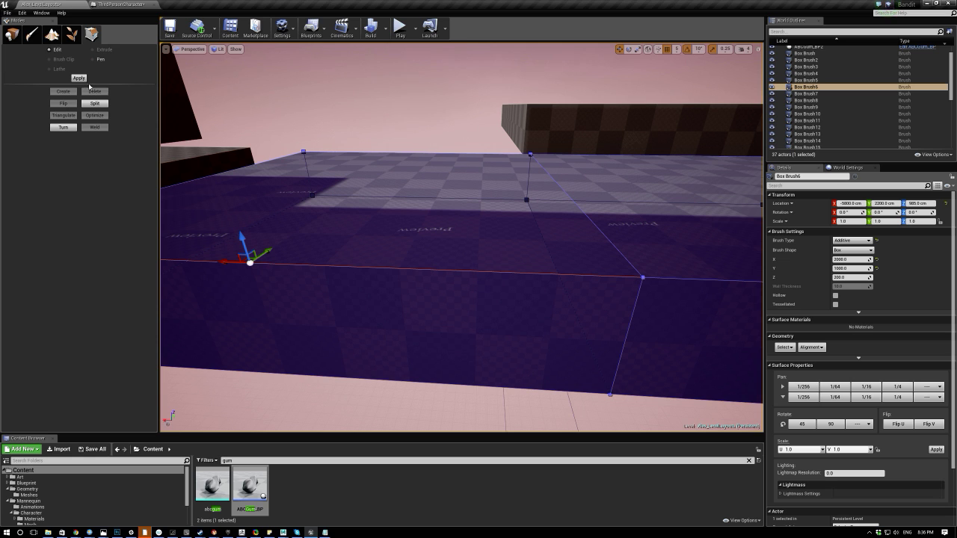
pyautogui.press('d')
pyautogui.moveTo(415, 219)
pyautogui.mouseDown(button='right')
pyautogui.moveTo(425, 218)
pyautogui.moveTo(418, 228)
pyautogui.mouseUp(button='right')
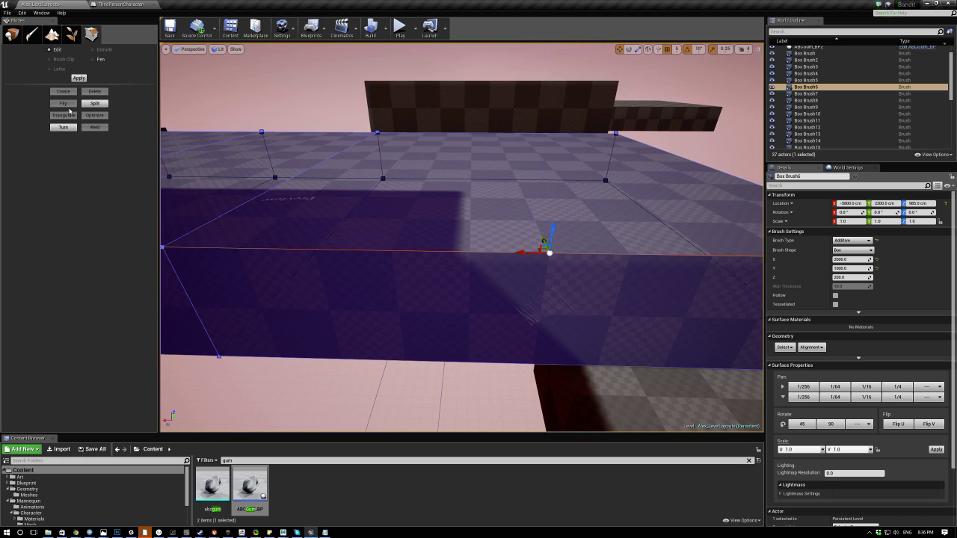
pyautogui.click(95, 103)
# Split Box Brush6 lengthwise along its centre using the middle crosswise edge on the top surface.
pyautogui.moveTo(491, 231); pyautogui.dragTo(491, 232, button='right')
pyautogui.click(562, 231)
pyautogui.click(436, 197)
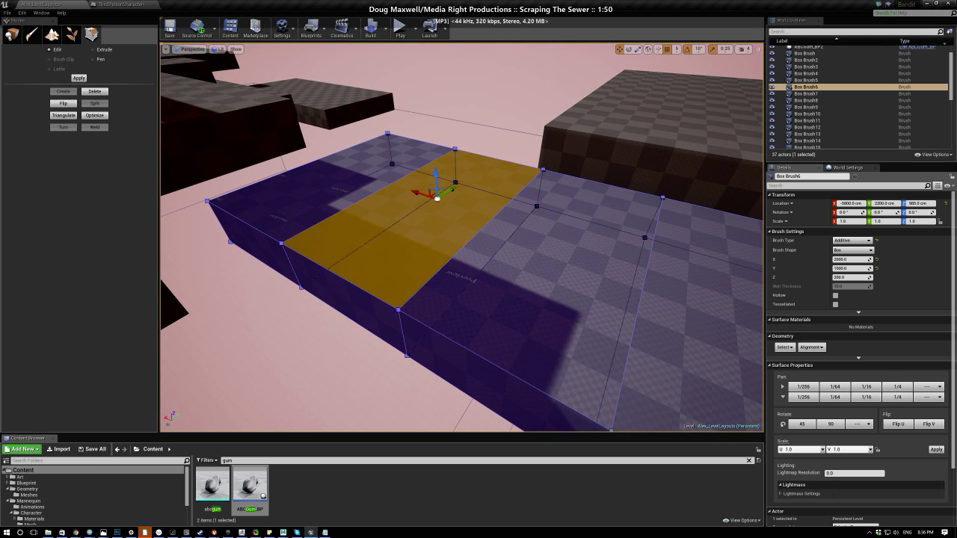
pyautogui.click(479, 231)
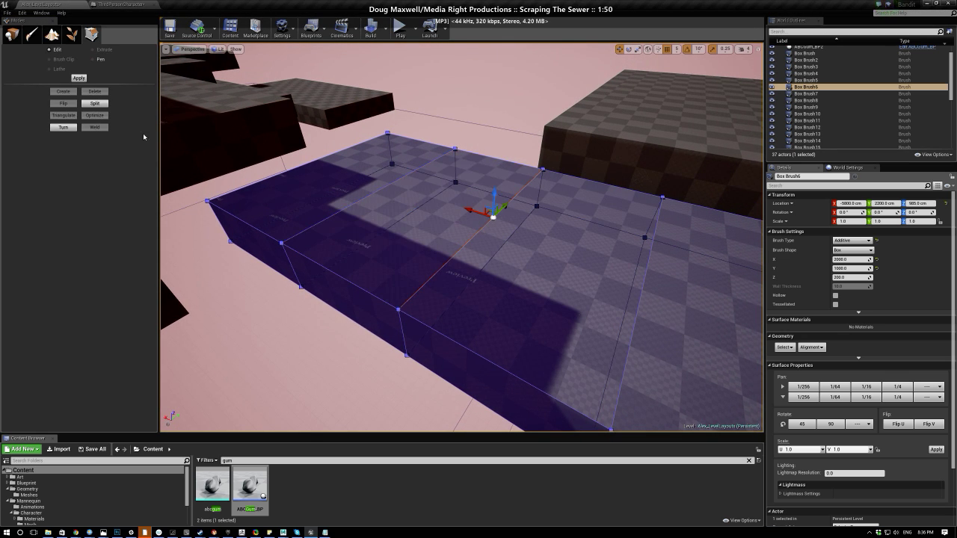
pyautogui.click(91, 106)
# Raise the top vertices at the walkway end of Box Brush6 to form a slope.
pyautogui.moveTo(178, 158); pyautogui.dragTo(179, 158, button='right')
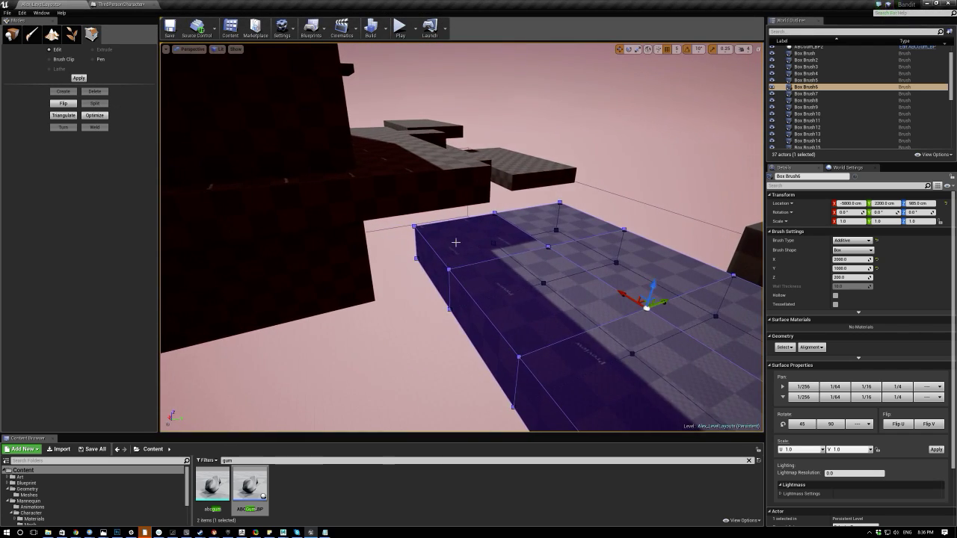
pyautogui.moveTo(455, 243); pyautogui.dragTo(456, 243, button='right')
pyautogui.moveTo(179, 158); pyautogui.dragTo(179, 158, button='right')
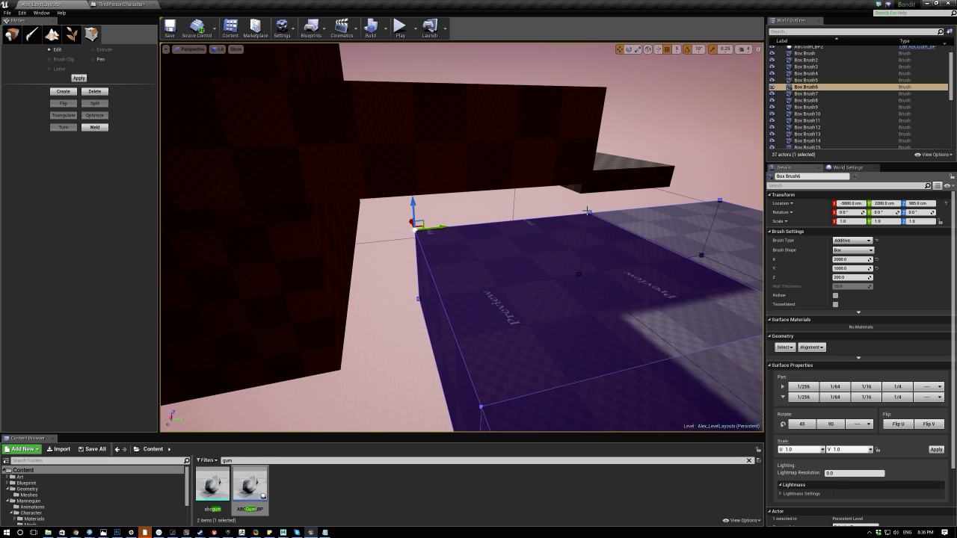
pyautogui.moveTo(596, 173); pyautogui.dragTo(612, 75)
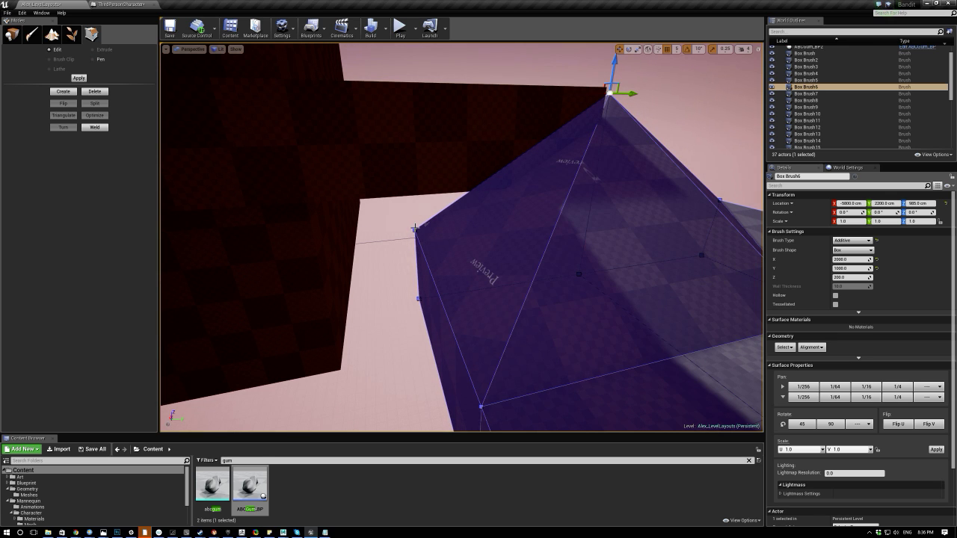
pyautogui.moveTo(413, 203); pyautogui.dragTo(406, 55)
pyautogui.moveTo(446, 133); pyautogui.dragTo(446, 134, button='right')
pyautogui.moveTo(448, 426); pyautogui.dragTo(433, 188, button='right')
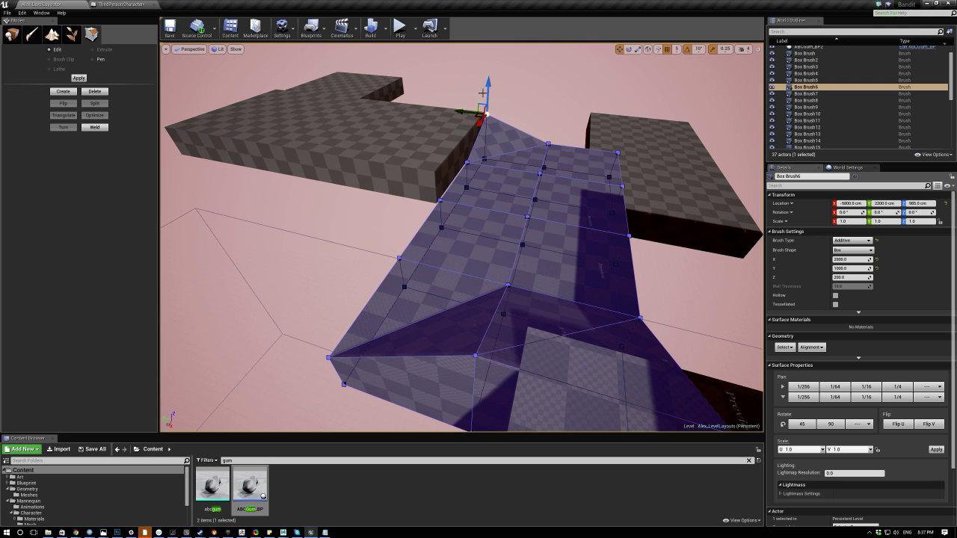
# Select the outer top edge of Box Brush6 beside the adjoining higher platform and raise it.
pyautogui.click(466, 162)
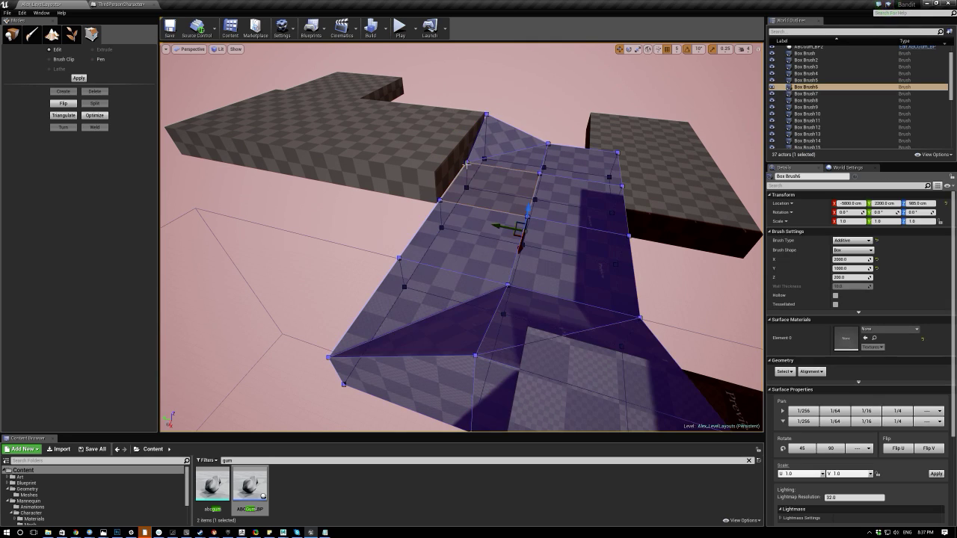
pyautogui.moveTo(339, 163); pyautogui.dragTo(258, 158, button='right')
pyautogui.click(421, 248)
pyautogui.click(420, 248)
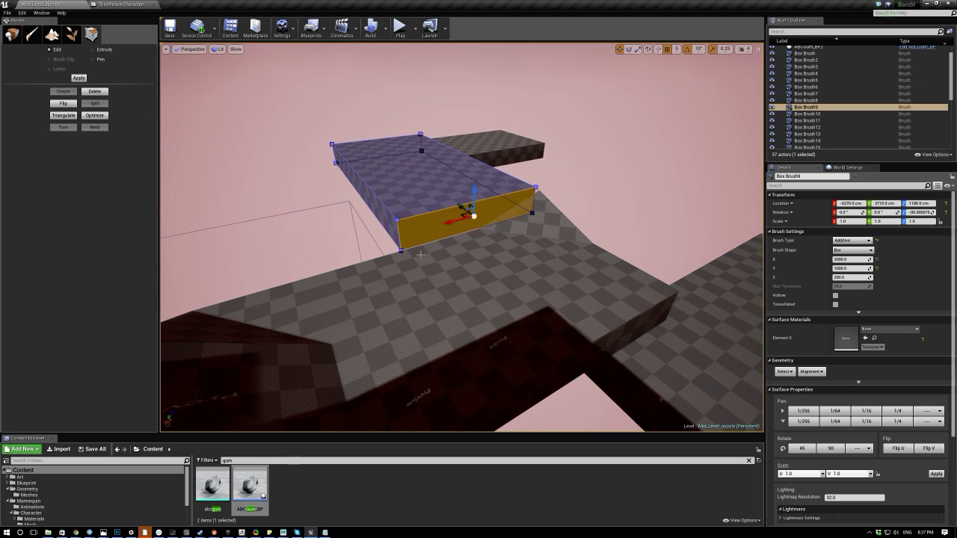
pyautogui.click(422, 258)
pyautogui.moveTo(422, 258)
pyautogui.mouseDown(button='right')
pyautogui.moveTo(430, 261)
pyautogui.moveTo(347, 246)
pyautogui.mouseUp(button='right')
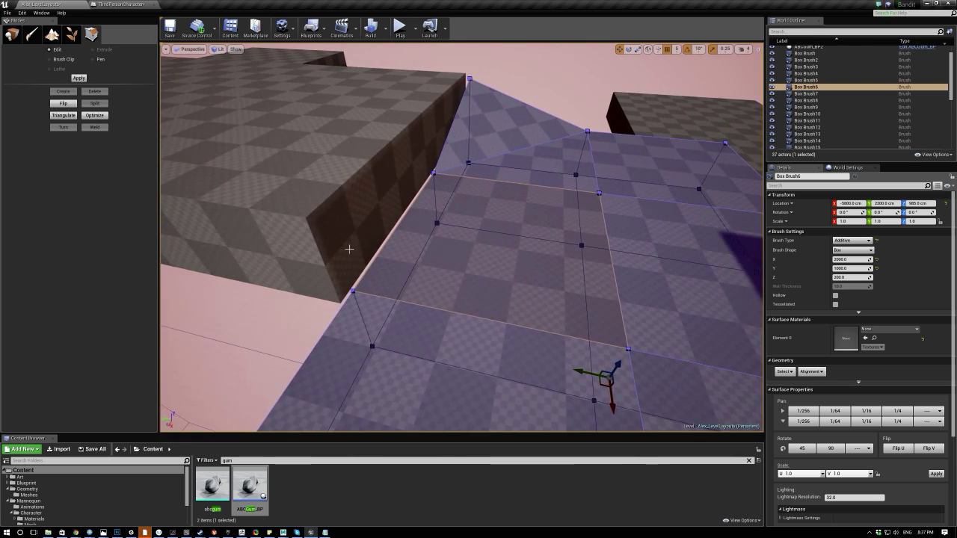
pyautogui.click(377, 261)
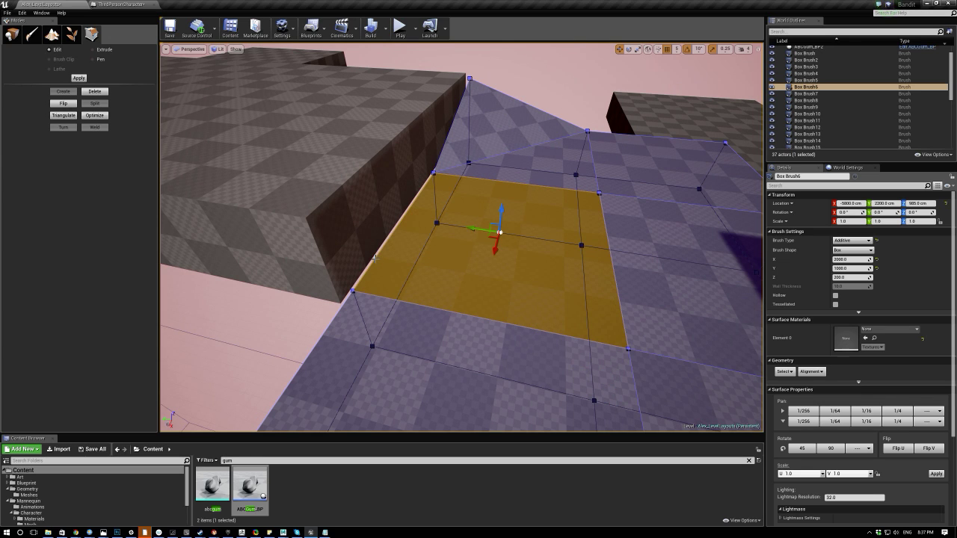
pyautogui.click(371, 264)
pyautogui.click(372, 264)
pyautogui.click(368, 263)
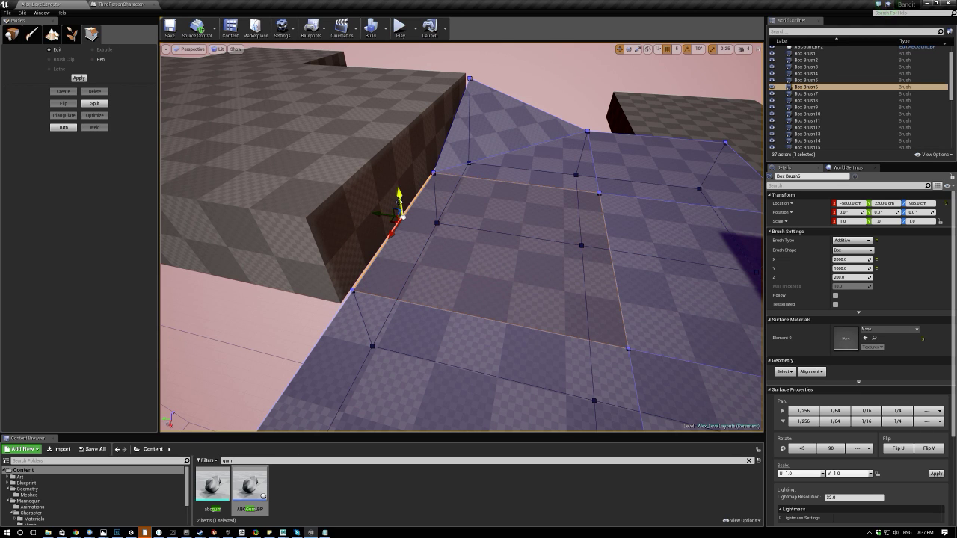
pyautogui.moveTo(390, 174); pyautogui.dragTo(368, 126)
# Move the top vertices of Box Brush6's raised end to line the slope up with the adjoining walkway.
pyautogui.moveTo(367, 126)
pyautogui.mouseDown(button='right')
pyautogui.moveTo(317, 139)
pyautogui.moveTo(411, 131)
pyautogui.moveTo(471, 146)
pyautogui.moveTo(516, 142)
pyautogui.moveTo(352, 153)
pyautogui.moveTo(340, 142)
pyautogui.moveTo(403, 135)
pyautogui.mouseUp(button='right')
pyautogui.click(349, 149)
pyautogui.moveTo(444, 368)
pyautogui.mouseDown(button='right')
pyautogui.moveTo(411, 377)
pyautogui.moveTo(444, 368)
pyautogui.moveTo(404, 337)
pyautogui.moveTo(404, 363)
pyautogui.moveTo(393, 359)
pyautogui.moveTo(385, 336)
pyautogui.moveTo(359, 329)
pyautogui.moveTo(497, 366)
pyautogui.moveTo(418, 397)
pyautogui.mouseUp(button='right')
pyautogui.click(444, 368)
pyautogui.click(602, 273)
pyautogui.moveTo(602, 273); pyautogui.dragTo(527, 268, button='right')
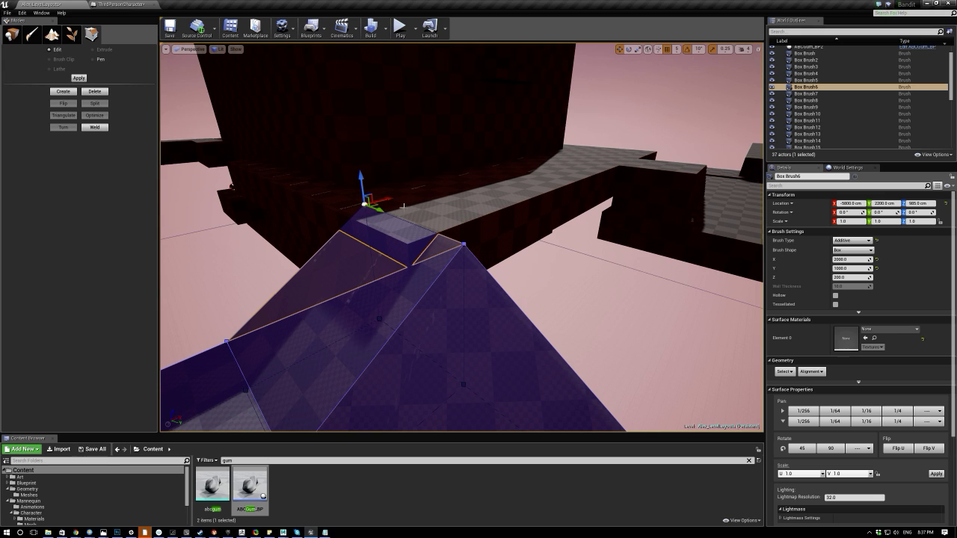
pyautogui.click(416, 255)
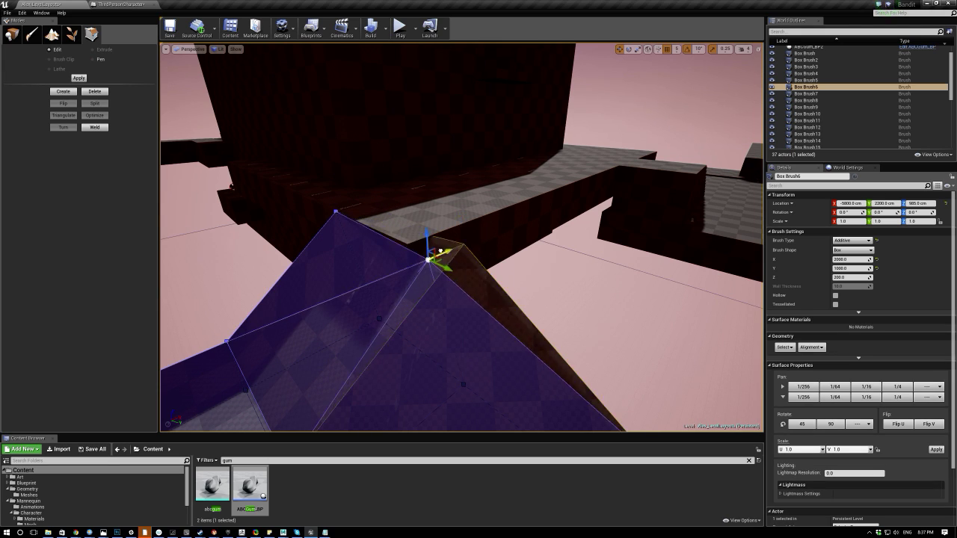
pyautogui.click(393, 201)
pyautogui.moveTo(393, 201)
pyautogui.mouseDown(button='right')
pyautogui.moveTo(393, 267)
pyautogui.moveTo(405, 213)
pyautogui.moveTo(429, 180)
pyautogui.mouseUp(button='right')
pyautogui.click(405, 212)
# Examine the reshaped Box Brush6 platform and the surrounding level layout from several angles.
pyautogui.moveTo(449, 241)
pyautogui.mouseDown(button='right')
pyautogui.moveTo(458, 195)
pyautogui.moveTo(450, 241)
pyautogui.mouseUp(button='right')
pyautogui.moveTo(326, 183)
pyautogui.mouseDown(button='right')
pyautogui.moveTo(318, 157)
pyautogui.moveTo(325, 184)
pyautogui.mouseUp(button='right')
pyautogui.click(310, 249)
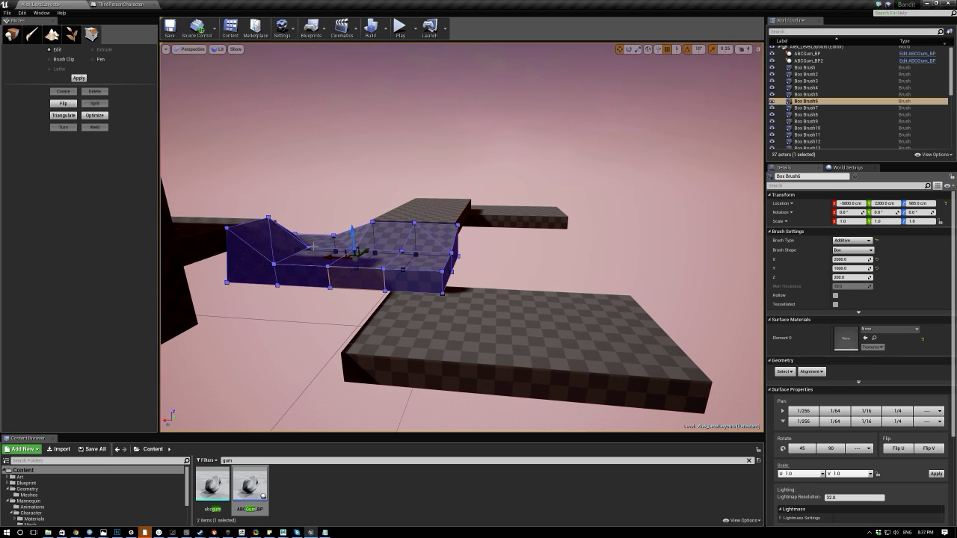
pyautogui.click(464, 321)
pyautogui.click(433, 210)
pyautogui.moveTo(434, 211); pyautogui.dragTo(322, 236, button='right')
pyautogui.moveTo(432, 277)
pyautogui.mouseDown(button='right')
pyautogui.moveTo(441, 254)
pyautogui.moveTo(598, 272)
pyautogui.mouseUp(button='right')
pyautogui.moveTo(404, 210)
pyautogui.mouseDown(button='right')
pyautogui.moveTo(411, 291)
pyautogui.moveTo(400, 299)
pyautogui.moveTo(373, 276)
pyautogui.mouseUp(button='right')
pyautogui.click(506, 296)
pyautogui.moveTo(599, 222)
pyautogui.mouseDown(button='right')
pyautogui.moveTo(598, 202)
pyautogui.moveTo(575, 232)
pyautogui.mouseUp(button='right')
pyautogui.click(482, 235)
pyautogui.moveTo(435, 252)
pyautogui.mouseDown(button='right')
pyautogui.moveTo(374, 258)
pyautogui.moveTo(419, 269)
pyautogui.moveTo(435, 252)
pyautogui.mouseUp(button='right')
pyautogui.moveTo(357, 156); pyautogui.dragTo(329, 183, button='right')
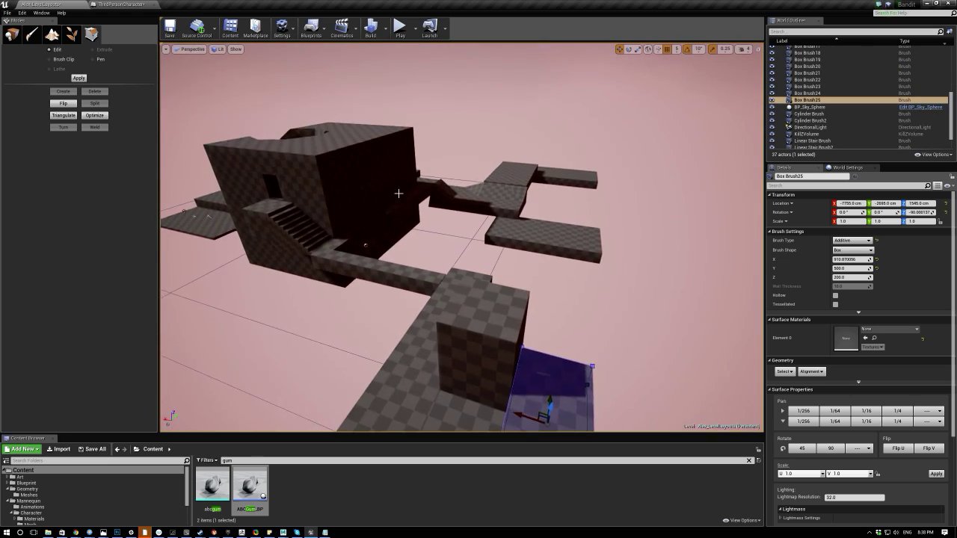
pyautogui.click(490, 203)
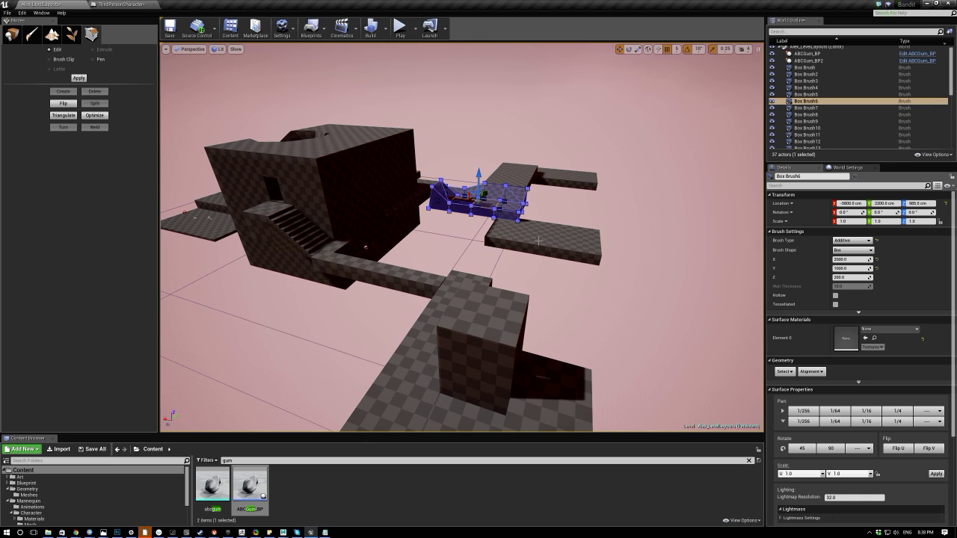
# Duplicate Box Brush25 along Y to about -1780 cm and rotate the copy to about 180°.
pyautogui.moveTo(389, 389); pyautogui.dragTo(365, 390, button='right')
pyautogui.click(365, 389)
pyautogui.moveTo(309, 359); pyautogui.dragTo(404, 315, button='right')
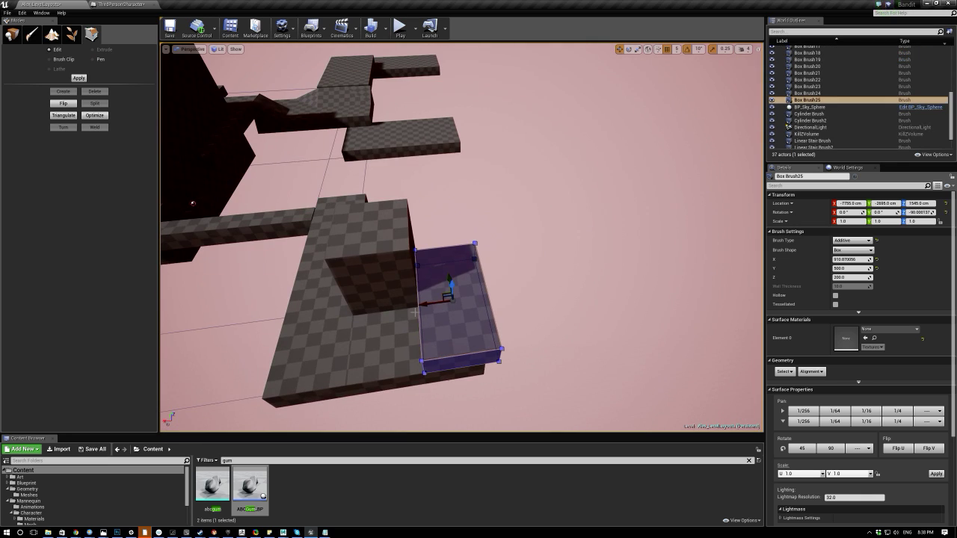
pyautogui.moveTo(445, 277); pyautogui.dragTo(436, 239, button='right')
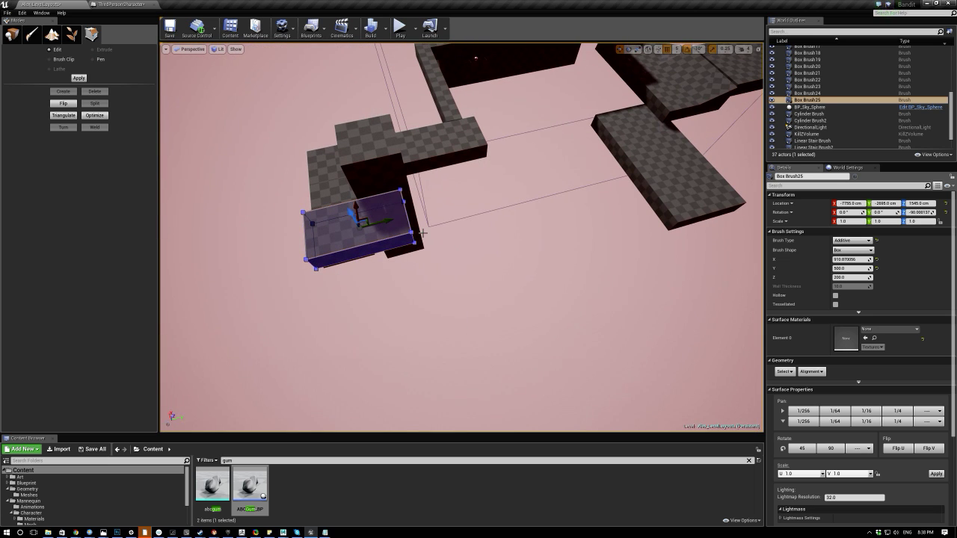
pyautogui.moveTo(382, 214)
pyautogui.keyDown('alt'); pyautogui.mouseDown()
pyautogui.moveTo(445, 210)
pyautogui.moveTo(463, 235)
pyautogui.mouseUp(); pyautogui.keyUp('alt')
pyautogui.moveTo(475, 149); pyautogui.dragTo(458, 94, button='right')
pyautogui.press('w')
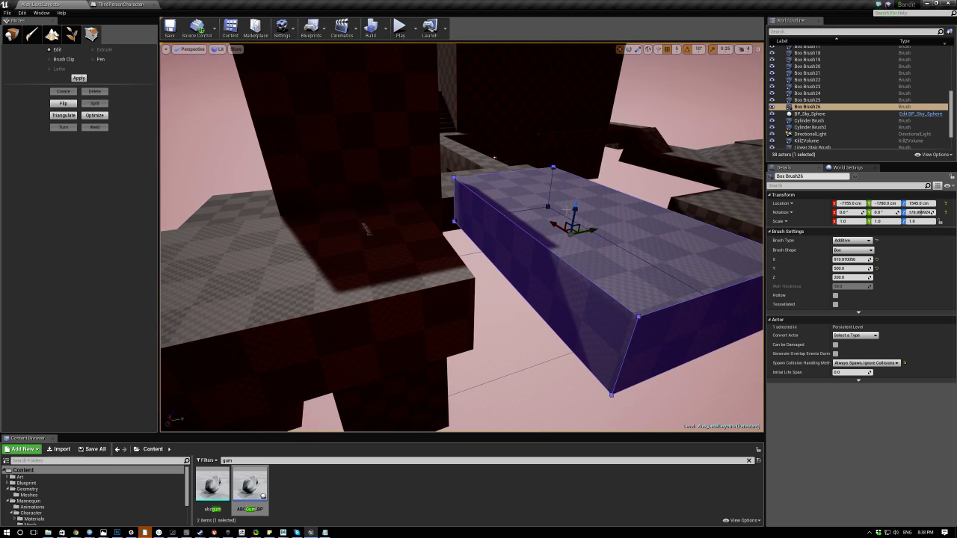
# Raise the platform copy to about Z 1778 cm and shift it to about Y -1710 cm.
pyautogui.moveTo(576, 213)
pyautogui.mouseDown()
pyautogui.moveTo(578, 150)
pyautogui.moveTo(590, 170)
pyautogui.mouseUp()
pyautogui.moveTo(601, 171)
pyautogui.mouseDown(button='right')
pyautogui.moveTo(576, 171)
pyautogui.moveTo(600, 171)
pyautogui.mouseUp(button='right')
pyautogui.moveTo(600, 171); pyautogui.dragTo(614, 173)
pyautogui.moveTo(614, 173)
pyautogui.mouseDown(button='right')
pyautogui.moveTo(614, 195)
pyautogui.moveTo(673, 176)
pyautogui.moveTo(568, 187)
pyautogui.moveTo(557, 175)
pyautogui.mouseUp(button='right')
# Slide the raised platform copy against the pillar at about Y -1901 cm and adjust its position along the pillar's side.
pyautogui.moveTo(560, 220); pyautogui.dragTo(637, 260, button='right')
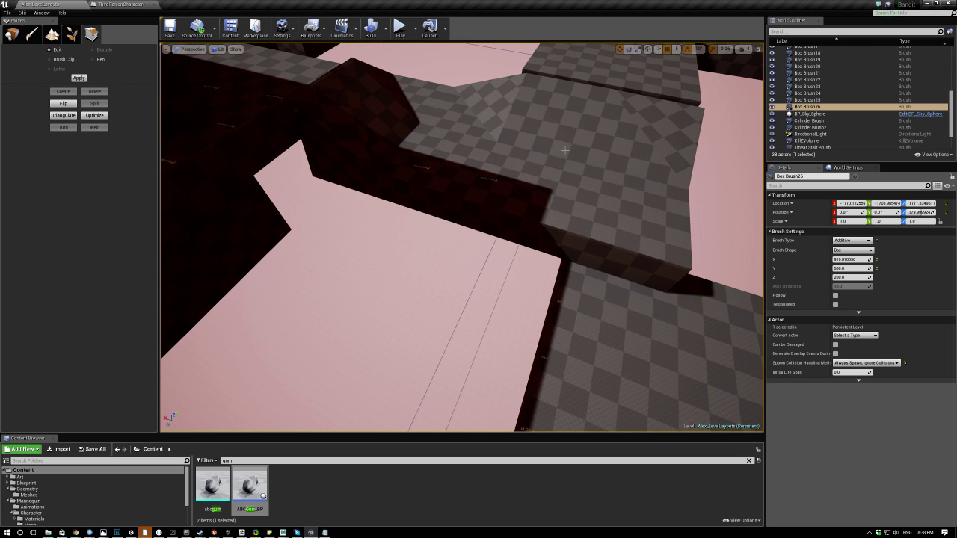
pyautogui.moveTo(548, 170); pyautogui.dragTo(587, 142, button='right')
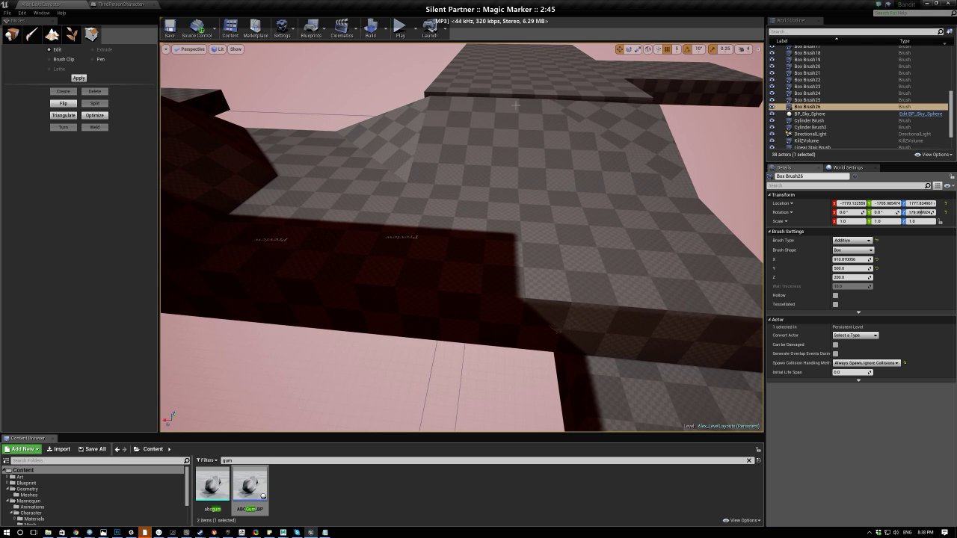
pyautogui.moveTo(401, 90)
pyautogui.mouseDown(button='right')
pyautogui.moveTo(546, 98)
pyautogui.moveTo(571, 112)
pyautogui.moveTo(569, 95)
pyautogui.moveTo(683, 109)
pyautogui.moveTo(676, 123)
pyautogui.mouseUp(button='right')
pyautogui.moveTo(626, 201); pyautogui.dragTo(518, 199)
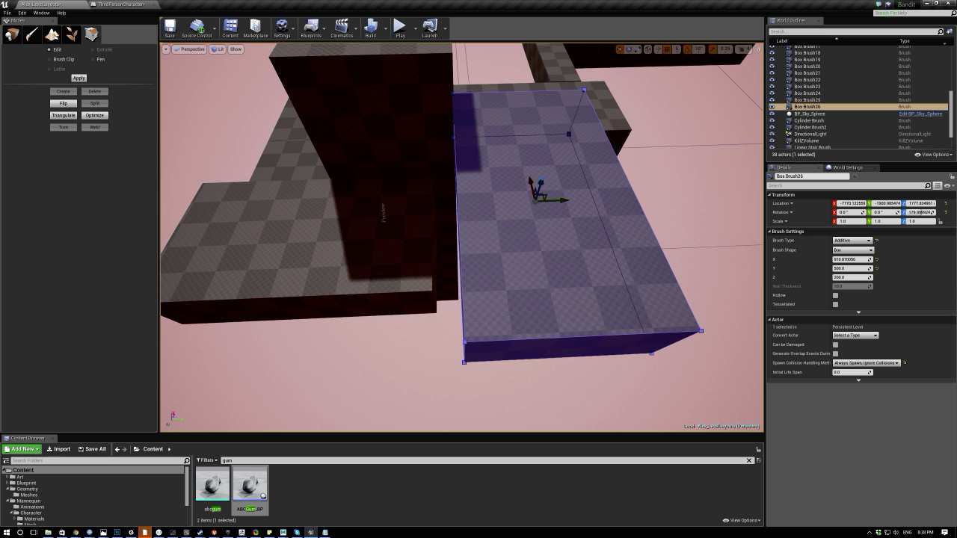
pyautogui.moveTo(531, 186); pyautogui.dragTo(534, 187, button='right')
pyautogui.moveTo(551, 216); pyautogui.dragTo(539, 170)
# Lengthen the lower platform Box Brush25 to about 1203 cm in X and slide it along the pillar.
pyautogui.click(408, 276)
pyautogui.moveTo(409, 276)
pyautogui.mouseDown(button='right')
pyautogui.moveTo(374, 278)
pyautogui.moveTo(409, 276)
pyautogui.mouseUp(button='right')
pyautogui.click(838, 259)
pyautogui.moveTo(841, 261); pyautogui.dragTo(832, 260)
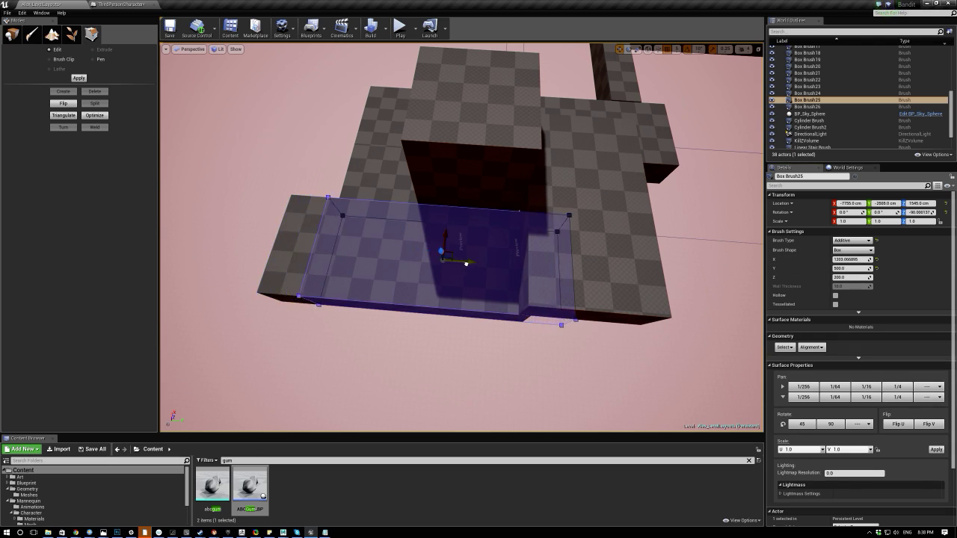
pyautogui.moveTo(463, 263); pyautogui.dragTo(455, 262)
# Select the raised platform Box Brush26 and shift it to about X -7520 cm.
pyautogui.moveTo(455, 263); pyautogui.dragTo(710, 228, button='right')
pyautogui.moveTo(367, 245)
pyautogui.mouseDown(button='right')
pyautogui.moveTo(426, 258)
pyautogui.moveTo(538, 225)
pyautogui.mouseUp(button='right')
pyautogui.click(404, 197)
pyautogui.moveTo(406, 199); pyautogui.dragTo(515, 228, button='right')
pyautogui.moveTo(503, 196); pyautogui.dragTo(510, 195)
# Examine the stepped platforms around the pillar and the walkway leading to the stairs from several angles.
pyautogui.moveTo(509, 196); pyautogui.dragTo(388, 156, button='right')
pyautogui.moveTo(576, 213)
pyautogui.mouseDown(button='right')
pyautogui.moveTo(516, 232)
pyautogui.moveTo(405, 346)
pyautogui.mouseUp(button='right')
pyautogui.moveTo(542, 266)
pyautogui.mouseDown(button='right')
pyautogui.moveTo(509, 251)
pyautogui.moveTo(482, 155)
pyautogui.moveTo(469, 176)
pyautogui.moveTo(512, 170)
pyautogui.moveTo(482, 161)
pyautogui.moveTo(497, 156)
pyautogui.moveTo(568, 163)
pyautogui.mouseUp(button='right')
pyautogui.moveTo(484, 169)
pyautogui.mouseDown(button='right')
pyautogui.moveTo(497, 163)
pyautogui.moveTo(458, 261)
pyautogui.mouseUp(button='right')
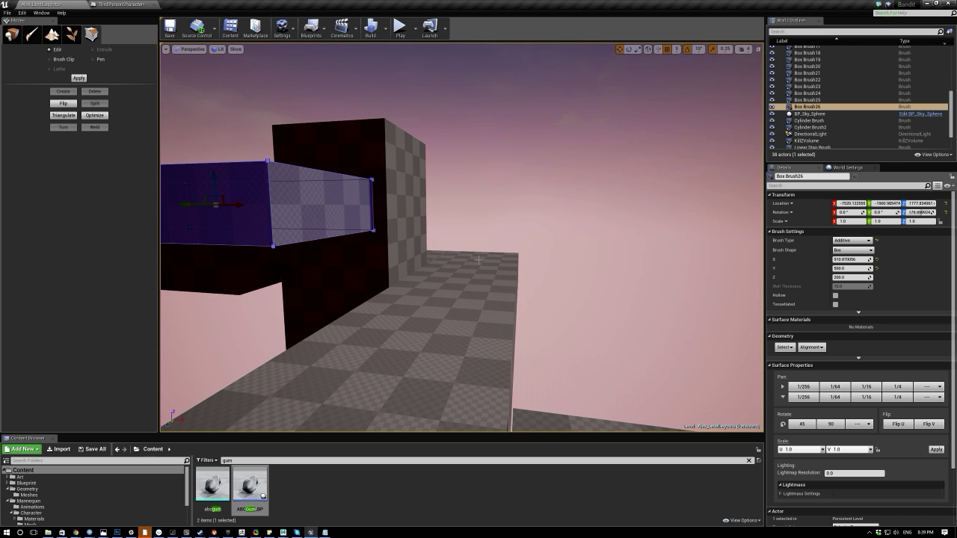
pyautogui.moveTo(444, 227)
pyautogui.mouseDown(button='right')
pyautogui.moveTo(458, 221)
pyautogui.moveTo(504, 325)
pyautogui.moveTo(549, 335)
pyautogui.moveTo(556, 291)
pyautogui.mouseUp(button='right')
pyautogui.click(508, 293)
pyautogui.moveTo(450, 277); pyautogui.dragTo(603, 184, button='right')
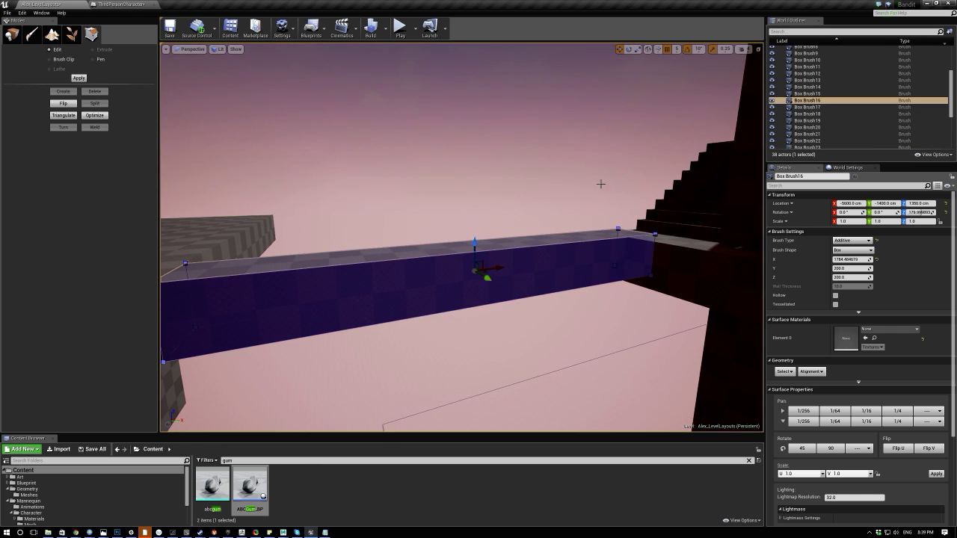
pyautogui.moveTo(300, 226)
pyautogui.mouseDown(button='right')
pyautogui.moveTo(224, 229)
pyautogui.moveTo(331, 240)
pyautogui.moveTo(276, 238)
pyautogui.mouseUp(button='right')
pyautogui.moveTo(548, 266)
pyautogui.mouseDown(button='right')
pyautogui.moveTo(441, 273)
pyautogui.moveTo(437, 352)
pyautogui.moveTo(463, 344)
pyautogui.mouseUp(button='right')
# Select the lower platform Box Brush25 and switch from geometry editing back to actor placement.
pyautogui.click(472, 211)
pyautogui.moveTo(472, 208)
pyautogui.mouseDown(button='right')
pyautogui.moveTo(411, 213)
pyautogui.moveTo(441, 247)
pyautogui.mouseUp(button='right')
pyautogui.press('e')
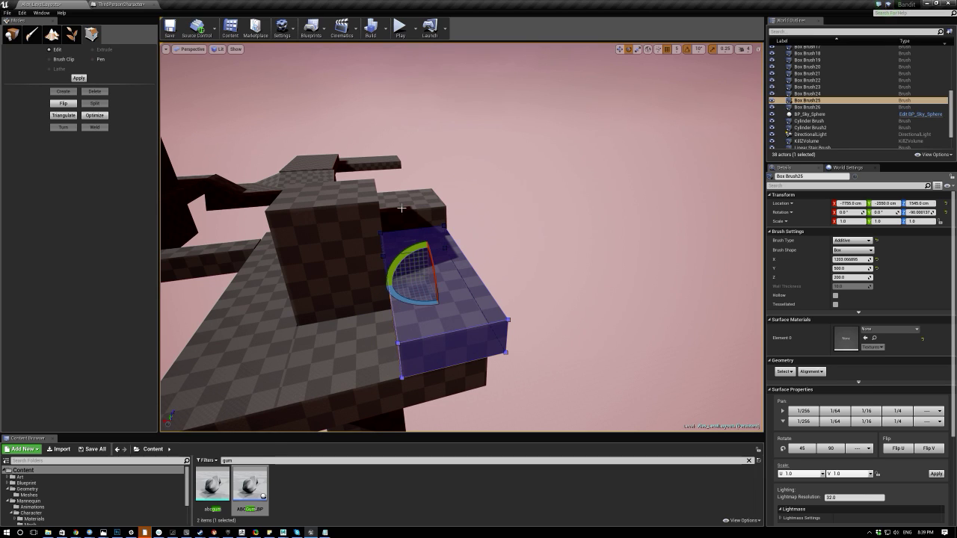
pyautogui.click(415, 206)
pyautogui.click(11, 34)
pyautogui.click(461, 308)
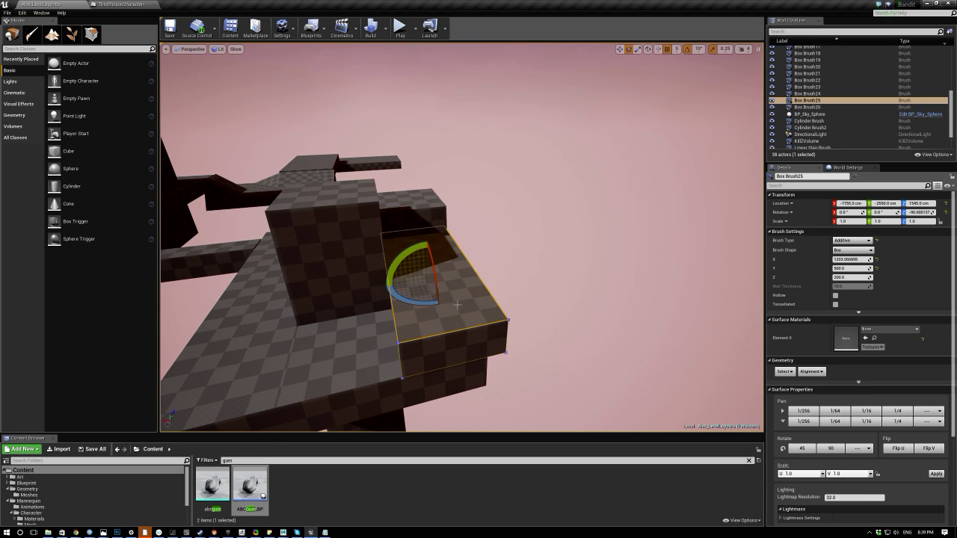
# Select both pillar platforms, Box Brush25 and Box Brush26, and rotate them together horizontally around the vertical axis.
pyautogui.keyDown('ctrl'); pyautogui.click(417, 198); pyautogui.keyUp('ctrl')
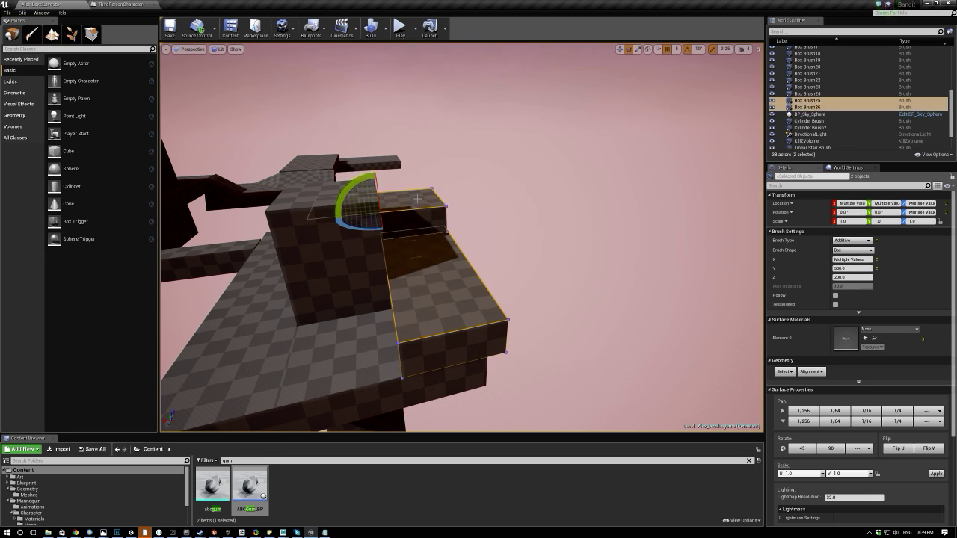
pyautogui.moveTo(411, 239); pyautogui.dragTo(406, 286, button='right')
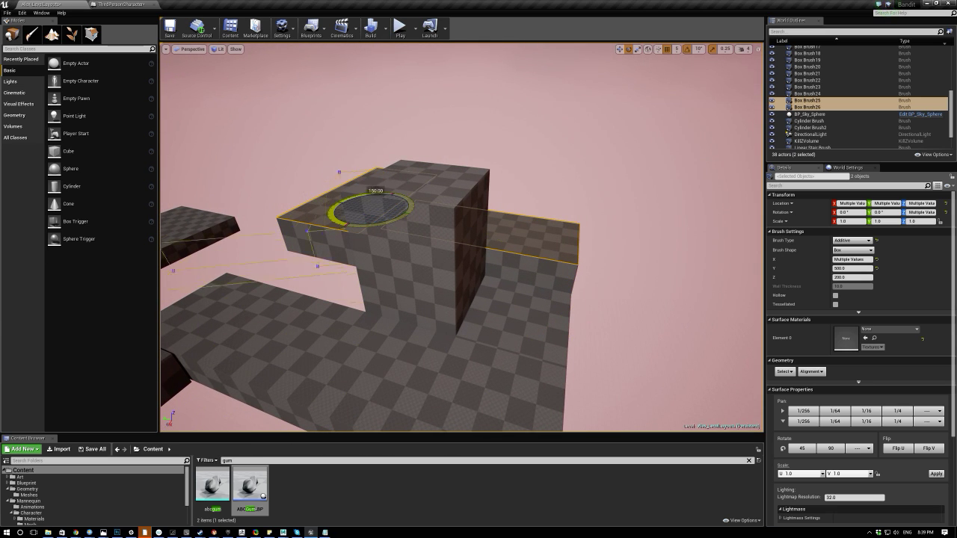
pyautogui.moveTo(382, 226); pyautogui.dragTo(382, 226)
pyautogui.moveTo(382, 227); pyautogui.dragTo(443, 239, button='right')
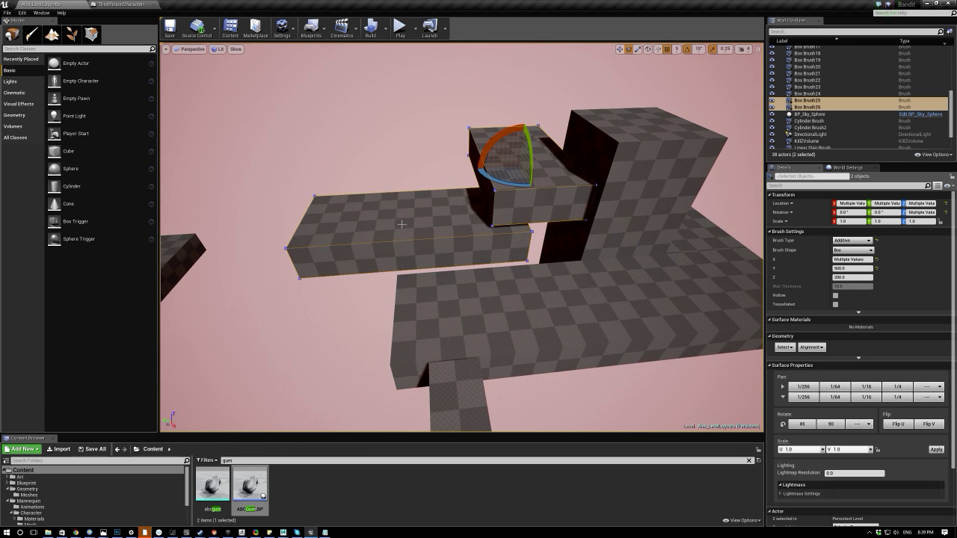
# Move the two rotated platforms together until they sit against the sides of the pillar.
pyautogui.moveTo(494, 183); pyautogui.dragTo(607, 159)
pyautogui.moveTo(608, 189); pyautogui.dragTo(607, 188, button='right')
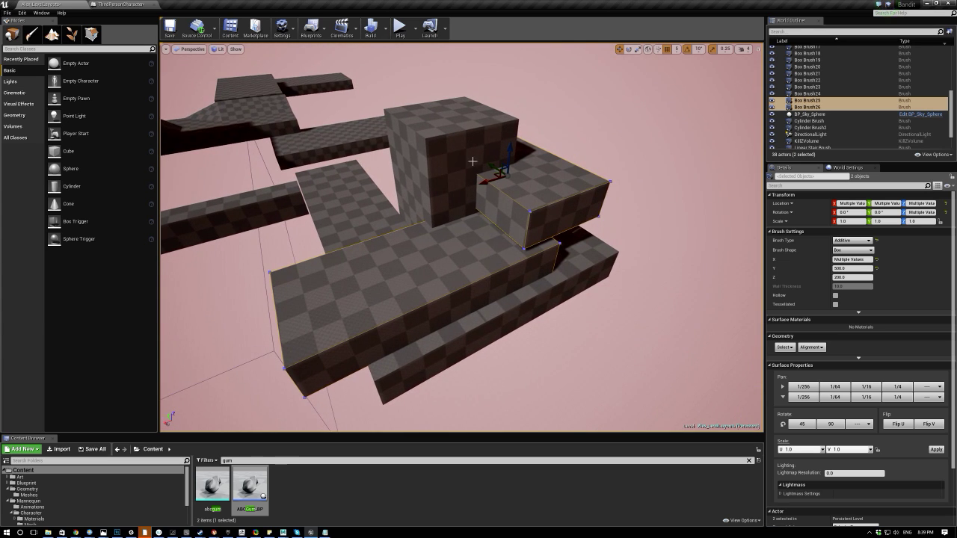
pyautogui.moveTo(490, 170)
pyautogui.mouseDown()
pyautogui.moveTo(485, 216)
pyautogui.moveTo(541, 176)
pyautogui.moveTo(529, 179)
pyautogui.mouseUp()
pyautogui.moveTo(491, 187); pyautogui.dragTo(491, 188, button='right')
pyautogui.moveTo(511, 231); pyautogui.dragTo(510, 231, button='right')
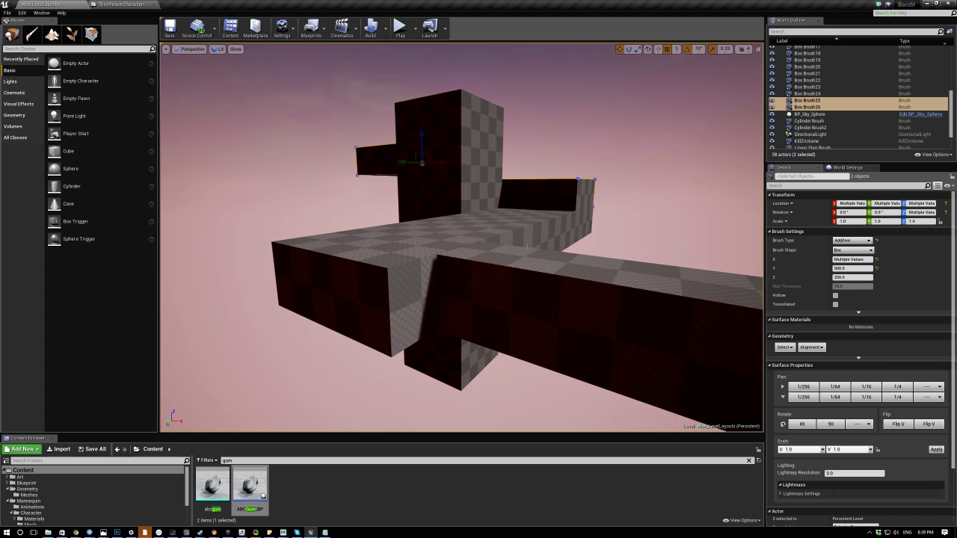
# Examine the pillar and its two side platforms from several angles, including an immersive full-screen view.
pyautogui.moveTo(487, 170); pyautogui.dragTo(477, 214, button='right')
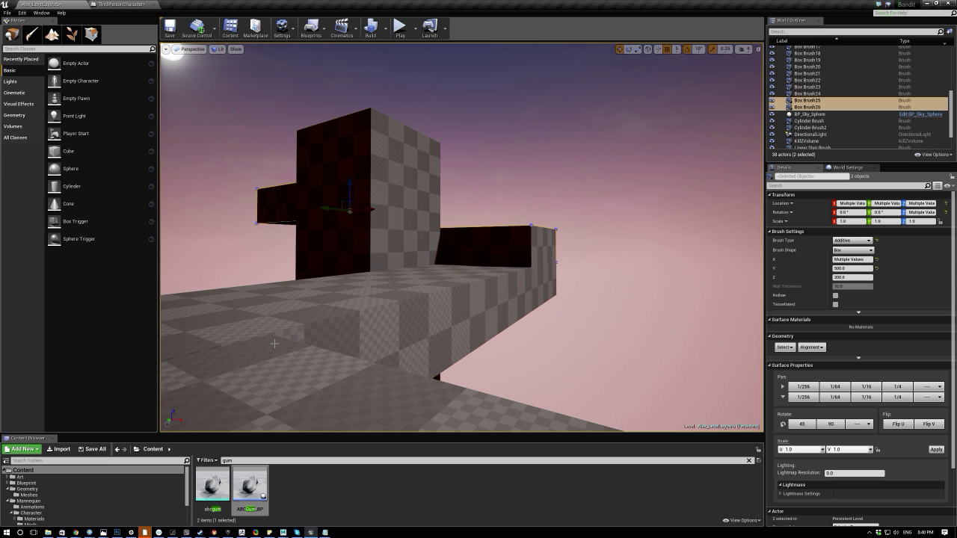
pyautogui.press('F11')
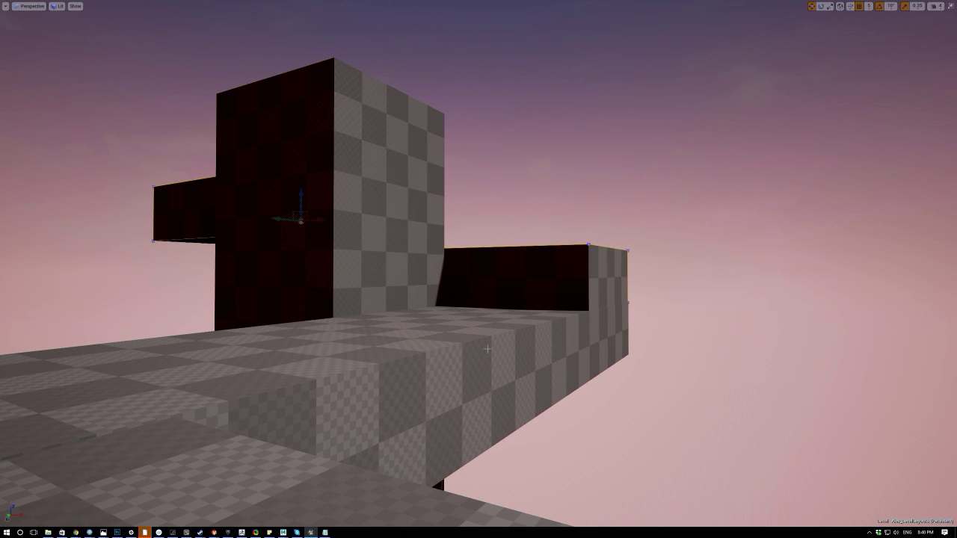
pyautogui.moveTo(478, 240); pyautogui.dragTo(434, 244, button='right')
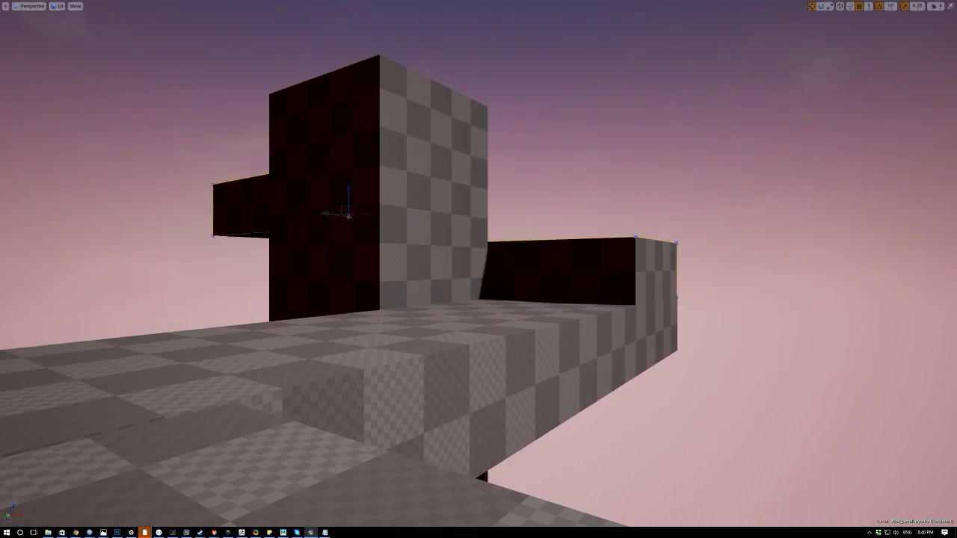
pyautogui.press('F11')
pyautogui.moveTo(568, 269); pyautogui.dragTo(426, 287, button='right')
pyautogui.moveTo(403, 239); pyautogui.dragTo(453, 266, button='right')
pyautogui.moveTo(432, 269); pyautogui.dragTo(442, 269)
pyautogui.moveTo(442, 269)
pyautogui.mouseDown(button='right')
pyautogui.moveTo(396, 257)
pyautogui.moveTo(428, 253)
pyautogui.moveTo(426, 270)
pyautogui.moveTo(391, 235)
pyautogui.moveTo(437, 300)
pyautogui.mouseUp(button='right')
pyautogui.click(391, 235)
pyautogui.moveTo(373, 314)
pyautogui.mouseDown(button='right')
pyautogui.moveTo(367, 310)
pyautogui.moveTo(373, 315)
pyautogui.mouseUp(button='right')
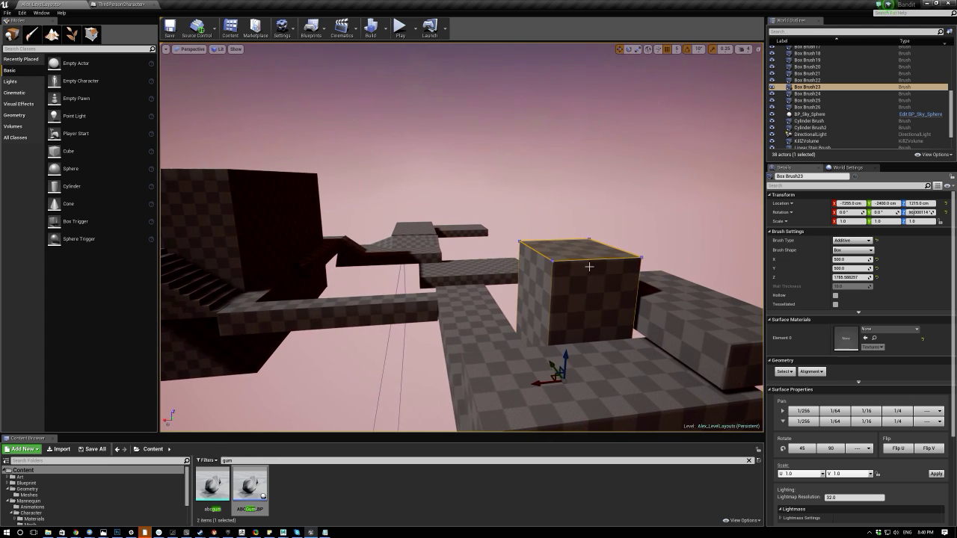
# Duplicate the long walkway brush, move the copy beside the pillar and turn it to about 120° around Z.
pyautogui.click(373, 315)
pyautogui.click(542, 278)
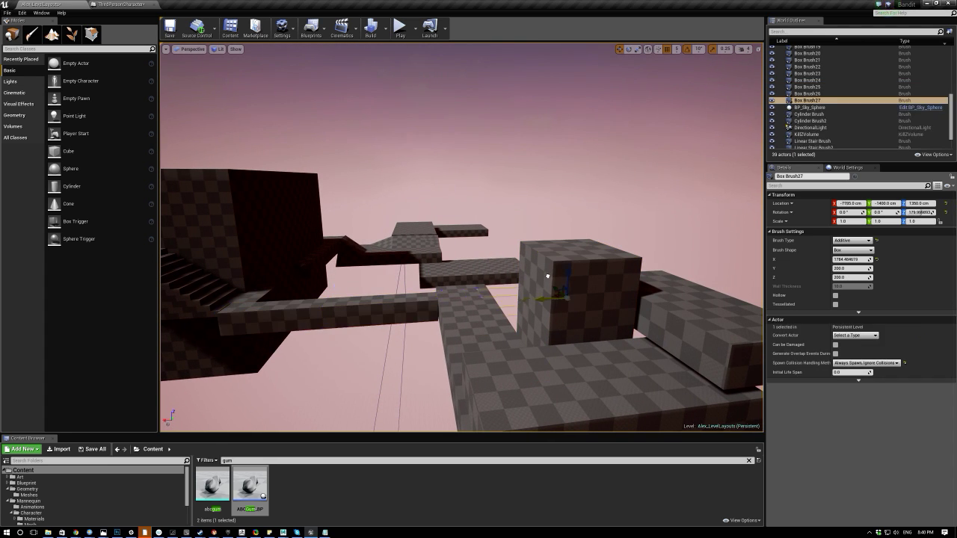
pyautogui.press('f')
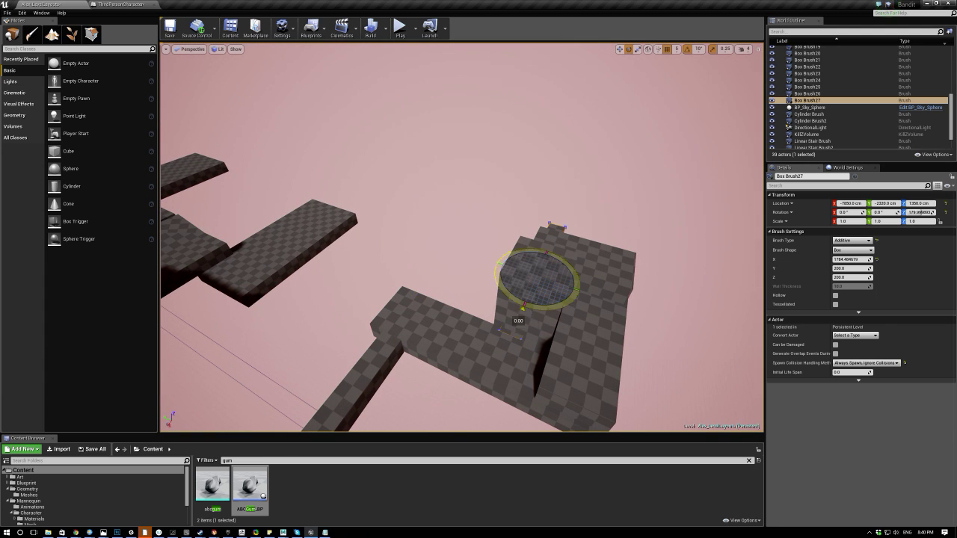
pyautogui.moveTo(489, 282)
pyautogui.mouseDown(button='right')
pyautogui.moveTo(542, 278)
pyautogui.moveTo(503, 278)
pyautogui.mouseUp(button='right')
pyautogui.press('w')
pyautogui.keyDown('alt'); pyautogui.moveTo(550, 256); pyautogui.dragTo(557, 252); pyautogui.keyUp('alt')
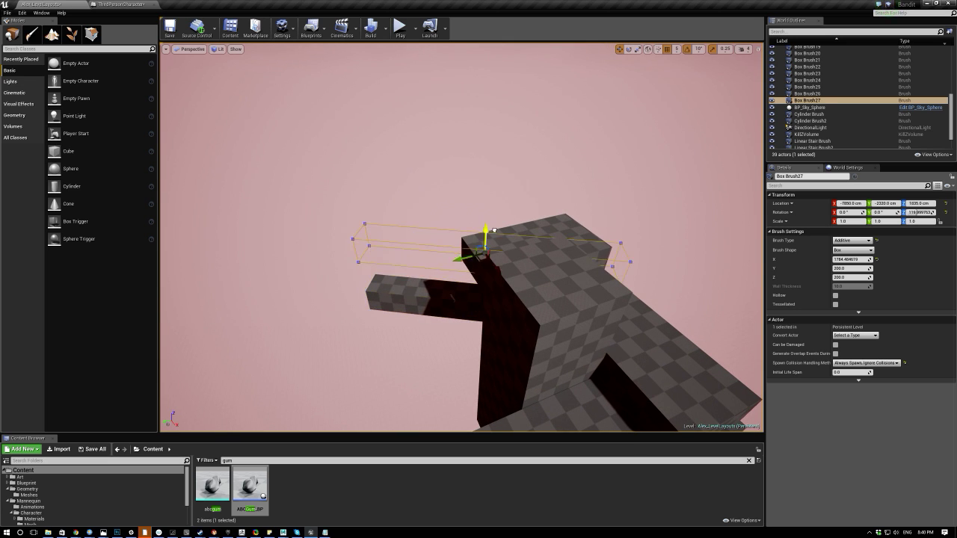
# Raise the walkway copy to about Z 2035 cm so it extends outward from the top of the pillar.
pyautogui.moveTo(493, 228)
pyautogui.keyDown('alt'); pyautogui.mouseDown()
pyautogui.moveTo(482, 247)
pyautogui.moveTo(487, 272)
pyautogui.moveTo(528, 292)
pyautogui.moveTo(438, 226)
pyautogui.moveTo(441, 205)
pyautogui.moveTo(486, 196)
pyautogui.moveTo(568, 142)
pyautogui.mouseUp(); pyautogui.keyUp('alt')
pyautogui.moveTo(348, 266); pyautogui.dragTo(393, 202)
pyautogui.press('e')
pyautogui.moveTo(359, 159); pyautogui.dragTo(351, 229, button='right')
pyautogui.press('e')
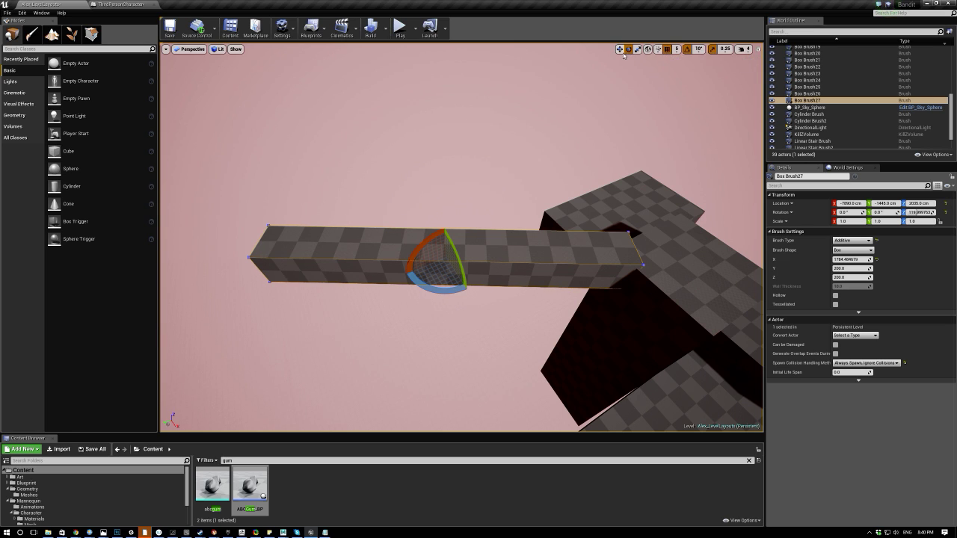
# Switch the transform gizmo to local space and tilt the walkway copy by about 10°.
pyautogui.click(648, 49)
pyautogui.moveTo(467, 240); pyautogui.dragTo(449, 234)
pyautogui.moveTo(467, 240)
pyautogui.mouseDown(button='right')
pyautogui.moveTo(433, 194)
pyautogui.moveTo(431, 257)
pyautogui.mouseUp(button='right')
pyautogui.press('w')
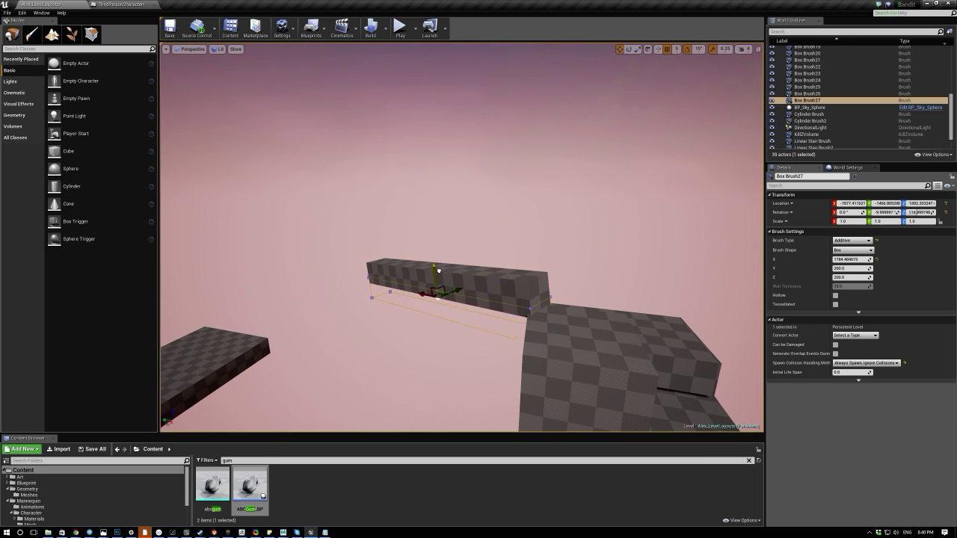
# Adjust the height of the tilted walkway copy, then delete it.
pyautogui.moveTo(439, 268); pyautogui.dragTo(431, 280)
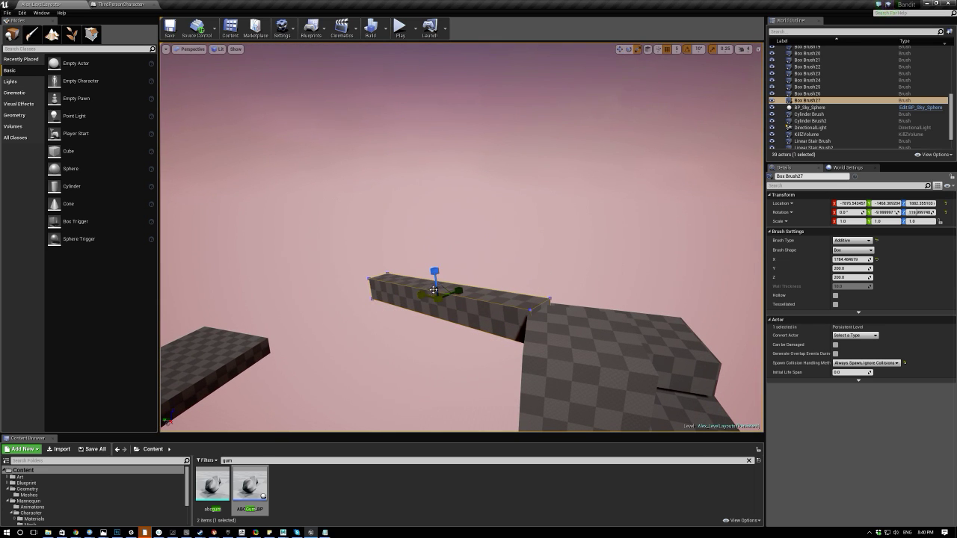
pyautogui.moveTo(435, 274); pyautogui.dragTo(422, 234)
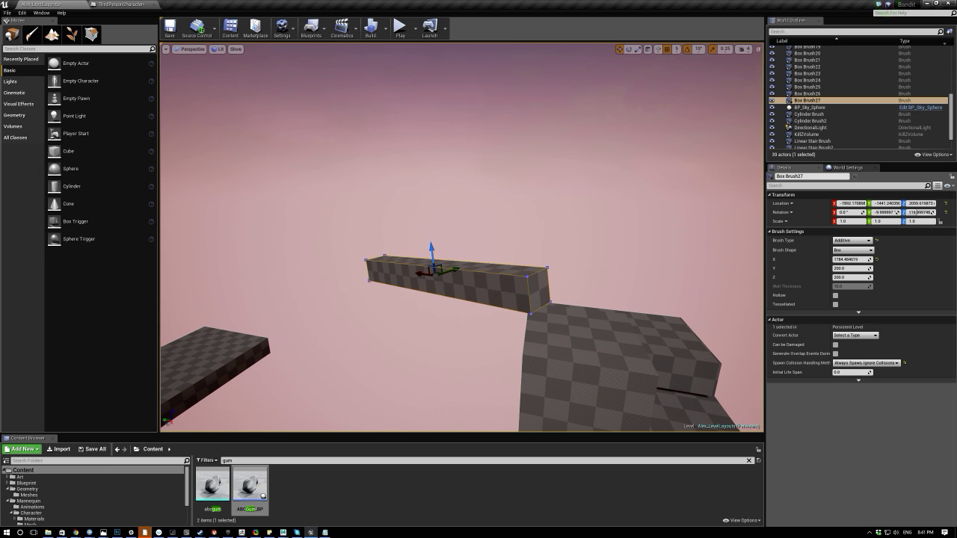
pyautogui.press('Delete')
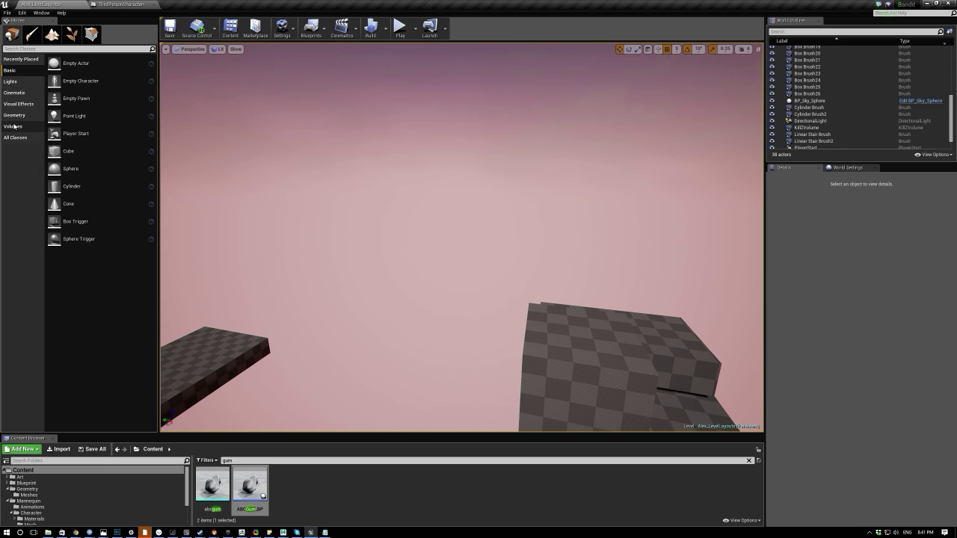
# Place an additive cylinder geometry brush on top of the pillar and set its Z height to 500 cm.
pyautogui.click(12, 126)
pyautogui.click(14, 115)
pyautogui.moveTo(70, 95); pyautogui.dragTo(572, 308)
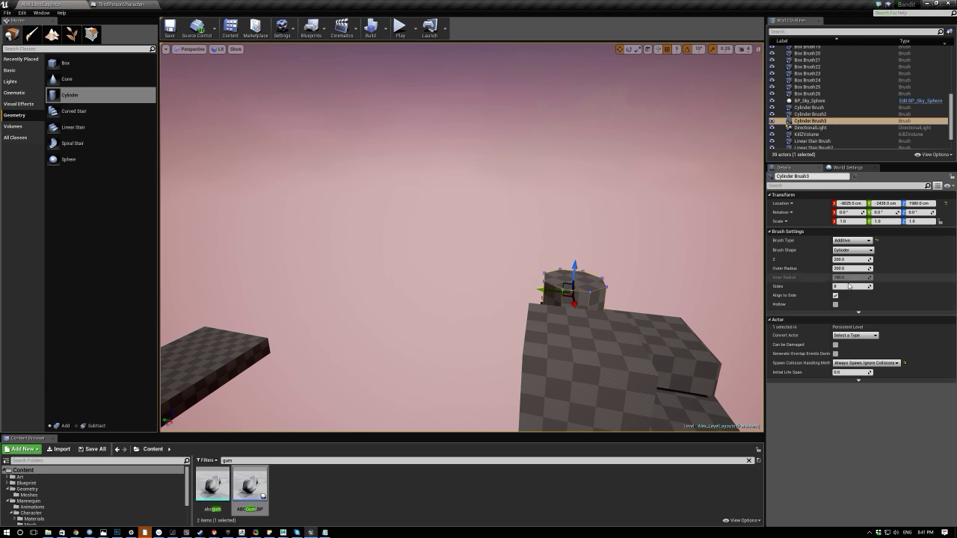
pyautogui.moveTo(852, 259)
pyautogui.mouseDown()
pyautogui.moveTo(897, 259)
pyautogui.moveTo(856, 260)
pyautogui.mouseUp()
pyautogui.click(847, 260)
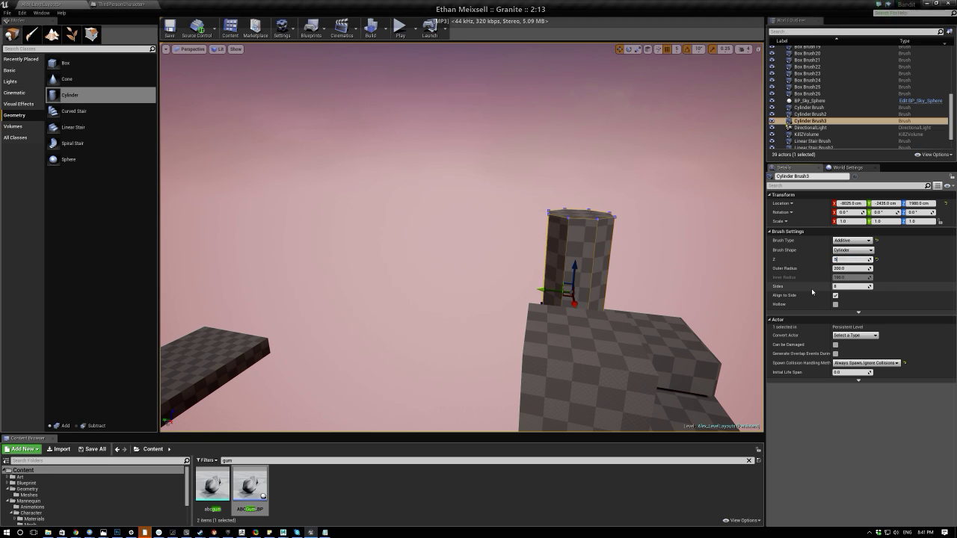
pyautogui.write('800')
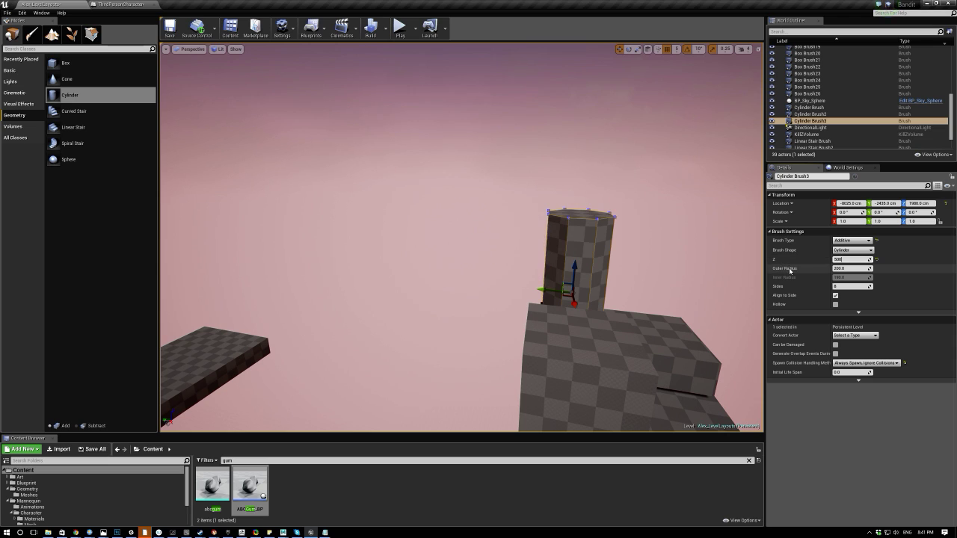
pyautogui.press('Return')
# Raise the cylinder above the pillar to about Z 2655 cm and rotate it 90° about X.
pyautogui.moveTo(574, 270)
pyautogui.mouseDown()
pyautogui.moveTo(582, 176)
pyautogui.moveTo(539, 198)
pyautogui.moveTo(529, 237)
pyautogui.mouseUp()
pyautogui.press('e')
pyautogui.moveTo(570, 119); pyautogui.dragTo(559, 140, button='right')
pyautogui.press('d')
pyautogui.press('w')
# Move the horizontal cylinder down onto the pillar, to about X -7315, Y -2280, Z 2305 cm.
pyautogui.moveTo(489, 171)
pyautogui.mouseDown()
pyautogui.moveTo(302, 187)
pyautogui.moveTo(348, 250)
pyautogui.moveTo(355, 296)
pyautogui.moveTo(354, 286)
pyautogui.mouseUp()
pyautogui.moveTo(354, 286); pyautogui.dragTo(408, 315, button='right')
pyautogui.moveTo(412, 183); pyautogui.dragTo(382, 175)
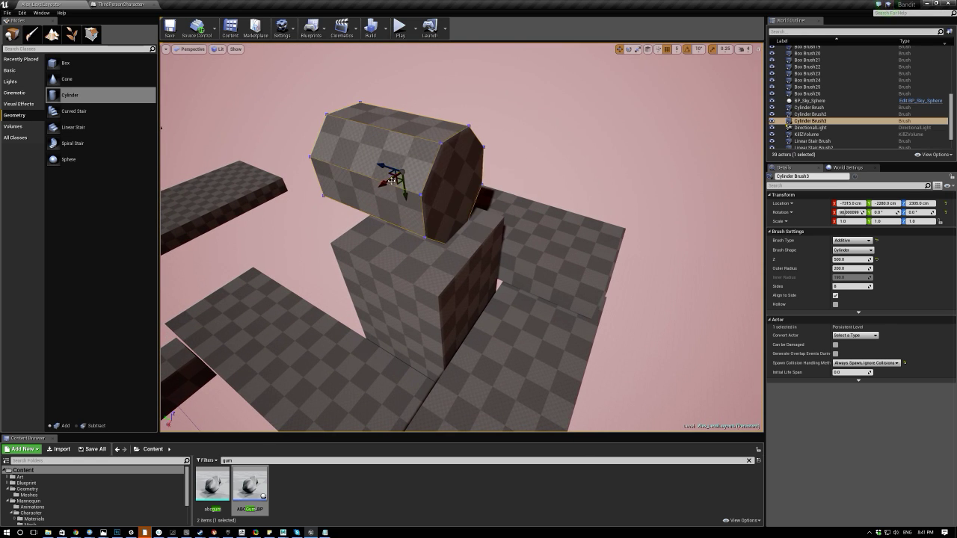
# Find PlayerStart by filtering the level's actors for "pla" and try to move it toward the pillar.
pyautogui.click(800, 32)
pyautogui.write('pla')
pyautogui.doubleClick(805, 55)
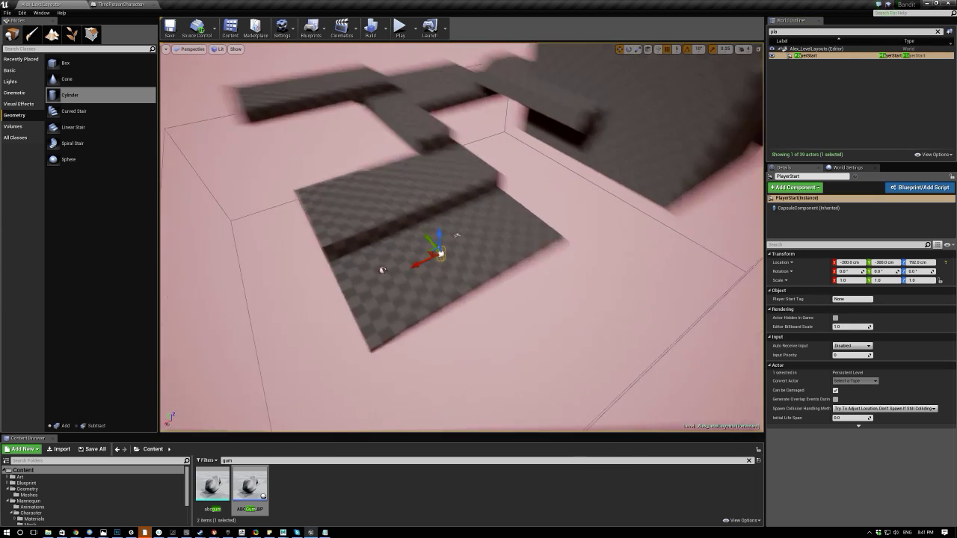
pyautogui.keyDown('shift'); pyautogui.moveTo(421, 260); pyautogui.dragTo(425, 233); pyautogui.keyUp('shift')
pyautogui.keyDown('shift'); pyautogui.click(439, 258); pyautogui.keyUp('shift')
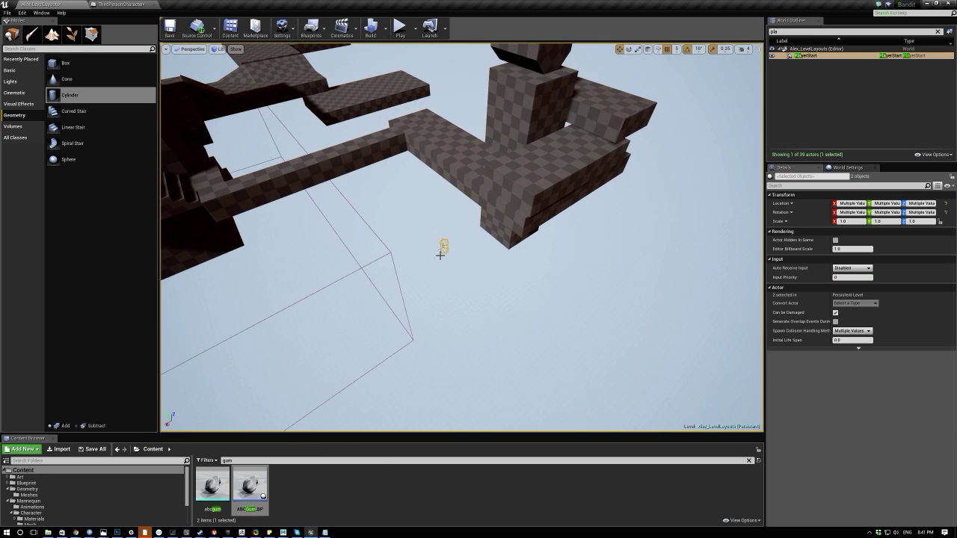
# Undo the latest PlayerStart selection and move changes.
pyautogui.hotkey('ctrl', 'z')
pyautogui.click(417, 292)
pyautogui.moveTo(417, 291); pyautogui.dragTo(406, 317, button='right')
pyautogui.hotkey('ctrl', 'z')
pyautogui.hotkey('ctrl', 'z')
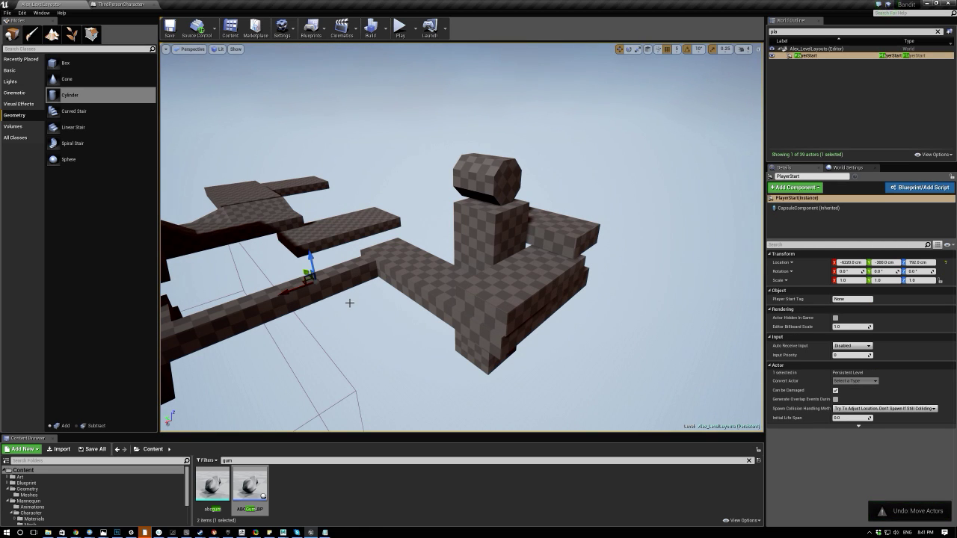
# Find the DirectionalLight by filtering the actors for "dir", focus on it and rotate it slightly.
pyautogui.click(710, 305)
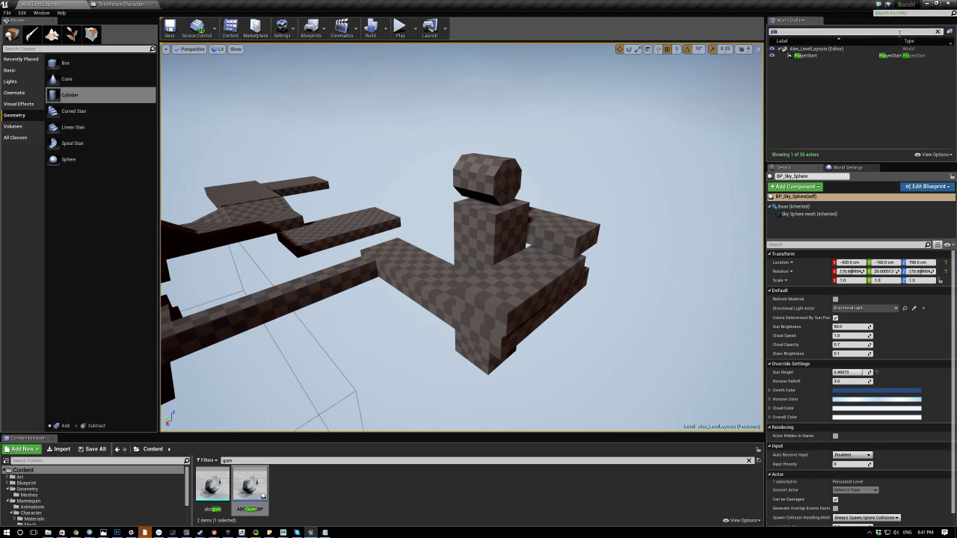
pyautogui.press('BackSpace')
pyautogui.write('dir')
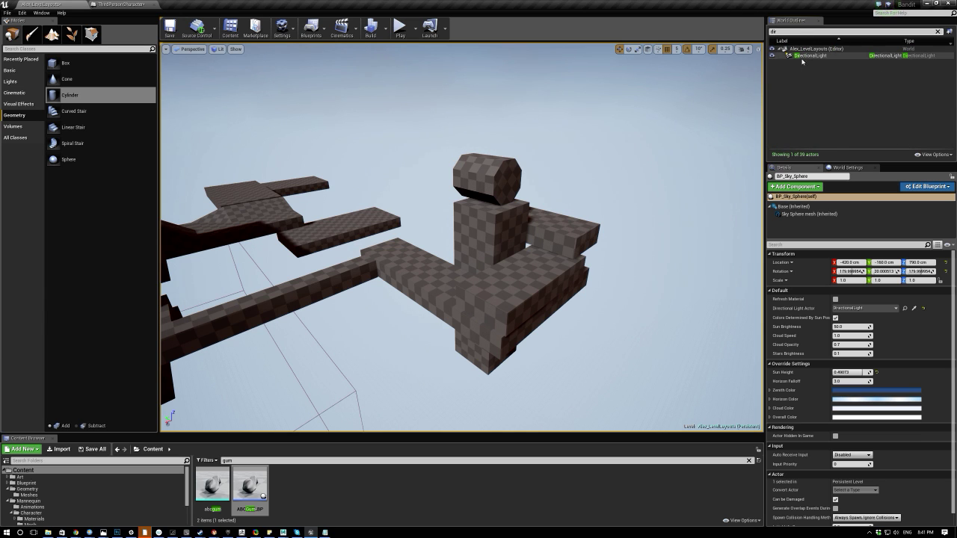
pyautogui.click(803, 57)
pyautogui.press('f')
pyautogui.press('e')
pyautogui.press('w')
pyautogui.moveTo(334, 262); pyautogui.dragTo(394, 275, button='right')
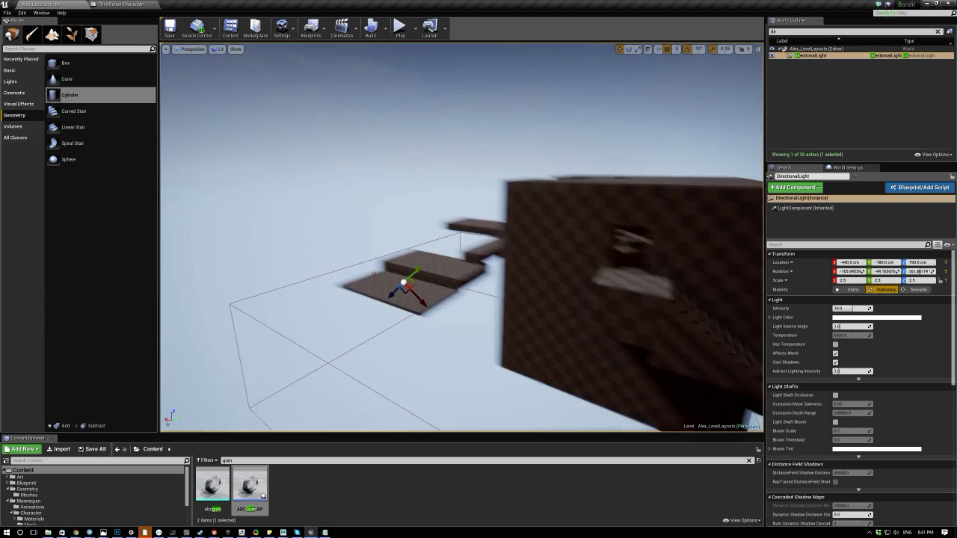
pyautogui.moveTo(435, 224)
pyautogui.mouseDown()
pyautogui.moveTo(447, 232)
pyautogui.moveTo(411, 221)
pyautogui.moveTo(429, 223)
pyautogui.mouseUp()
pyautogui.moveTo(399, 271); pyautogui.dragTo(418, 217, button='right')
# Undo the recent light, sky and PlayerStart changes, back through the cylinder's last move.
pyautogui.click(455, 132)
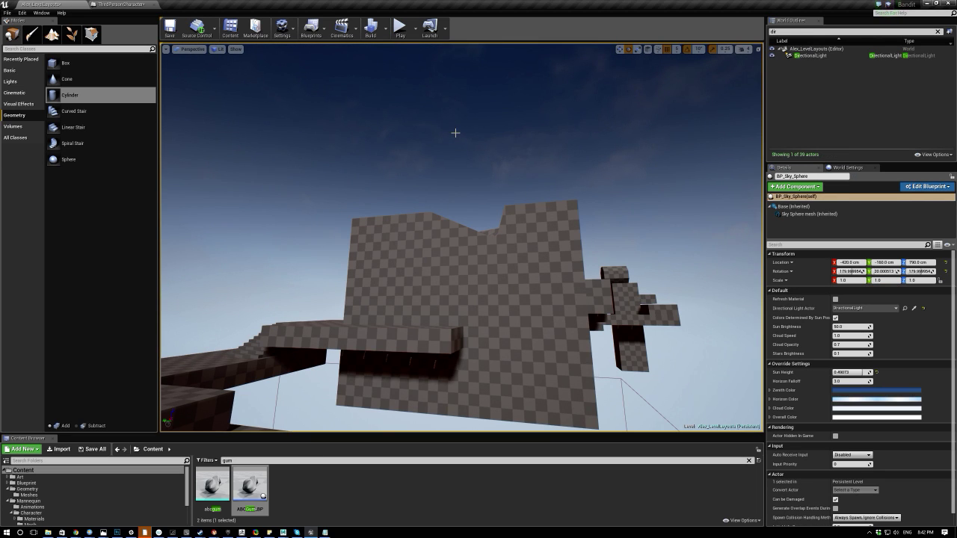
pyautogui.hotkey('ctrl', 'z')
pyautogui.hotkey('ctrl', 'z')
pyautogui.hotkey('ctrl', 'z')
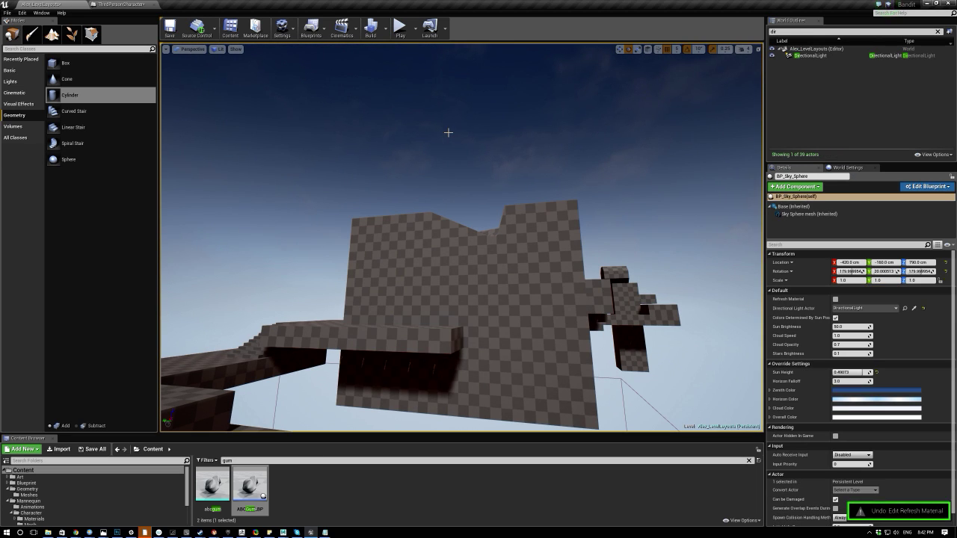
pyautogui.hotkey('ctrl', 'z')
pyautogui.moveTo(464, 143); pyautogui.dragTo(468, 186, button='right')
pyautogui.hotkey('ctrl', 'z')
pyautogui.hotkey('ctrl', 'z')
pyautogui.hotkey('ctrl', 'z')
pyautogui.hotkey('ctrl', 'z')
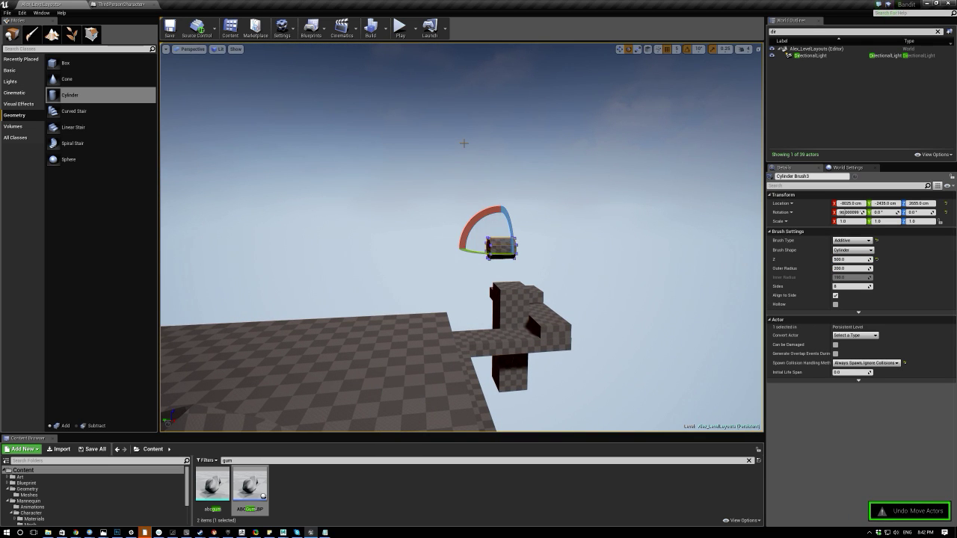
# Select BP_Sky_Sphere, clear the actor filter and rotate the sphere to 0° in Y.
pyautogui.click(439, 146)
pyautogui.moveTo(440, 146)
pyautogui.mouseDown(button='right')
pyautogui.moveTo(434, 183)
pyautogui.moveTo(440, 147)
pyautogui.moveTo(438, 158)
pyautogui.moveTo(300, 164)
pyautogui.mouseUp(button='right')
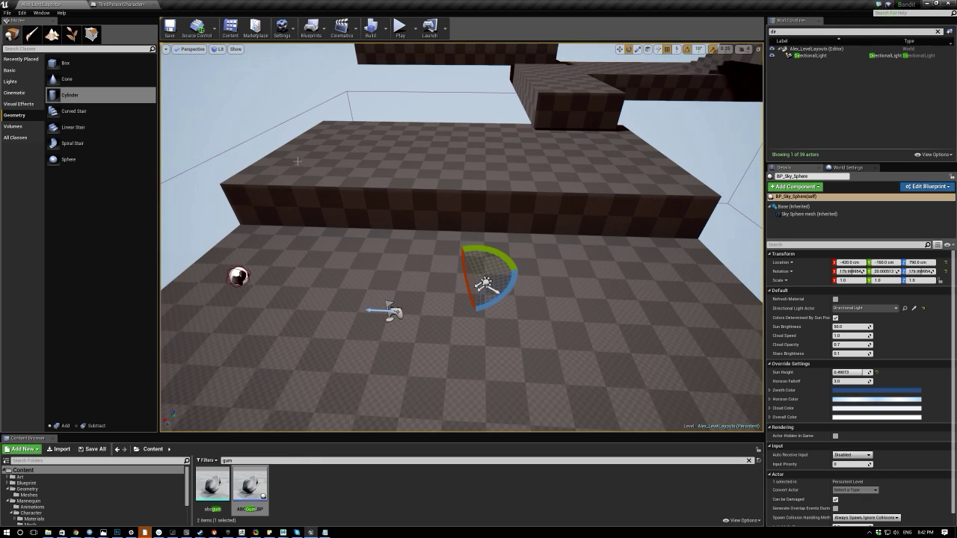
pyautogui.click(937, 32)
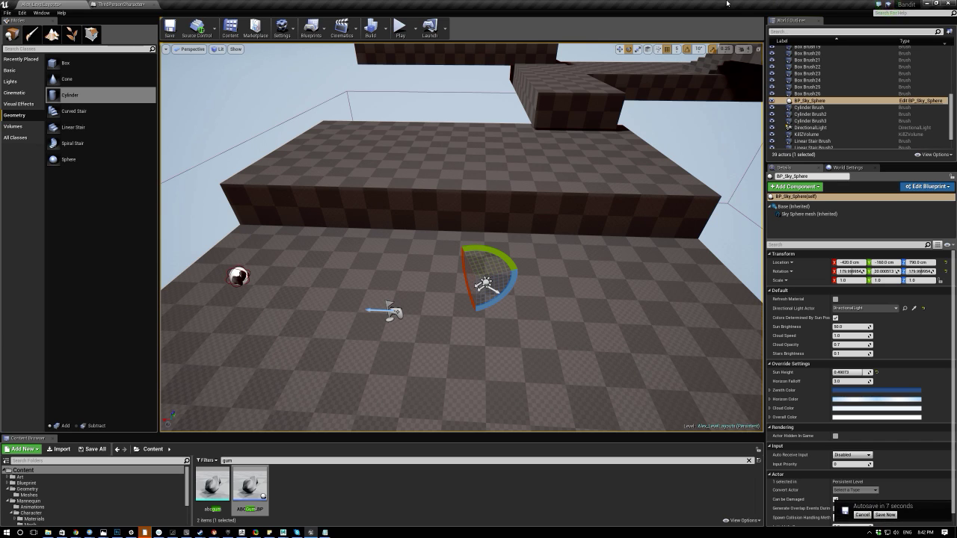
pyautogui.moveTo(486, 302); pyautogui.dragTo(451, 281)
pyautogui.press('w')
pyautogui.moveTo(451, 280); pyautogui.dragTo(508, 292, button='right')
# Turn BP_Sky_Sphere around the vertical axis and switch the transform gizmo to world space.
pyautogui.click(166, 49)
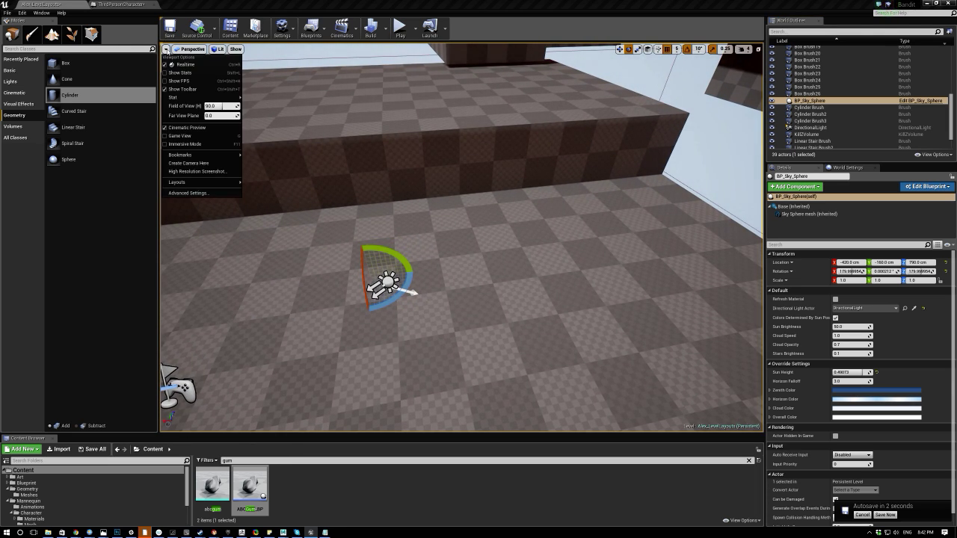
pyautogui.moveTo(394, 300); pyautogui.dragTo(417, 289)
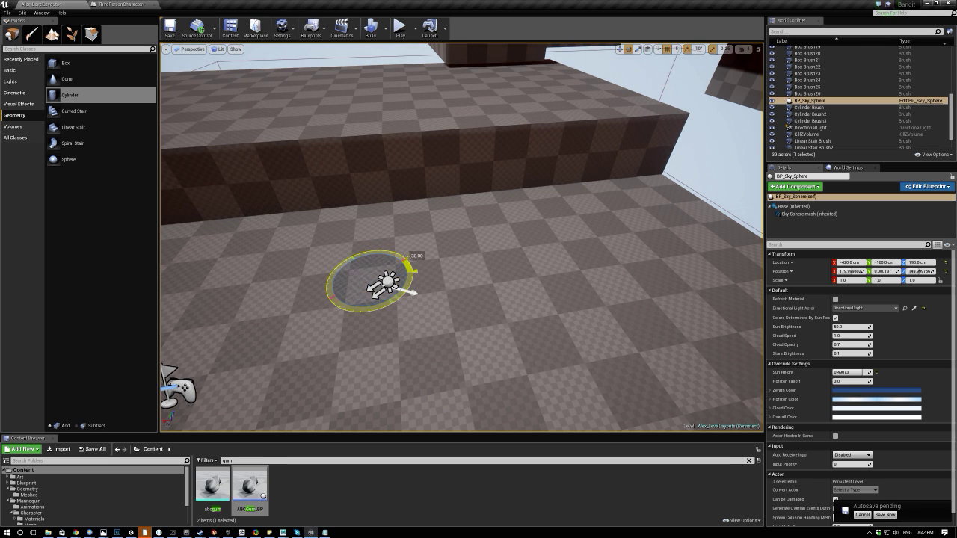
pyautogui.moveTo(413, 270); pyautogui.dragTo(397, 216, button='right')
pyautogui.press('w')
pyautogui.moveTo(474, 189); pyautogui.dragTo(474, 186, button='right')
pyautogui.press('s')
pyautogui.click(649, 52)
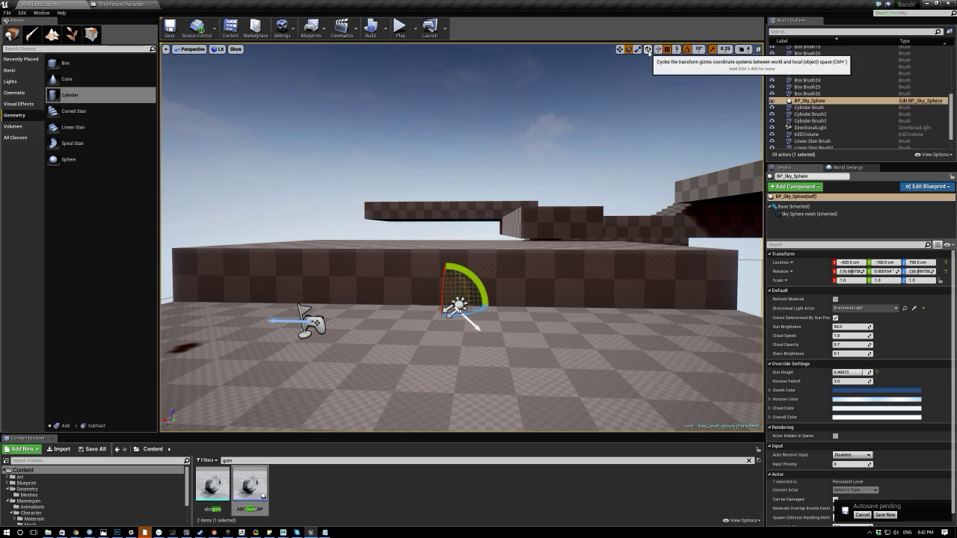
# Rotate BP_Sky_Sphere to about 132° in X, 42° in Y and 121° in Z.
pyautogui.moveTo(452, 295); pyautogui.dragTo(419, 294, button='right')
pyautogui.moveTo(582, 289); pyautogui.dragTo(583, 291)
pyautogui.moveTo(511, 311); pyautogui.dragTo(511, 329)
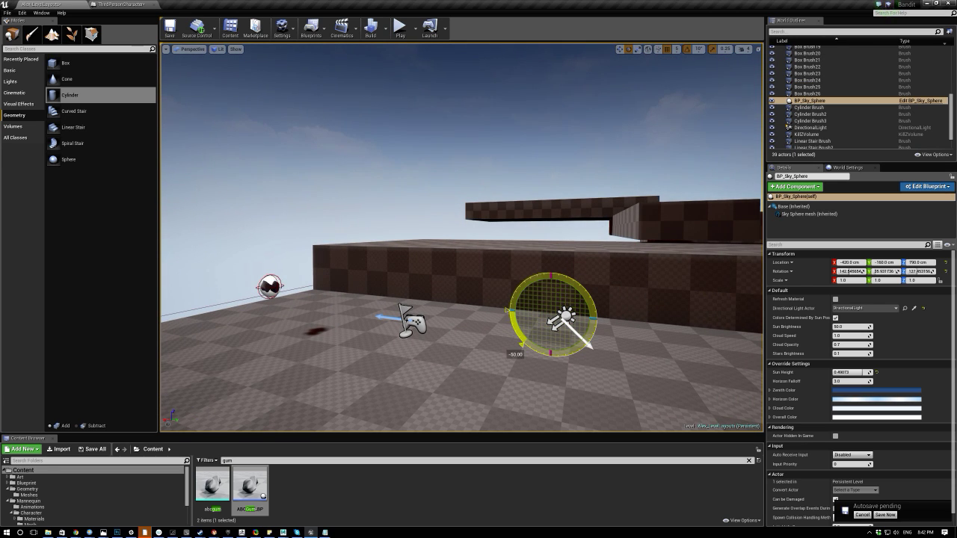
pyautogui.moveTo(583, 291); pyautogui.dragTo(583, 291)
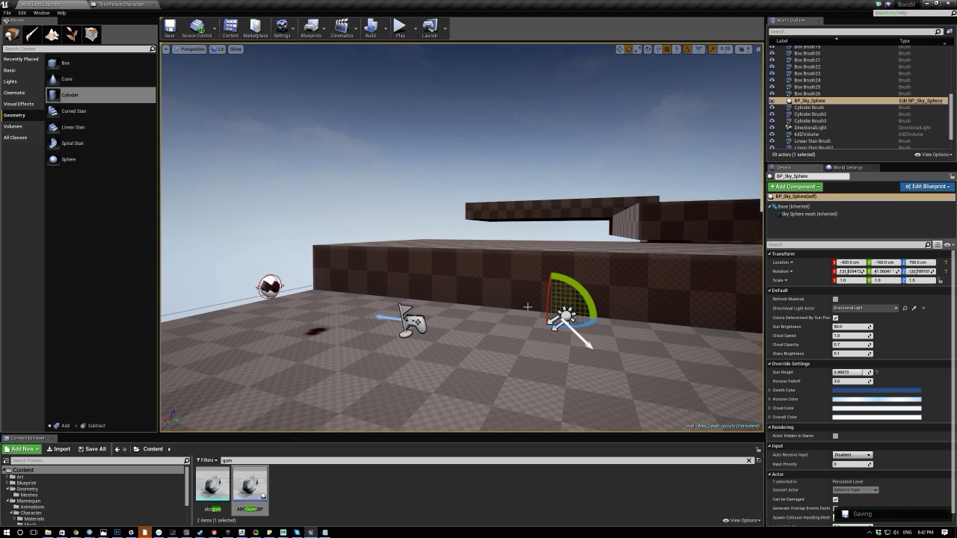
# Select the DirectionalLight and rotate it to about -175° in X and -15° in Y.
pyautogui.click(554, 320)
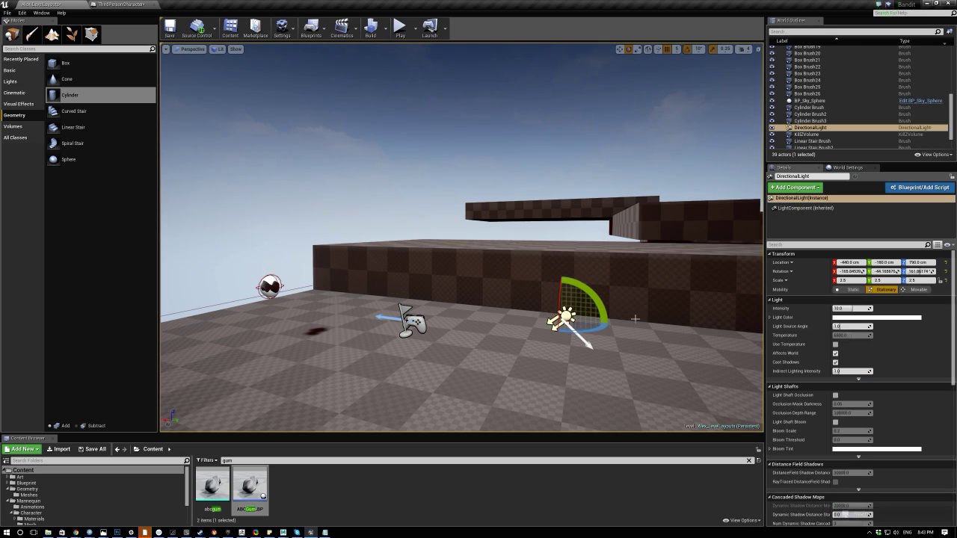
pyautogui.moveTo(566, 292); pyautogui.dragTo(515, 334)
pyautogui.moveTo(521, 328); pyautogui.dragTo(525, 338)
# Move the DirectionalLight to 1770 cm in Y and raise it well above the platforms.
pyautogui.moveTo(430, 284)
pyautogui.mouseDown(button='right')
pyautogui.moveTo(467, 299)
pyautogui.moveTo(428, 291)
pyautogui.mouseUp(button='right')
pyautogui.press('w')
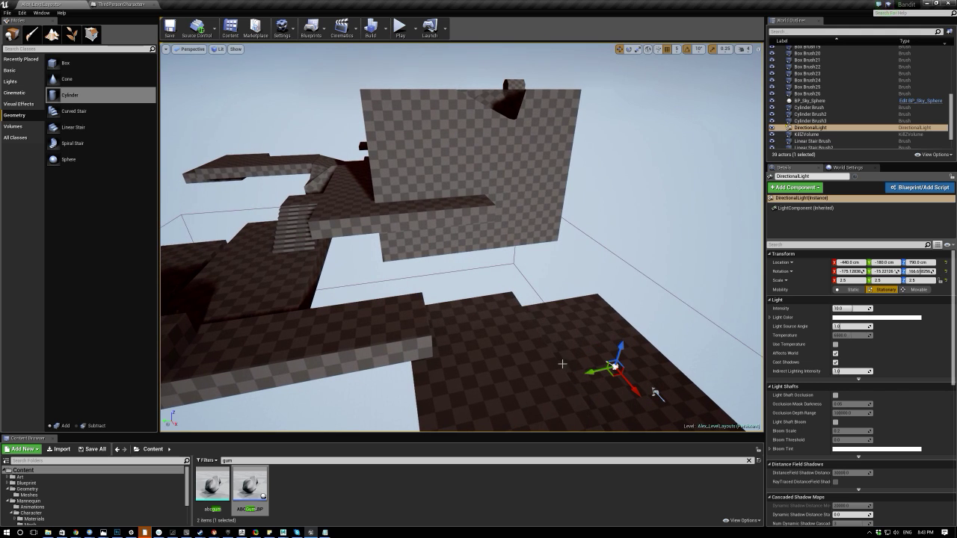
pyautogui.keyDown('shift'); pyautogui.moveTo(587, 370); pyautogui.dragTo(586, 371); pyautogui.keyUp('shift')
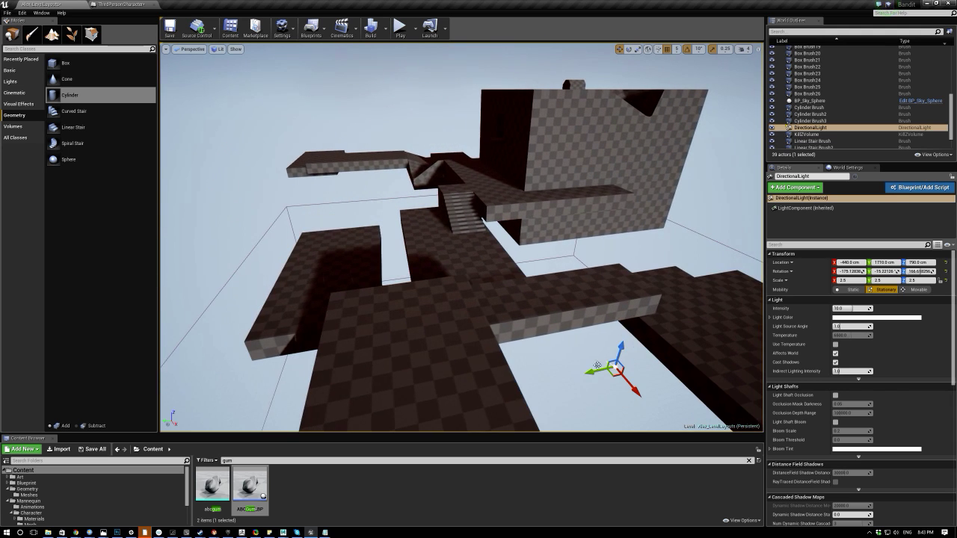
pyautogui.moveTo(637, 394); pyautogui.dragTo(637, 394, button='right')
pyautogui.keyDown('shift'); pyautogui.moveTo(628, 399); pyautogui.dragTo(629, 354); pyautogui.keyUp('shift')
pyautogui.moveTo(569, 332); pyautogui.dragTo(569, 332, button='right')
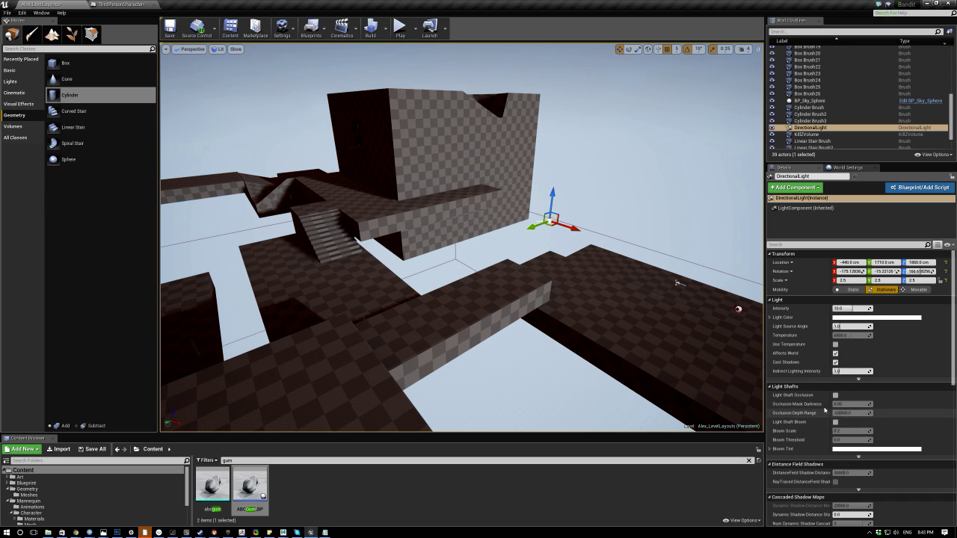
# Increase the DirectionalLight's Editor Billboard Scale so its icon is drawn larger in the viewport.
pyautogui.scroll(-3, 835, 413)
pyautogui.scroll(2, 835, 404)
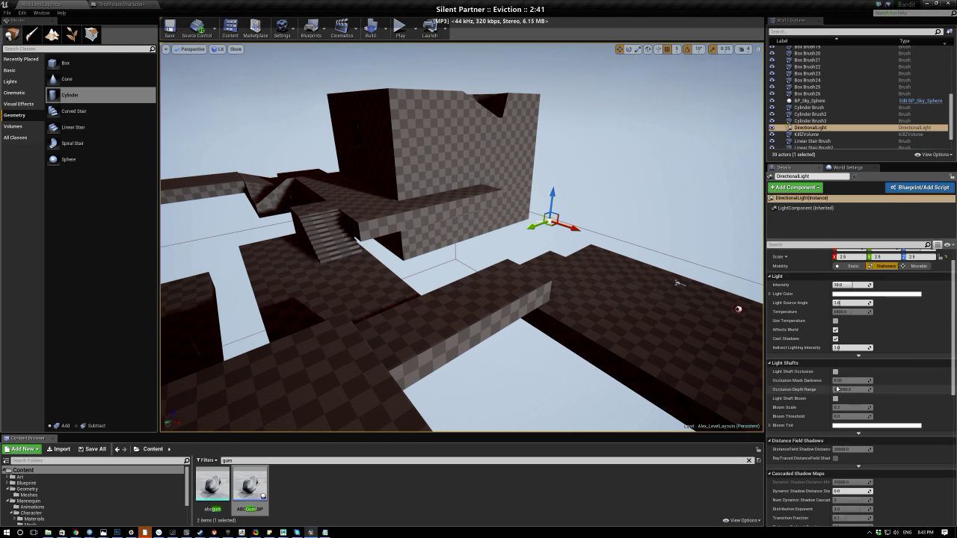
pyautogui.scroll(1, 828, 349)
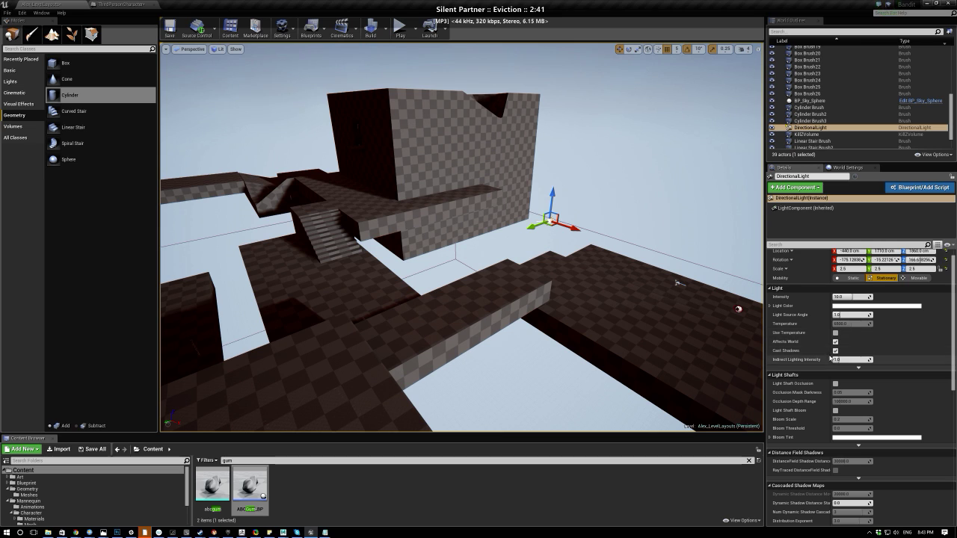
pyautogui.scroll(-5, 847, 369)
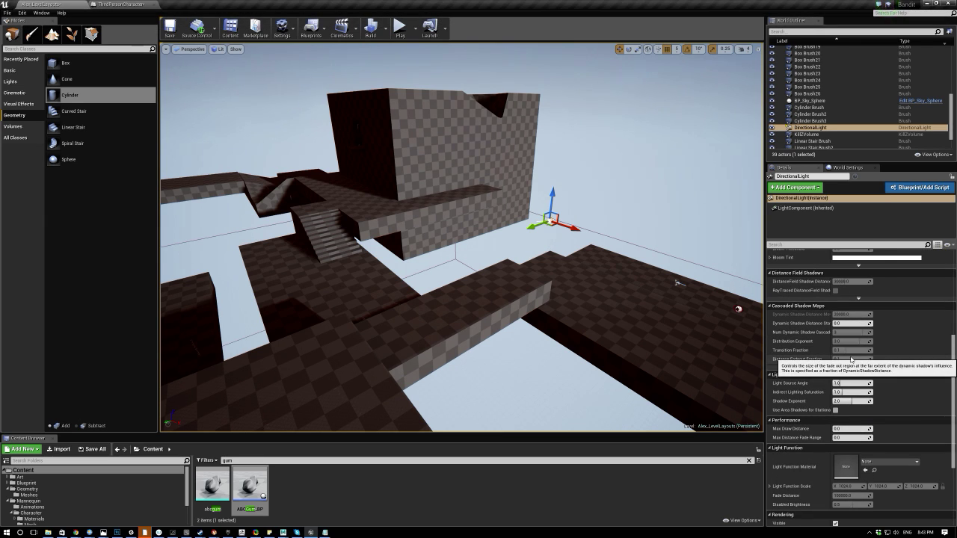
pyautogui.scroll(-5, 849, 362)
pyautogui.scroll(-3, 851, 359)
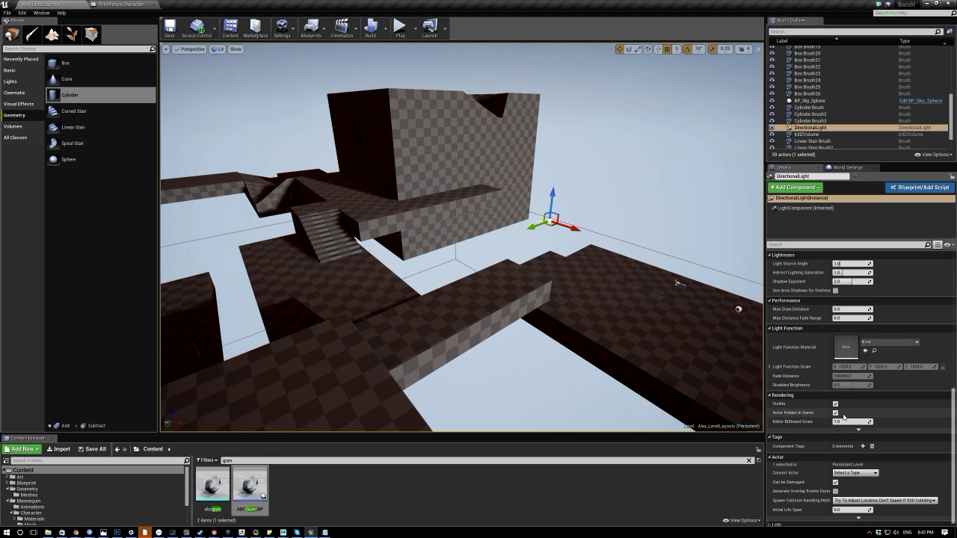
pyautogui.moveTo(851, 422); pyautogui.dragTo(900, 421)
pyautogui.click(513, 321)
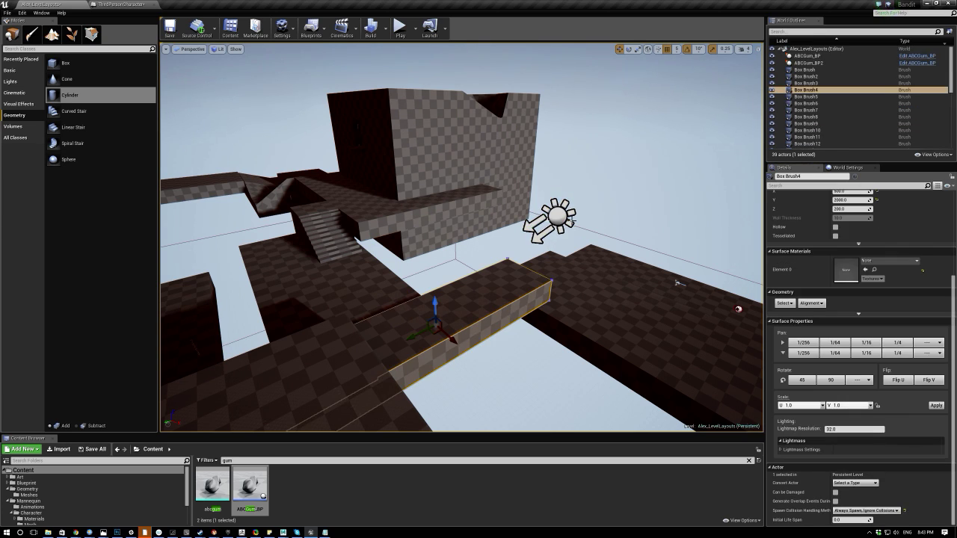
# Select the DirectionalLight by its icon and rotate it to light the platform tops.
pyautogui.click(562, 218)
pyautogui.moveTo(550, 235); pyautogui.dragTo(591, 239)
pyautogui.press('w')
pyautogui.moveTo(590, 239); pyautogui.dragTo(557, 217, button='right')
pyautogui.moveTo(243, 193); pyautogui.dragTo(244, 239)
pyautogui.moveTo(327, 168); pyautogui.dragTo(497, 184, button='right')
# Select BP_Sky_Sphere and refresh its material to match the rotated light.
pyautogui.click(811, 78)
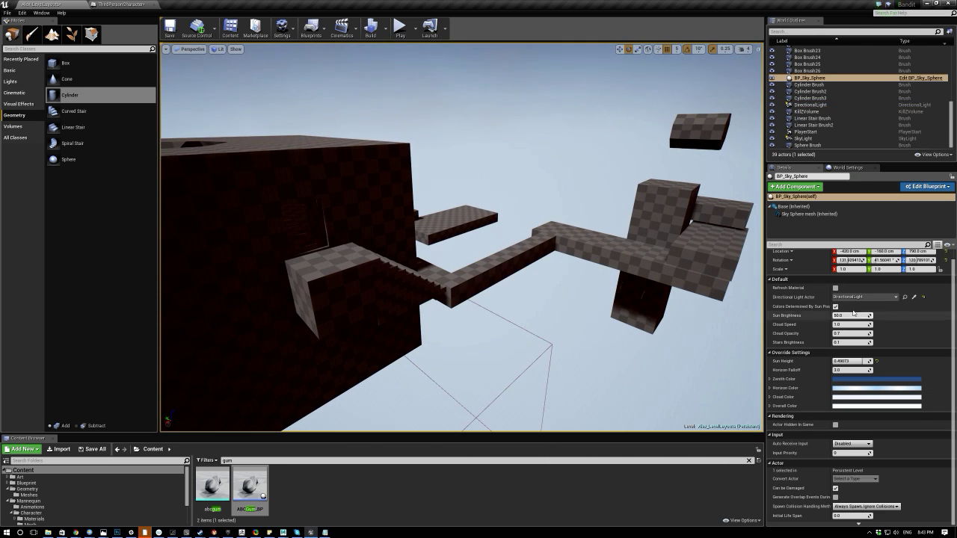
pyautogui.click(836, 288)
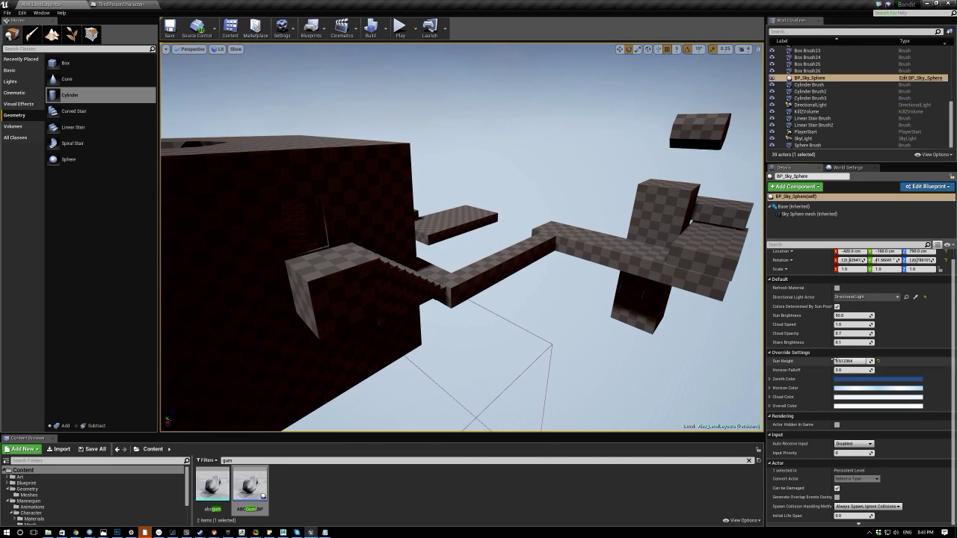
pyautogui.moveTo(594, 221)
pyautogui.mouseDown(button='right')
pyautogui.moveTo(657, 222)
pyautogui.moveTo(682, 210)
pyautogui.moveTo(673, 90)
pyautogui.moveTo(591, 213)
pyautogui.mouseUp(button='right')
pyautogui.moveTo(673, 232); pyautogui.dragTo(374, 180, button='right')
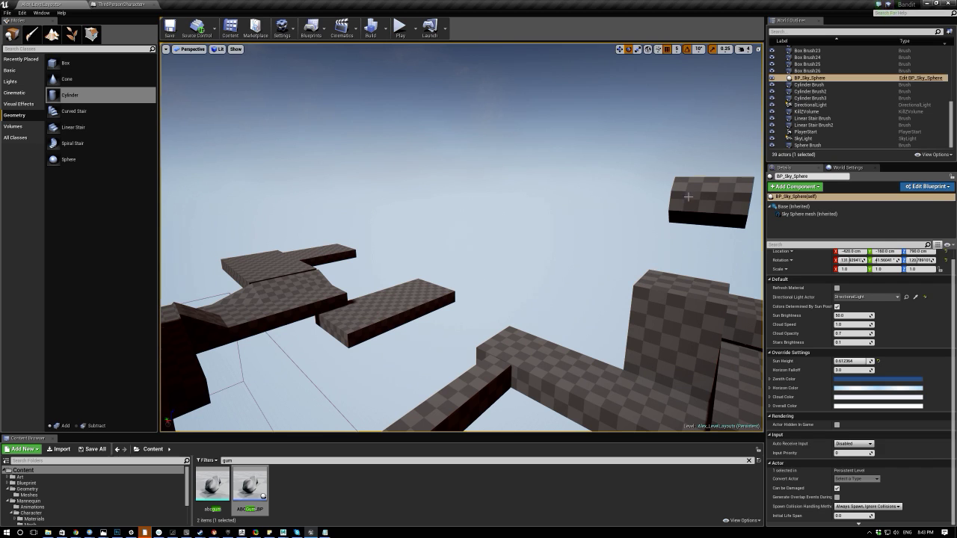
# Focus on Cylinder Brush3, then filter the actors for "pl" and focus on PlayerStart.
pyautogui.doubleClick(792, 98)
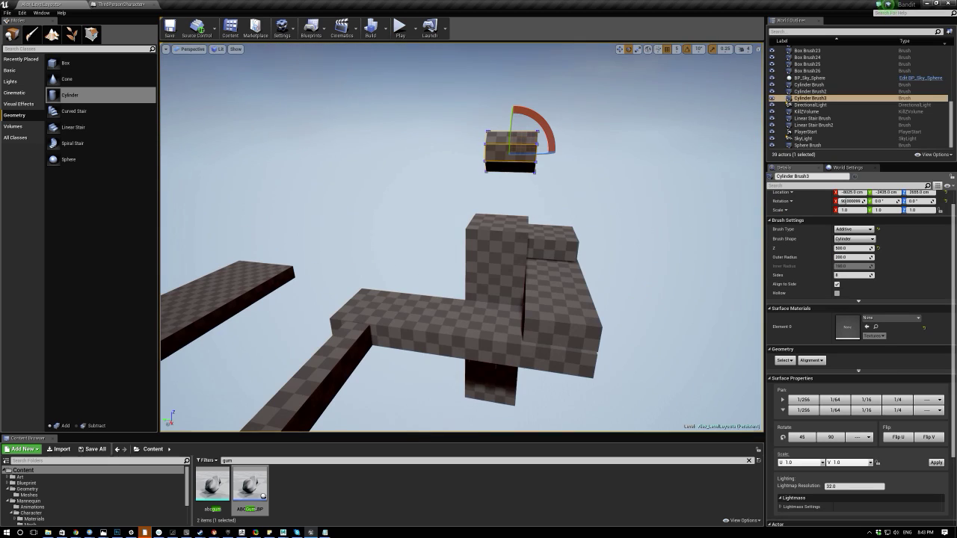
pyautogui.click(788, 33)
pyautogui.write('pl')
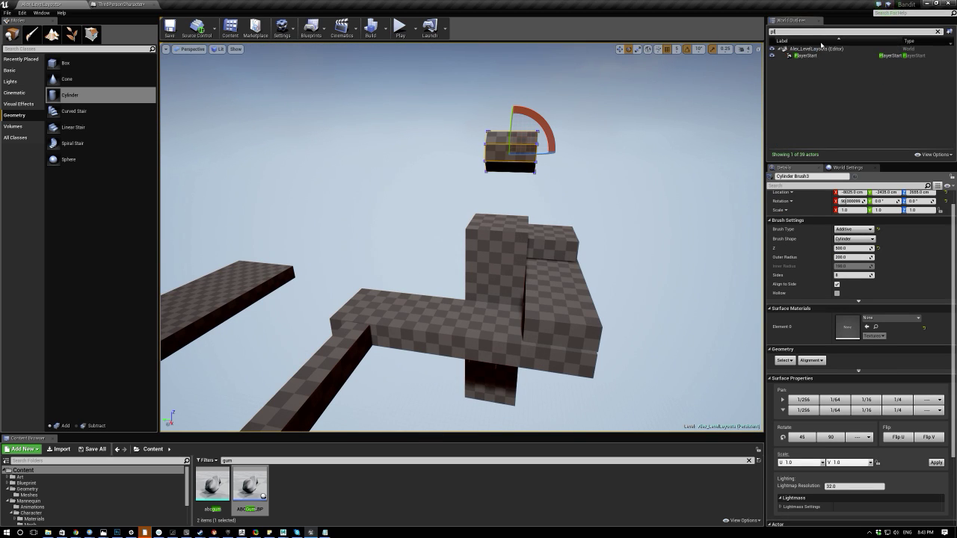
pyautogui.doubleClick(795, 56)
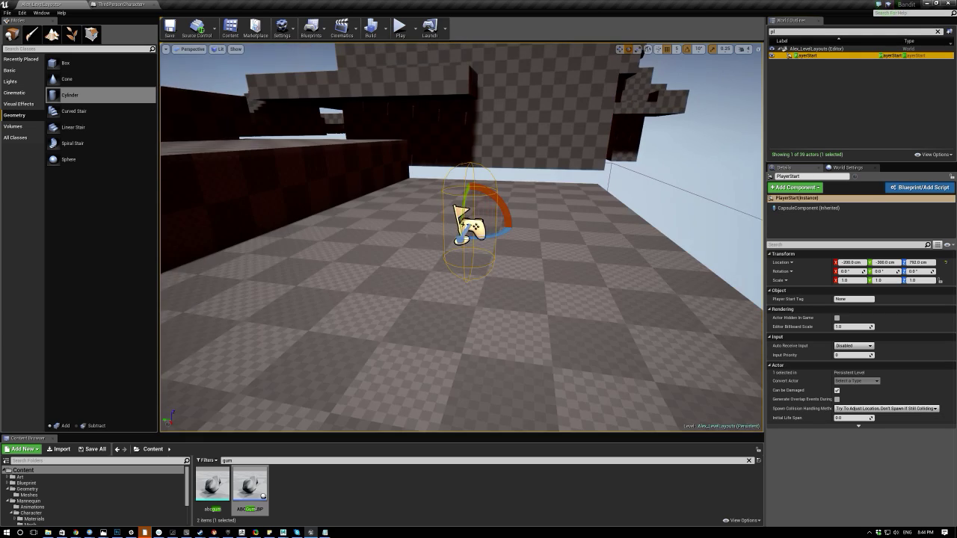
# Move PlayerStart from the starting floor to the platform in front of the tall block near the floating cylinder.
pyautogui.moveTo(461, 238); pyautogui.dragTo(378, 246, button='right')
pyautogui.press('w')
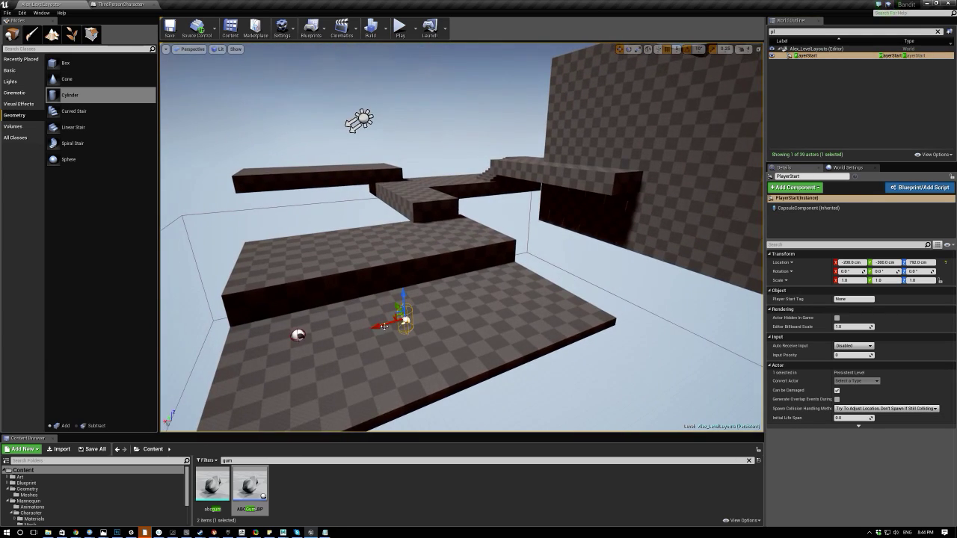
pyautogui.moveTo(383, 328); pyautogui.dragTo(198, 327, button='right')
pyautogui.press('f')
pyautogui.moveTo(418, 284); pyautogui.dragTo(598, 344, button='right')
pyautogui.moveTo(390, 321)
pyautogui.keyDown('shift'); pyautogui.mouseDown()
pyautogui.moveTo(673, 202)
pyautogui.moveTo(396, 324)
pyautogui.moveTo(402, 329)
pyautogui.mouseUp(); pyautogui.keyUp('shift')
pyautogui.keyDown('shift'); pyautogui.moveTo(394, 287); pyautogui.dragTo(447, 266); pyautogui.keyUp('shift')
pyautogui.press('w')
pyautogui.moveTo(360, 389); pyautogui.dragTo(379, 333, button='right')
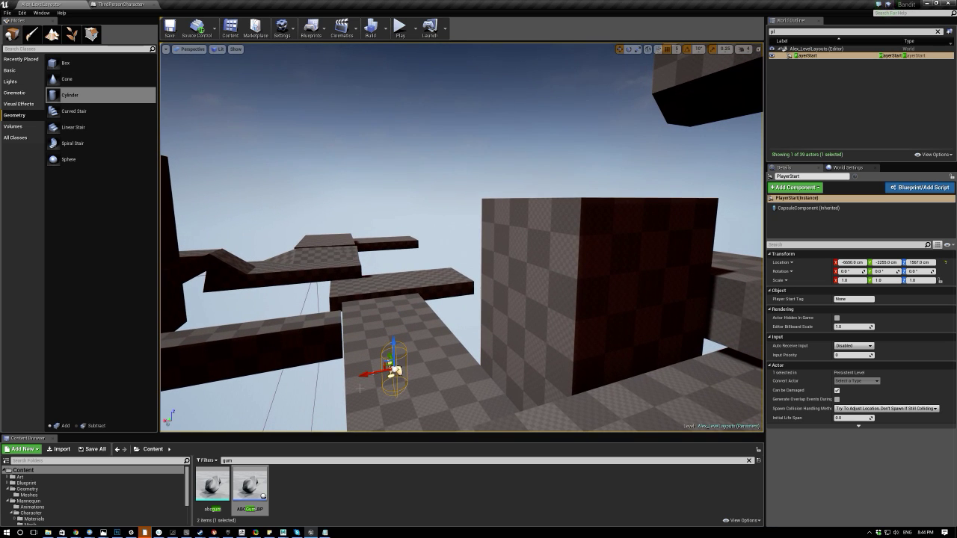
# Place PlayerStart on top of the tall block at about -7280 cm in X and -2460 cm in Y.
pyautogui.keyDown('shift'); pyautogui.moveTo(361, 377); pyautogui.dragTo(371, 285); pyautogui.keyUp('shift')
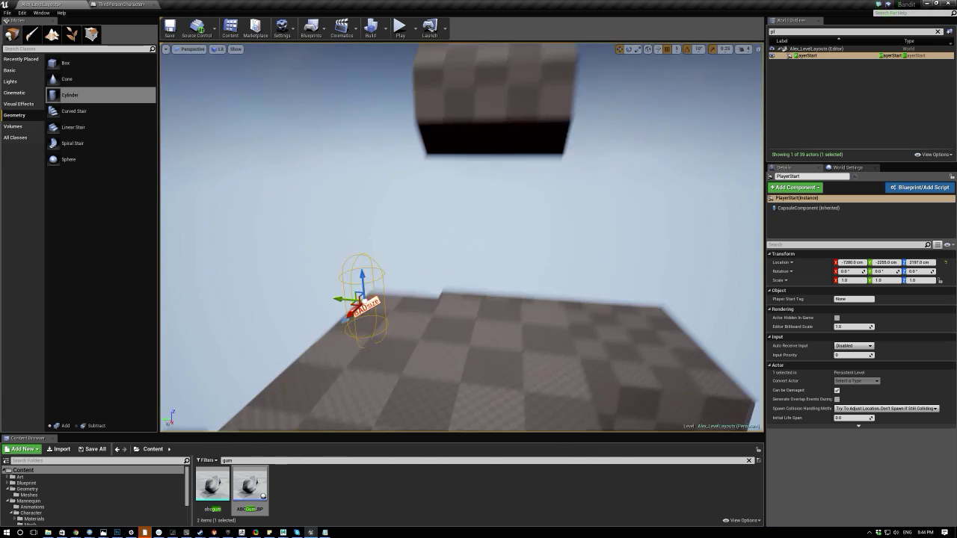
pyautogui.moveTo(373, 286); pyautogui.dragTo(392, 258, button='right')
pyautogui.moveTo(350, 313); pyautogui.dragTo(400, 312)
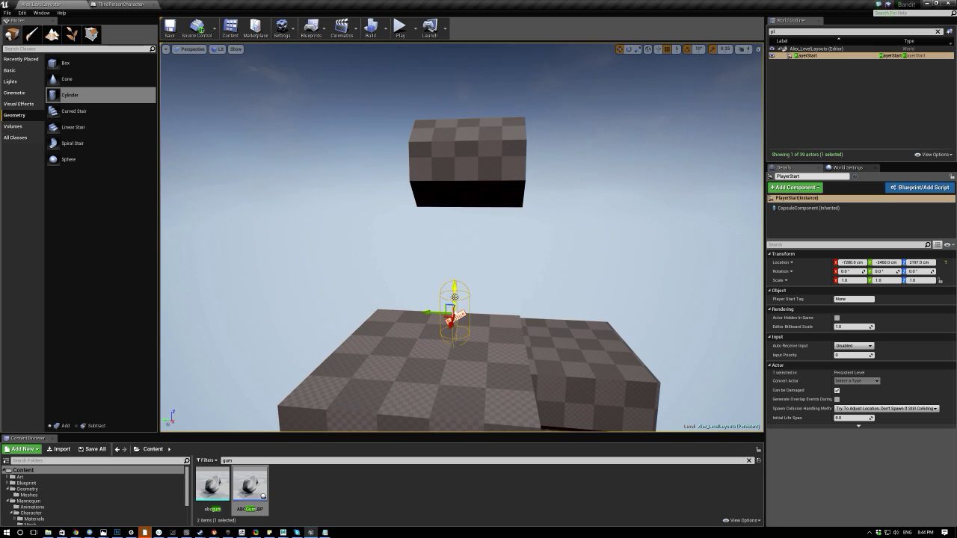
pyautogui.moveTo(454, 298); pyautogui.dragTo(447, 296, button='right')
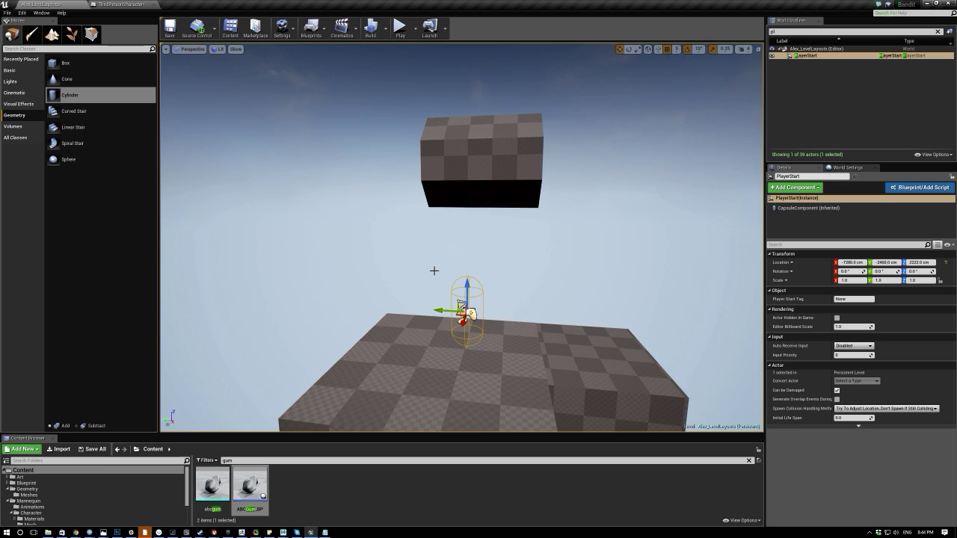
# Move Cylinder Brush3 beside the tall block at -7170 cm in X and -2055 cm in Y, and lower it.
pyautogui.click(484, 129)
pyautogui.moveTo(484, 129)
pyautogui.mouseDown(button='right')
pyautogui.moveTo(475, 145)
pyautogui.moveTo(435, 158)
pyautogui.mouseUp(button='right')
pyautogui.moveTo(456, 171)
pyautogui.mouseDown()
pyautogui.moveTo(400, 212)
pyautogui.moveTo(241, 256)
pyautogui.mouseUp()
pyautogui.moveTo(137, 336); pyautogui.dragTo(145, 320, button='right')
pyautogui.moveTo(202, 306)
pyautogui.mouseDown(button='right')
pyautogui.moveTo(262, 284)
pyautogui.moveTo(232, 284)
pyautogui.mouseUp(button='right')
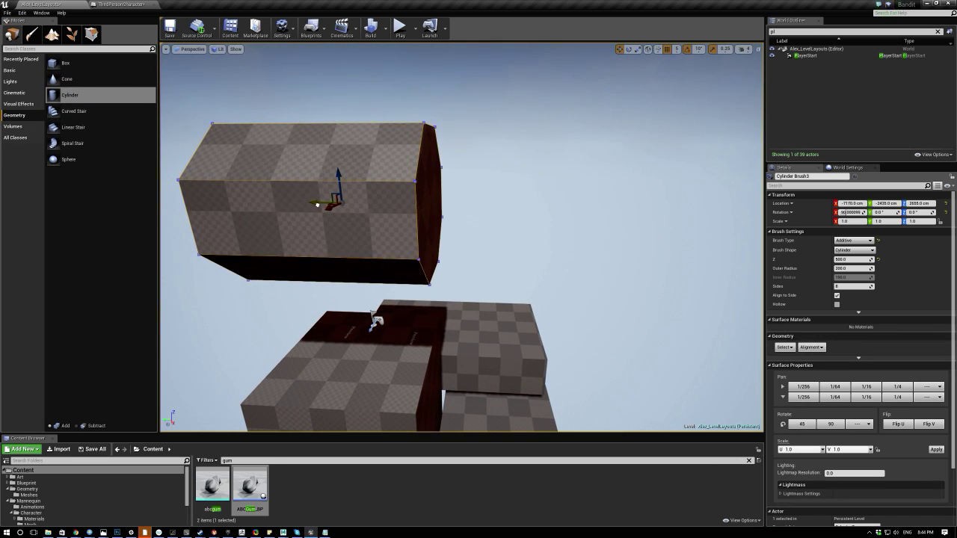
pyautogui.moveTo(204, 207); pyautogui.dragTo(252, 197, button='right')
pyautogui.moveTo(222, 176); pyautogui.dragTo(216, 248)
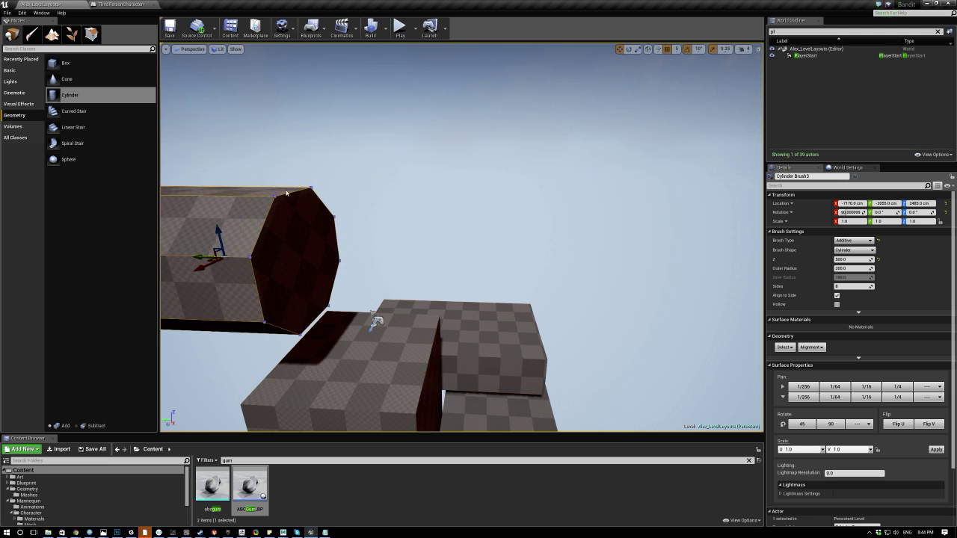
# Play the level to check the cylinder's size and height against the character, and stop the play session.
pyautogui.click(400, 28)
pyautogui.click(239, 299)
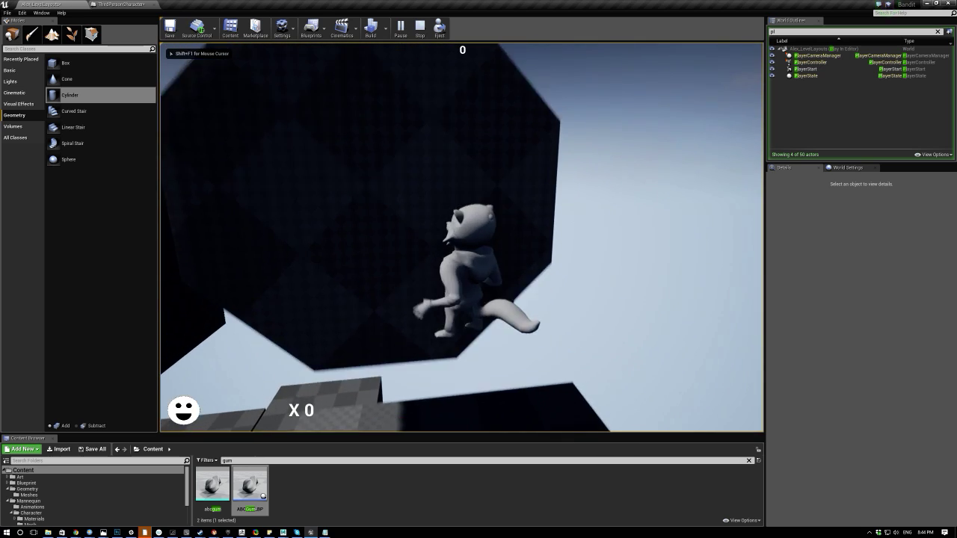
pyautogui.press('Escape')
pyautogui.moveTo(546, 237); pyautogui.dragTo(546, 237)
# Select Cylinder Brush3 and lower it to 2330 cm in Z, just above the tall block.
pyautogui.click(381, 154)
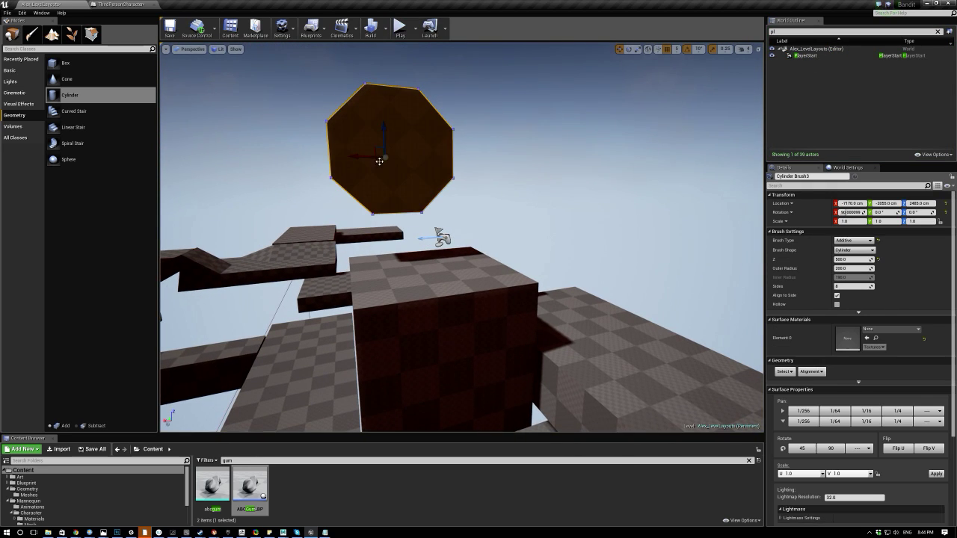
pyautogui.moveTo(370, 126); pyautogui.dragTo(370, 126, button='right')
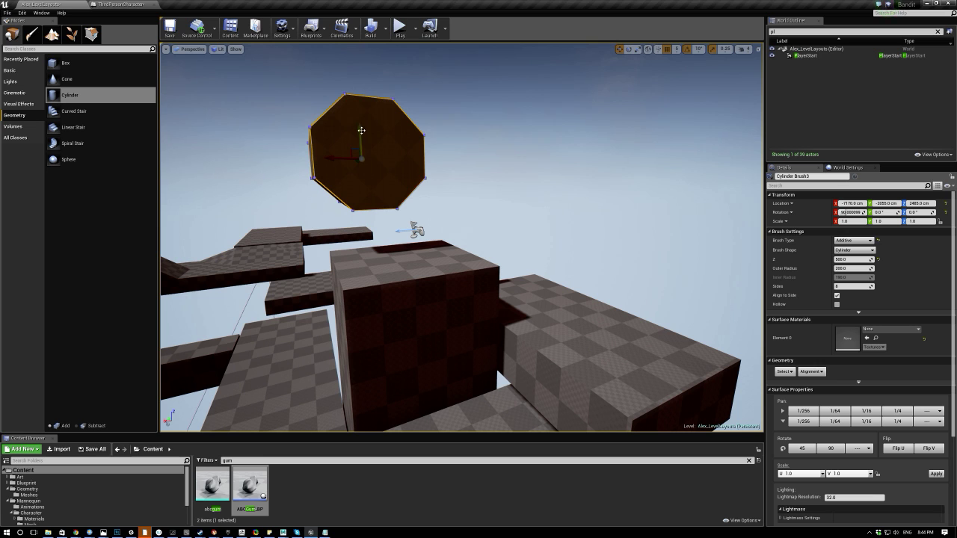
pyautogui.moveTo(359, 158); pyautogui.dragTo(359, 168)
pyautogui.moveTo(358, 168); pyautogui.dragTo(312, 173, button='right')
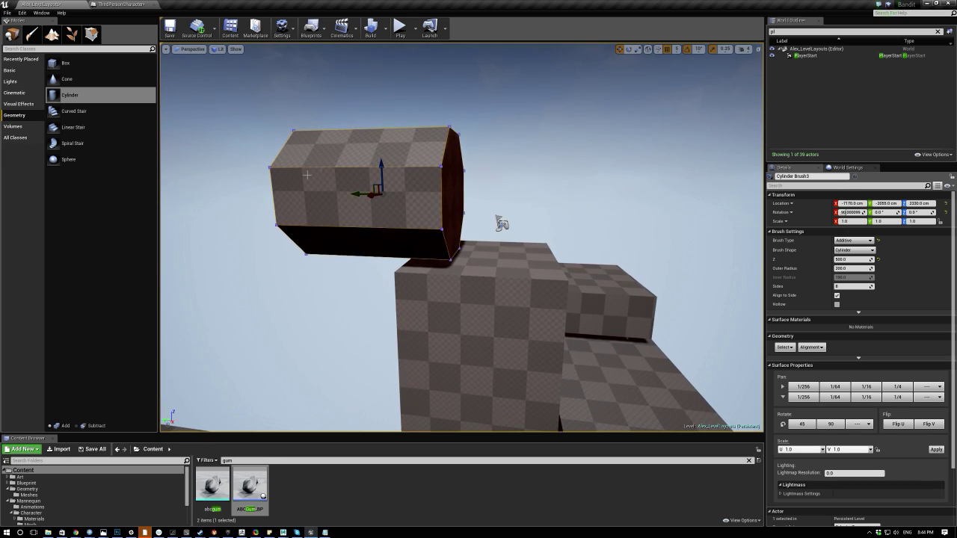
# Duplicate the cylinder to -2170 cm in Y and make the copy Subtractive with an outer radius of 180.
pyautogui.keyDown('alt'); pyautogui.moveTo(350, 193); pyautogui.dragTo(381, 192); pyautogui.keyUp('alt')
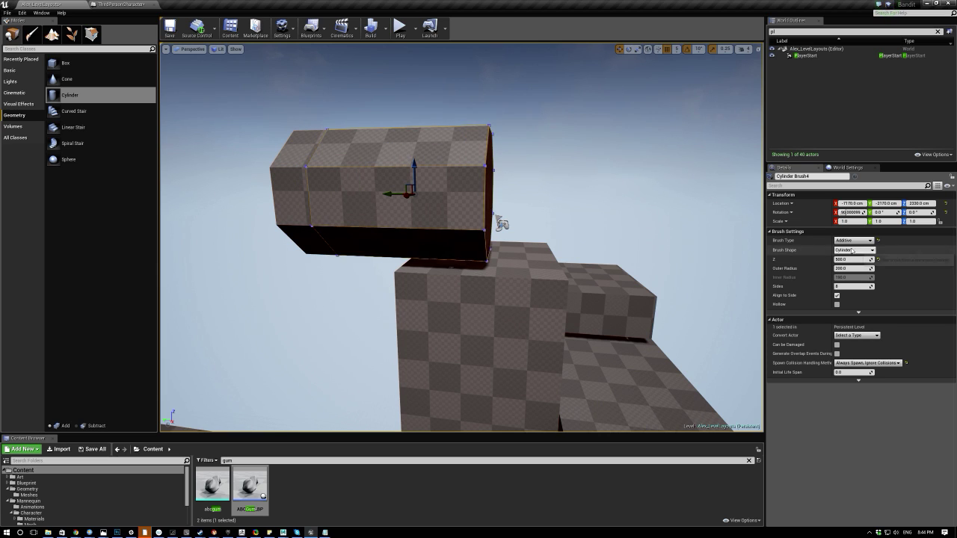
pyautogui.click(847, 241)
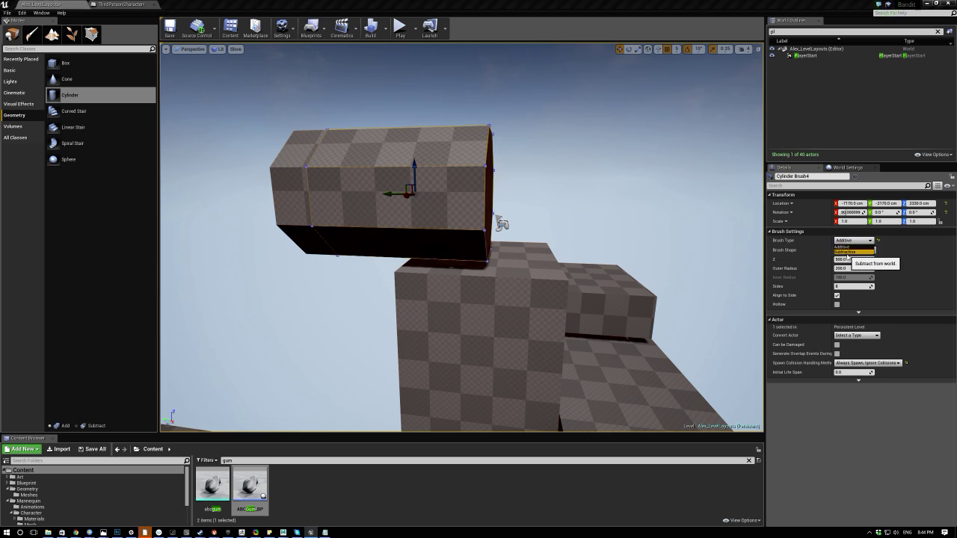
pyautogui.click(845, 252)
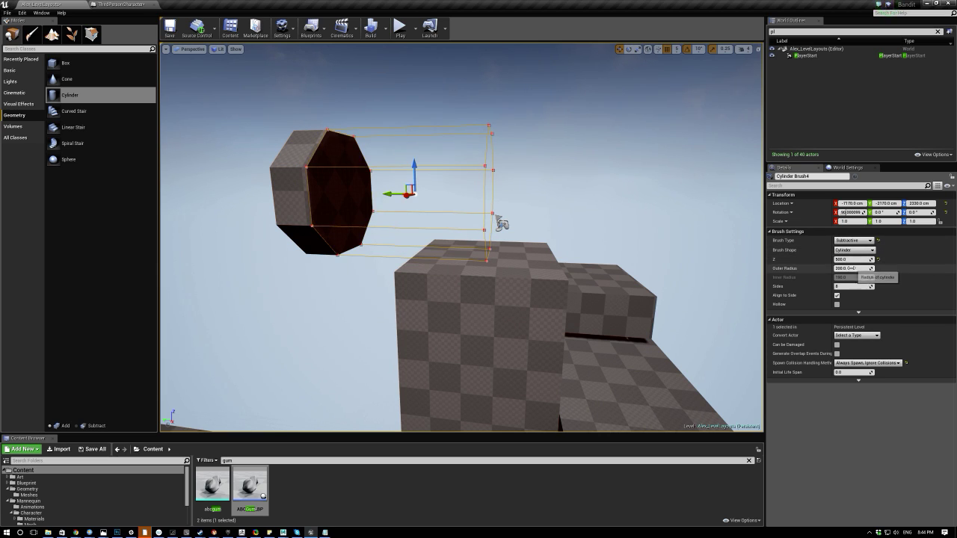
pyautogui.press('Return')
pyautogui.moveTo(594, 223); pyautogui.dragTo(508, 251, button='right')
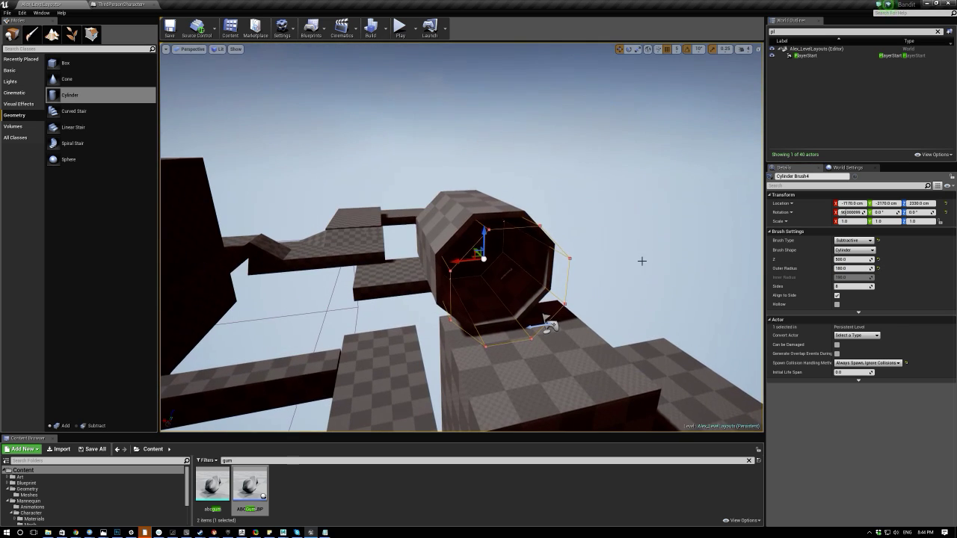
# Set the subtractive cylinder's Z length to 600 and slide it to -2010 cm in Y through the outer cylinder.
pyautogui.click(846, 259)
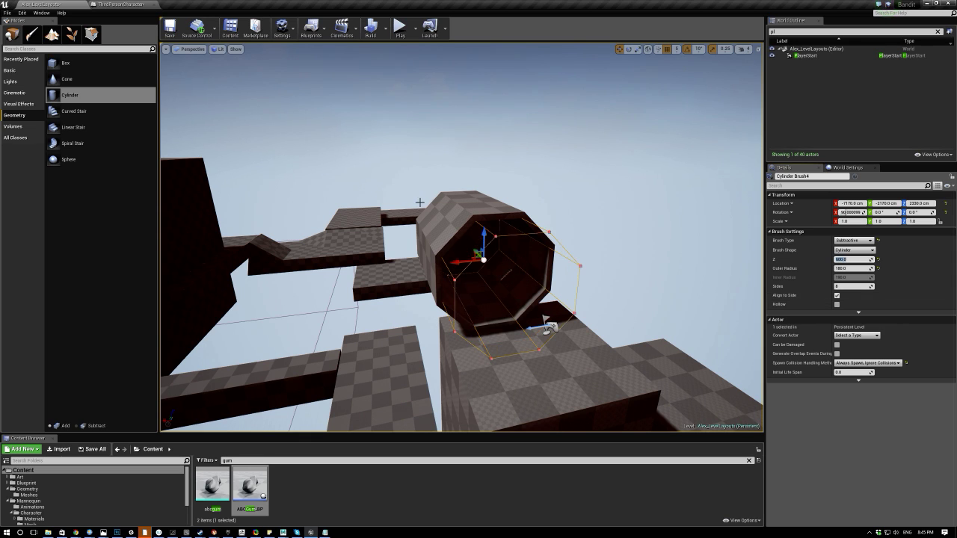
pyautogui.moveTo(469, 250); pyautogui.dragTo(470, 247)
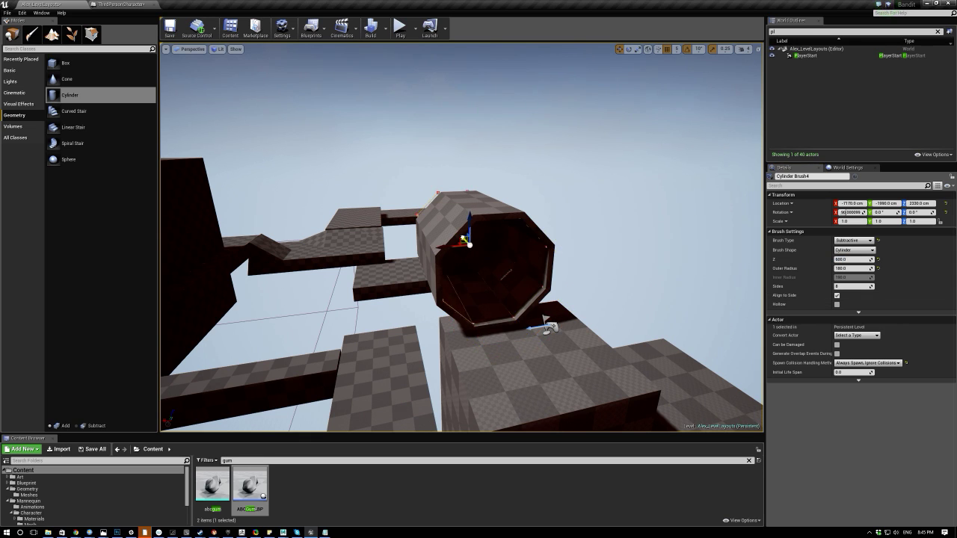
pyautogui.press('a')
pyautogui.moveTo(465, 241); pyautogui.dragTo(561, 243, button='right')
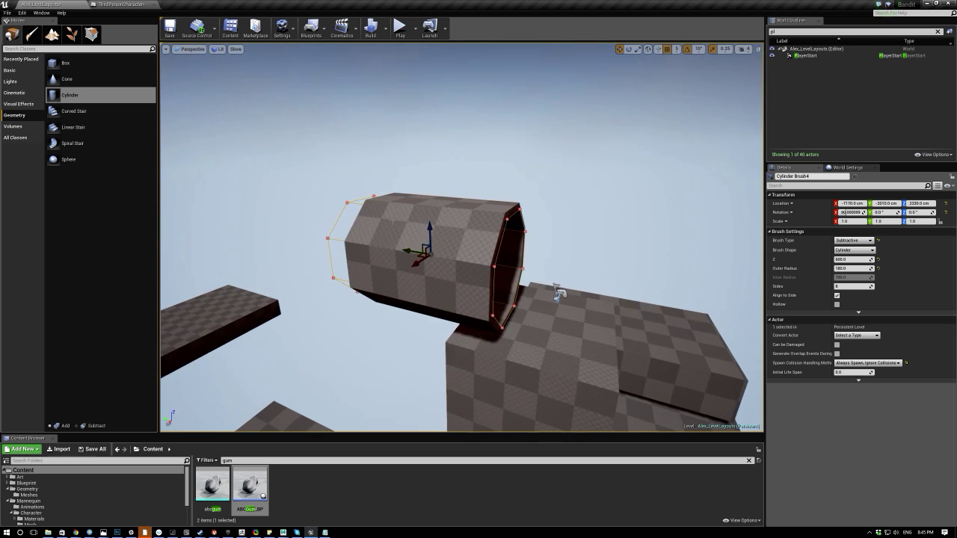
# Try to select the outer and the subtractive cylinder together directly in the 3D view.
pyautogui.press('d')
pyautogui.moveTo(278, 206); pyautogui.dragTo(172, 212, button='right')
pyautogui.moveTo(419, 210); pyautogui.dragTo(427, 280, button='right')
pyautogui.click(428, 280)
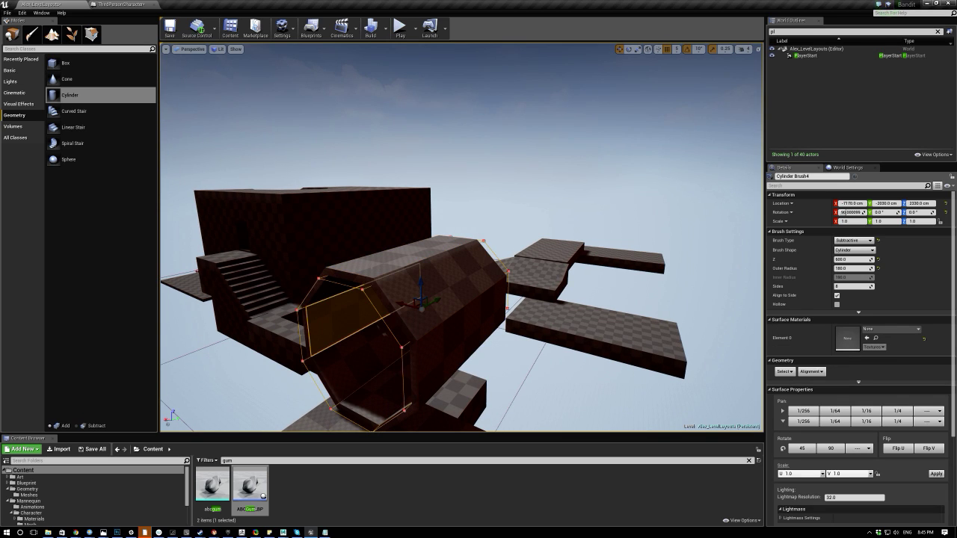
pyautogui.click(392, 293)
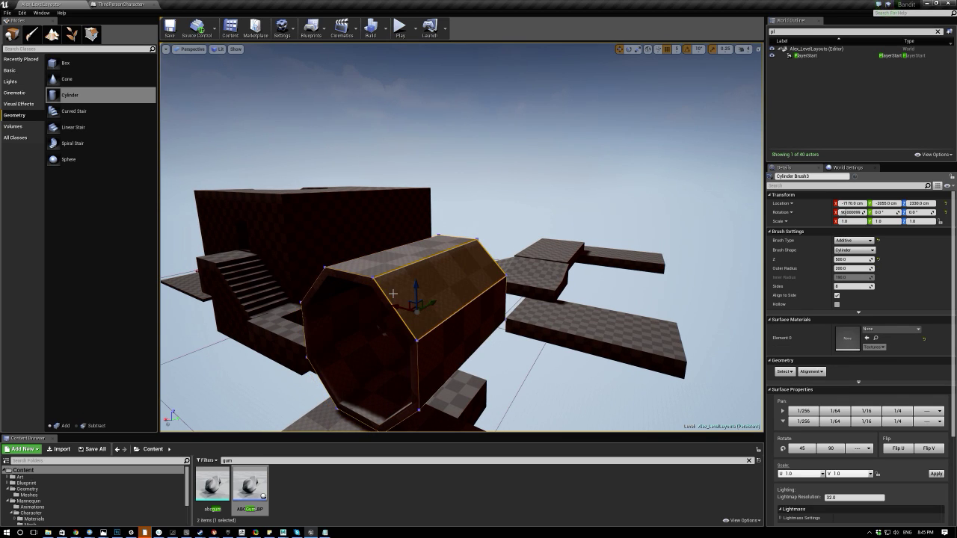
pyautogui.keyDown('ctrl'); pyautogui.click(346, 317); pyautogui.keyUp('ctrl')
pyautogui.click(359, 360)
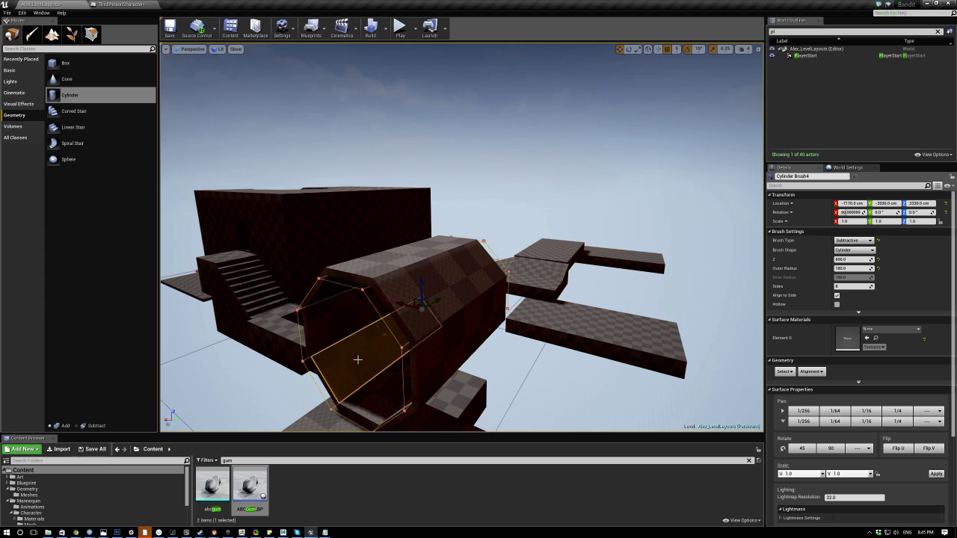
# Clear the outliner search, select Cylinder Brush3 together with Cylinder Brush4, and group the two.
pyautogui.click(937, 31)
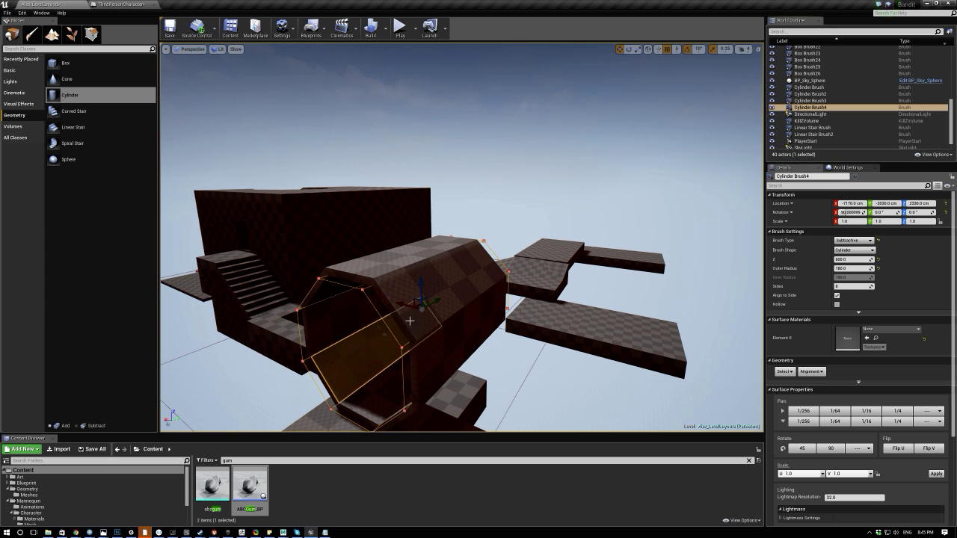
pyautogui.click(361, 354)
pyautogui.click(385, 261)
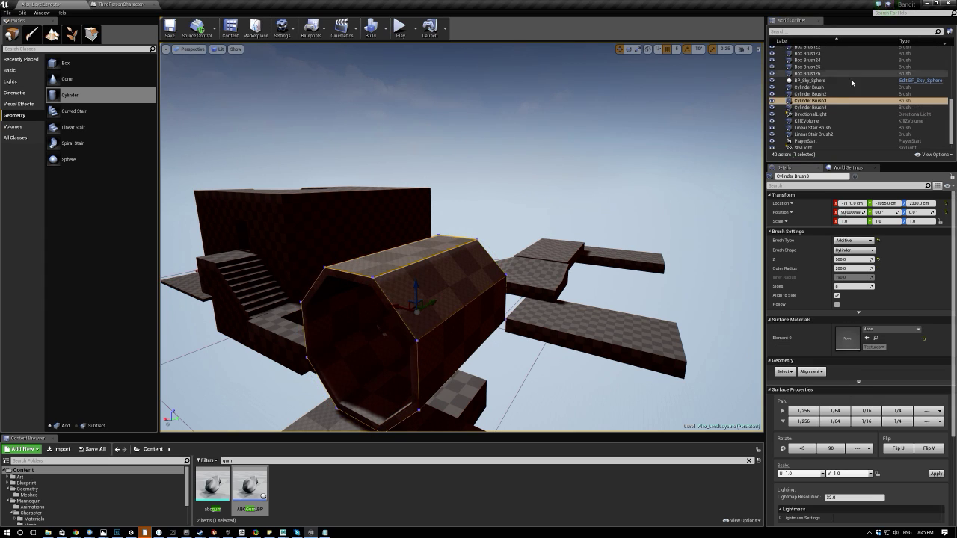
pyautogui.keyDown('ctrl'); pyautogui.click(811, 107); pyautogui.keyUp('ctrl')
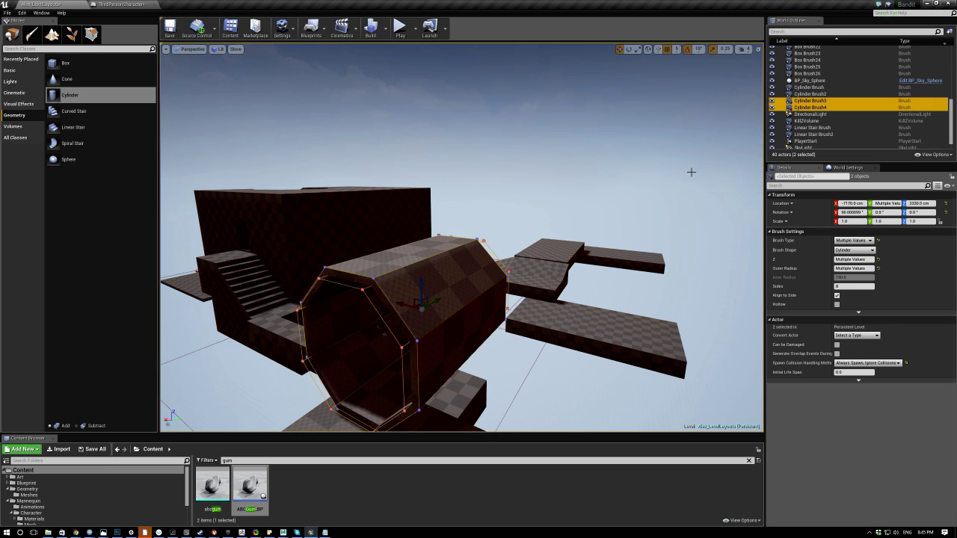
pyautogui.moveTo(340, 356); pyautogui.dragTo(341, 389, button='right')
pyautogui.click(340, 356)
pyautogui.hotkey('ctrl', 'z')
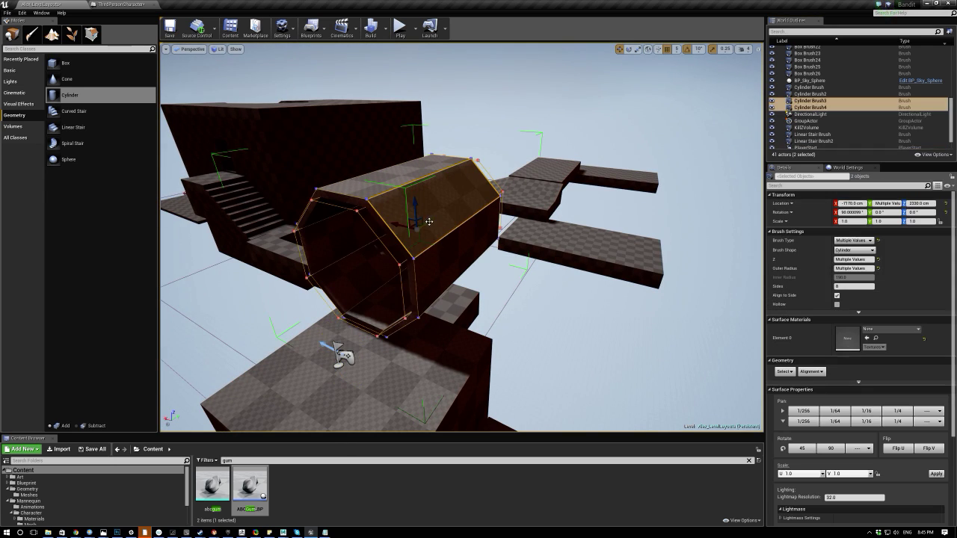
# Shift the grouped tunnel segment across the tall block and rotate it freely to about 97.7°, -3.2°, 15.5°.
pyautogui.moveTo(403, 221); pyautogui.dragTo(459, 216)
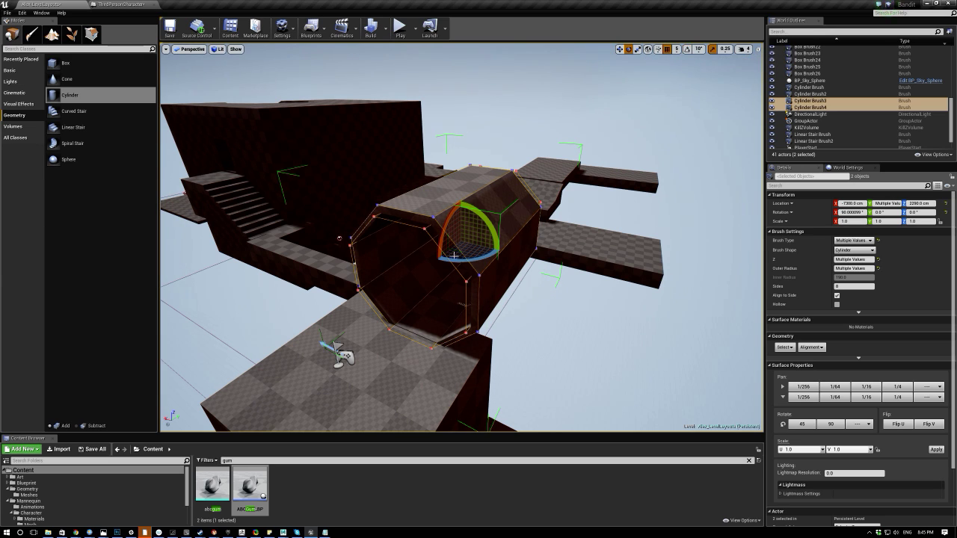
pyautogui.moveTo(459, 259); pyautogui.dragTo(457, 256)
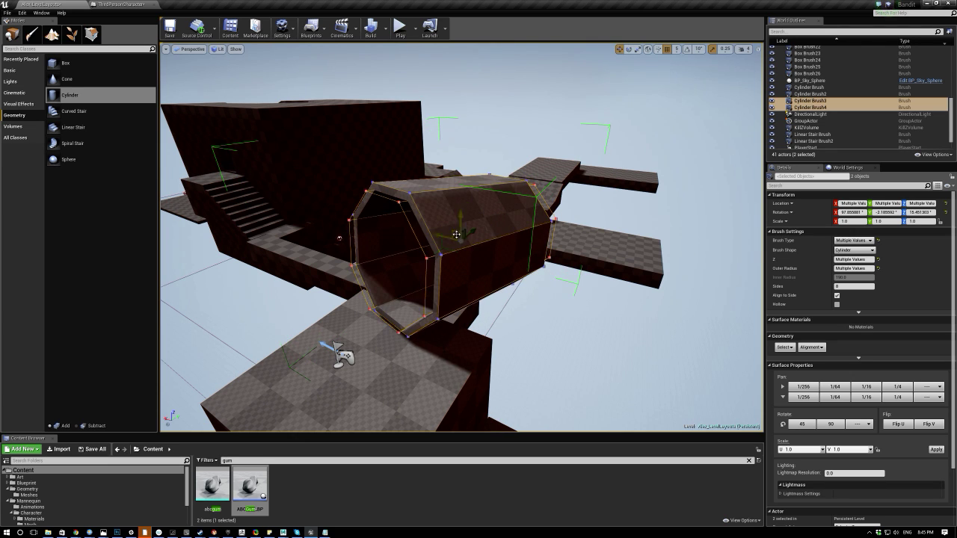
pyautogui.moveTo(513, 256)
pyautogui.mouseDown(button='right')
pyautogui.moveTo(463, 243)
pyautogui.moveTo(527, 228)
pyautogui.moveTo(456, 243)
pyautogui.moveTo(500, 251)
pyautogui.moveTo(505, 241)
pyautogui.moveTo(448, 231)
pyautogui.moveTo(492, 289)
pyautogui.mouseUp(button='right')
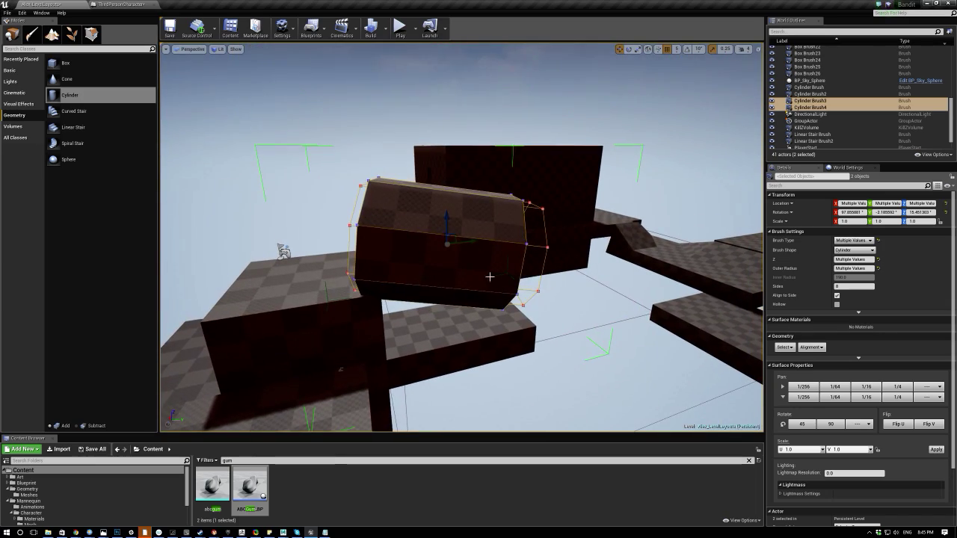
# Duplicate the tunnel group past its far end and tilt the copy to about 102.3° in X rotation.
pyautogui.moveTo(589, 96); pyautogui.dragTo(542, 119, button='right')
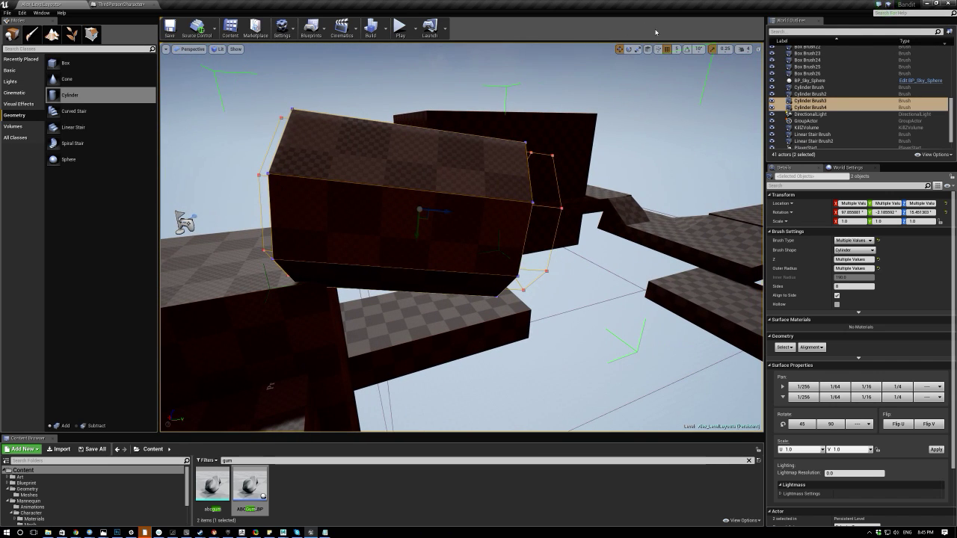
pyautogui.keyDown('alt'); pyautogui.moveTo(441, 210); pyautogui.dragTo(590, 224); pyautogui.keyUp('alt')
pyautogui.moveTo(507, 248)
pyautogui.mouseDown(button='right')
pyautogui.moveTo(557, 247)
pyautogui.moveTo(430, 249)
pyautogui.moveTo(515, 246)
pyautogui.moveTo(441, 259)
pyautogui.mouseUp(button='right')
pyautogui.press('e')
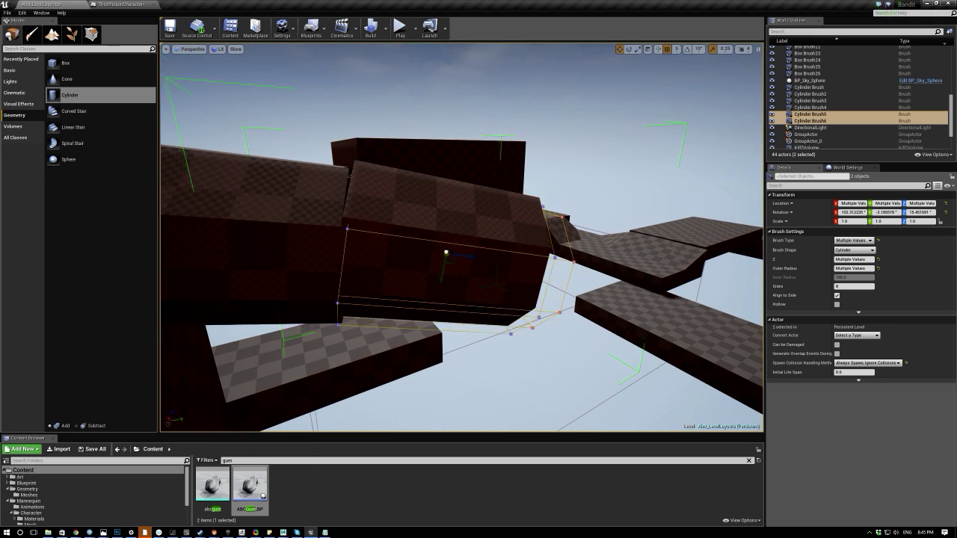
pyautogui.moveTo(333, 252); pyautogui.dragTo(516, 259, button='right')
pyautogui.moveTo(389, 258); pyautogui.dragTo(384, 249, button='right')
# Duplicate the second segment, rotate the copy to about 101.5°, -4.8°, 28.0°, and slide it onto the tunnel's end.
pyautogui.moveTo(483, 230)
pyautogui.keyDown('alt'); pyautogui.mouseDown()
pyautogui.moveTo(574, 237)
pyautogui.moveTo(544, 280)
pyautogui.mouseUp(); pyautogui.keyUp('alt')
pyautogui.moveTo(544, 281)
pyautogui.mouseDown(button='right')
pyautogui.moveTo(479, 307)
pyautogui.moveTo(467, 284)
pyautogui.mouseUp(button='right')
pyautogui.press('w')
pyautogui.moveTo(443, 259); pyautogui.dragTo(426, 261)
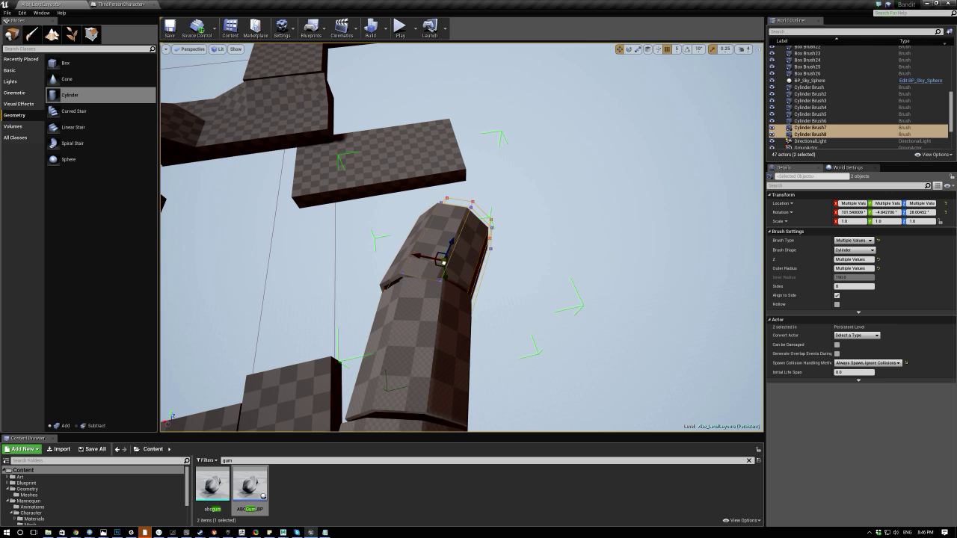
# Duplicate the third tunnel segment beyond its end and tilt the copy to about 109.4° in X rotation.
pyautogui.moveTo(435, 271)
pyautogui.keyDown('alt'); pyautogui.mouseDown()
pyautogui.moveTo(360, 258)
pyautogui.moveTo(308, 177)
pyautogui.mouseUp(); pyautogui.keyUp('alt')
pyautogui.press('e')
pyautogui.moveTo(517, 224)
pyautogui.mouseDown()
pyautogui.moveTo(479, 251)
pyautogui.moveTo(590, 233)
pyautogui.mouseUp()
pyautogui.press('w')
pyautogui.moveTo(363, 253)
pyautogui.mouseDown(button='right')
pyautogui.moveTo(363, 263)
pyautogui.moveTo(363, 253)
pyautogui.mouseUp(button='right')
pyautogui.keyDown('alt'); pyautogui.moveTo(411, 250); pyautogui.dragTo(439, 252); pyautogui.keyUp('alt')
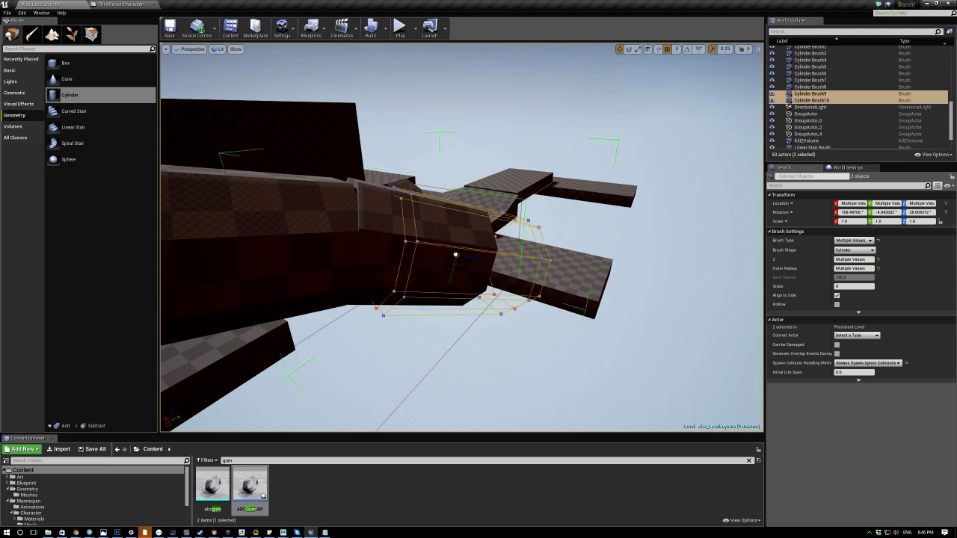
# Rotate the fourth segment to about 110.0°, 1.6°, 10.1° and move it into line with the third segment's end.
pyautogui.moveTo(532, 216)
pyautogui.mouseDown(button='right')
pyautogui.moveTo(540, 243)
pyautogui.moveTo(532, 216)
pyautogui.mouseUp(button='right')
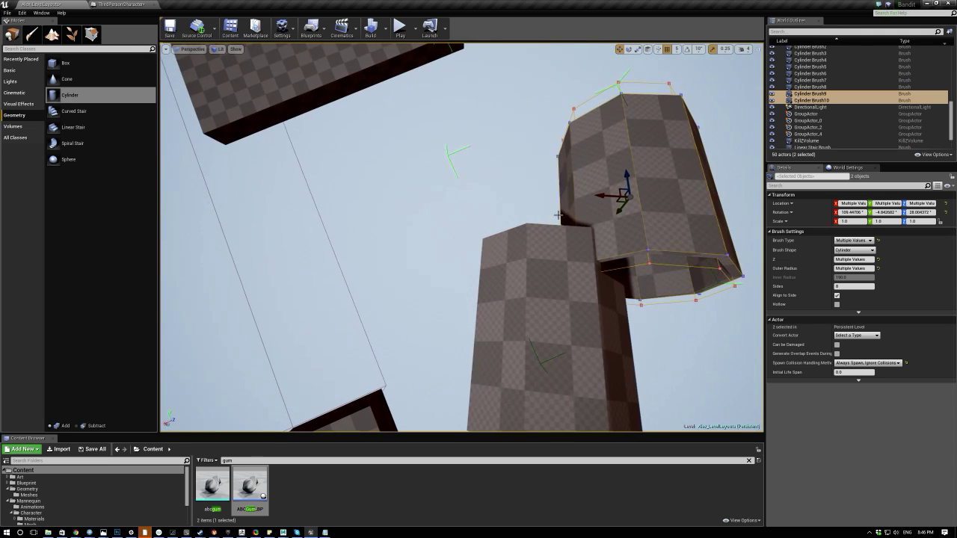
pyautogui.moveTo(630, 196); pyautogui.dragTo(503, 147, button='right')
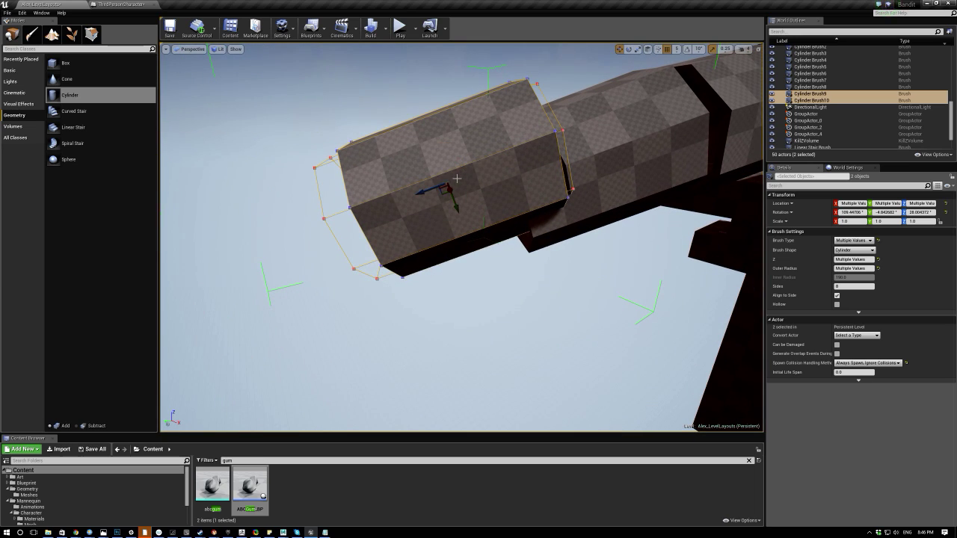
pyautogui.moveTo(431, 199); pyautogui.dragTo(413, 238)
pyautogui.moveTo(413, 238)
pyautogui.mouseDown(button='right')
pyautogui.moveTo(471, 258)
pyautogui.moveTo(523, 251)
pyautogui.mouseUp(button='right')
pyautogui.moveTo(538, 195); pyautogui.dragTo(502, 284, button='right')
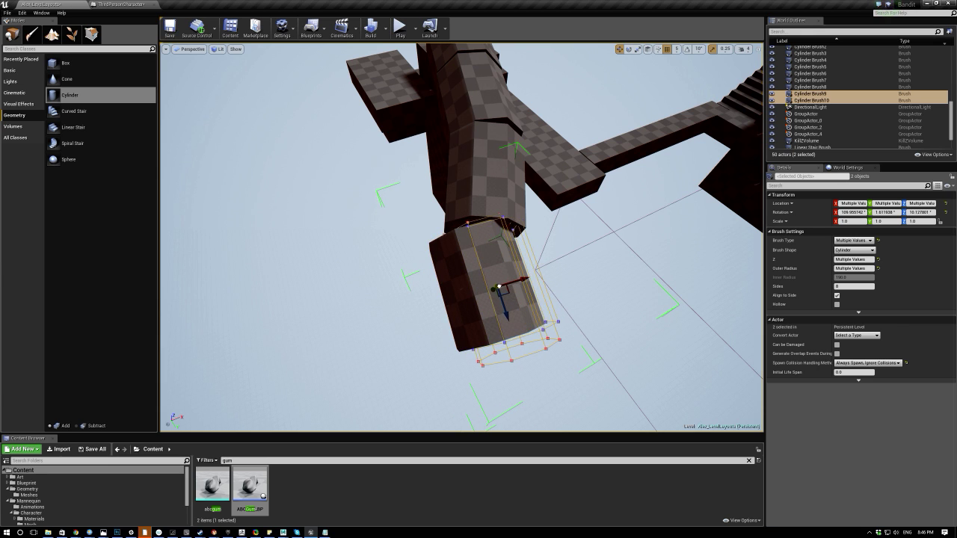
pyautogui.moveTo(456, 269); pyautogui.dragTo(453, 269, button='right')
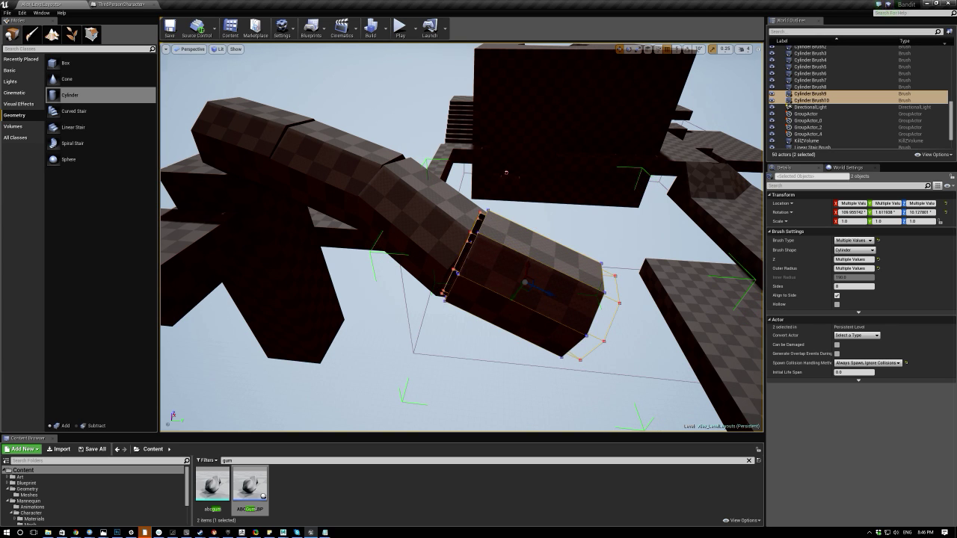
# Duplicate the fourth segment past the tunnel's end and tilt the copy to about 101.0° in X rotation.
pyautogui.moveTo(310, 189); pyautogui.dragTo(266, 86, button='right')
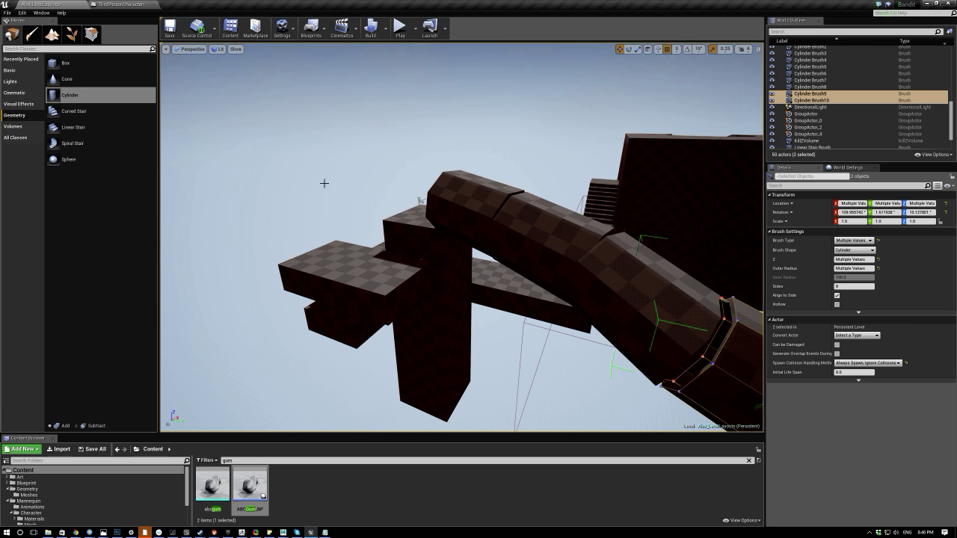
pyautogui.press('f')
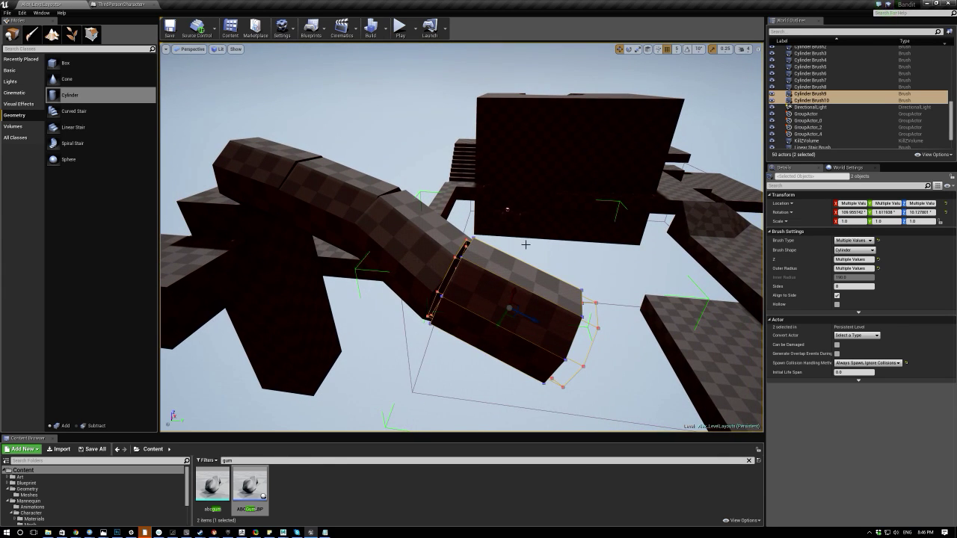
pyautogui.moveTo(620, 312)
pyautogui.mouseDown(button='right')
pyautogui.moveTo(695, 303)
pyautogui.moveTo(737, 284)
pyautogui.mouseUp(button='right')
pyautogui.press('w')
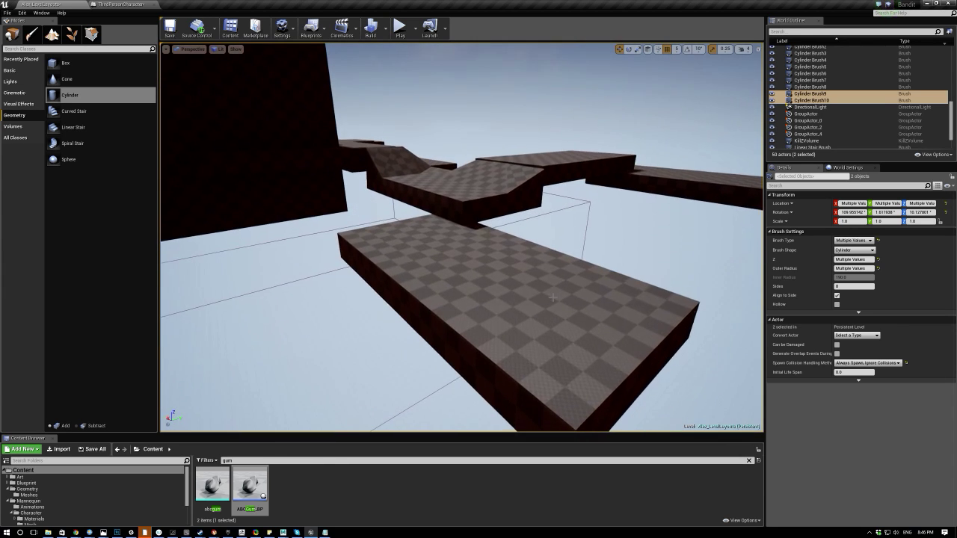
pyautogui.moveTo(503, 259); pyautogui.dragTo(471, 310, button='right')
pyautogui.moveTo(484, 240)
pyautogui.mouseDown(button='right')
pyautogui.moveTo(335, 283)
pyautogui.moveTo(366, 232)
pyautogui.mouseUp(button='right')
pyautogui.press('e')
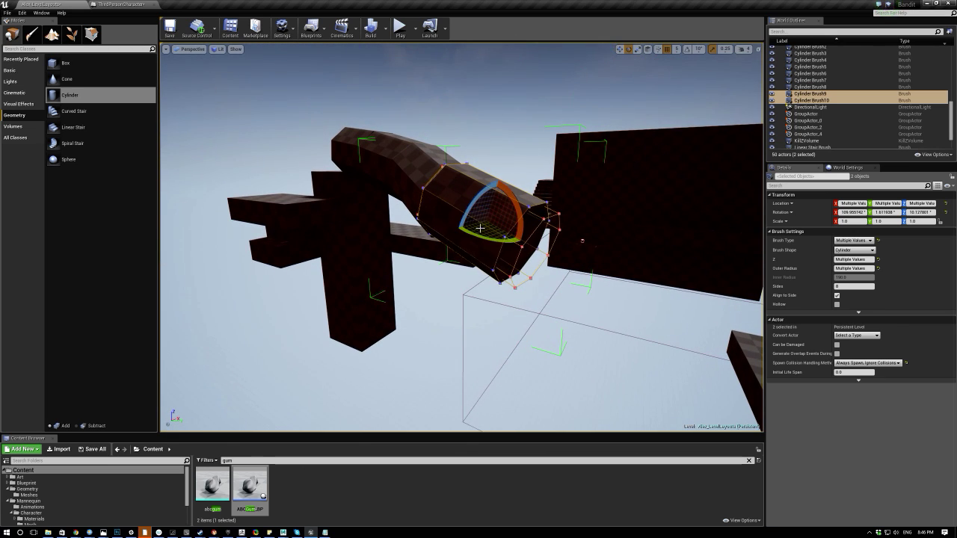
pyautogui.keyDown('alt'); pyautogui.moveTo(581, 240); pyautogui.dragTo(595, 278); pyautogui.keyUp('alt')
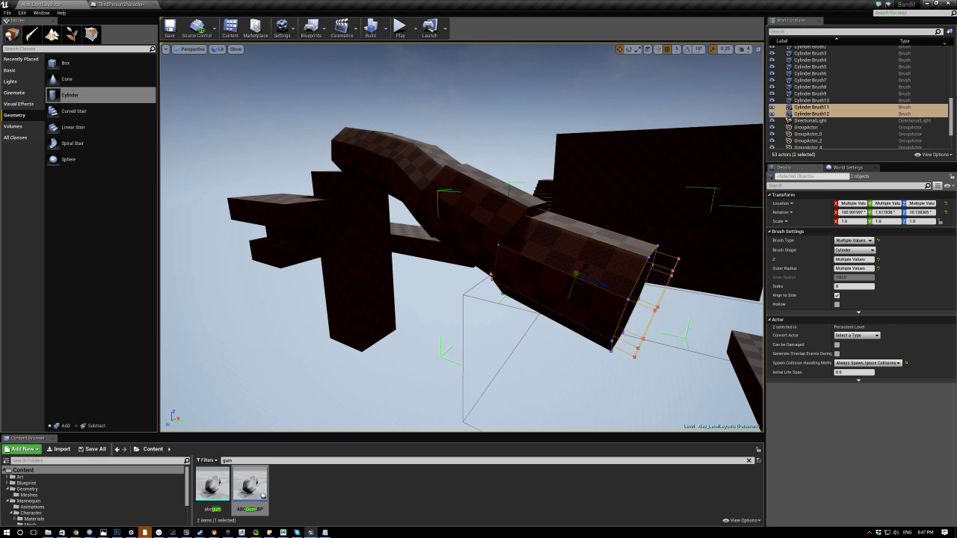
# Turn the fifth segment to about 100.9°, -3.2°, 20.5° and fit it against the end of the fourth.
pyautogui.moveTo(531, 267); pyautogui.dragTo(497, 288, button='right')
pyautogui.press('e')
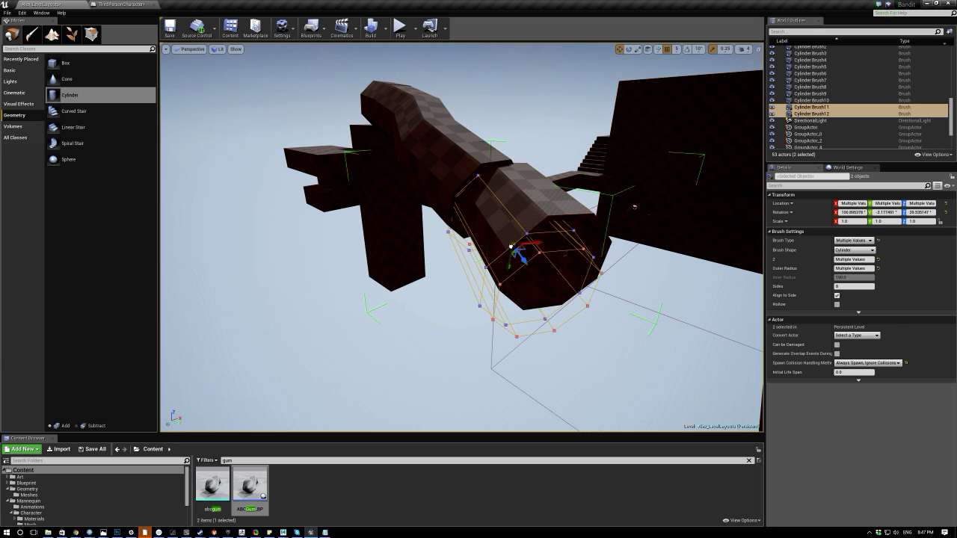
pyautogui.moveTo(530, 267)
pyautogui.keyDown('alt'); pyautogui.mouseDown()
pyautogui.moveTo(550, 343)
pyautogui.moveTo(643, 355)
pyautogui.mouseUp(); pyautogui.keyUp('alt')
pyautogui.moveTo(463, 340)
pyautogui.keyDown('alt'); pyautogui.mouseDown()
pyautogui.moveTo(687, 325)
pyautogui.moveTo(539, 329)
pyautogui.mouseUp(); pyautogui.keyUp('alt')
pyautogui.keyDown('alt'); pyautogui.moveTo(598, 276); pyautogui.dragTo(401, 274); pyautogui.keyUp('alt')
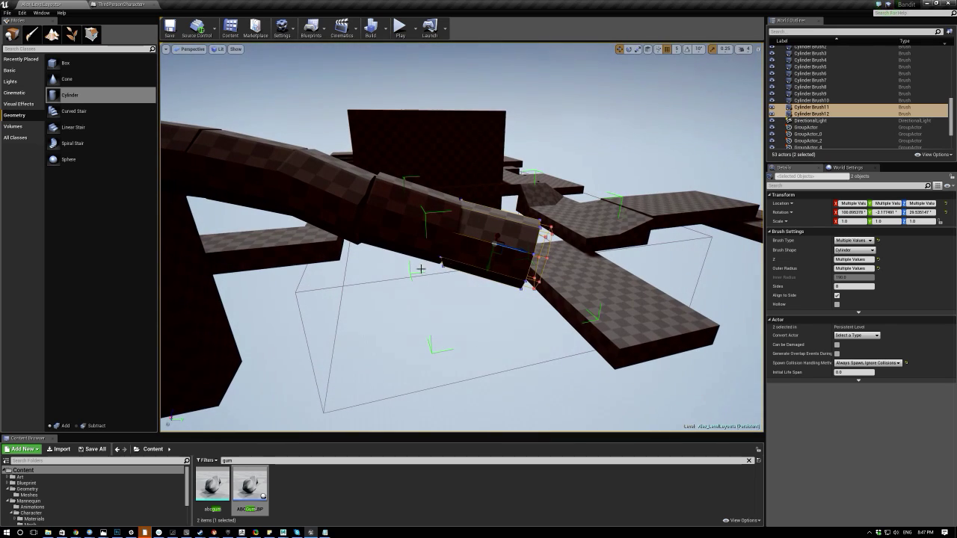
# Extend the tunnel with three more duplicated segments, tilting the first copy to about 81.1° in X rotation.
pyautogui.moveTo(494, 245)
pyautogui.keyDown('alt'); pyautogui.mouseDown()
pyautogui.moveTo(680, 269)
pyautogui.moveTo(604, 284)
pyautogui.moveTo(609, 263)
pyautogui.moveTo(594, 247)
pyautogui.mouseUp(); pyautogui.keyUp('alt')
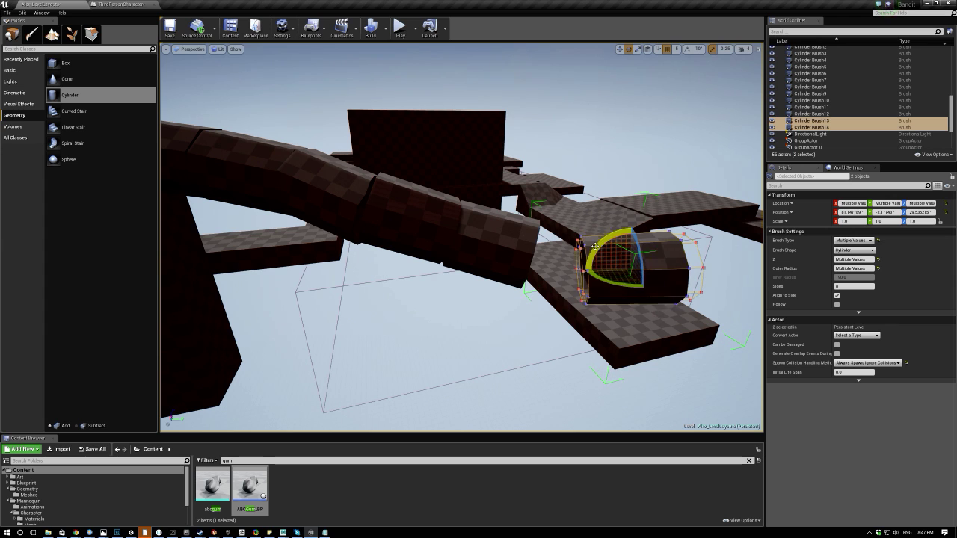
pyautogui.moveTo(636, 260)
pyautogui.mouseDown(button='right')
pyautogui.moveTo(624, 263)
pyautogui.moveTo(692, 288)
pyautogui.moveTo(710, 280)
pyautogui.mouseUp(button='right')
pyautogui.moveTo(486, 232)
pyautogui.keyDown('alt'); pyautogui.mouseDown()
pyautogui.moveTo(478, 247)
pyautogui.moveTo(498, 292)
pyautogui.moveTo(514, 274)
pyautogui.moveTo(451, 239)
pyautogui.moveTo(546, 121)
pyautogui.moveTo(539, 126)
pyautogui.mouseUp(); pyautogui.keyUp('alt')
pyautogui.press('w')
pyautogui.click(455, 211)
# Rotate the middle one of the three new segments and move it and the last segment into line with the tunnel.
pyautogui.moveTo(462, 193)
pyautogui.mouseDown(button='right')
pyautogui.moveTo(516, 202)
pyautogui.moveTo(482, 203)
pyautogui.mouseUp(button='right')
pyautogui.click(413, 227)
pyautogui.press('e')
pyautogui.moveTo(439, 238); pyautogui.dragTo(410, 219)
pyautogui.press('w')
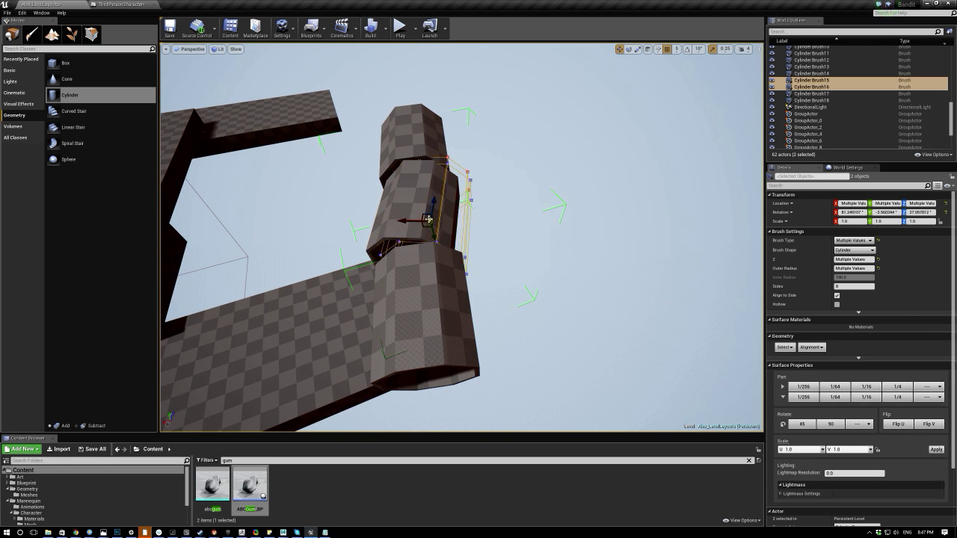
pyautogui.click(415, 154)
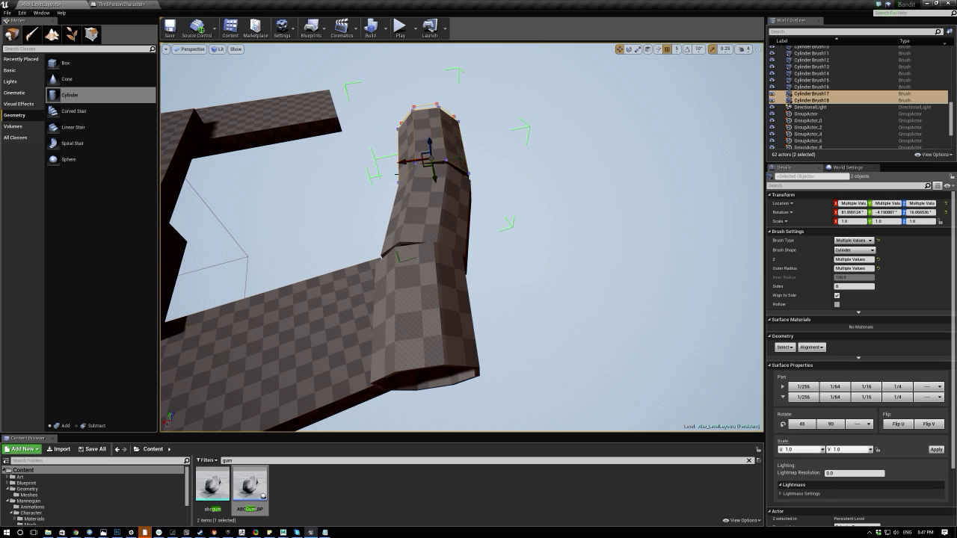
# Select the Box Brush10 platform, move it to -10145 cm in X and 2735 cm in Y, and raise it toward the tunnel exit.
pyautogui.press('f')
pyautogui.moveTo(350, 194)
pyautogui.mouseDown(button='right')
pyautogui.moveTo(381, 192)
pyautogui.moveTo(355, 209)
pyautogui.moveTo(350, 194)
pyautogui.mouseUp(button='right')
pyautogui.click(280, 230)
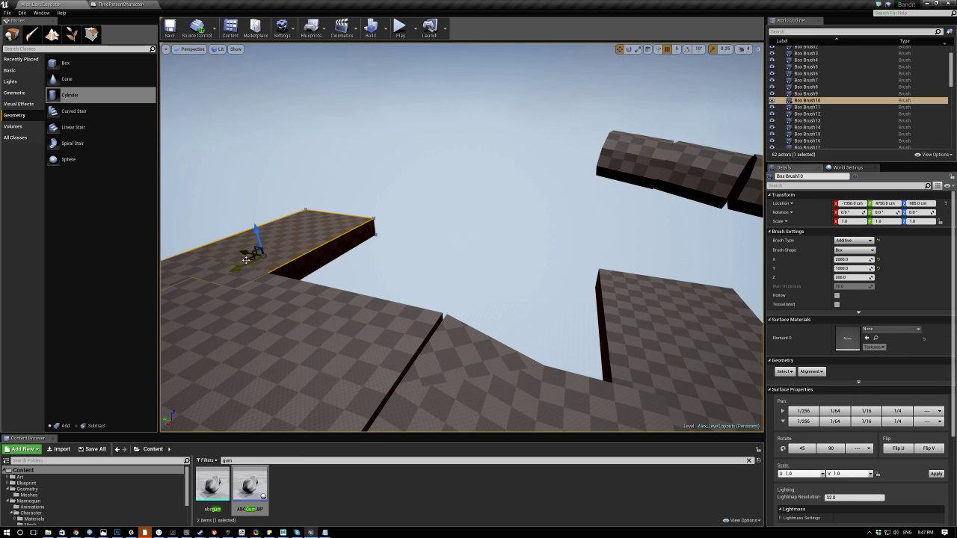
pyautogui.moveTo(451, 277); pyautogui.dragTo(463, 268)
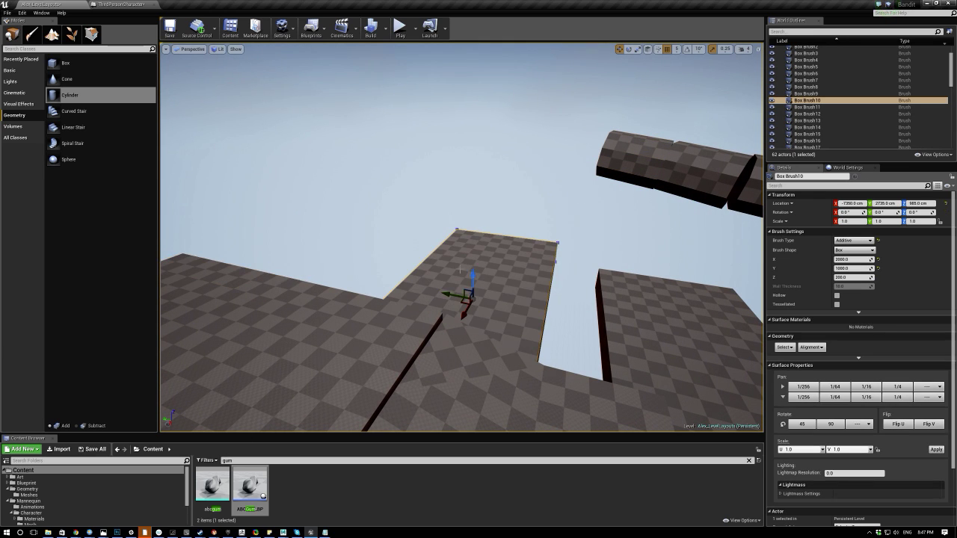
pyautogui.moveTo(535, 203); pyautogui.dragTo(537, 201)
pyautogui.moveTo(430, 290)
pyautogui.mouseDown(button='right')
pyautogui.moveTo(446, 281)
pyautogui.moveTo(493, 292)
pyautogui.moveTo(431, 290)
pyautogui.mouseUp(button='right')
pyautogui.moveTo(362, 283)
pyautogui.mouseDown()
pyautogui.moveTo(359, 180)
pyautogui.moveTo(368, 231)
pyautogui.mouseUp()
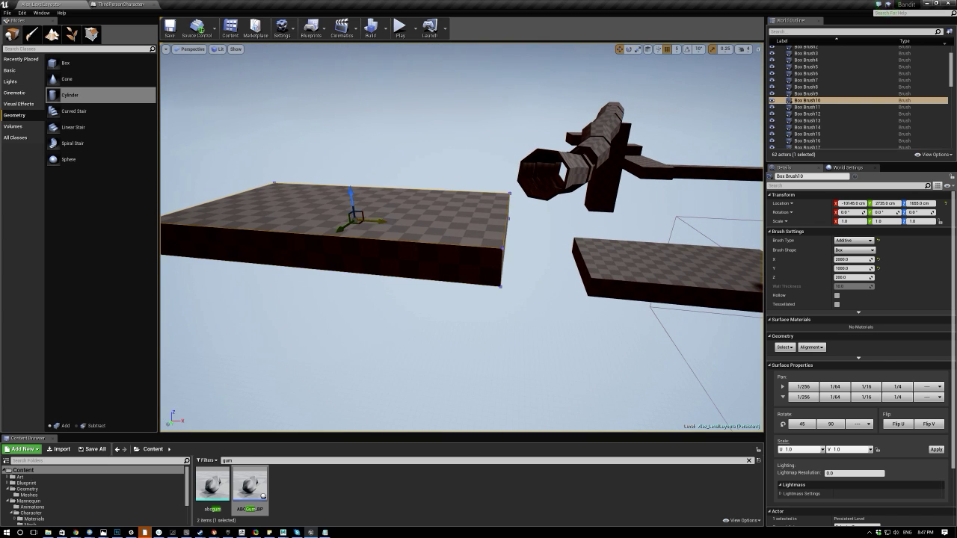
# Position the Box Brush10 platform at -9290 cm in X and 2470 cm in Y, at the tunnel exit.
pyautogui.moveTo(496, 218); pyautogui.dragTo(500, 218)
pyautogui.moveTo(455, 177)
pyautogui.mouseDown(button='right')
pyautogui.moveTo(374, 183)
pyautogui.moveTo(396, 220)
pyautogui.moveTo(382, 228)
pyautogui.moveTo(373, 209)
pyautogui.moveTo(377, 231)
pyautogui.moveTo(407, 224)
pyautogui.moveTo(429, 247)
pyautogui.mouseUp(button='right')
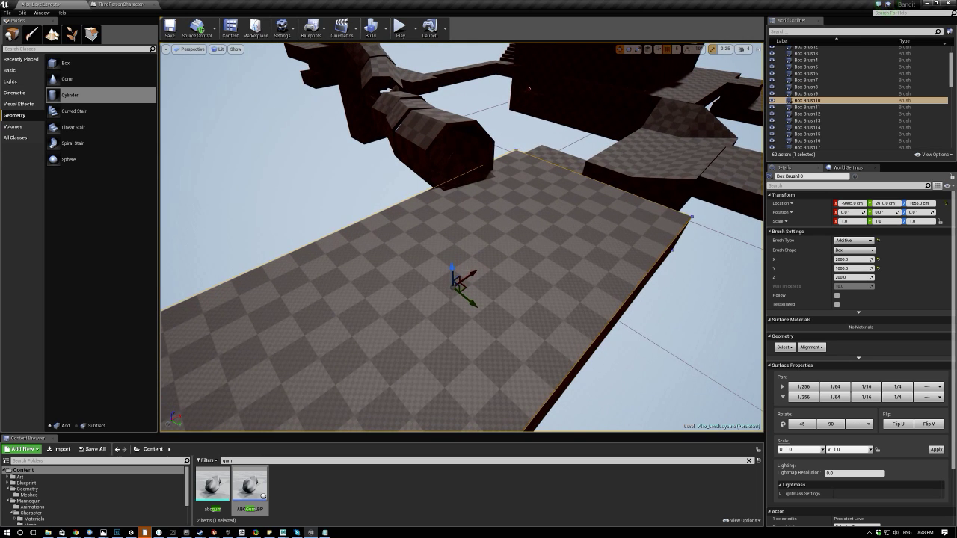
pyautogui.moveTo(474, 272); pyautogui.dragTo(496, 255)
pyautogui.moveTo(492, 292); pyautogui.dragTo(482, 293, button='right')
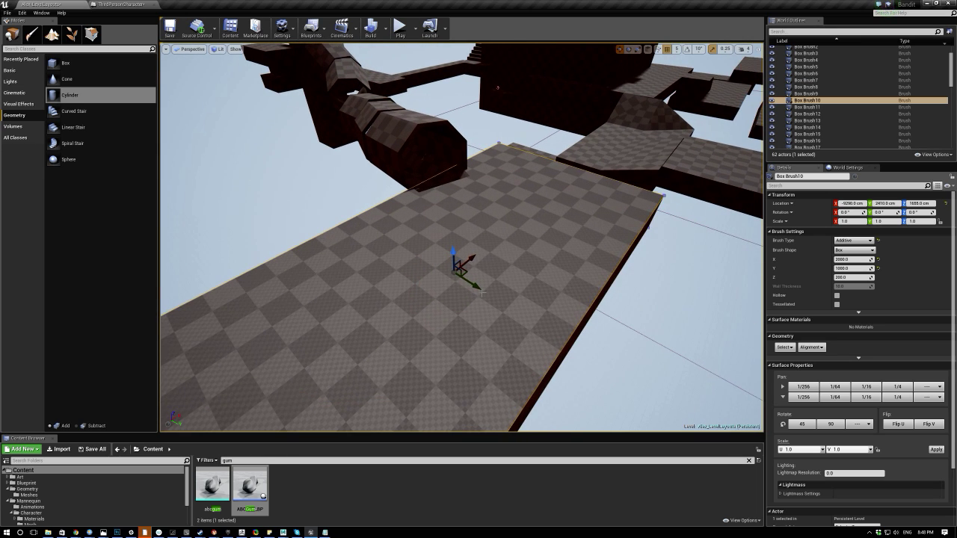
pyautogui.moveTo(490, 291); pyautogui.dragTo(491, 293)
# Select the Box Brush16 bridge beam, tilt it to about 5.1° in Y rotation, and raise it to bridge the height difference.
pyautogui.moveTo(491, 292)
pyautogui.mouseDown(button='right')
pyautogui.moveTo(533, 248)
pyautogui.moveTo(493, 241)
pyautogui.moveTo(430, 251)
pyautogui.moveTo(441, 254)
pyautogui.moveTo(468, 211)
pyautogui.moveTo(478, 239)
pyautogui.moveTo(468, 247)
pyautogui.moveTo(369, 235)
pyautogui.moveTo(581, 203)
pyautogui.mouseUp(button='right')
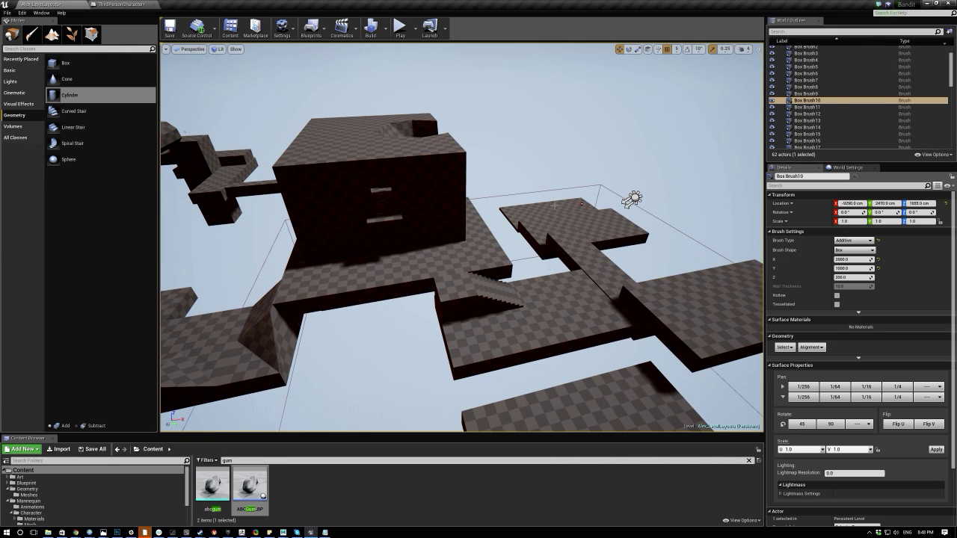
pyautogui.moveTo(518, 244); pyautogui.dragTo(456, 202, button='right')
pyautogui.moveTo(427, 242); pyautogui.dragTo(468, 216, button='right')
pyautogui.moveTo(629, 211)
pyautogui.mouseDown(button='right')
pyautogui.moveTo(630, 196)
pyautogui.moveTo(550, 206)
pyautogui.moveTo(497, 196)
pyautogui.moveTo(569, 240)
pyautogui.mouseUp(button='right')
pyautogui.click(450, 270)
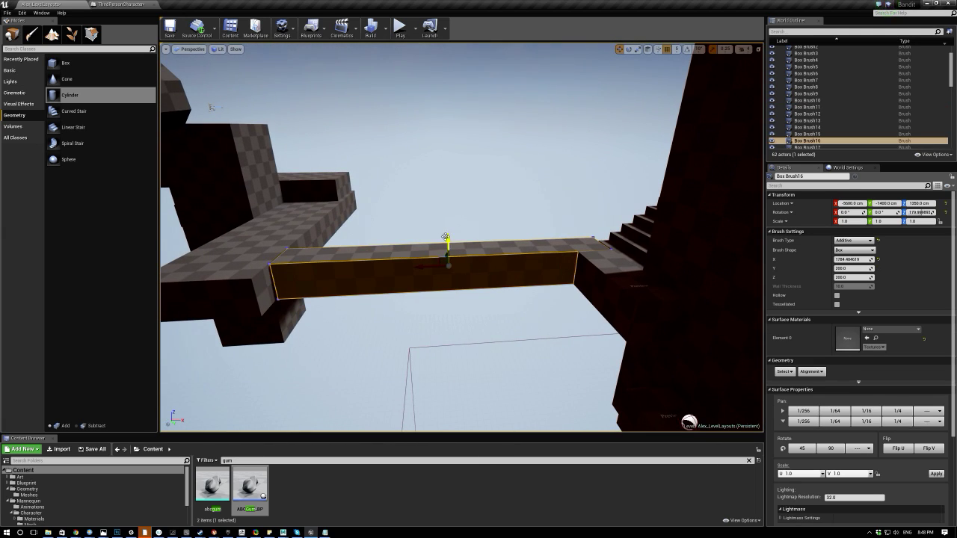
pyautogui.press('e')
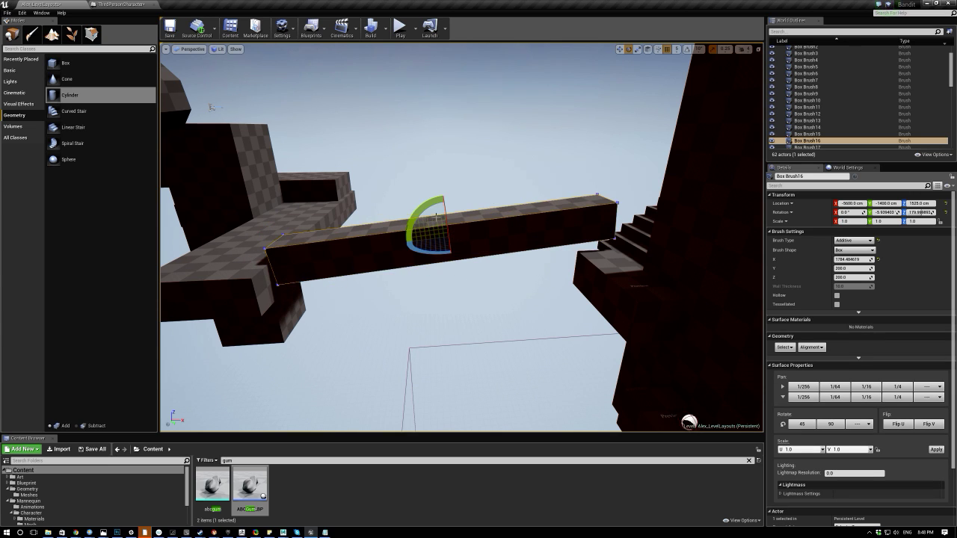
pyautogui.hotkey('ctrl', 'z')
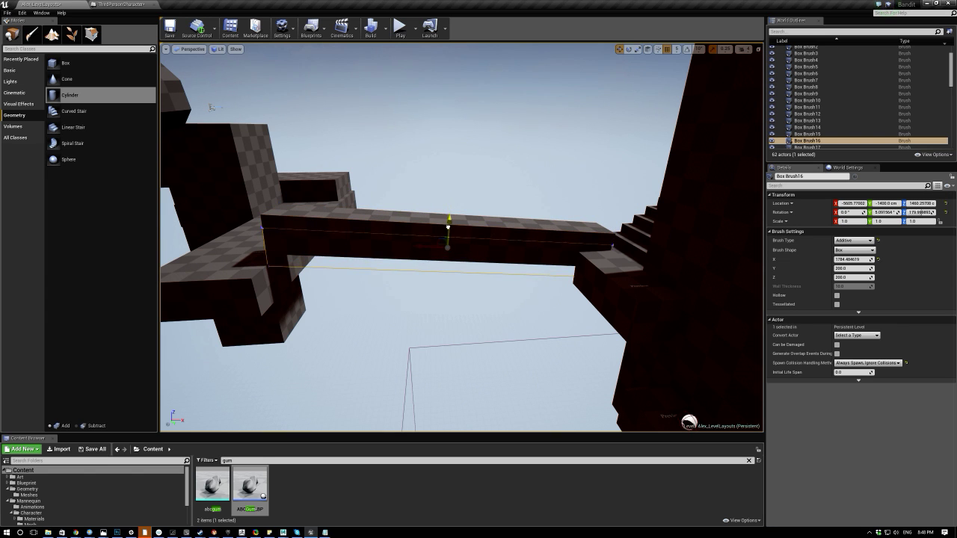
pyautogui.click(427, 314)
pyautogui.moveTo(427, 314)
pyautogui.mouseDown(button='right')
pyautogui.moveTo(329, 321)
pyautogui.moveTo(276, 299)
pyautogui.moveTo(352, 288)
pyautogui.moveTo(366, 298)
pyautogui.moveTo(393, 283)
pyautogui.moveTo(408, 247)
pyautogui.mouseUp(button='right')
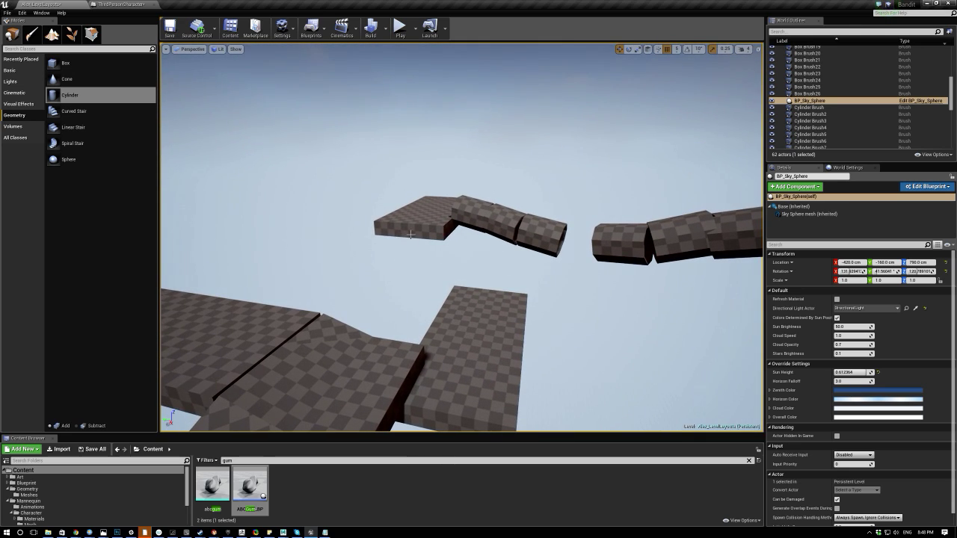
# Duplicate the Box Brush10 platform and move the copy to -8375 cm in X and 330 cm in Y, beneath the gap in the tunnel.
pyautogui.click(410, 234)
pyautogui.click(541, 210)
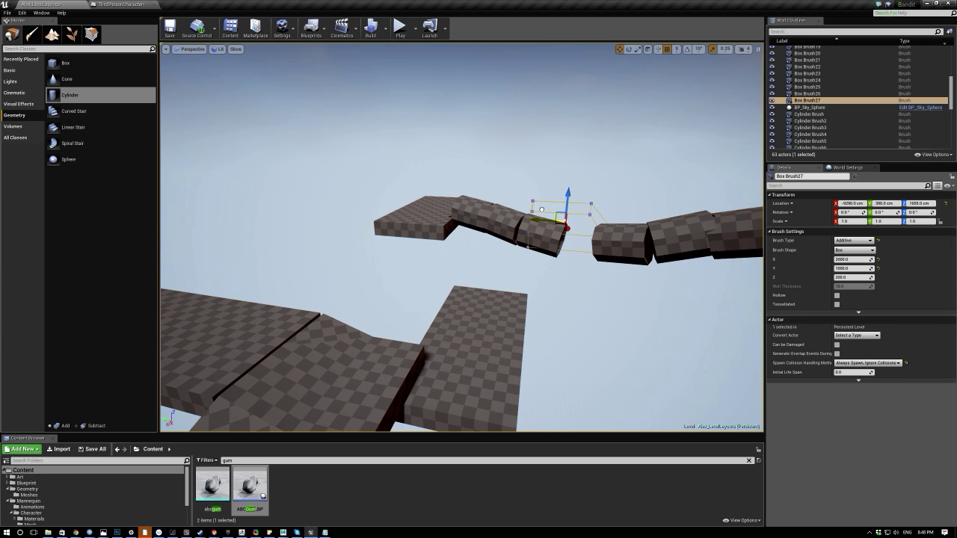
pyautogui.moveTo(505, 205); pyautogui.dragTo(361, 267, button='right')
pyautogui.moveTo(460, 256); pyautogui.dragTo(431, 274)
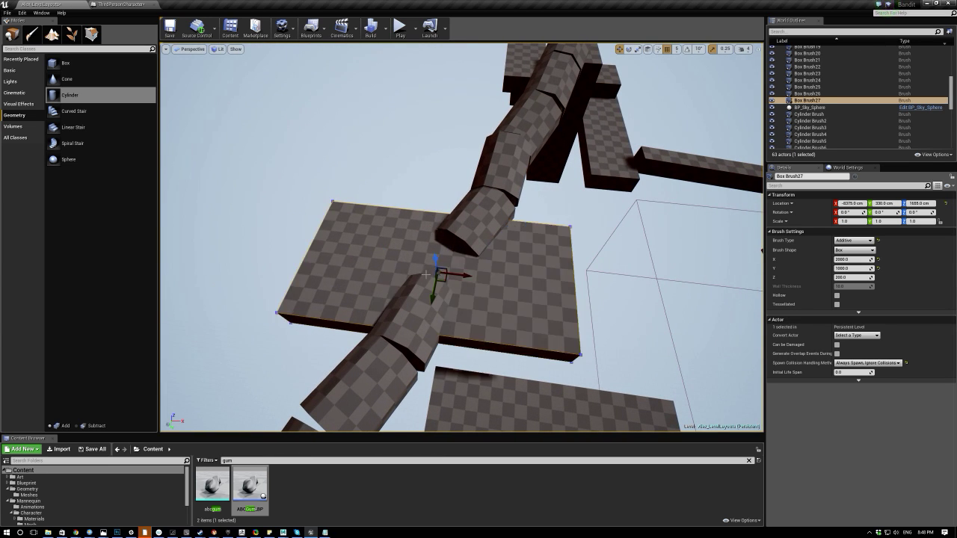
# Lower the duplicated platform to 1430 cm in Z and reduce its brush size to about 932.8 in X and 430.5 in Y.
pyautogui.moveTo(470, 238); pyautogui.dragTo(432, 258, button='right')
pyautogui.moveTo(428, 315); pyautogui.dragTo(428, 311)
pyautogui.moveTo(428, 311); pyautogui.dragTo(403, 269, button='right')
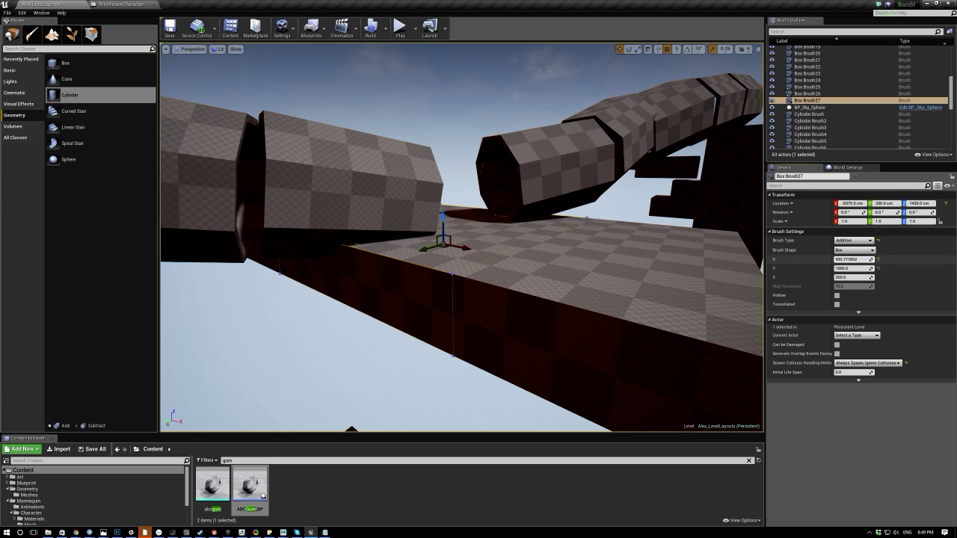
pyautogui.moveTo(523, 220); pyautogui.dragTo(532, 216, button='right')
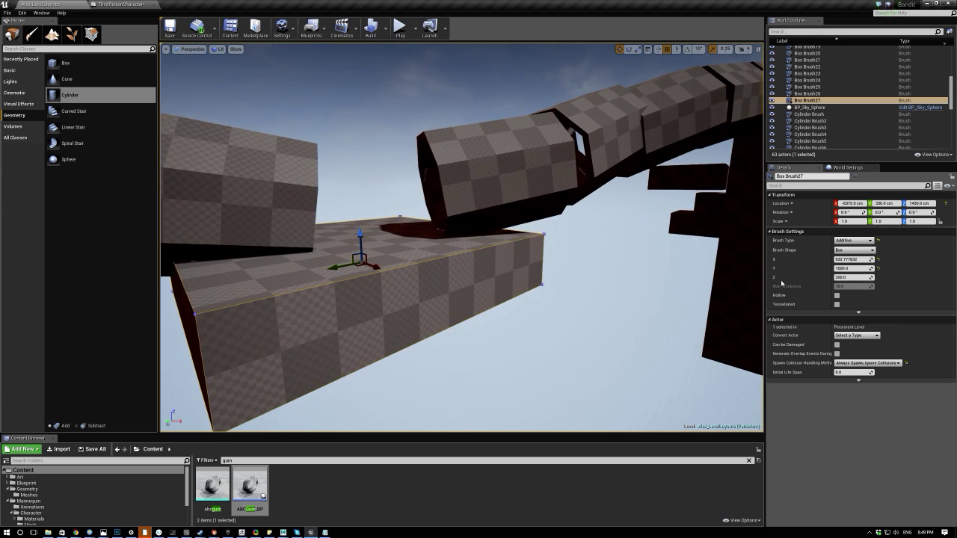
pyautogui.moveTo(852, 267)
pyautogui.mouseDown()
pyautogui.moveTo(829, 268)
pyautogui.moveTo(847, 269)
pyautogui.mouseUp()
# Rotate the Box Brush27 block to about 21.2° in Z and shorten its X size to about 487.
pyautogui.moveTo(524, 224); pyautogui.dragTo(568, 292, button='right')
pyautogui.press('e')
pyautogui.moveTo(454, 283)
pyautogui.mouseDown()
pyautogui.moveTo(444, 295)
pyautogui.moveTo(450, 285)
pyautogui.mouseUp()
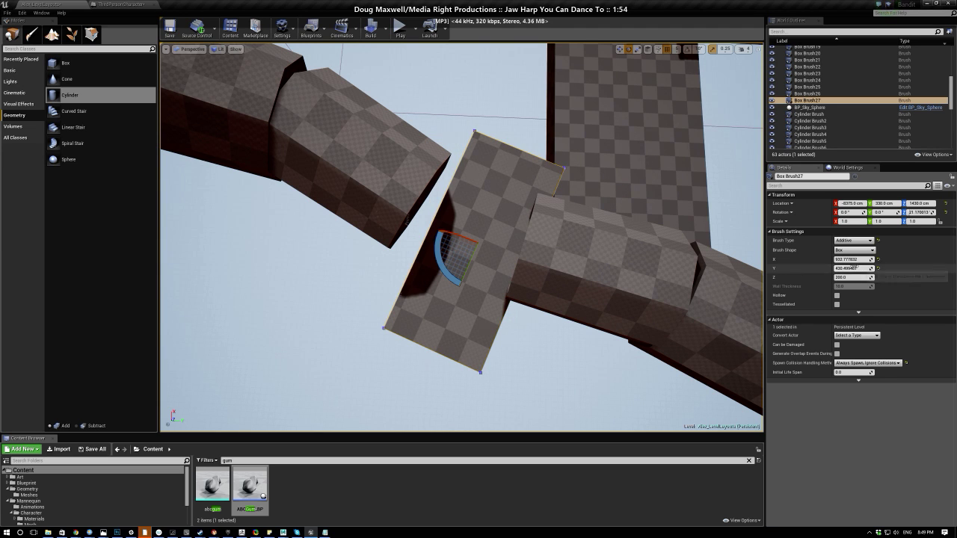
pyautogui.moveTo(852, 259); pyautogui.dragTo(856, 259)
# Move Box Brush27 to -8360 cm in X and 290 cm in Y, and stretch its Z size to about 1508 as a pillar.
pyautogui.press('w')
pyautogui.moveTo(474, 249); pyautogui.dragTo(475, 168, button='right')
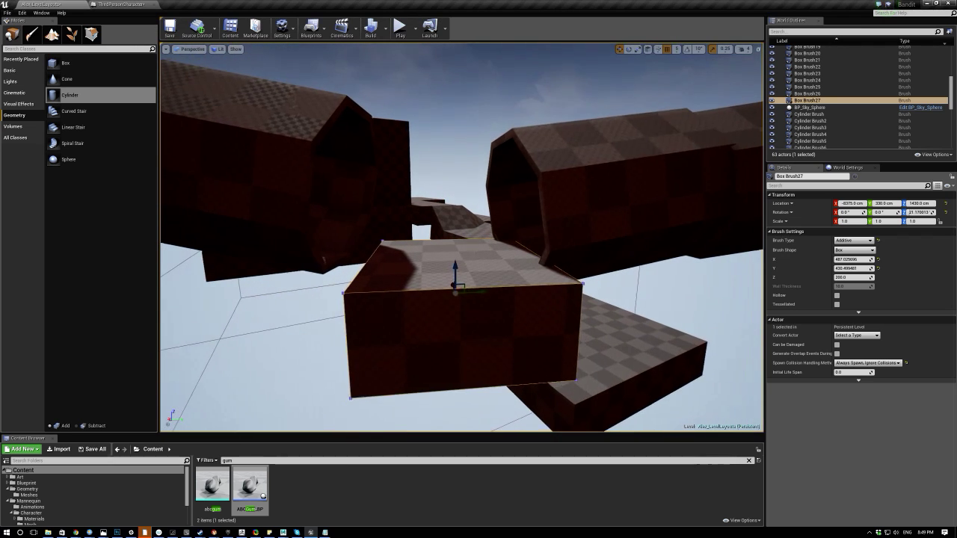
pyautogui.moveTo(468, 296); pyautogui.dragTo(479, 298)
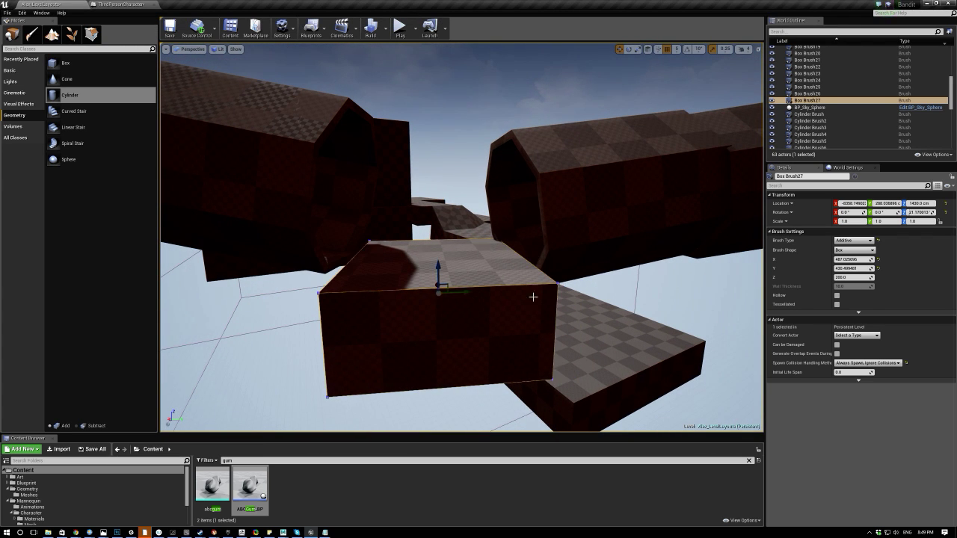
pyautogui.moveTo(847, 278); pyautogui.dragTo(857, 278)
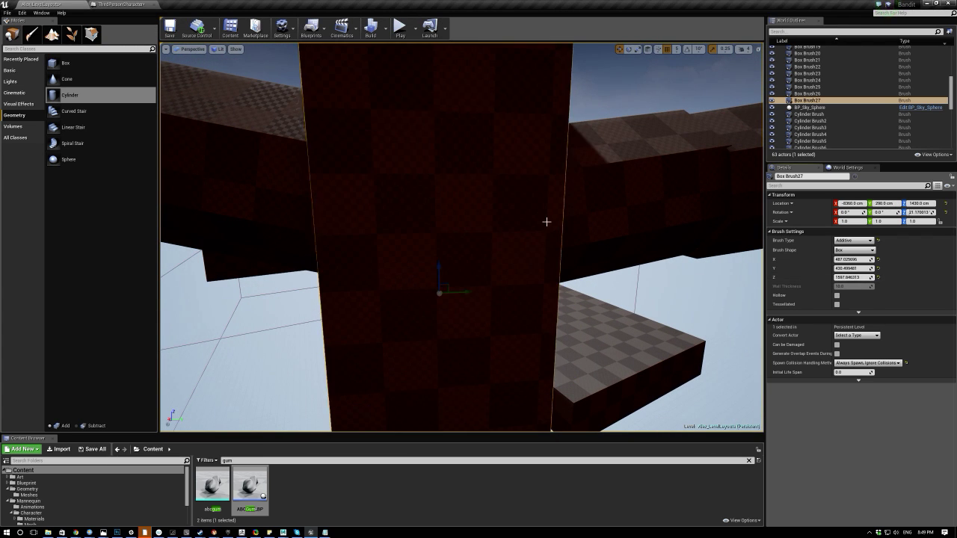
# Lower the Box Brush27 pillar to 715 cm in Z and shift it to about -8353 cm in X and 271 cm in Y.
pyautogui.scroll(-8, 568, 223)
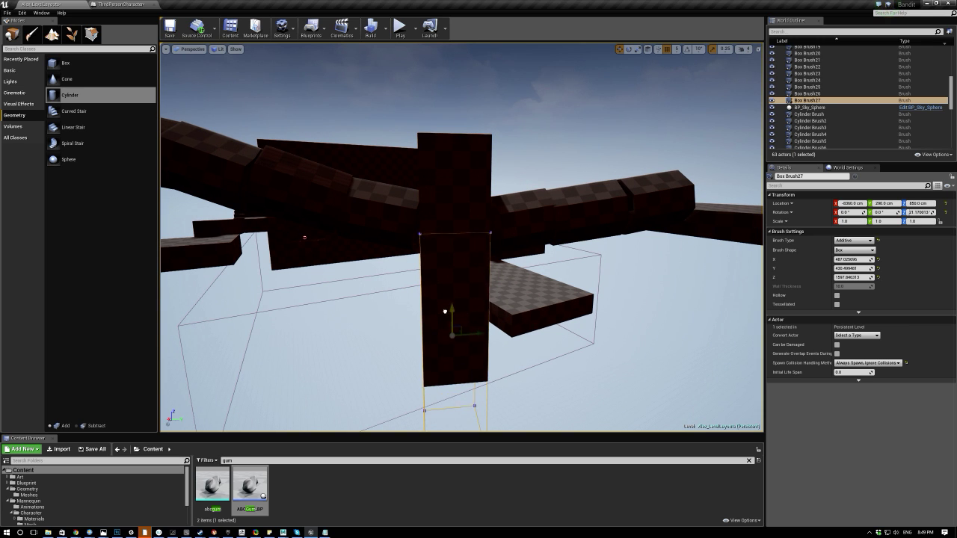
pyautogui.moveTo(444, 329); pyautogui.dragTo(444, 326)
pyautogui.press('w')
pyautogui.moveTo(443, 266); pyautogui.dragTo(482, 281, button='right')
pyautogui.press('s')
pyautogui.moveTo(471, 195); pyautogui.dragTo(468, 195, button='right')
pyautogui.press('a')
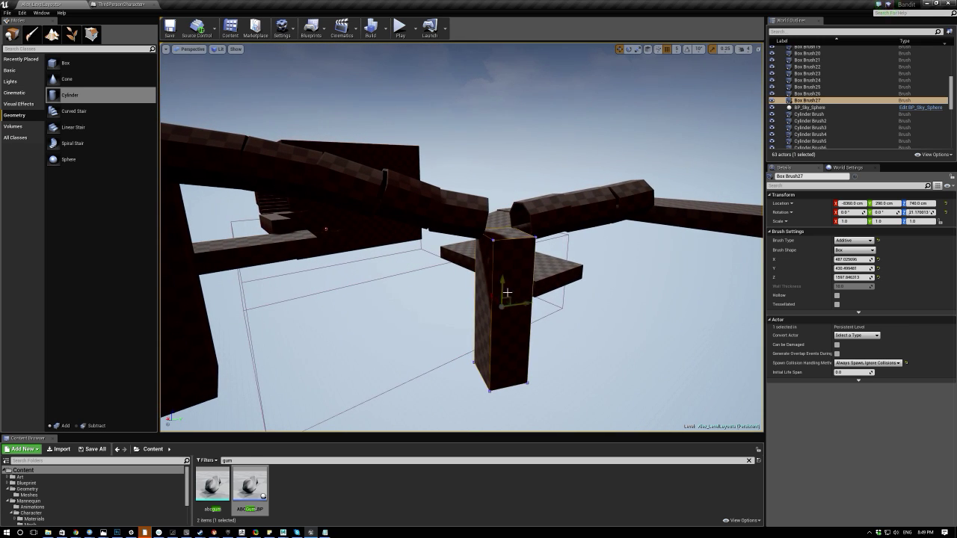
pyautogui.moveTo(374, 243); pyautogui.dragTo(474, 262, button='right')
pyautogui.press('w')
pyautogui.keyDown('alt'); pyautogui.moveTo(474, 262); pyautogui.dragTo(485, 276); pyautogui.keyUp('alt')
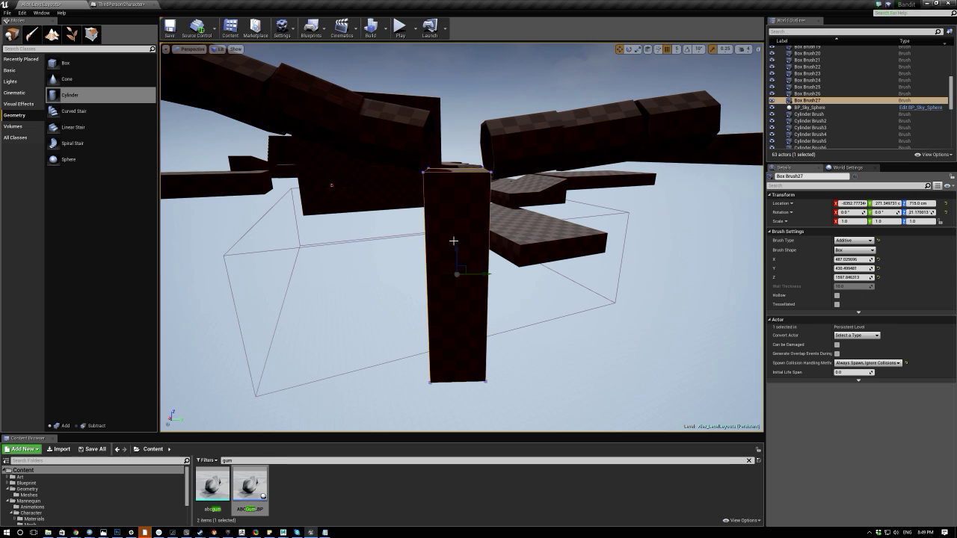
# Select the Box Brush10 platform at the end of the tunnel and lower it to about 1580 cm in Z.
pyautogui.click(406, 211)
pyautogui.press('w')
pyautogui.moveTo(406, 211)
pyautogui.mouseDown(button='right')
pyautogui.moveTo(414, 188)
pyautogui.moveTo(429, 183)
pyautogui.moveTo(448, 198)
pyautogui.moveTo(408, 180)
pyautogui.moveTo(426, 189)
pyautogui.moveTo(420, 198)
pyautogui.moveTo(433, 187)
pyautogui.moveTo(407, 191)
pyautogui.mouseUp(button='right')
pyautogui.press('w')
pyautogui.press('w')
pyautogui.press('w')
pyautogui.moveTo(366, 224); pyautogui.dragTo(411, 243, button='right')
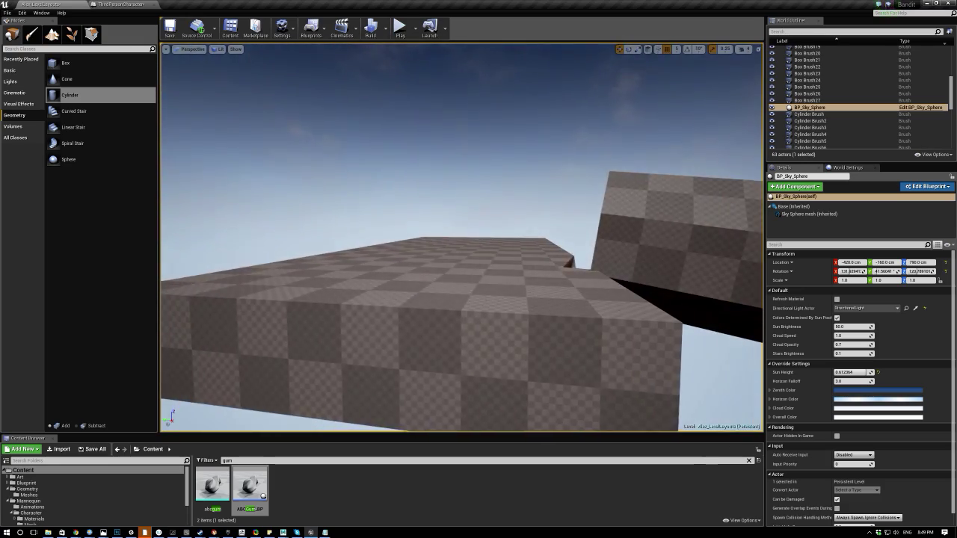
pyautogui.click(457, 278)
pyautogui.moveTo(457, 278); pyautogui.dragTo(463, 279, button='right')
pyautogui.moveTo(415, 253); pyautogui.dragTo(416, 255)
# Select the PlayerStart and move it to -585 cm in X, back toward the first platforms of the level.
pyautogui.moveTo(416, 255); pyautogui.dragTo(523, 255, button='right')
pyautogui.press('w')
pyautogui.moveTo(472, 224)
pyautogui.mouseDown(button='right')
pyautogui.moveTo(475, 238)
pyautogui.moveTo(402, 311)
pyautogui.mouseUp(button='right')
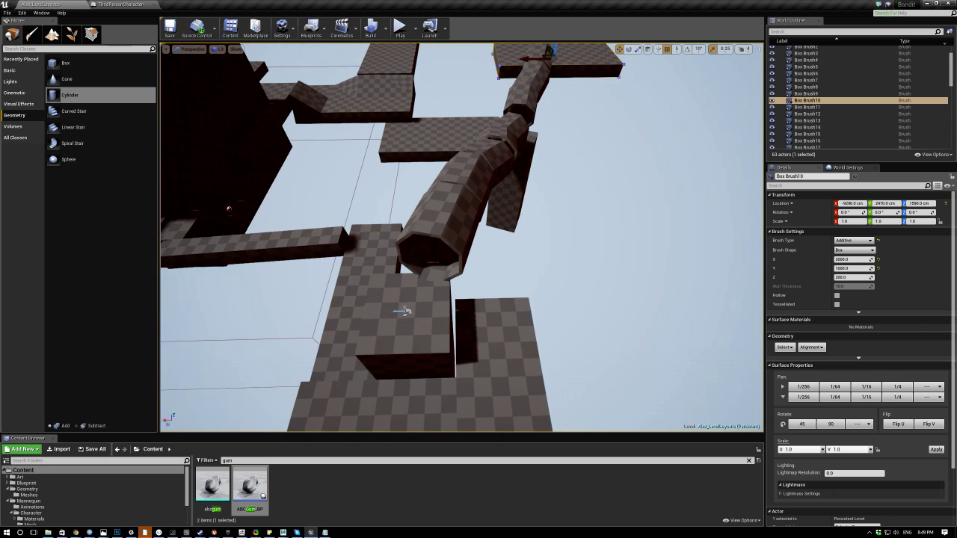
pyautogui.click(402, 313)
pyautogui.click(406, 313)
pyautogui.keyDown('shift'); pyautogui.moveTo(386, 312); pyautogui.dragTo(210, 312); pyautogui.keyUp('shift')
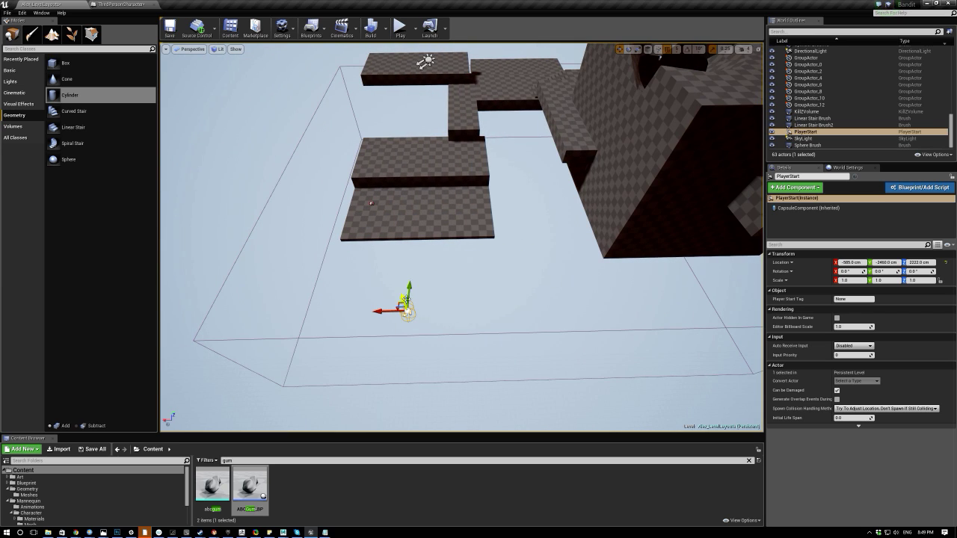
pyautogui.keyDown('shift'); pyautogui.moveTo(411, 290); pyautogui.dragTo(409, 288); pyautogui.keyUp('shift')
# Move the PlayerStart over the lowest starting platform at -330 cm in Y and snap it down to the floor.
pyautogui.moveTo(604, 134); pyautogui.dragTo(691, 138, button='right')
pyautogui.moveTo(594, 158); pyautogui.dragTo(627, 118, button='right')
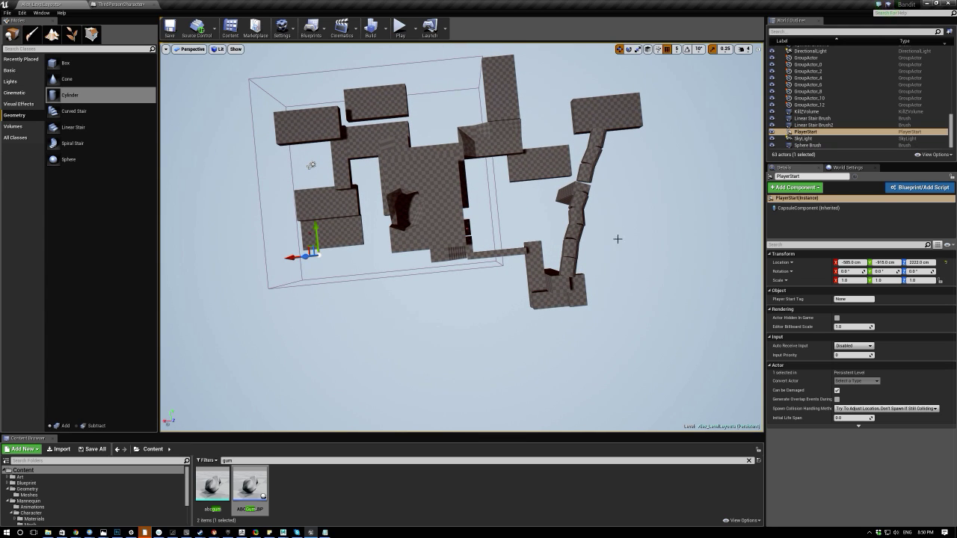
pyautogui.moveTo(314, 128); pyautogui.dragTo(469, 296, button='right')
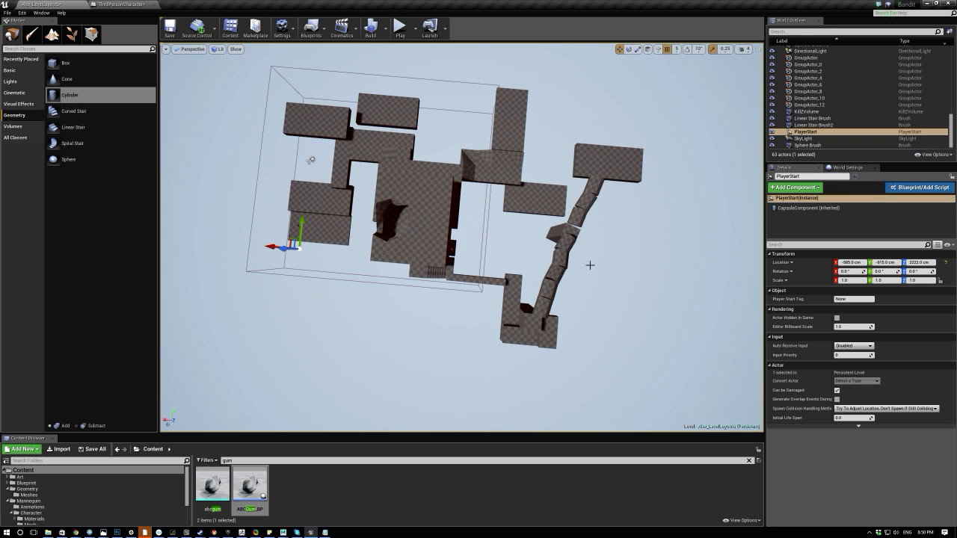
pyautogui.moveTo(610, 279); pyautogui.dragTo(594, 278, button='right')
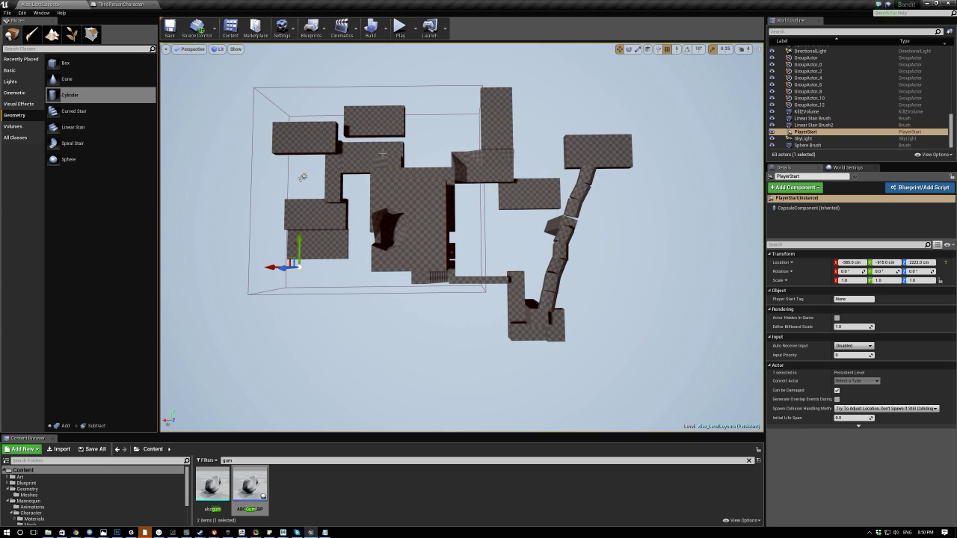
pyautogui.press('w')
pyautogui.moveTo(399, 192); pyautogui.dragTo(370, 203, button='right')
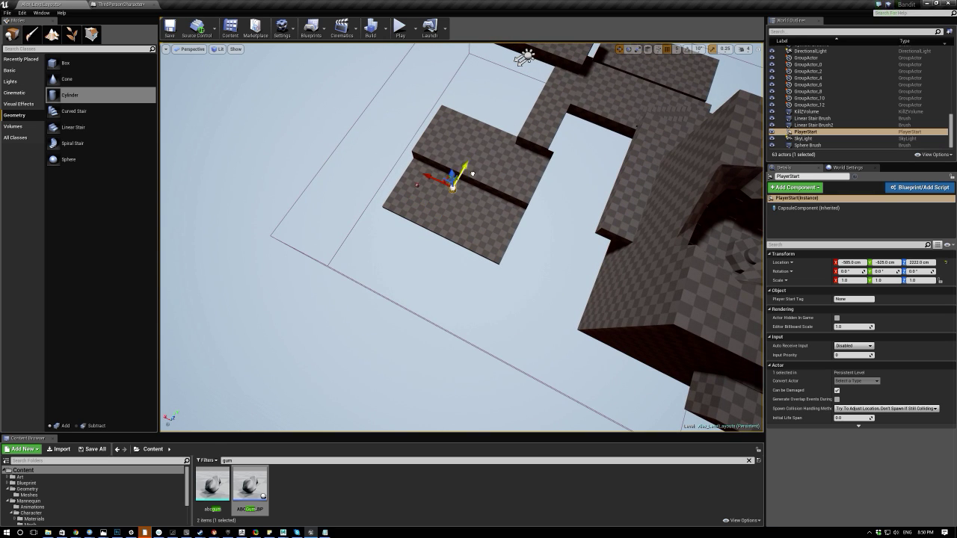
pyautogui.moveTo(354, 244); pyautogui.dragTo(418, 228, button='right')
pyautogui.press('End')
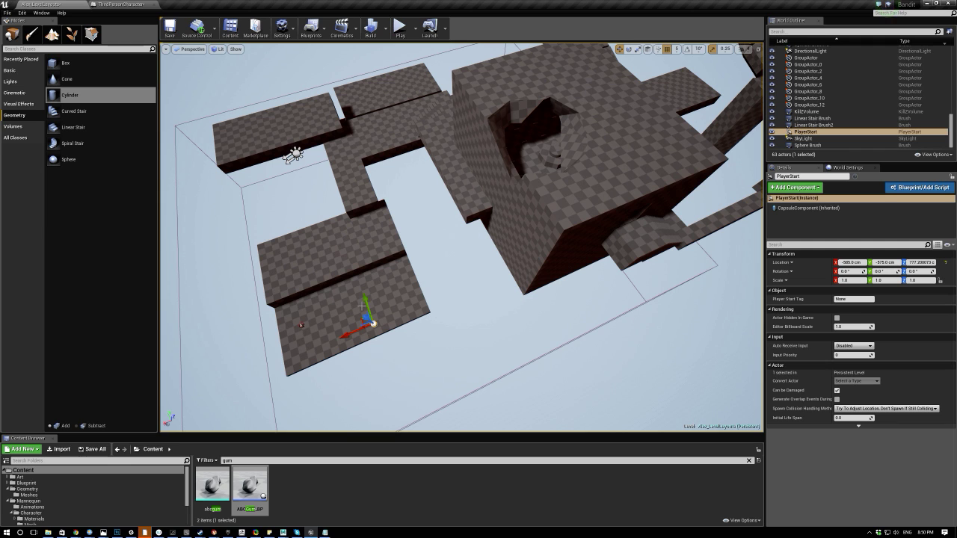
pyautogui.moveTo(433, 142); pyautogui.dragTo(356, 80, button='right')
pyautogui.press('e')
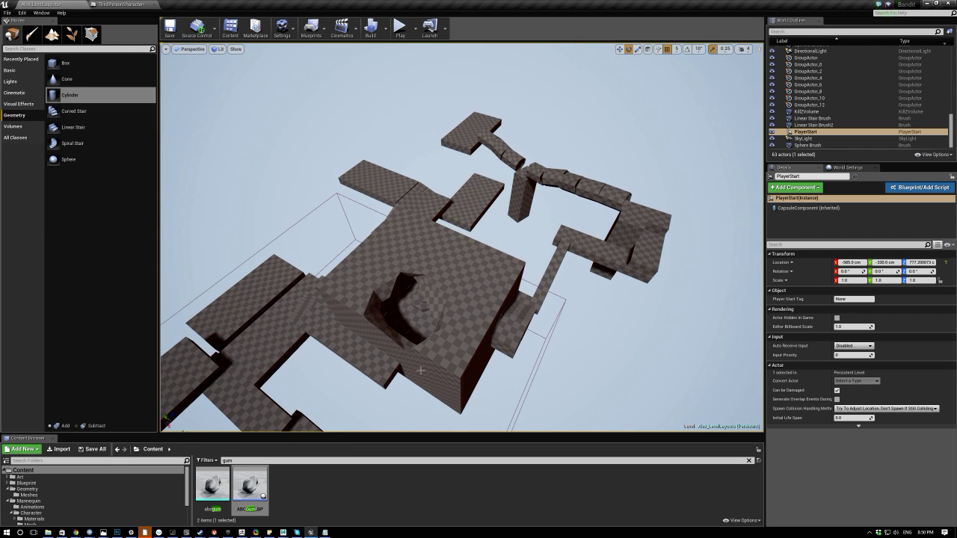
# Start a playtest in the viewport and run the character across the starting platforms.
pyautogui.moveTo(314, 187); pyautogui.dragTo(296, 172, button='right')
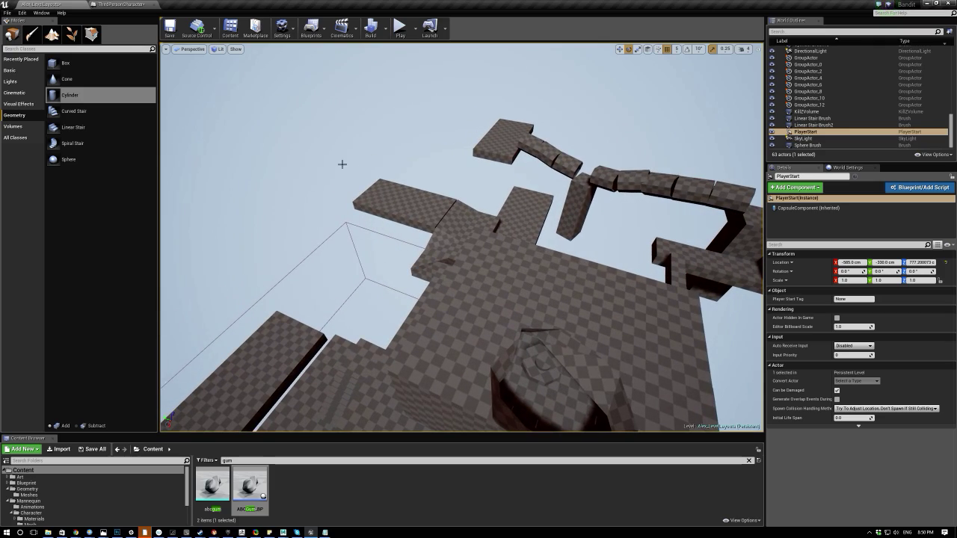
pyautogui.moveTo(432, 186); pyautogui.dragTo(411, 3, button='right')
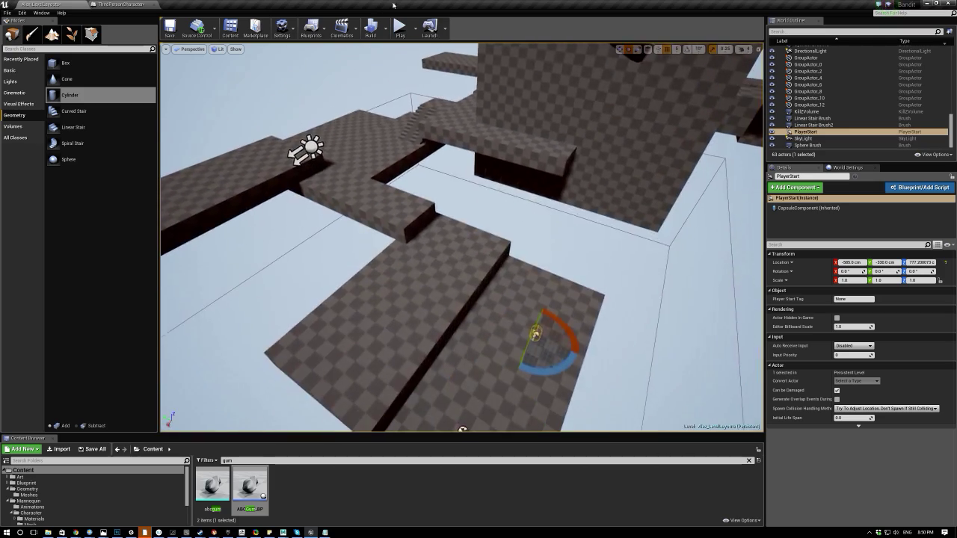
pyautogui.click(401, 30)
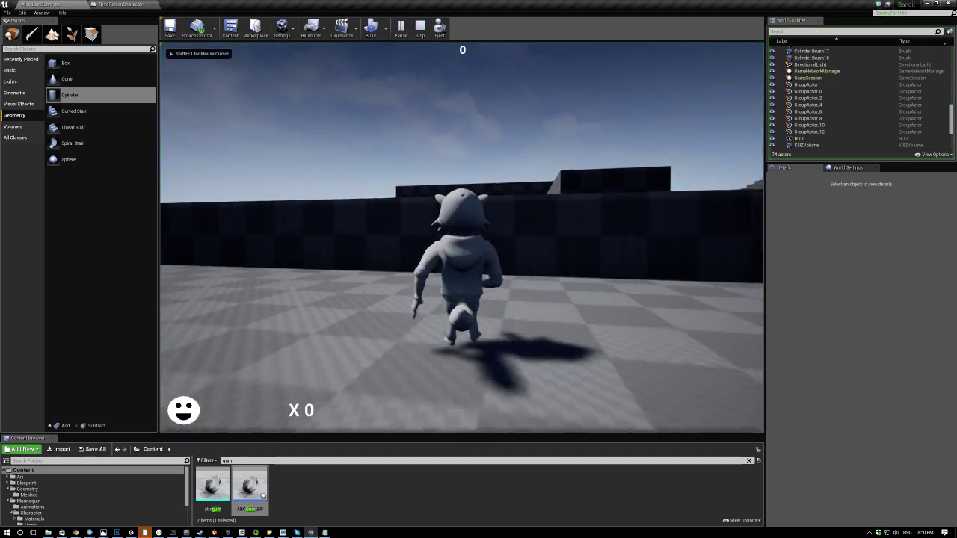
pyautogui.press('w')
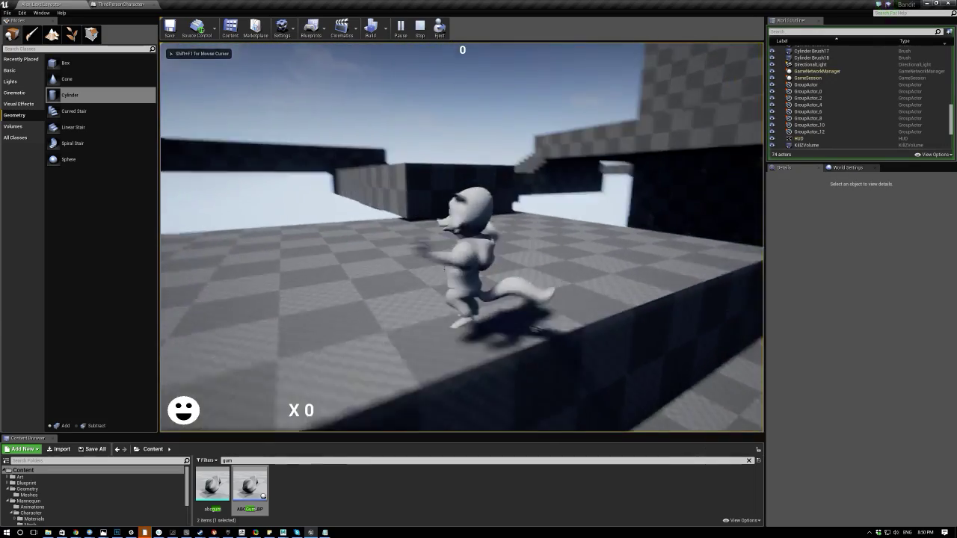
pyautogui.press('a')
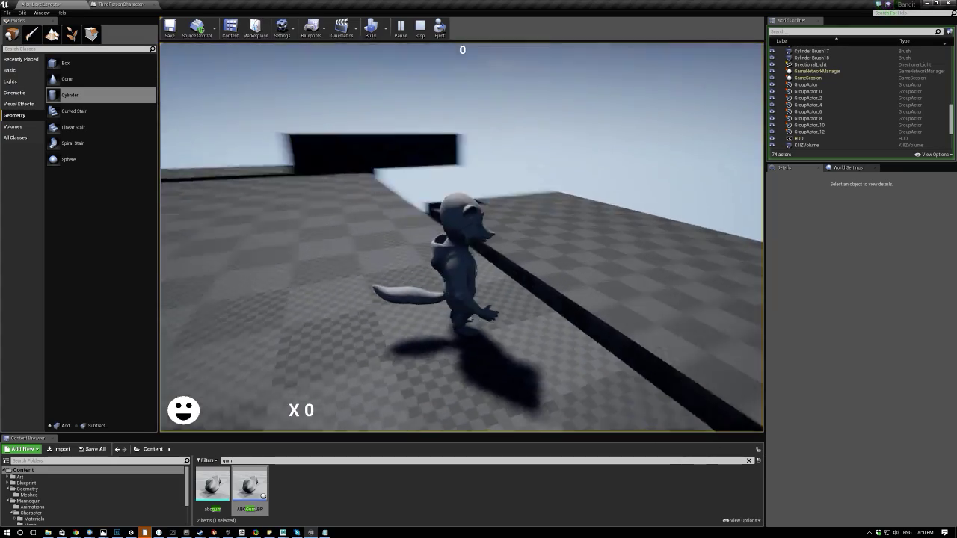
pyautogui.press('w')
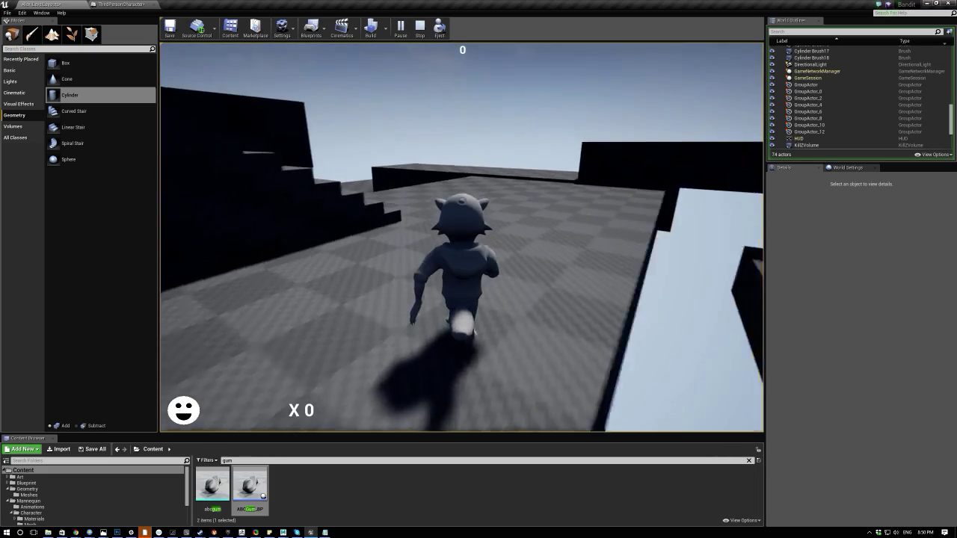
# Run the character along the platforms beside the tall dark wall, jumping between them on the way to the enclosed room.
pyautogui.press('w')
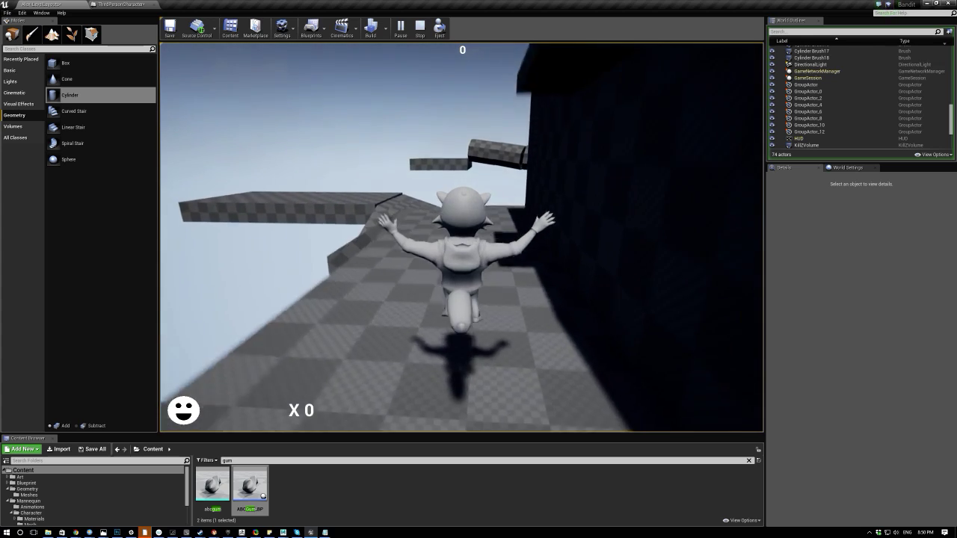
pyautogui.press('w')
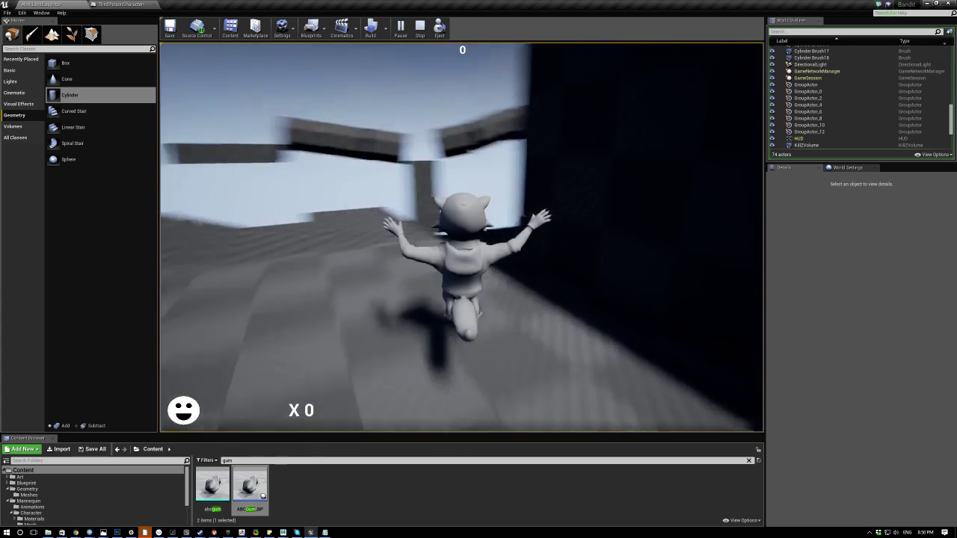
pyautogui.press('w')
pyautogui.press('space')
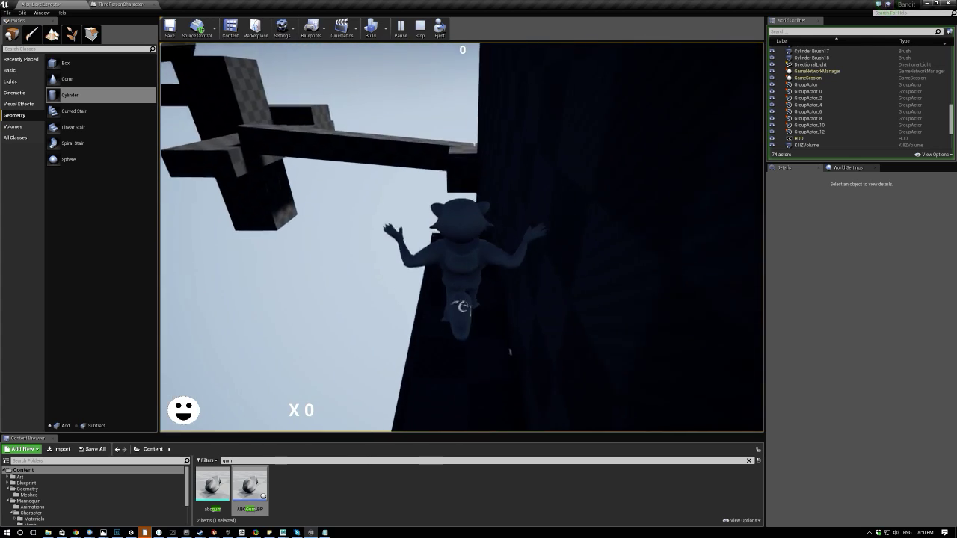
pyautogui.press('w')
pyautogui.press('w')
pyautogui.press('space')
# Run through the enclosed room over its central stepped cylinder platform and out to the ledge by the narrow beam.
pyautogui.press('w')
pyautogui.press('w')
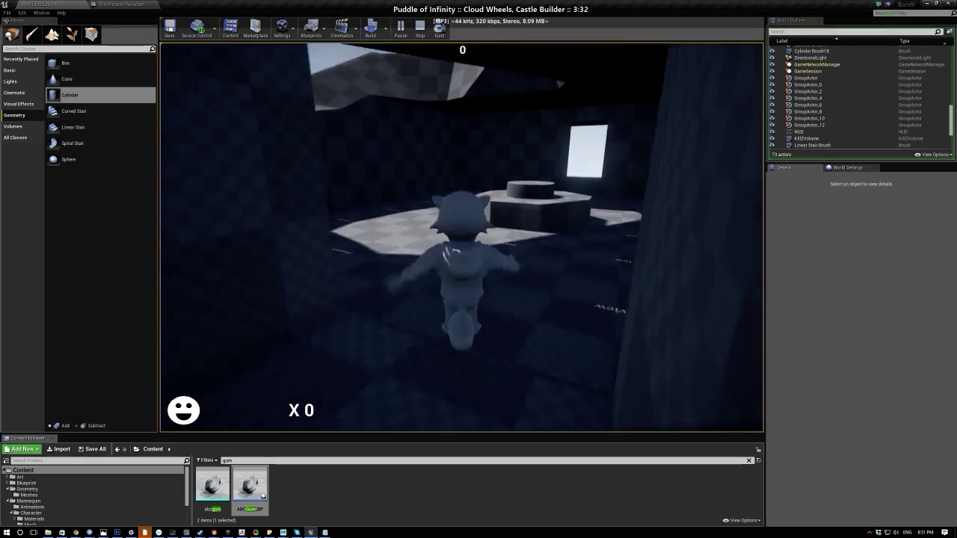
pyautogui.press('w')
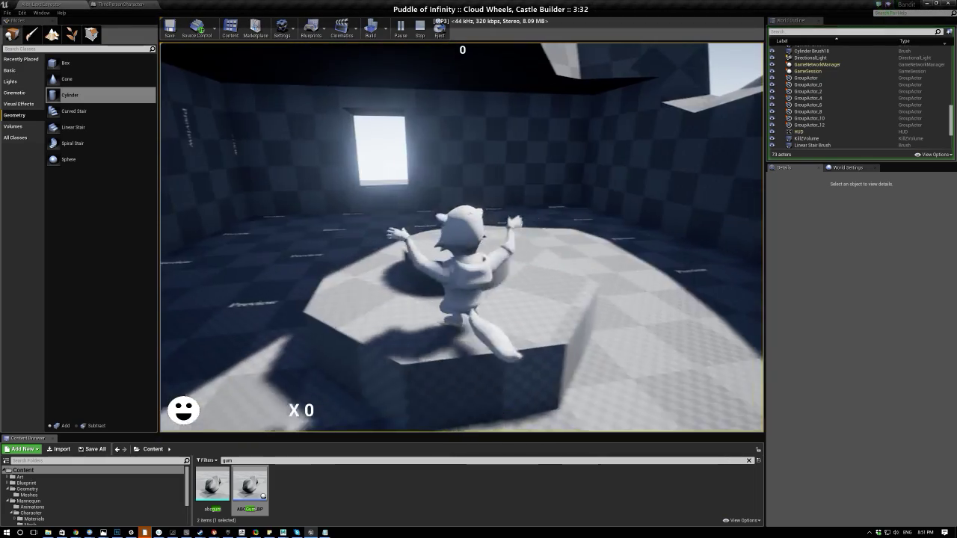
pyautogui.press('w')
pyautogui.press('w')
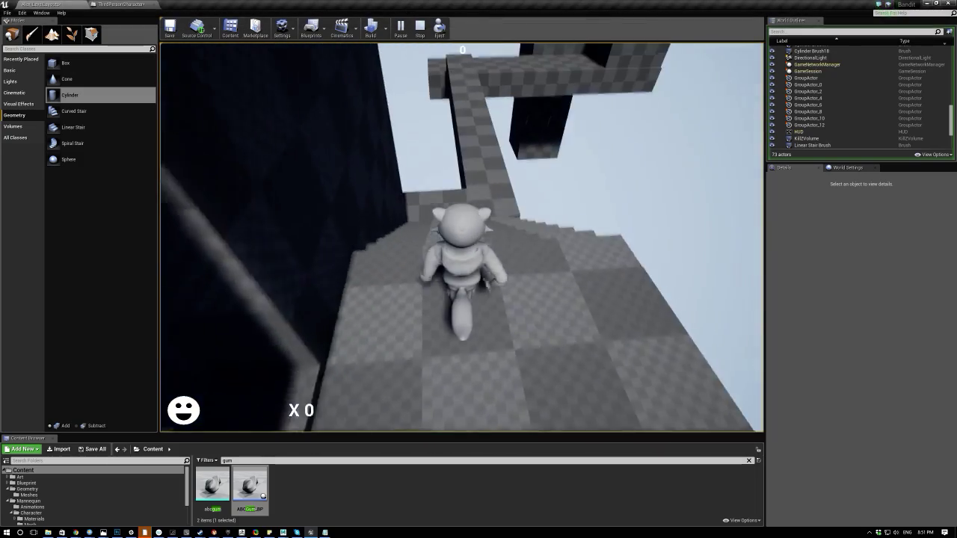
# Playtest the route from the outer ledge along the narrow beam and jump toward the tunnel entrance.
pyautogui.press('w')
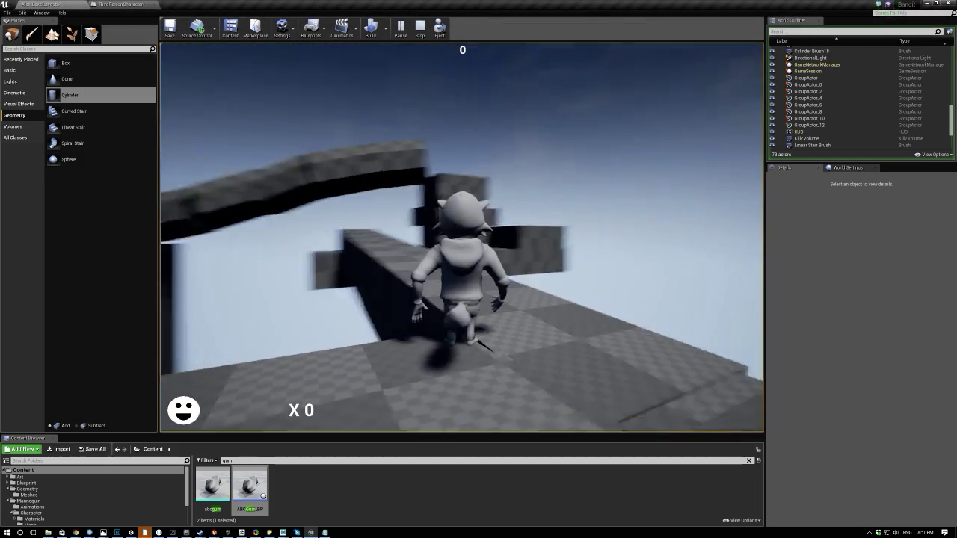
pyautogui.press('w')
pyautogui.press('w')
pyautogui.press('w')
pyautogui.press('w')
pyautogui.press('w')
pyautogui.press('space')
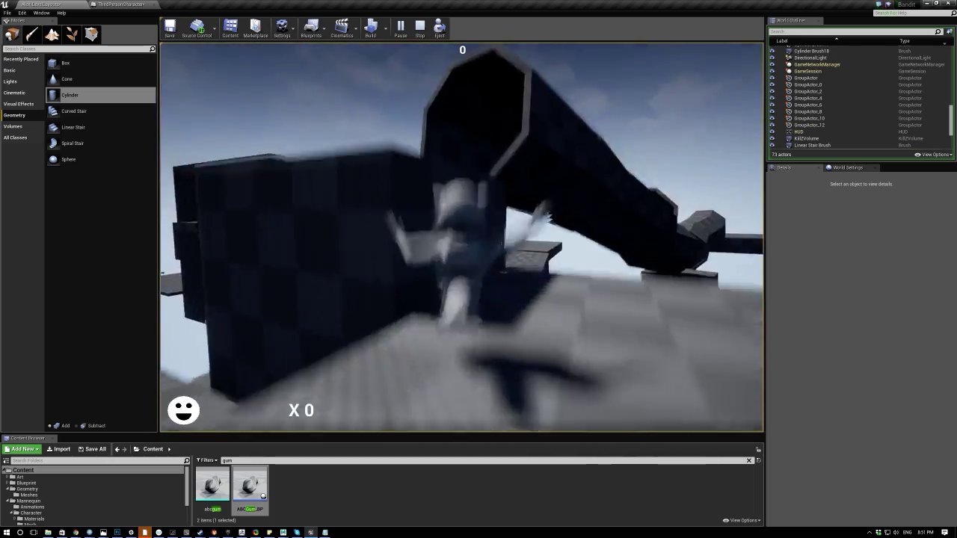
# Jump into the first tunnel section and run the character through it onto the platform in the tunnel gap.
pyautogui.press('w')
pyautogui.press('space')
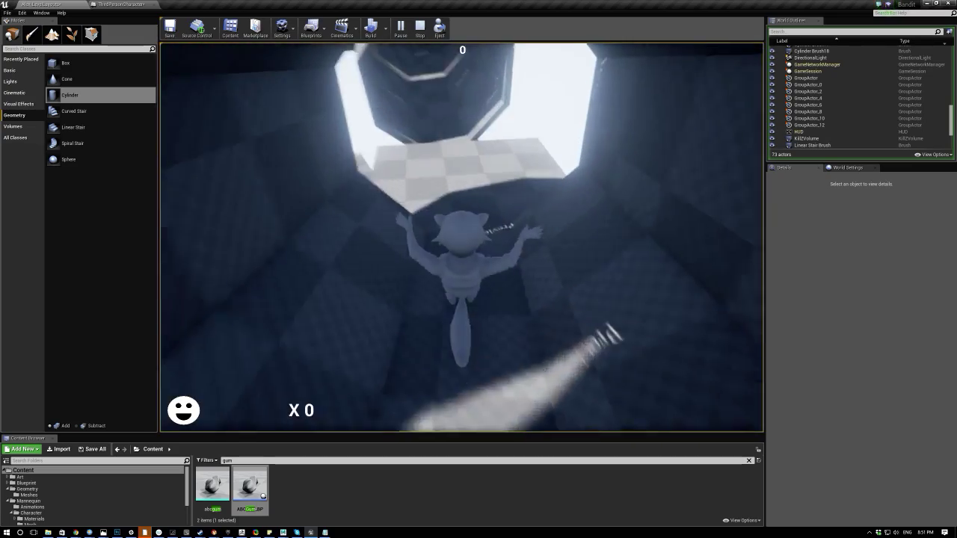
pyautogui.press('w')
pyautogui.press('space')
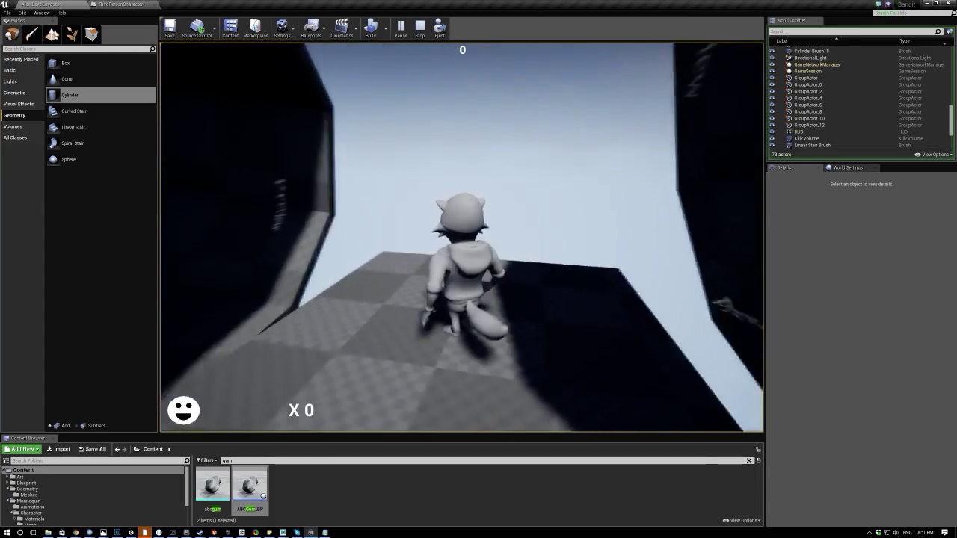
# Walk around the platform in the tunnel gap and examine the opening of the next tunnel section.
pyautogui.press('s')
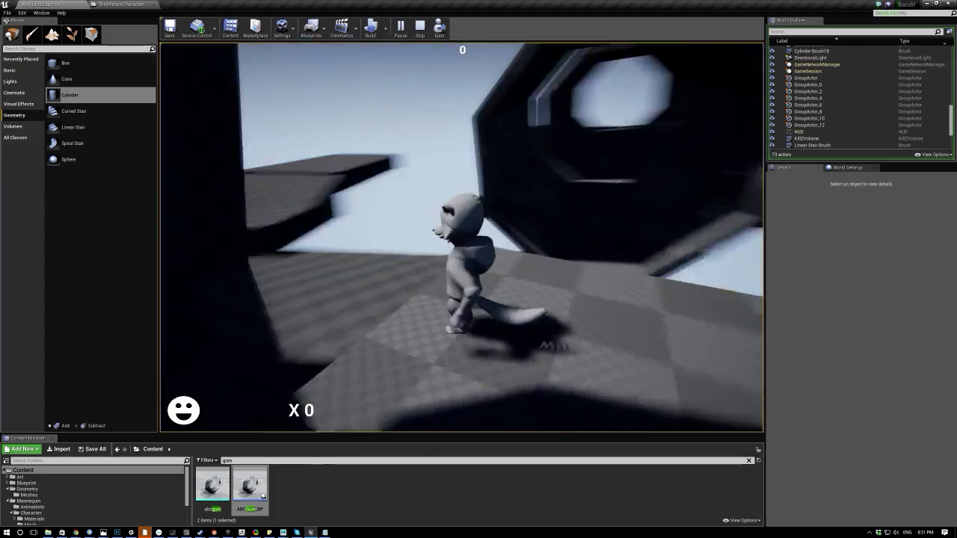
pyautogui.press('d')
pyautogui.press('w')
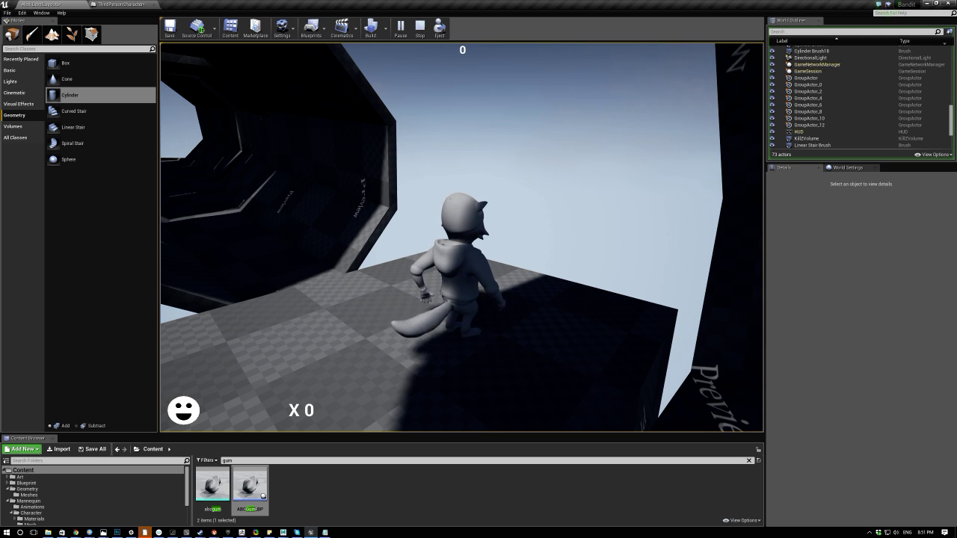
pyautogui.press('w')
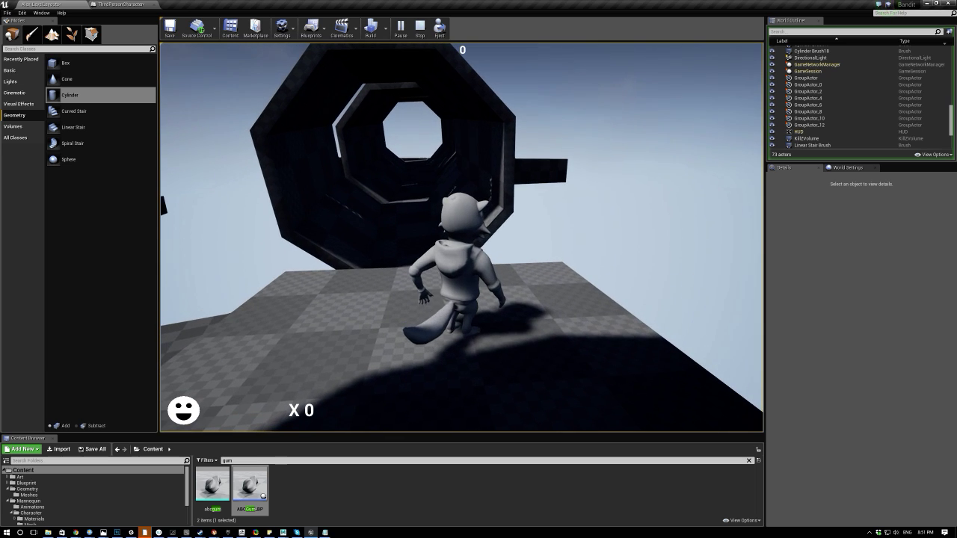
pyautogui.press('w')
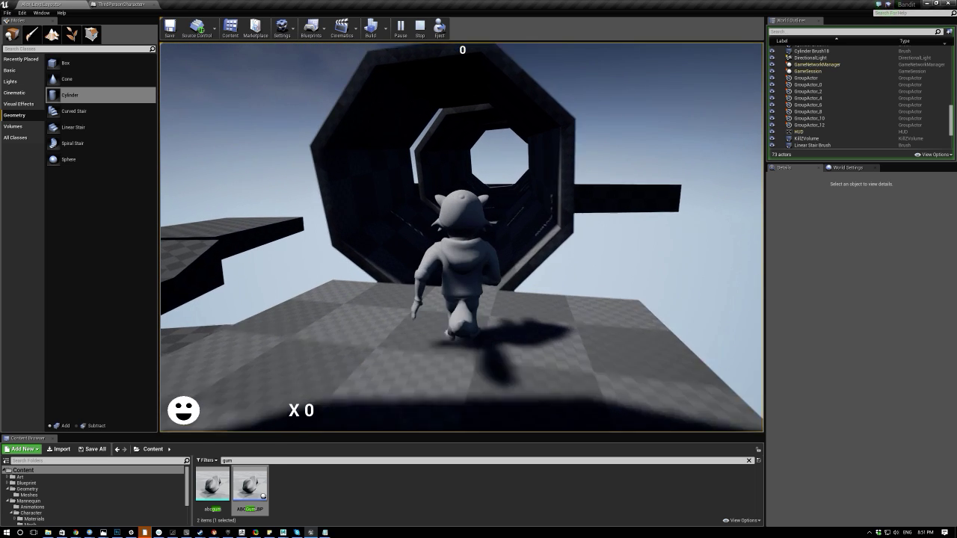
pyautogui.press('d')
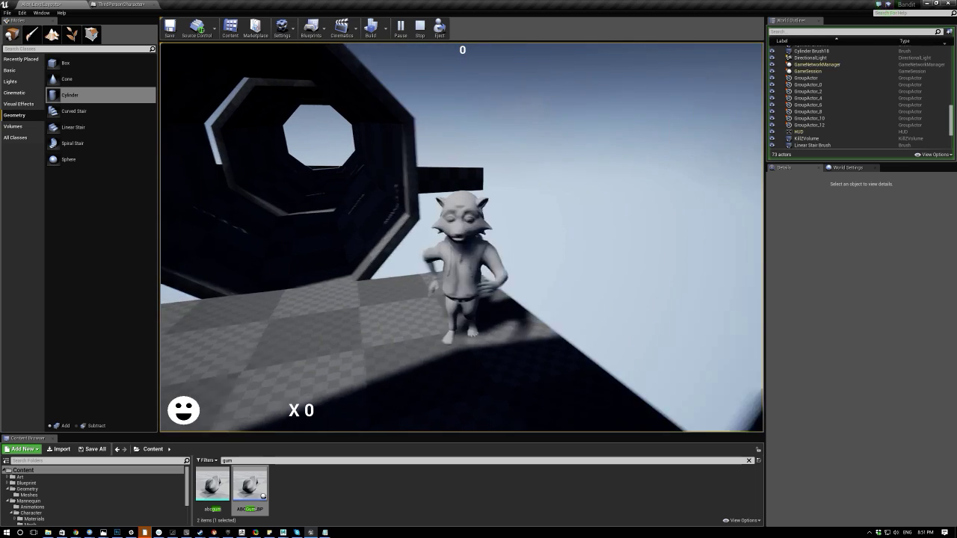
# Pace the character between the gap platform's edges and the tunnel mouths to judge the space between the two sections.
pyautogui.press('s')
pyautogui.press('a')
pyautogui.press('w')
pyautogui.press('d')
pyautogui.press('s')
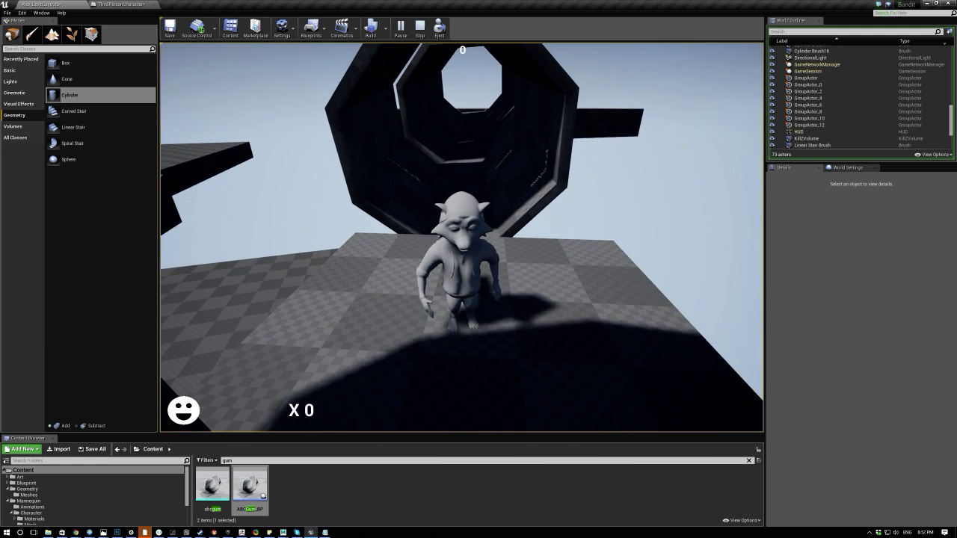
pyautogui.press('d')
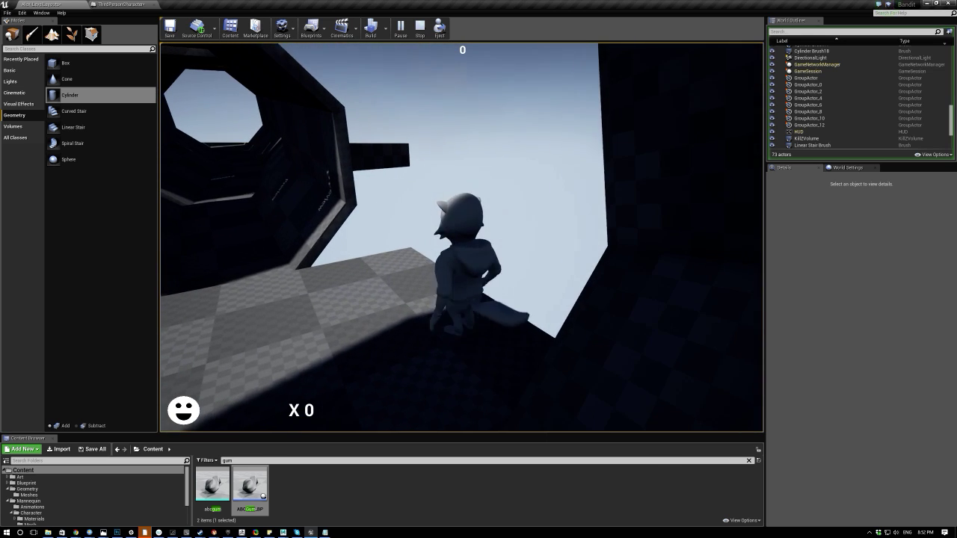
pyautogui.press('w')
pyautogui.press('w')
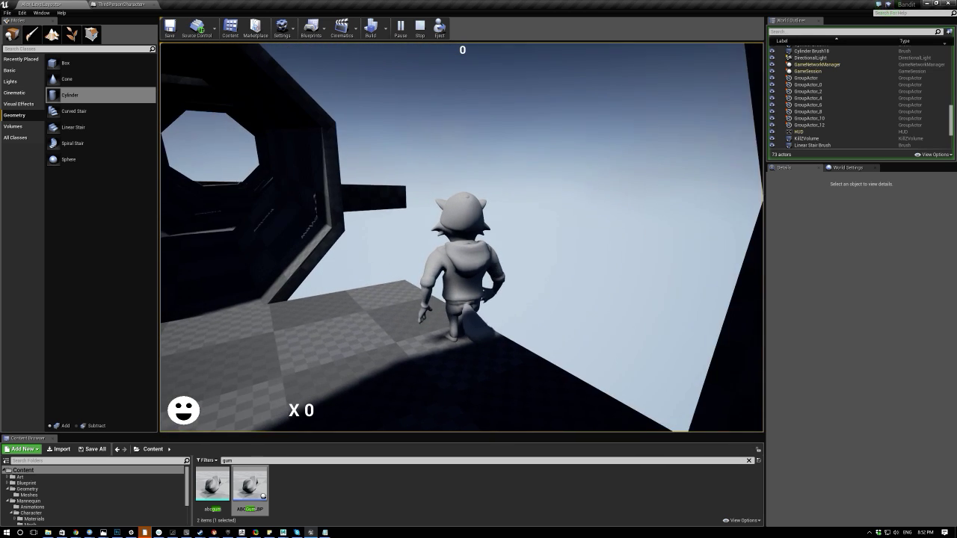
pyautogui.press('a')
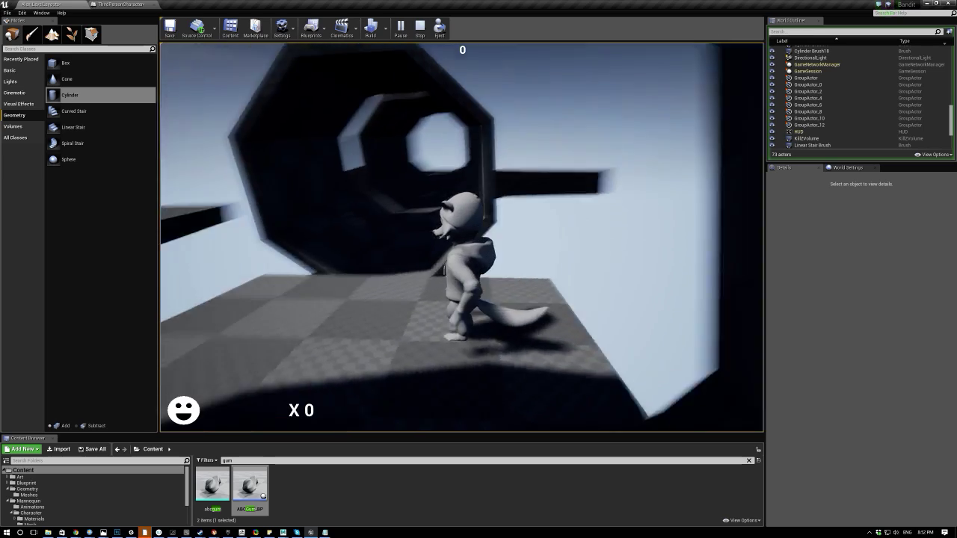
# Run through the second tunnel section, checking the seams between its segments, and reach the platform at its far end.
pyautogui.press('w')
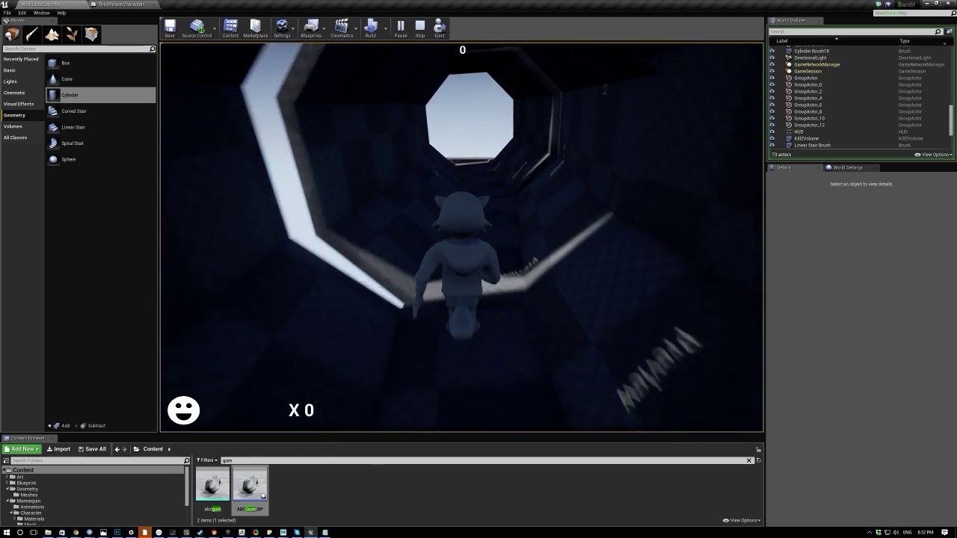
pyautogui.press('w')
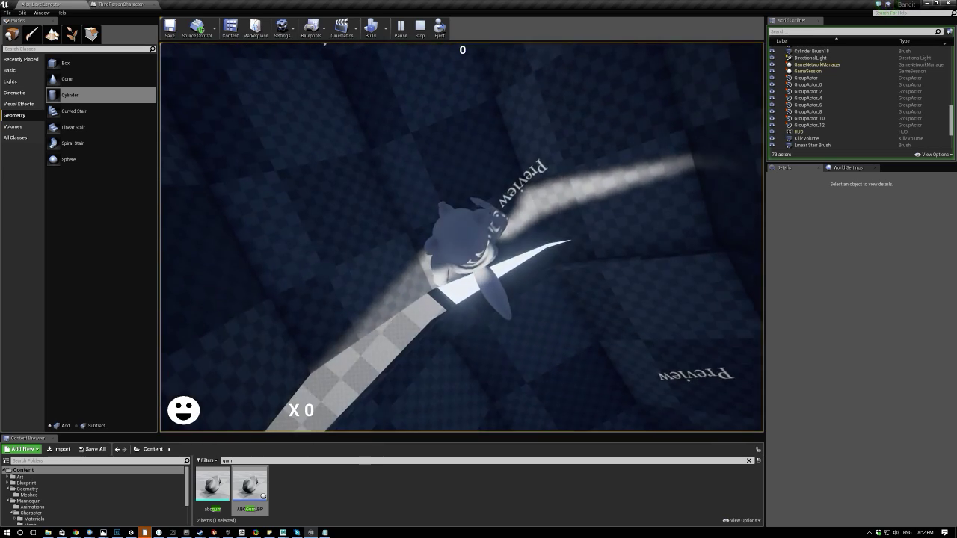
pyautogui.press('w')
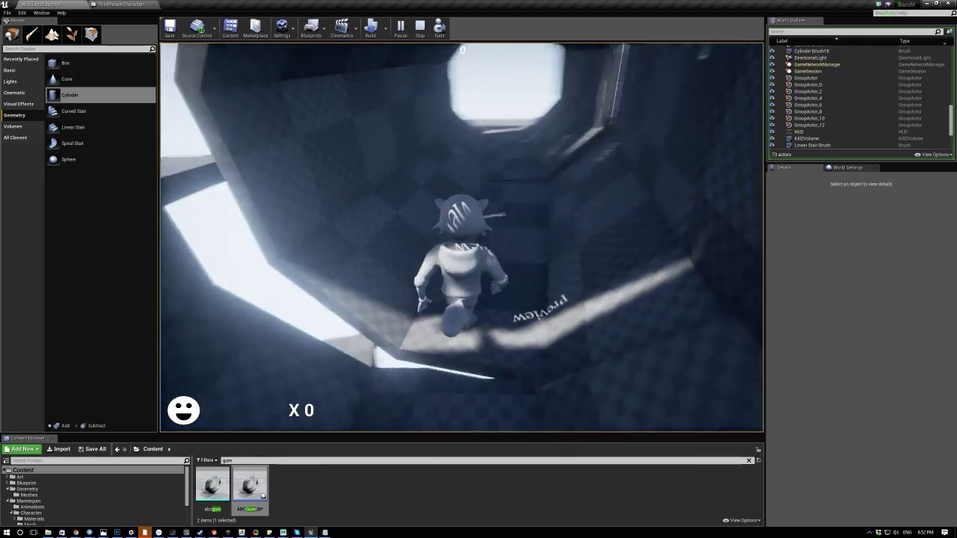
pyautogui.press('w')
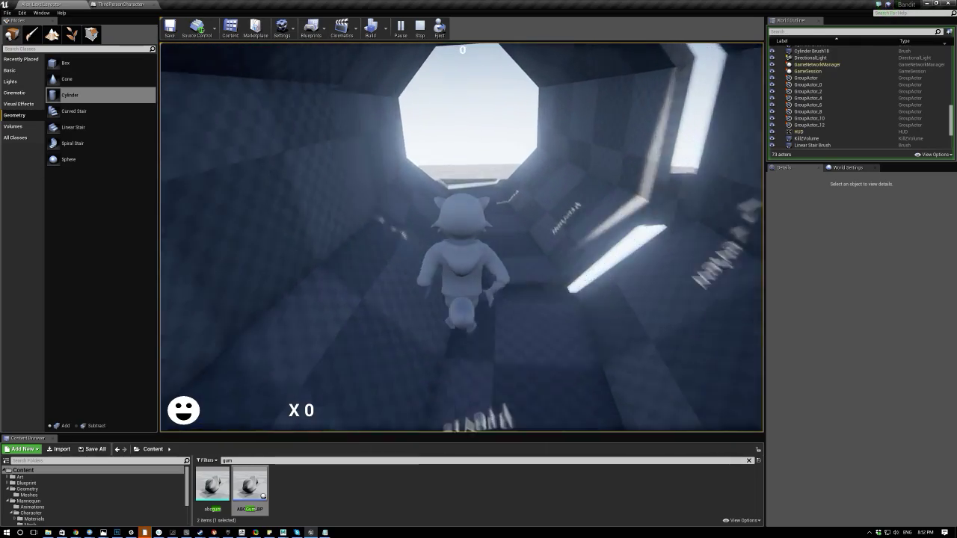
pyautogui.press('w')
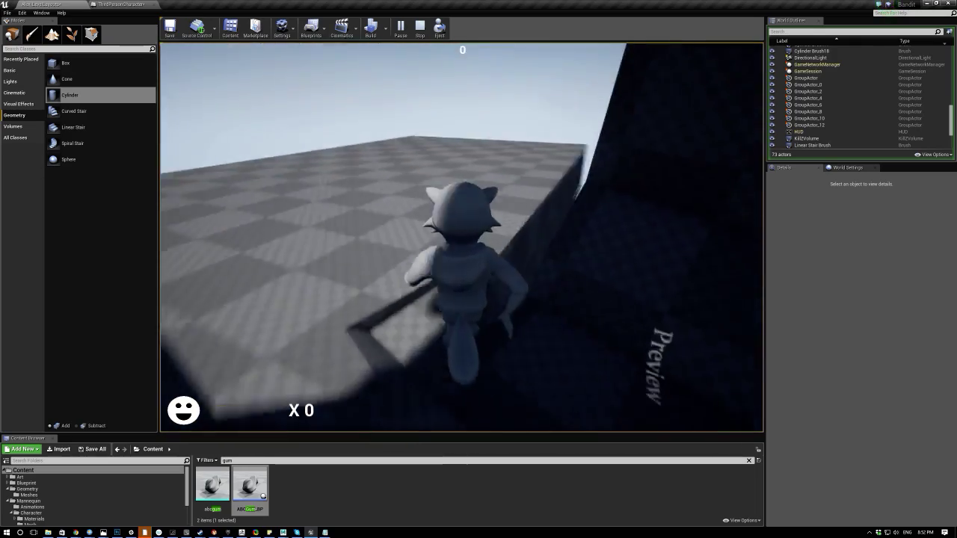
# Leave the tunnel onto the large end platform and test jumps while facing back toward the start of the level.
pyautogui.press('d')
pyautogui.press('w')
pyautogui.press('a')
pyautogui.press('w')
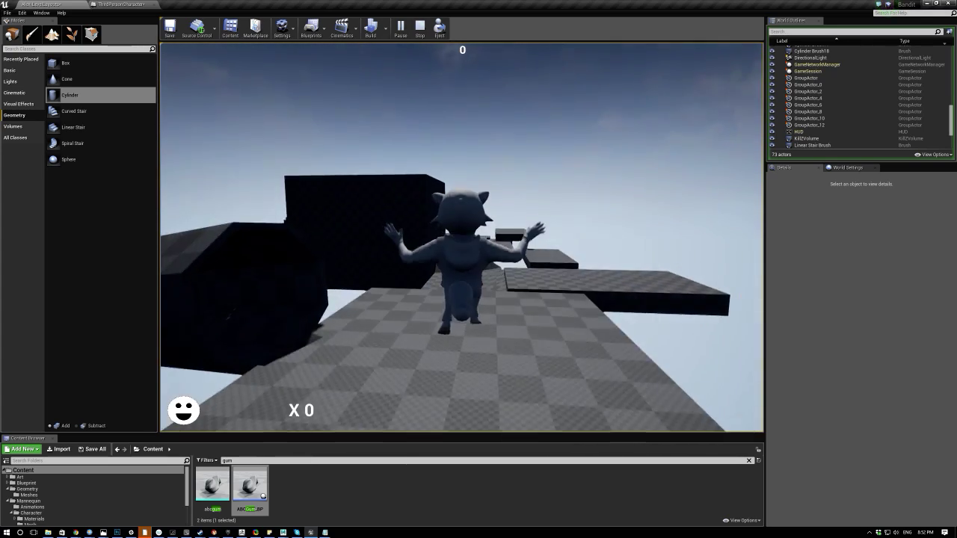
pyautogui.press('w')
pyautogui.press('space')
pyautogui.press('space')
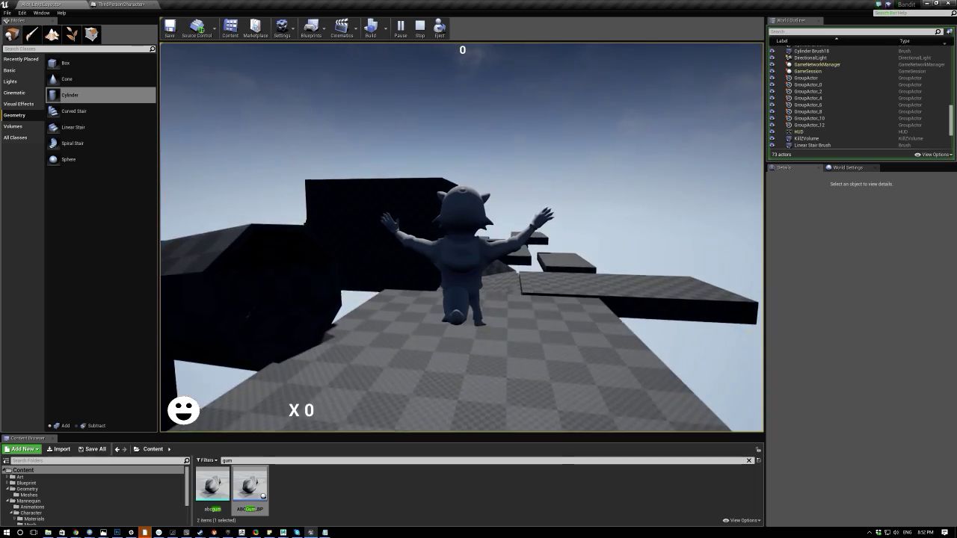
pyautogui.press('space')
# Move the character back and forth across the large end platform to judge its size next to the tunnel exit.
pyautogui.press('d')
pyautogui.press('a')
pyautogui.press('d')
pyautogui.press('w')
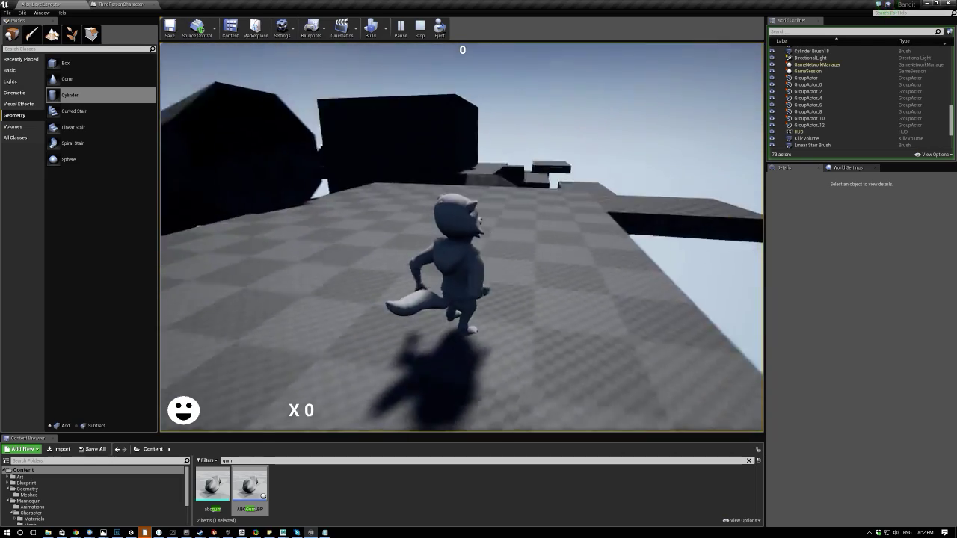
pyautogui.press('d')
pyautogui.press('w')
pyautogui.press('a')
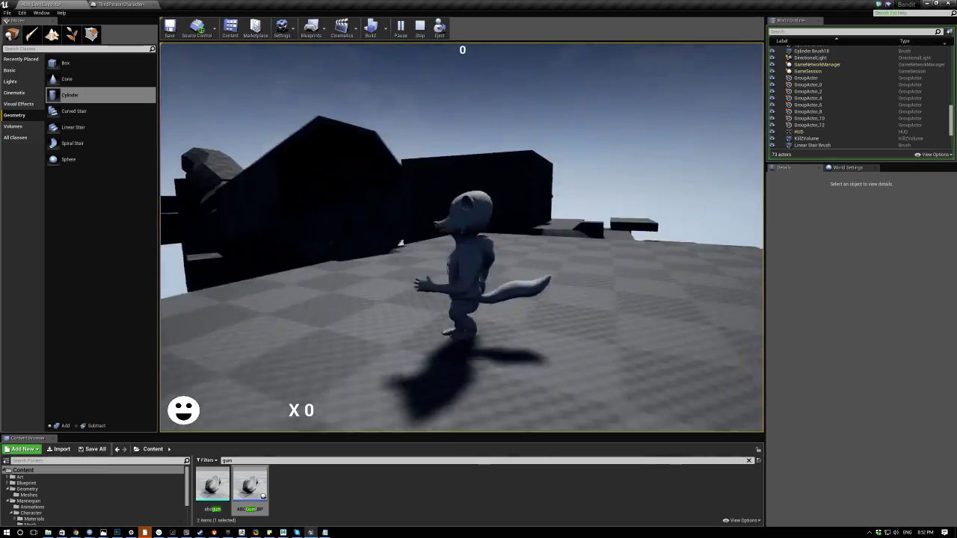
pyautogui.press('d')
pyautogui.press('s')
pyautogui.press('w')
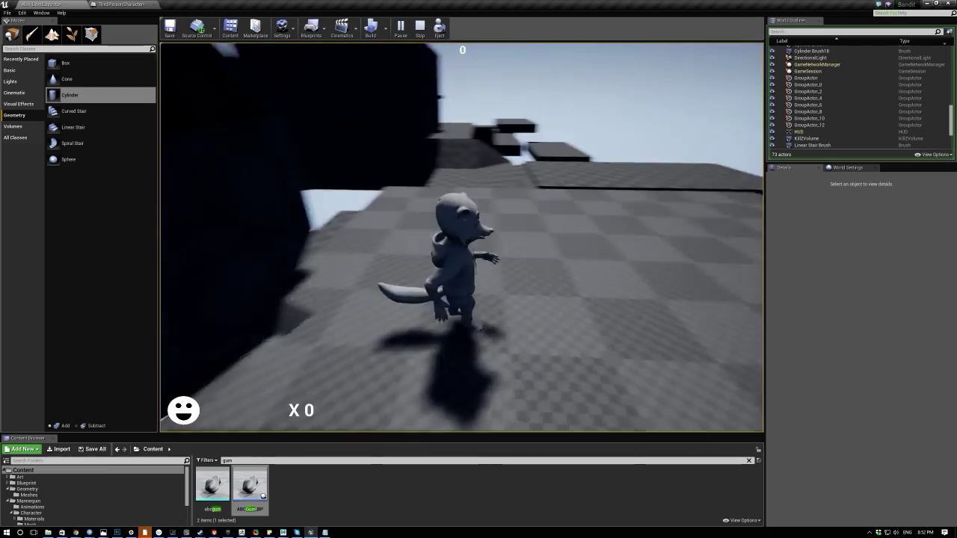
# Run along the edge of the end platform and examine the tunnel's exterior and the surrounding blocks.
pyautogui.press('w')
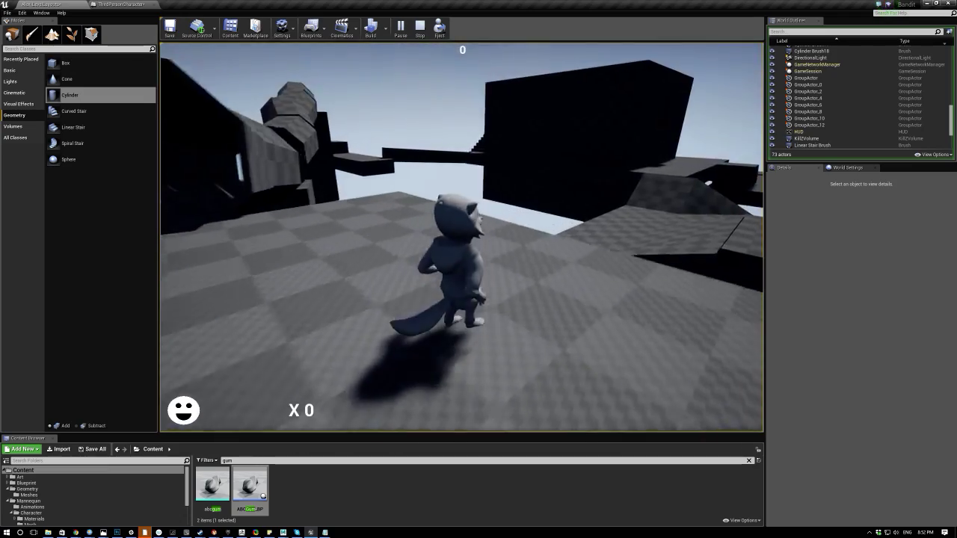
pyautogui.press('d')
pyautogui.press('w')
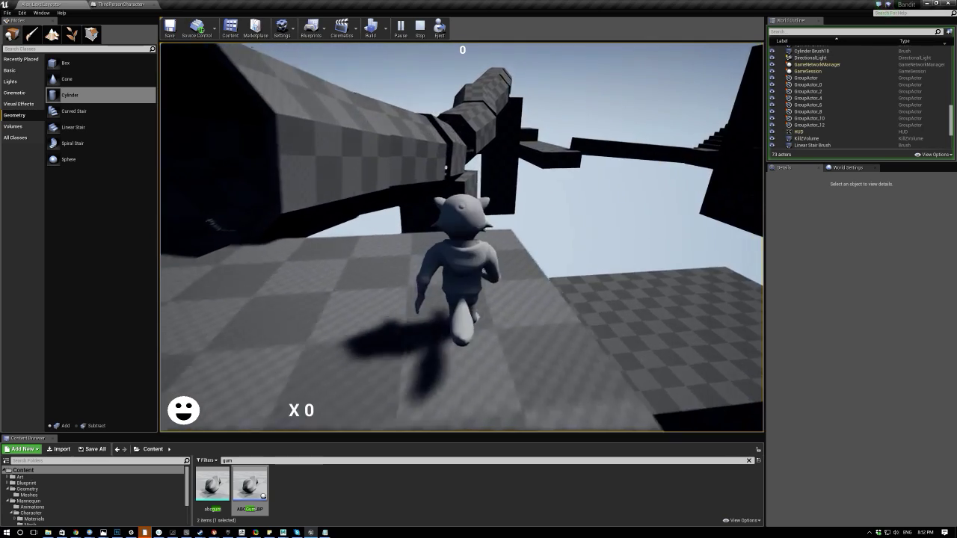
pyautogui.press('a')
pyautogui.press('a')
pyautogui.press('w')
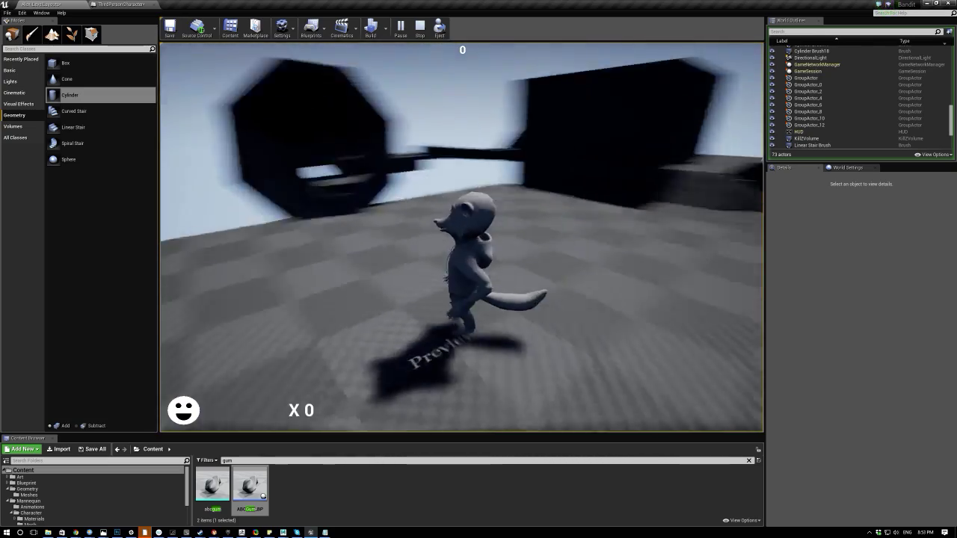
# Circle the open area of the end platform again, surveying its edges and the view back over the level.
pyautogui.press('w')
pyautogui.press('d')
pyautogui.press('w')
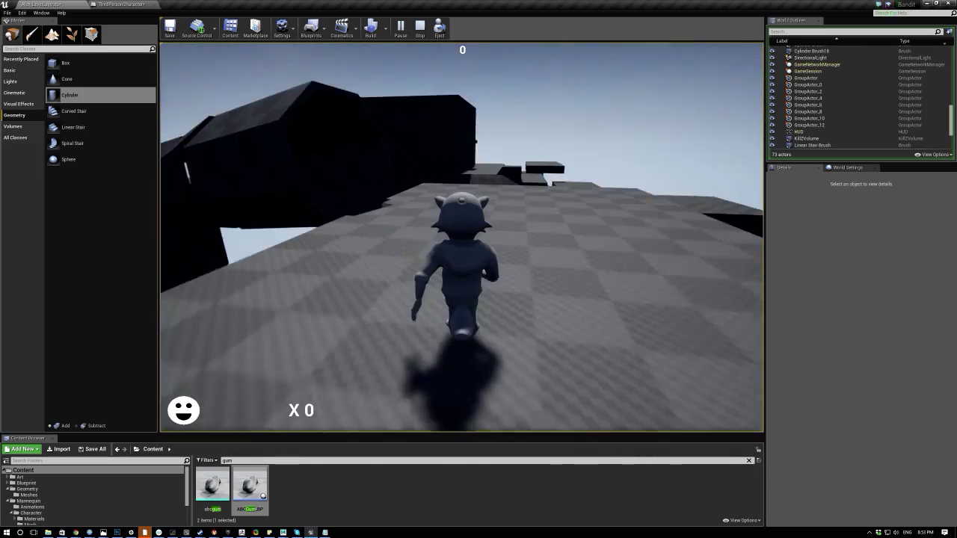
pyautogui.press('w')
pyautogui.press('a')
pyautogui.press('a')
pyautogui.press('w')
pyautogui.press('d')
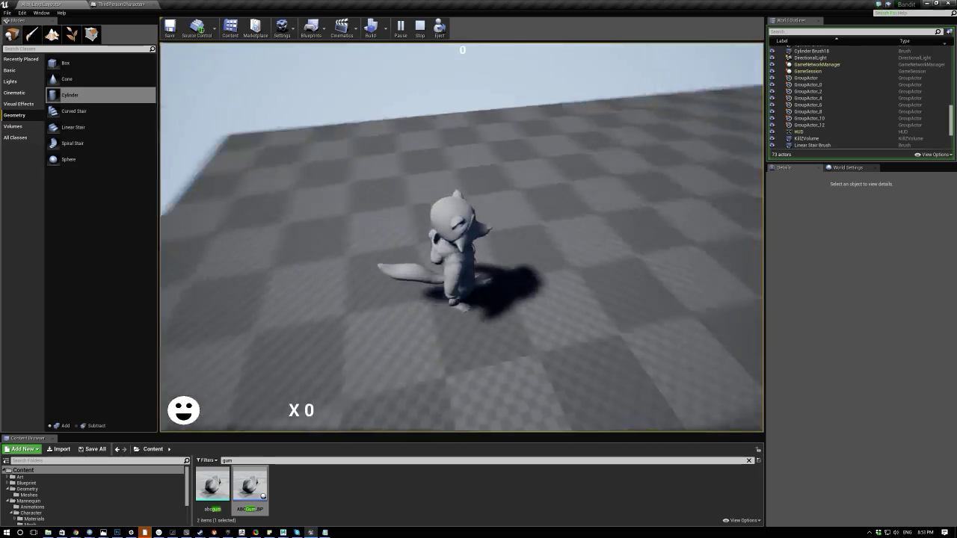
pyautogui.press('w')
pyautogui.press('d')
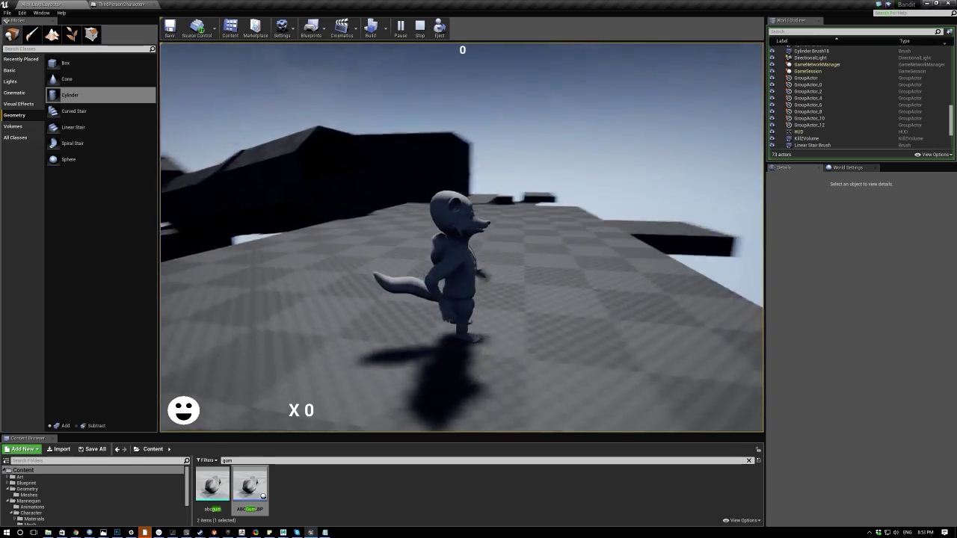
# Run across the end platform toward its open far edge, examining the tunnel's exterior and the free space.
pyautogui.press('w')
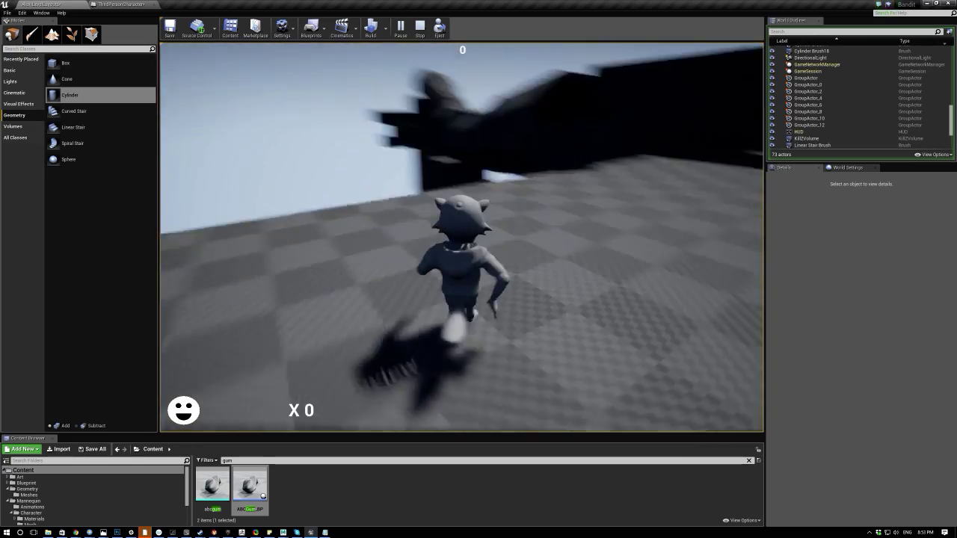
pyautogui.press('w')
pyautogui.press('w')
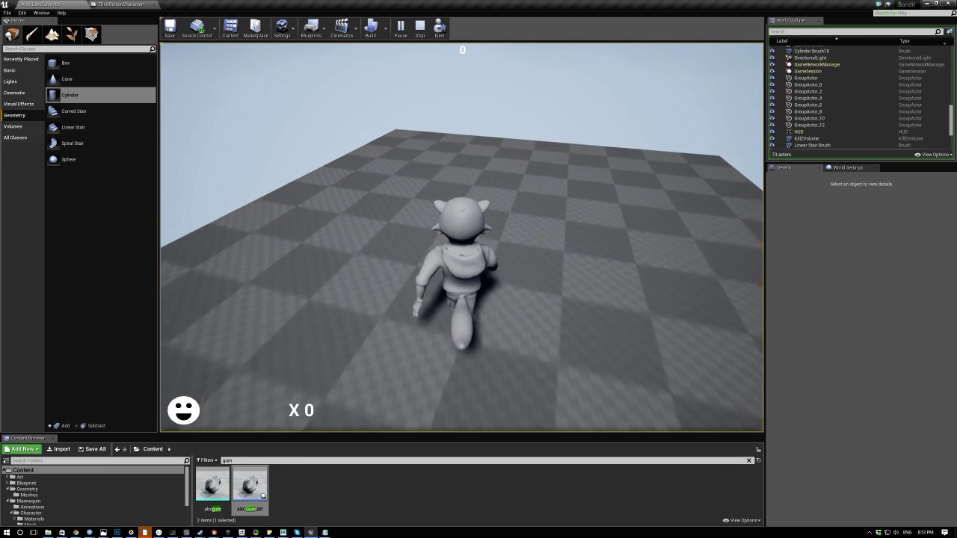
pyautogui.press('a')
pyautogui.press('w')
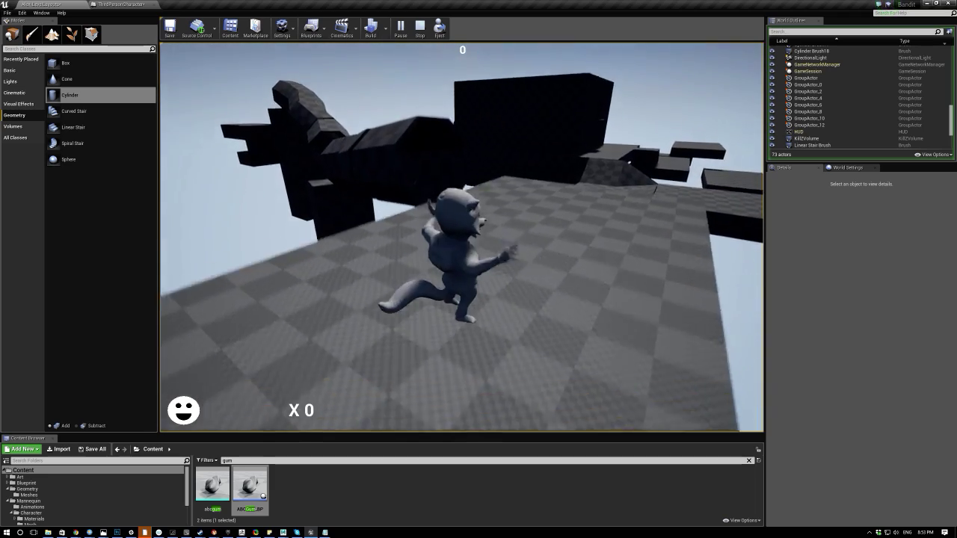
# Test jumps in different directions on the end platform to judge its room for movement.
pyautogui.press('w')
pyautogui.press('space')
pyautogui.press('a')
pyautogui.press('space')
pyautogui.press('s')
pyautogui.press('d')
pyautogui.press('space')
pyautogui.press('w')
pyautogui.press('w')
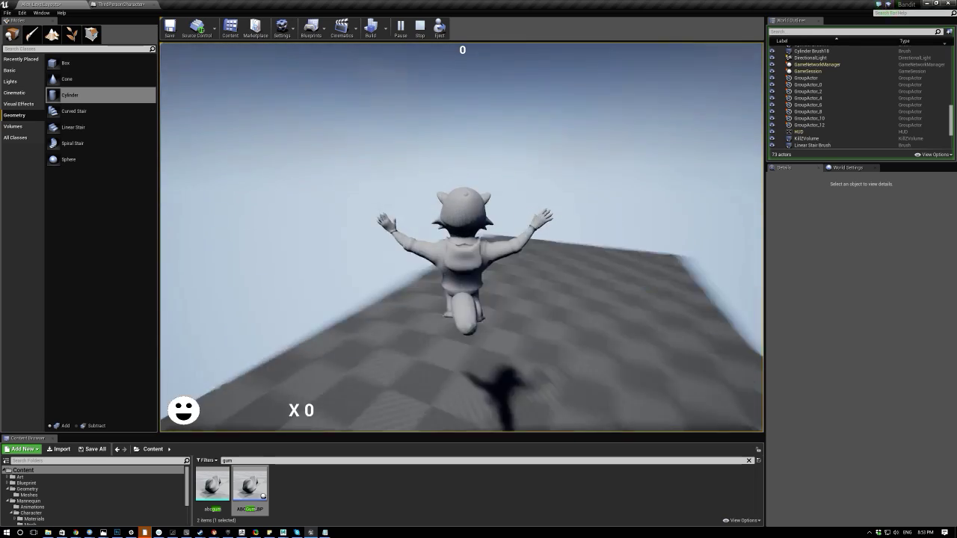
# Jump and run toward the end platform's far edge, and turn back toward the tunnel exit.
pyautogui.press('space')
pyautogui.press('w')
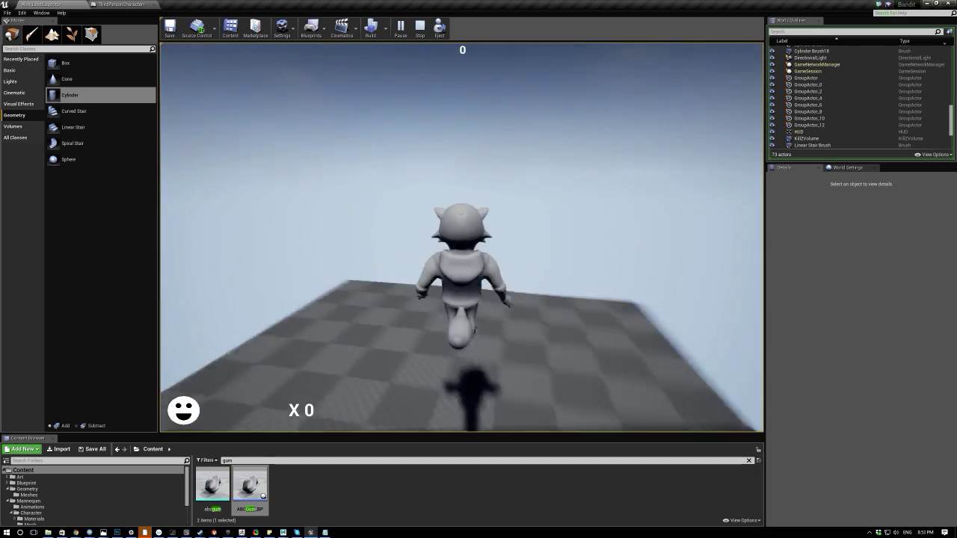
pyautogui.press('d')
pyautogui.press('w')
pyautogui.press('a')
pyautogui.press('w')
pyautogui.press('w')
pyautogui.press('space')
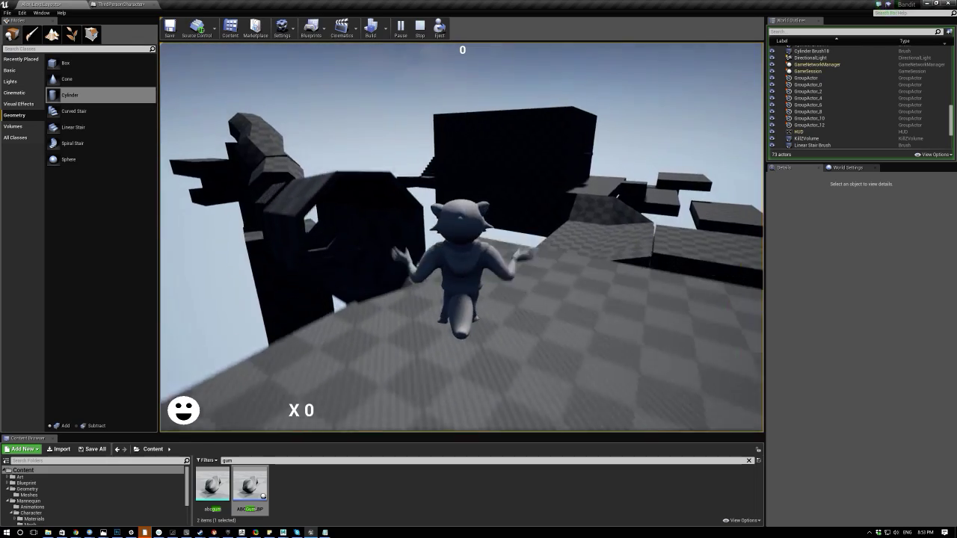
# Jump from the end platform onto the tunnel's roof and climb over its segments to the upper part.
pyautogui.press('space')
pyautogui.press('w')
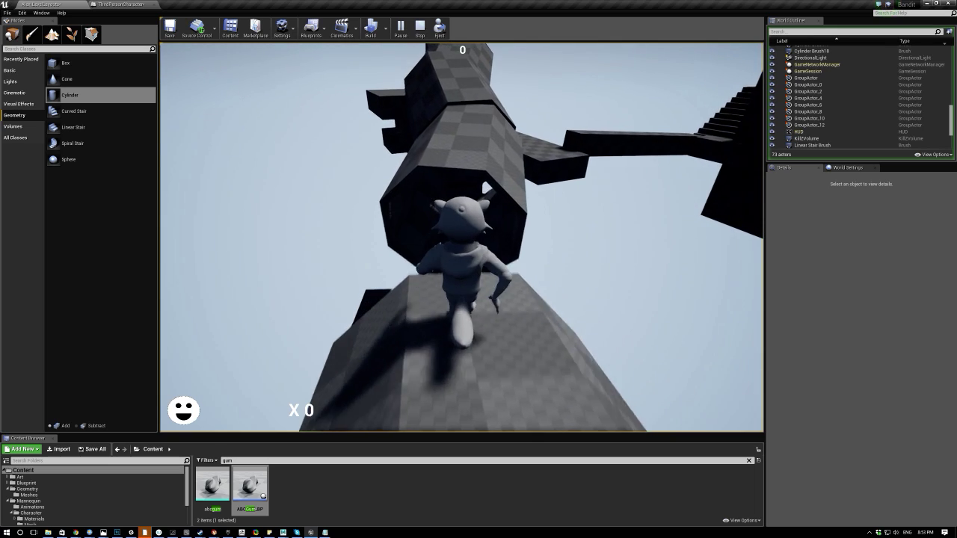
pyautogui.press('space')
pyautogui.press('space')
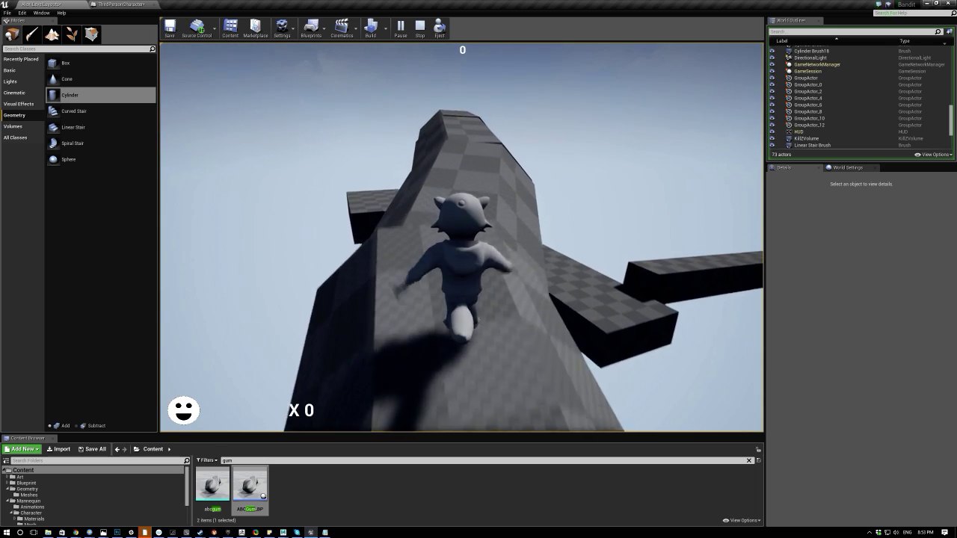
pyautogui.press('w')
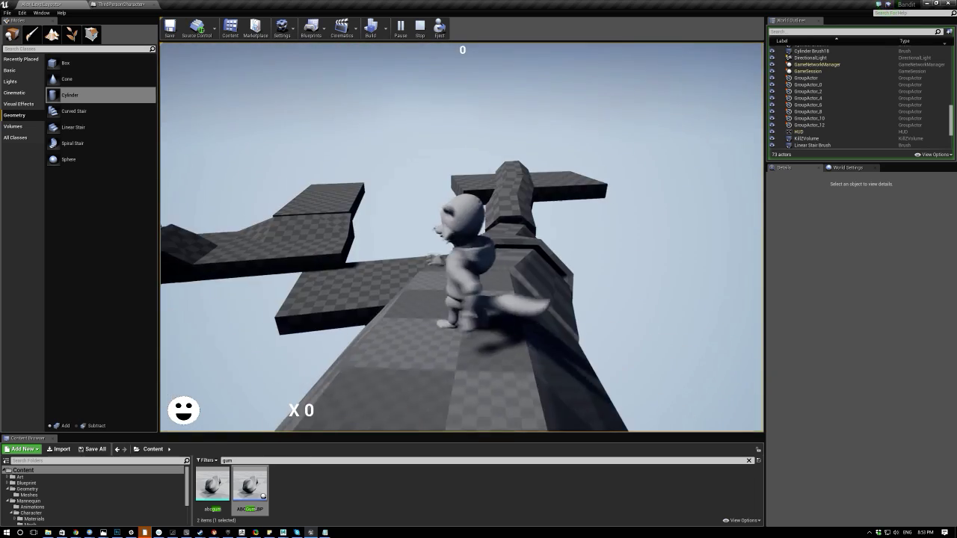
# Run back down the tunnel's roof and test hopping between its last segment and the end platform.
pyautogui.press('space')
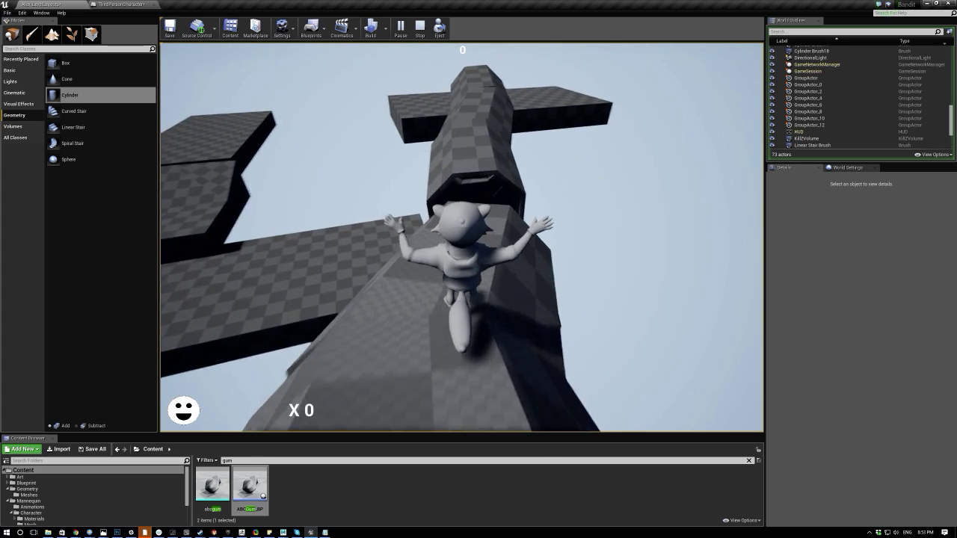
pyautogui.press('w')
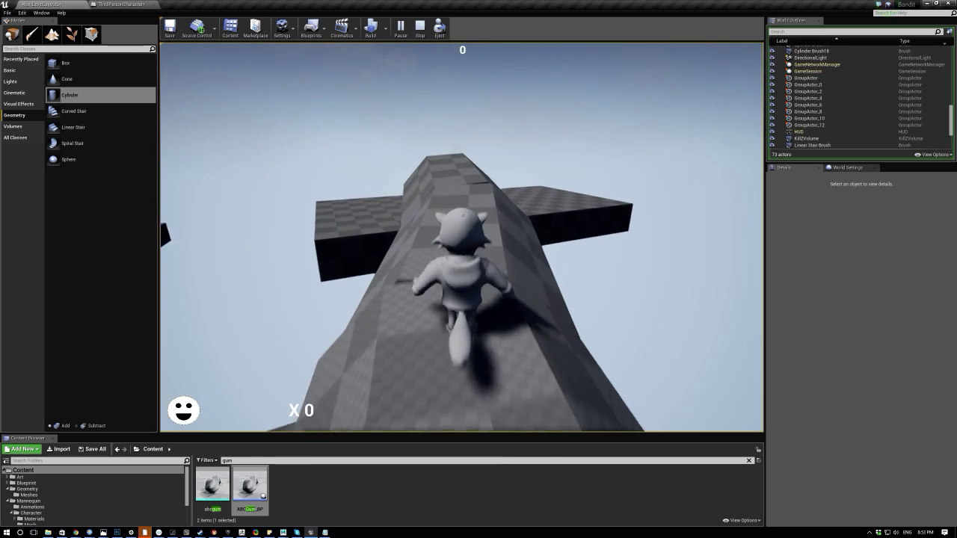
pyautogui.press('w')
pyautogui.press('d')
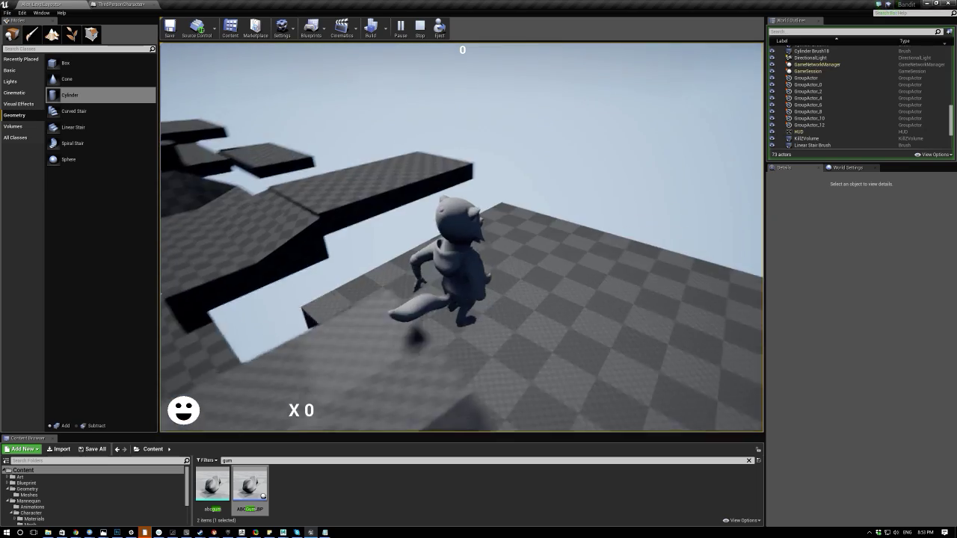
pyautogui.press('w')
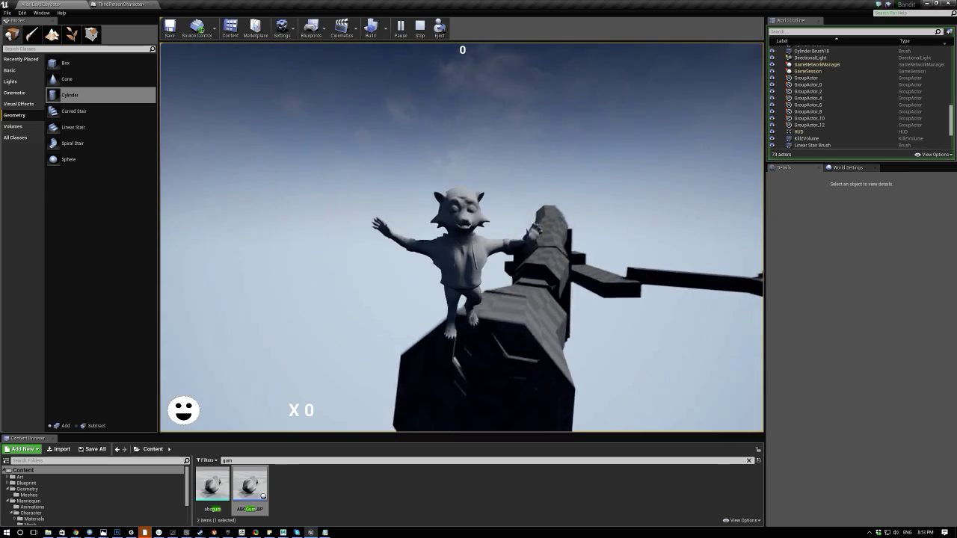
pyautogui.press('w')
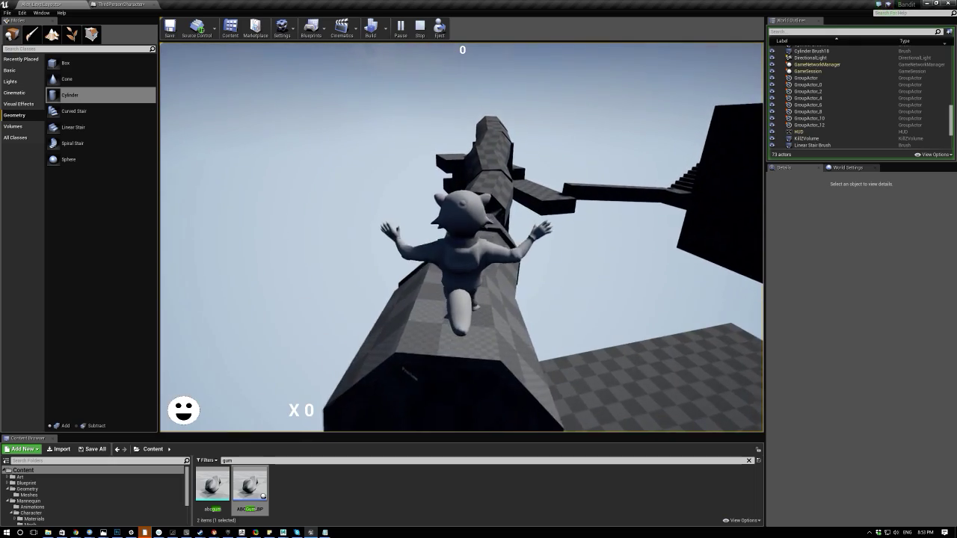
pyautogui.press('w')
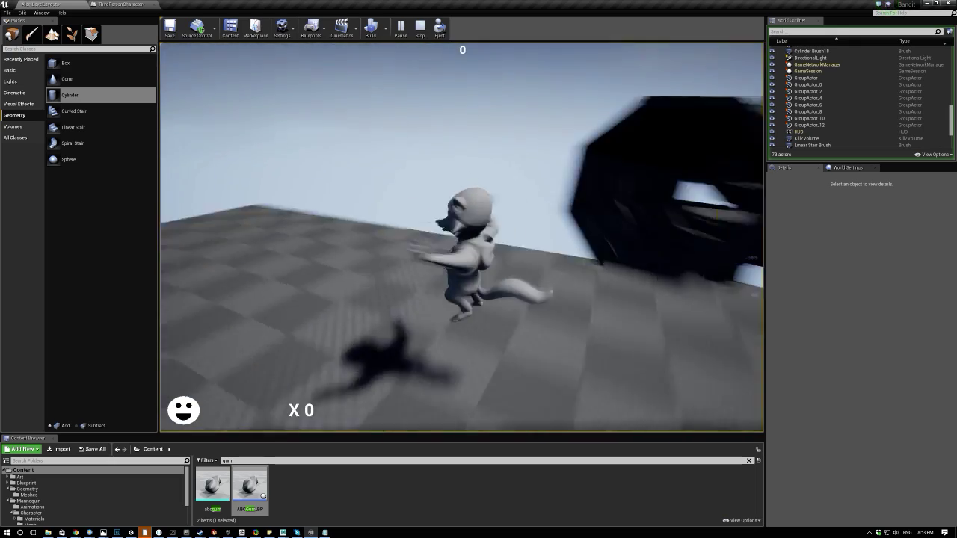
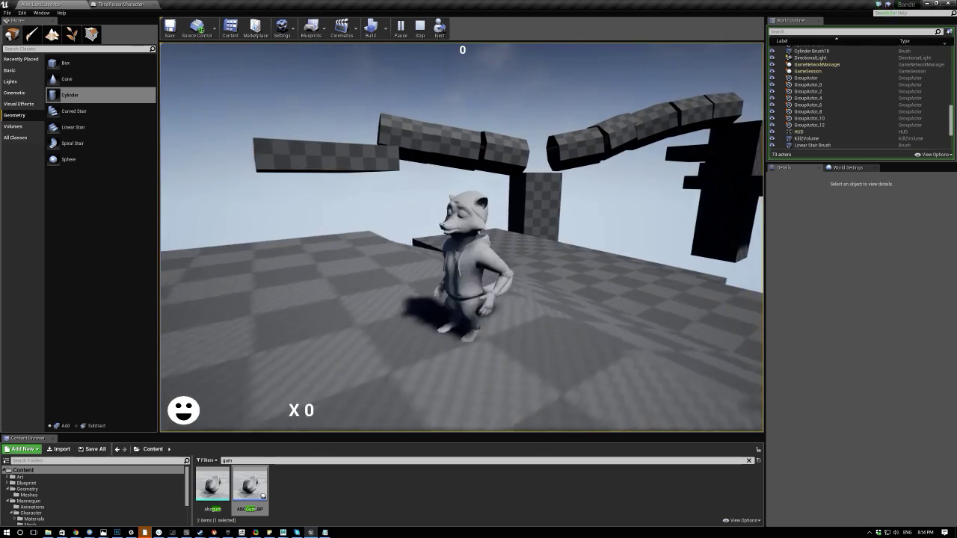
# Playtest the jumps along the narrow ledges beside the tall dark block.
pyautogui.press('space')
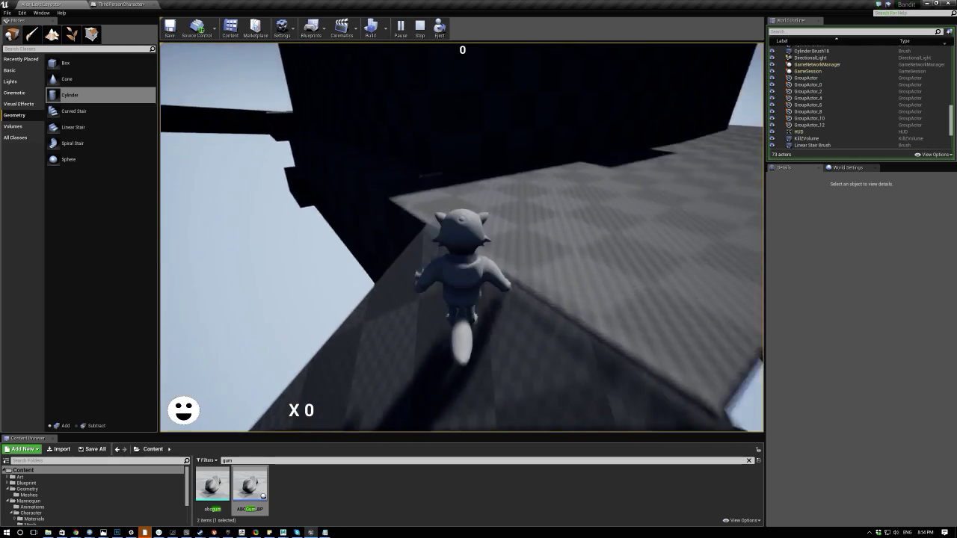
pyautogui.press('space')
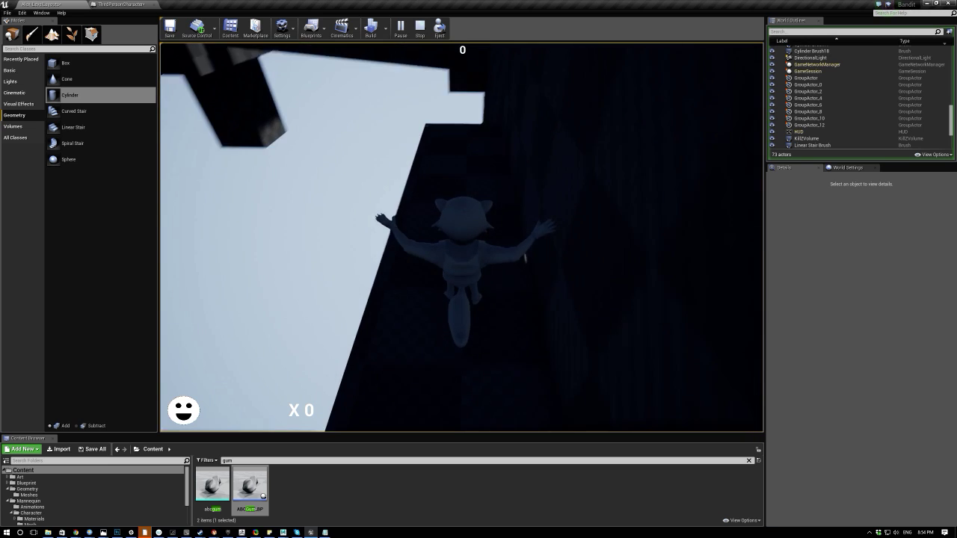
pyautogui.press('space')
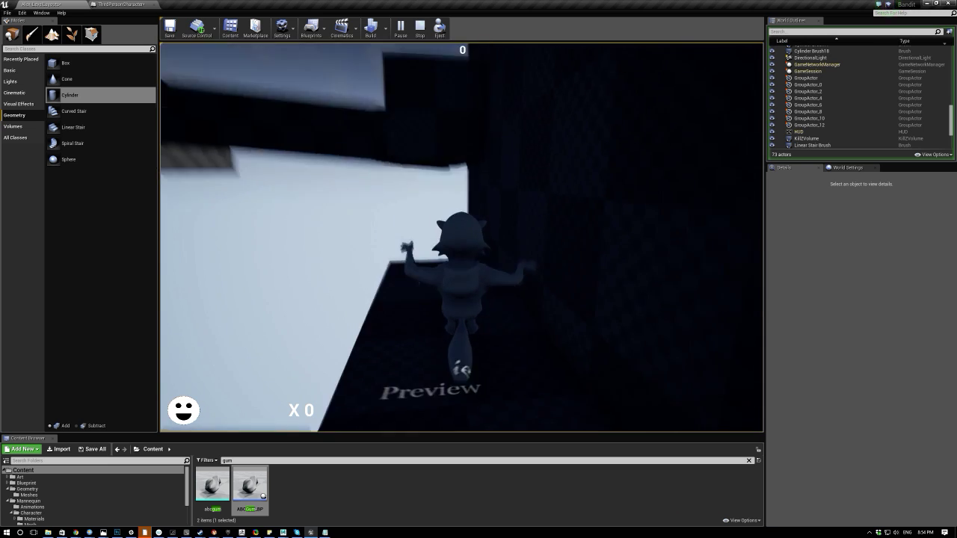
pyautogui.press('space')
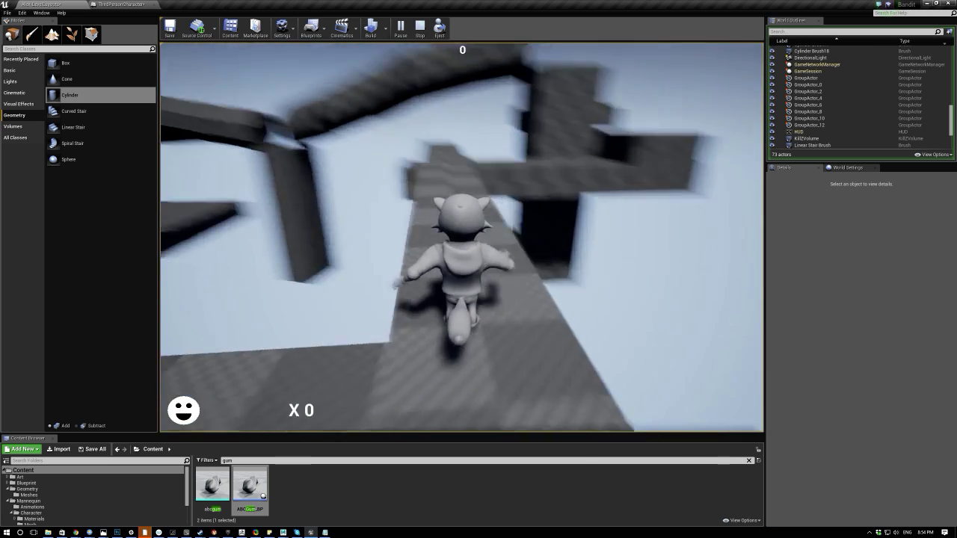
# Cross the narrow beam to the walled platform and jump up the blocks to the tunnel entrance.
pyautogui.press('space')
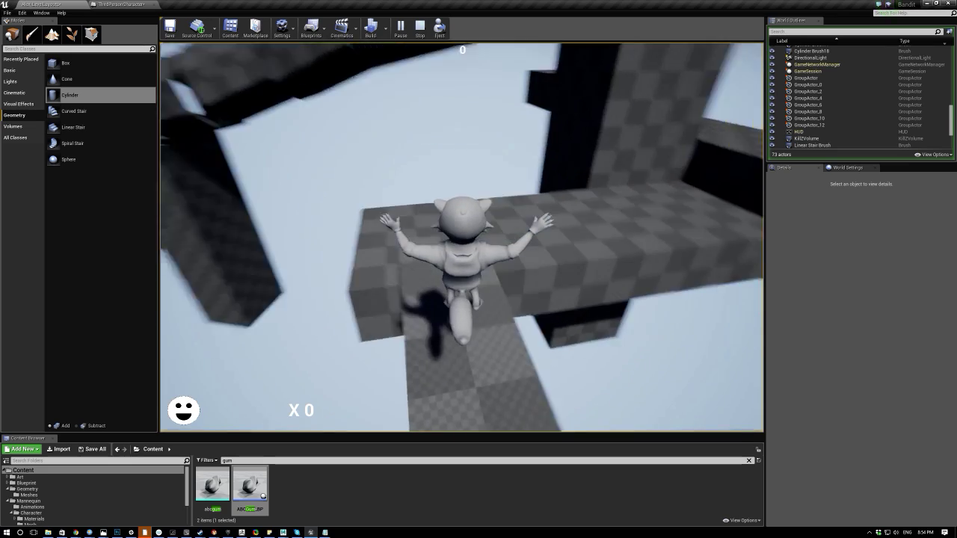
pyautogui.press('space')
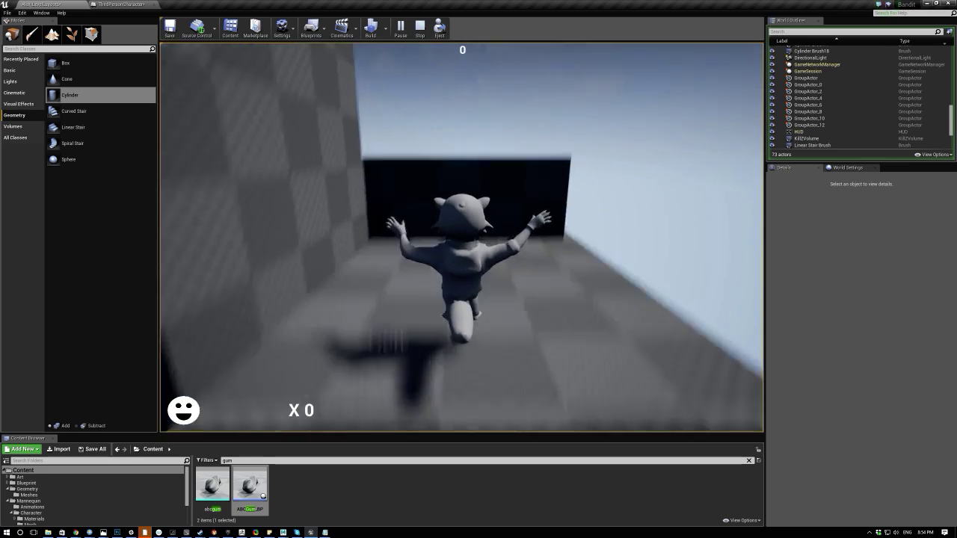
pyautogui.press('space')
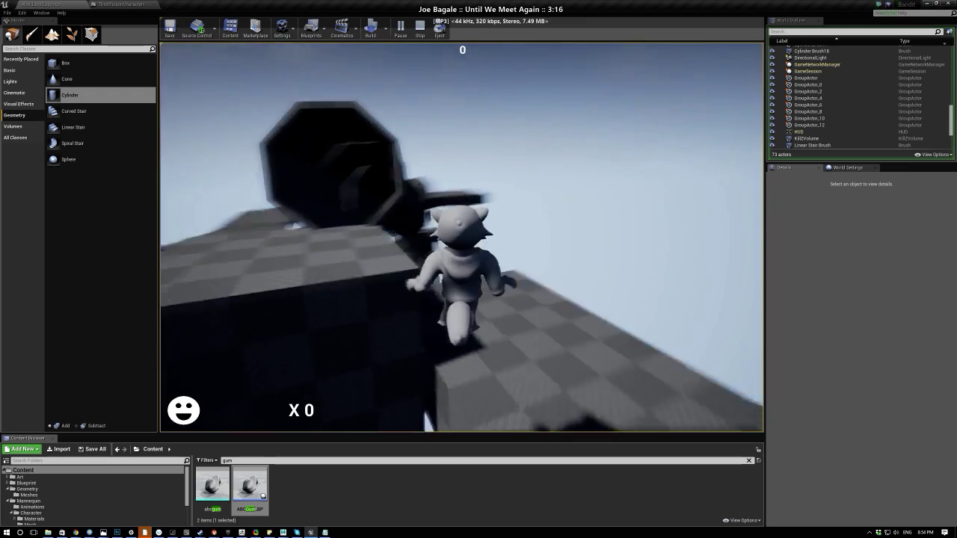
pyautogui.press('space')
pyautogui.press('space')
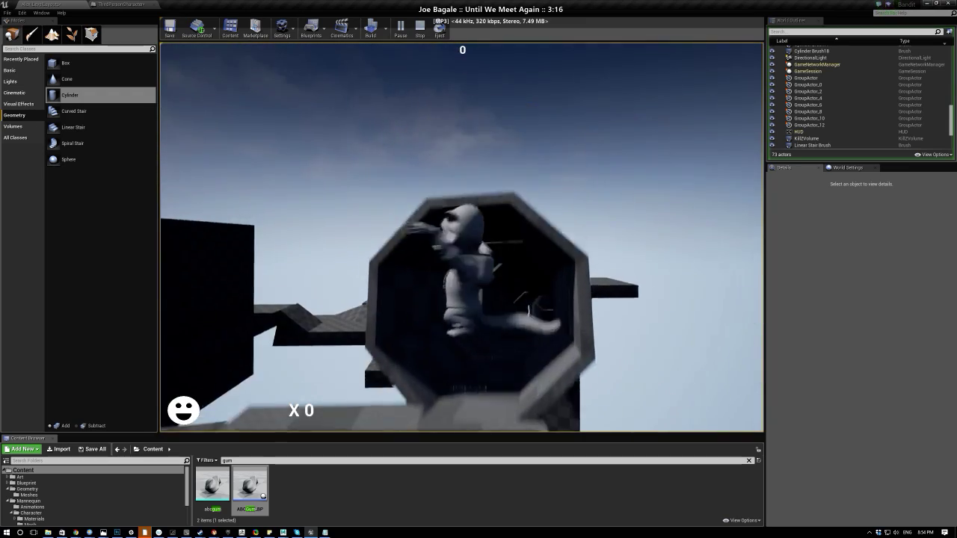
# Test the shortcut over the tunnel's roof down to the large end platform.
pyautogui.press('space')
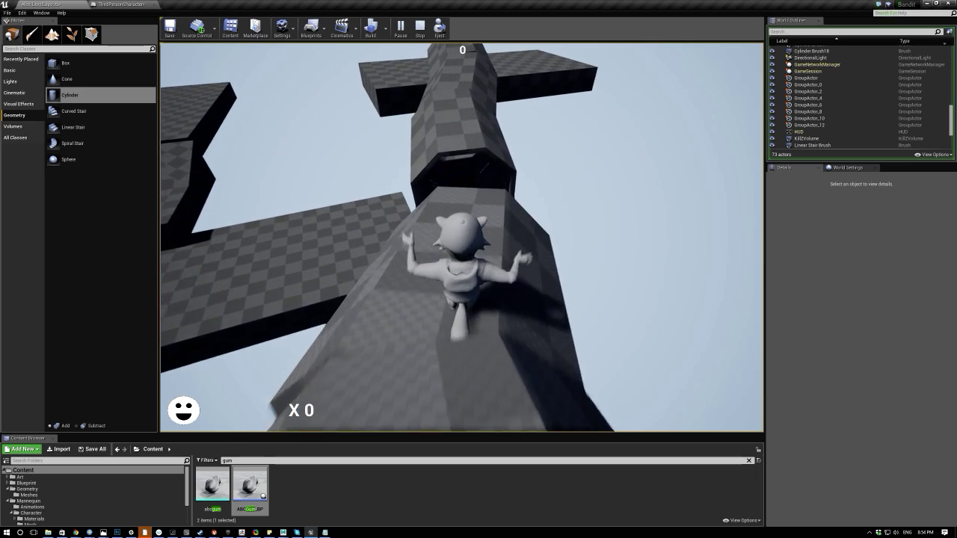
pyautogui.press('space')
pyautogui.press('w')
pyautogui.press('space')
pyautogui.press('space')
pyautogui.press('w')
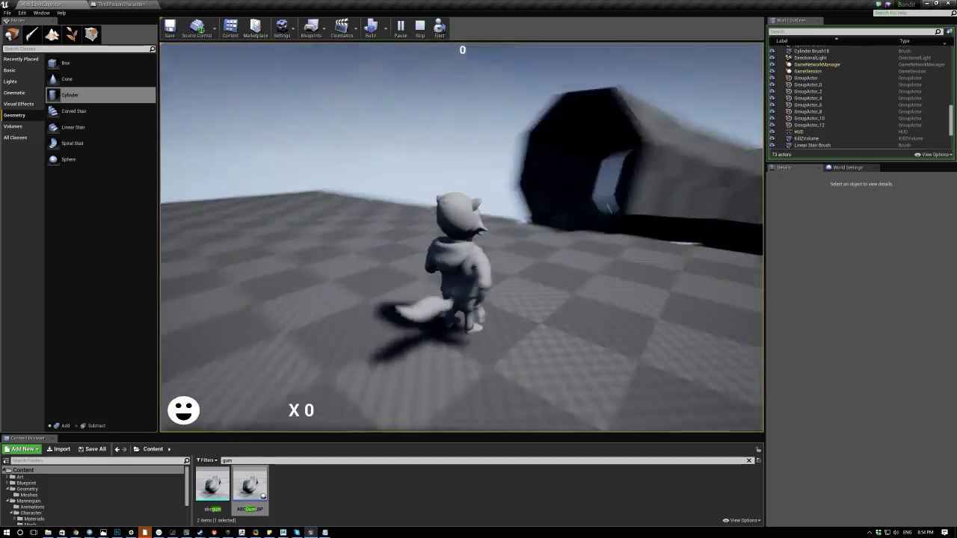
# Jump from the end platform across the gap back onto the neighbouring sloped platforms.
pyautogui.press('w')
pyautogui.press('space')
pyautogui.press('w')
pyautogui.press('space')
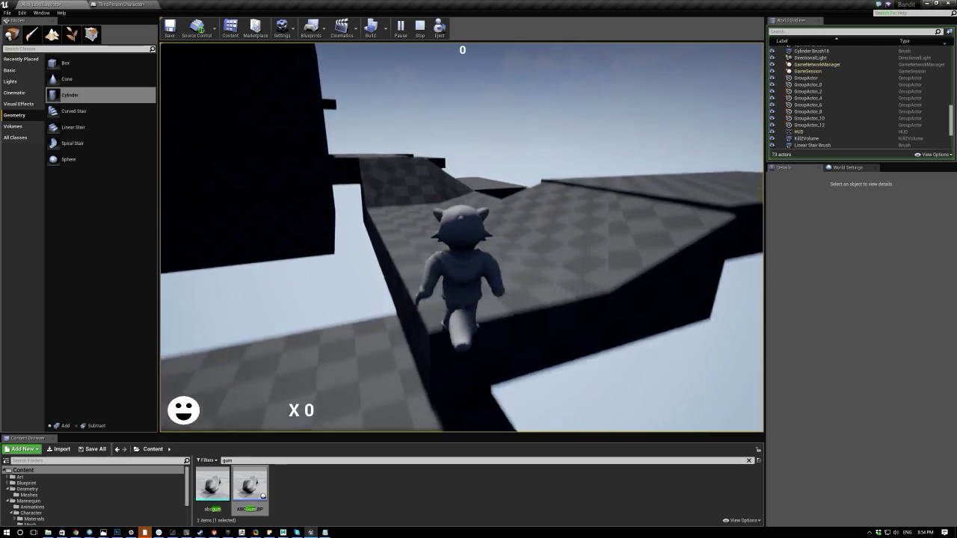
pyautogui.press('space')
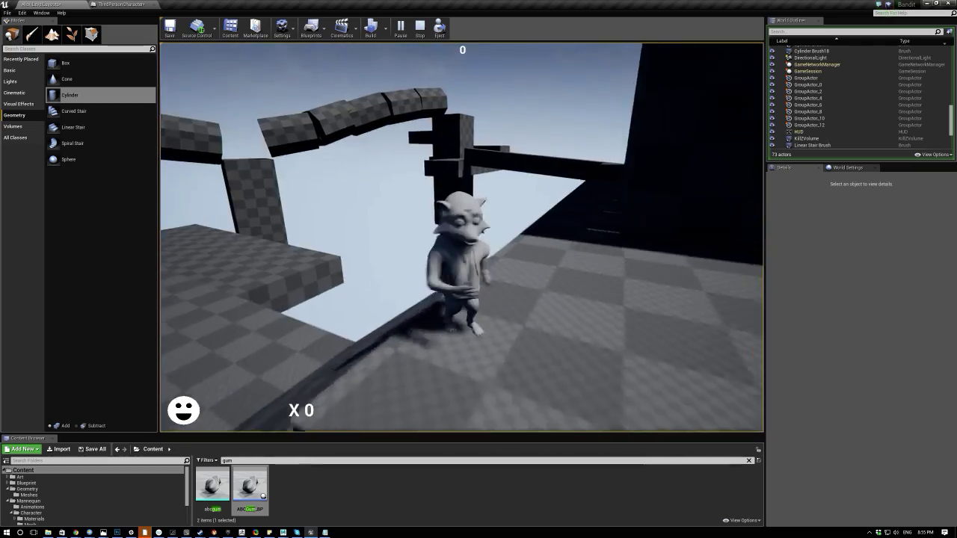
# Run and jump back and forth over the large flat platform, surveying its edges and the whole route.
pyautogui.press('a')
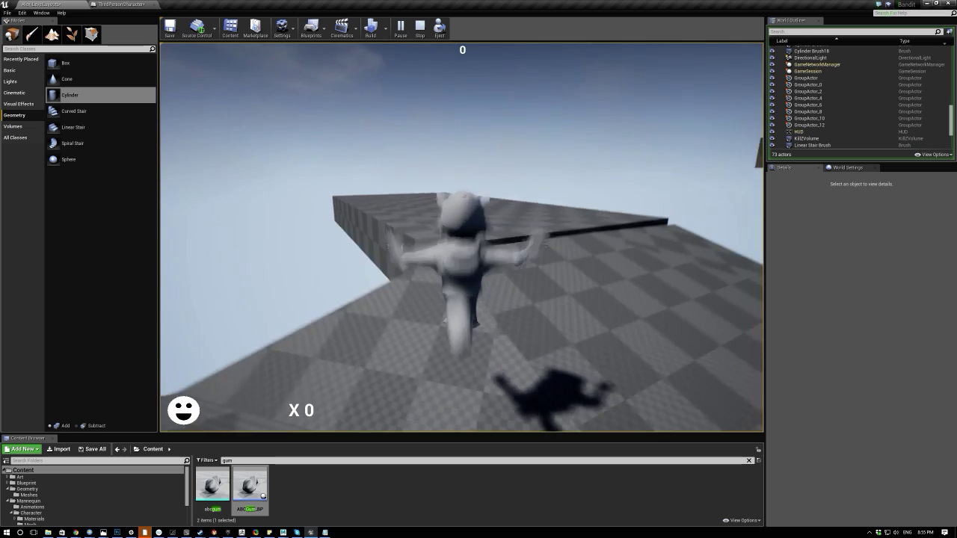
pyautogui.press('w')
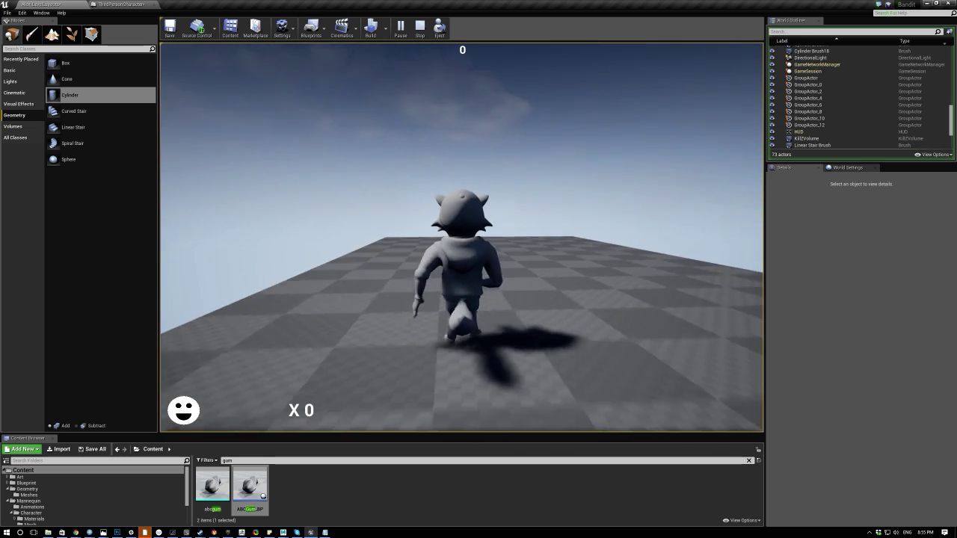
pyautogui.press('w')
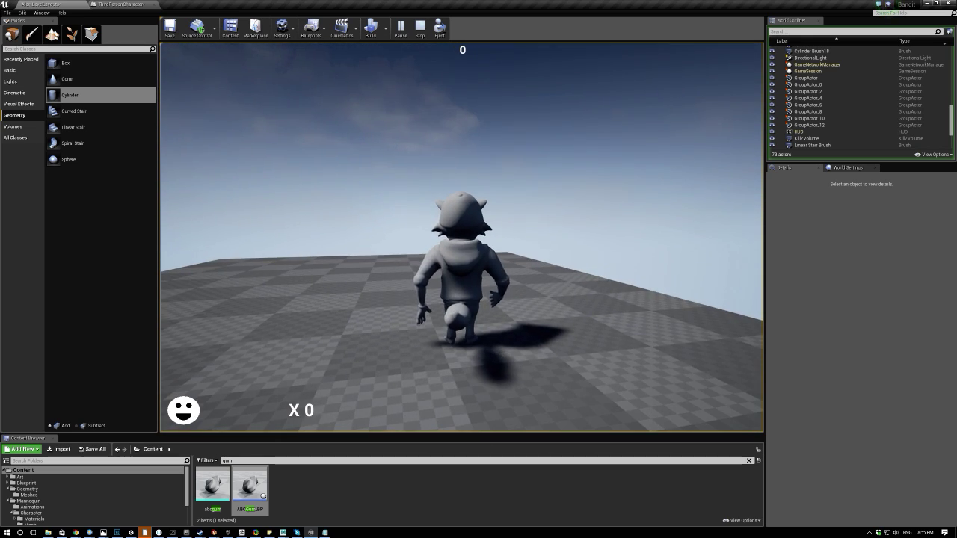
pyautogui.press('w')
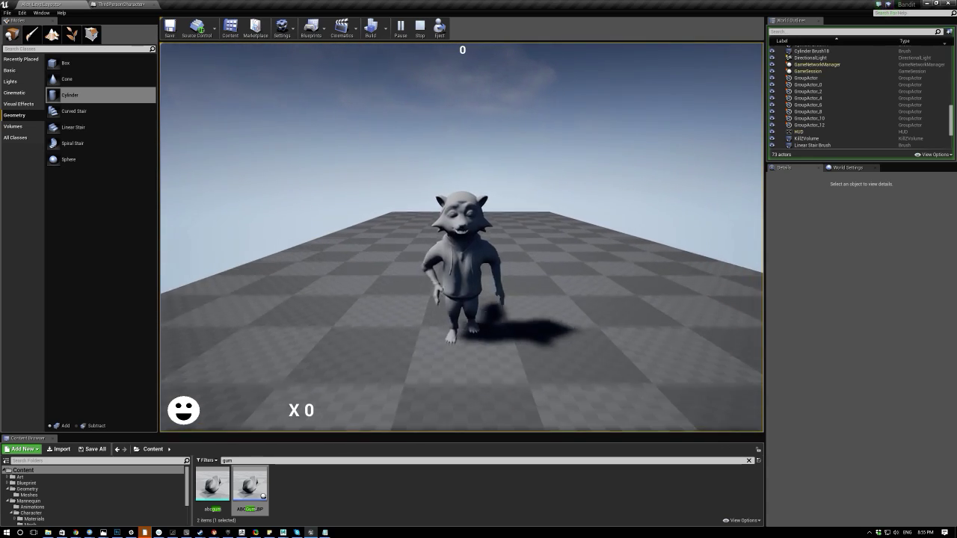
pyautogui.press('w')
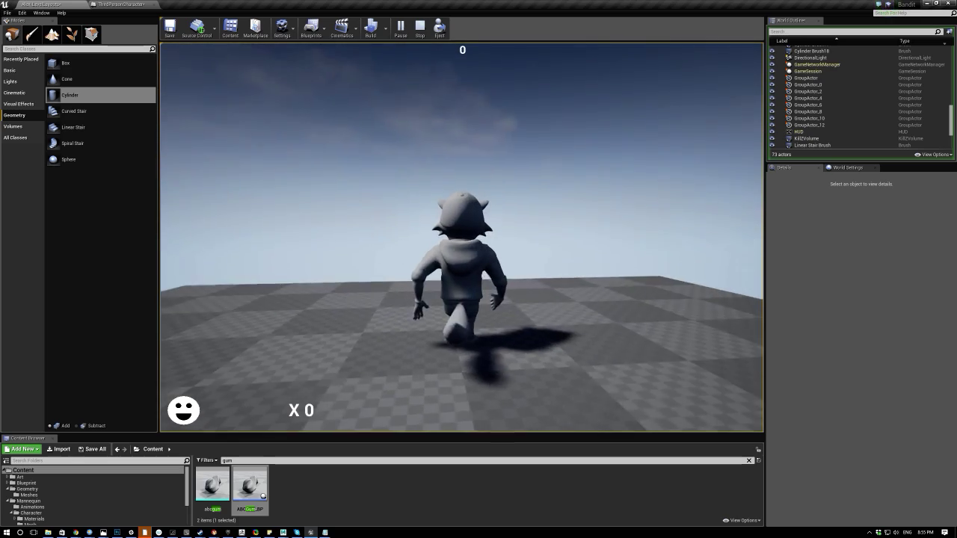
pyautogui.press('w')
pyautogui.press('space')
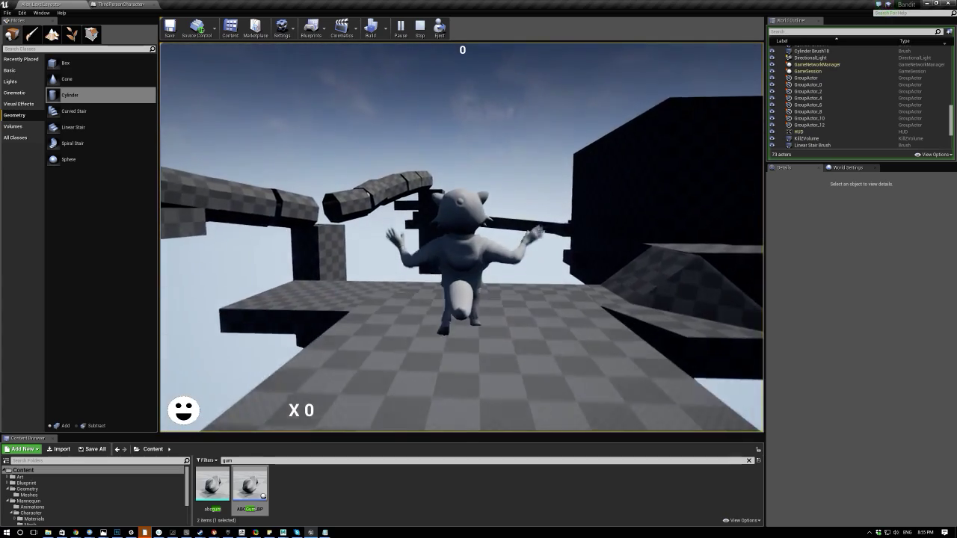
pyautogui.press('w')
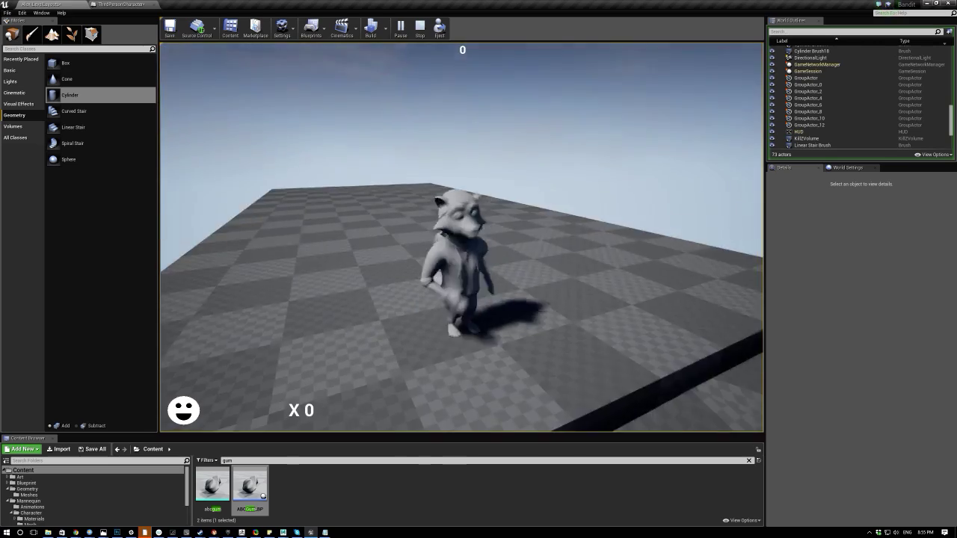
# Run and jump from the large flat platform over the adjoining sloped platforms towards the tall walled building.
pyautogui.press('w')
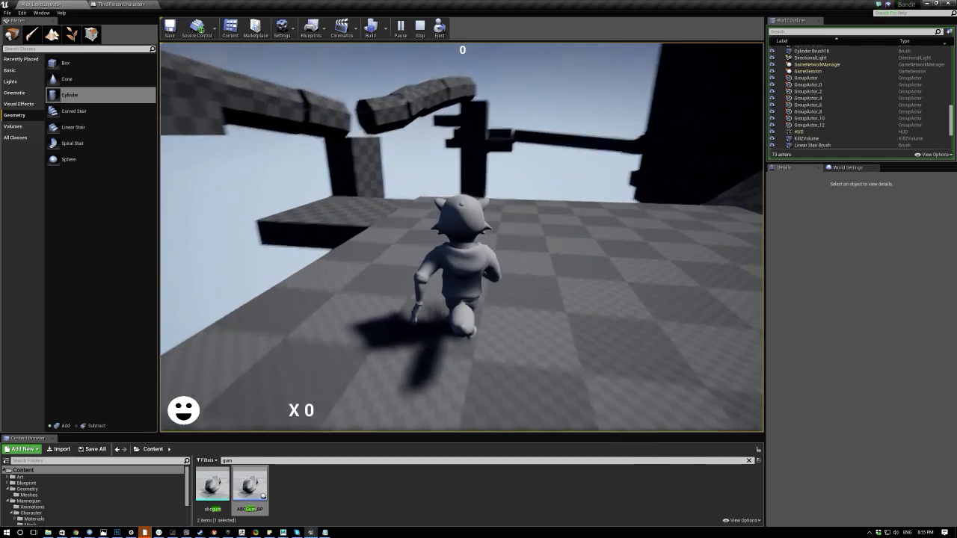
pyautogui.press('w')
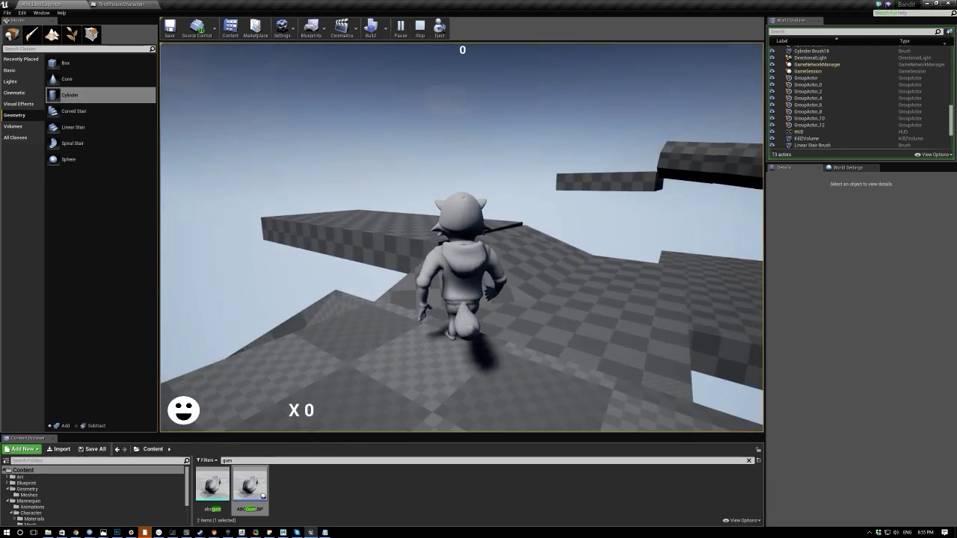
pyautogui.press('w')
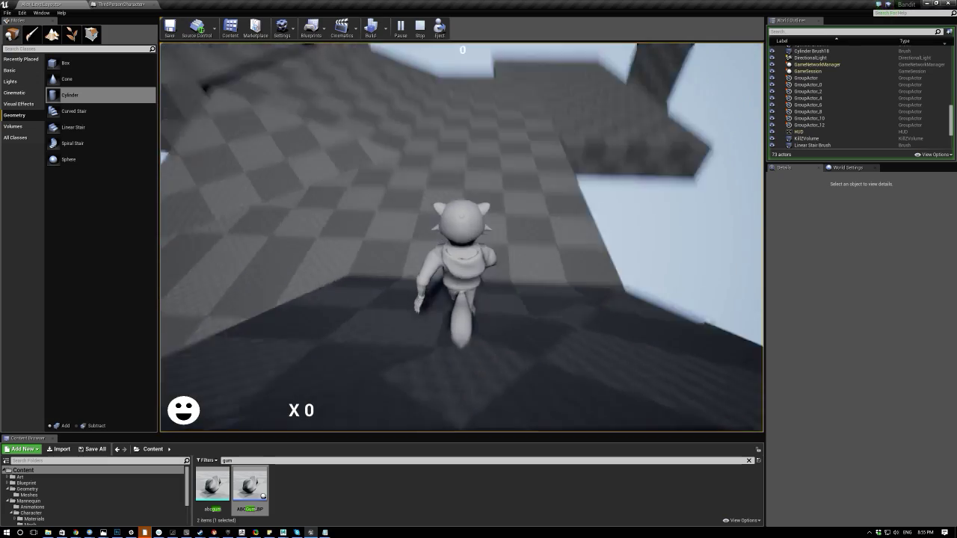
pyautogui.press('w')
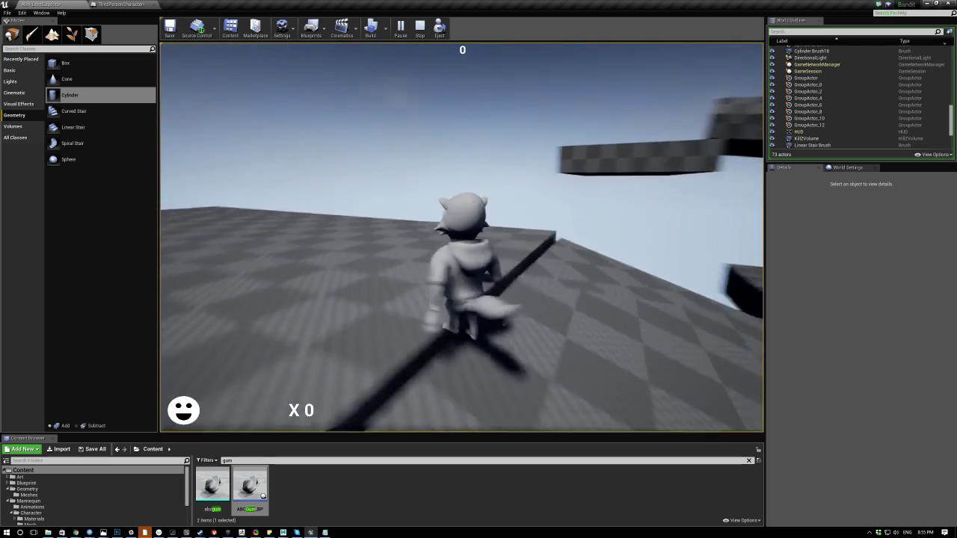
pyautogui.press('w')
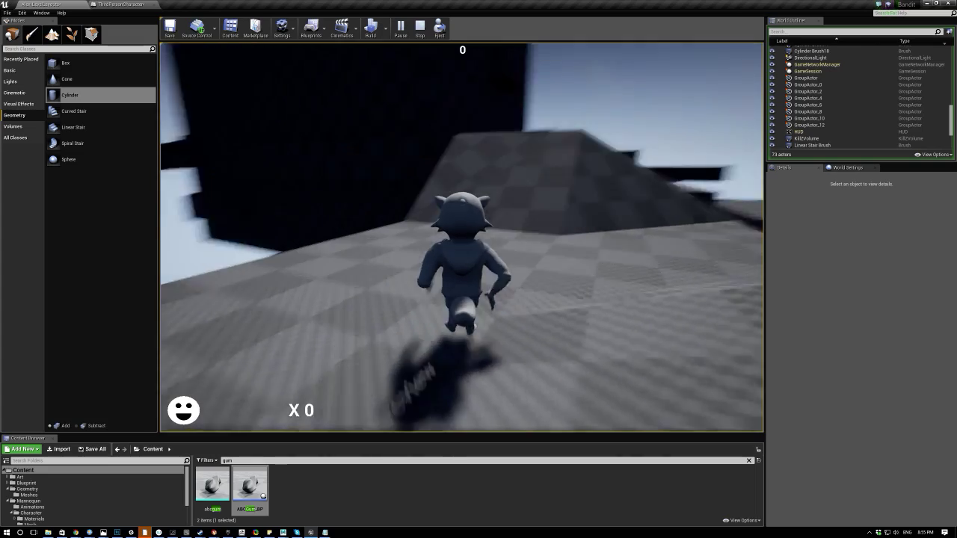
pyautogui.press('w')
pyautogui.press('space')
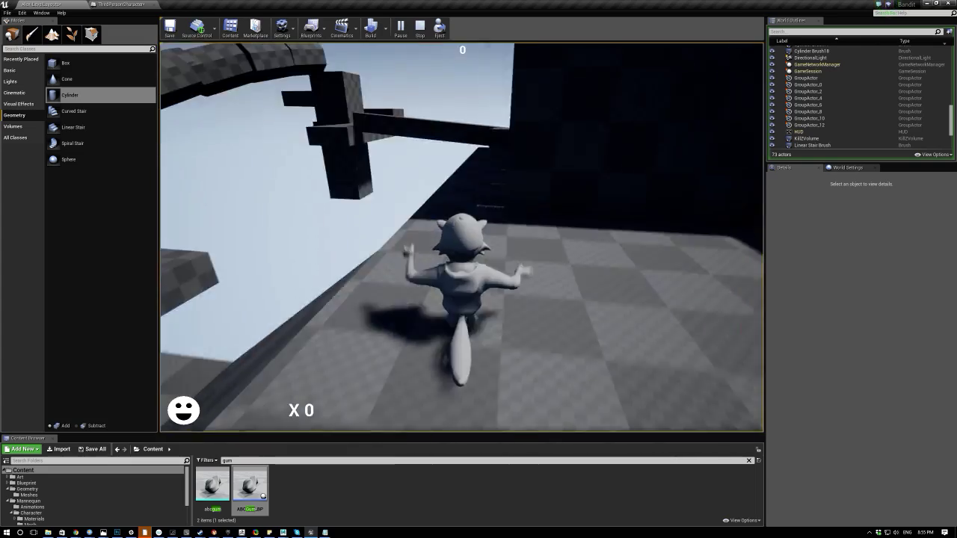
pyautogui.press('d')
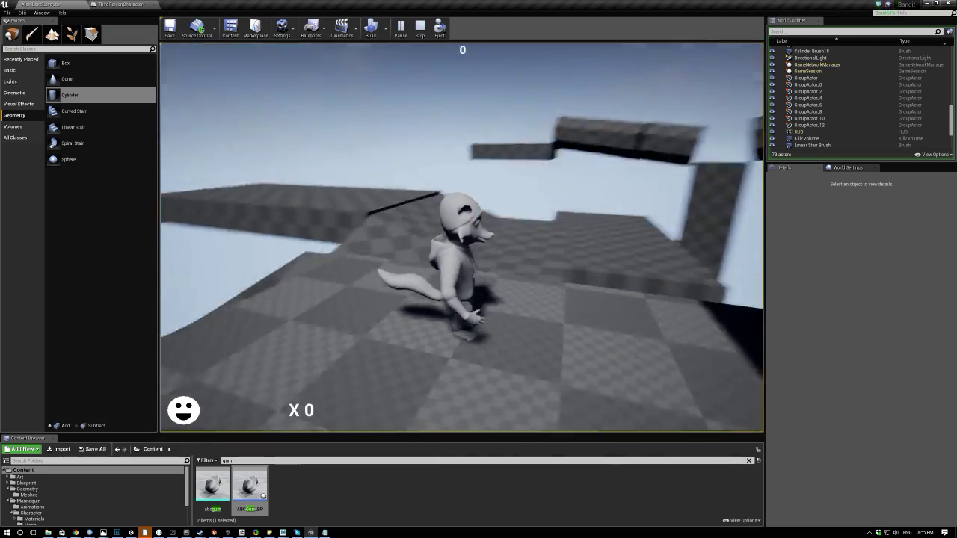
# Climb the staircase along the building's wall and enter the hall through its doorway.
pyautogui.press('w')
pyautogui.press('w')
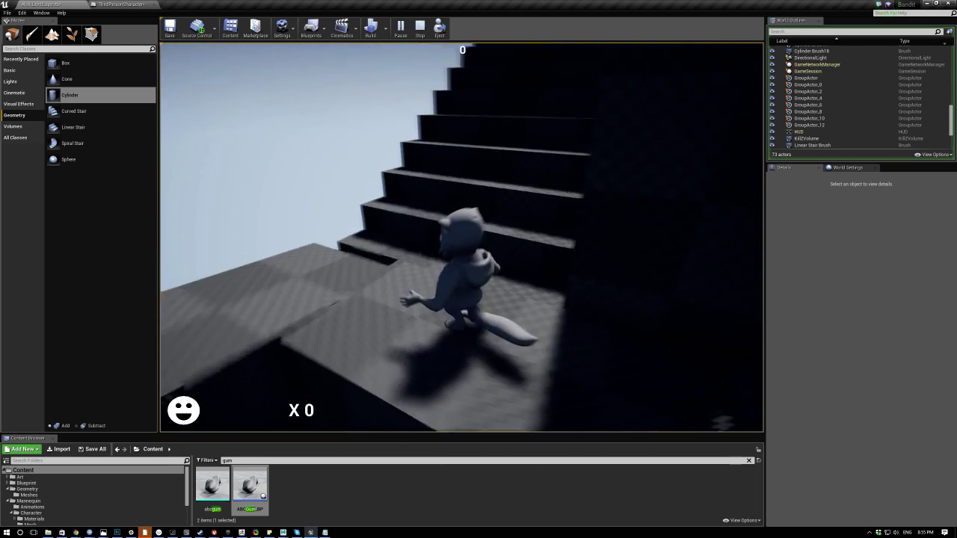
pyautogui.press('w')
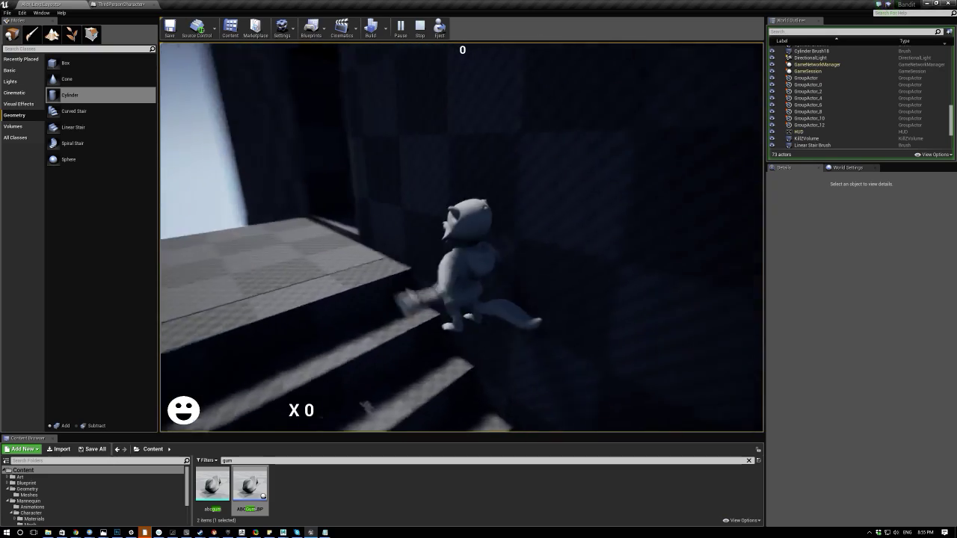
pyautogui.press('w')
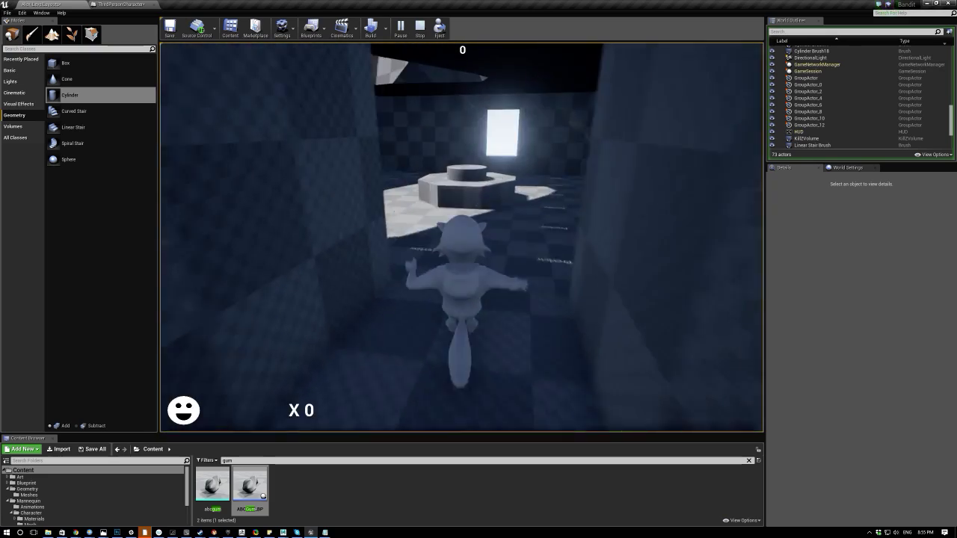
# Test the path through the hall, over the stepped round pedestal and out of the opposite doorway.
pyautogui.press('w')
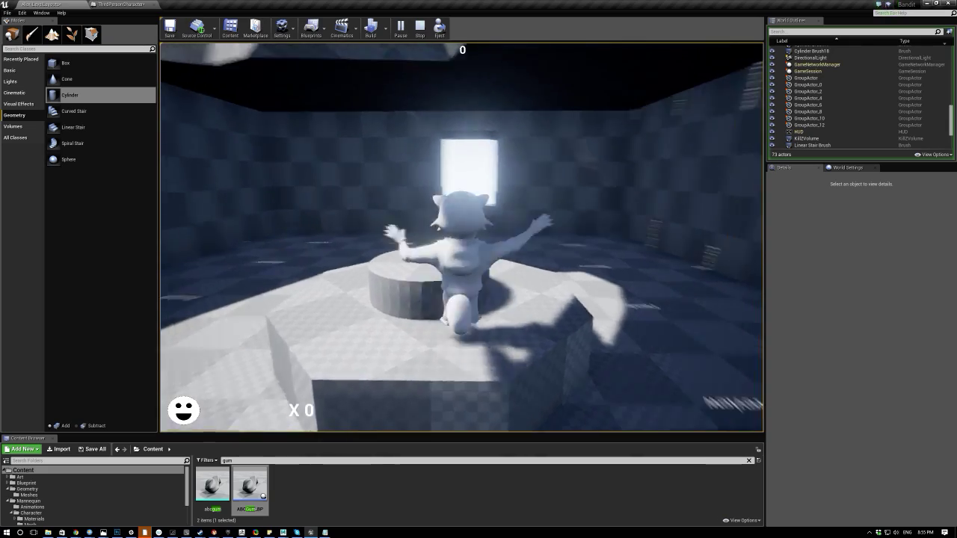
pyautogui.press('w')
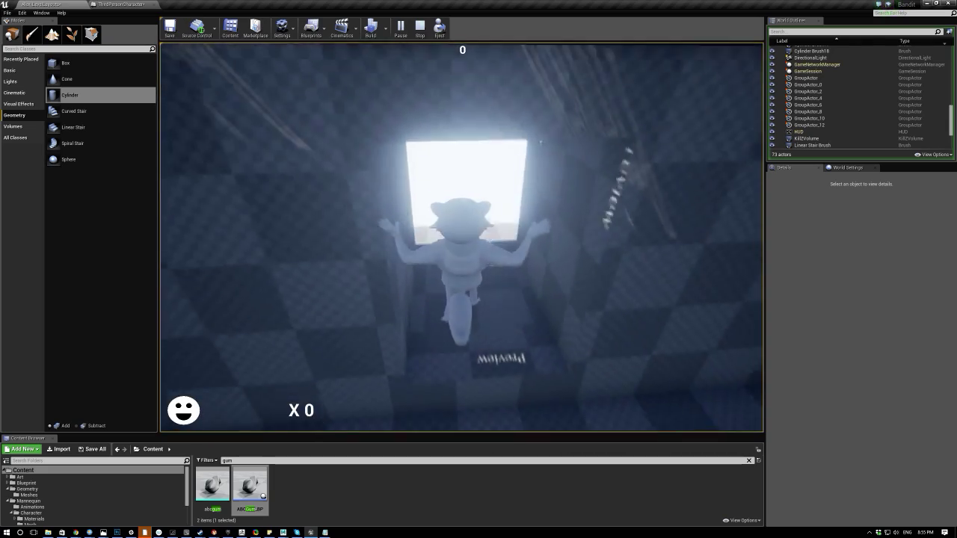
pyautogui.press('w')
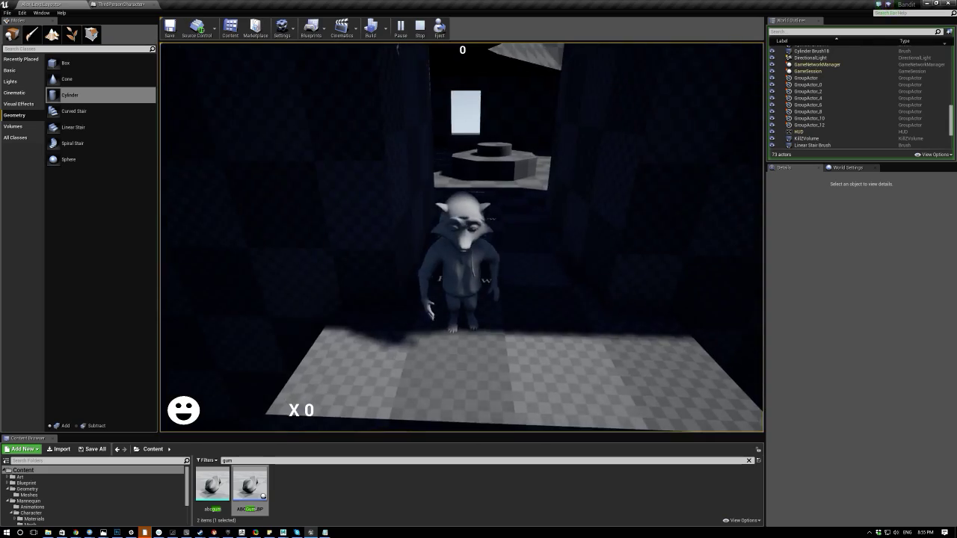
pyautogui.press('w')
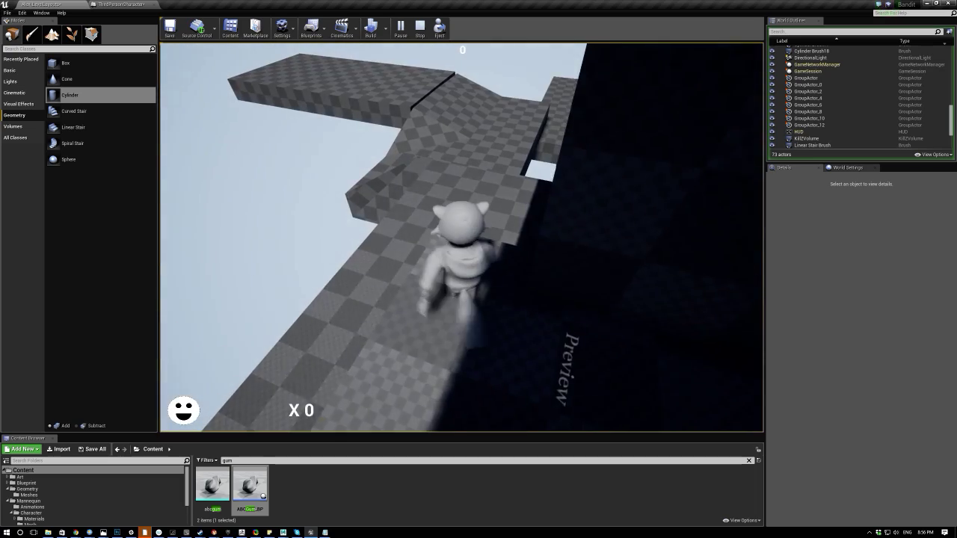
# Jump along the ledges on the building's outer wall to the start of the narrow beam.
pyautogui.press('w')
pyautogui.press('space')
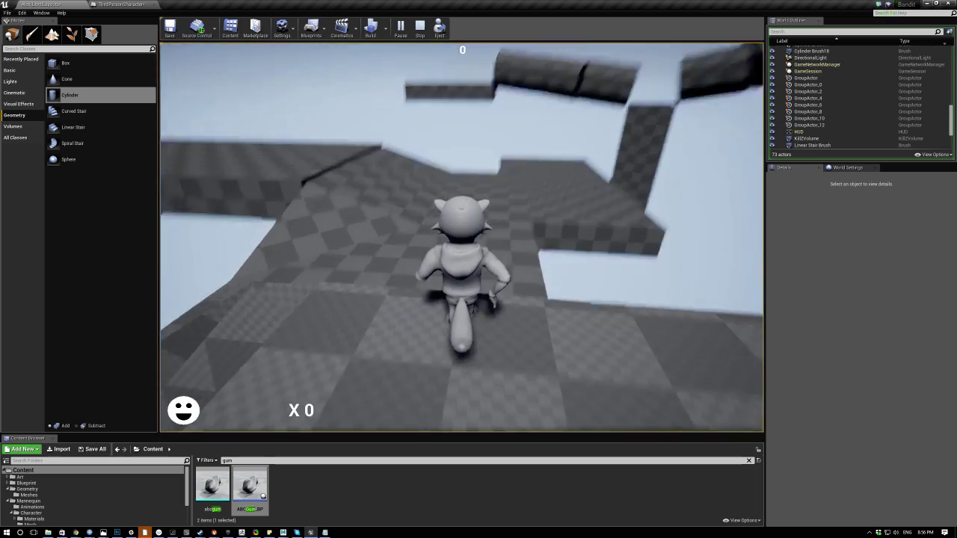
pyautogui.press('w')
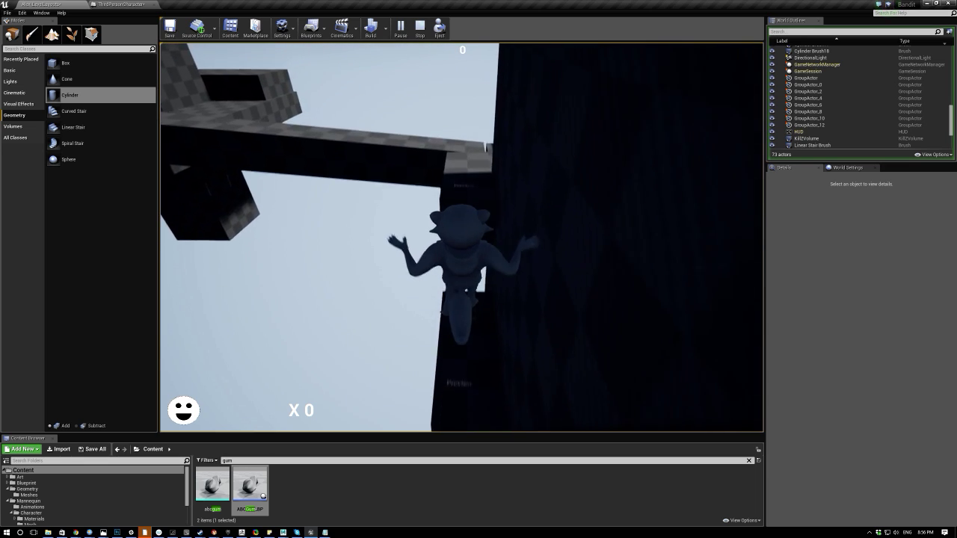
pyautogui.press('w')
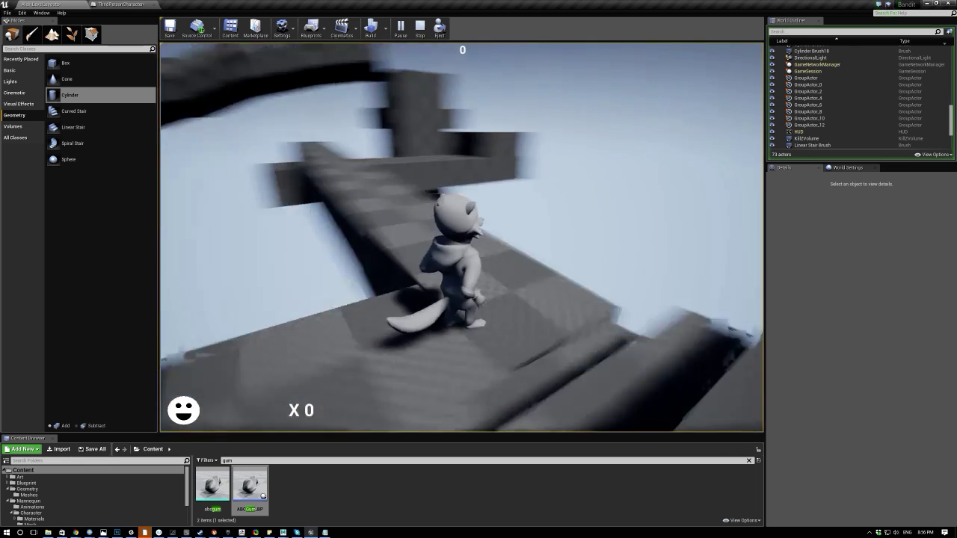
# Cross the narrow beam to the walled platform and jump up the blocks into the tunnel's mouth.
pyautogui.press('w')
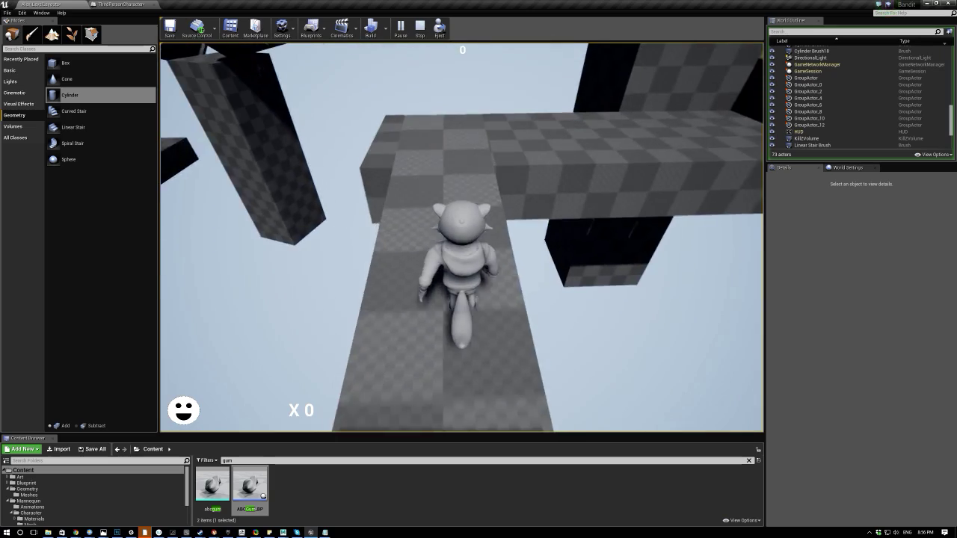
pyautogui.press('space')
pyautogui.press('w')
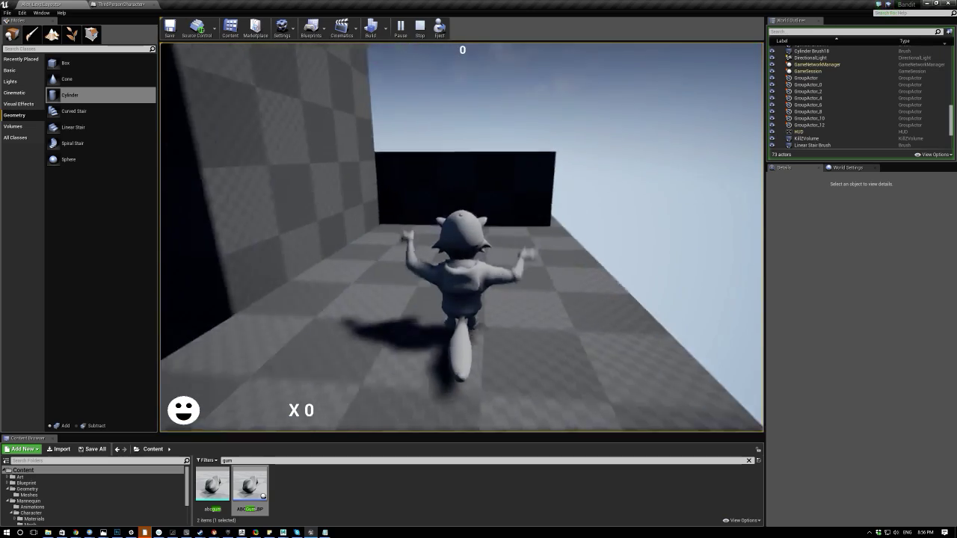
pyautogui.press('w')
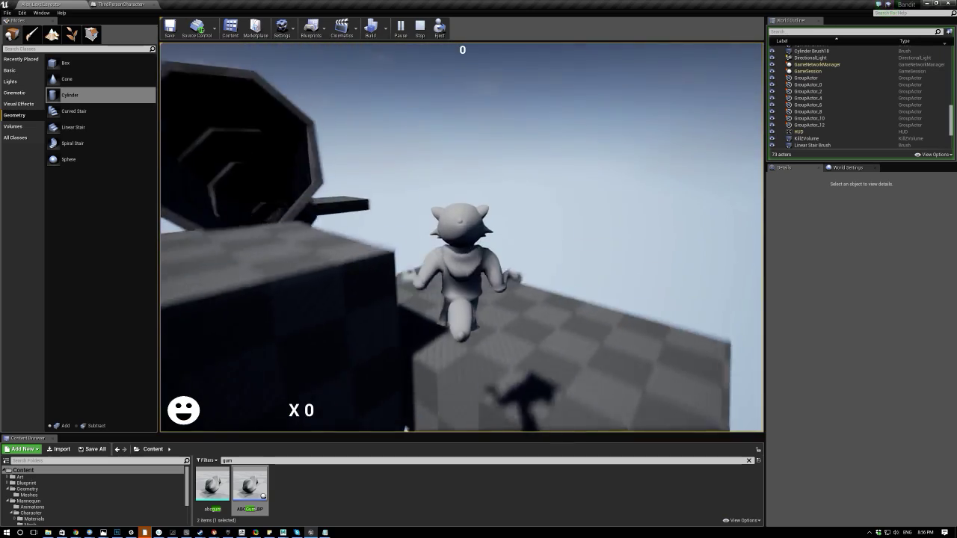
pyautogui.press('w')
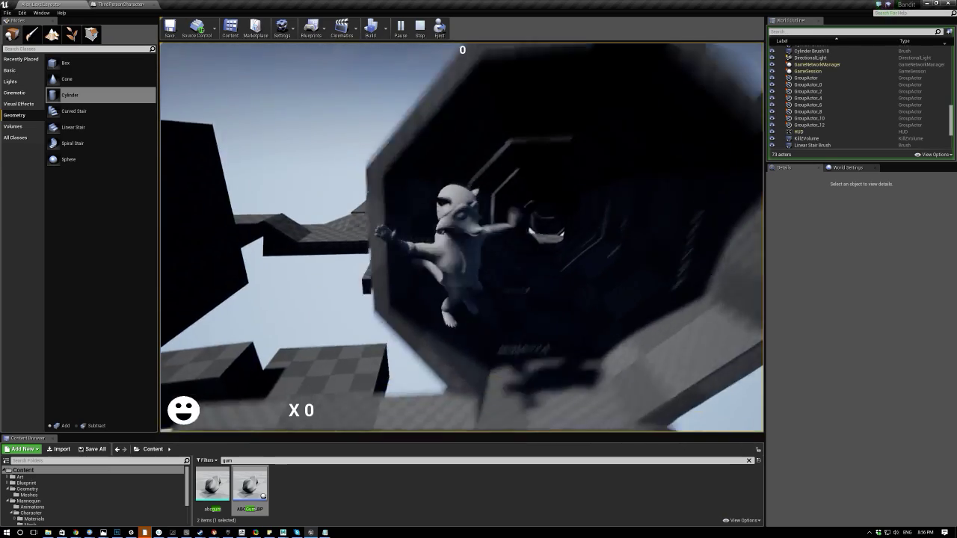
# Run through the octagonal tunnel, jumping between its sections, and exit onto the large end platform.
pyautogui.press('w')
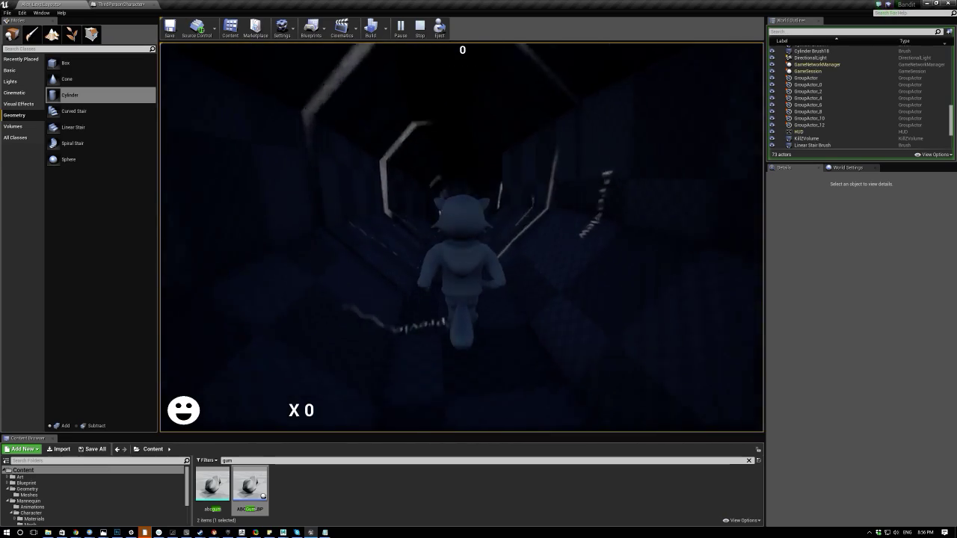
pyautogui.press('w')
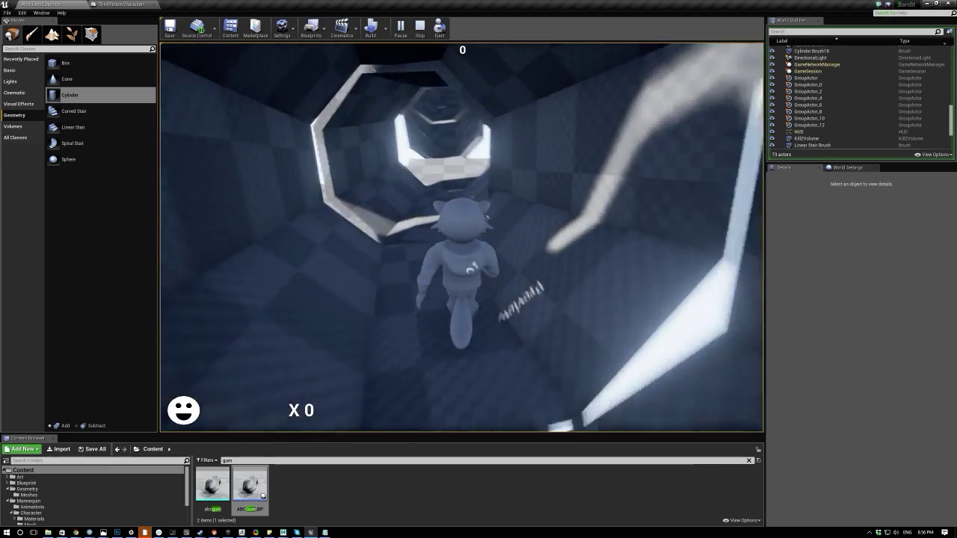
pyautogui.press('space')
pyautogui.press('w')
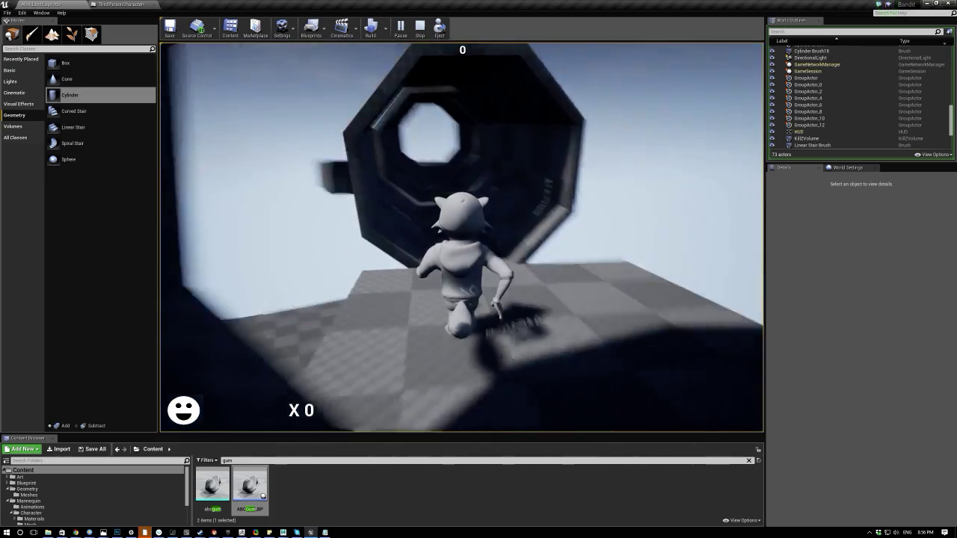
pyautogui.press('space')
pyautogui.press('w')
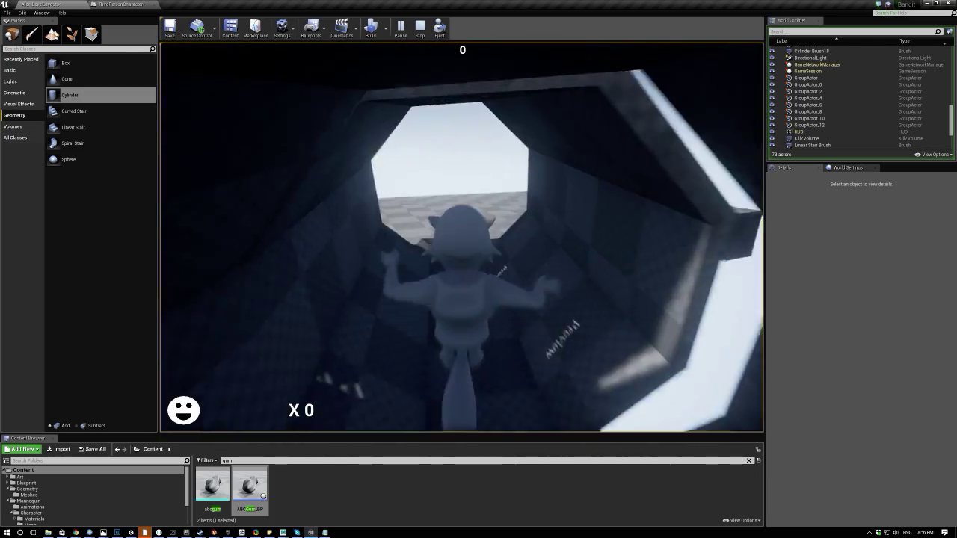
pyautogui.press('w')
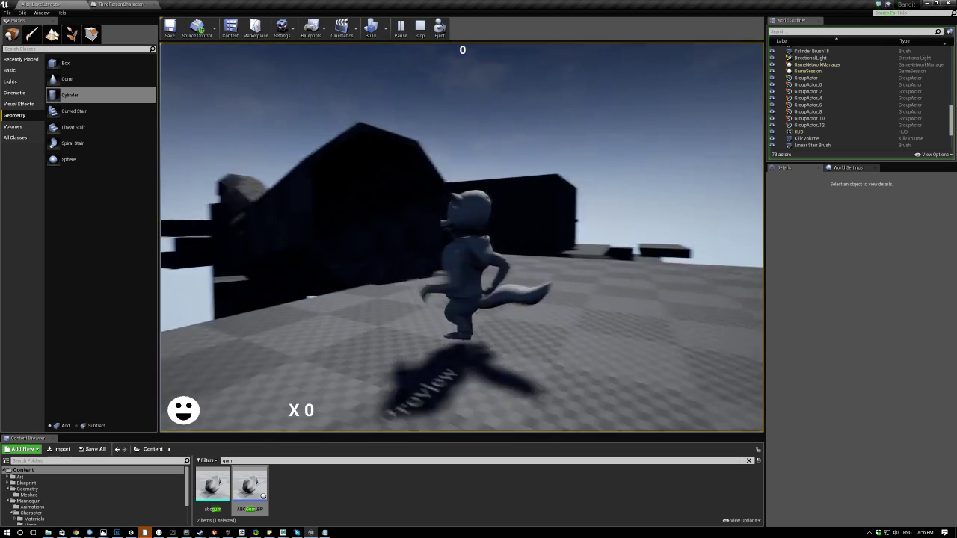
# Jump onto the tunnel's roof, run along it and drop back down to the large flat platform.
pyautogui.press('w')
pyautogui.press('space')
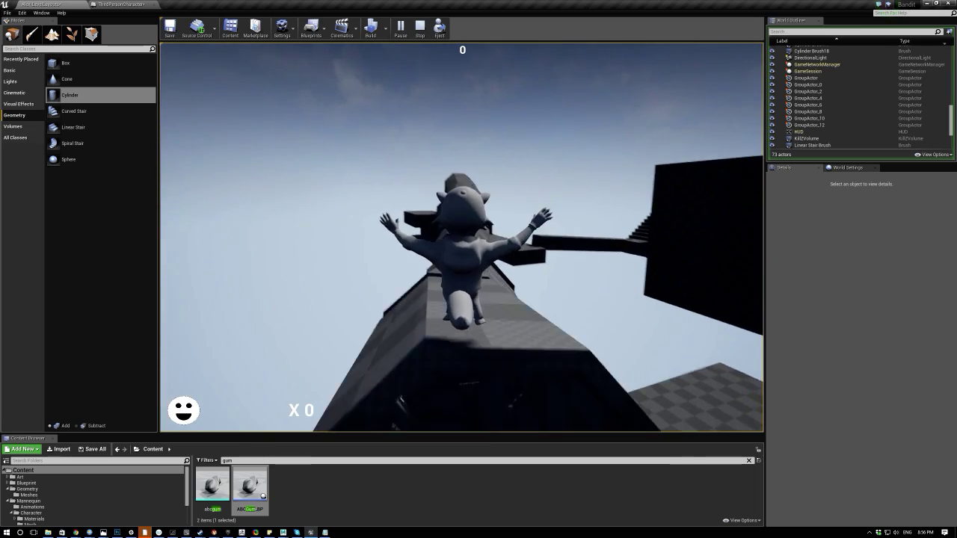
pyautogui.press('w')
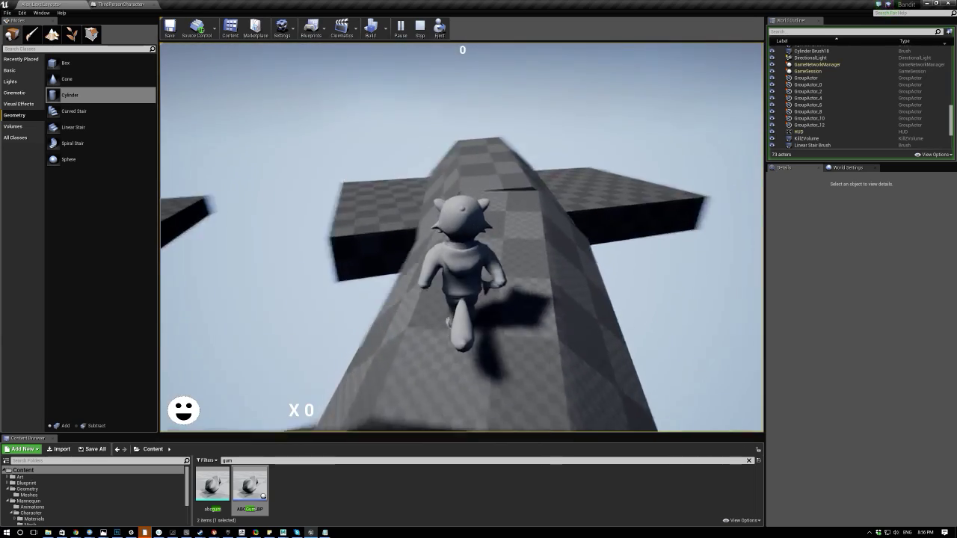
pyautogui.press('w')
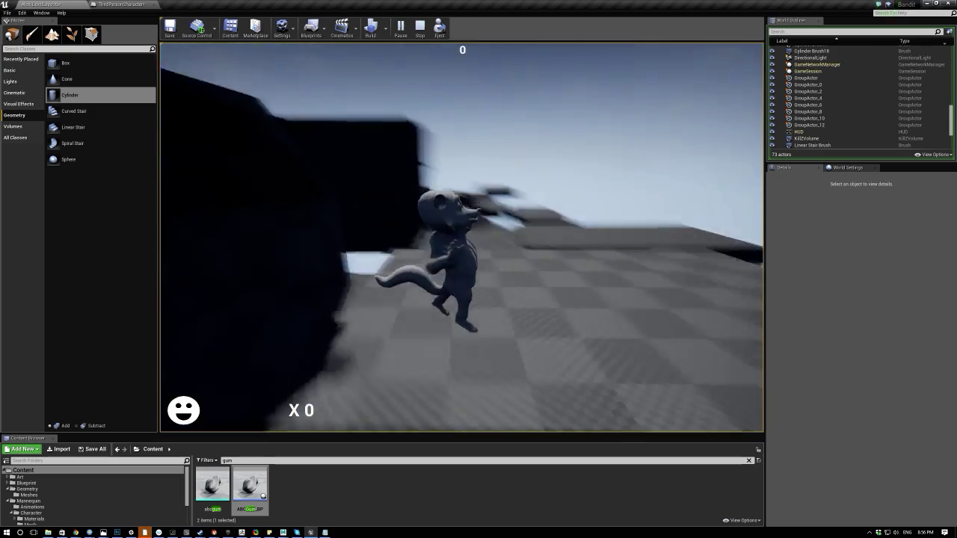
pyautogui.press('w')
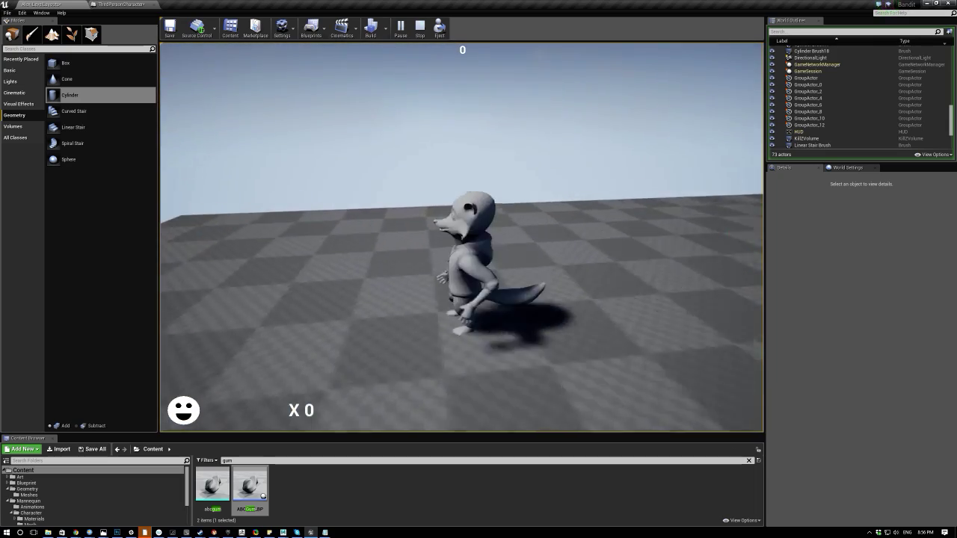
# Run in all directions over the large end platform, examining its open area beside the tunnel and the distant platforms.
pyautogui.press('a')
pyautogui.press('w')
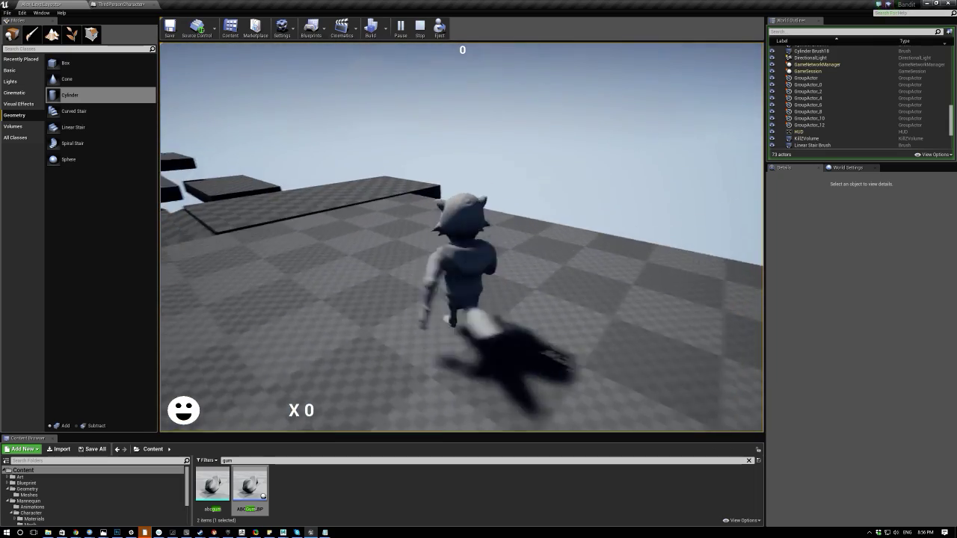
pyautogui.press('s')
pyautogui.press('w')
pyautogui.press('d')
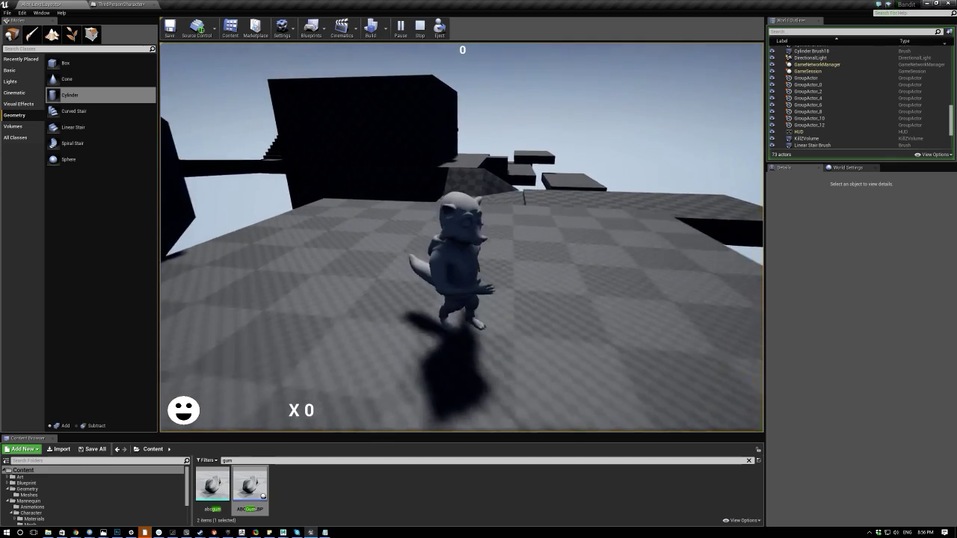
pyautogui.press('a')
pyautogui.press('w')
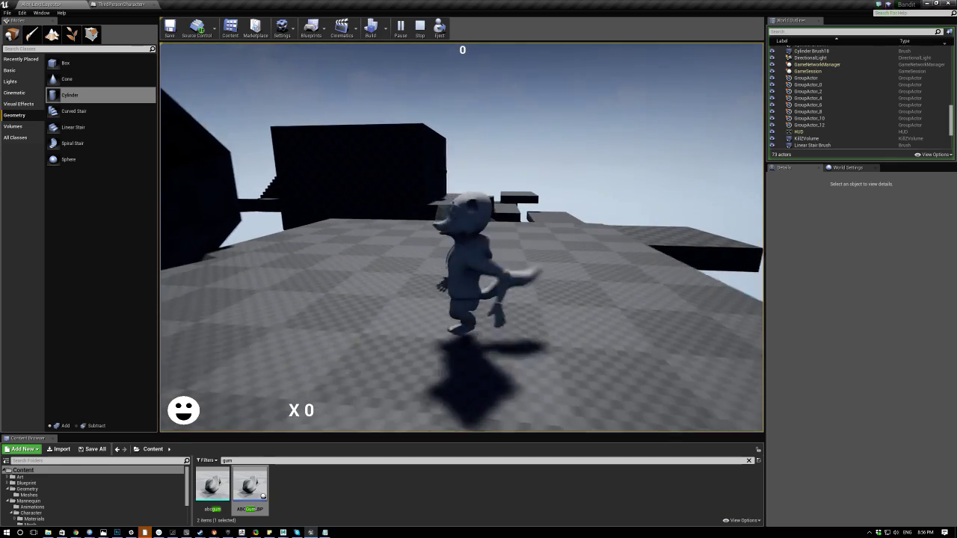
pyautogui.press('d')
pyautogui.press('w')
pyautogui.press('a')
pyautogui.press('s')
pyautogui.press('w')
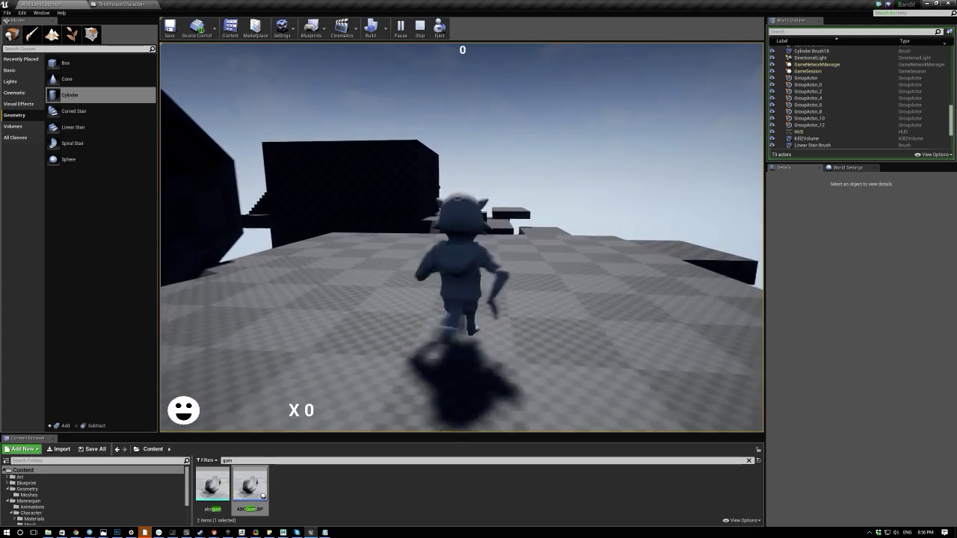
pyautogui.press('s')
pyautogui.press('a')
pyautogui.press('d')
pyautogui.press('w')
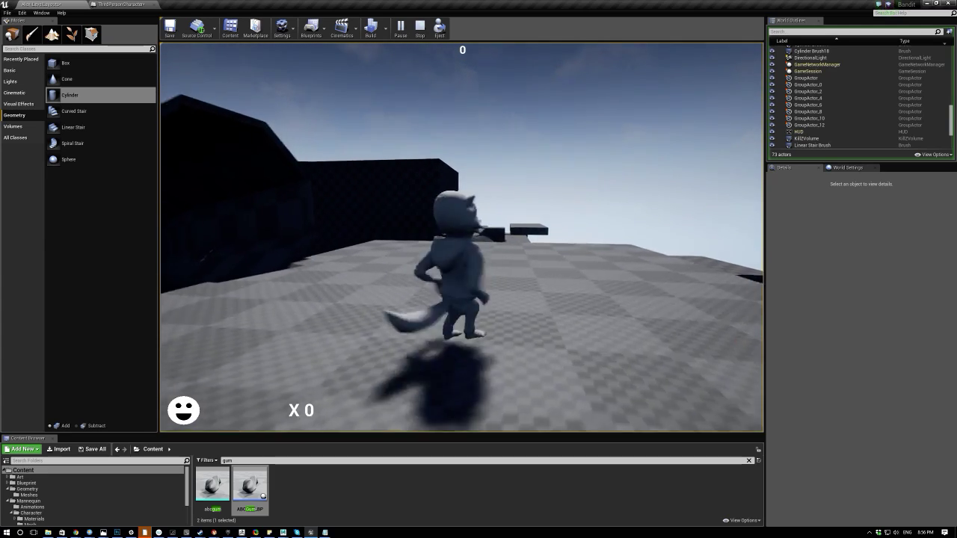
# Run and jump across the large end platform to its open far side.
pyautogui.press('s')
pyautogui.press('w')
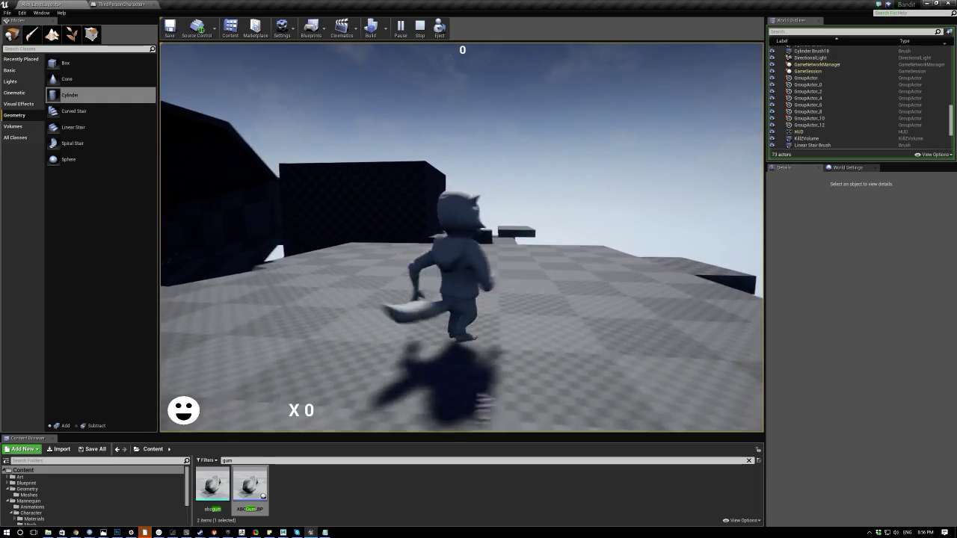
pyautogui.press('d')
pyautogui.press('w')
pyautogui.press('space')
pyautogui.press('w')
pyautogui.press('space')
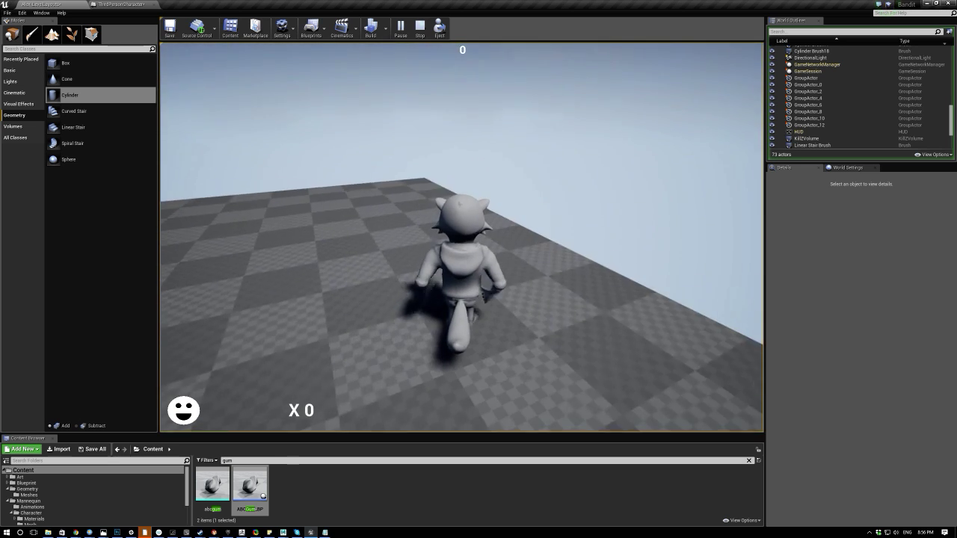
# Run along the end platform's edge, turn round to view the octagonal tunnel's exit and end the playtest.
pyautogui.press('w')
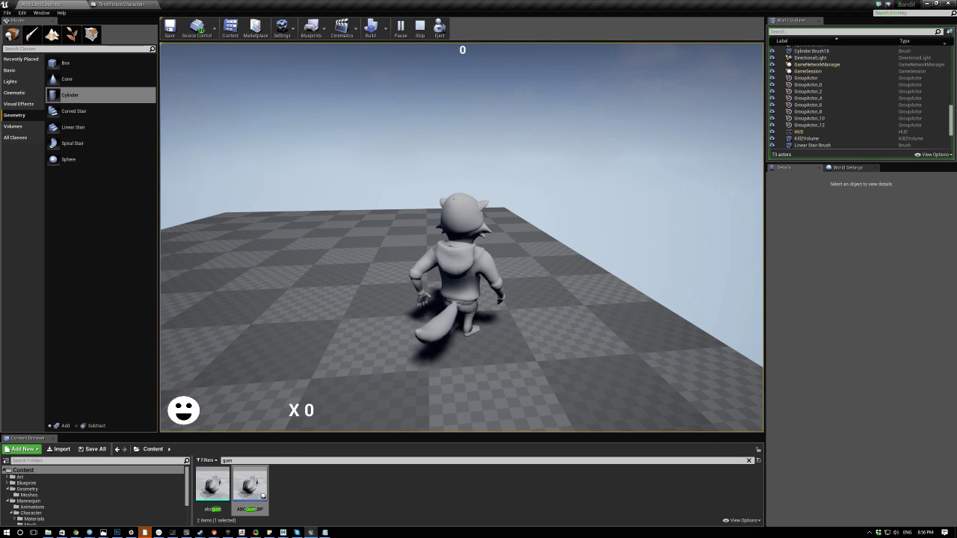
pyautogui.press('d')
pyautogui.press('w')
pyautogui.press('w')
pyautogui.press('space')
pyautogui.press('w')
pyautogui.press('a')
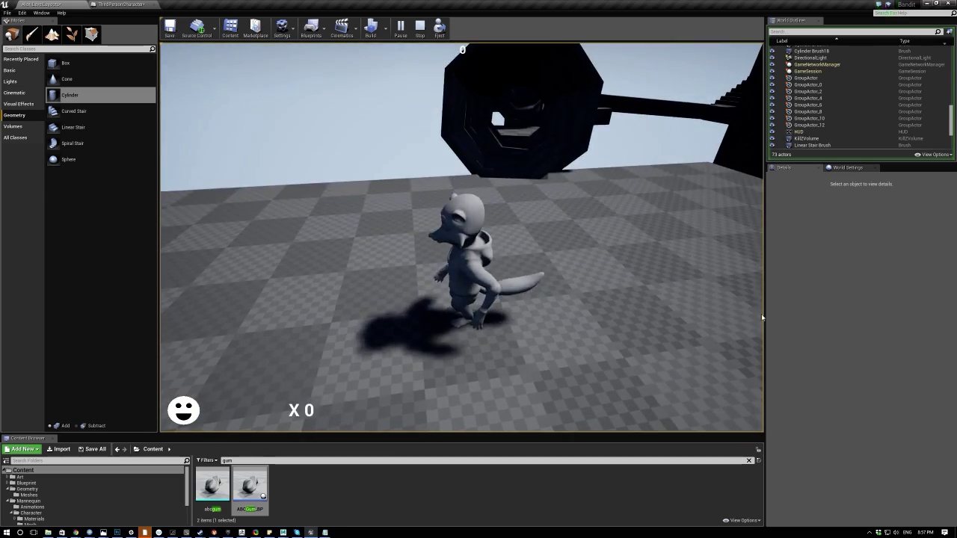
pyautogui.press('Escape')
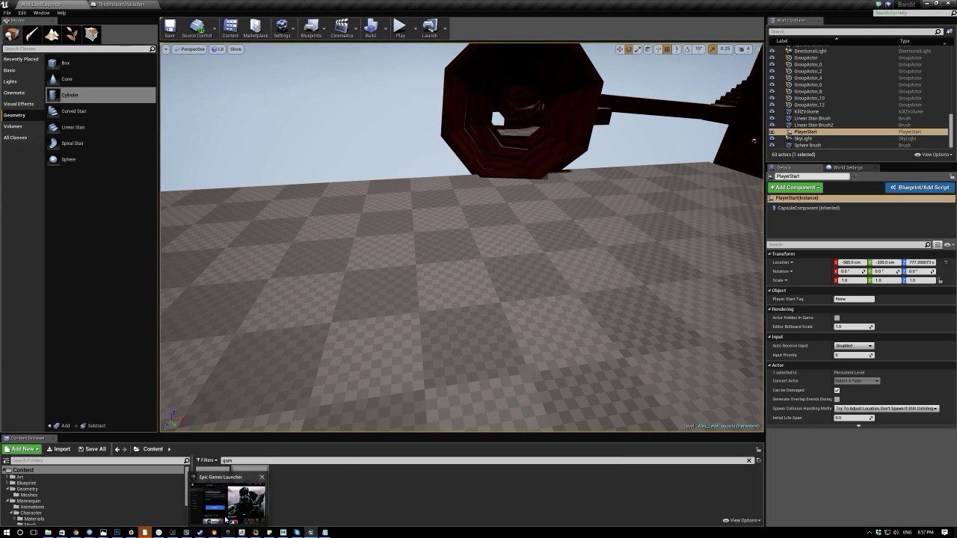
pyautogui.click(173, 533)
pyautogui.click(604, 107)
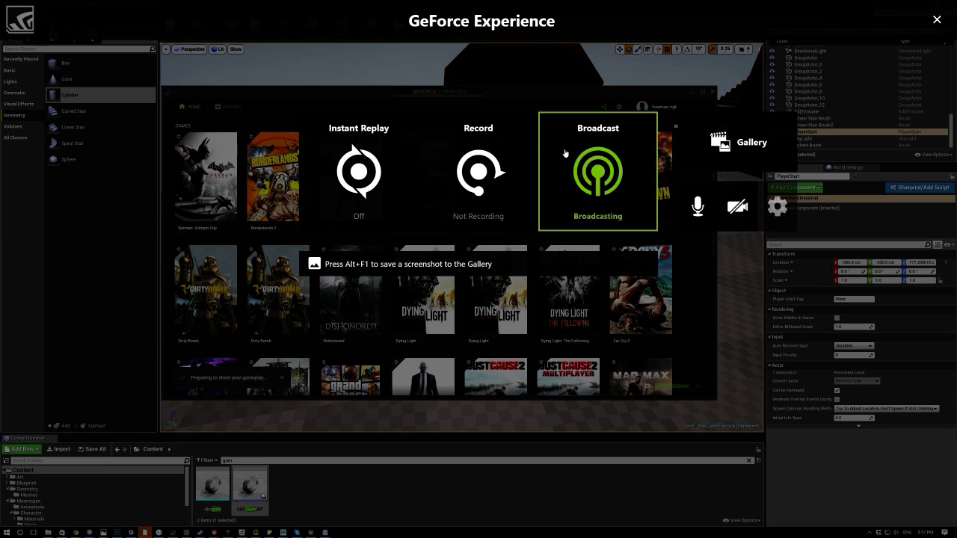
pyautogui.click(583, 194)
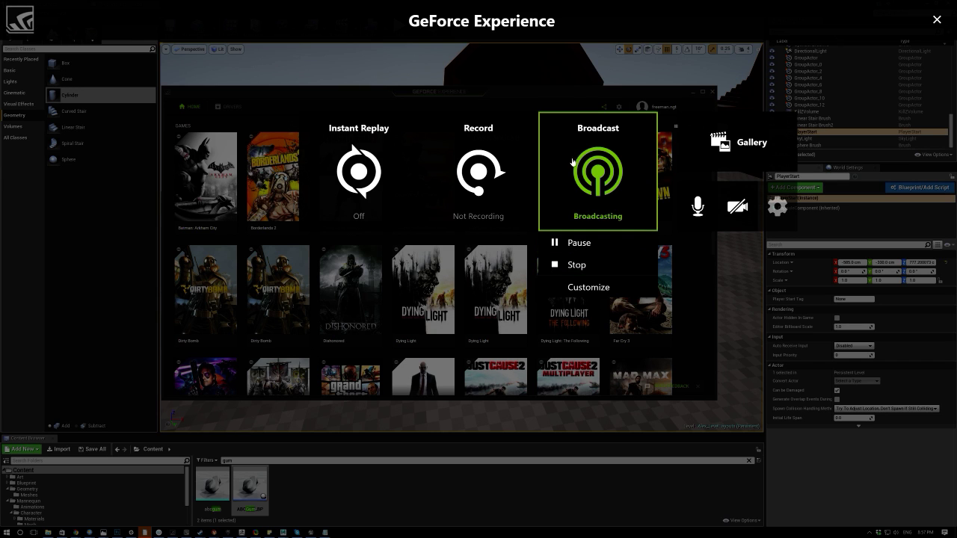
pyautogui.click(936, 21)
pyautogui.click(694, 93)
# Look over the whole level from above, start a new playtest and jump across the first platforms.
pyautogui.moveTo(539, 224); pyautogui.dragTo(635, 221, button='right')
pyautogui.moveTo(552, 189); pyautogui.dragTo(546, 198, button='right')
pyautogui.moveTo(497, 167); pyautogui.dragTo(497, 167, button='right')
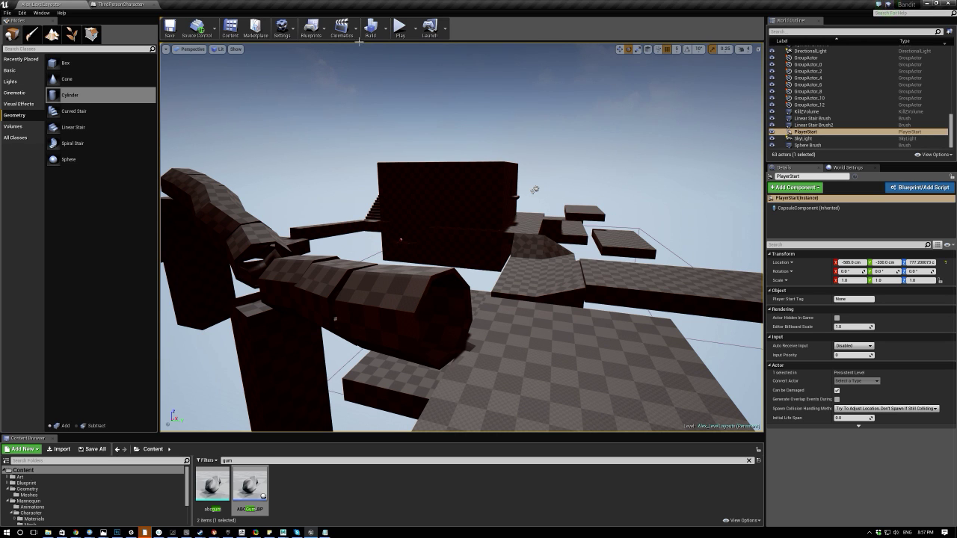
pyautogui.click(400, 29)
pyautogui.press('w')
pyautogui.press('space')
pyautogui.press('space')
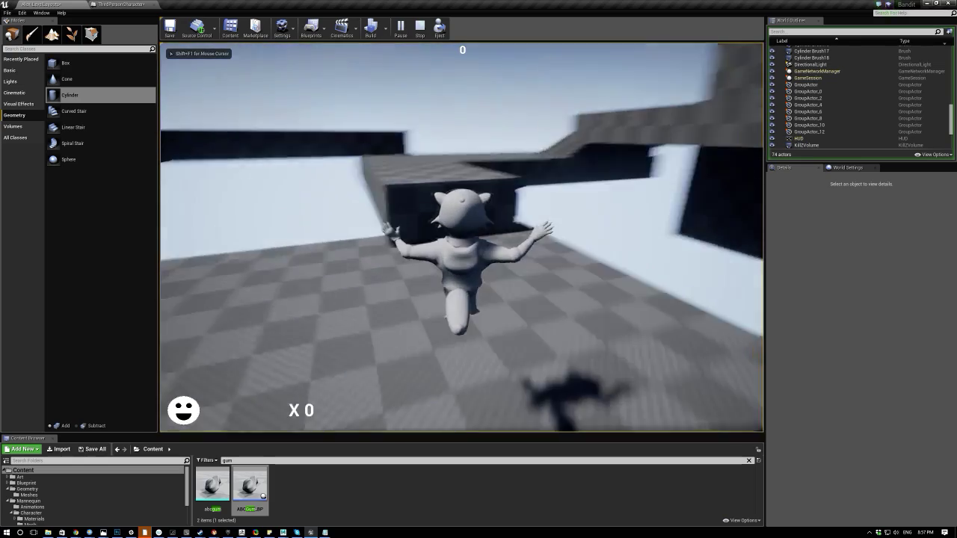
pyautogui.press('space')
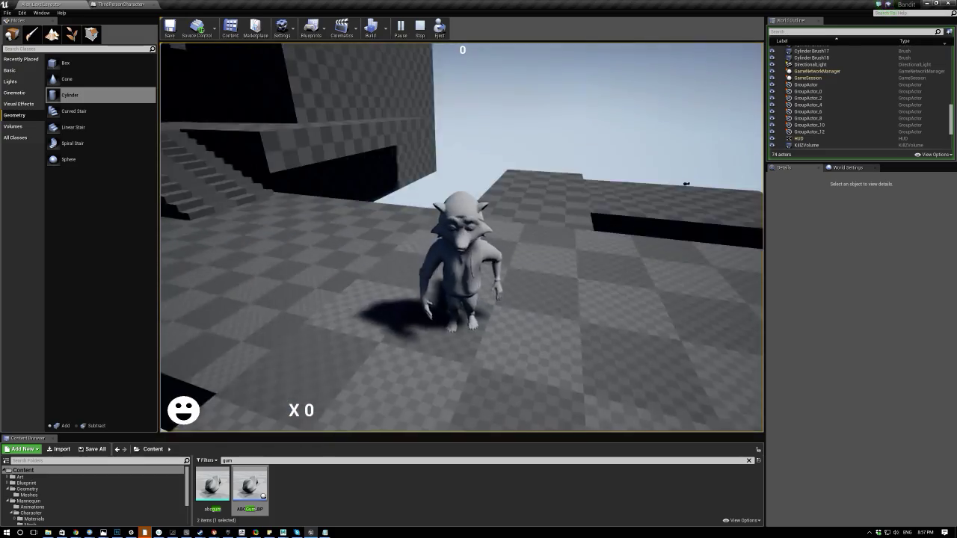
# Run past the tall wall, drop to the lower platforms and climb the sloped ramp block beside the dark wall.
pyautogui.press('w')
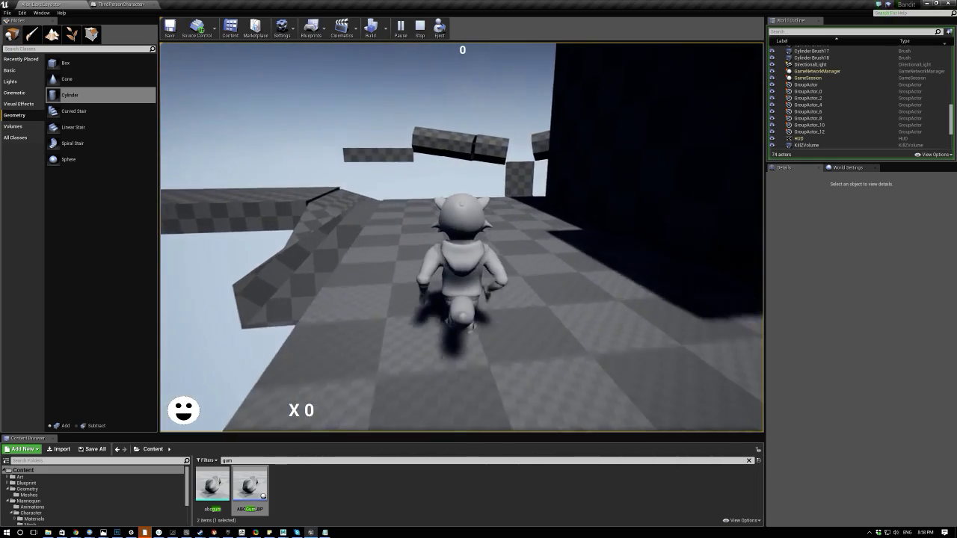
pyautogui.press('w')
pyautogui.press('w')
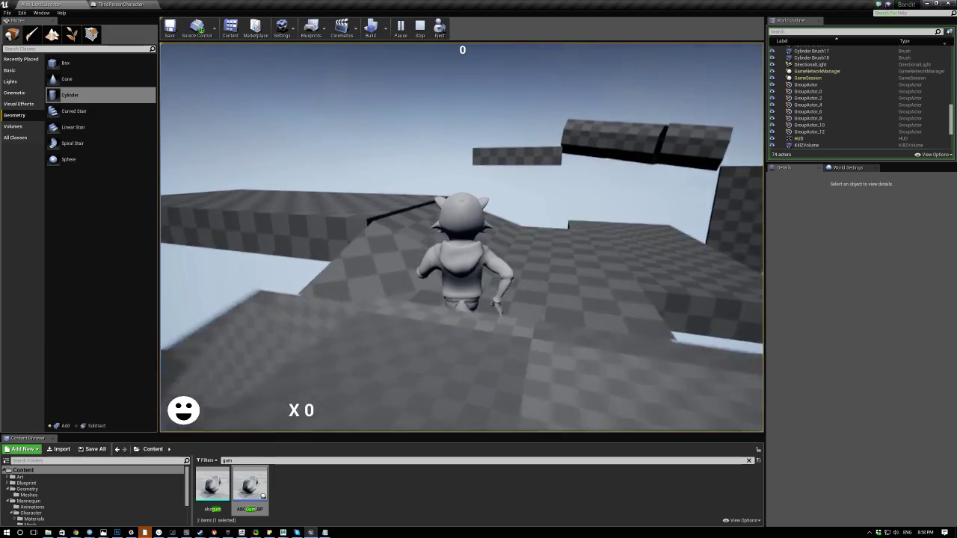
pyautogui.press('w')
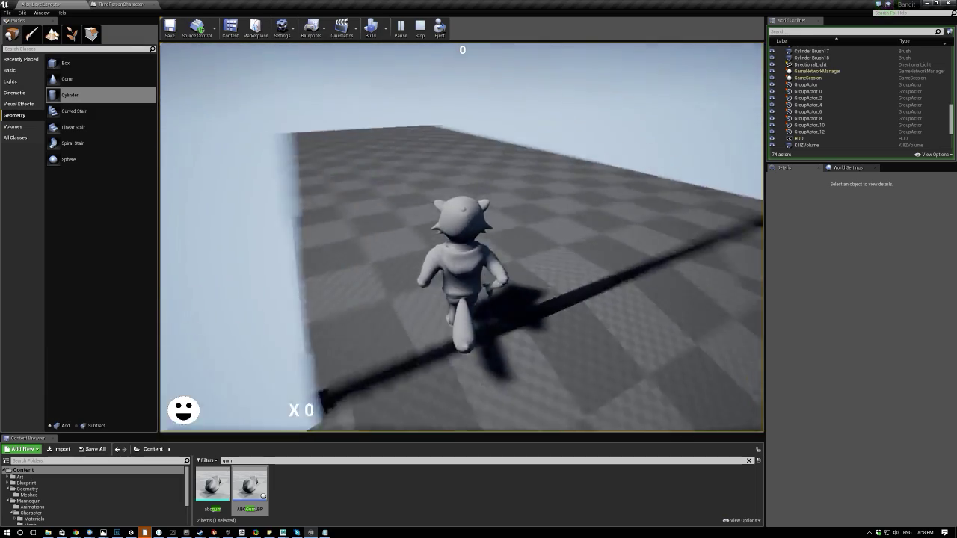
pyautogui.press('w')
pyautogui.press('space')
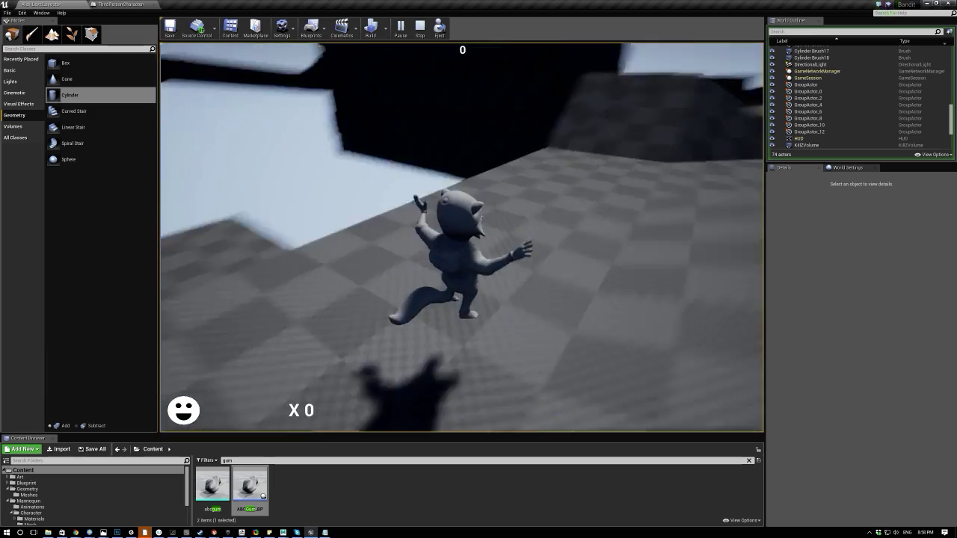
pyautogui.press('w')
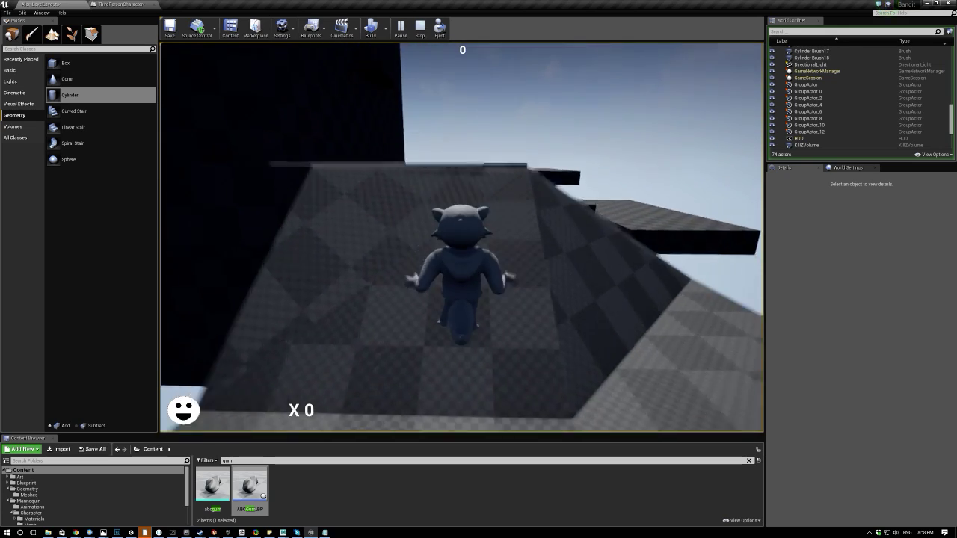
# Jump through the dark hall, cross the narrow beam and jump up the blocks to the octagonal tunnel's mouth.
pyautogui.press('w')
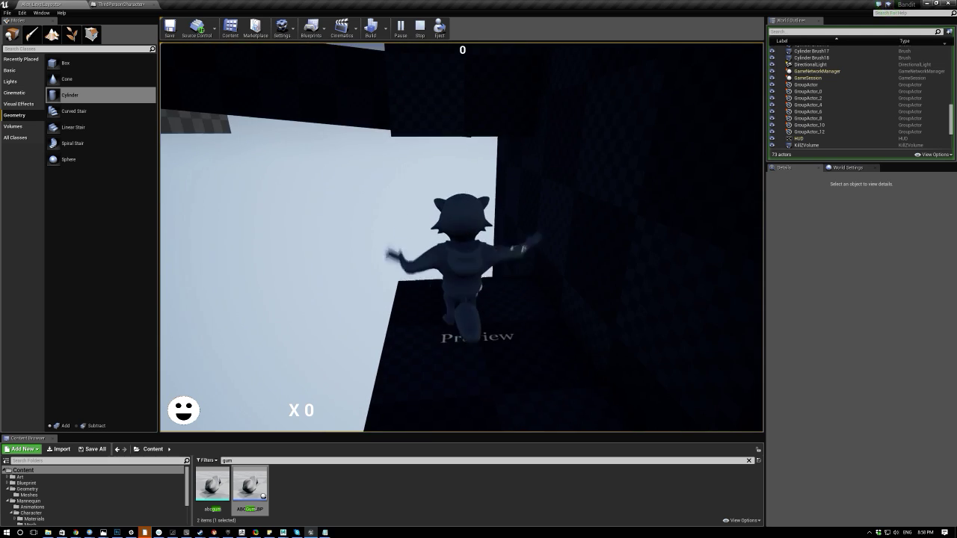
pyautogui.press('space')
pyautogui.press('w')
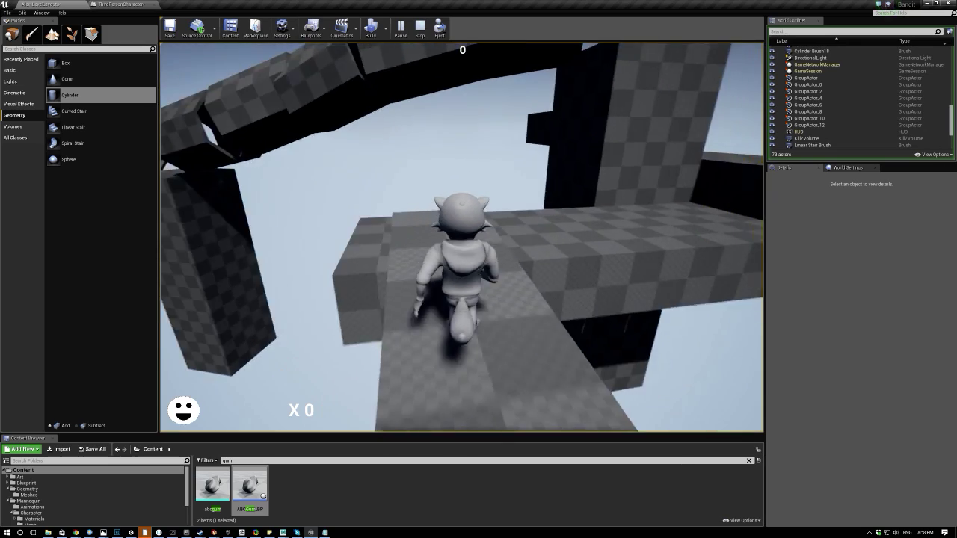
pyautogui.press('space')
pyautogui.press('space')
pyautogui.press('space')
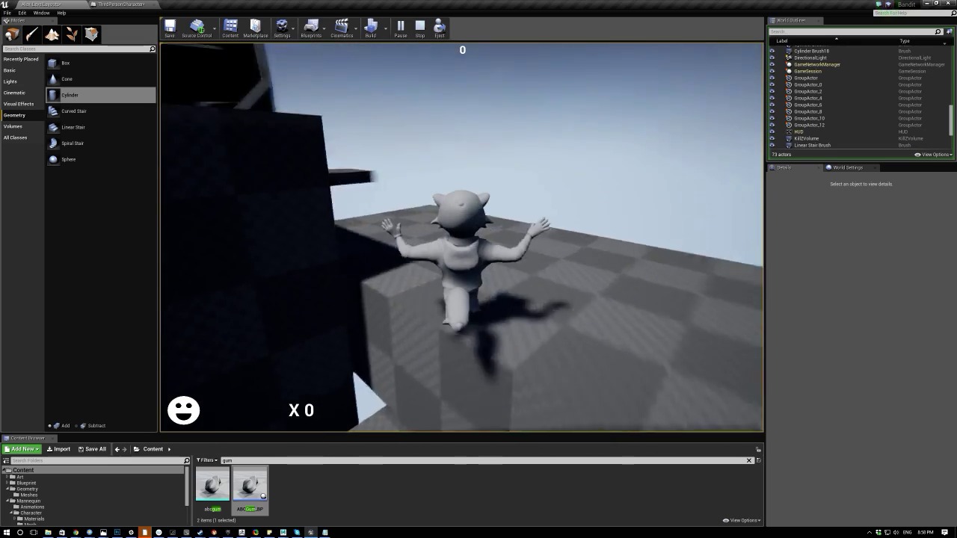
pyautogui.press('space')
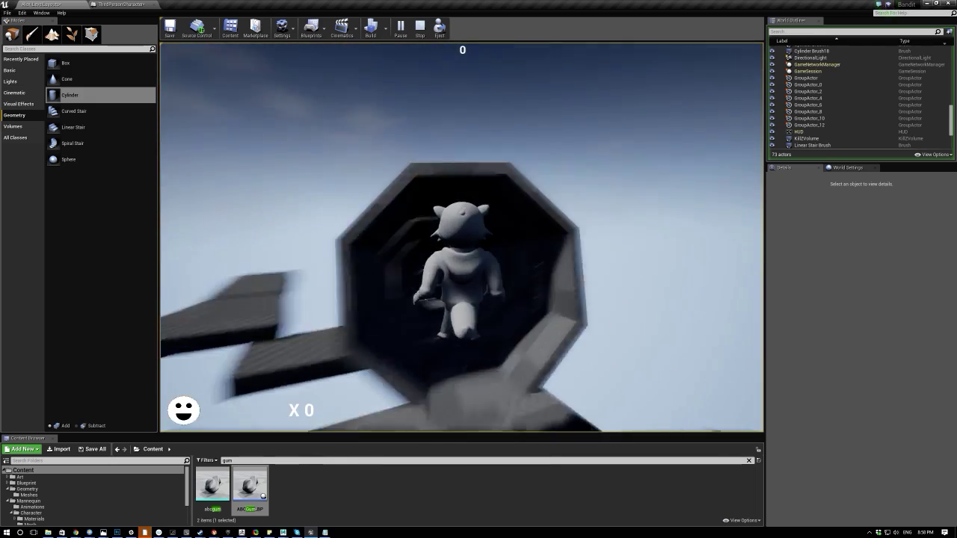
# Run along and through the octagonal tunnel sections, jump the gaps and come out onto the large flat platform.
pyautogui.press('w')
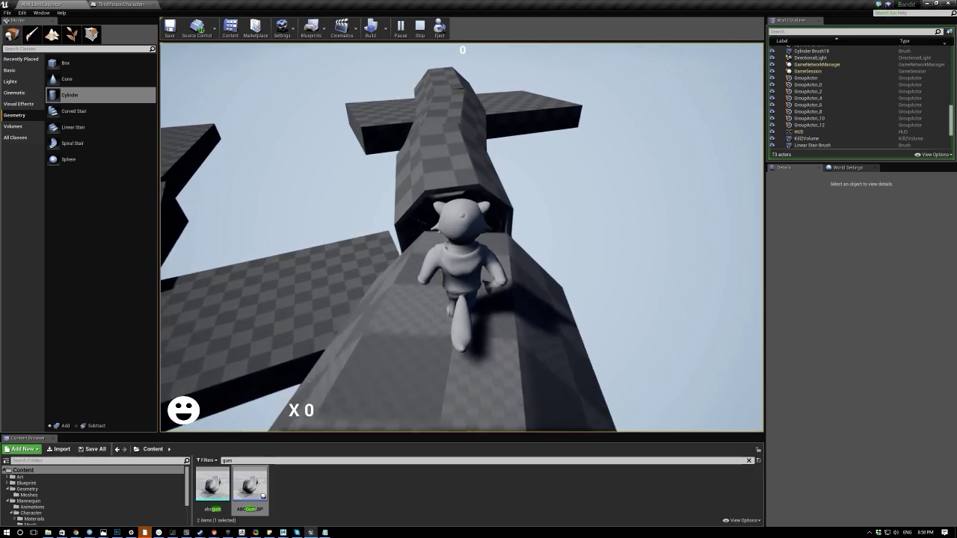
pyautogui.press('w')
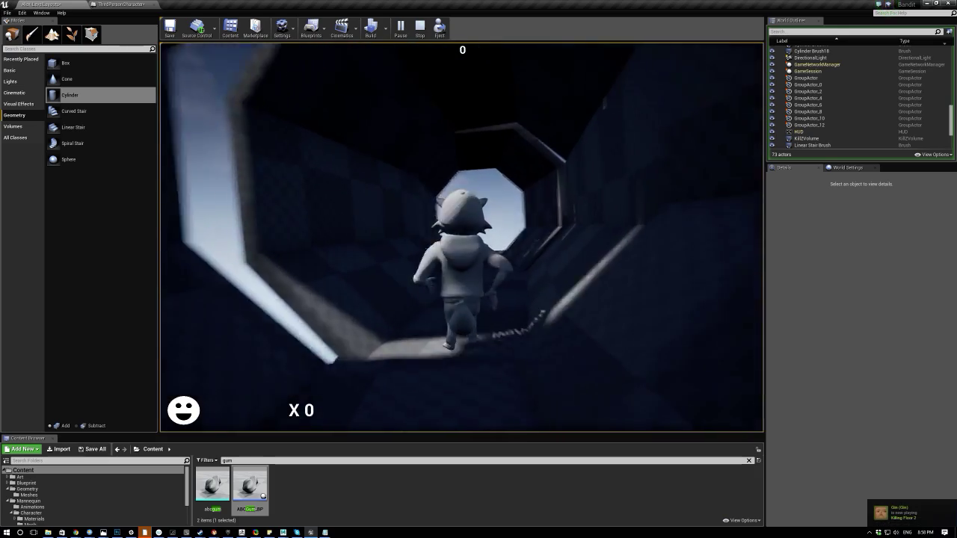
pyautogui.press('w')
pyautogui.press('w')
pyautogui.press('space')
pyautogui.press('w')
pyautogui.press('space')
pyautogui.press('w')
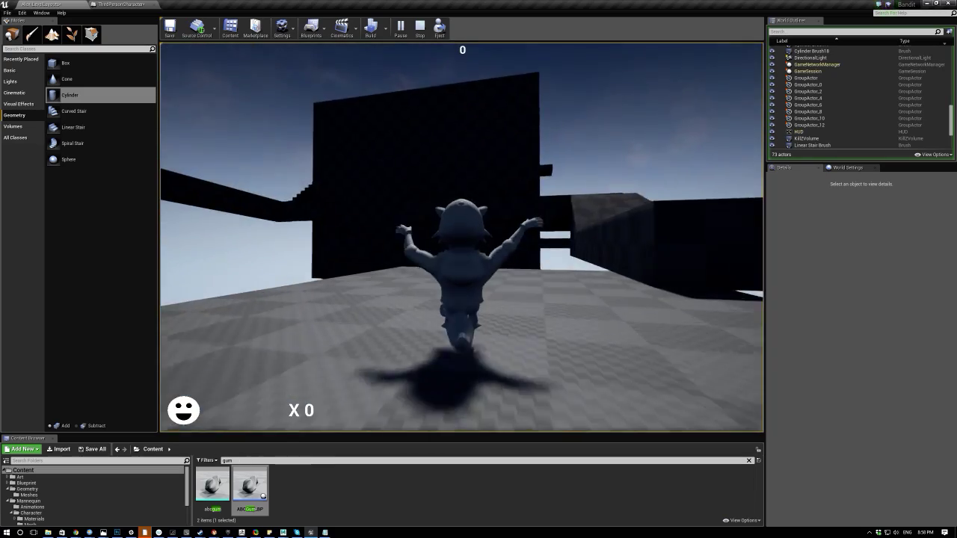
# Run over the platforms with sloped sides, look back at the tunnel route from below and end the playtest.
pyautogui.press('w')
pyautogui.press('space')
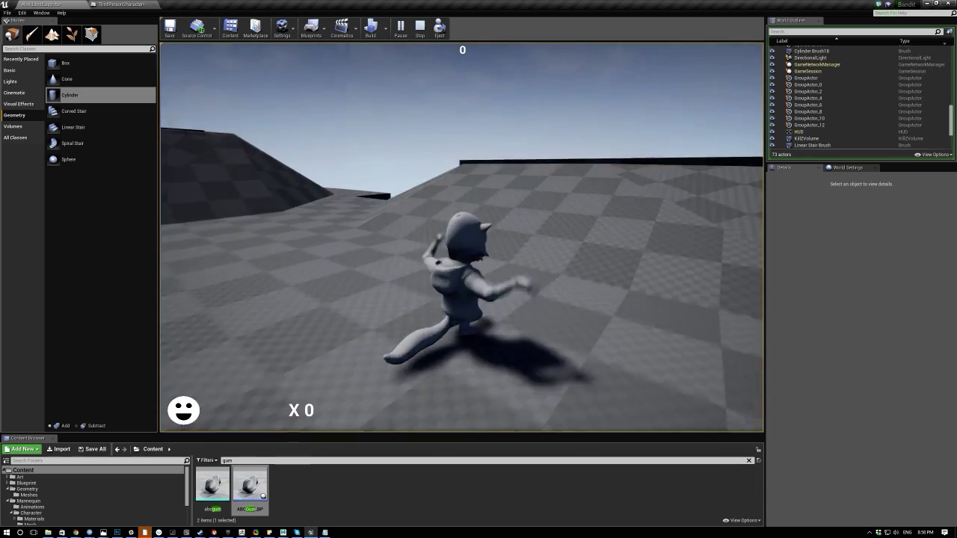
pyautogui.press('w')
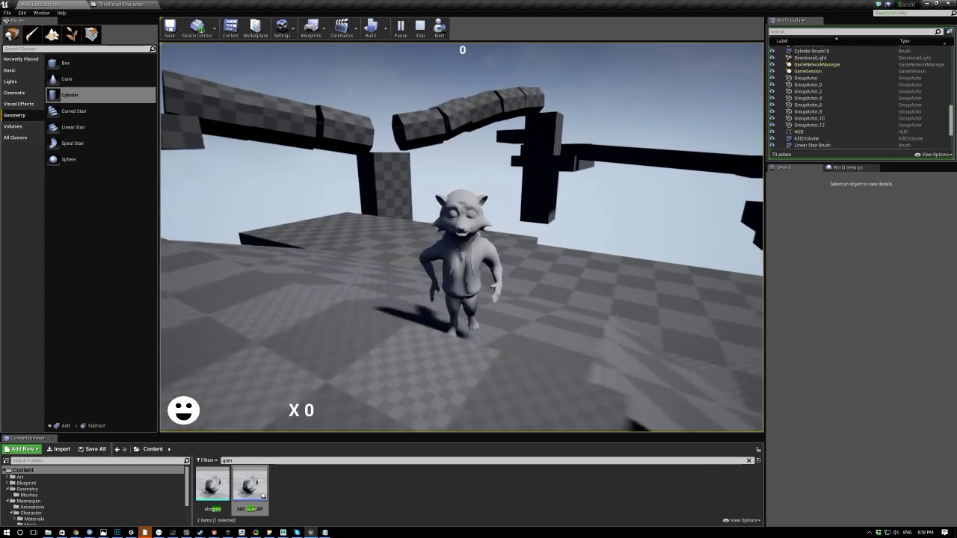
pyautogui.press('a')
pyautogui.press('d')
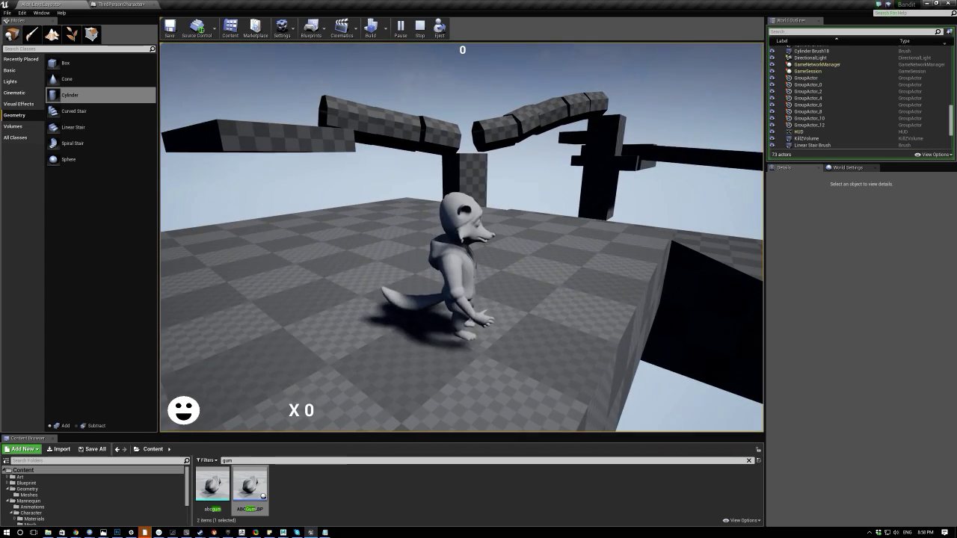
pyautogui.press('Escape')
# Switch to GeForce Experience and open the running broadcast's options in the sharing overlay.
pyautogui.click(186, 534)
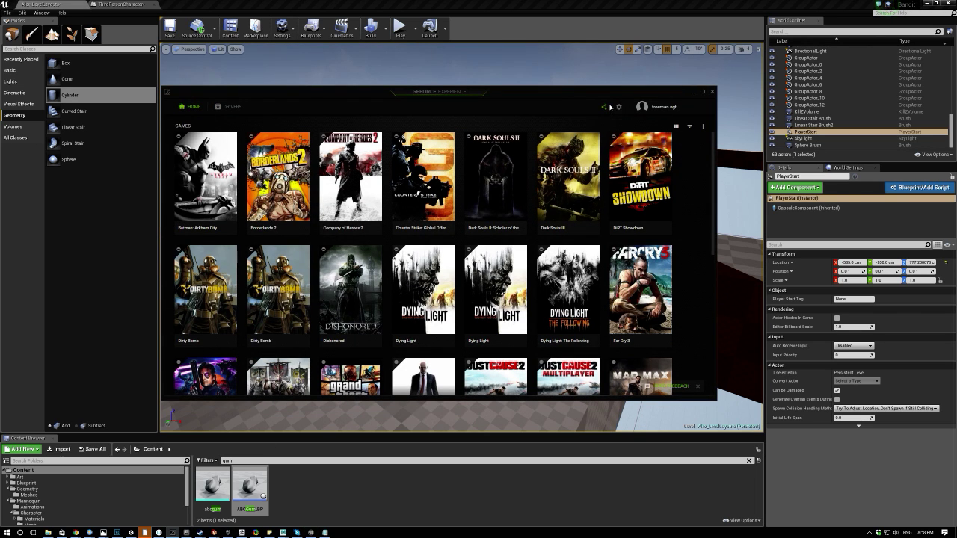
pyautogui.click(605, 106)
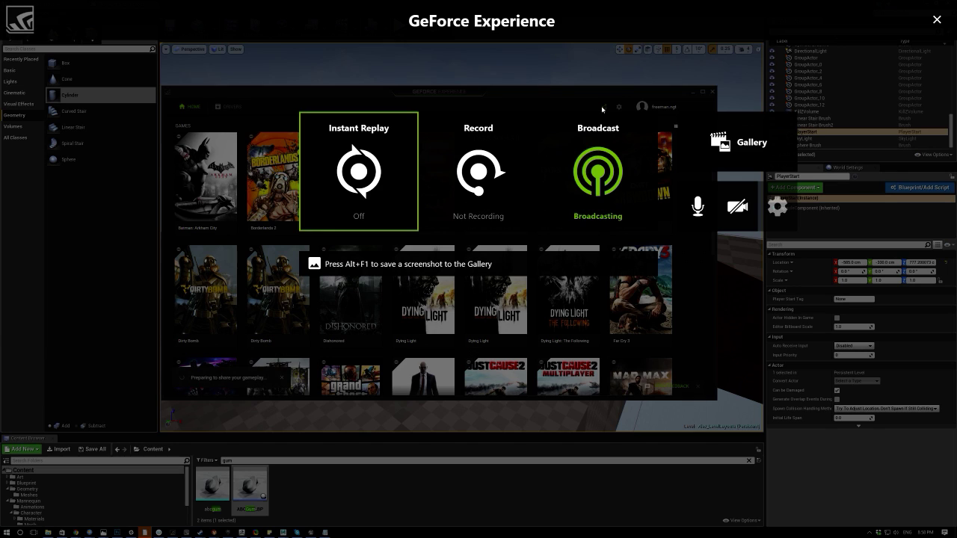
pyautogui.click(574, 208)
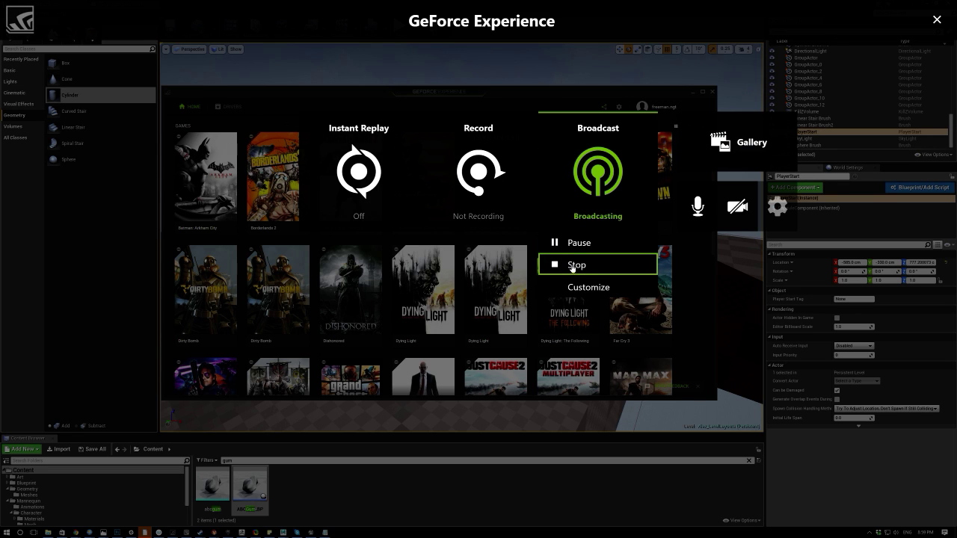